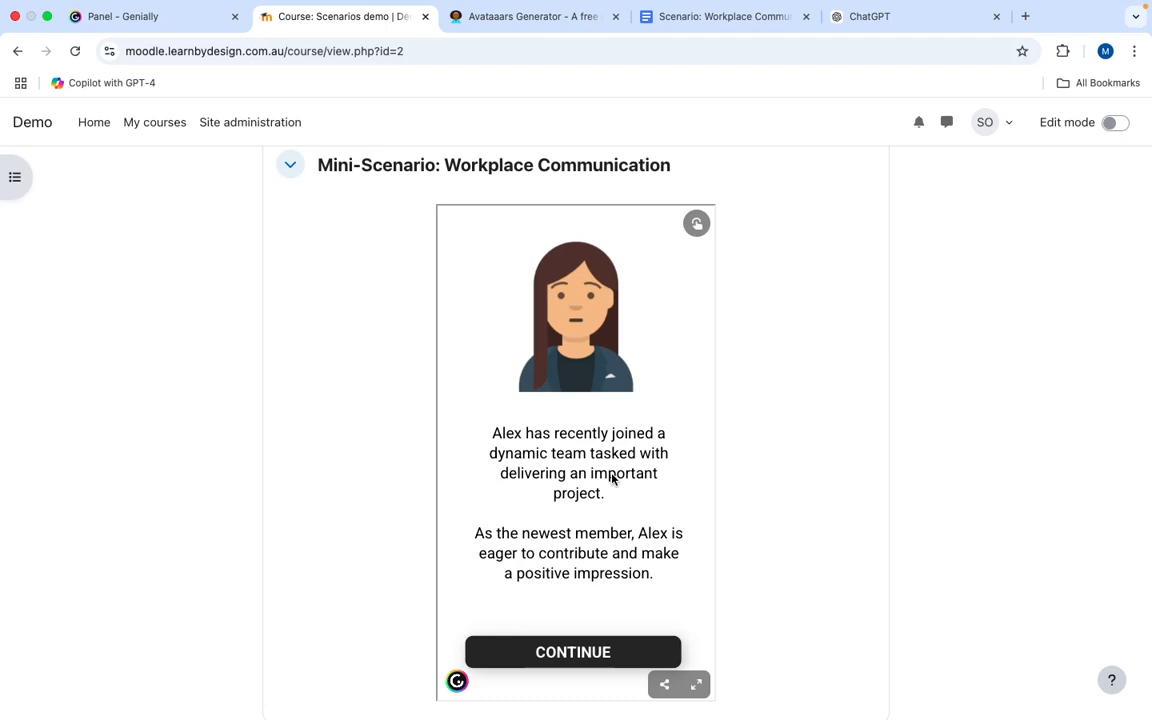
Advance the Workplace Communication mini-scenario past its introduction to the decision question
scroll(612, 478, down, 1)
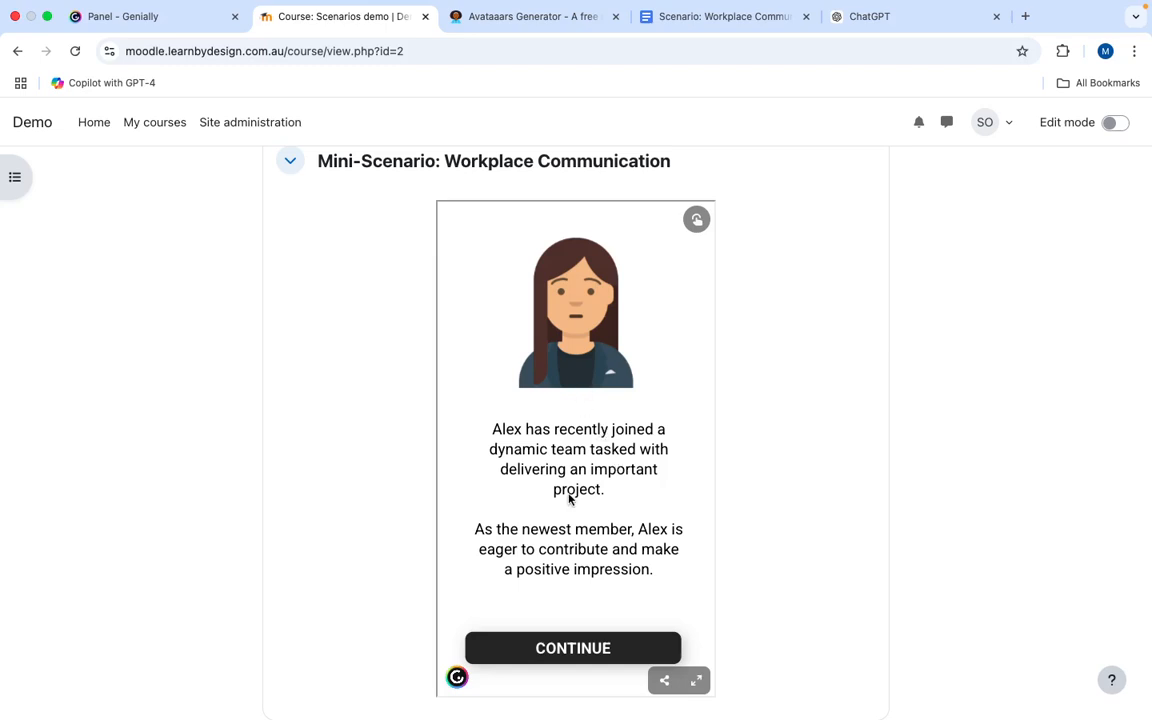
scroll(570, 486, down, 1)
scroll(570, 486, up, 1)
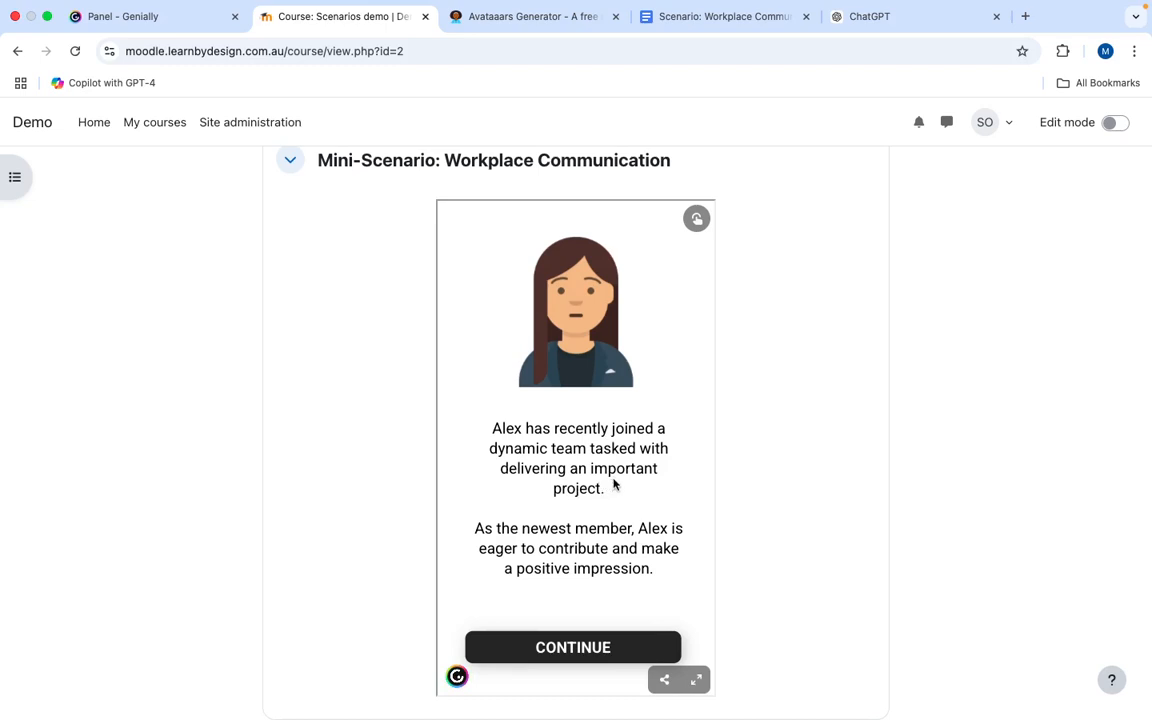
scroll(614, 484, down, 1)
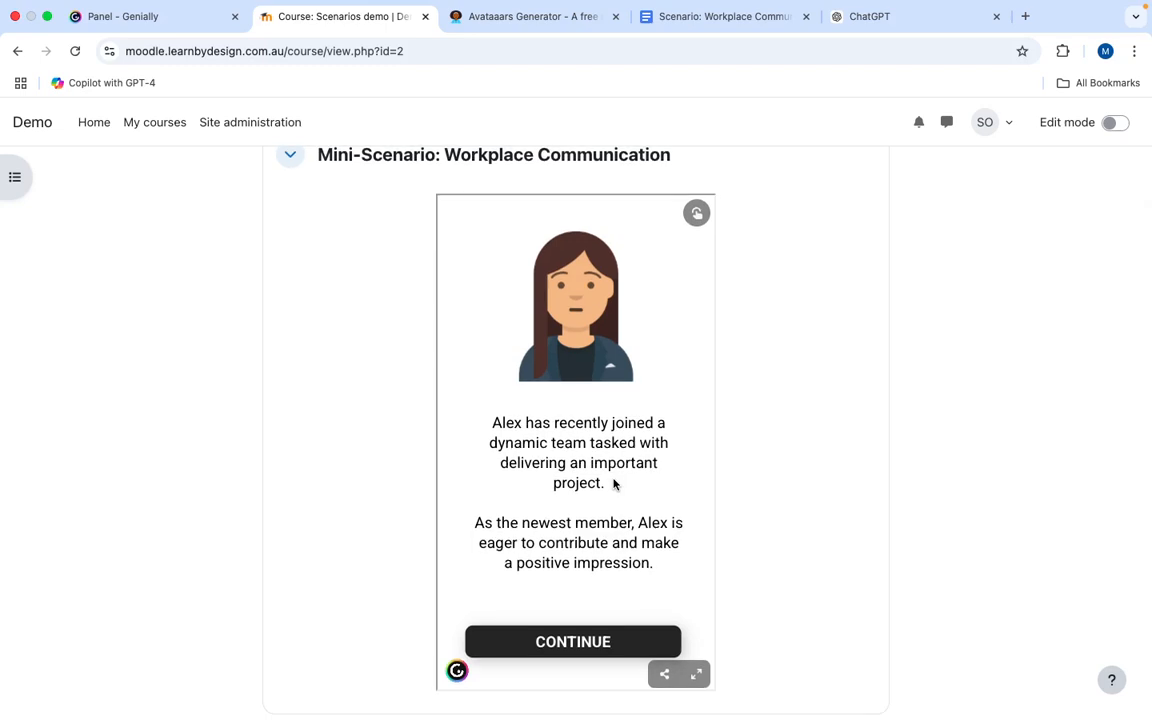
scroll(614, 484, up, 1)
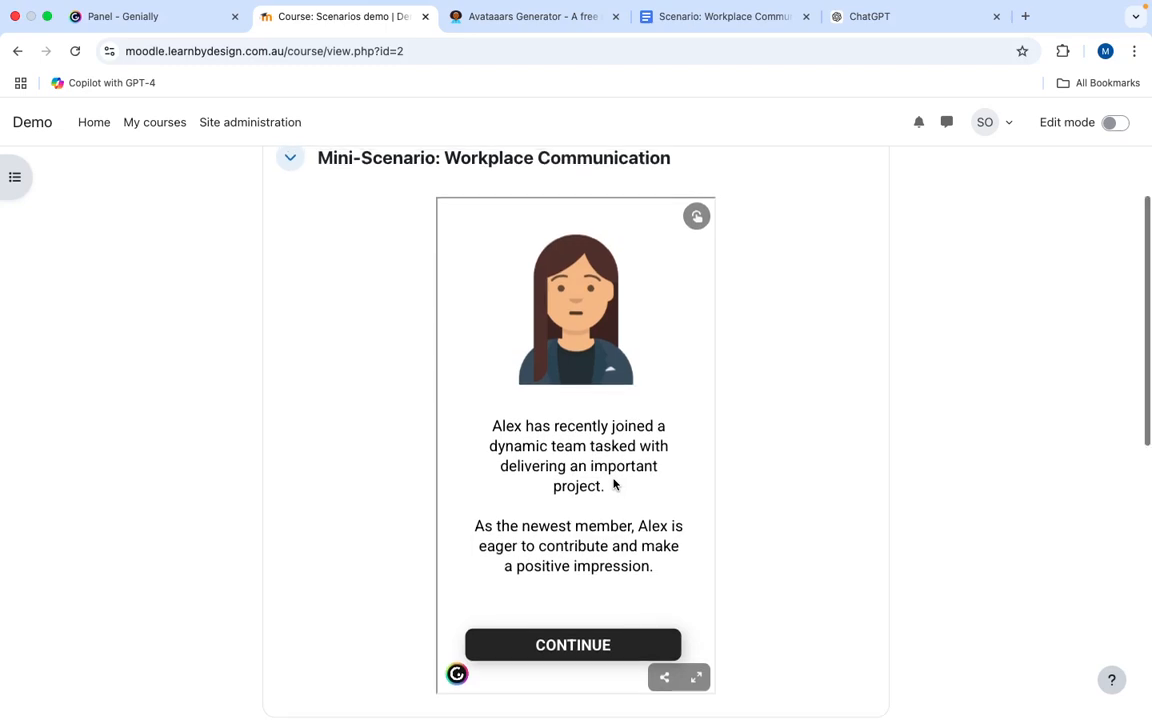
click(573, 645)
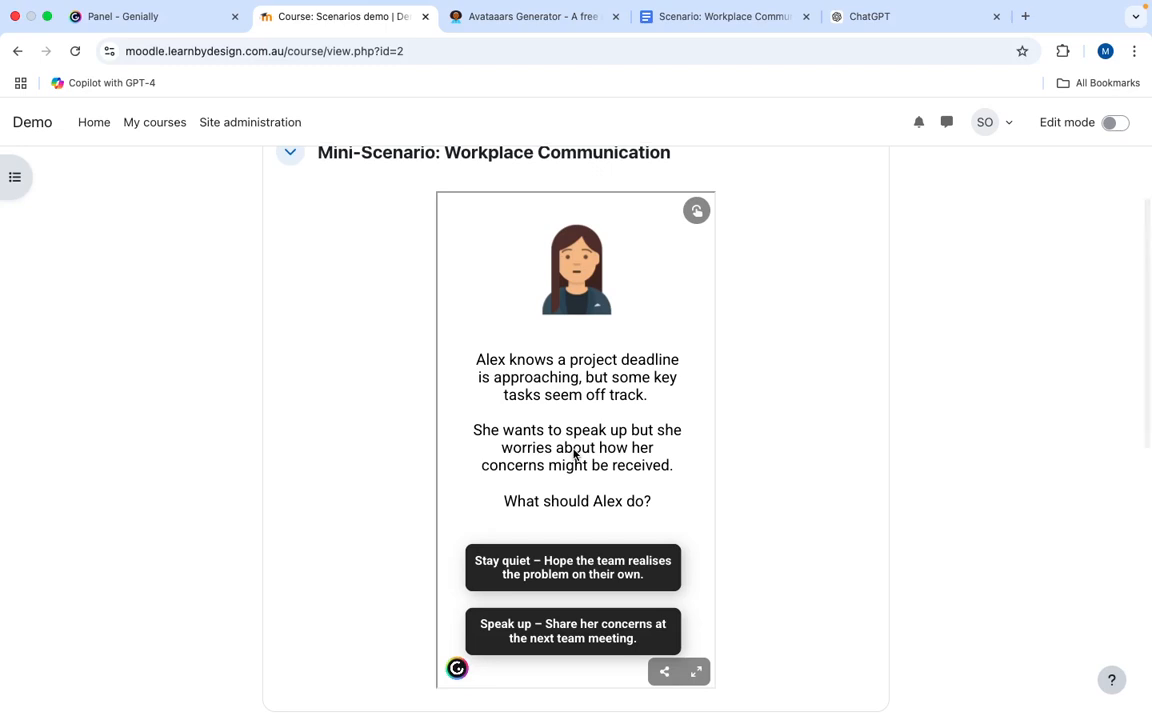
Preview the "Stay quiet" answer in the mini-scenario and return to the question to try again
scroll(575, 455, down, 1)
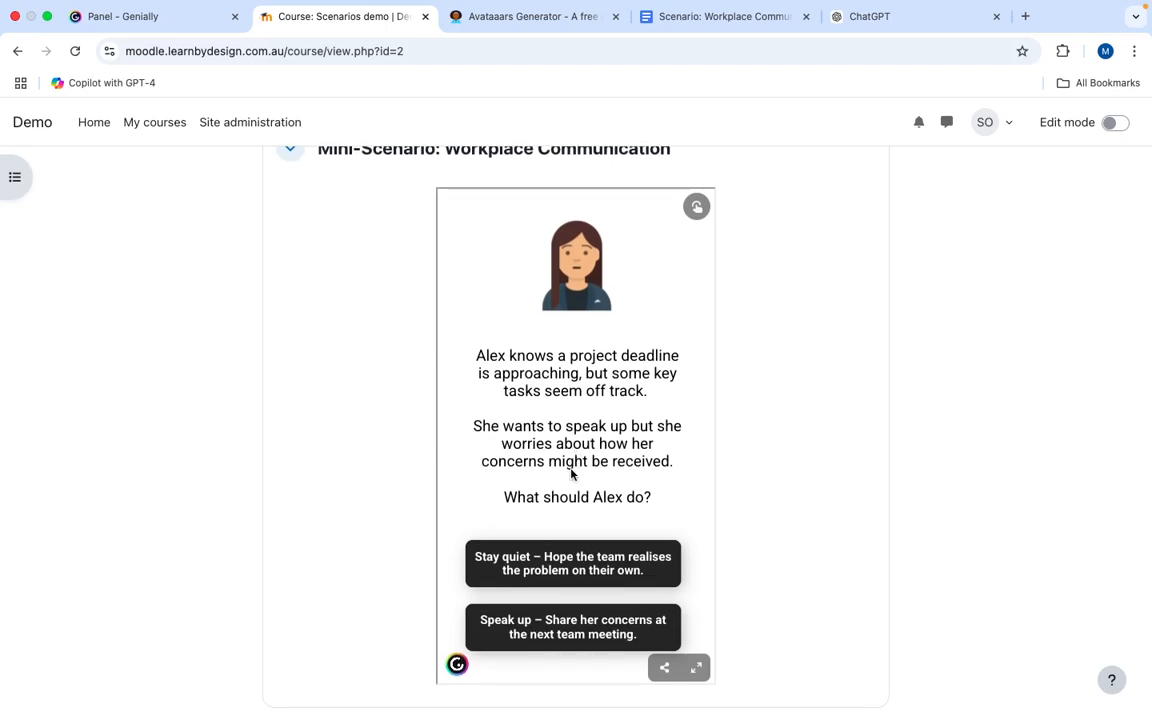
scroll(561, 509, down, 1)
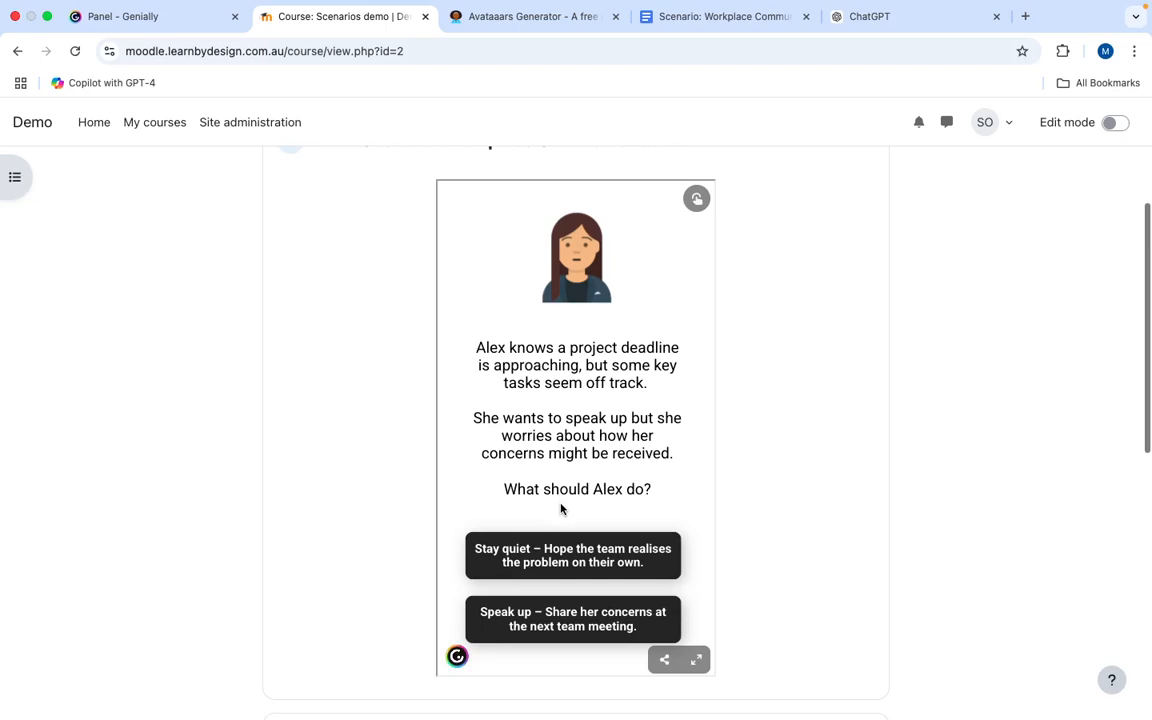
click(563, 557)
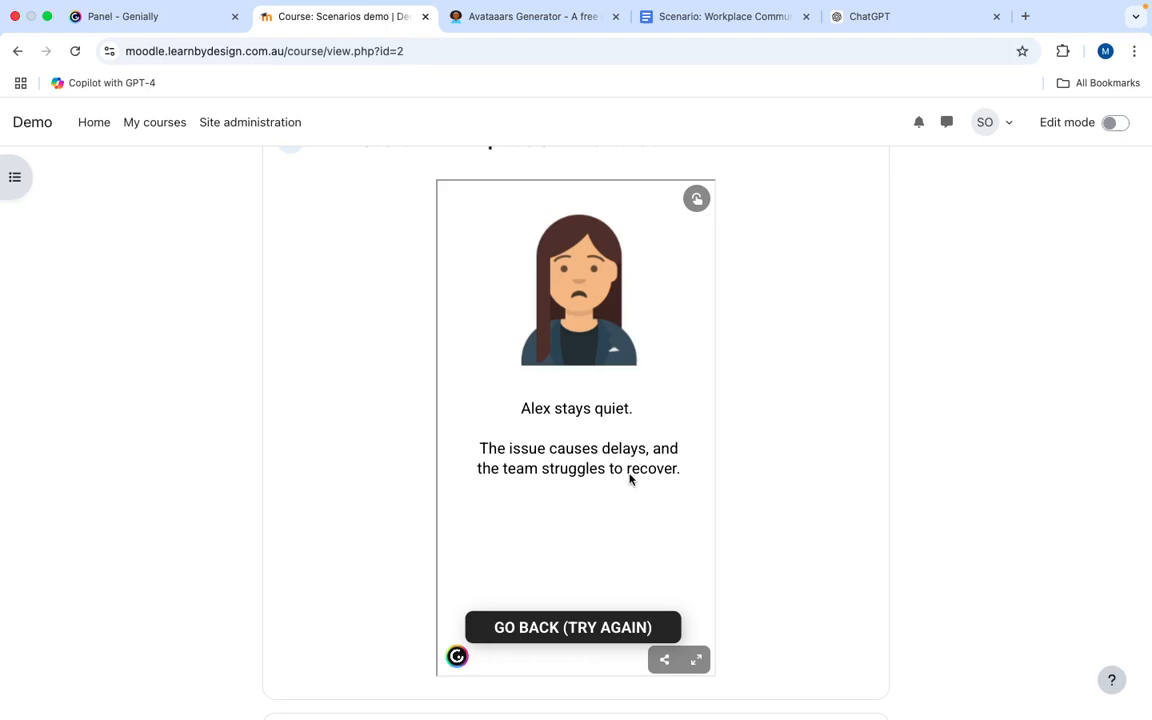
click(568, 630)
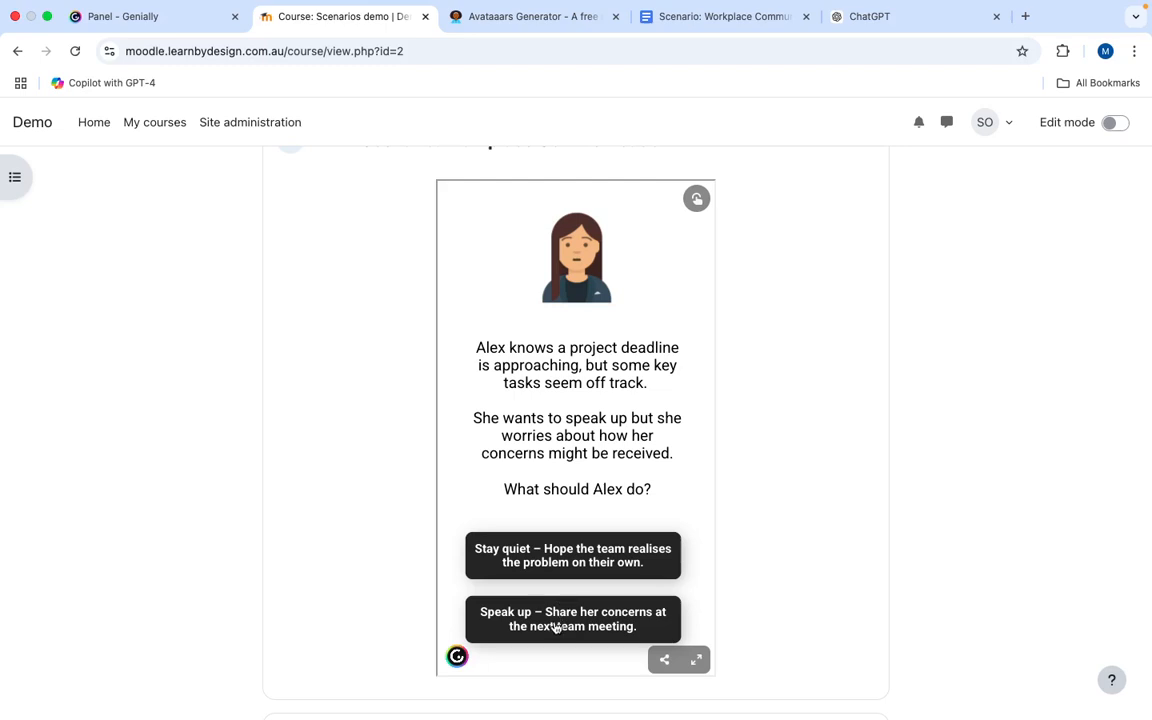
Preview the "Speak up" answer in the mini-scenario and restart the scenario from its introduction
click(563, 626)
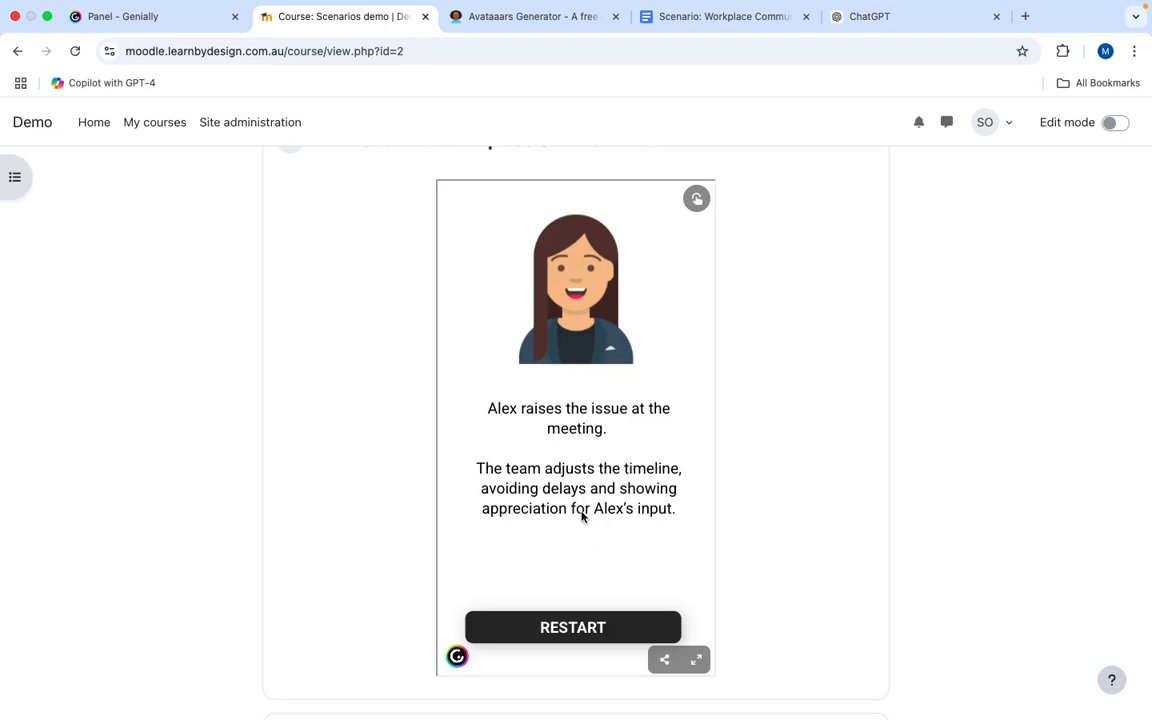
scroll(581, 516, down, 1)
scroll(582, 519, up, 1)
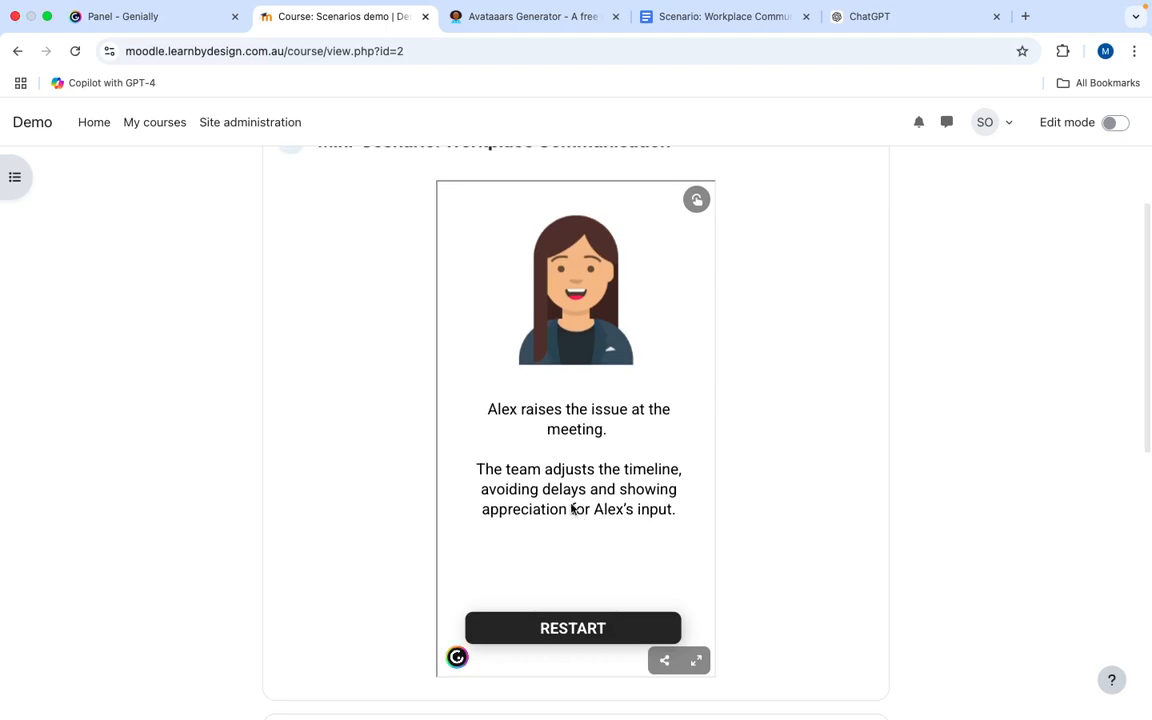
scroll(579, 558, down, 1)
scroll(579, 557, up, 1)
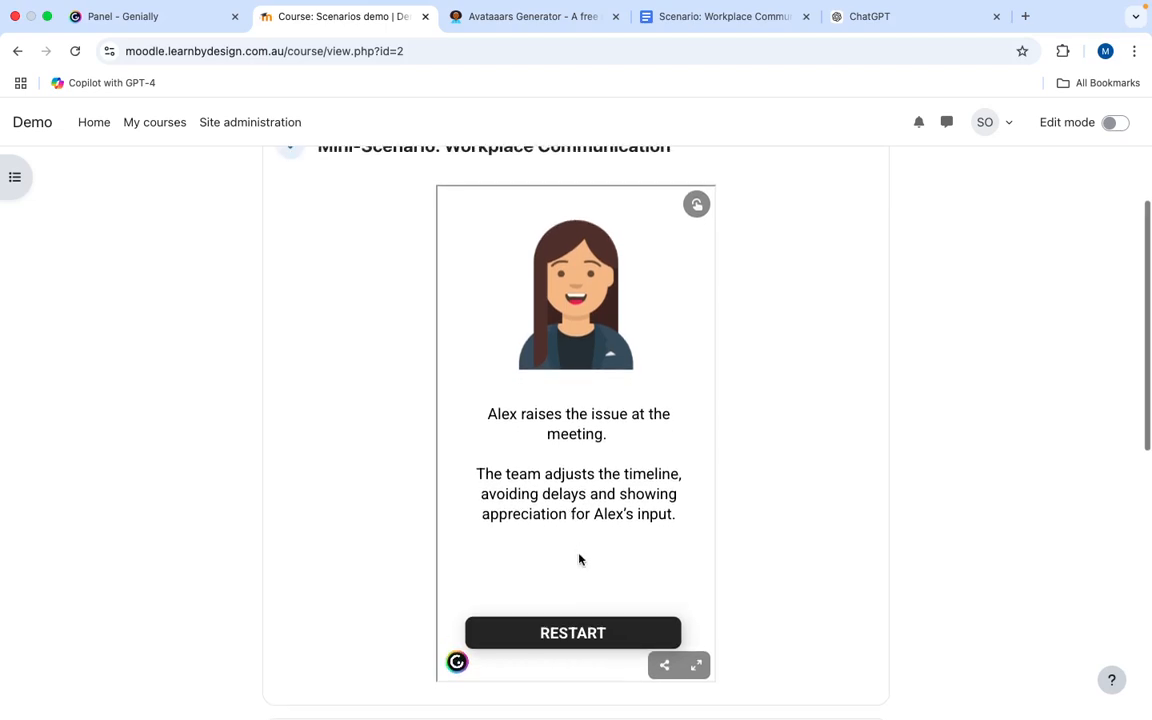
scroll(570, 600, up, 1)
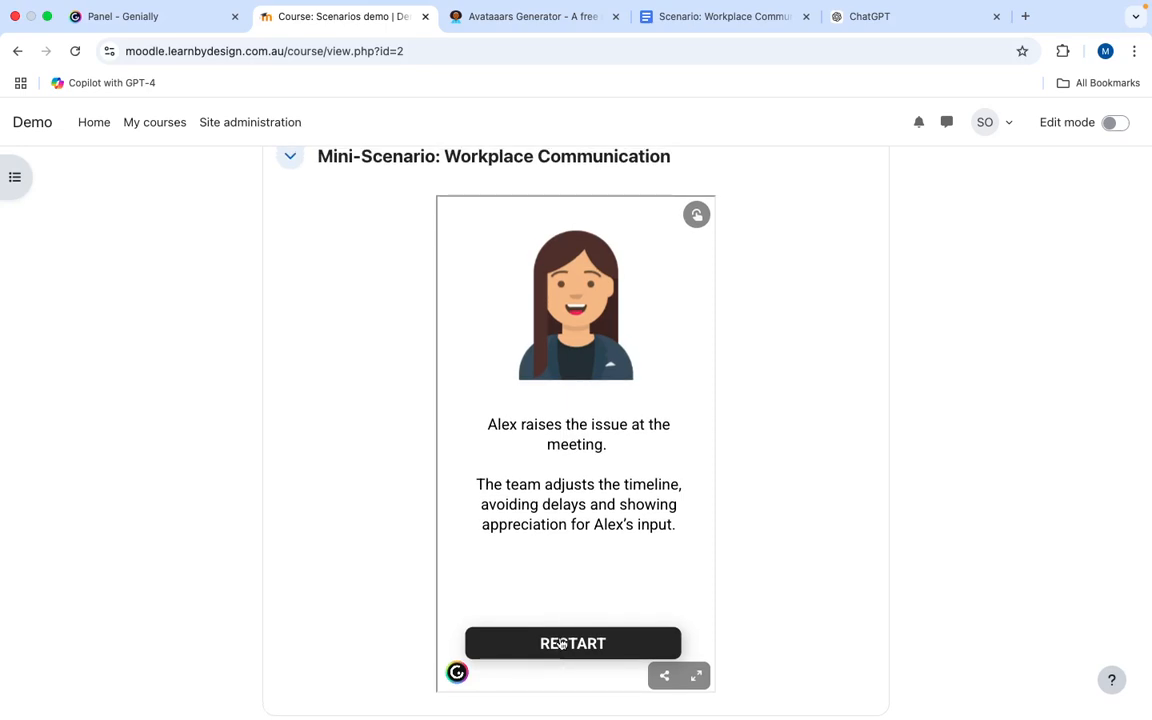
click(558, 641)
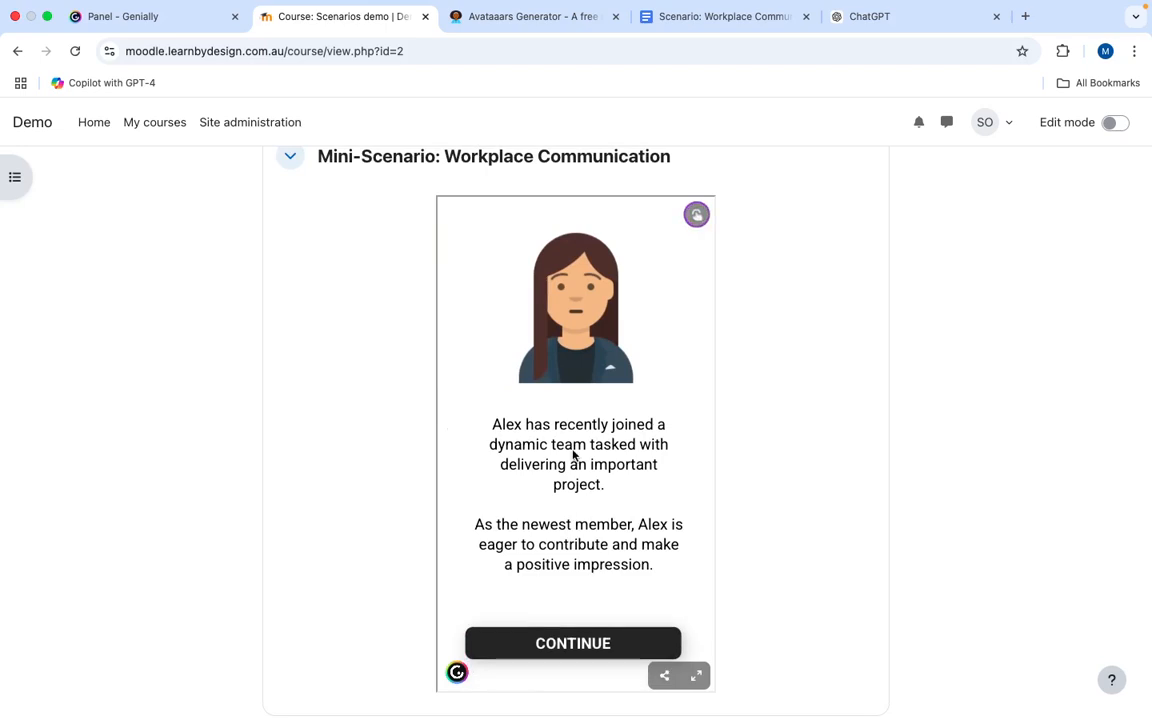
Switch to the Genially dashboard to view the personal space, and return to the Moodle course page
scroll(563, 391, up, 1)
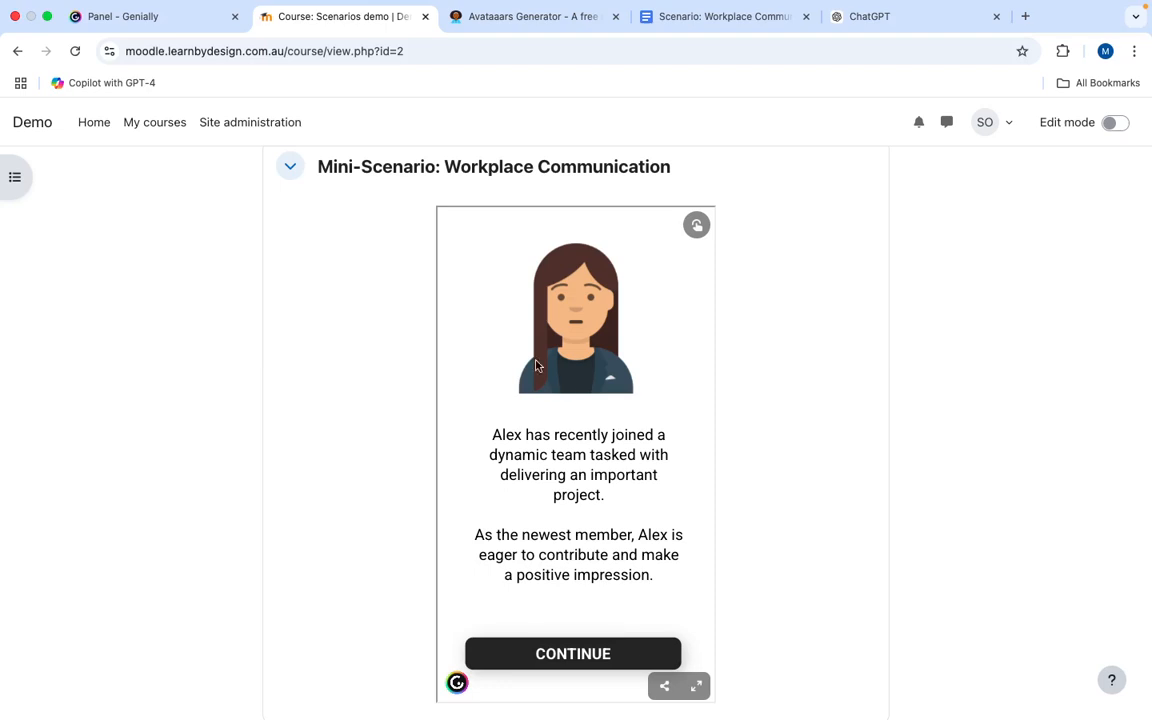
click(157, 17)
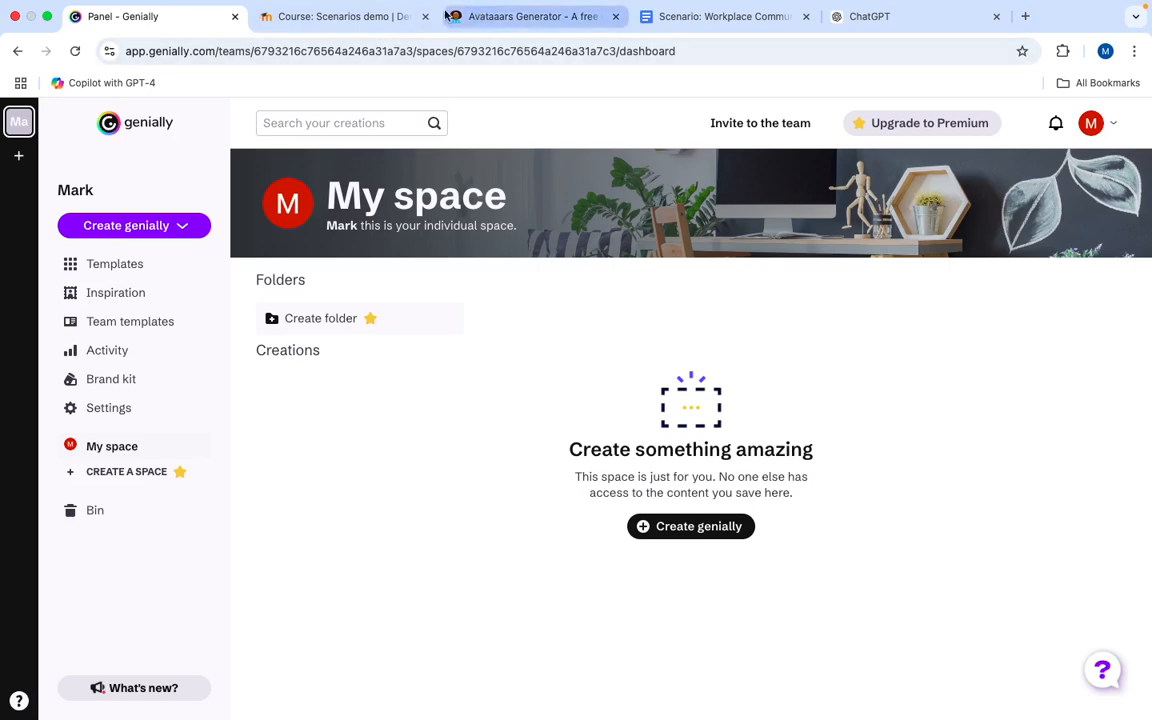
click(370, 18)
Continue the restarted mini-scenario to its two-option question and review the page's layout
scroll(533, 468, down, 1)
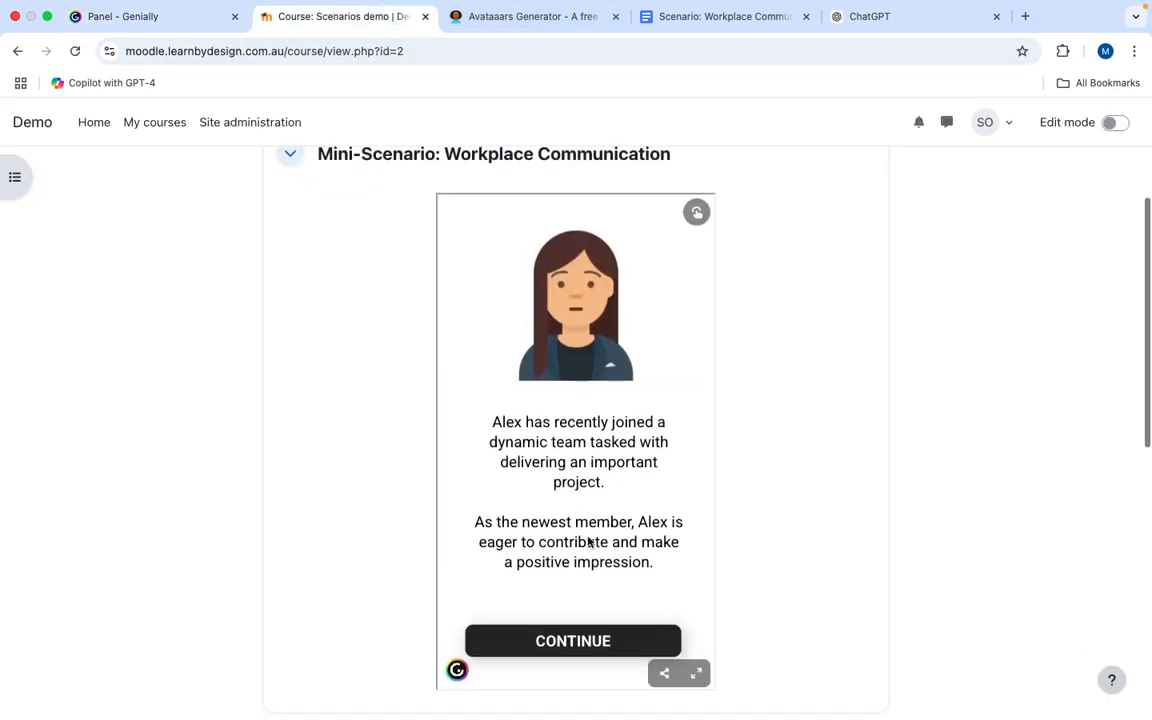
click(558, 643)
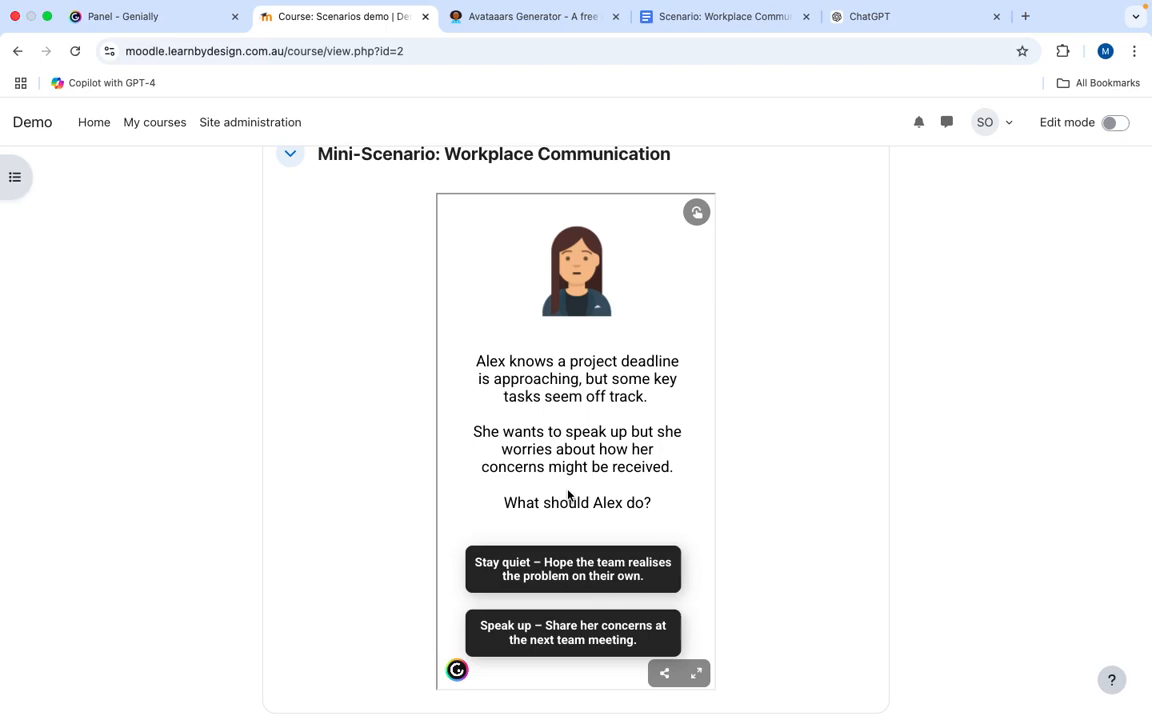
scroll(568, 494, down, 1)
scroll(570, 495, up, 1)
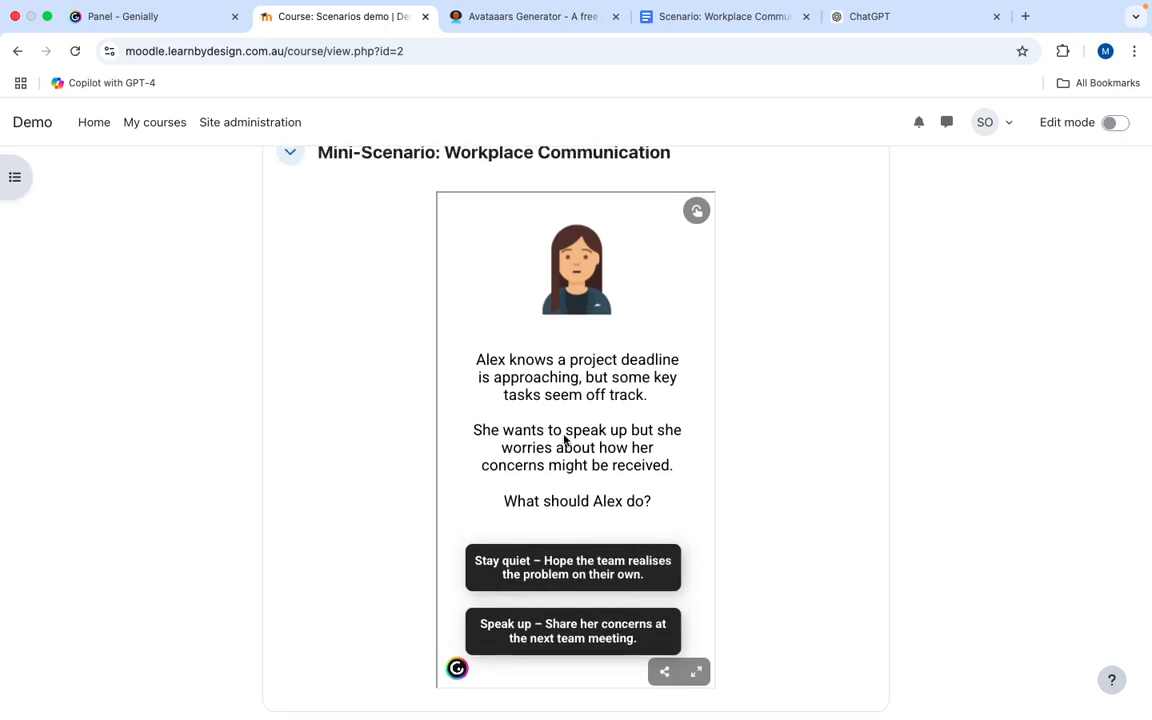
scroll(565, 438, up, 1)
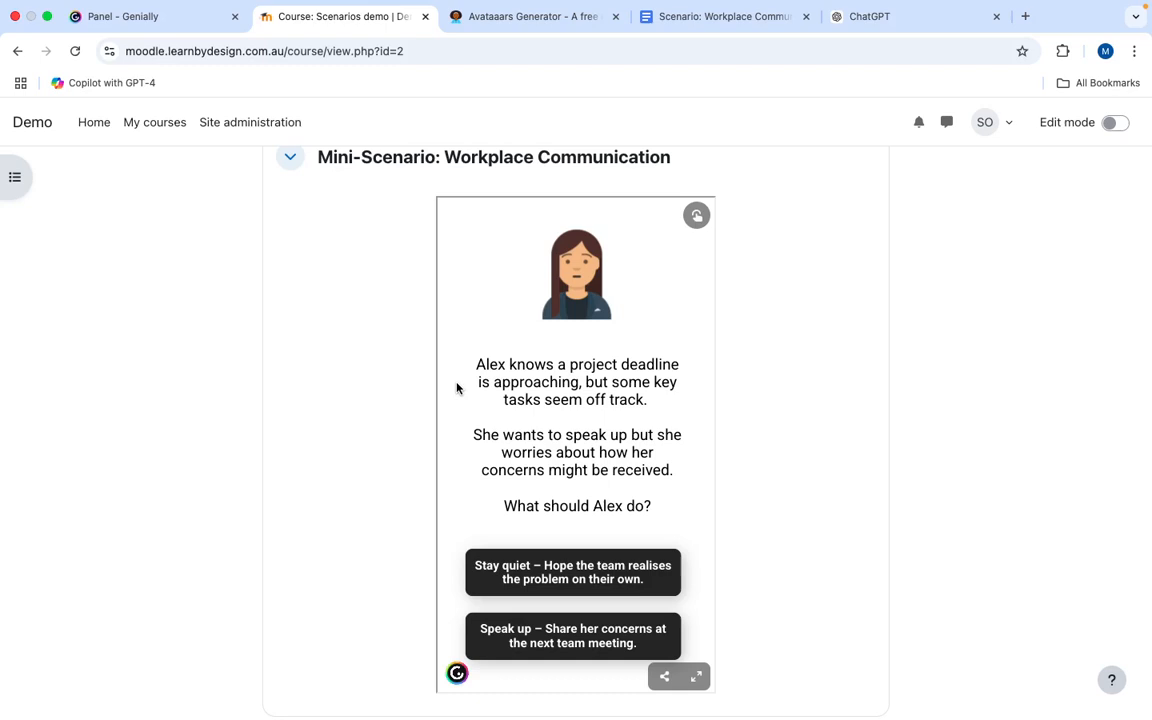
Find the "Knowledge check (Google Slides)" section and advance its scenario to the decision question
scroll(447, 397, down, 2)
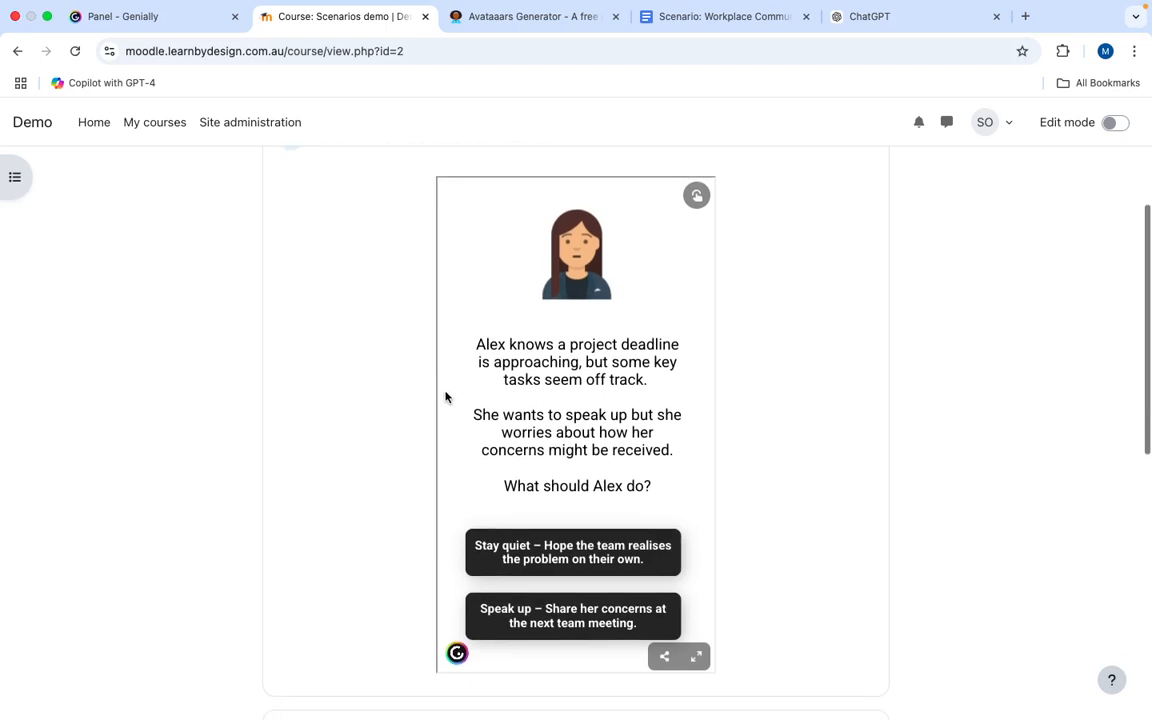
scroll(446, 397, down, 8)
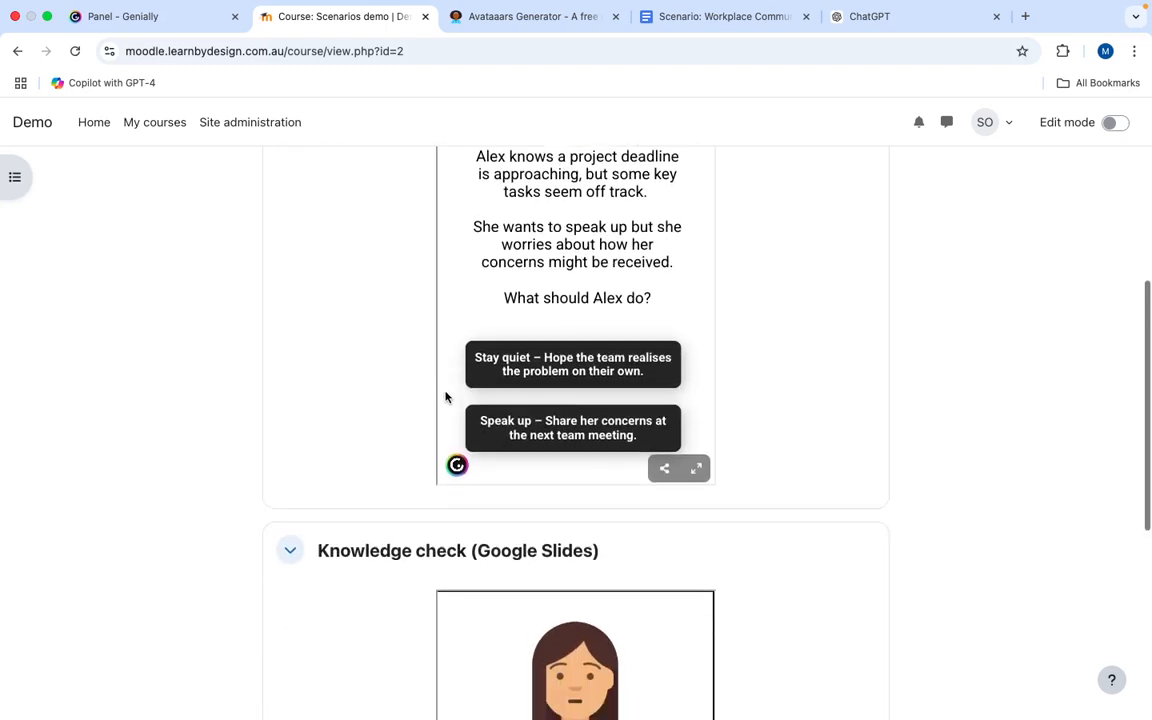
scroll(446, 397, down, 4)
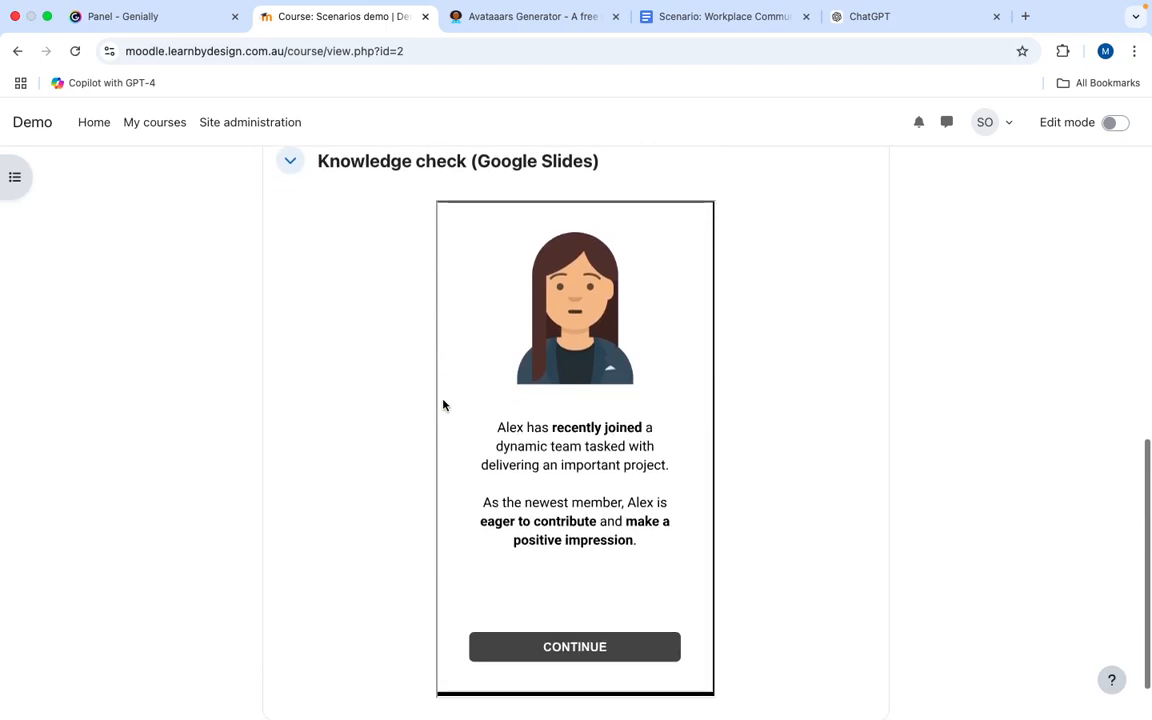
scroll(460, 408, up, 1)
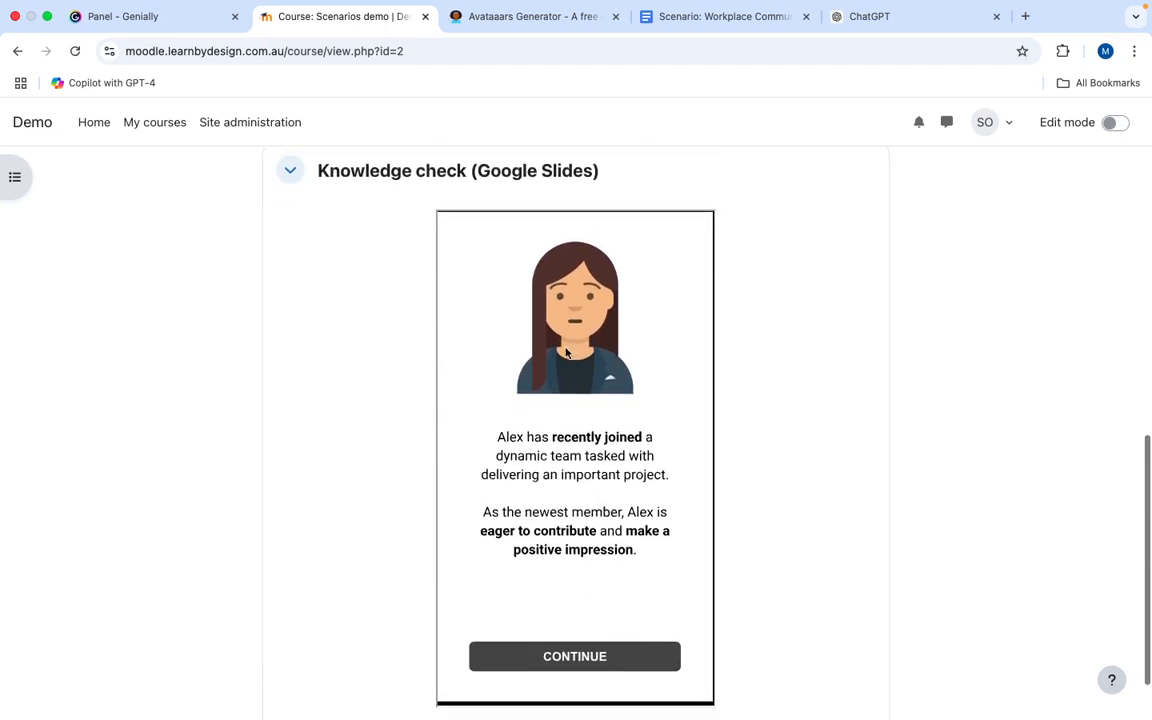
click(564, 660)
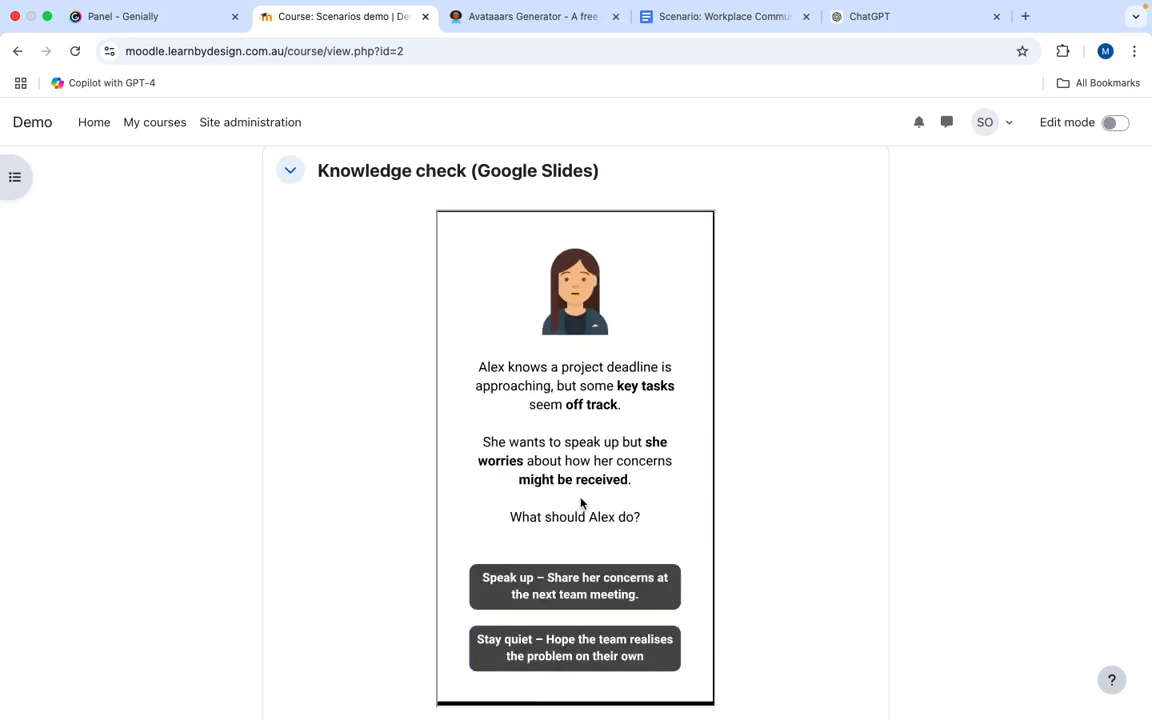
scroll(581, 502, down, 1)
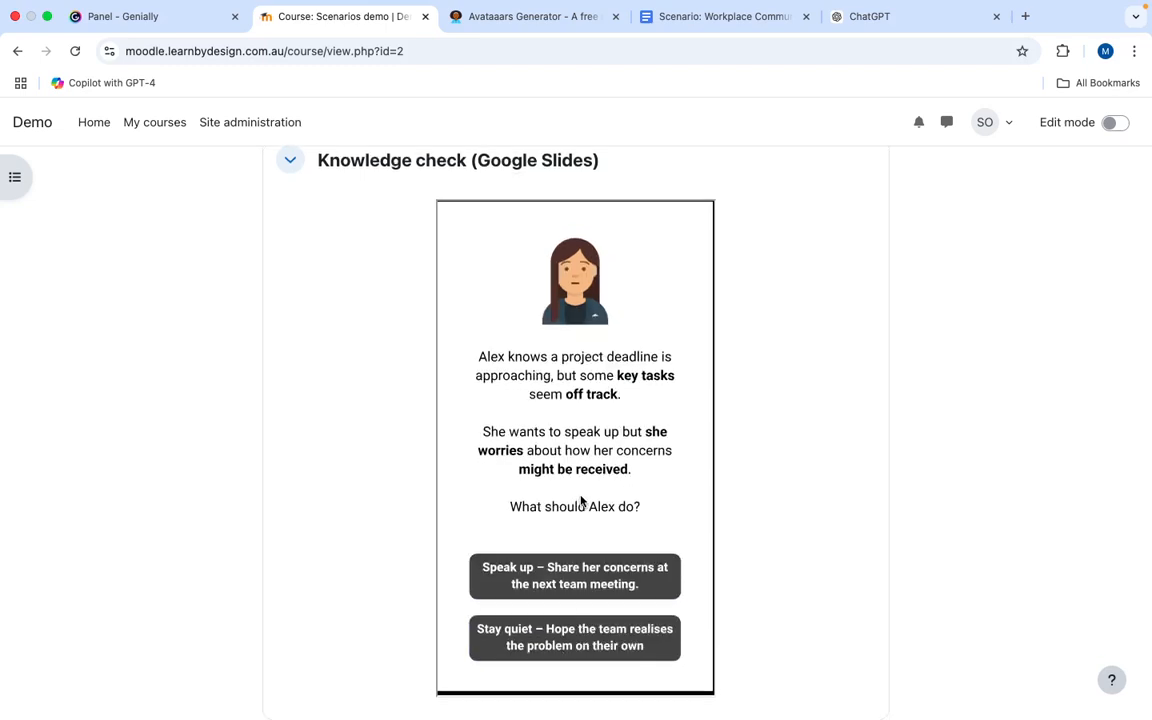
scroll(581, 502, up, 1)
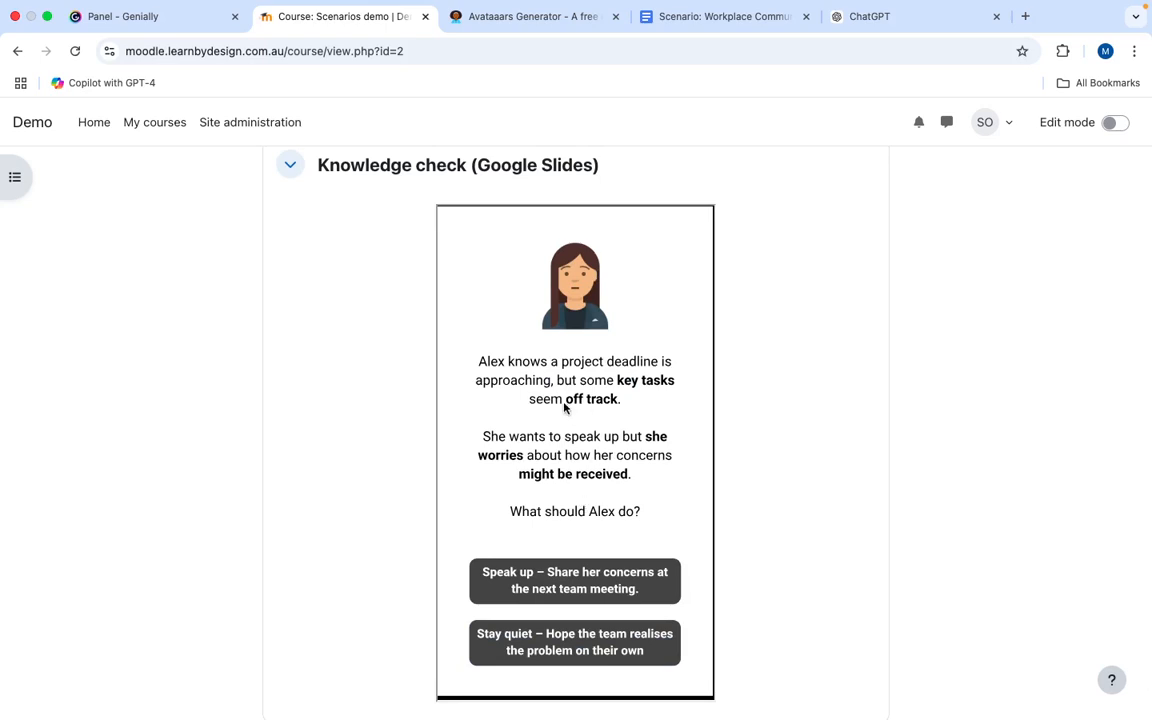
scroll(581, 406, down, 2)
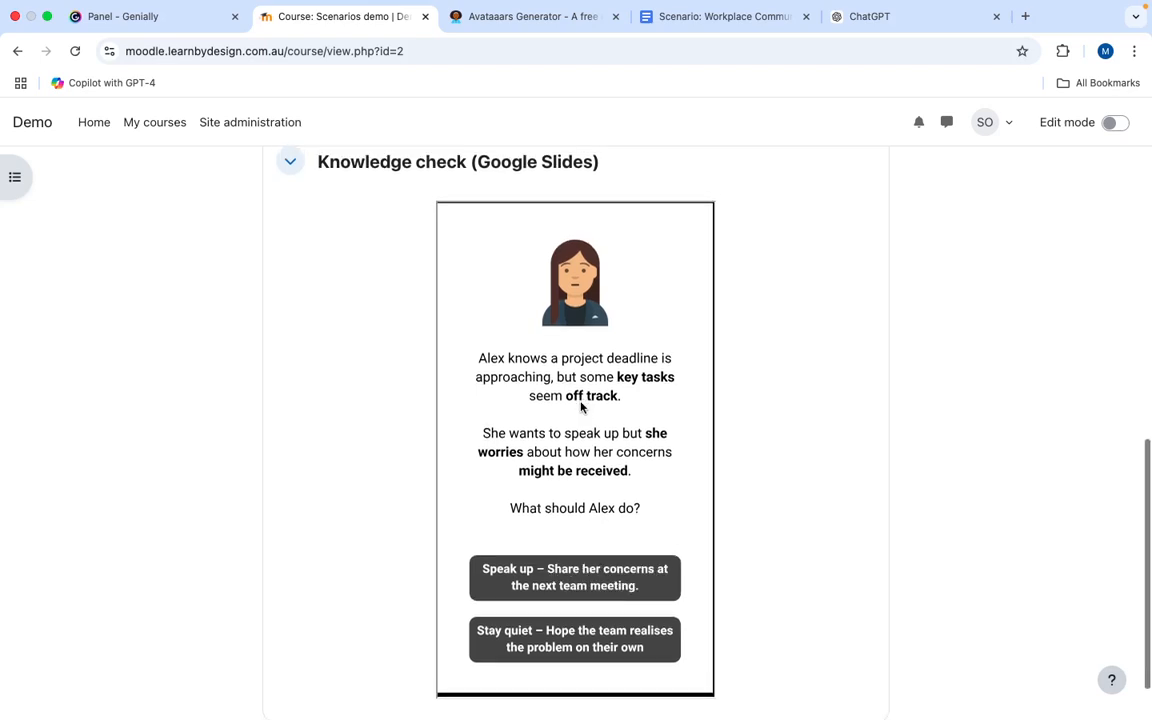
scroll(581, 406, up, 1)
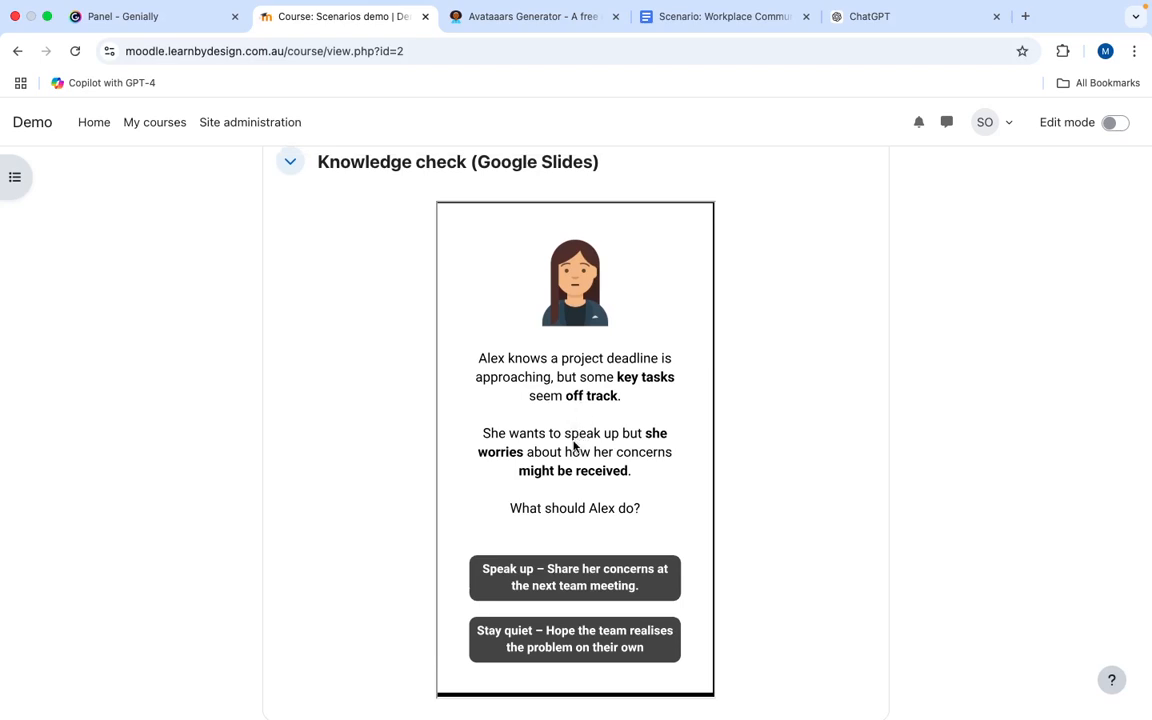
Preview the "Speak up" answer in the Google Slides knowledge check and restart that scenario
click(575, 577)
scroll(543, 348, down, 1)
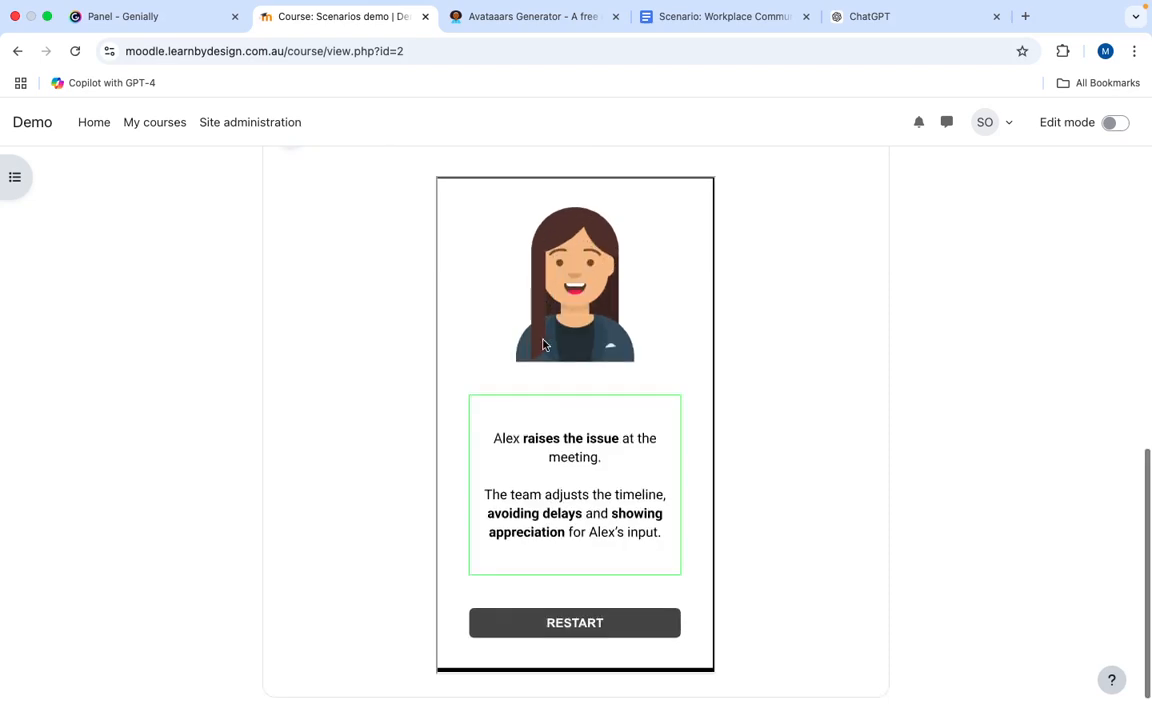
click(570, 648)
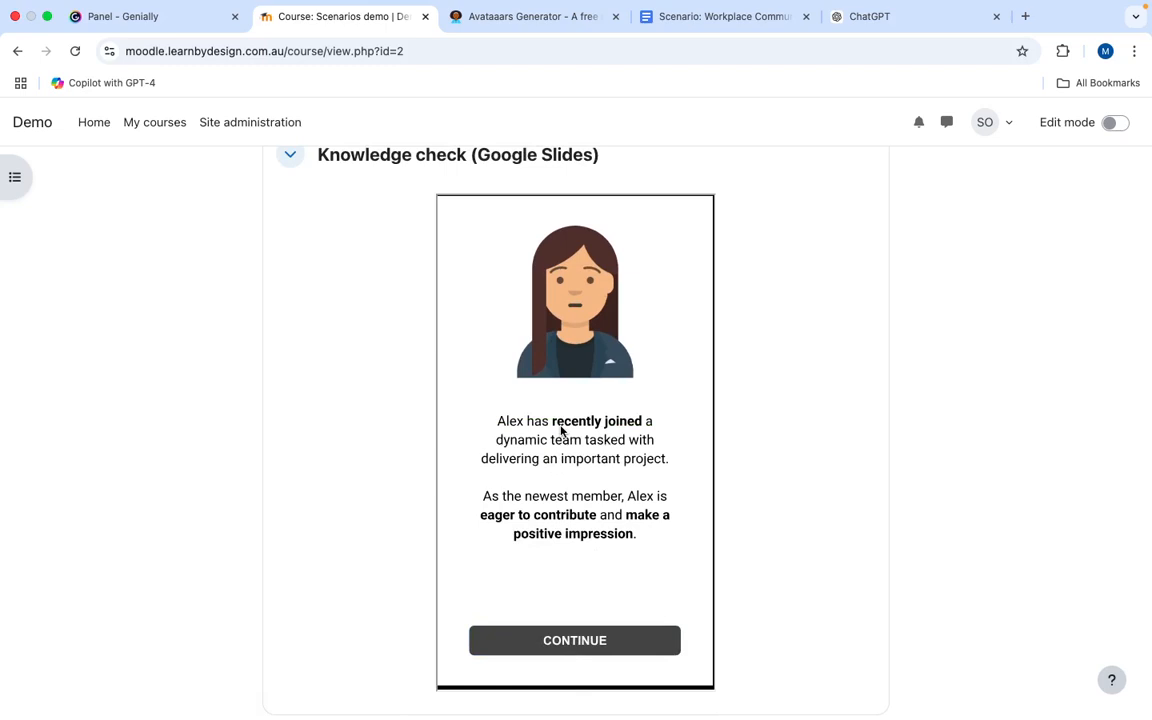
Return to the "Mini-Scenario: Workplace Communication" section of the course page
scroll(384, 403, down, 1)
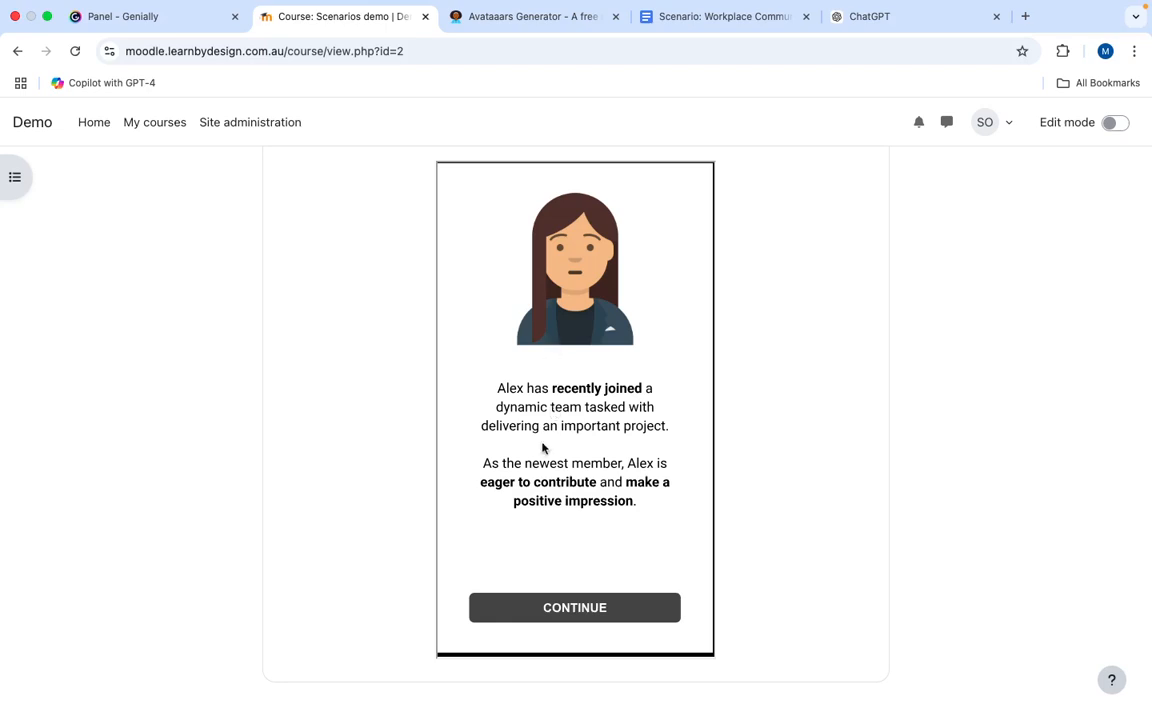
scroll(360, 427, up, 1)
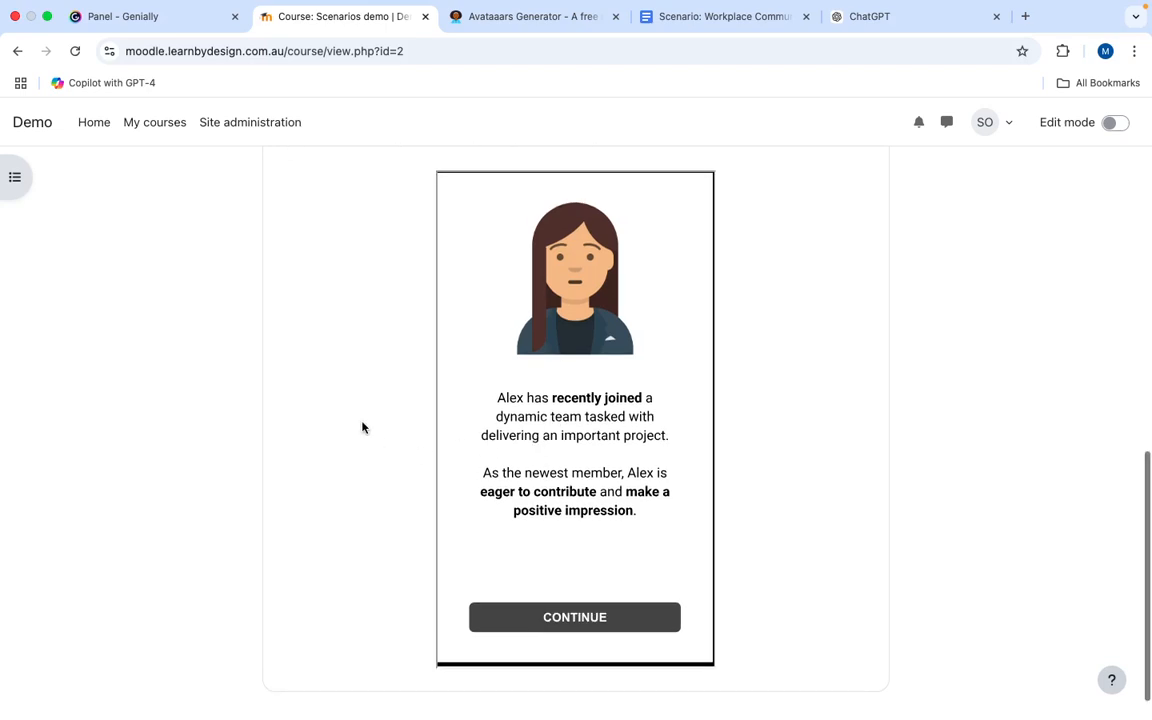
scroll(362, 427, up, 8)
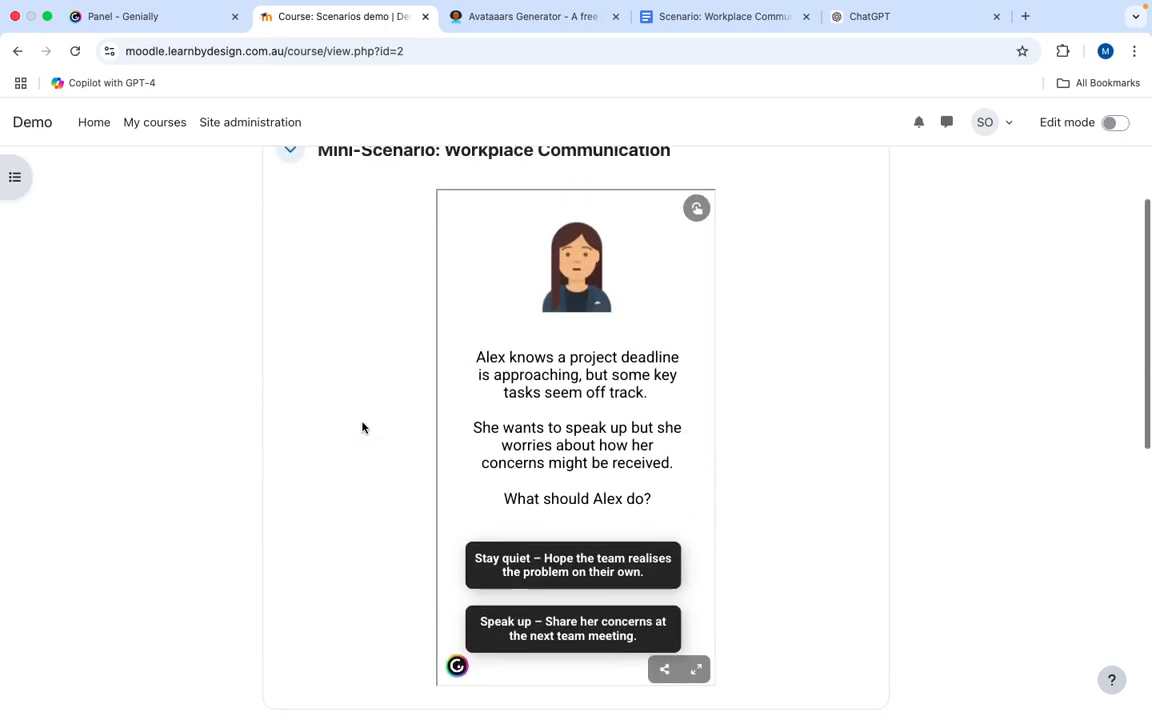
scroll(362, 427, up, 1)
scroll(362, 427, down, 1)
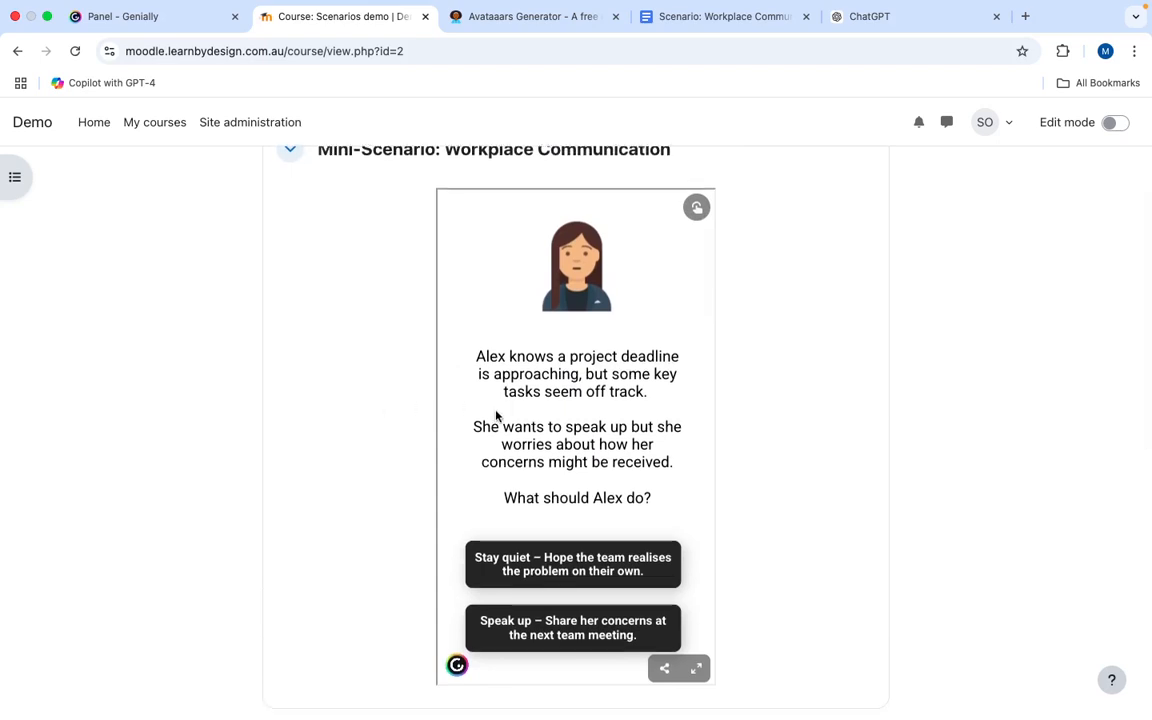
scroll(525, 399, down, 1)
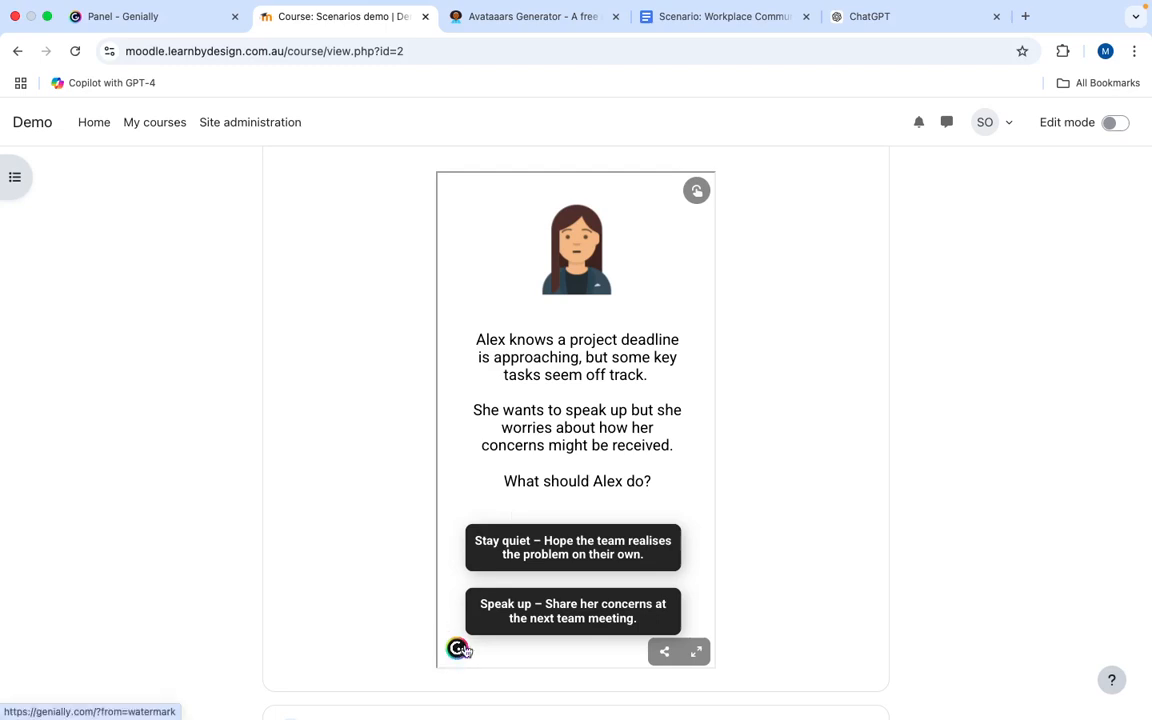
scroll(544, 387, down, 1)
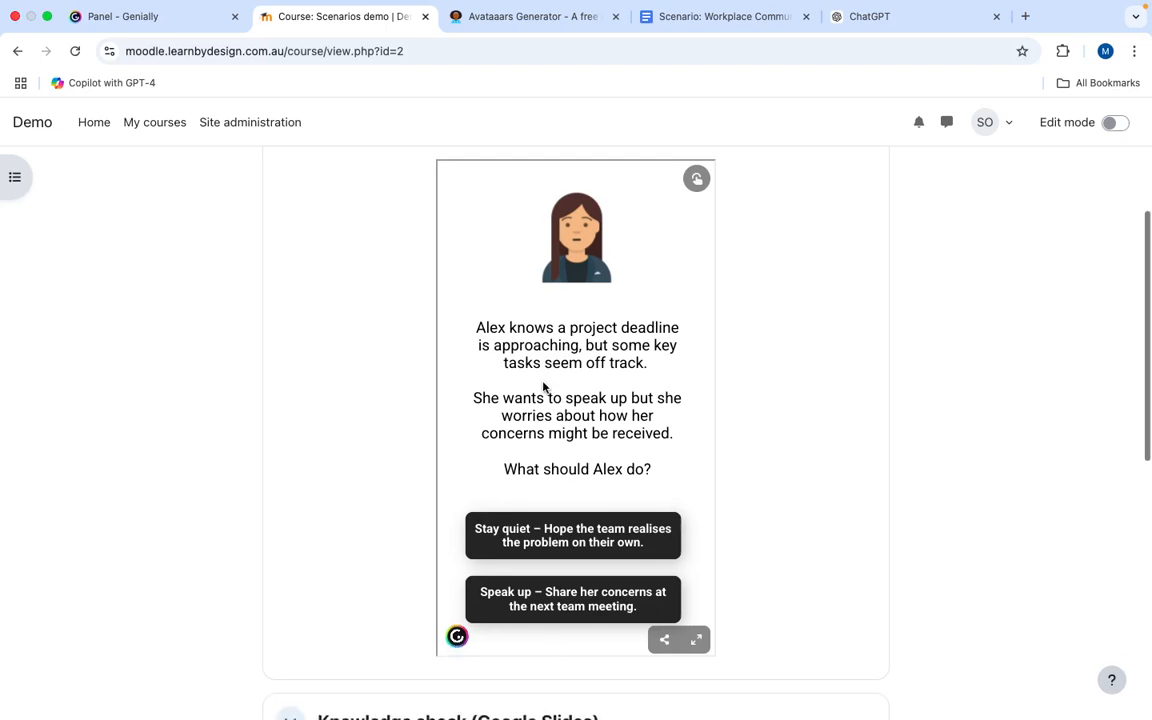
scroll(544, 387, up, 1)
scroll(544, 387, down, 1)
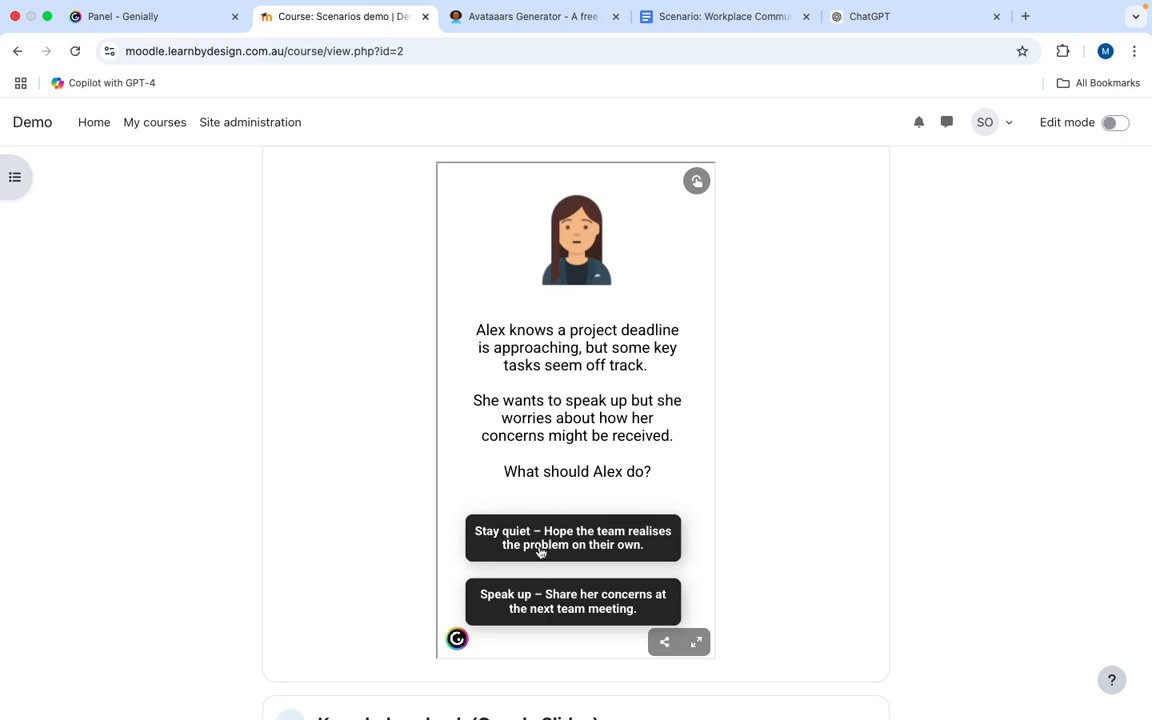
Switch to the Genially dashboard and start a blank creation
click(150, 18)
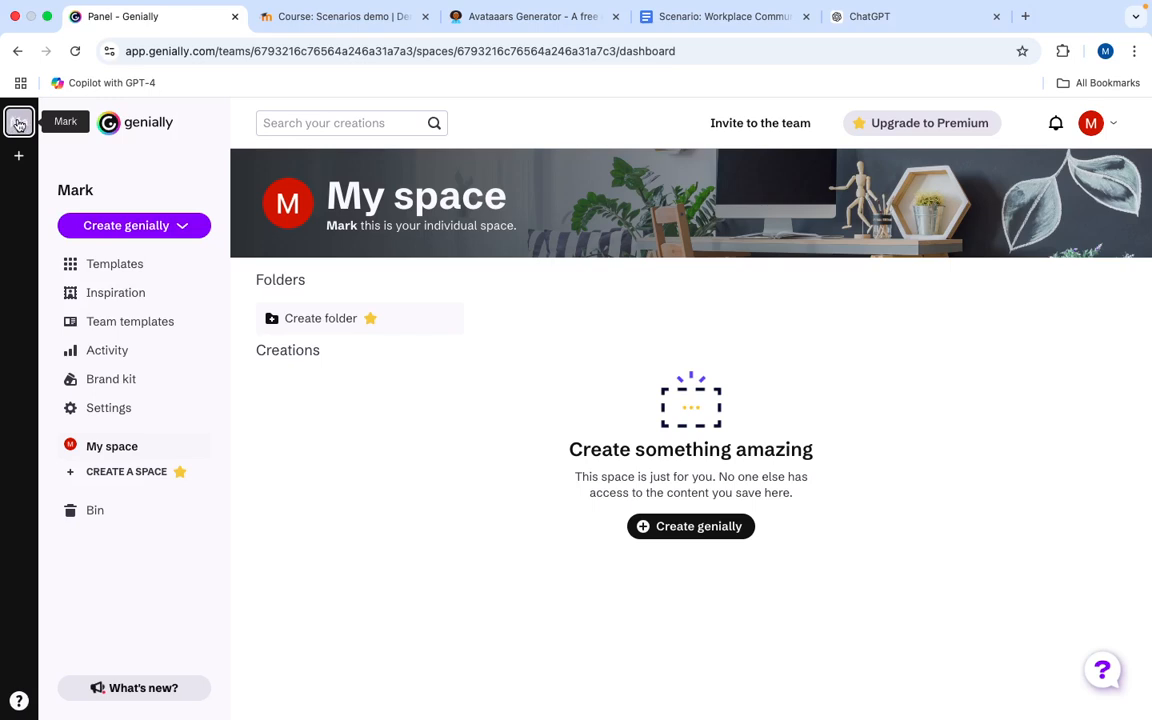
click(183, 226)
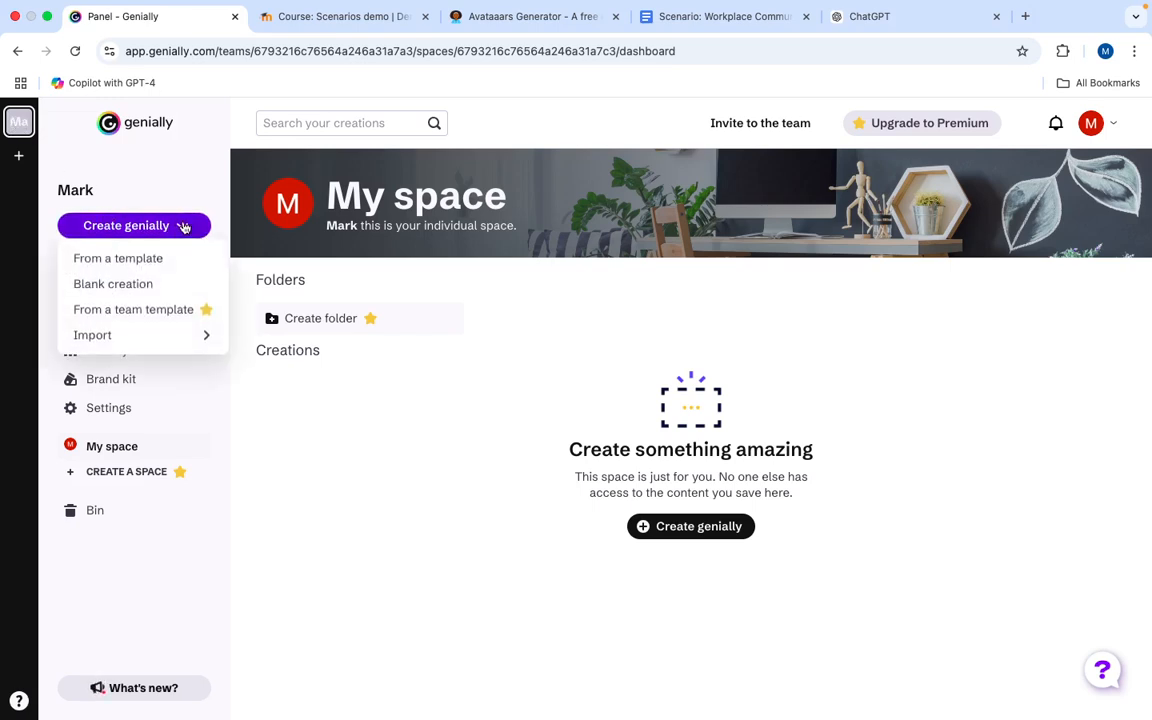
click(134, 286)
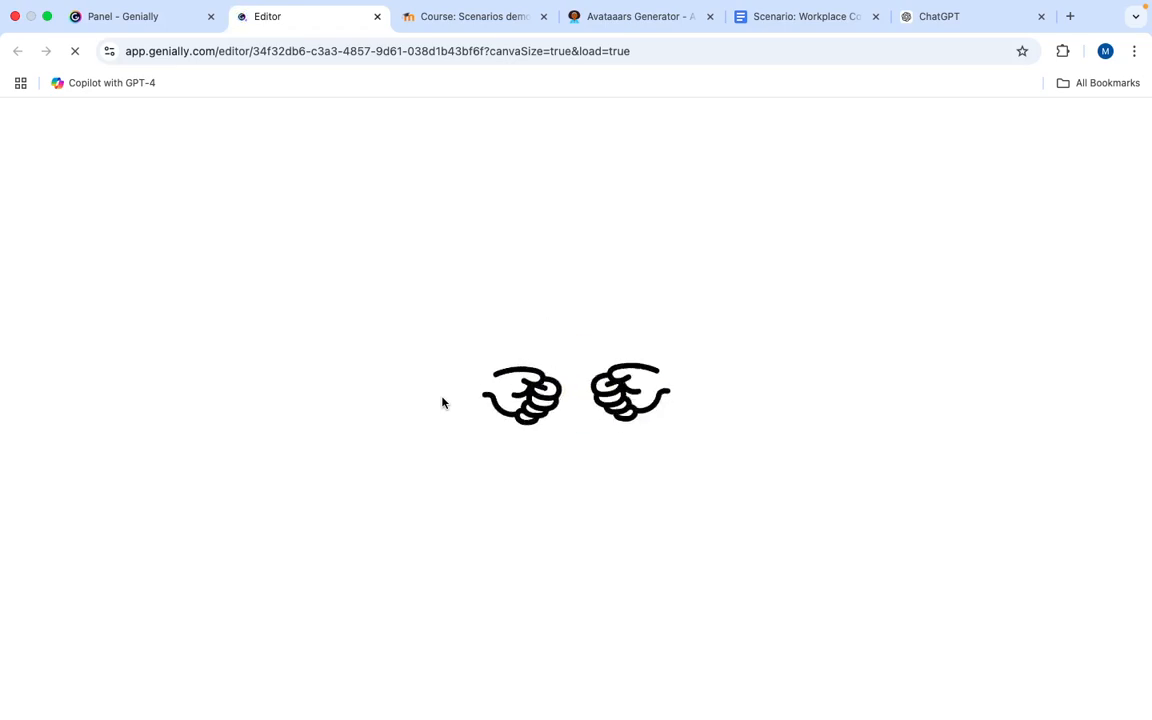
Check the mini-scenario's page format in the Moodle course and return to the Genially editor
click(463, 17)
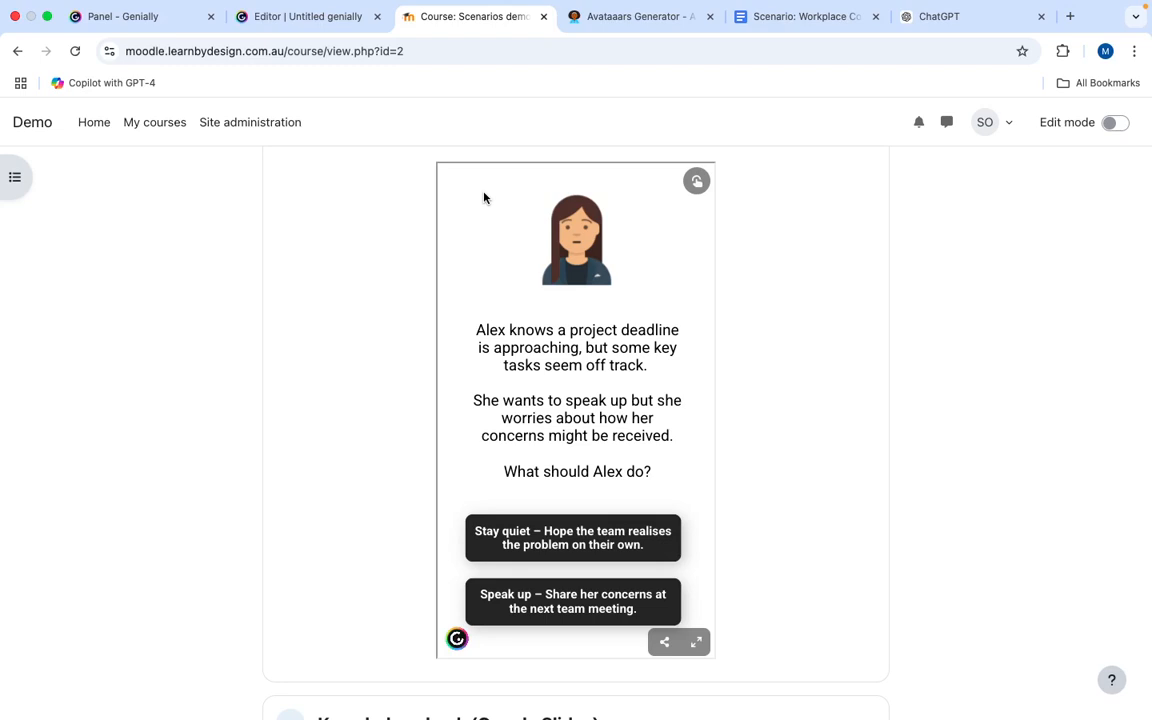
scroll(484, 198, down, 1)
scroll(484, 198, up, 1)
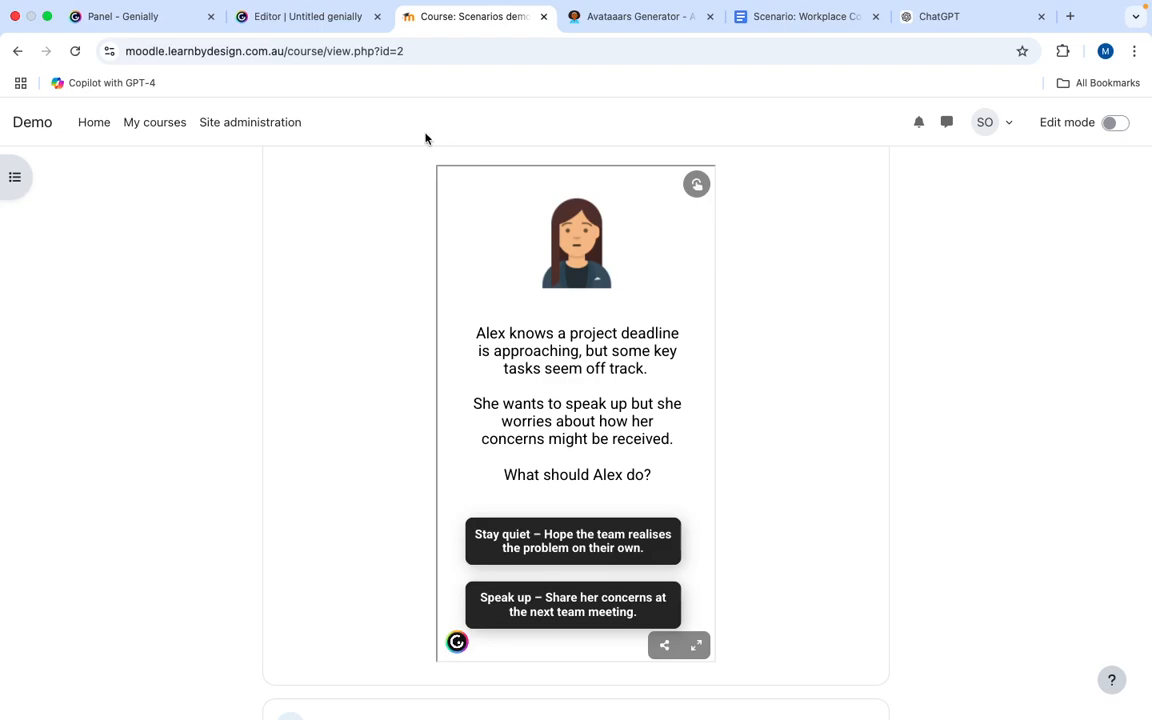
click(320, 18)
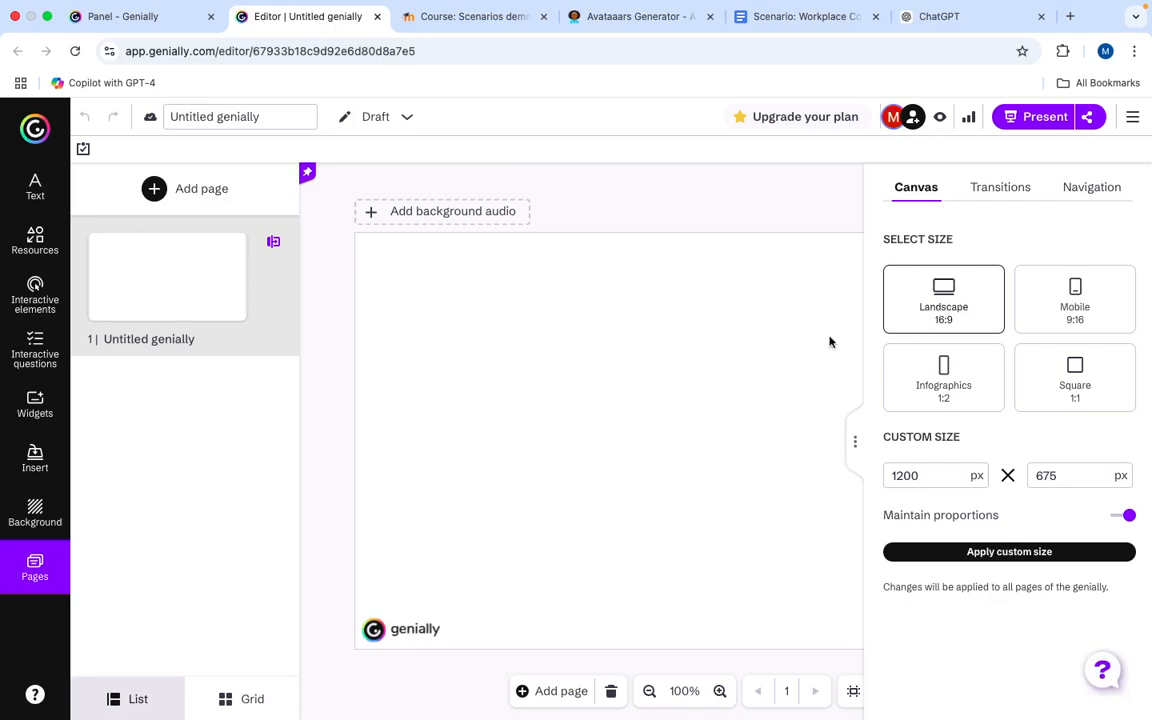
Hide the canvas settings, make the untitled genially public by presenting it, and close the presentation
click(853, 442)
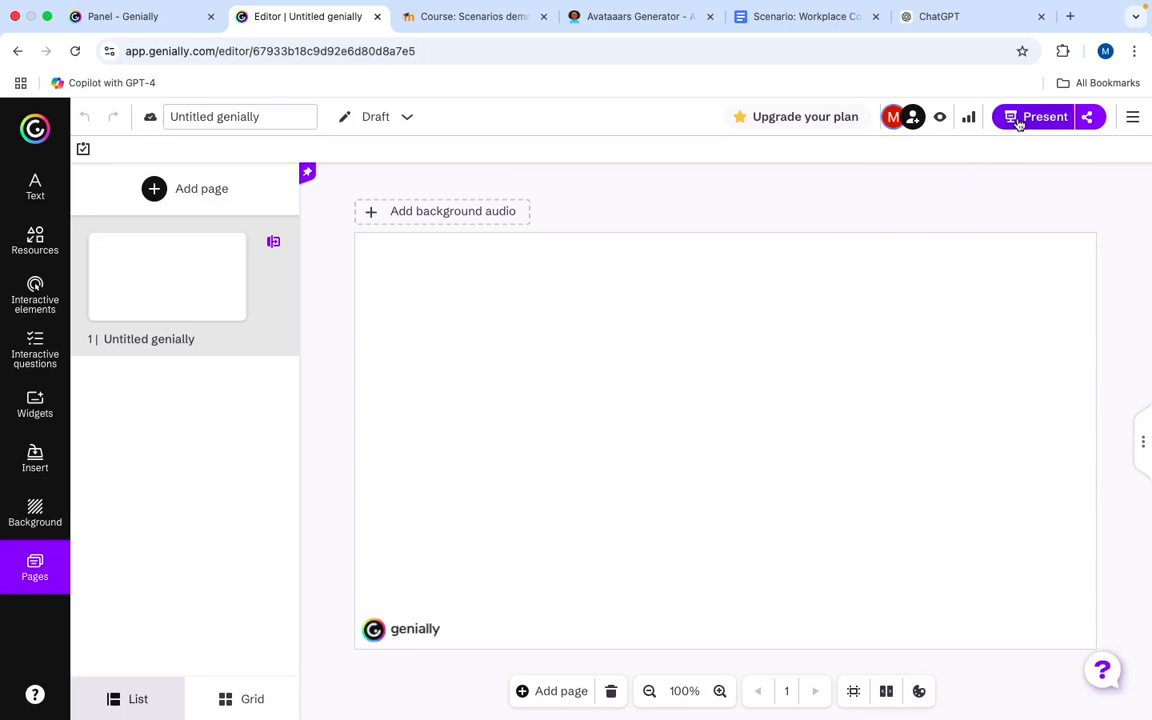
click(1016, 120)
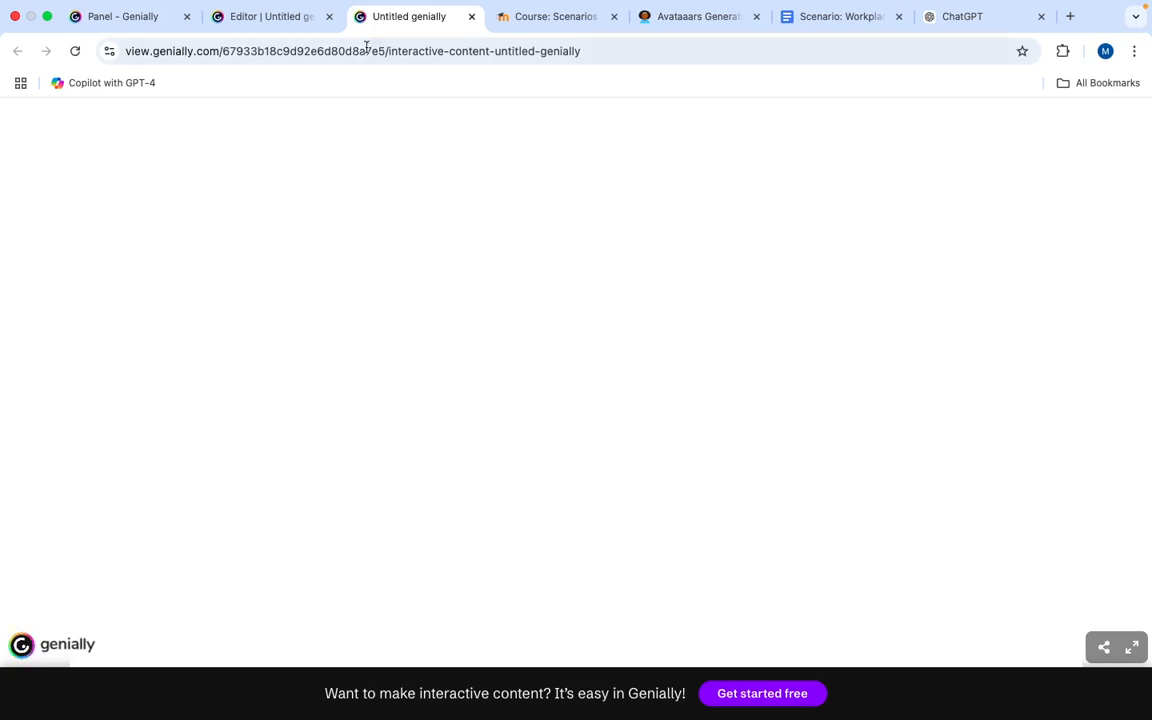
click(471, 18)
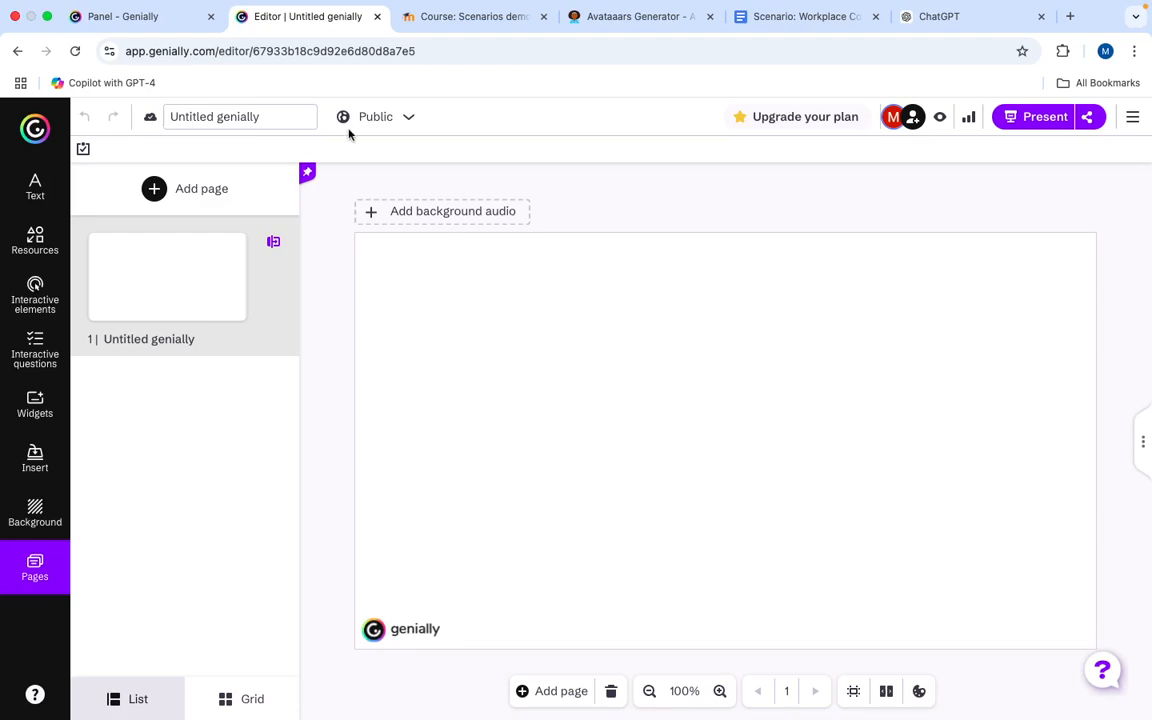
Review the Genially mini-scenario and the Google Slides knowledge check on the Moodle course page
click(460, 22)
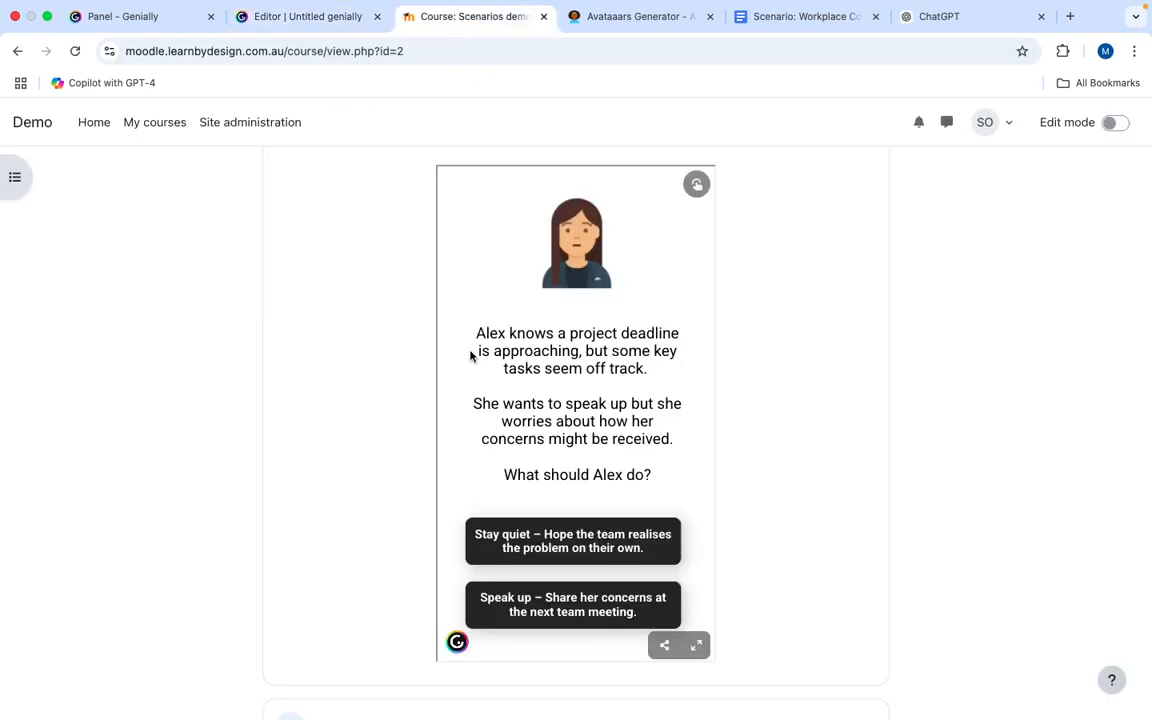
scroll(441, 358, down, 1)
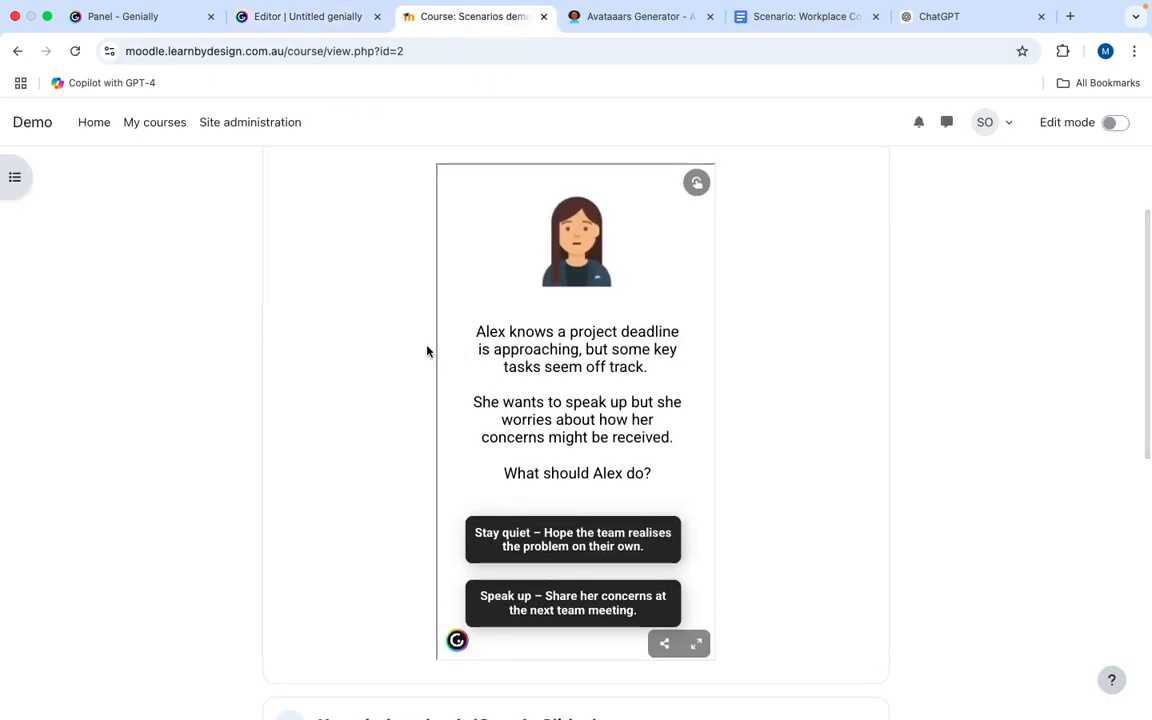
scroll(427, 351, down, 3)
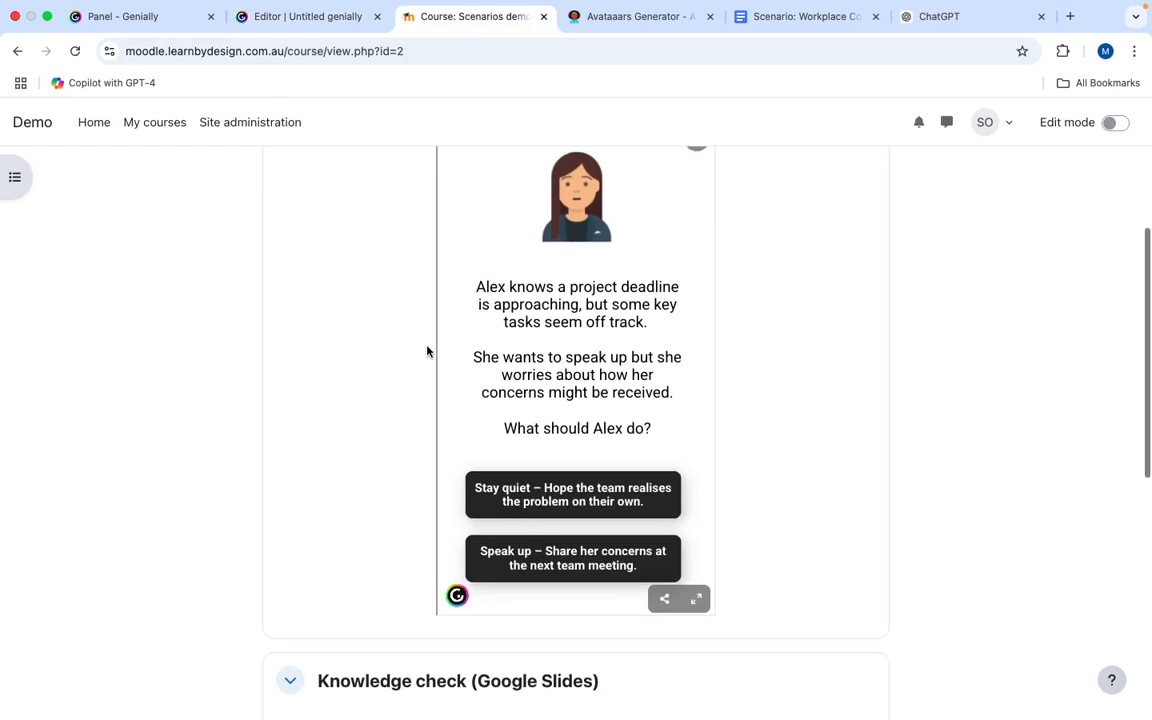
scroll(427, 351, down, 5)
scroll(427, 351, up, 7)
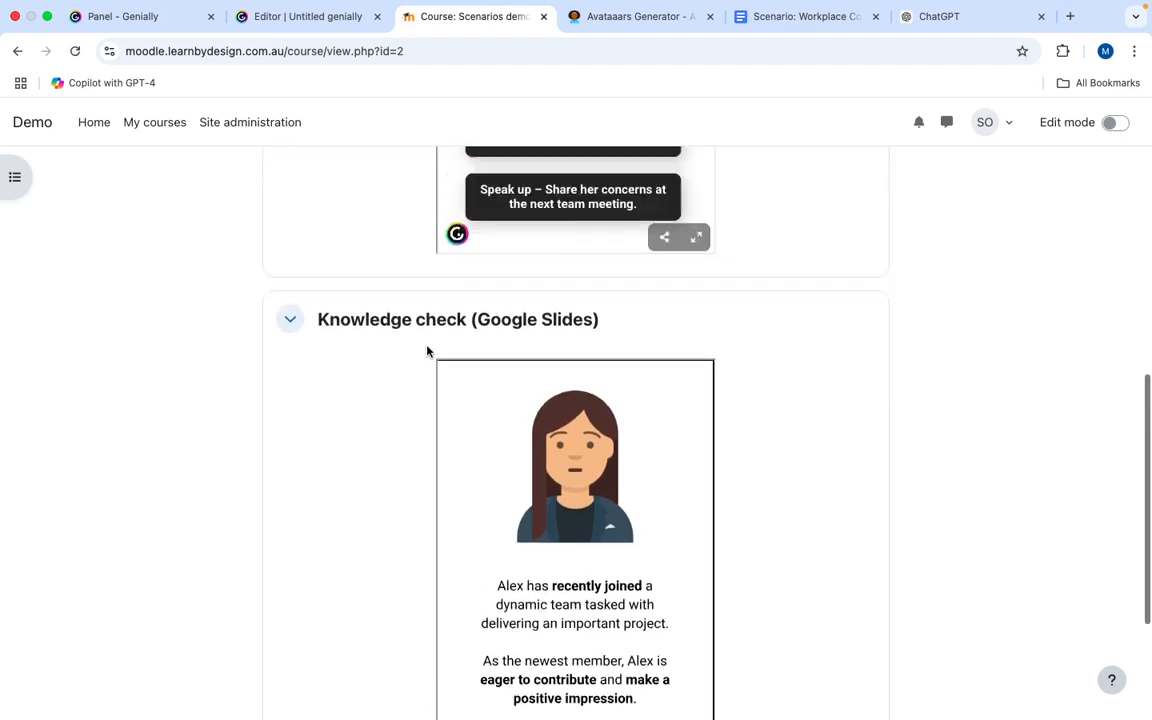
Return to the Genially editor and set the canvas size to Mobile 9:16
click(298, 18)
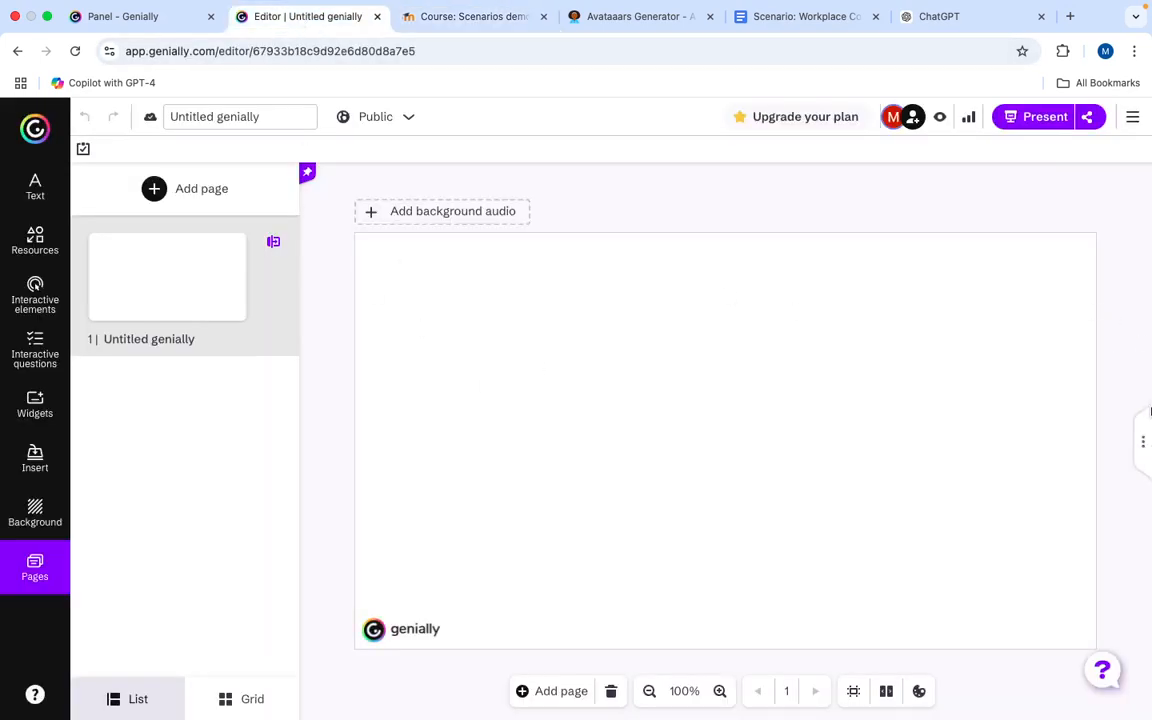
click(1145, 436)
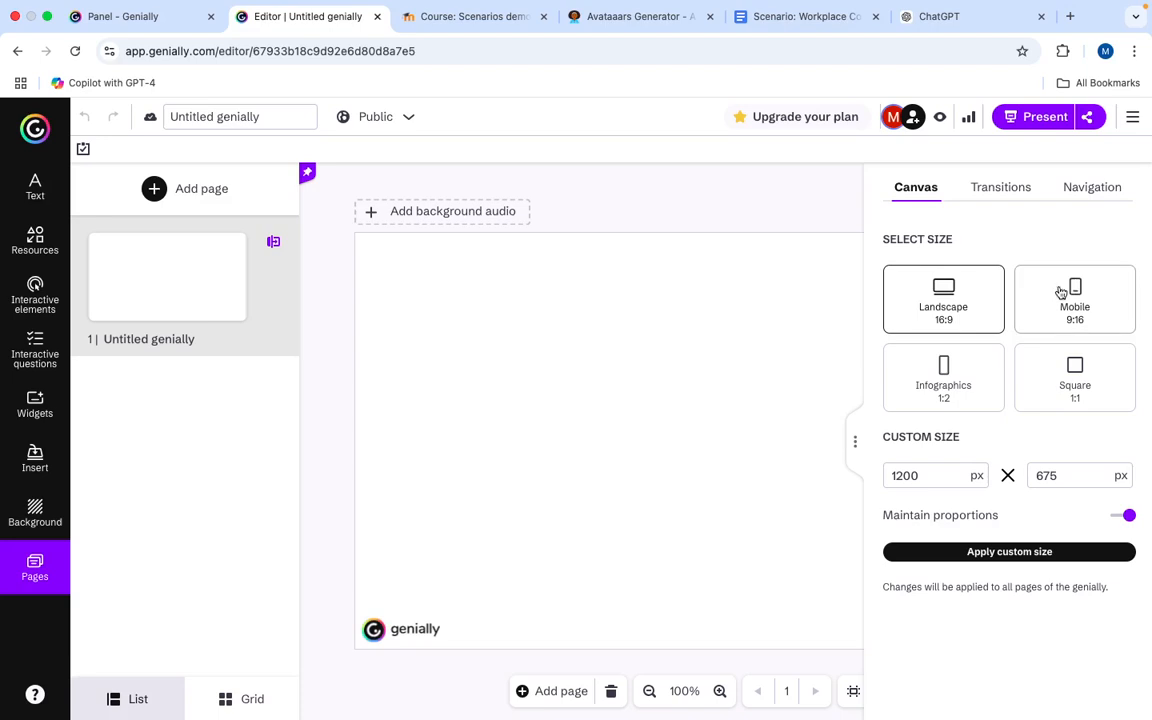
click(1076, 292)
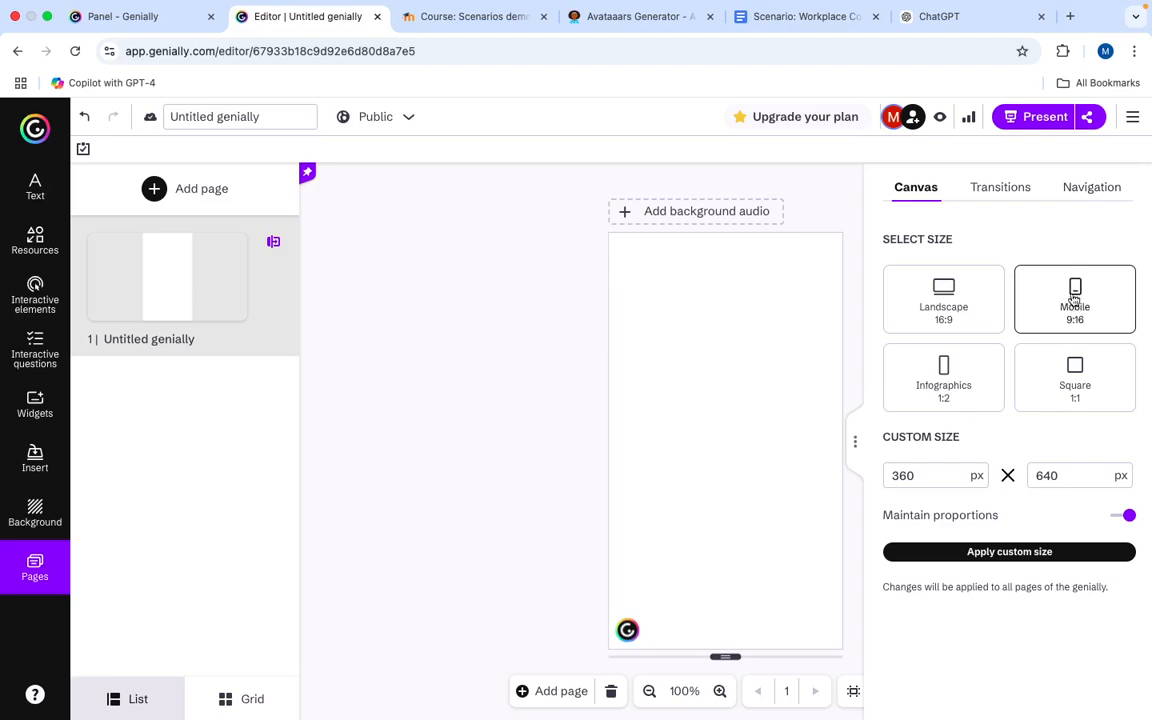
Check the mini-scenario in Moodle for comparison and set the genially's navigation mode to Microsite
click(1089, 196)
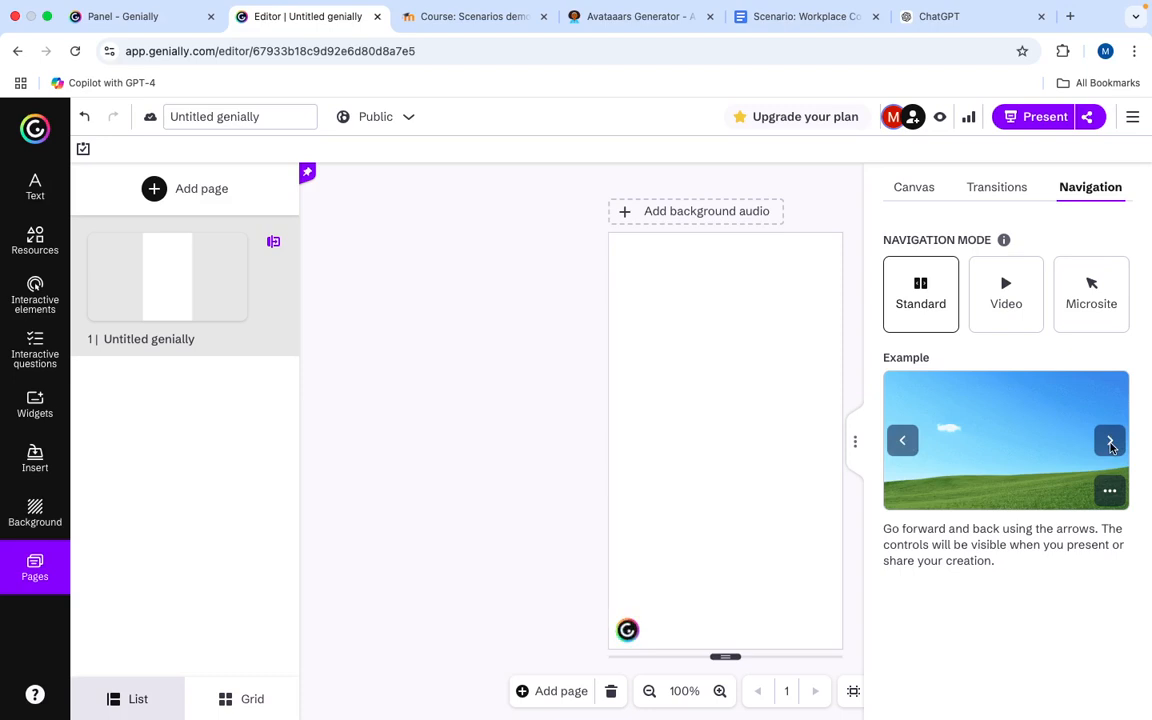
click(442, 17)
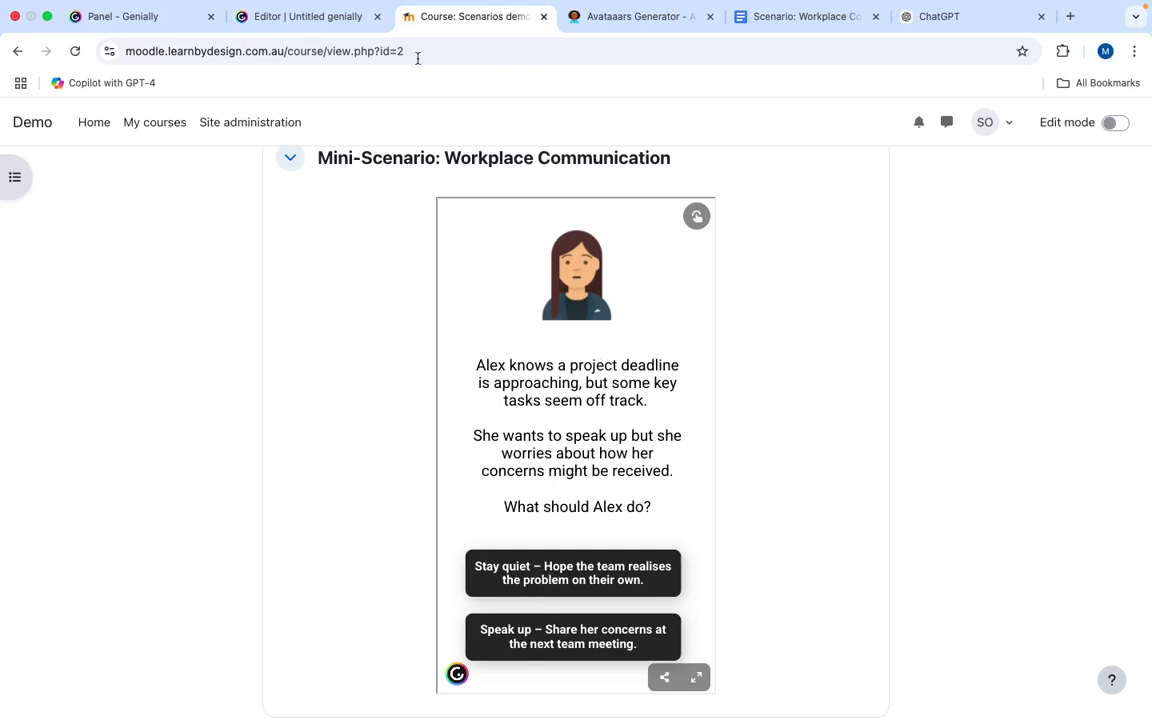
click(300, 17)
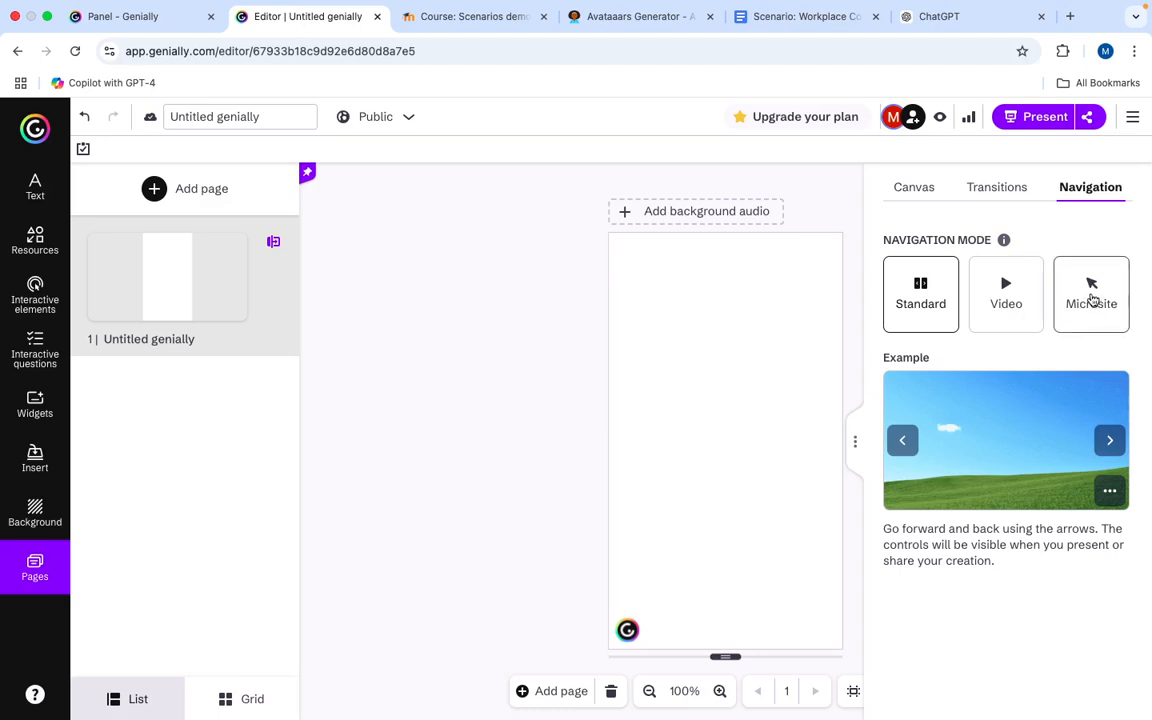
click(1093, 300)
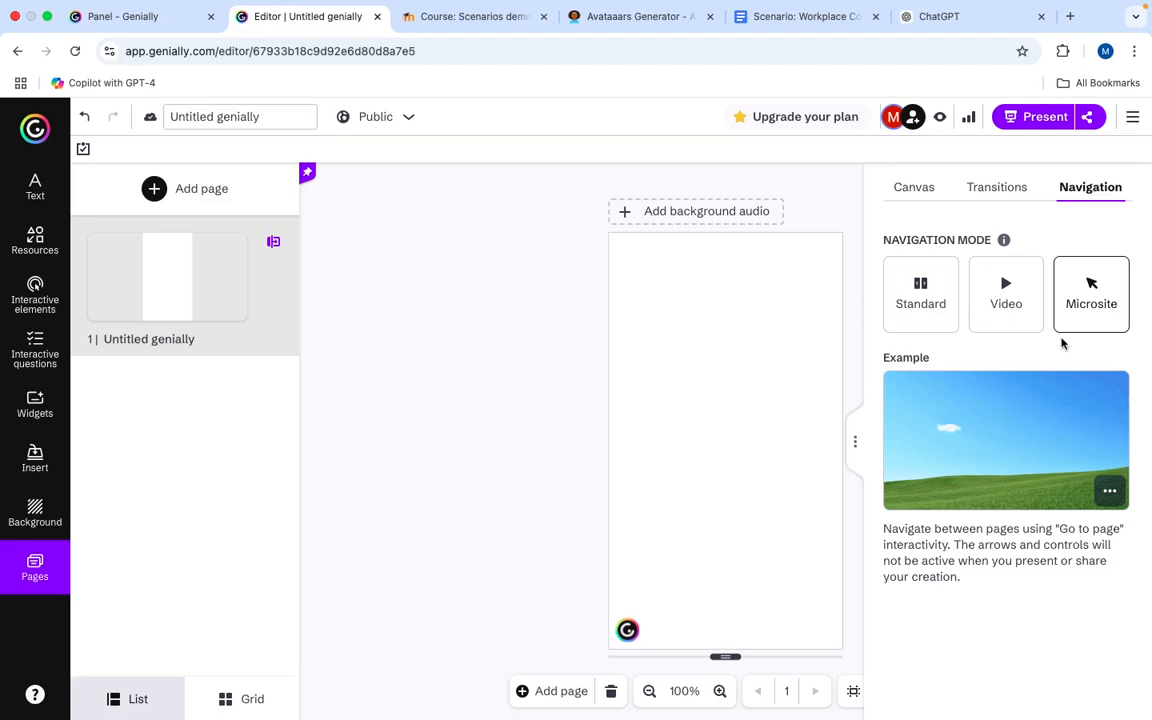
Recheck the canvas size and navigation mode settings, and collapse the page settings
click(898, 190)
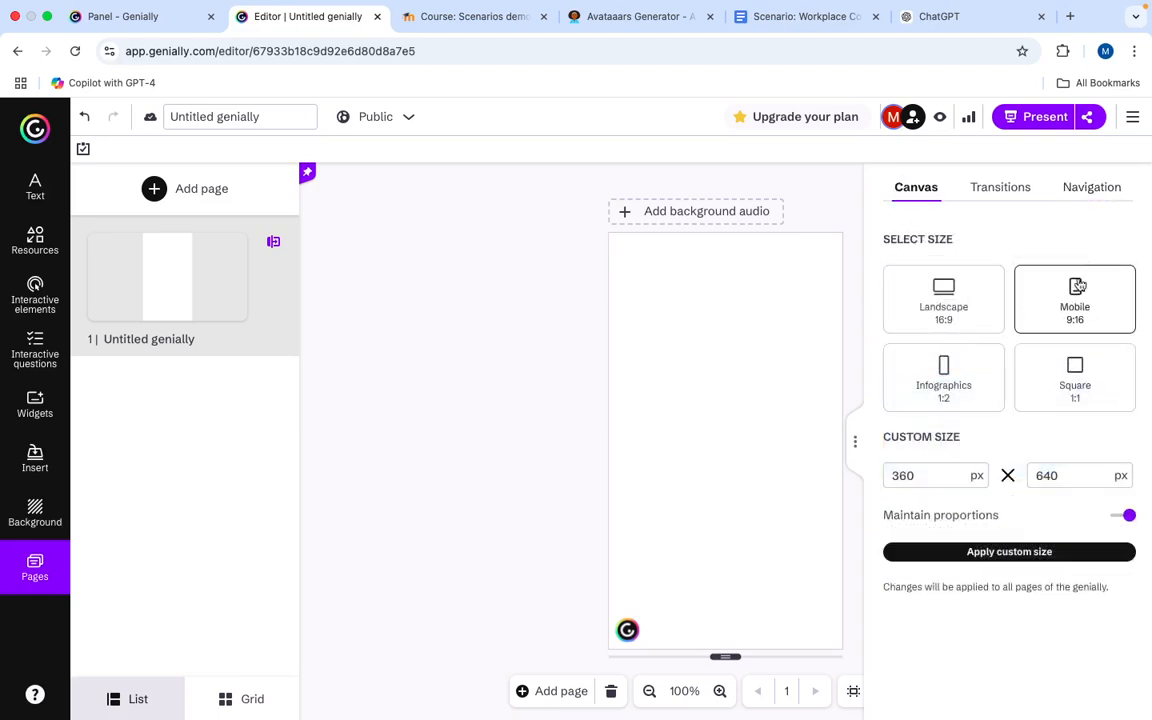
click(1082, 186)
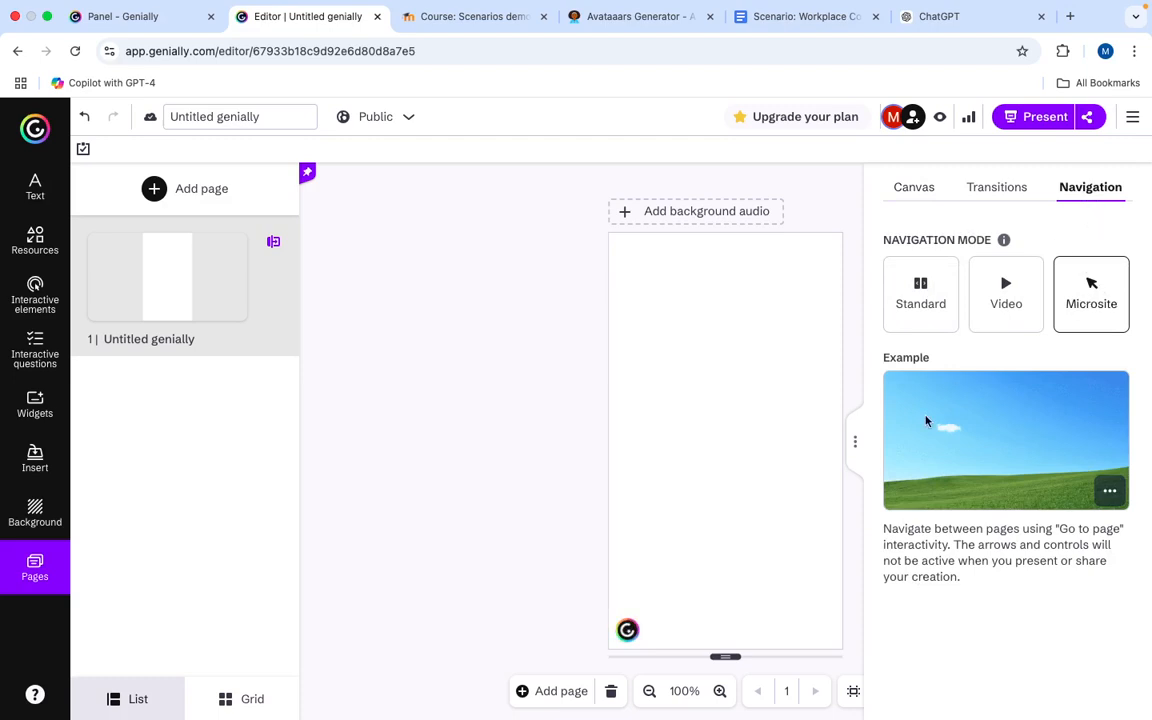
click(856, 441)
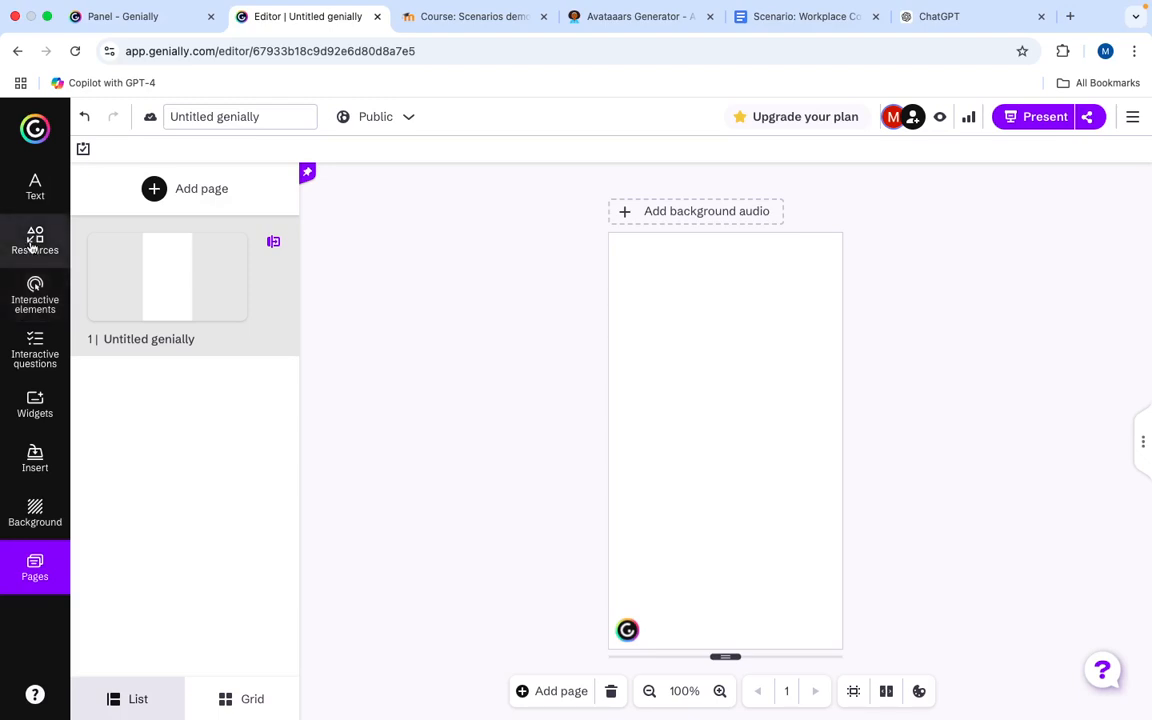
Insert the grid-120px.png image from Downloads and align it with the page's top-left corner
click(33, 244)
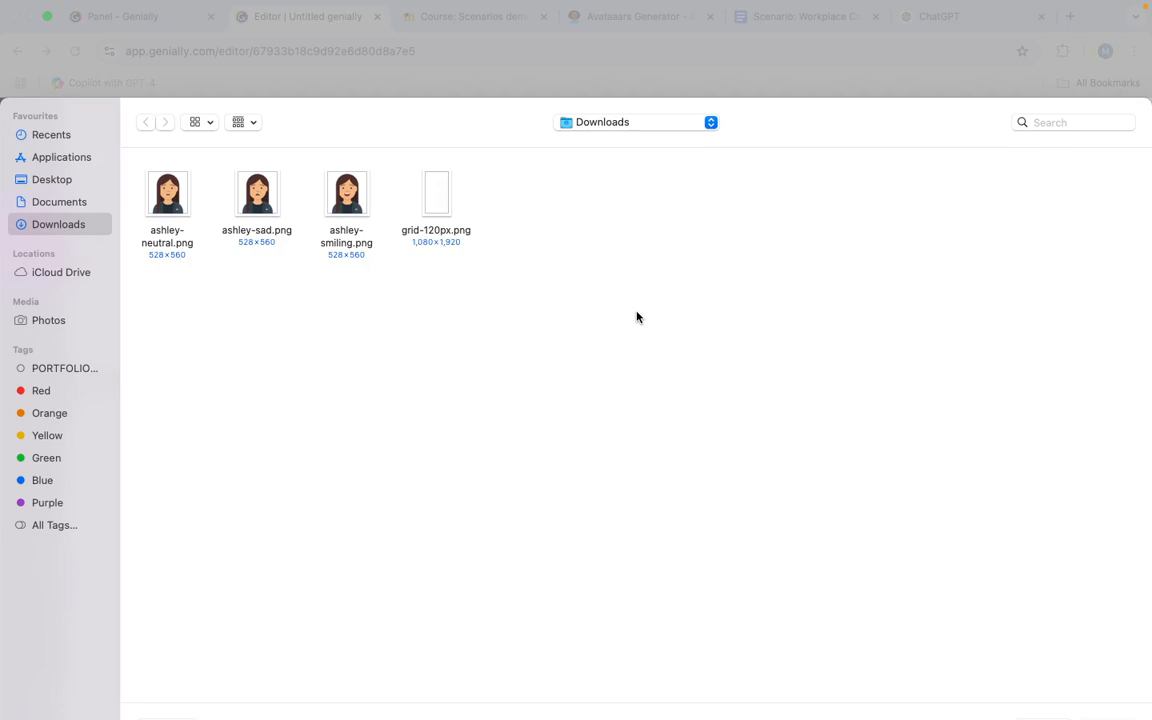
double_click(436, 199)
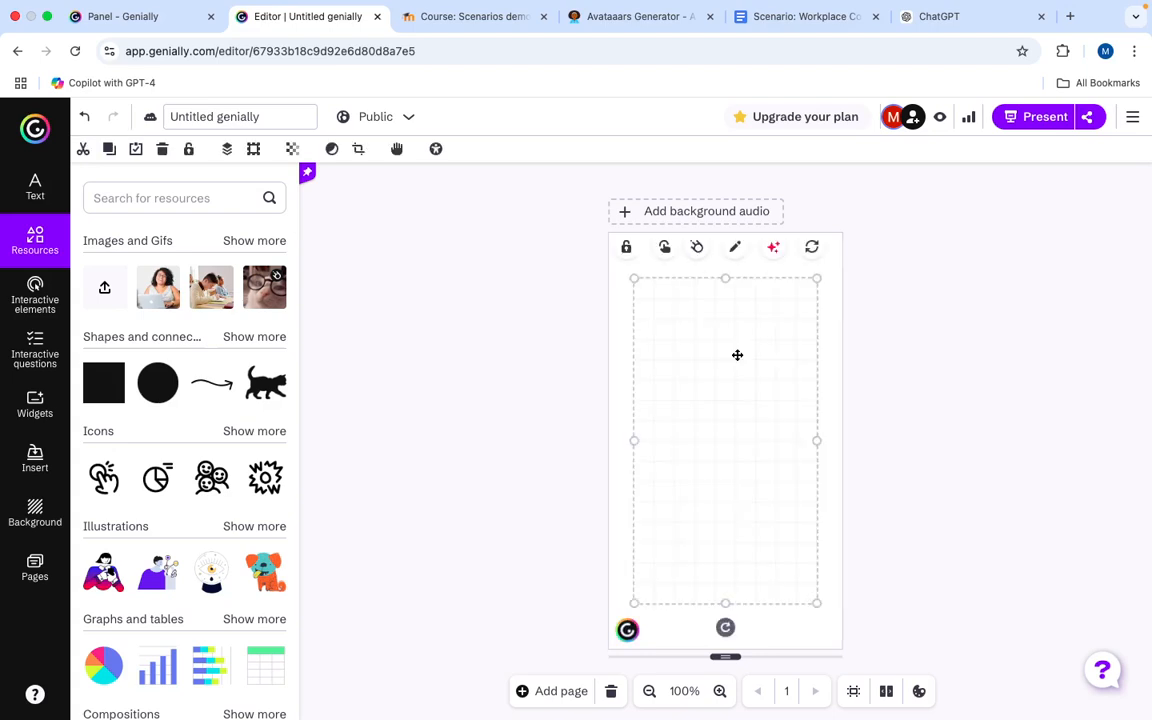
drag(728, 360, 704, 316)
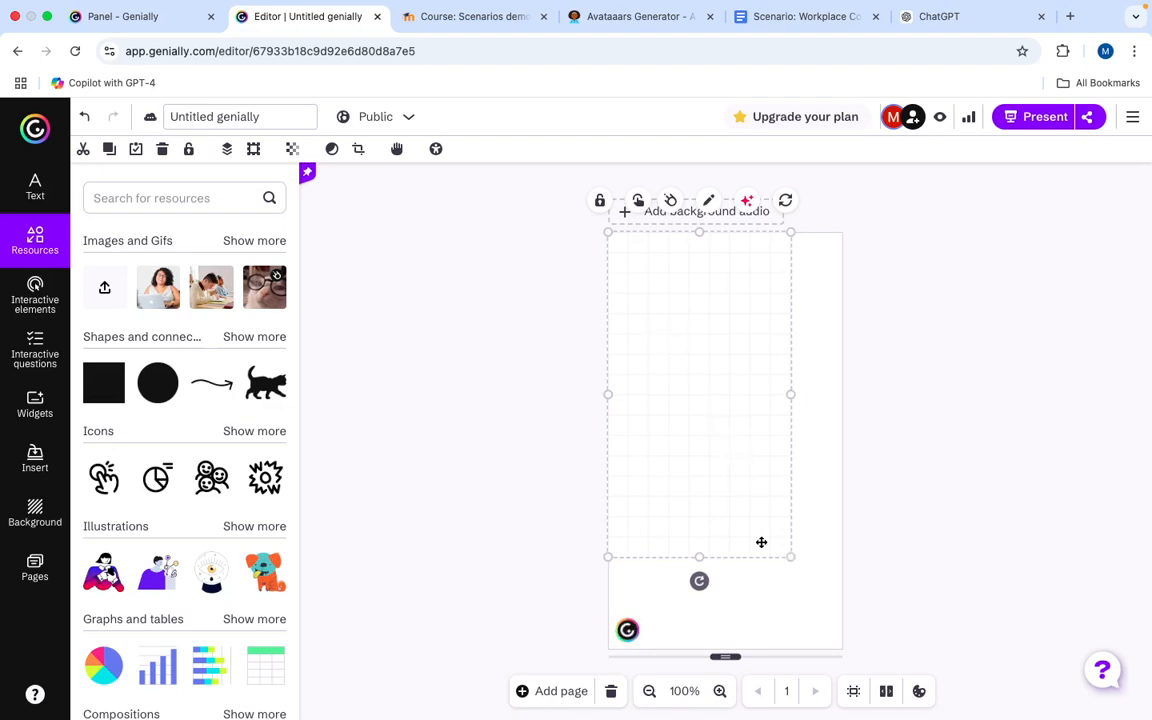
Enlarge the grid image from its bottom-right corner so that it covers the whole page
click(719, 691)
click(719, 691)
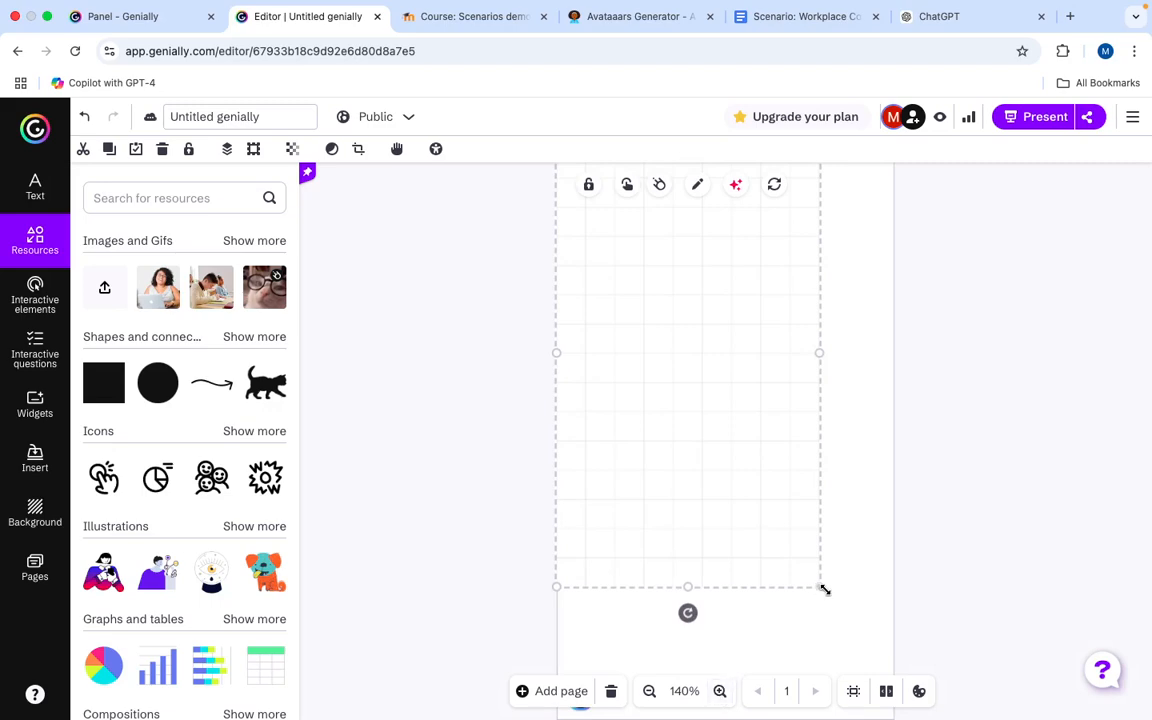
scroll(825, 590, down, 2)
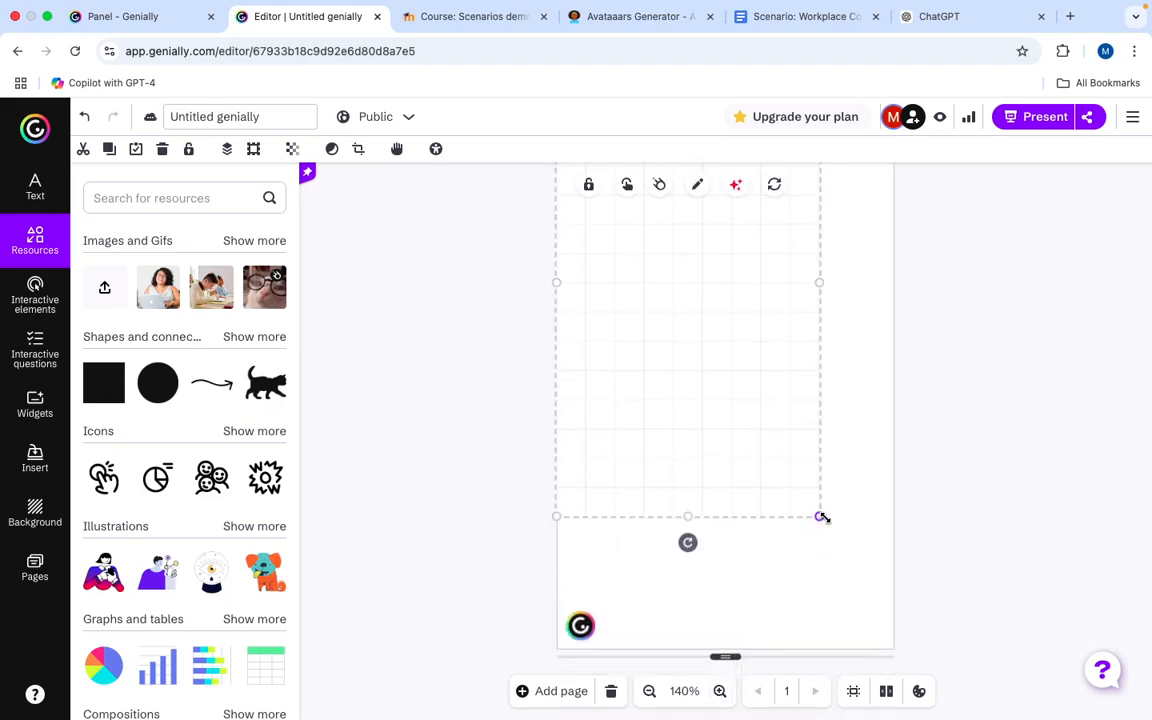
drag(821, 517, 896, 655)
click(975, 572)
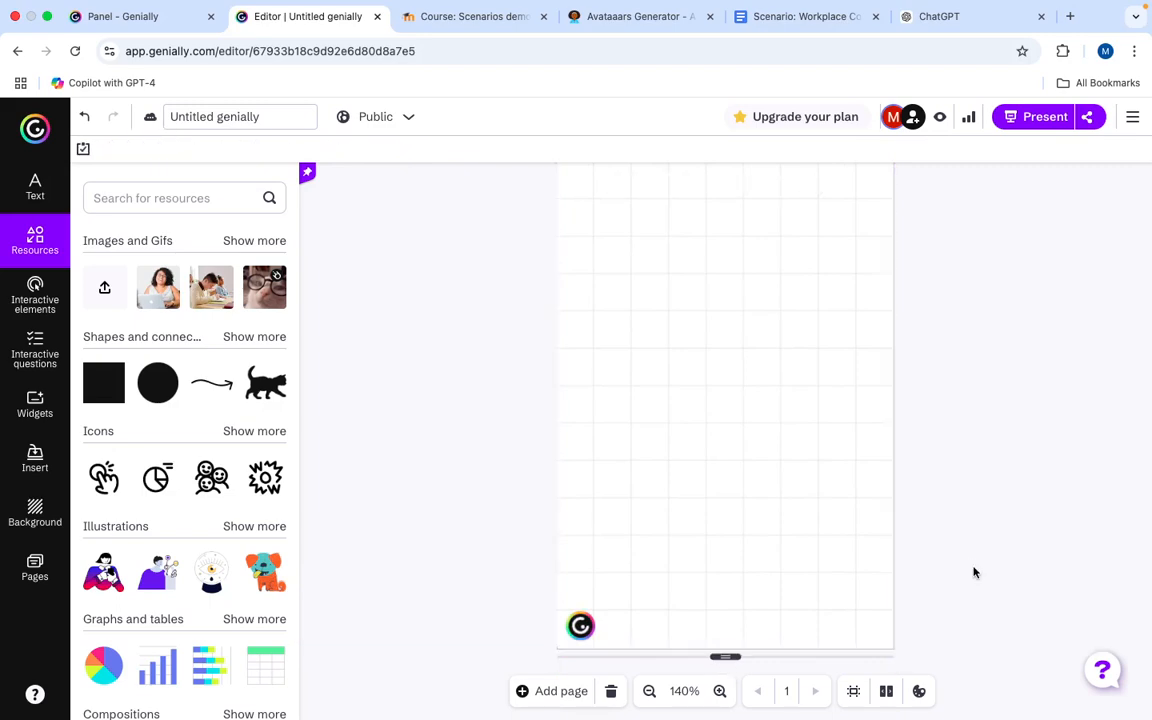
scroll(817, 557, down, 2)
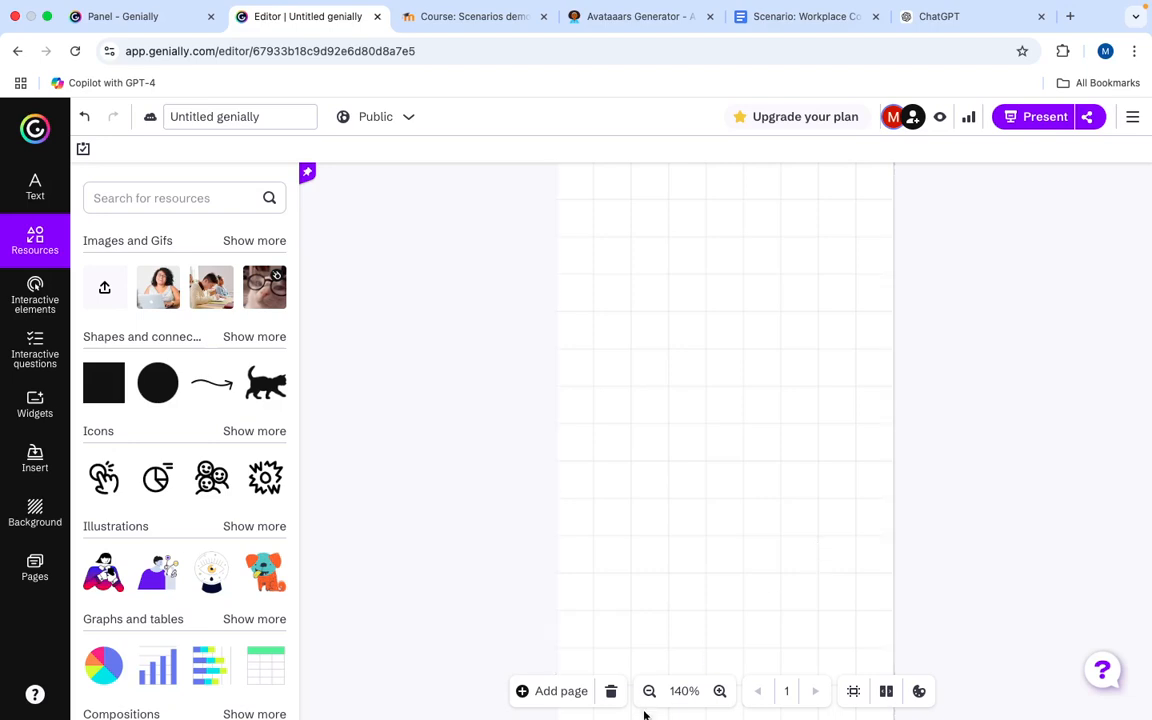
click(649, 691)
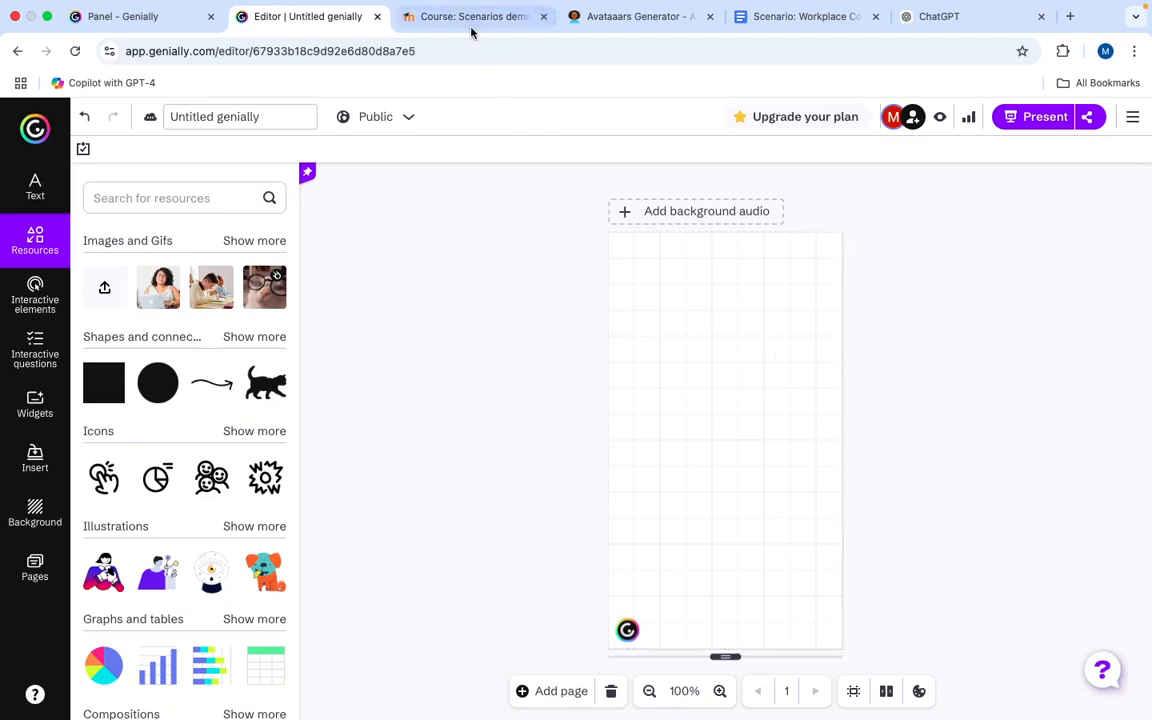
Compare the page with the Moodle mini-scenario, then lock the grid image and test that it stays in place
click(420, 18)
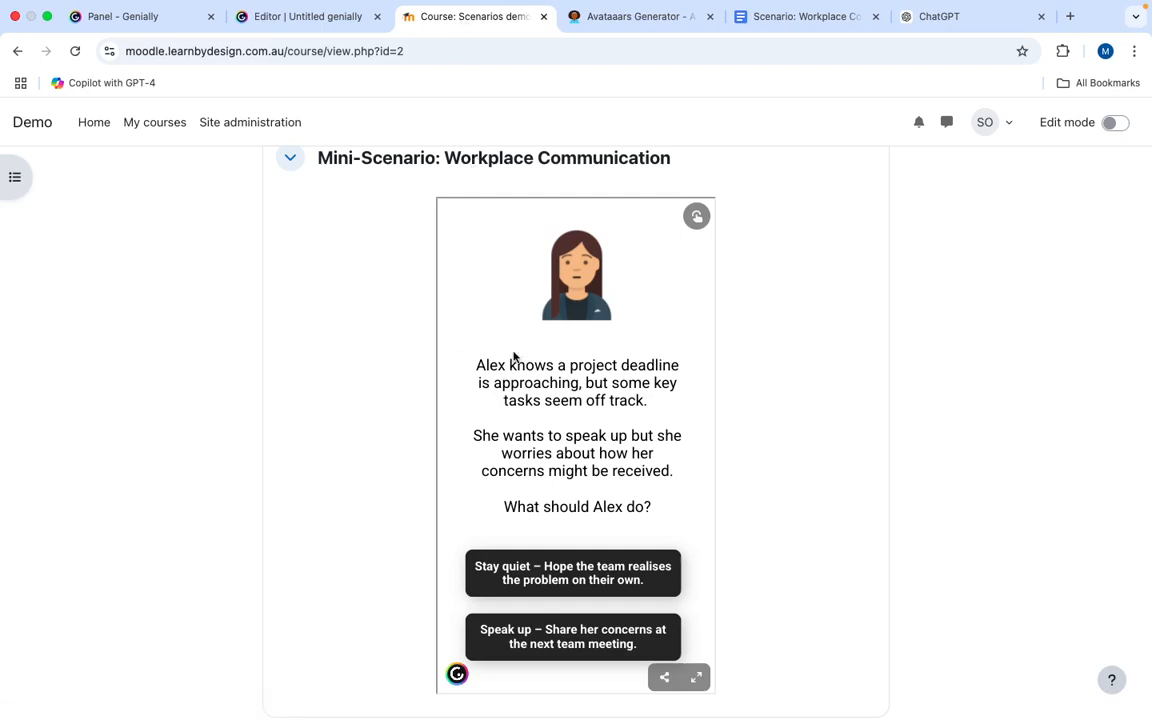
click(280, 20)
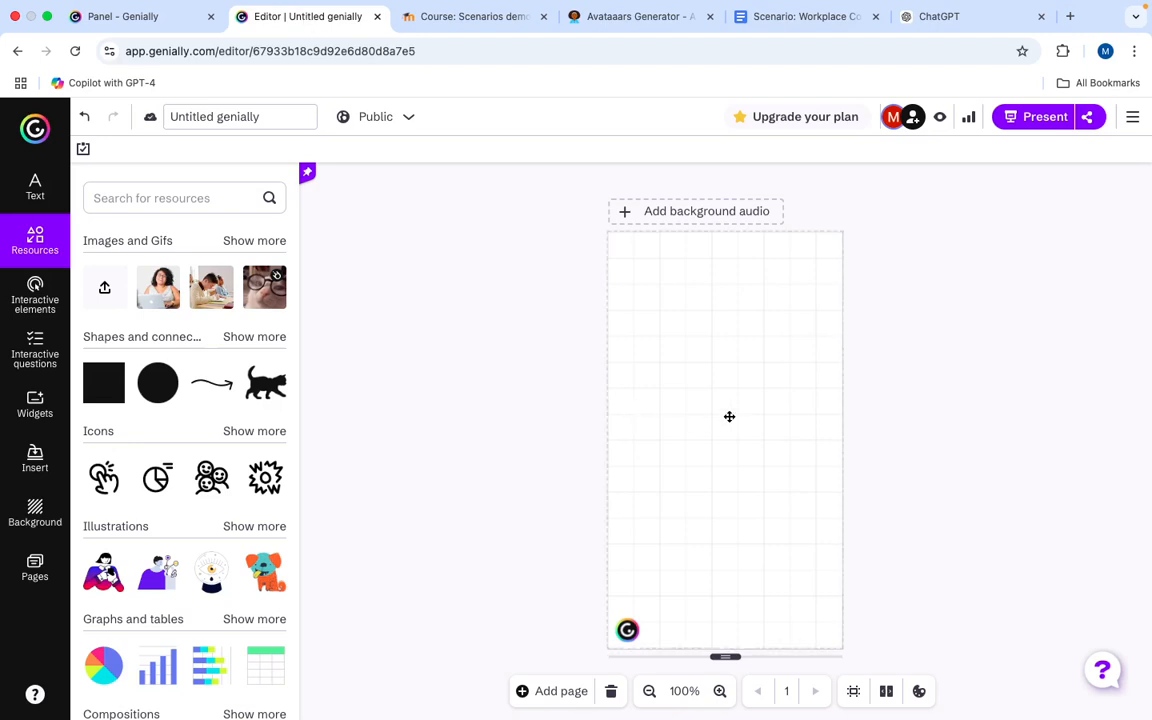
click(697, 374)
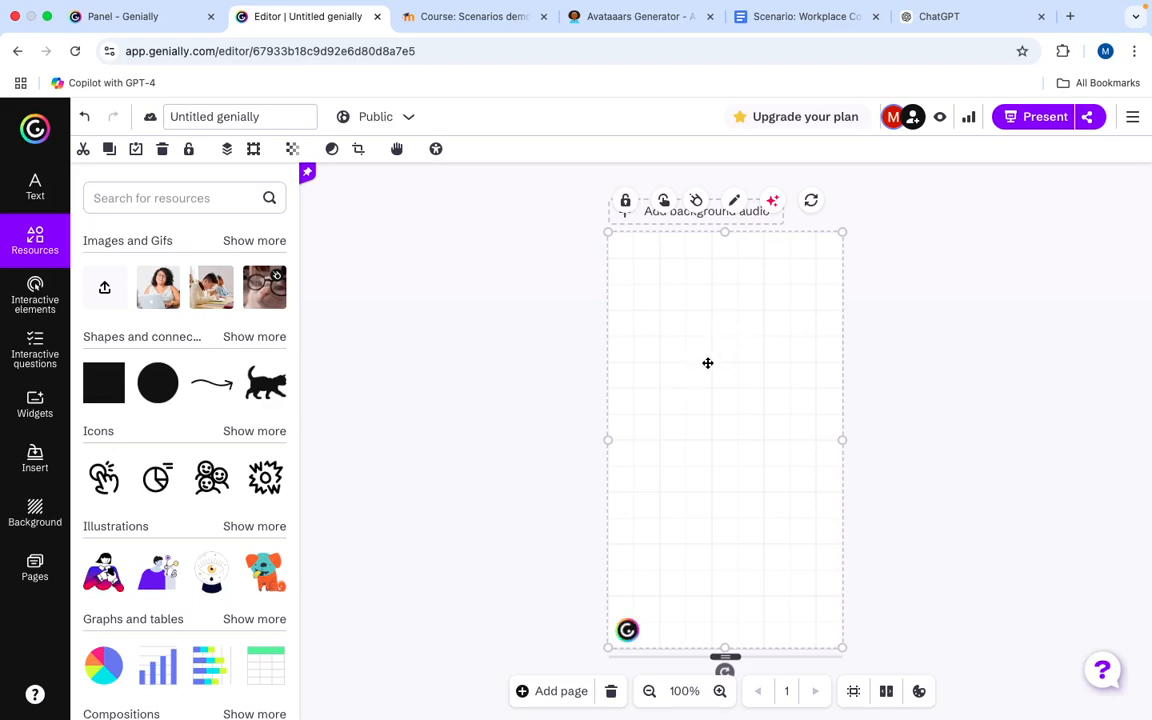
click(624, 202)
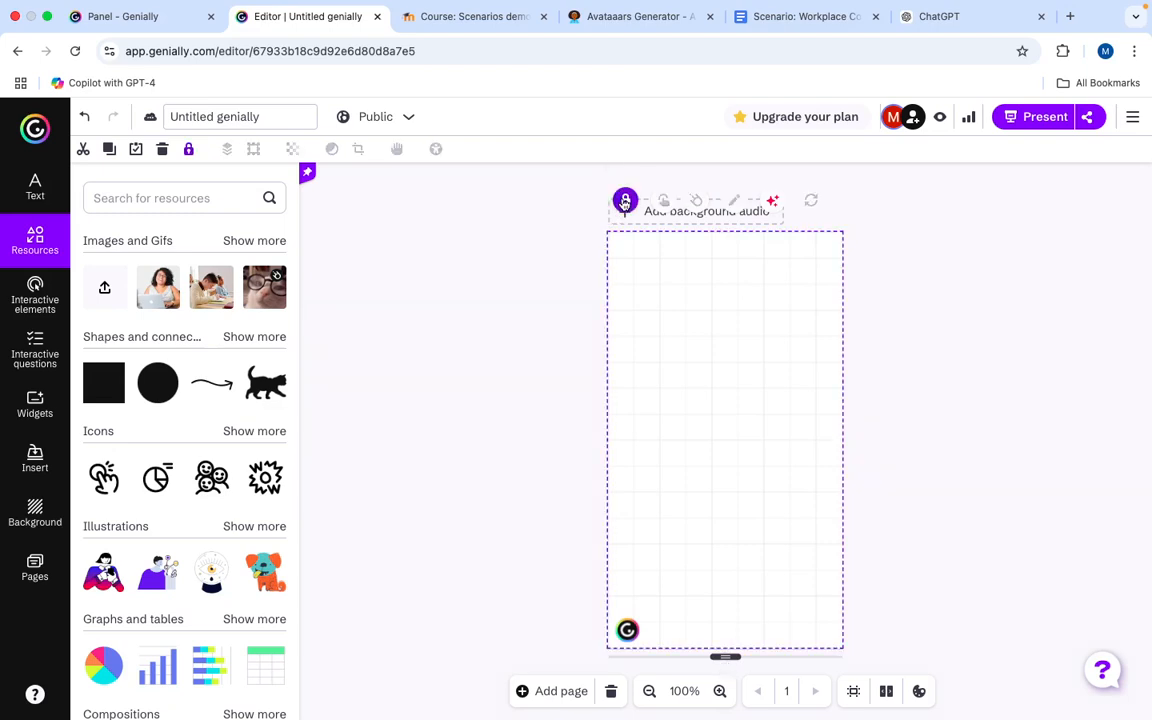
drag(679, 306, 618, 294)
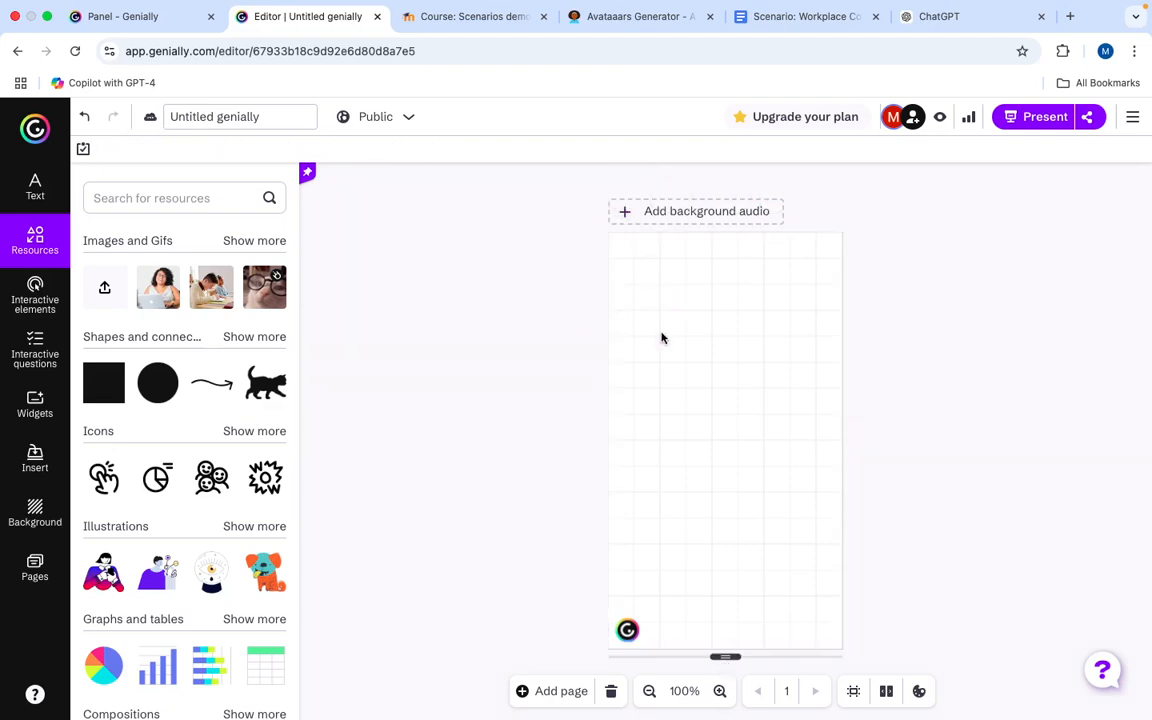
drag(686, 337, 522, 300)
drag(767, 423, 963, 384)
Test the Moodle mini-scenario by choosing the "Speak up" option and restarting it from the outcome page
click(462, 22)
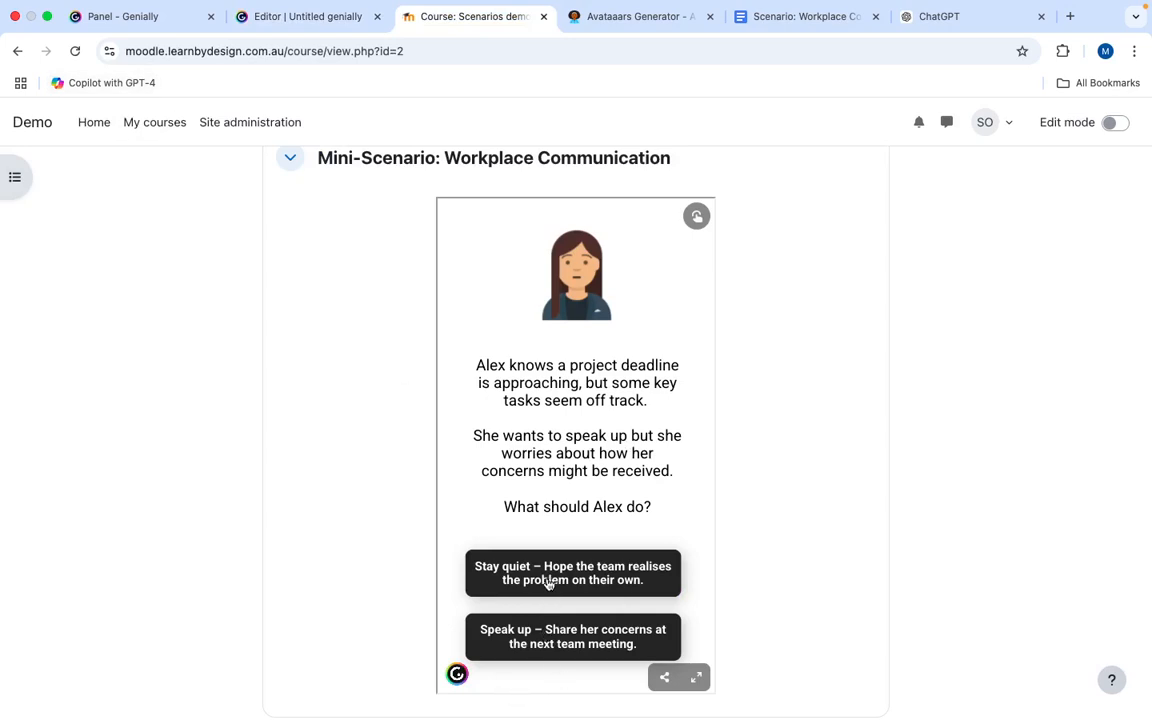
click(530, 655)
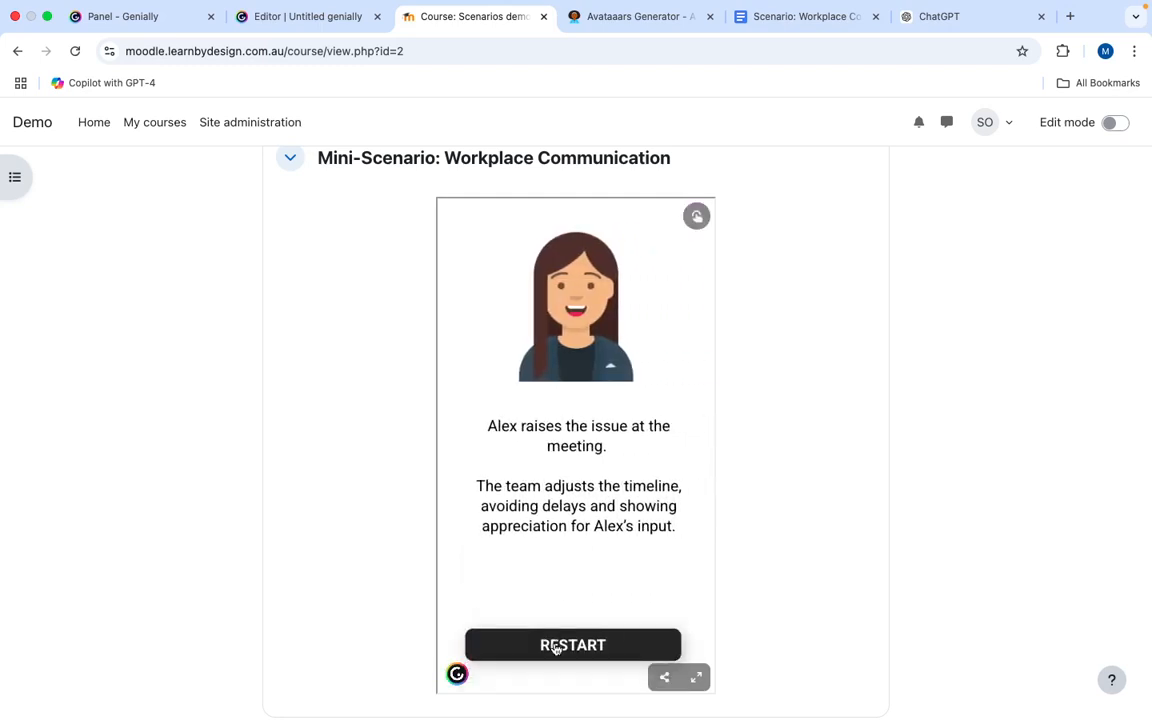
click(555, 645)
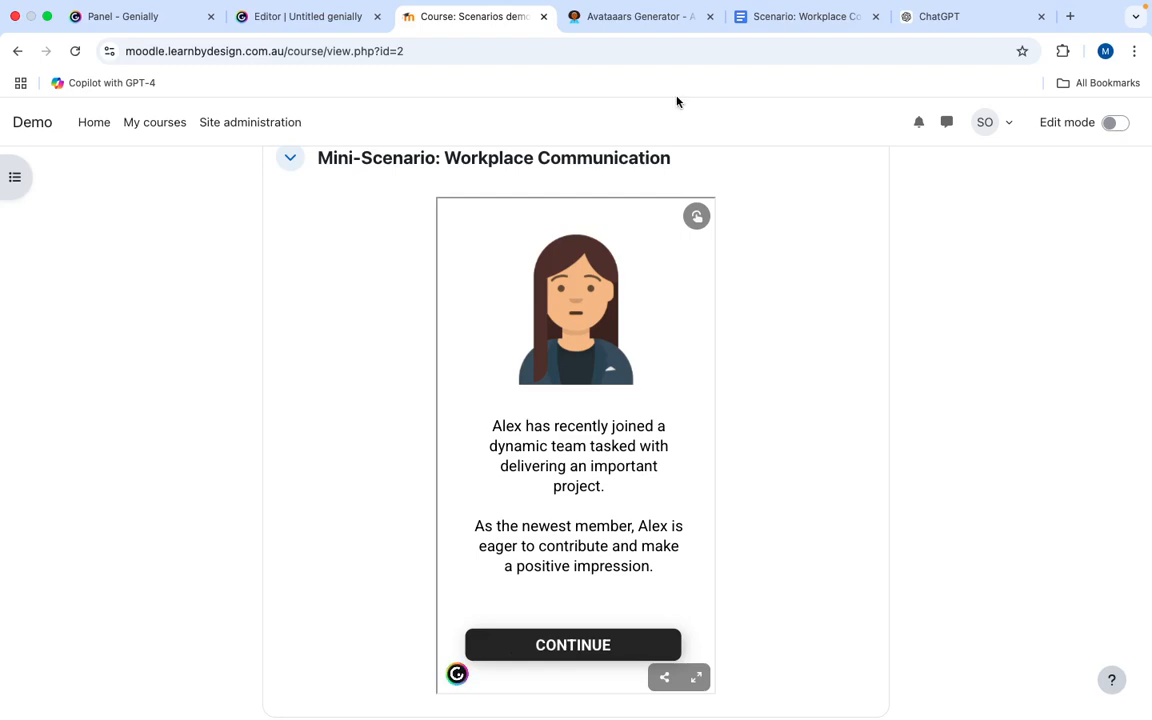
Back in Genially, insert the grey rounded square with a shadow and shape it into a bar one grid row tall near the page bottom
click(288, 14)
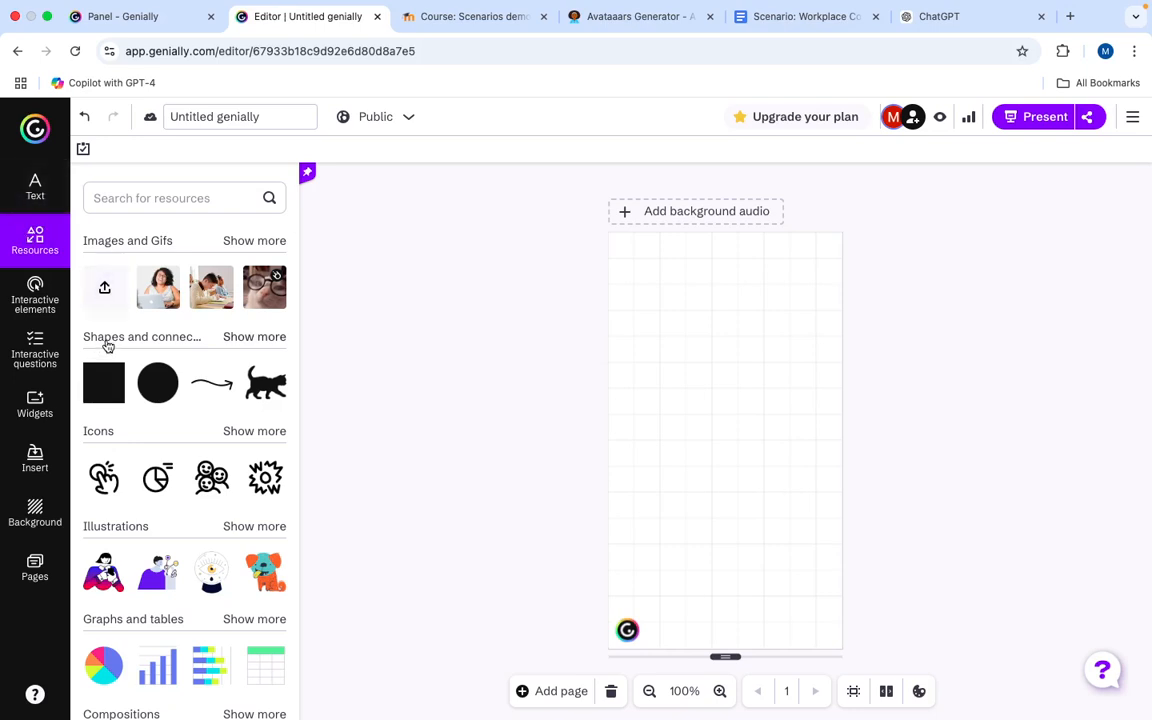
click(256, 338)
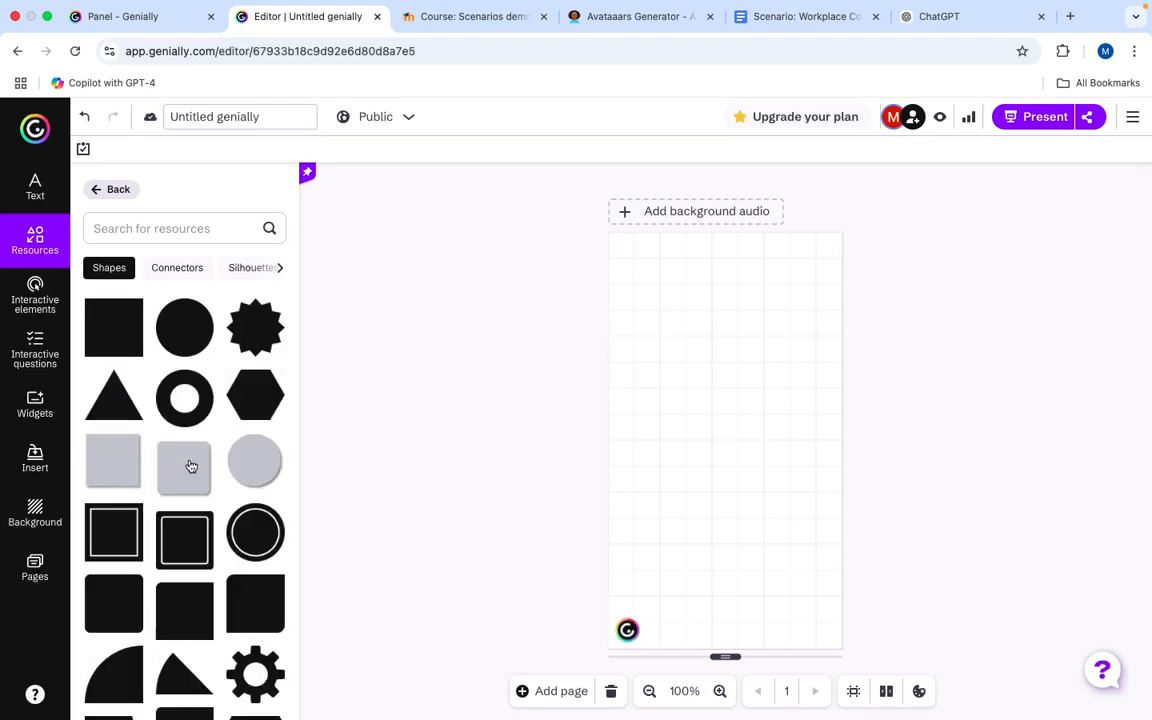
scroll(179, 440, down, 1)
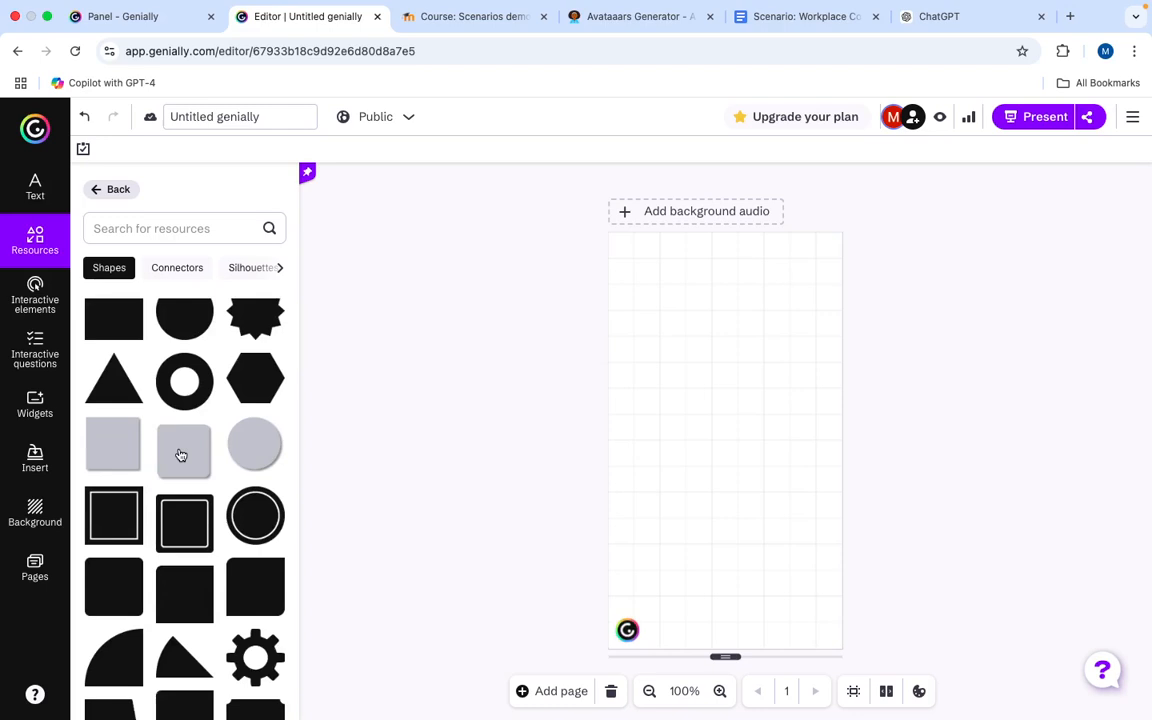
drag(181, 455, 702, 532)
drag(699, 600, 675, 608)
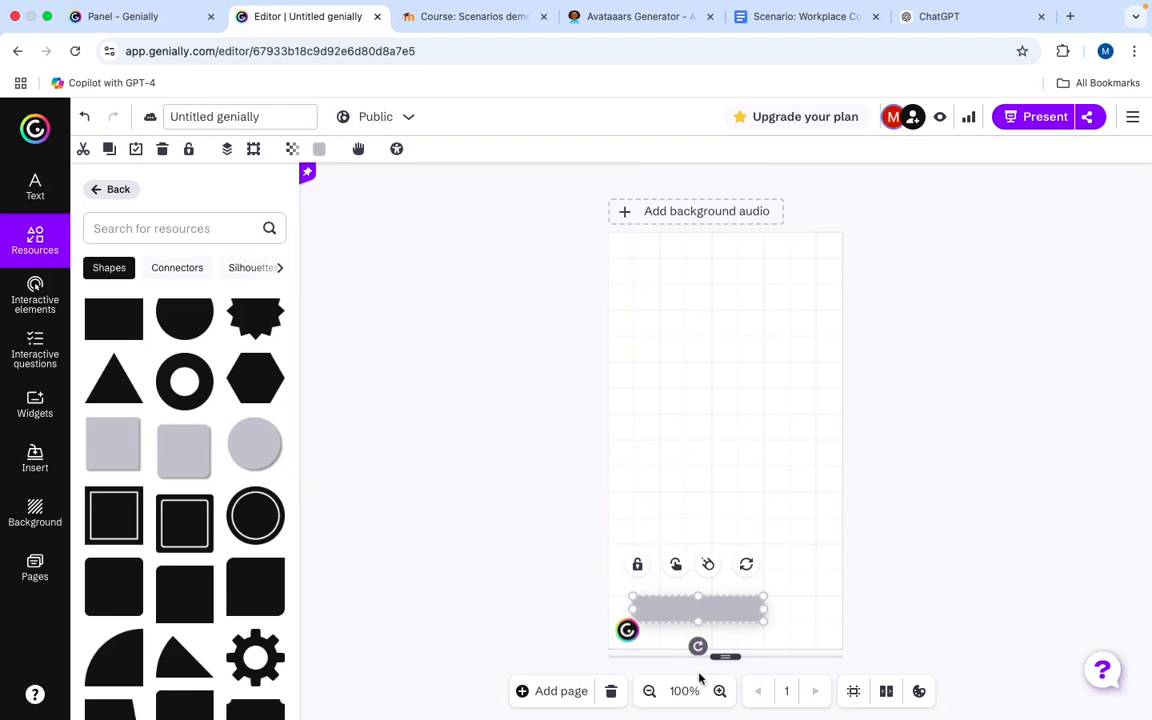
Widen the grey rounded bar to span seven grid columns, leaving a one-column margin on each side of the page
click(719, 691)
click(719, 691)
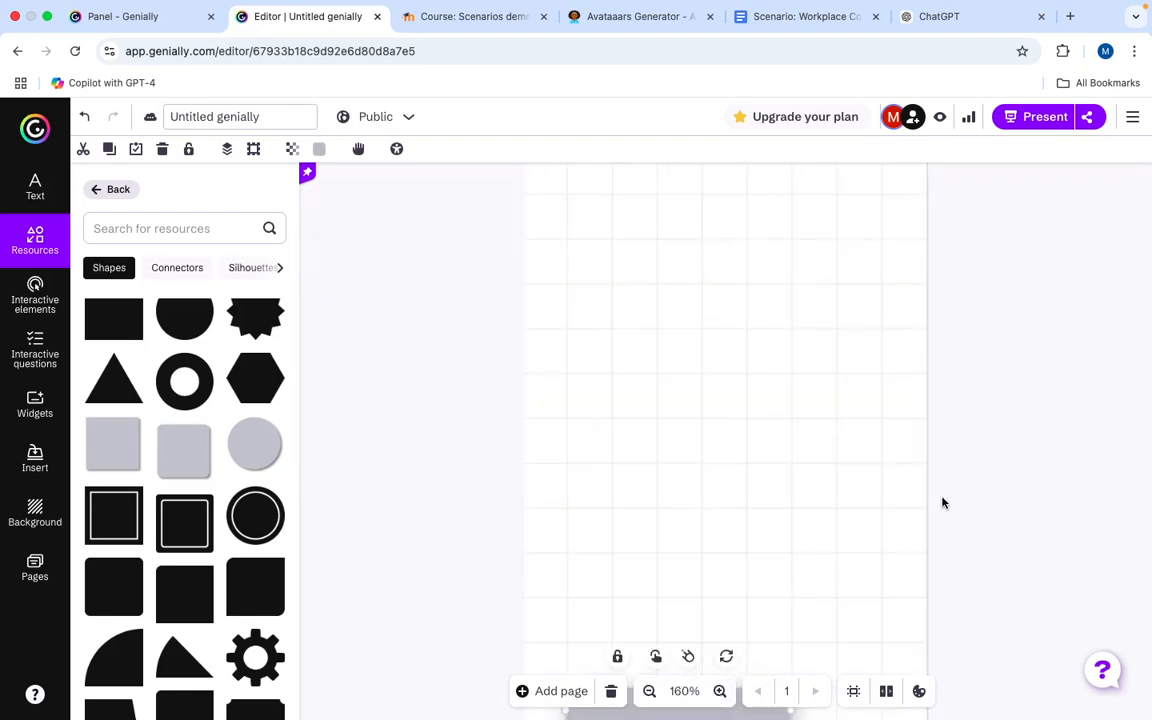
scroll(848, 570, down, 2)
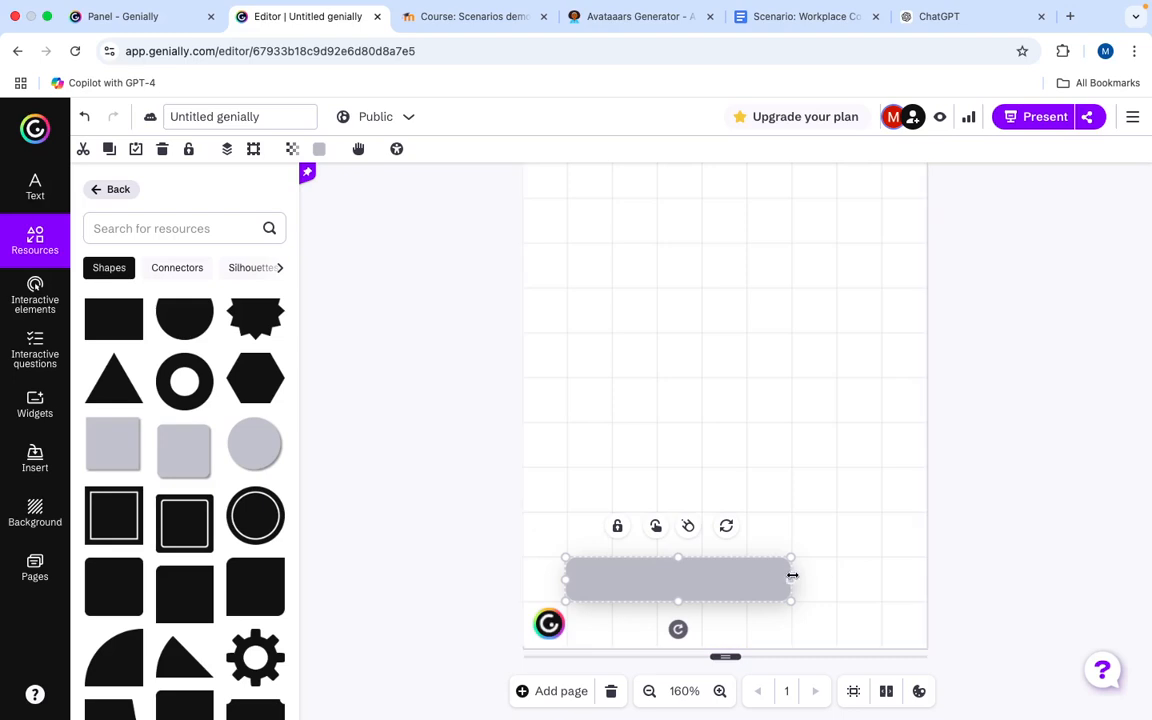
drag(789, 578, 880, 585)
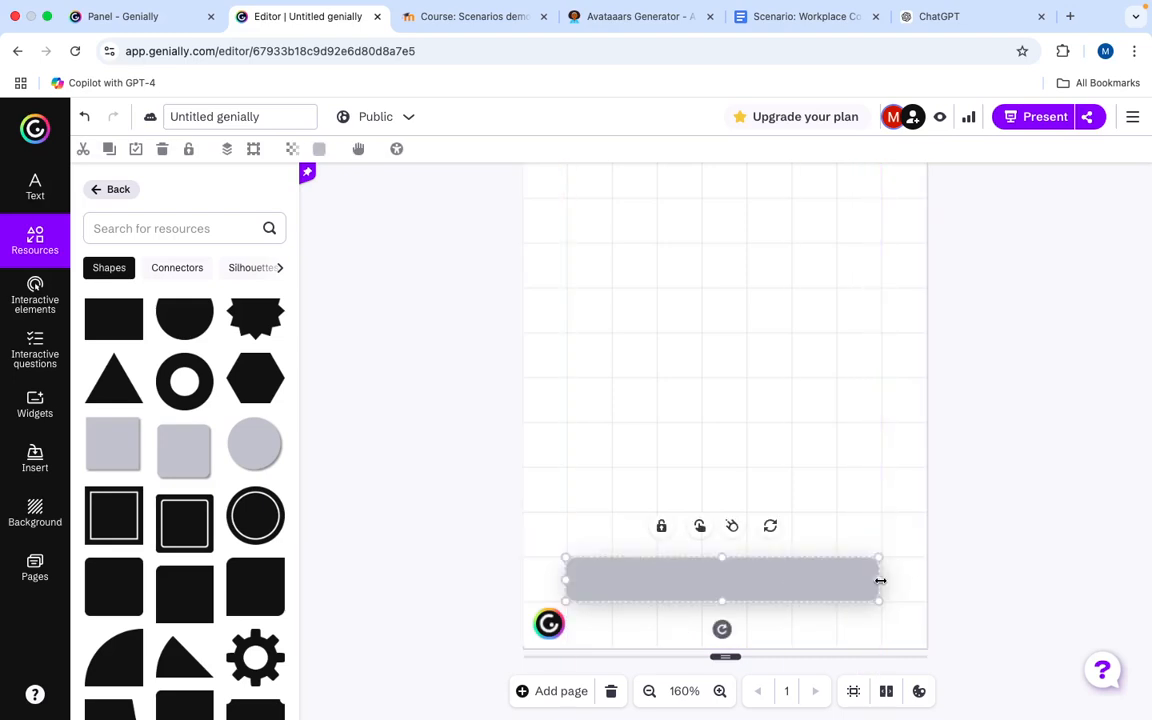
click(1016, 568)
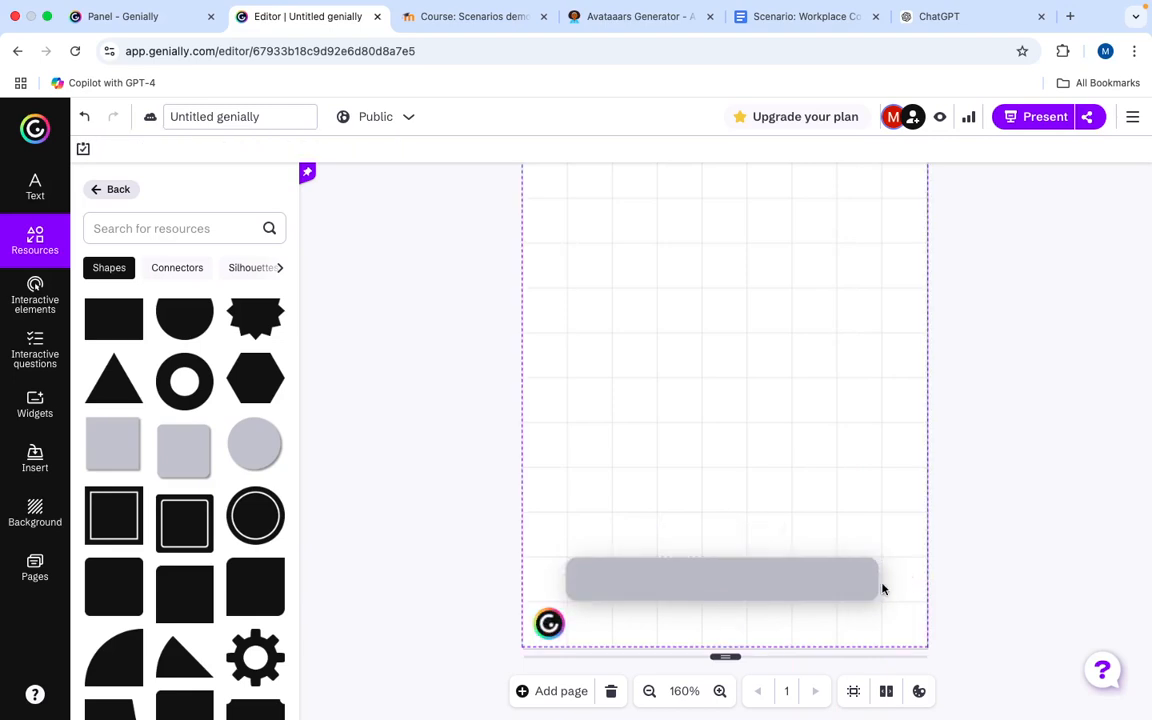
Change the rounded bar's fill colour to dark grey #242424
click(836, 581)
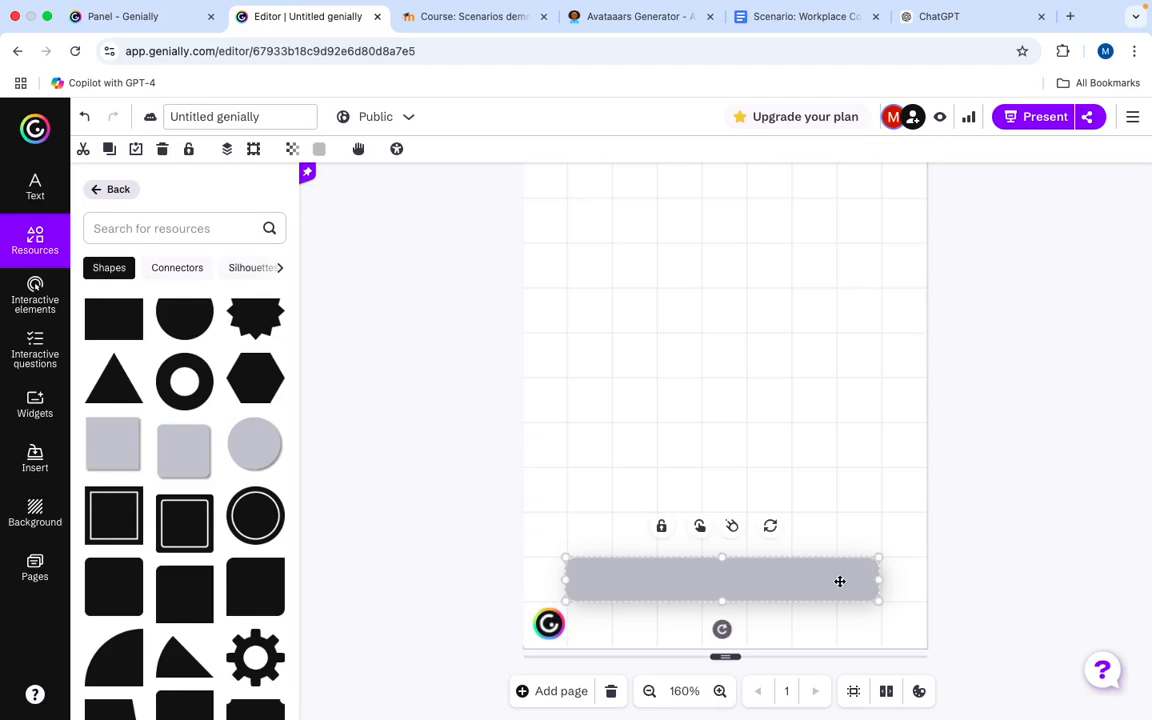
click(320, 150)
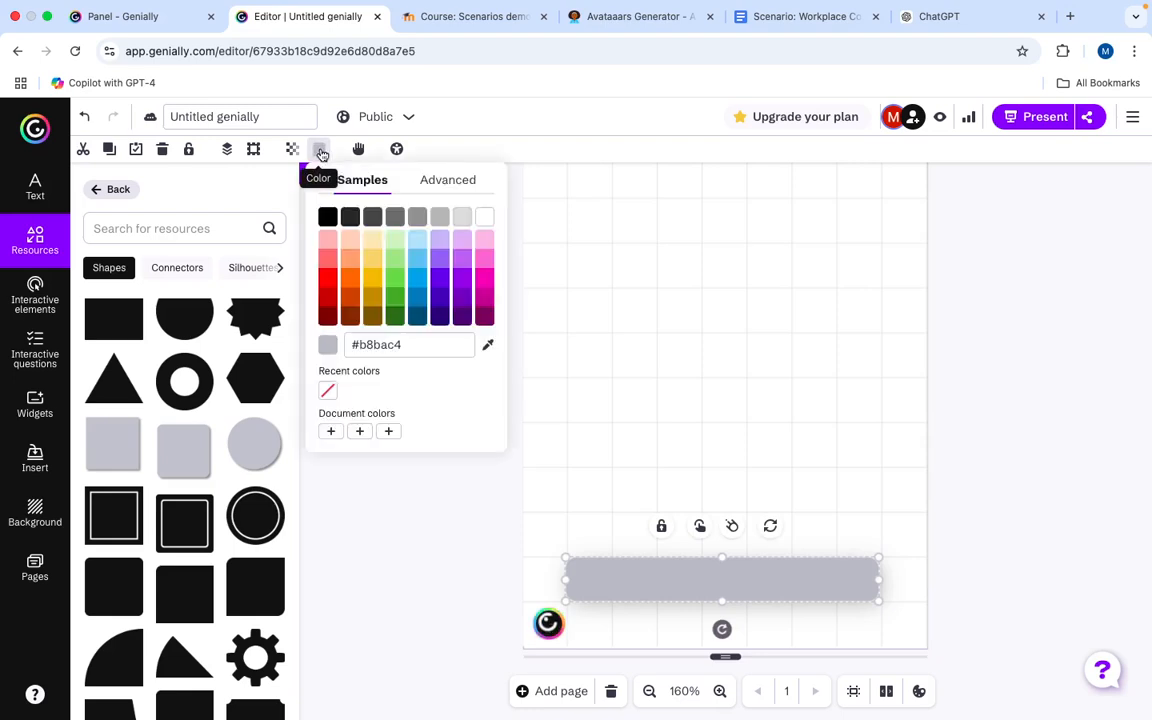
click(351, 219)
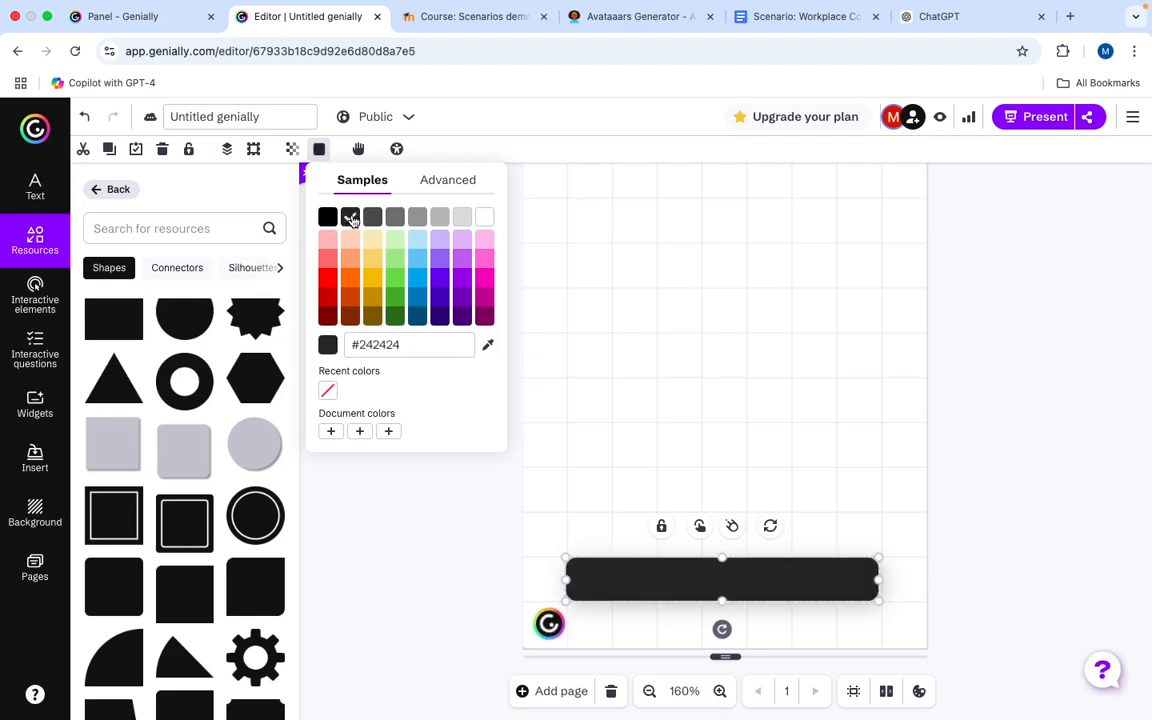
click(415, 567)
click(591, 566)
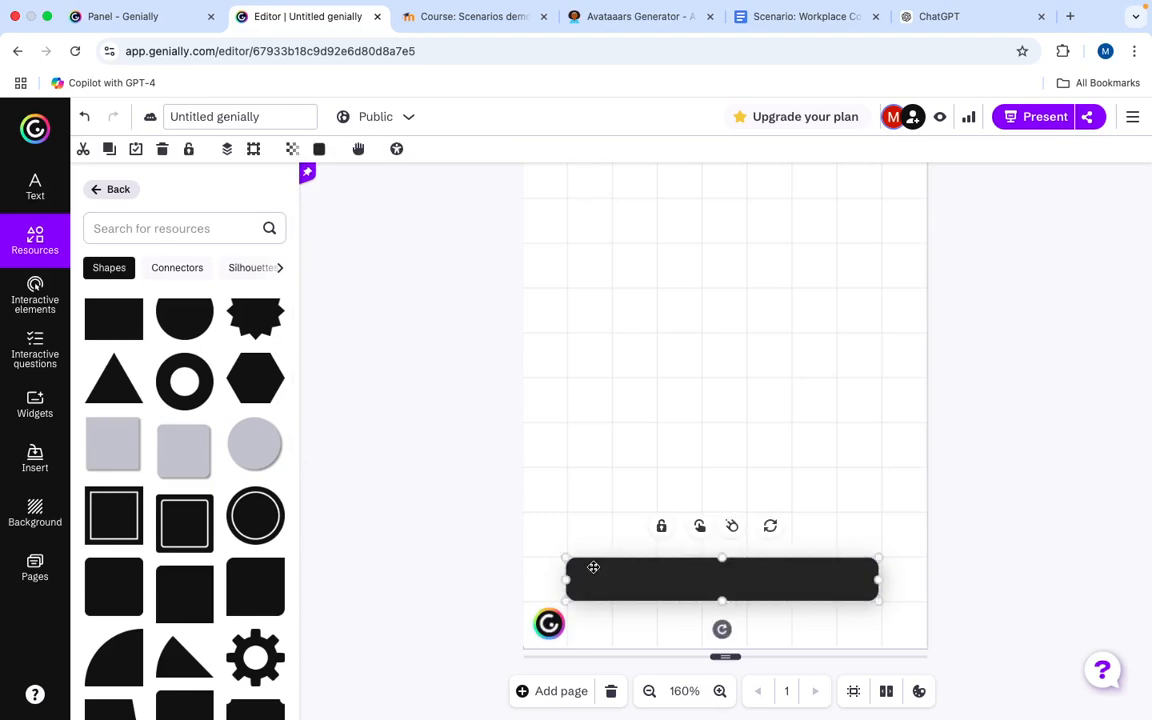
Add a Subtitle text box and place it just above the dark bar, lined up with the bar's edges
click(35, 187)
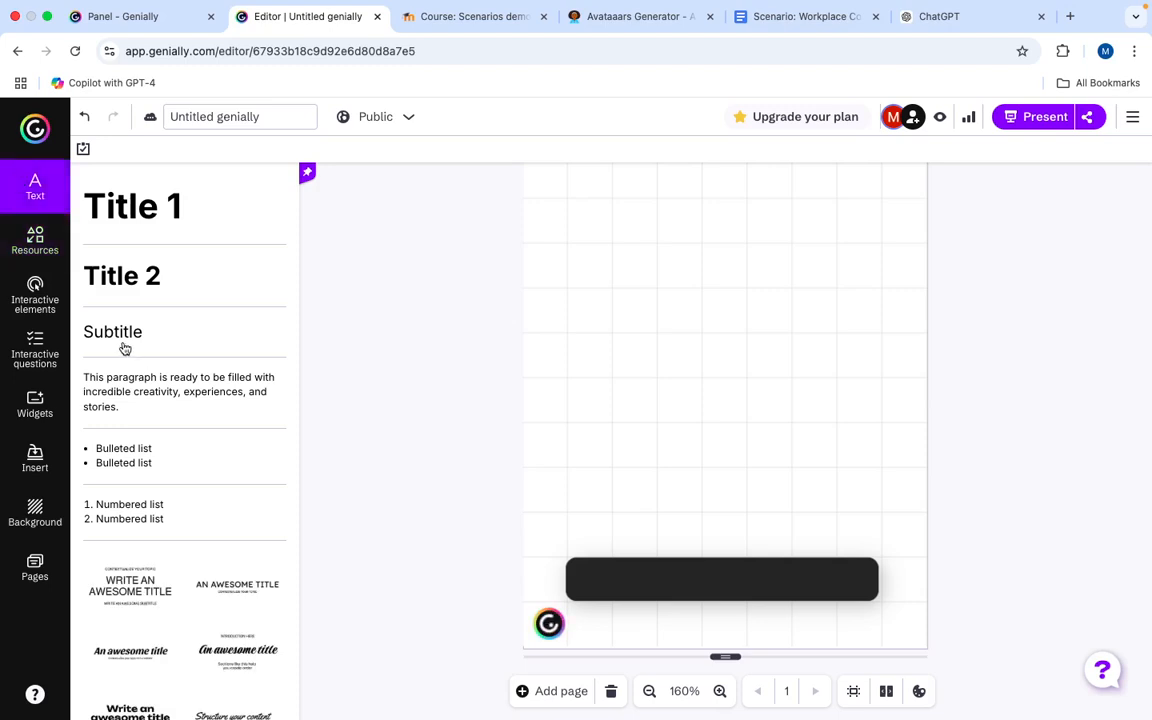
drag(600, 494, 643, 499)
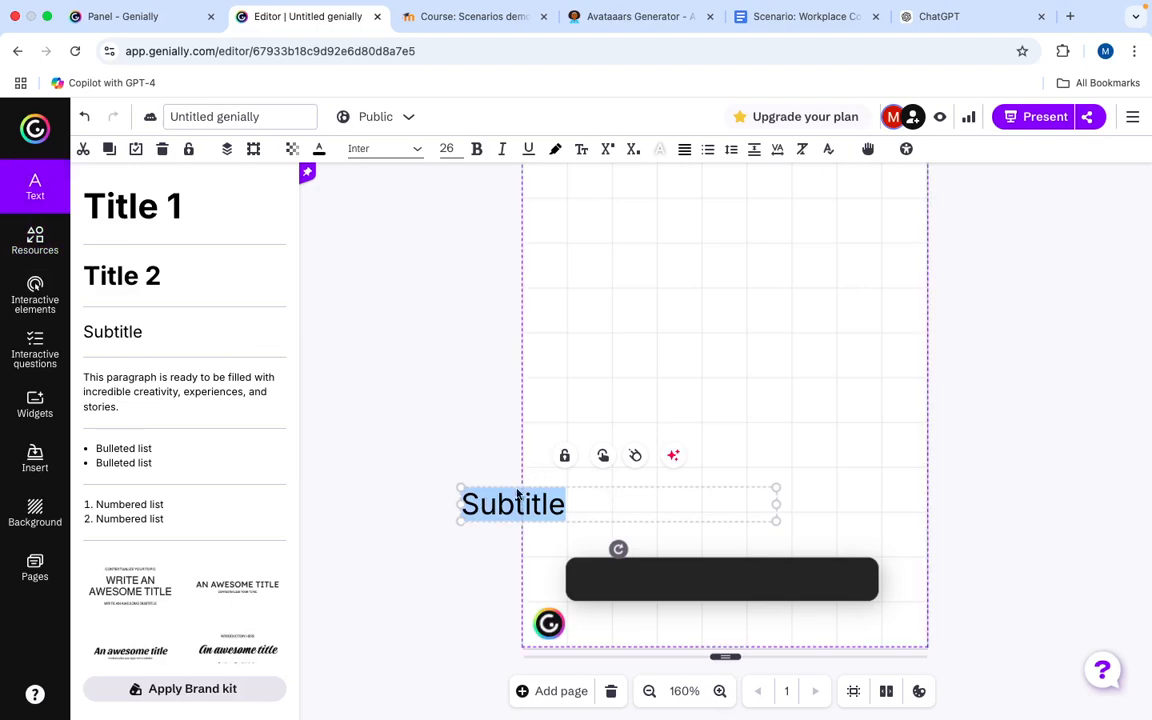
click(459, 581)
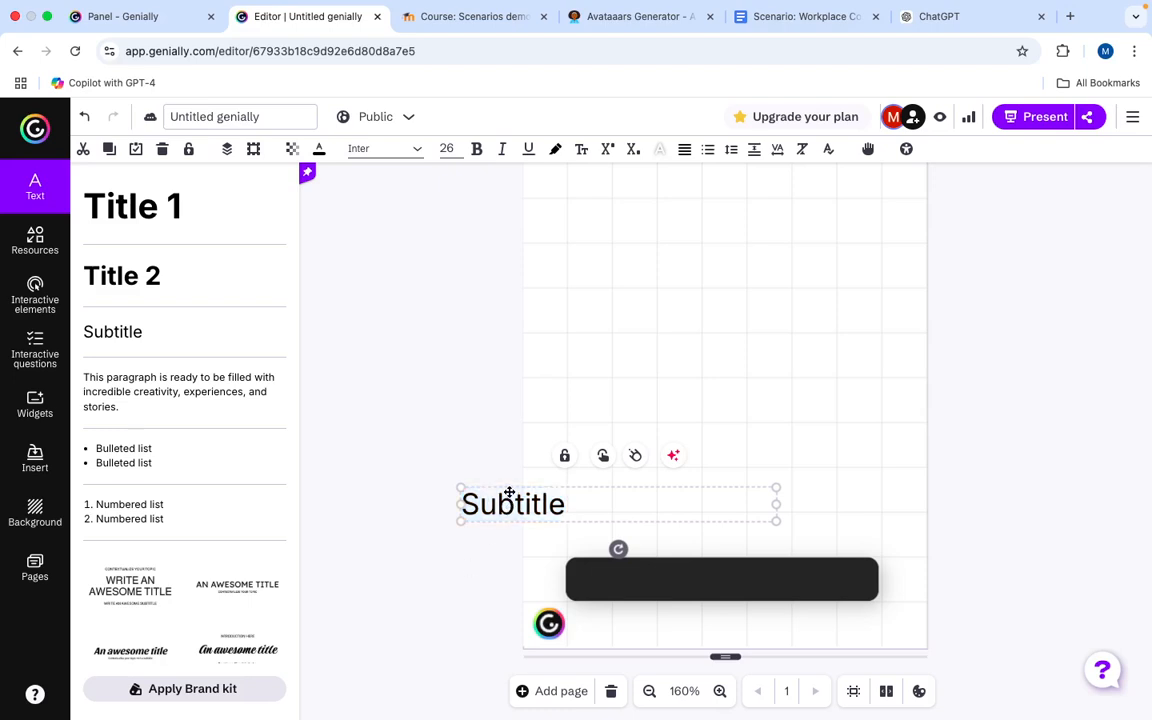
drag(509, 493, 610, 508)
double_click(622, 507)
click(622, 507)
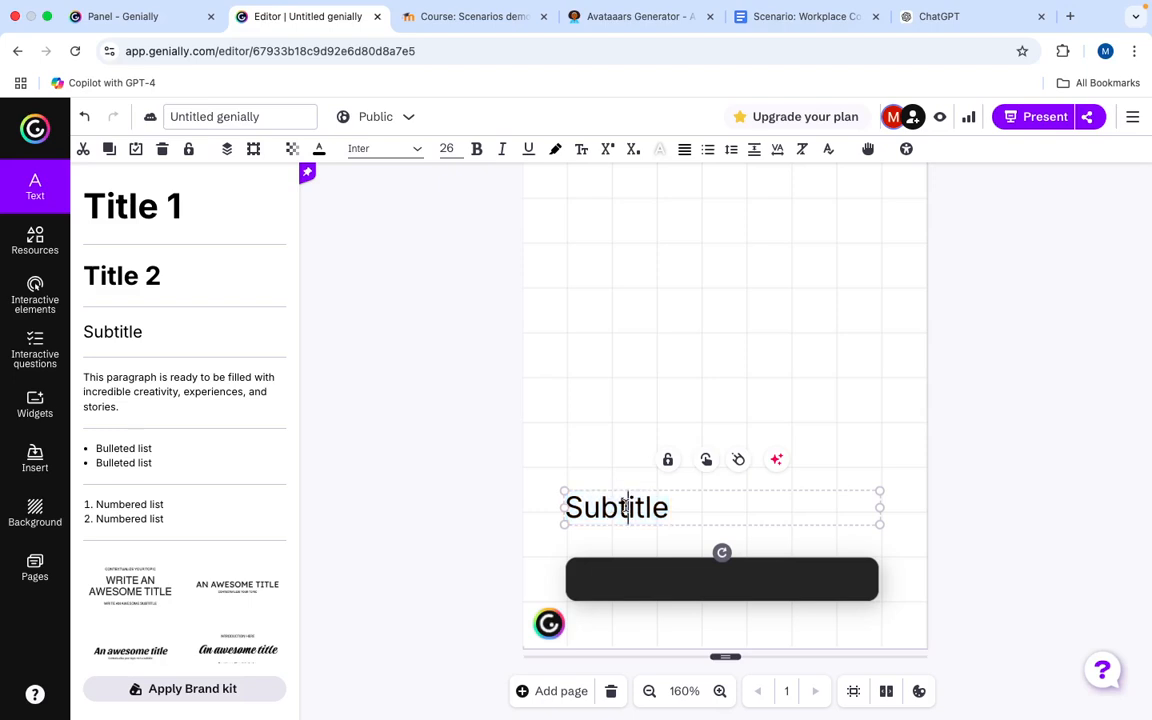
click(690, 511)
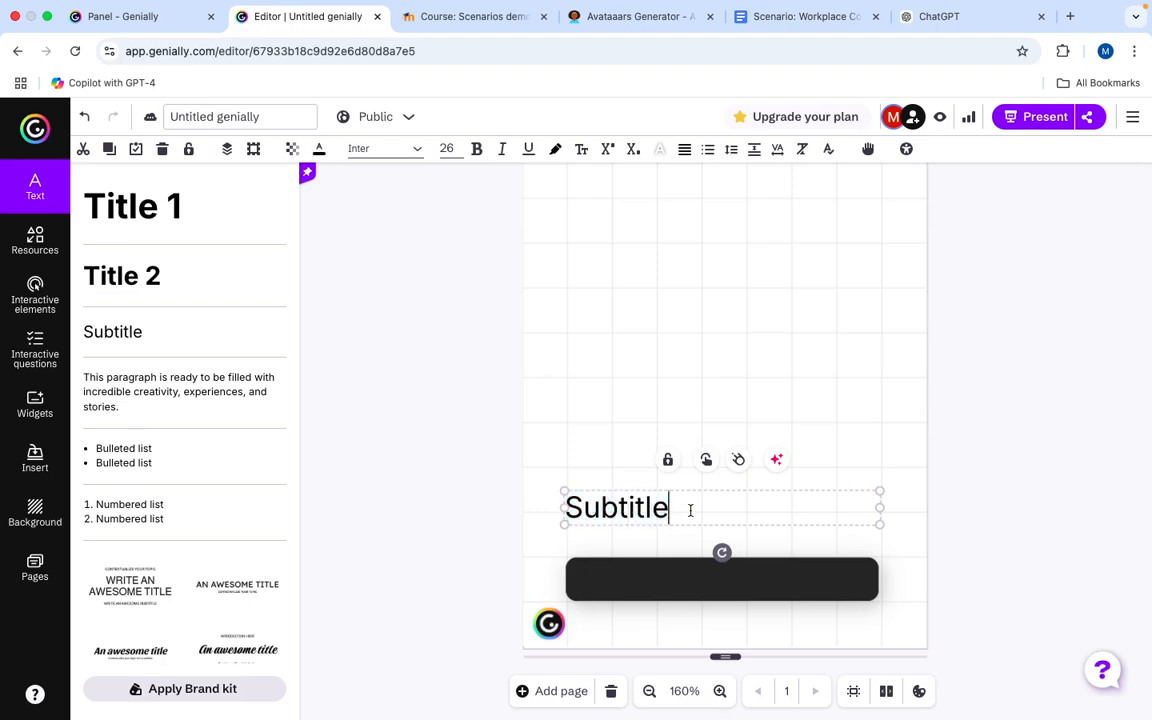
click(589, 447)
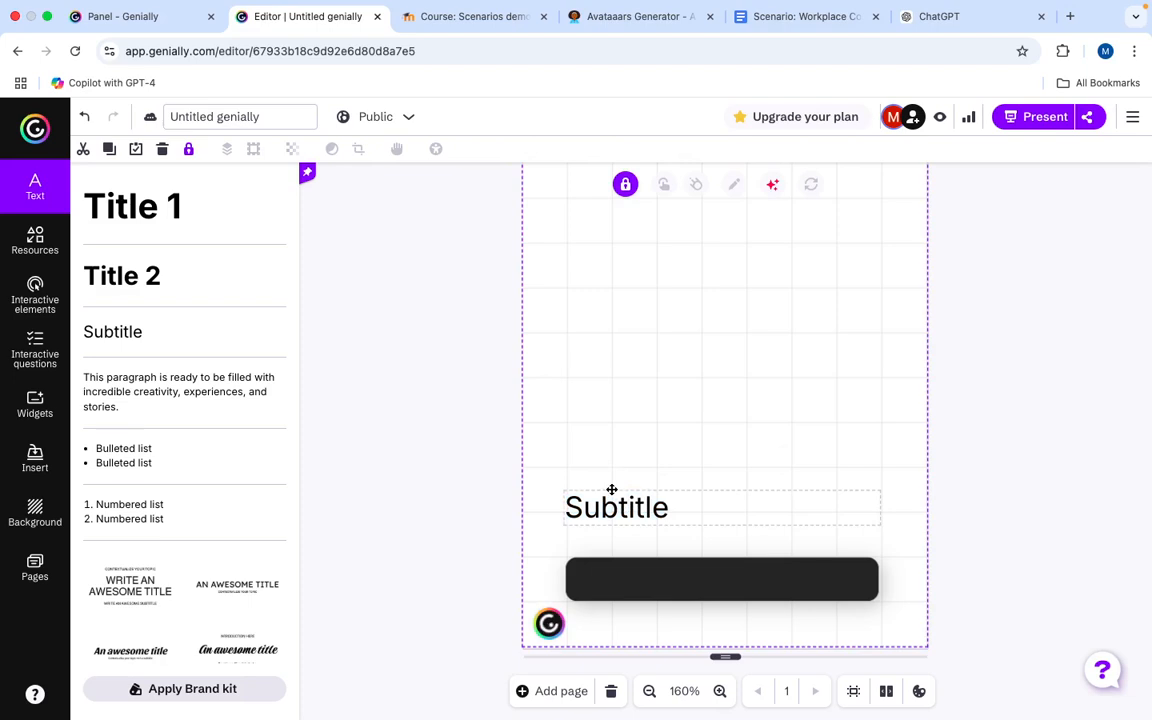
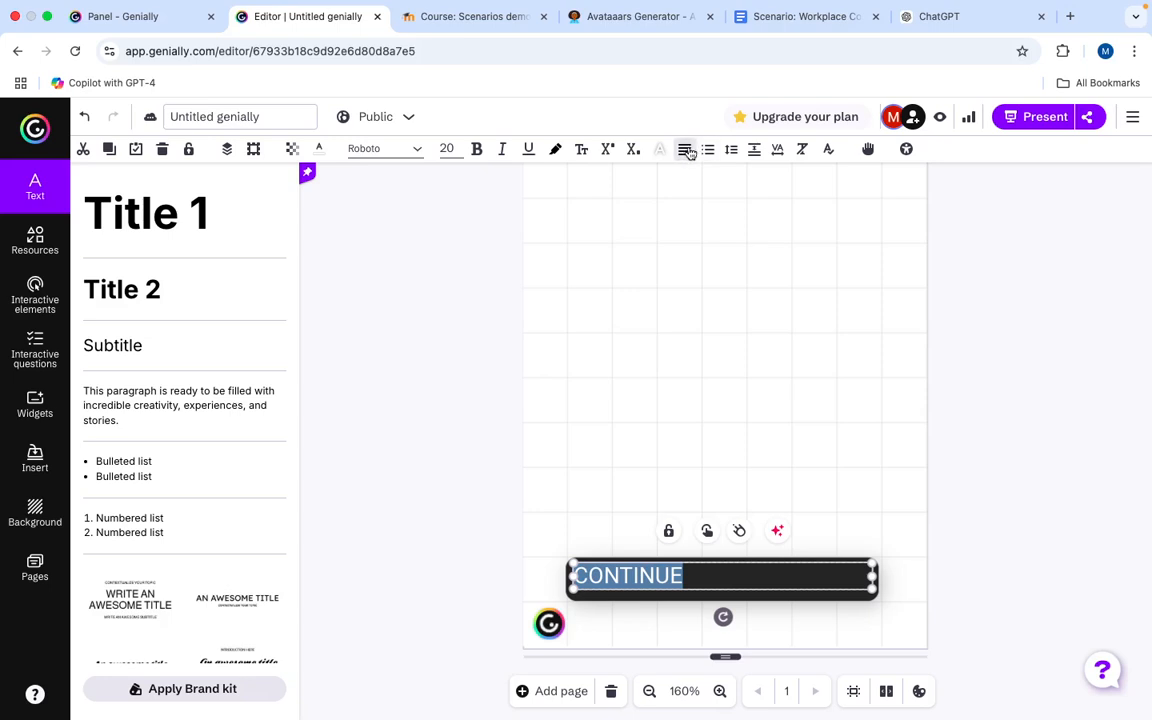
Centre-align the CONTINUE text and centre its text box horizontally and vertically on the dark bar
click(688, 150)
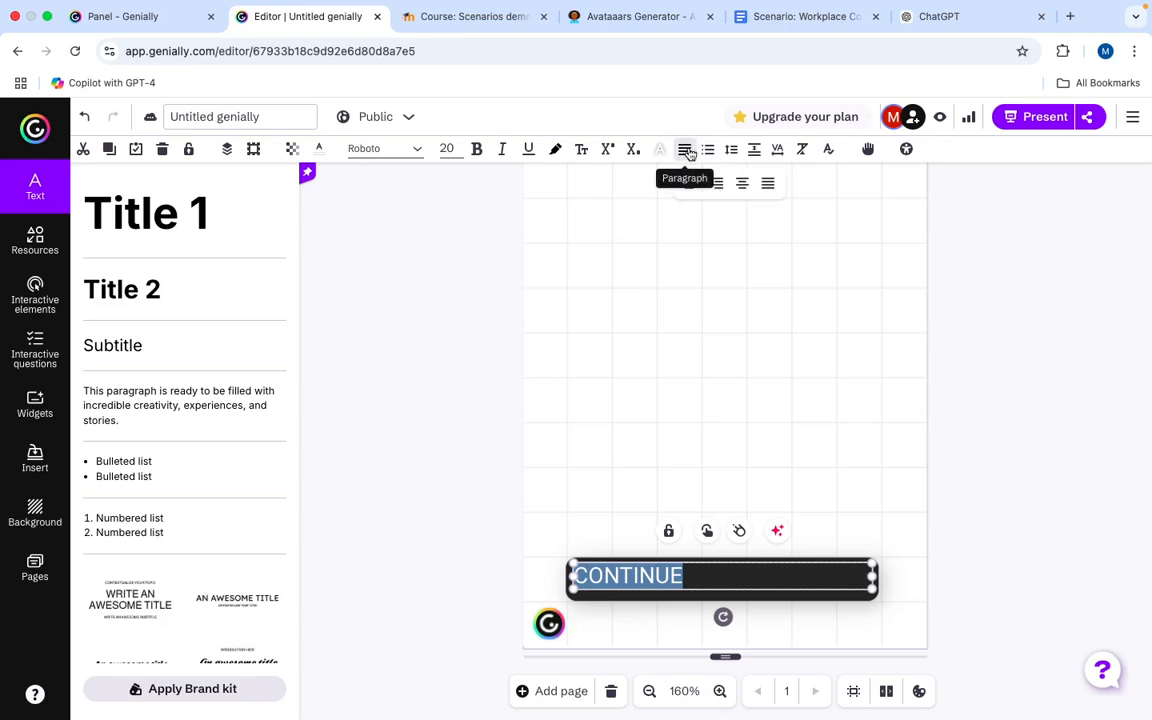
click(742, 185)
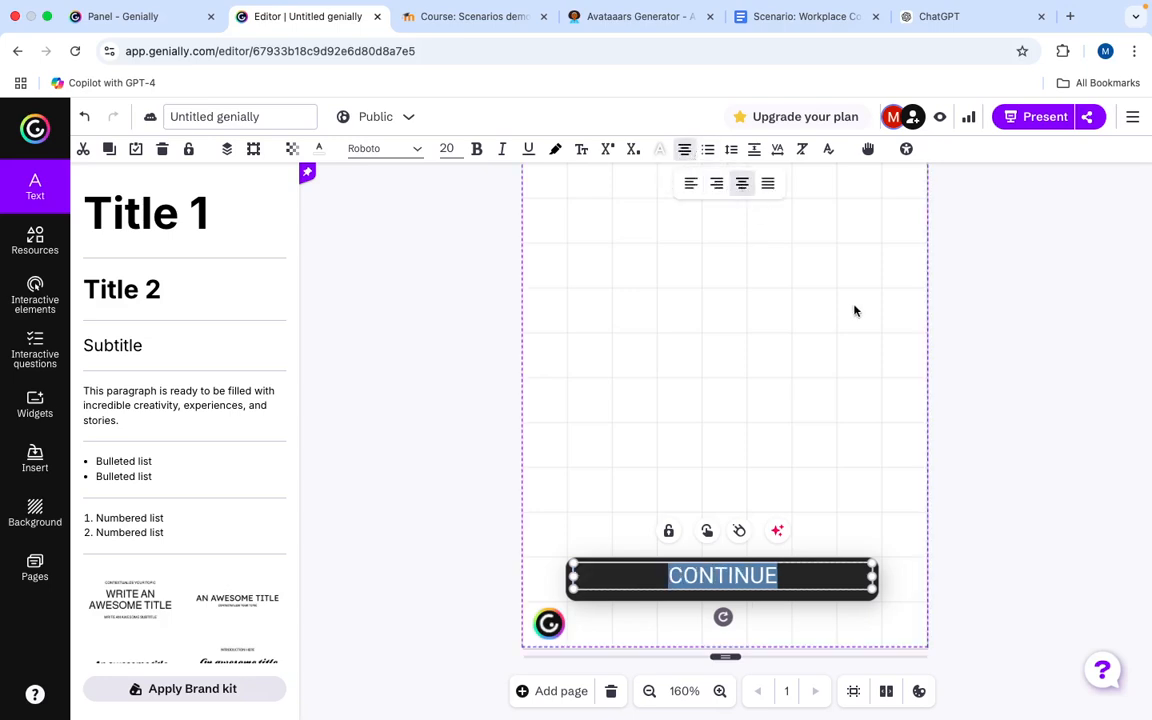
click(1002, 381)
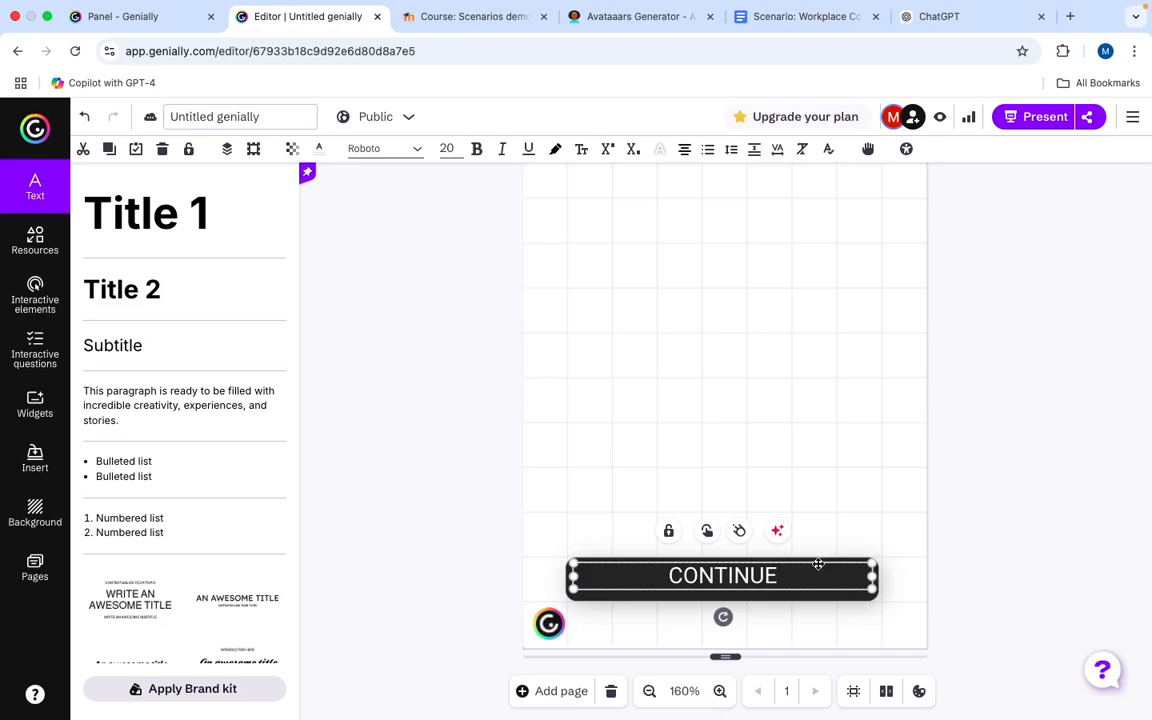
drag(818, 563, 818, 567)
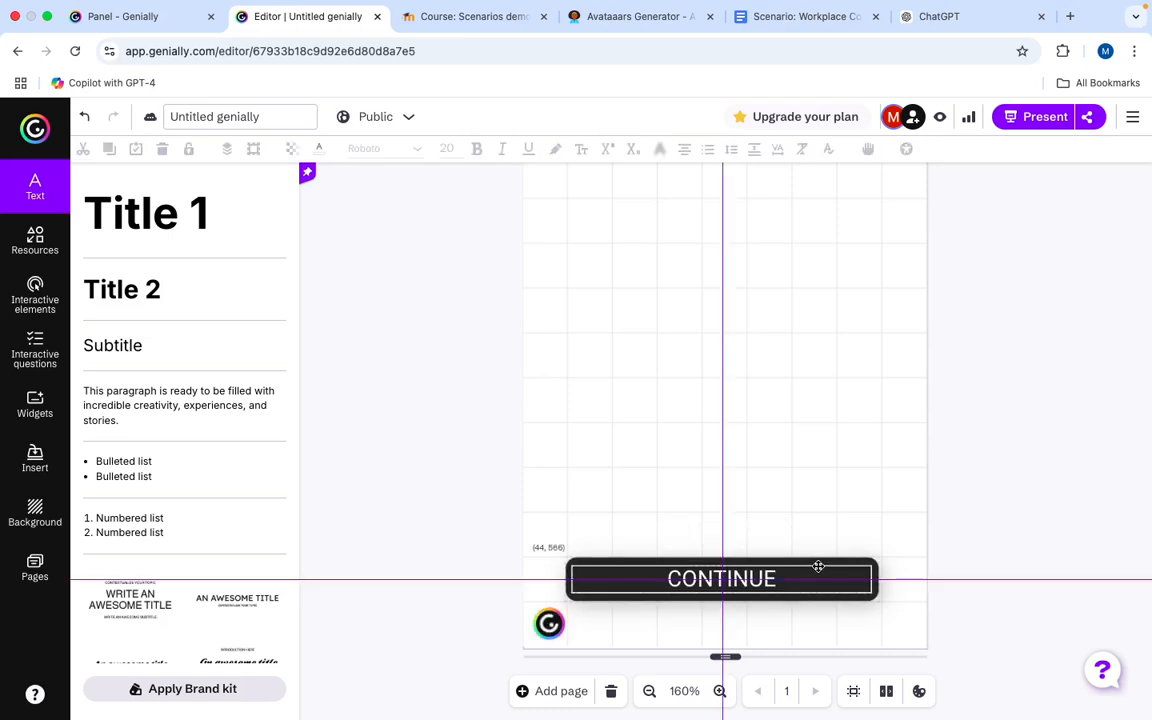
mouse_move(818, 567)
mouse_down()
mouse_move(800, 548)
mouse_move(800, 564)
mouse_move(816, 563)
mouse_up()
drag(816, 563, 816, 563)
click(1014, 523)
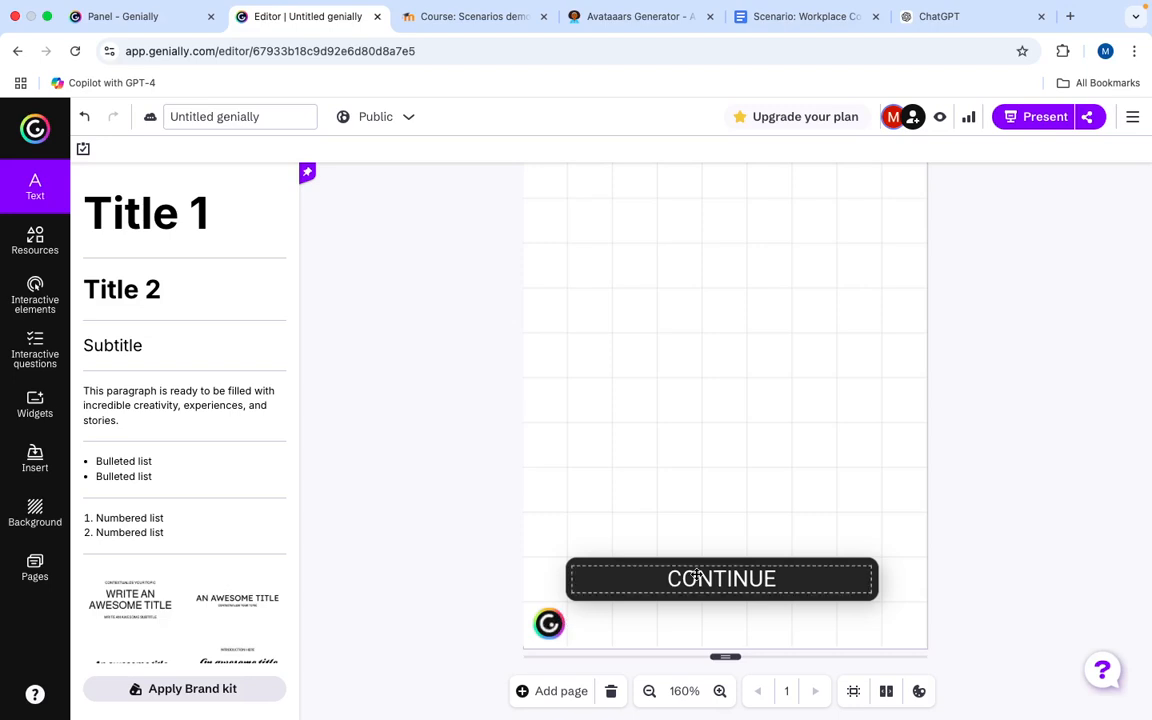
scroll(694, 565, up, 1)
scroll(697, 574, down, 1)
scroll(697, 574, up, 1)
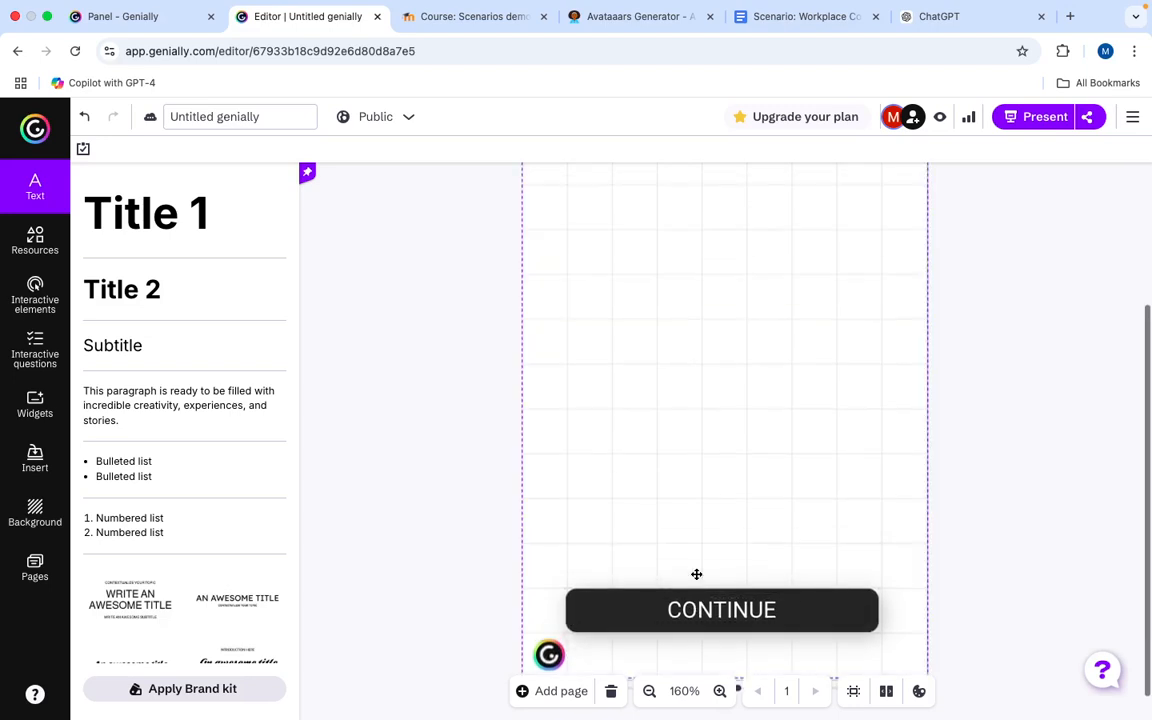
scroll(697, 574, up, 1)
scroll(697, 574, down, 1)
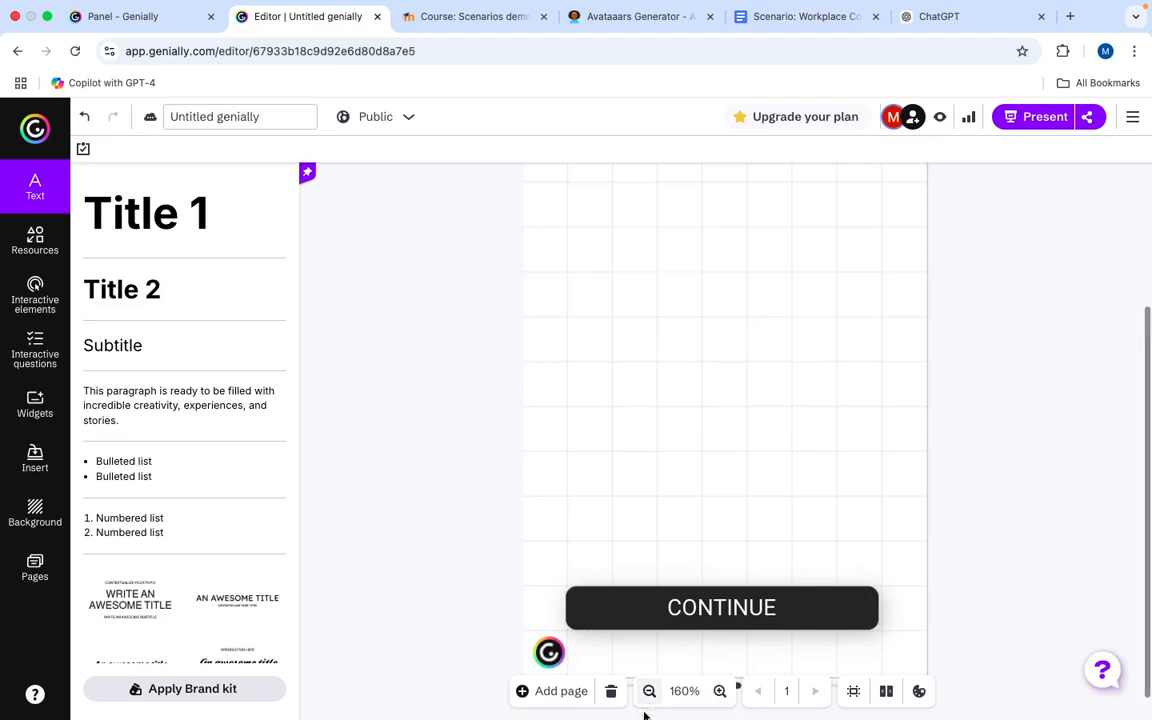
click(648, 692)
click(648, 692)
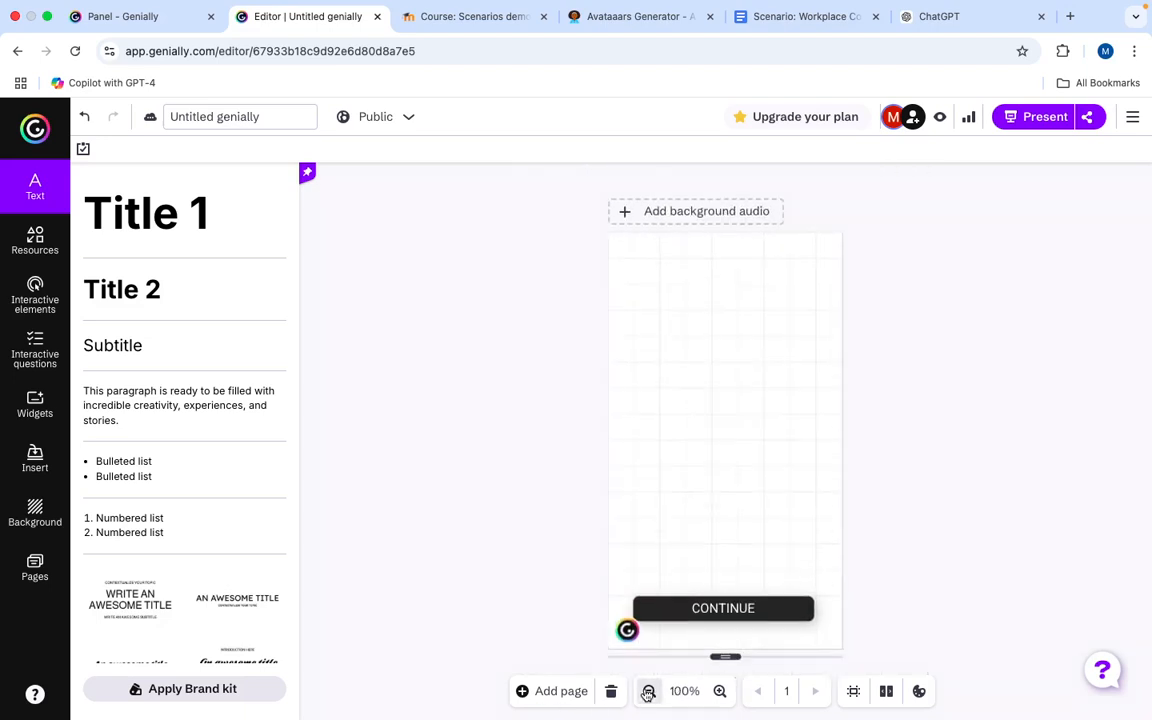
Group the CONTINUE text with the dark bar behind it so they form a single button
click(718, 692)
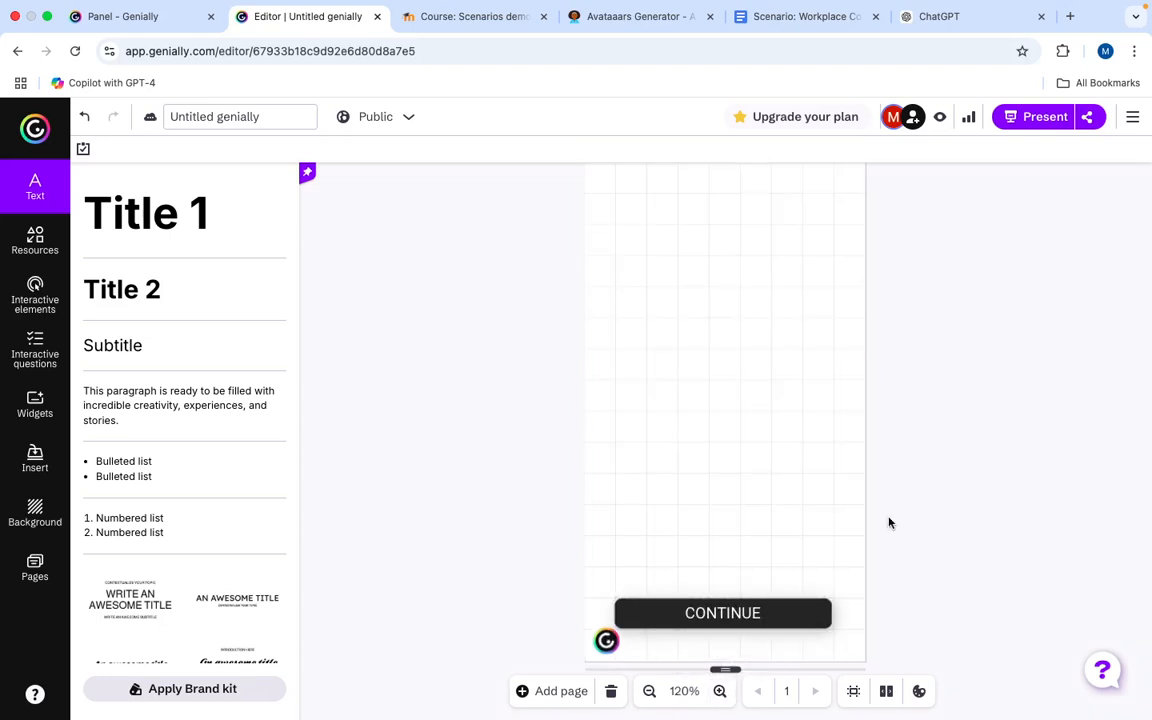
scroll(905, 509, down, 1)
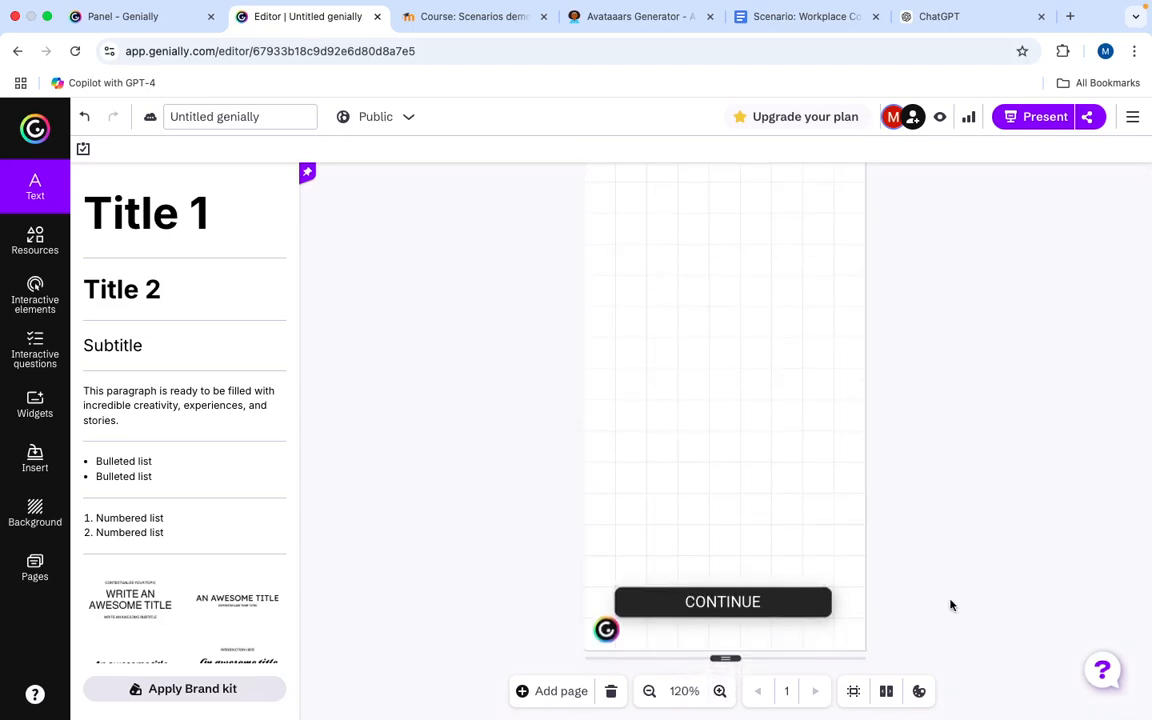
drag(930, 628, 653, 566)
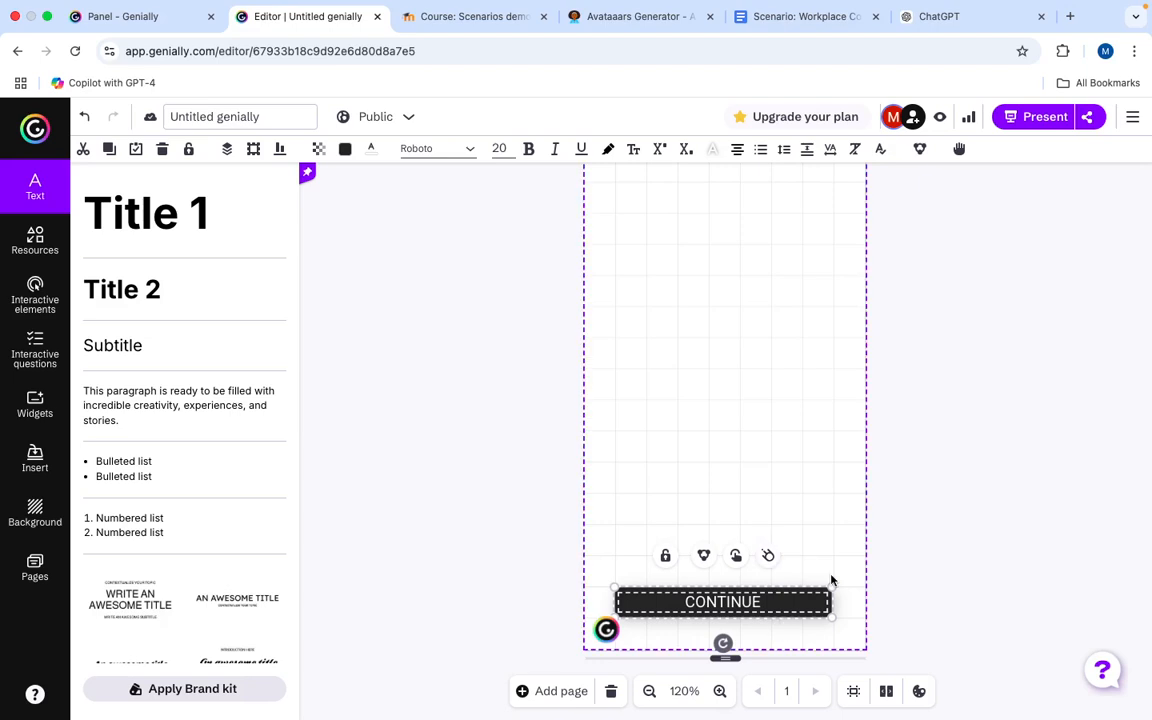
click(951, 545)
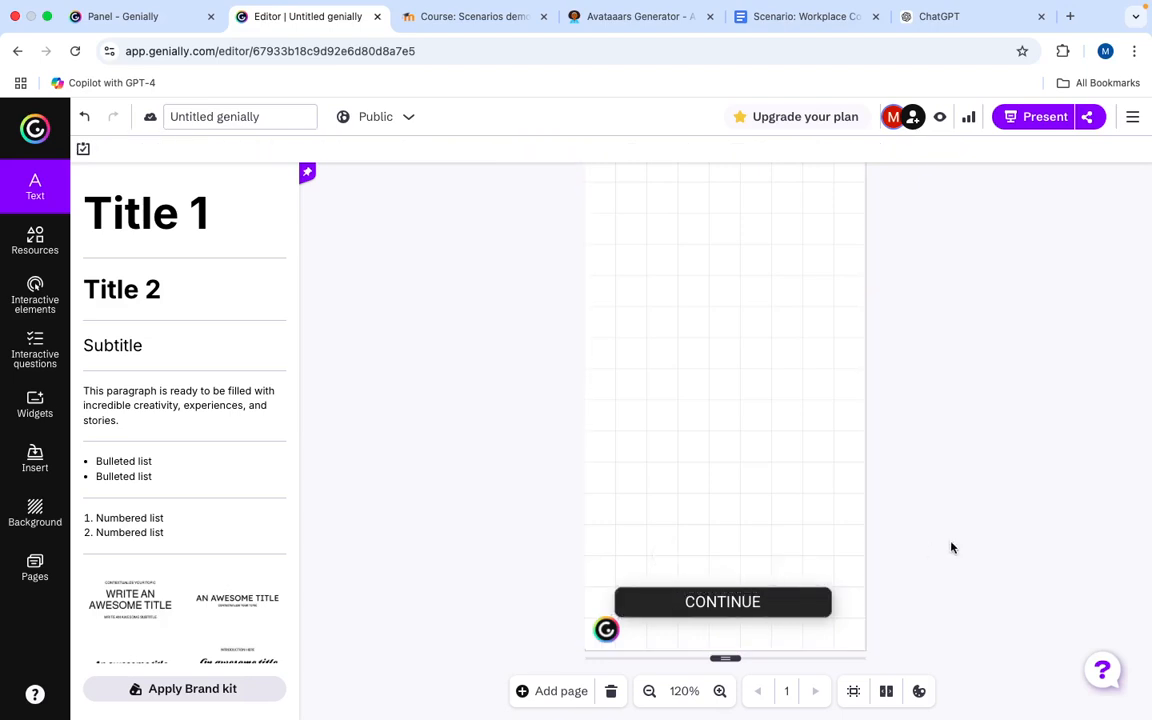
drag(910, 625, 674, 580)
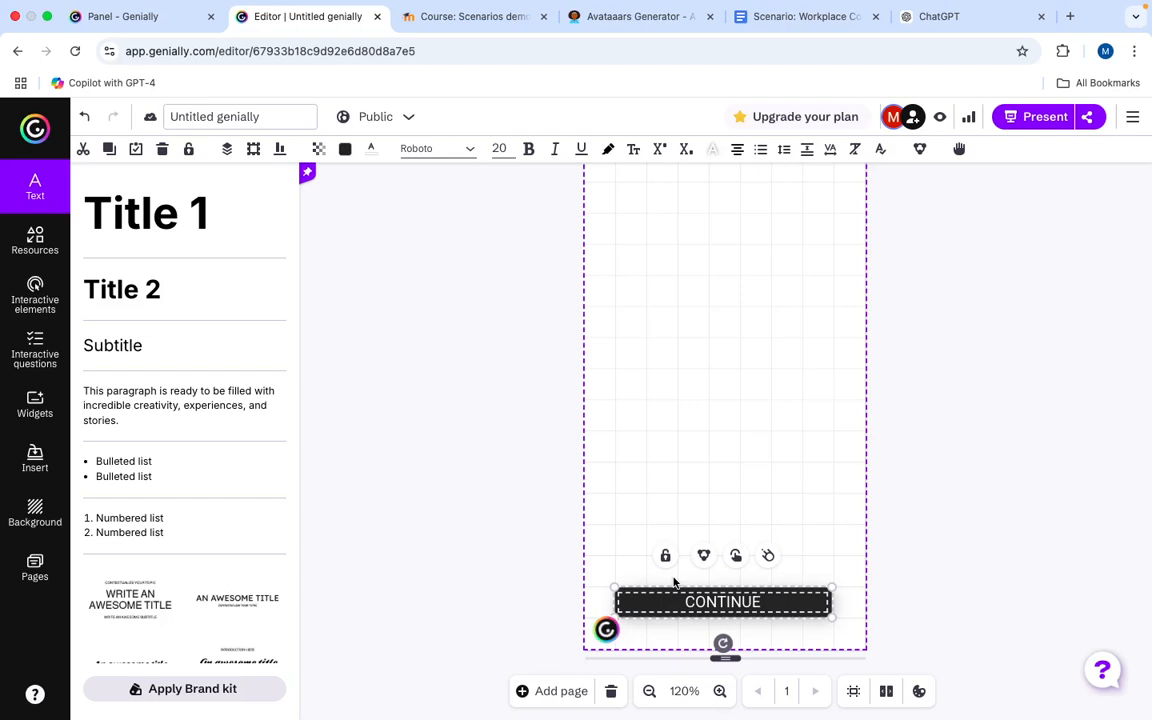
scroll(679, 502, up, 1)
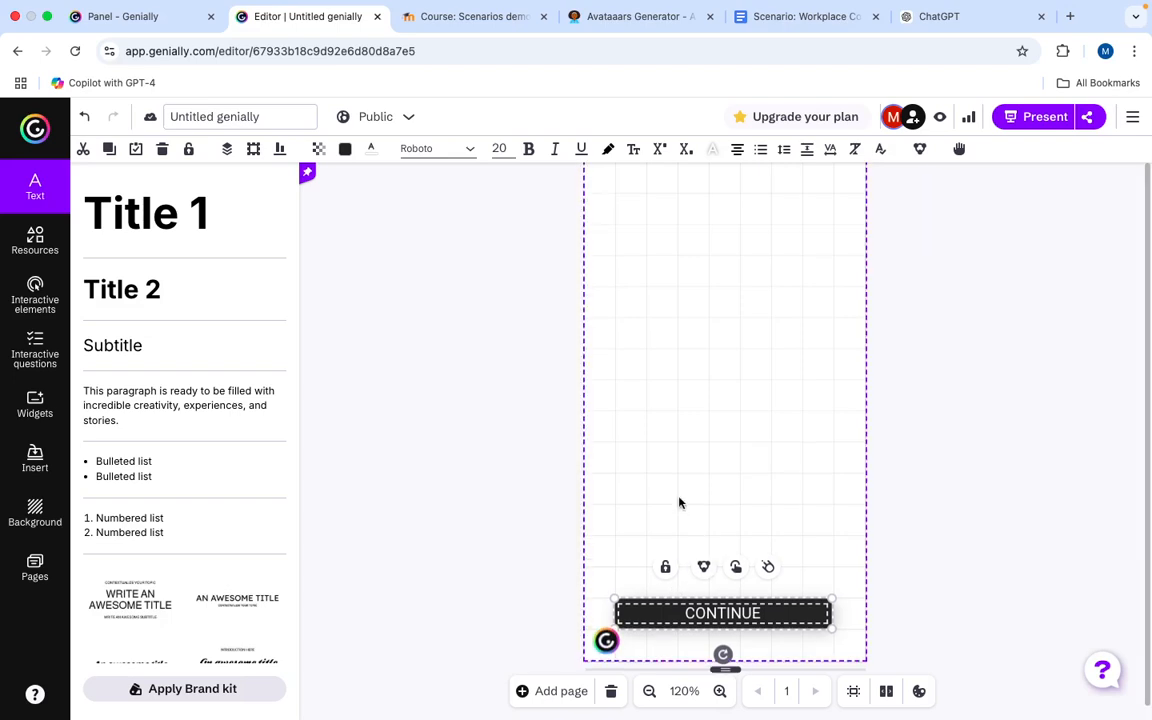
scroll(681, 503, down, 1)
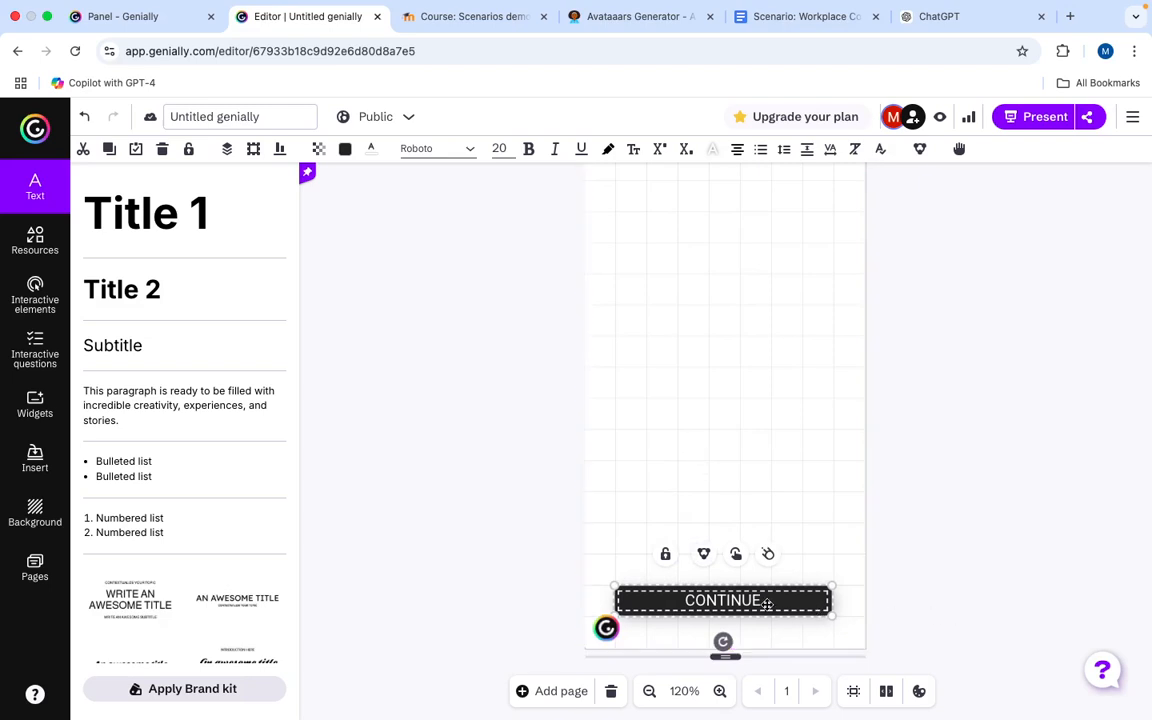
click(703, 555)
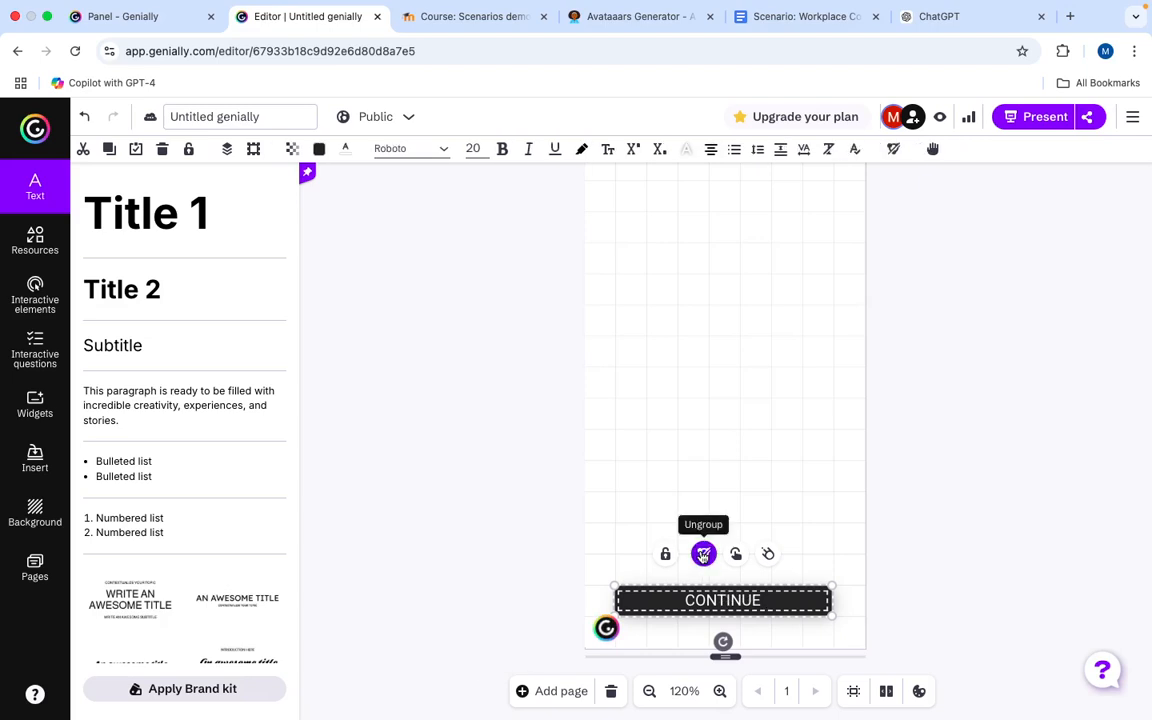
click(882, 591)
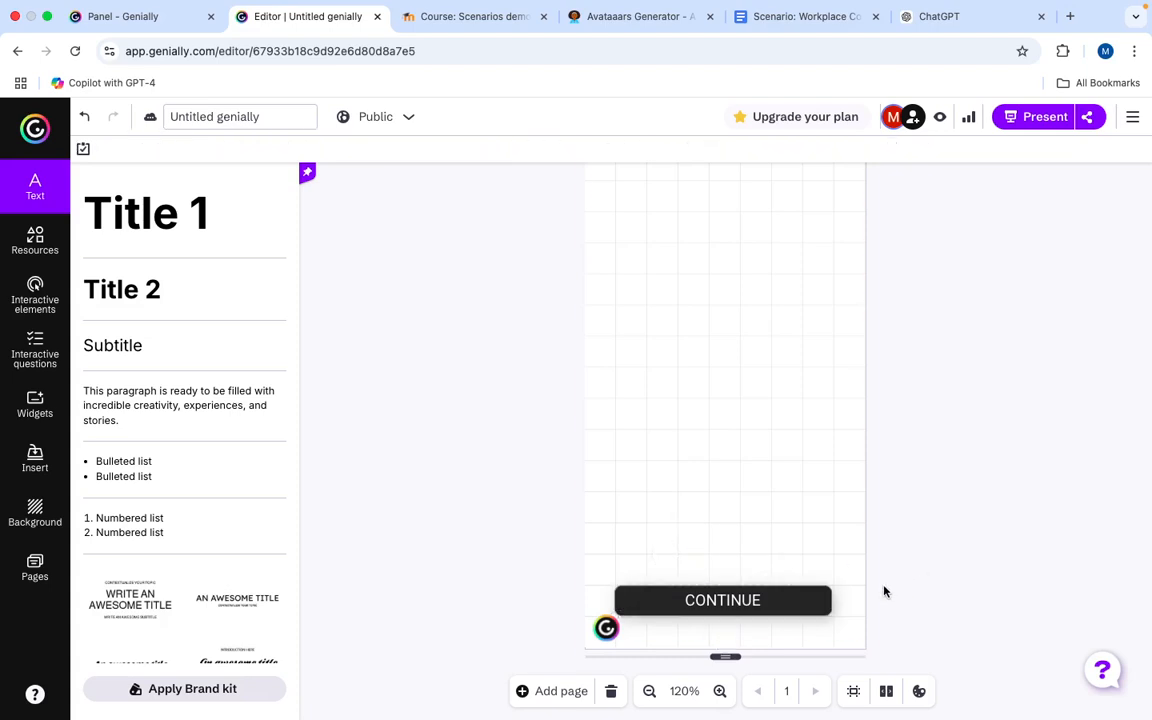
Nudge the grouped CONTINUE button slightly sideways to centre it between the page's two side edges, keeping its height on the grid
drag(821, 584, 821, 611)
click(915, 624)
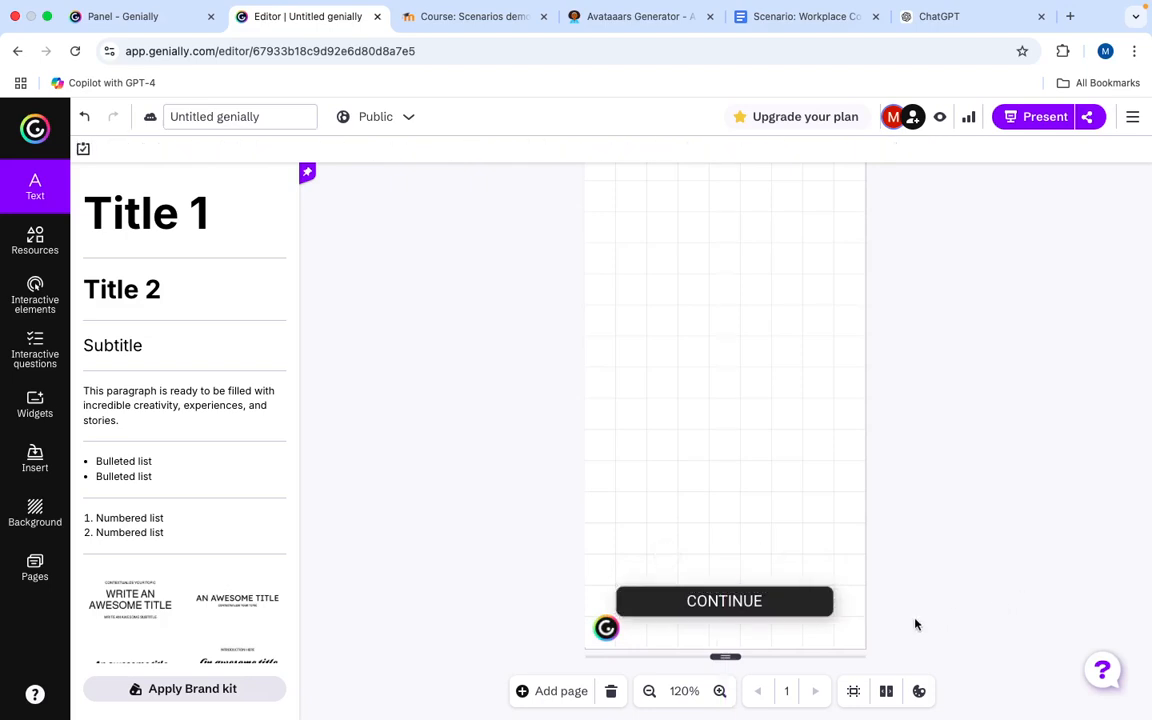
click(800, 611)
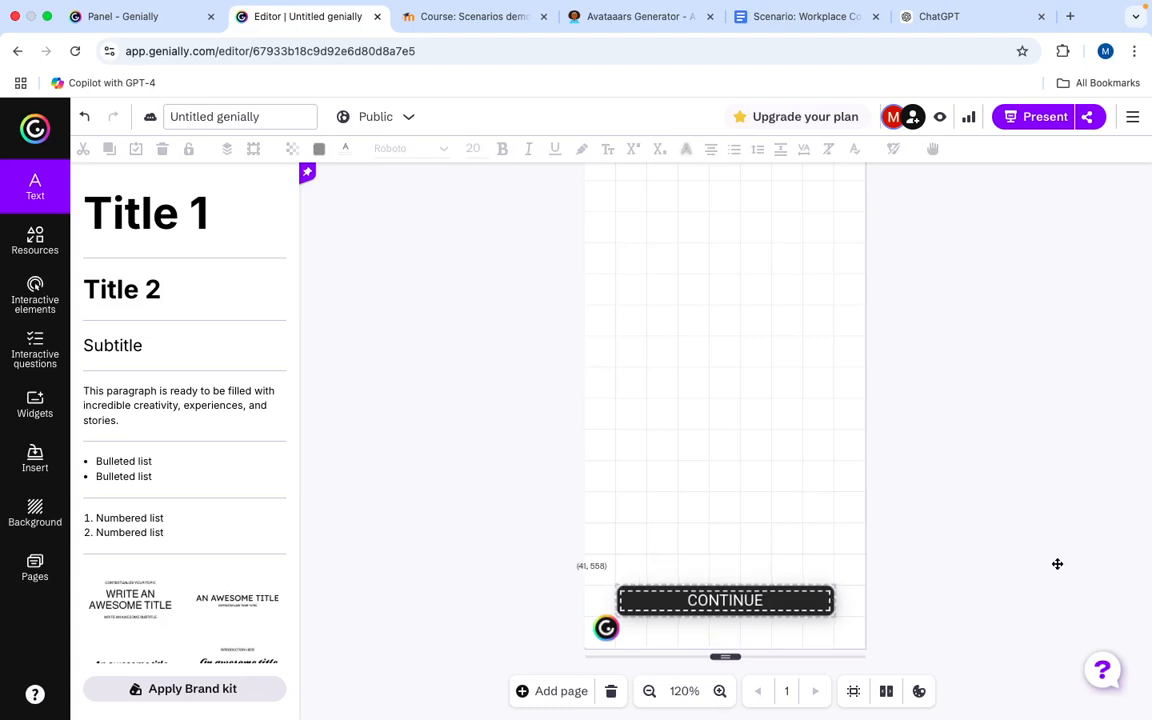
click(883, 599)
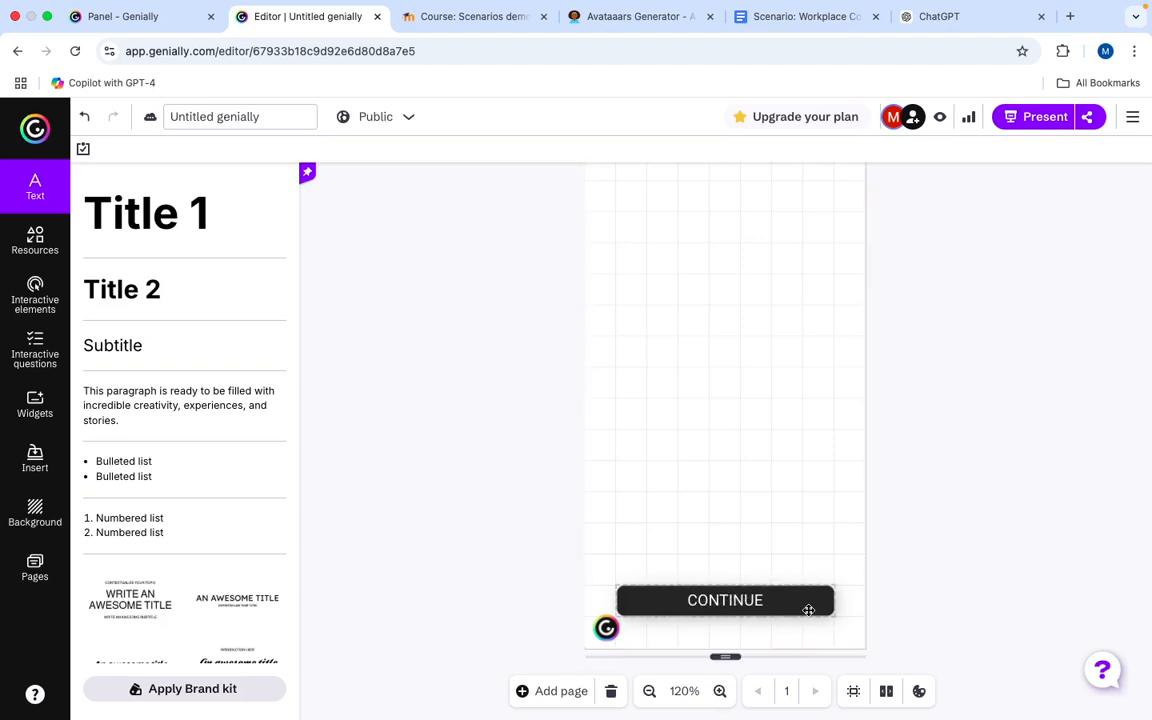
scroll(808, 610, up, 1)
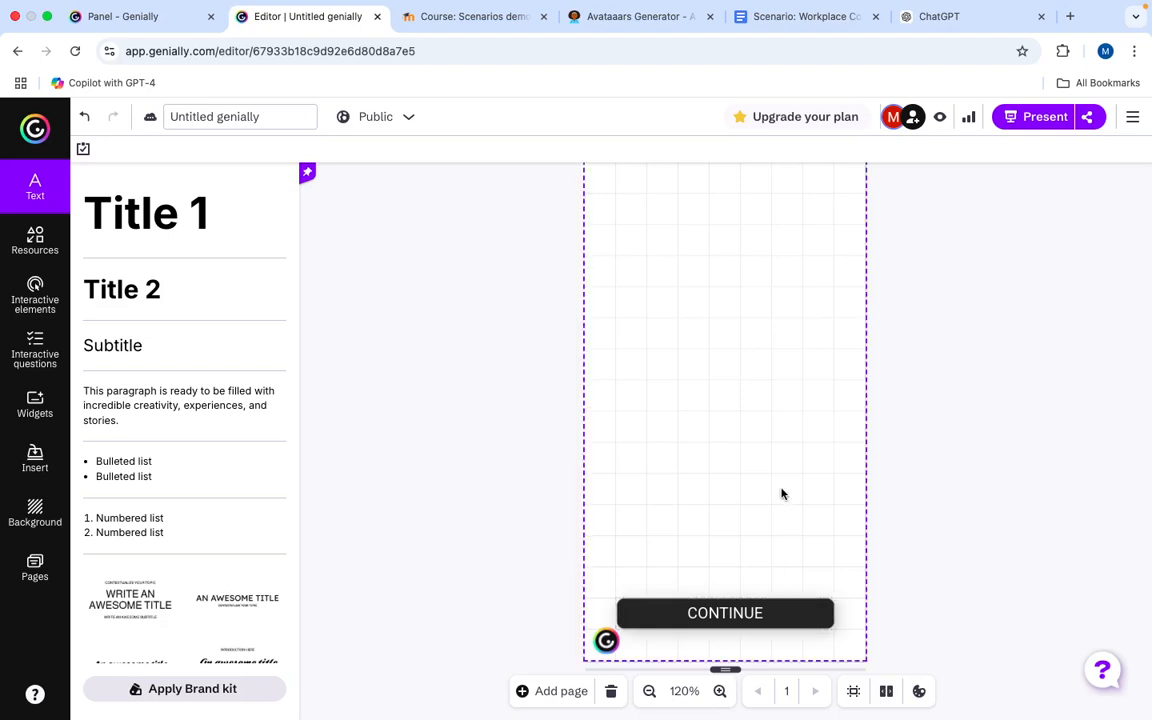
click(648, 691)
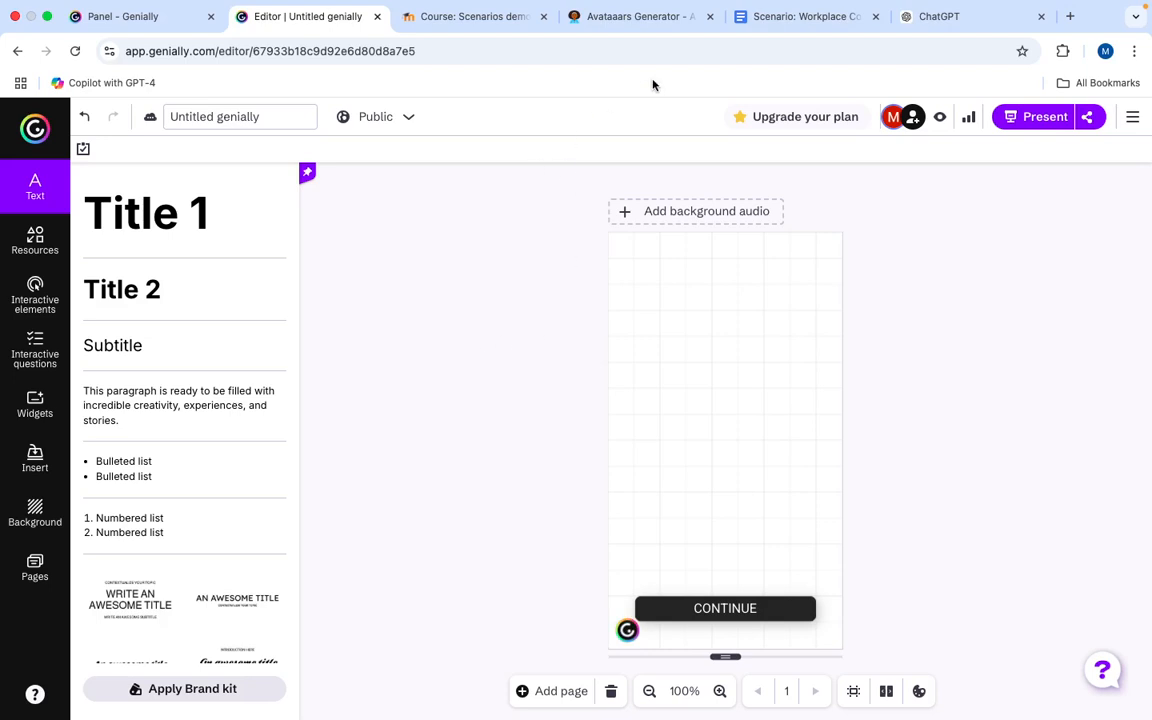
Switch to the Avataaars Generator and reload it from the plain getavataaars.com address, without the avatarStyle=Transparent parameter
click(627, 25)
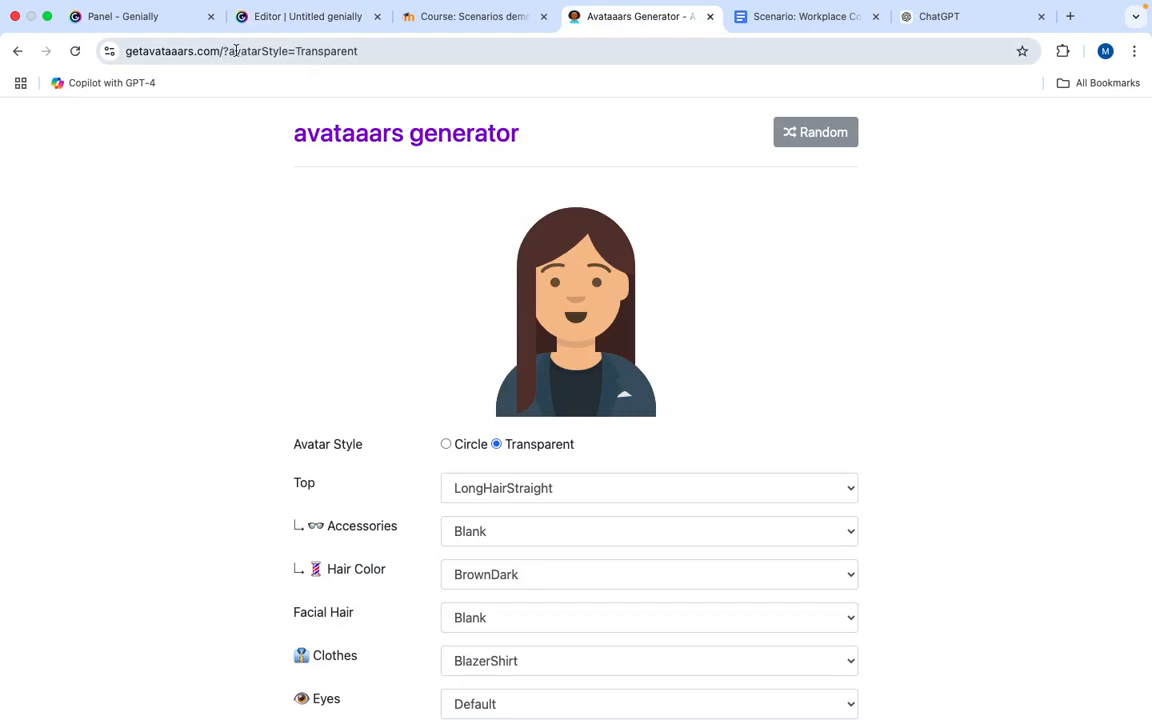
drag(223, 50, 447, 96)
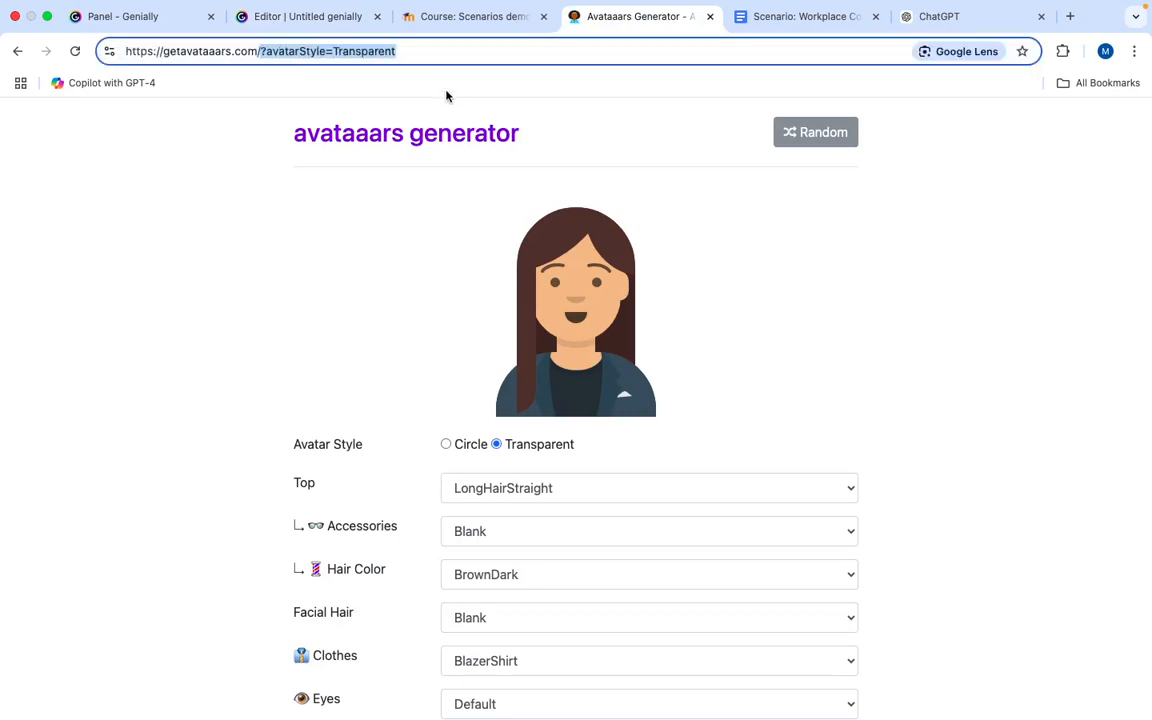
key(BackSpace)
key(Return)
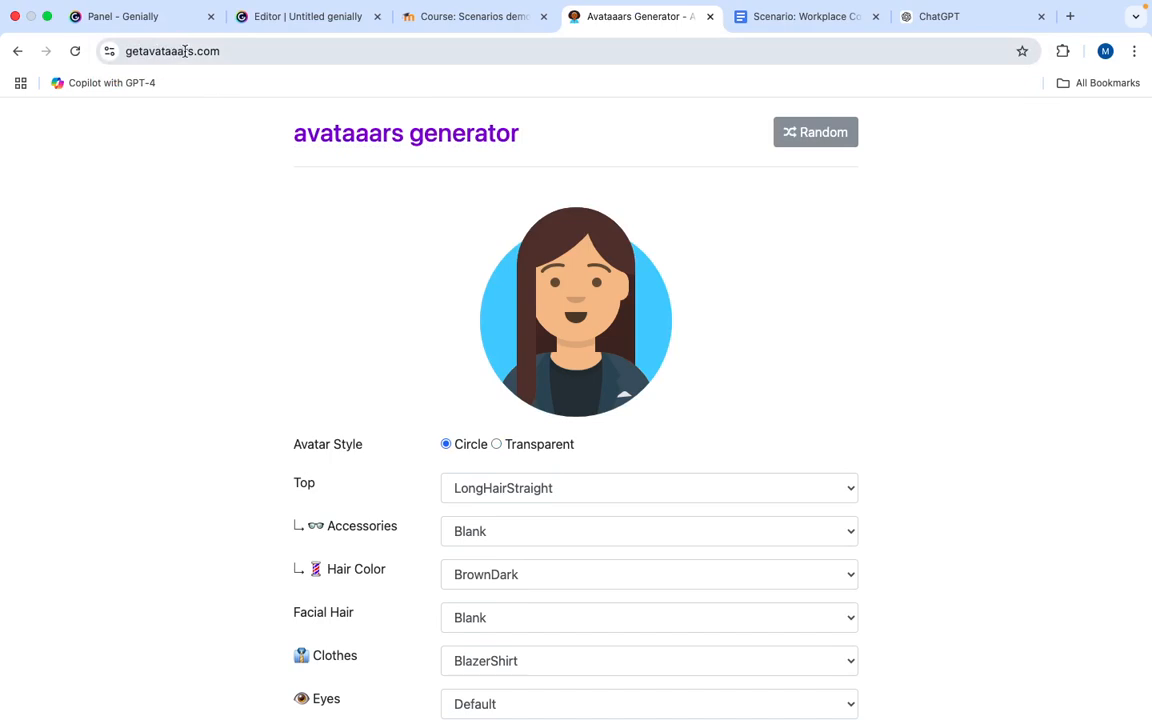
Look over the generator's web address, avatar preview, appearance options and download formats
drag(185, 52, 166, 55)
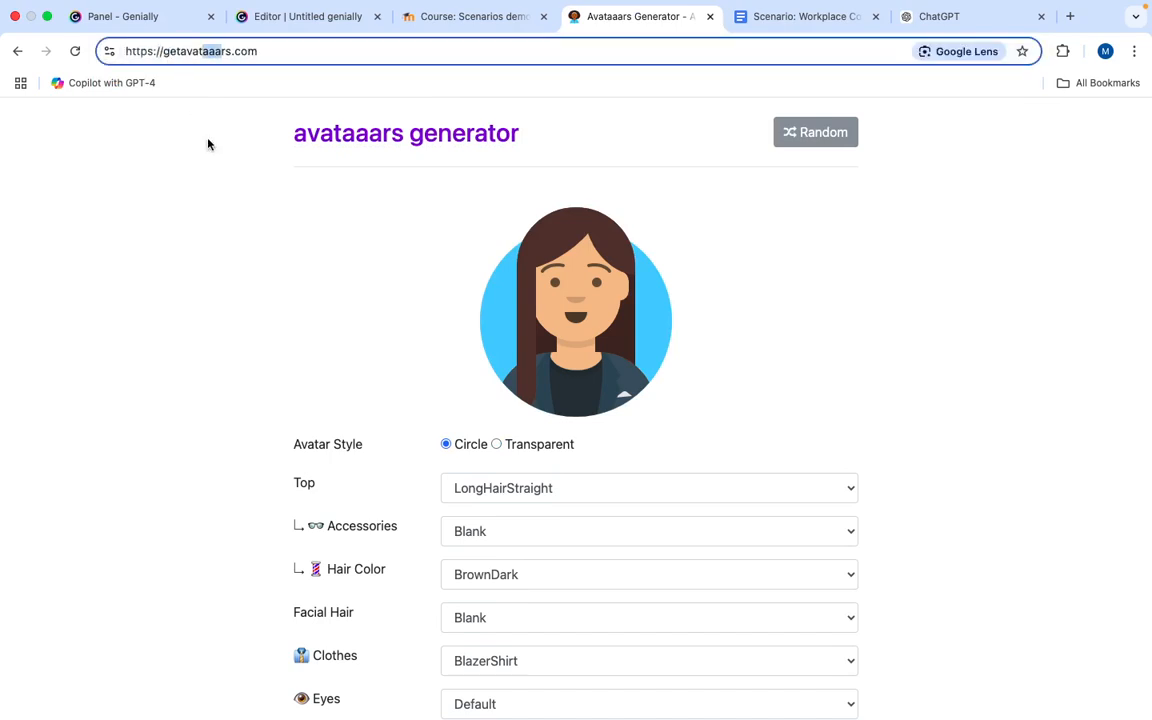
click(229, 178)
scroll(273, 271, down, 1)
scroll(273, 271, up, 1)
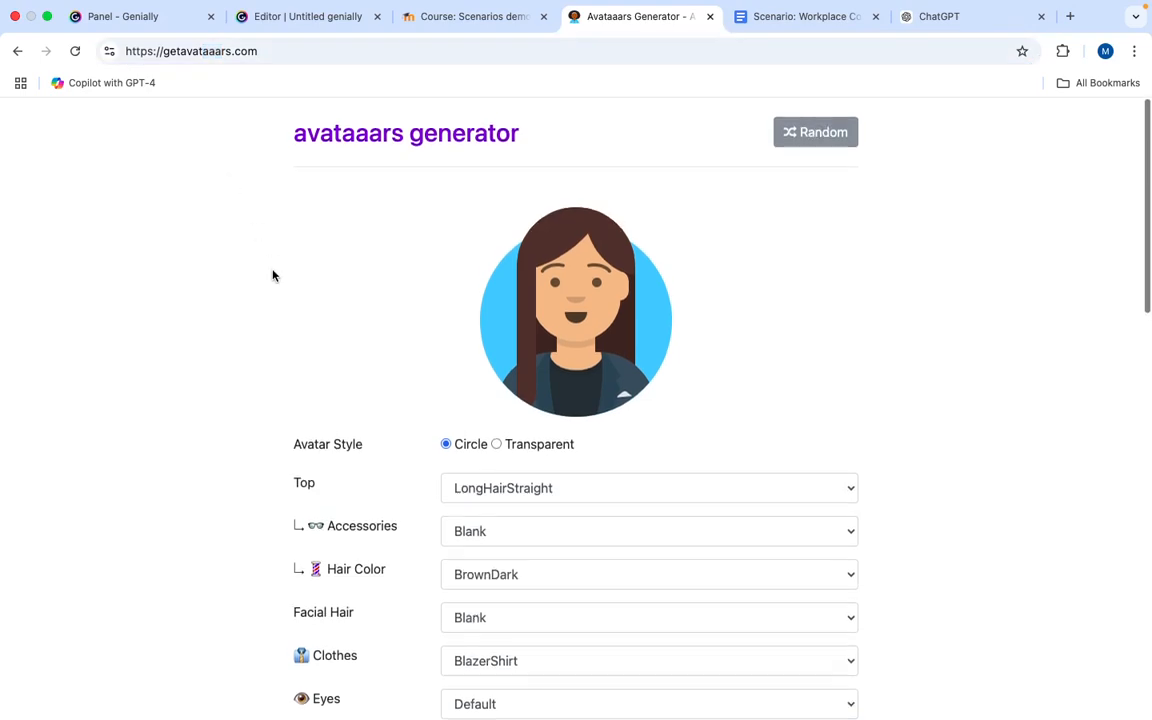
scroll(285, 268, down, 2)
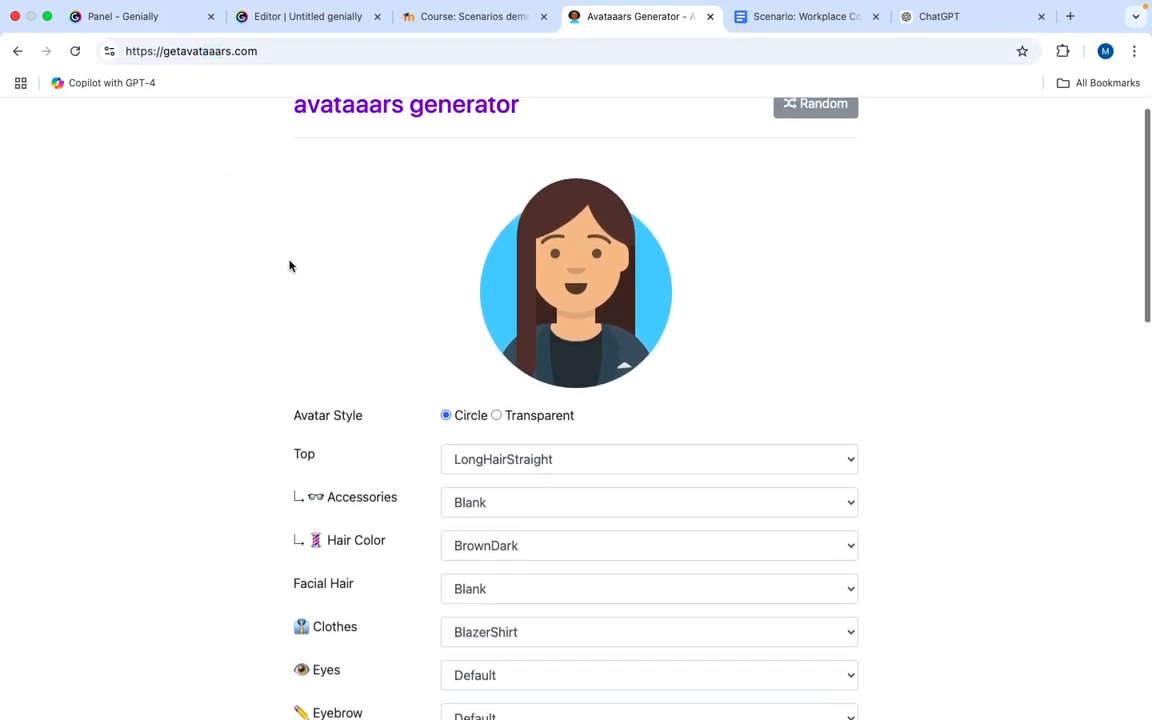
scroll(289, 265, down, 3)
scroll(289, 265, up, 4)
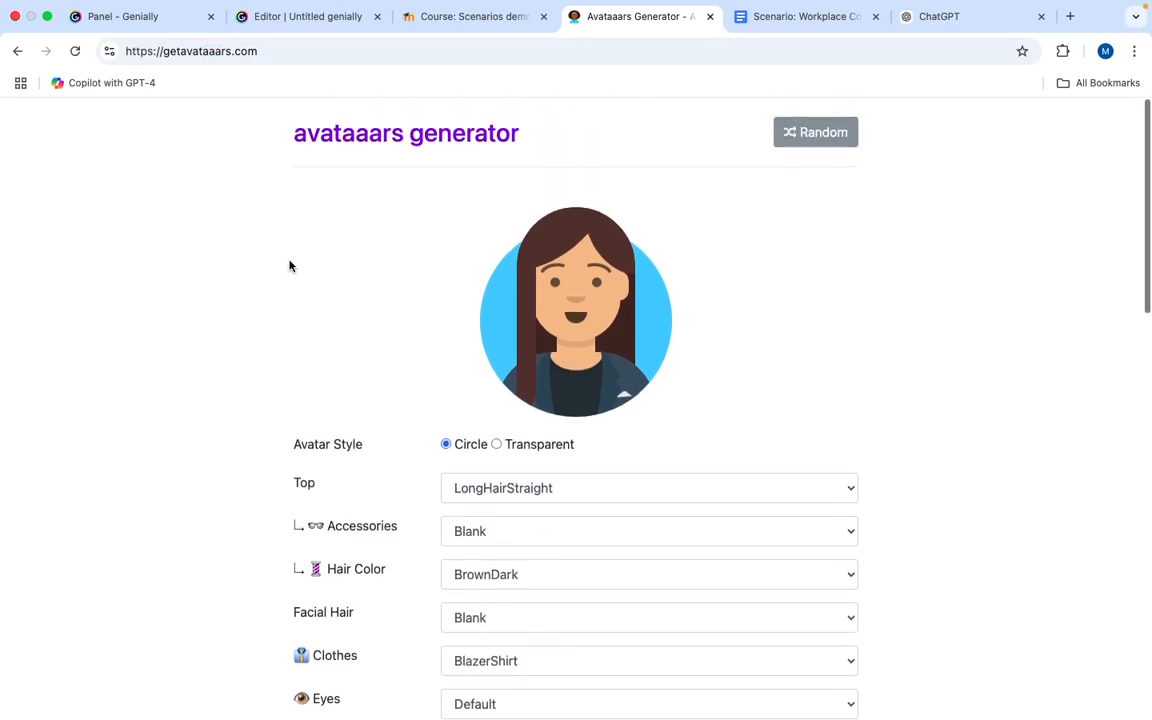
scroll(289, 265, down, 5)
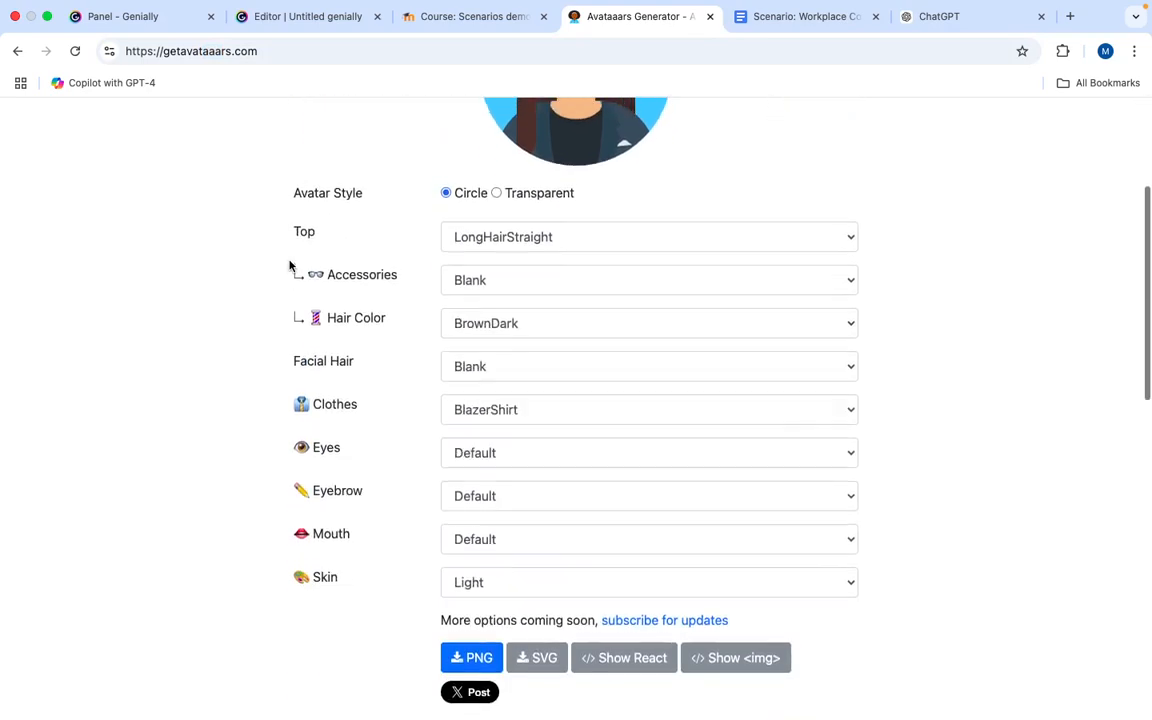
scroll(289, 265, up, 2)
scroll(289, 265, up, 1)
scroll(289, 265, down, 1)
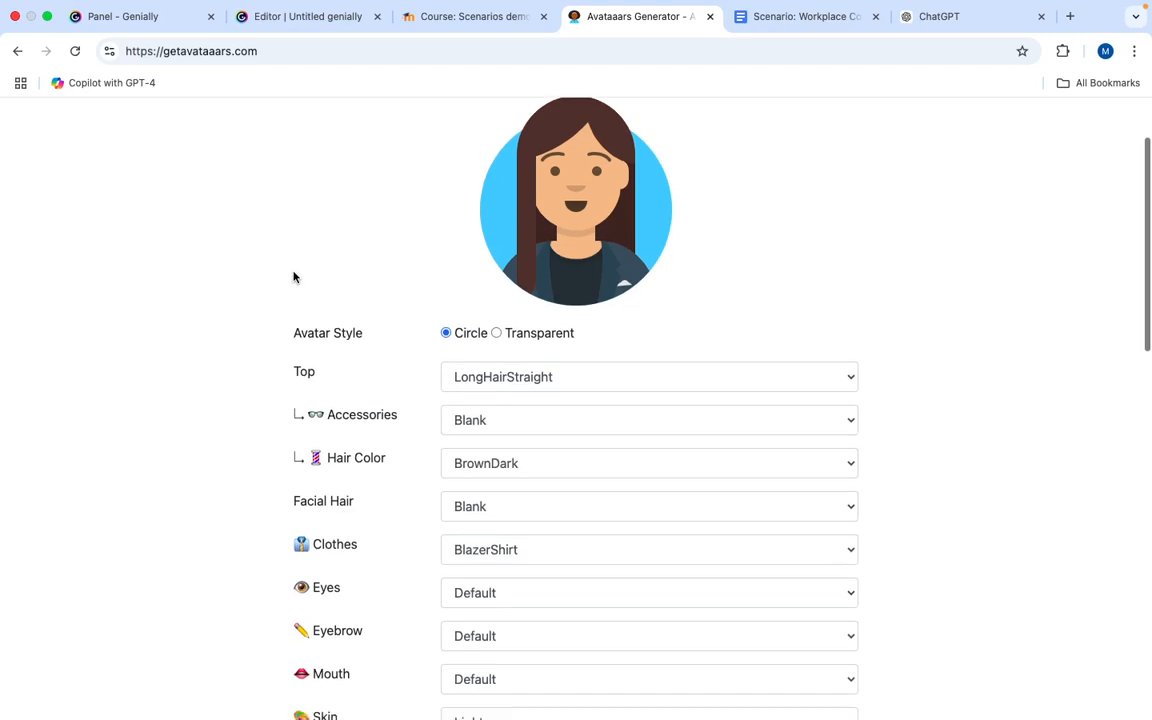
Give the avatar an upset expression by setting Mouth to Sad and Eyebrow to SadConcerned
click(501, 666)
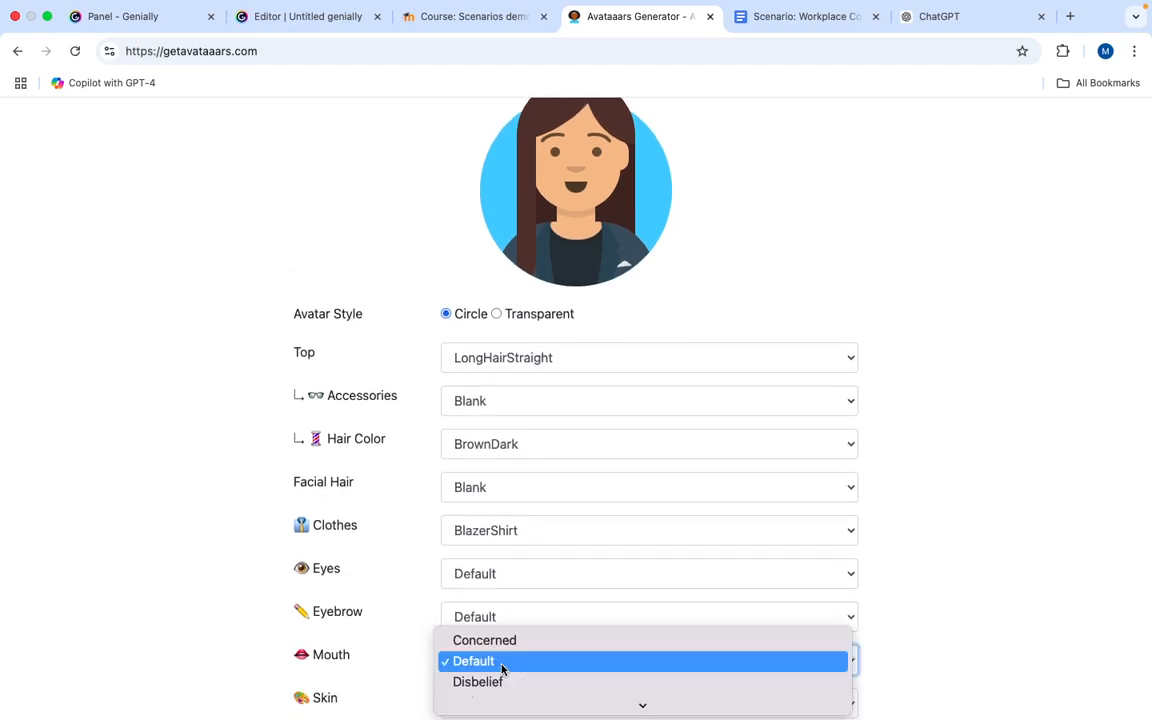
scroll(504, 669, down, 2)
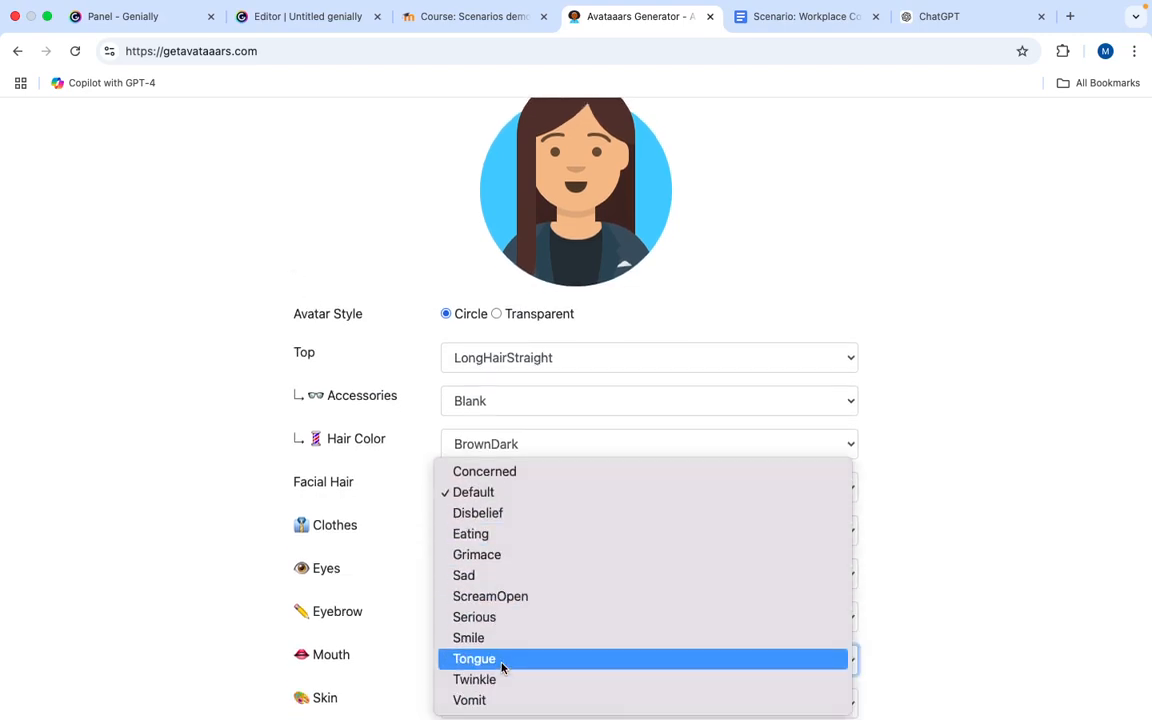
click(487, 584)
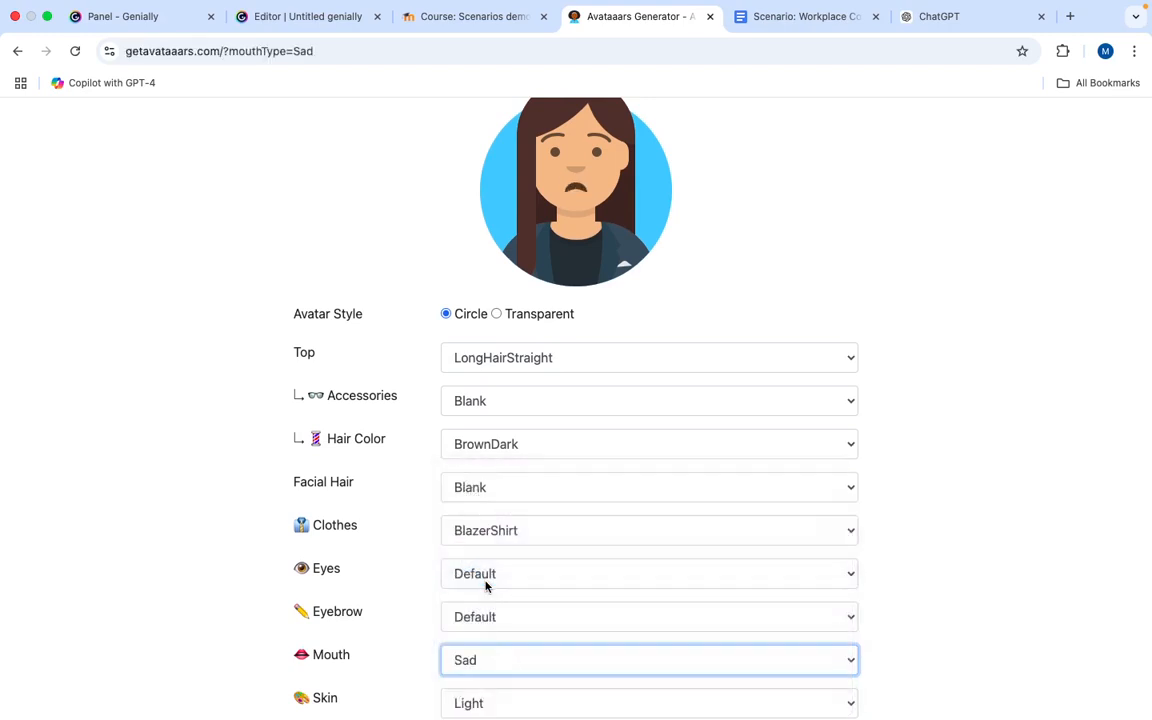
click(492, 622)
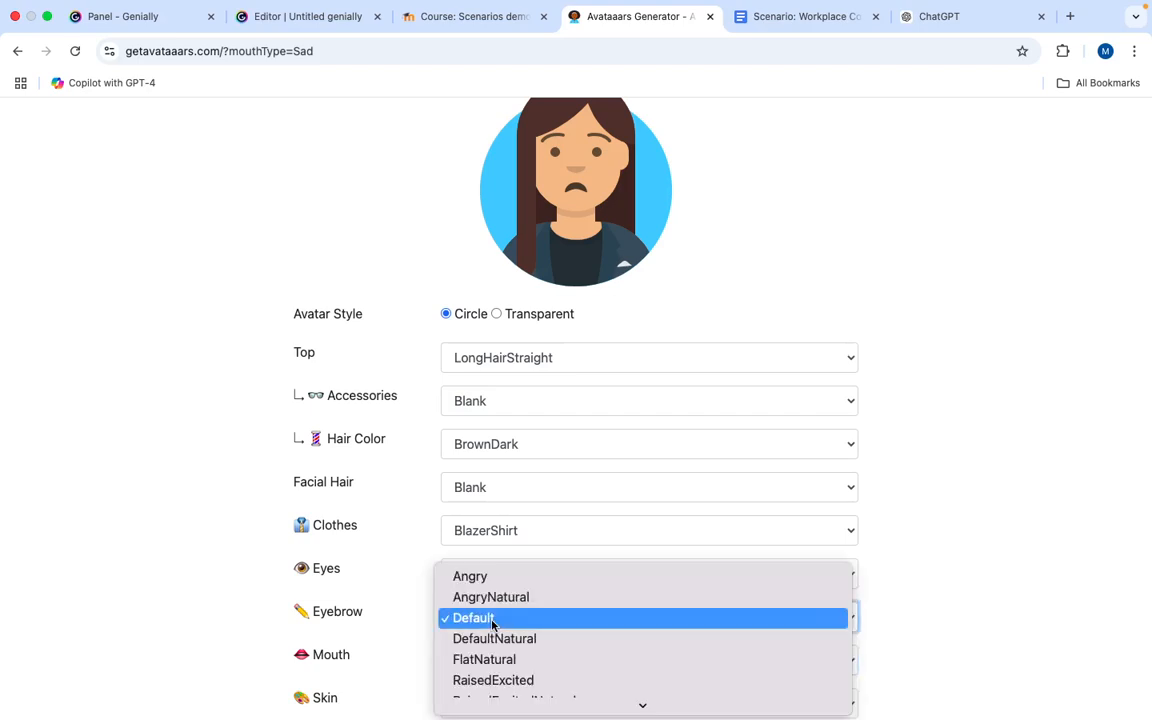
scroll(498, 632, down, 5)
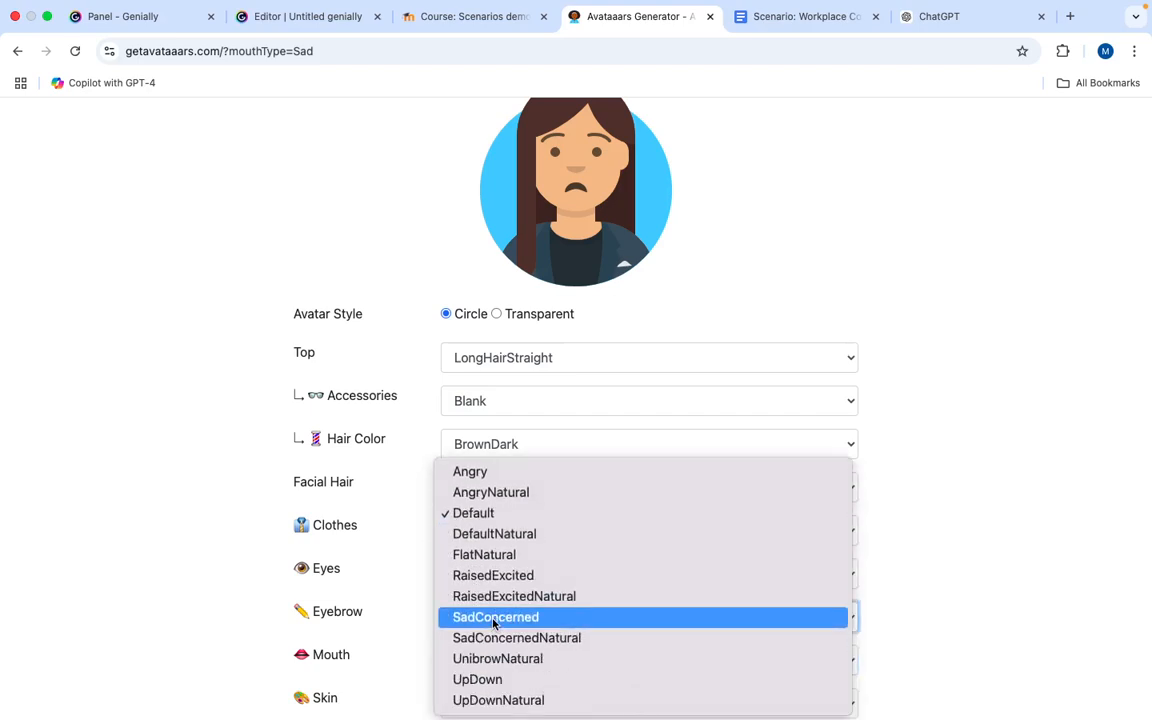
click(493, 618)
scroll(517, 618, up, 1)
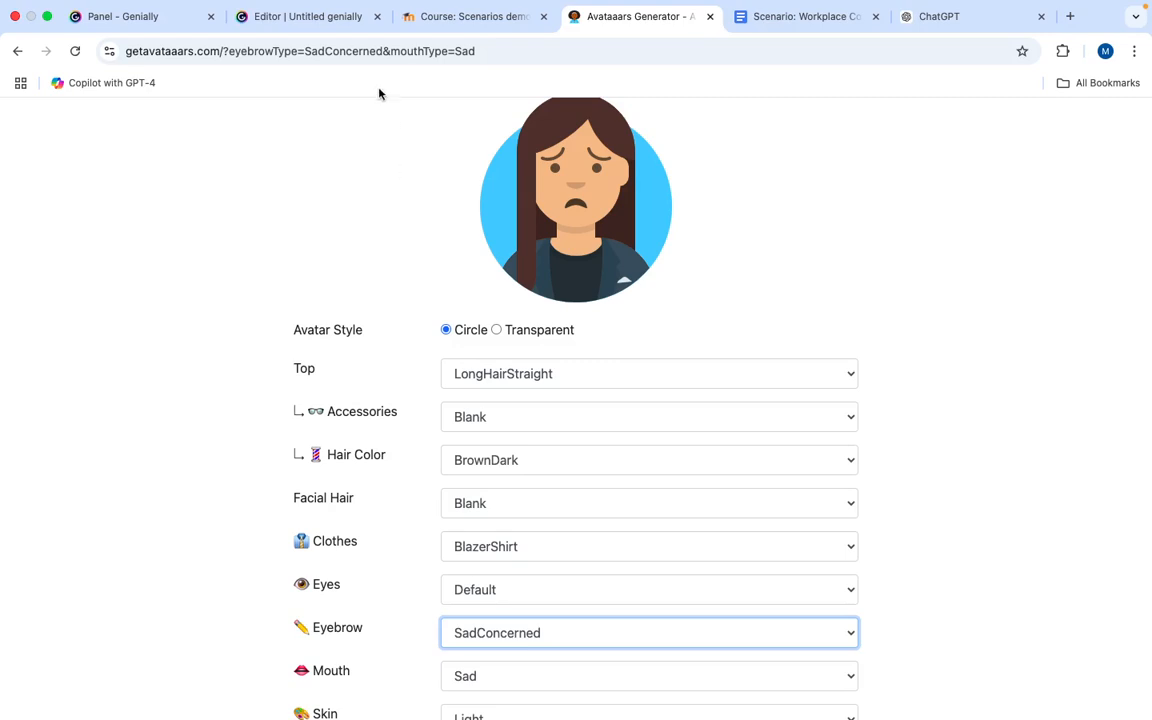
Play both choices of the Moodle Workplace Communication scenario to compare the avatar's expressions, and return to the Avataaars Generator
click(453, 18)
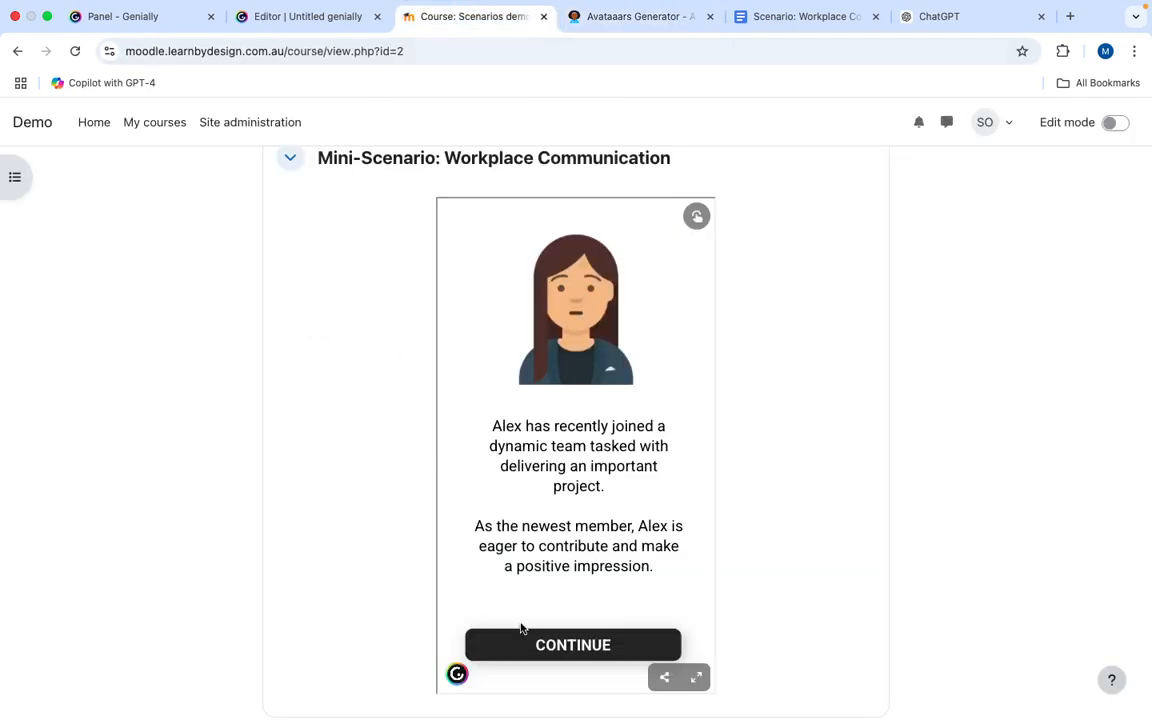
click(553, 648)
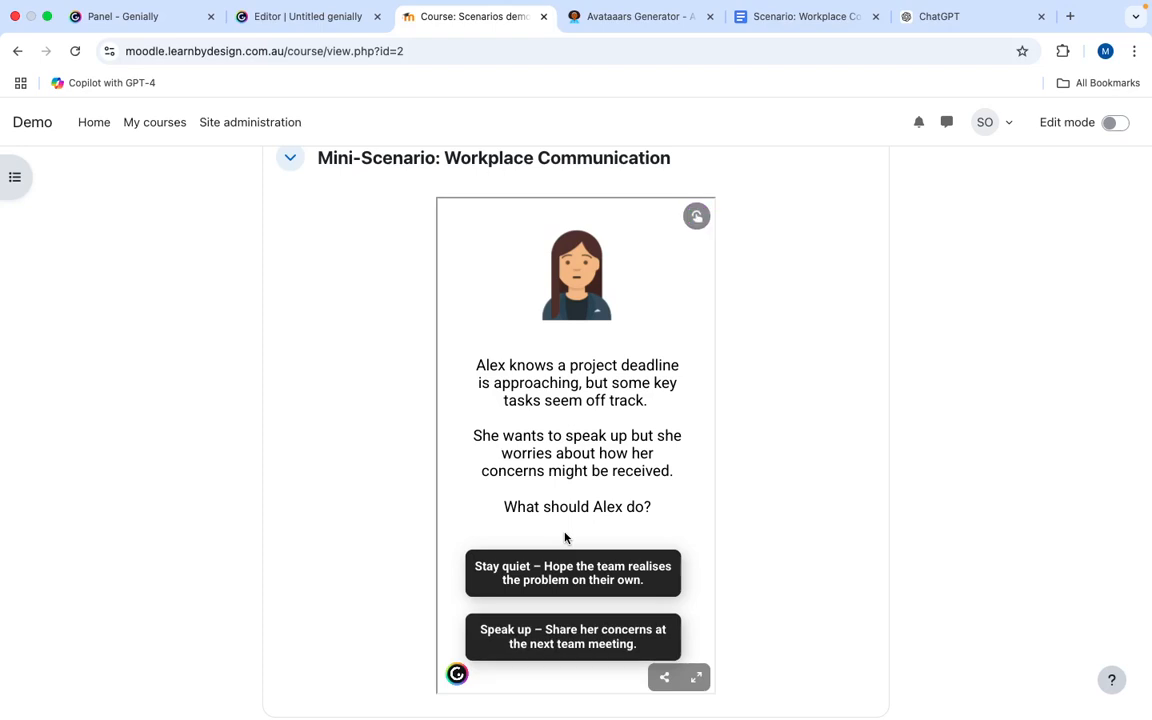
click(547, 582)
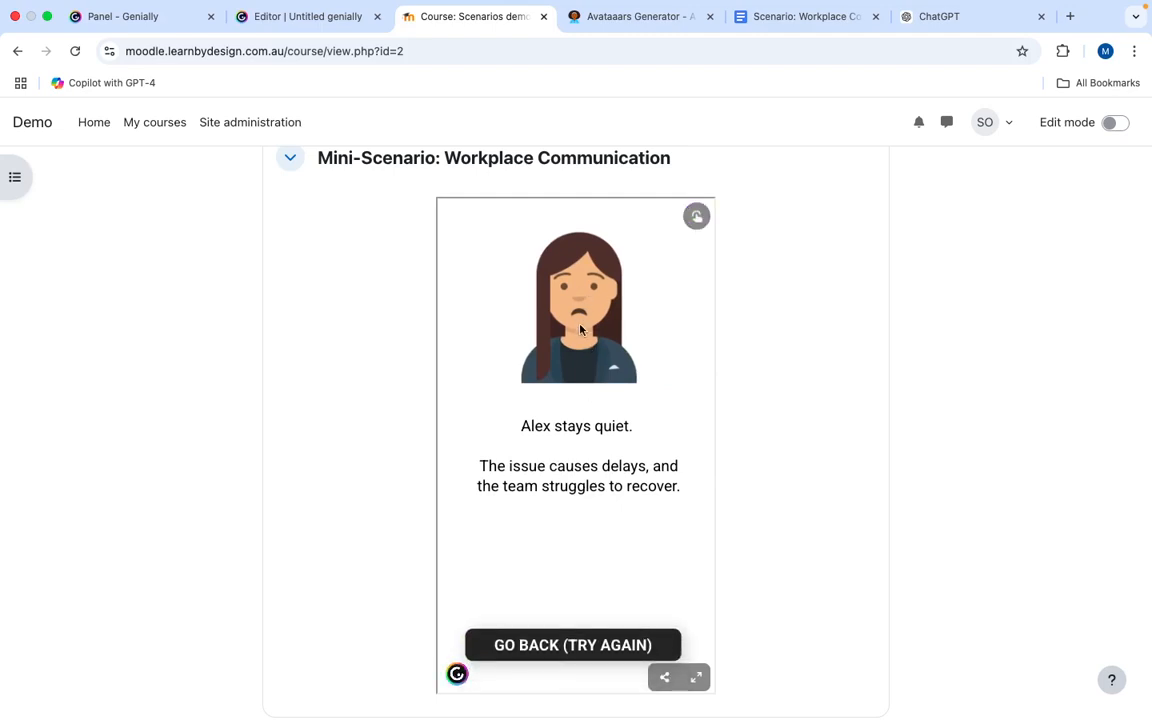
click(535, 646)
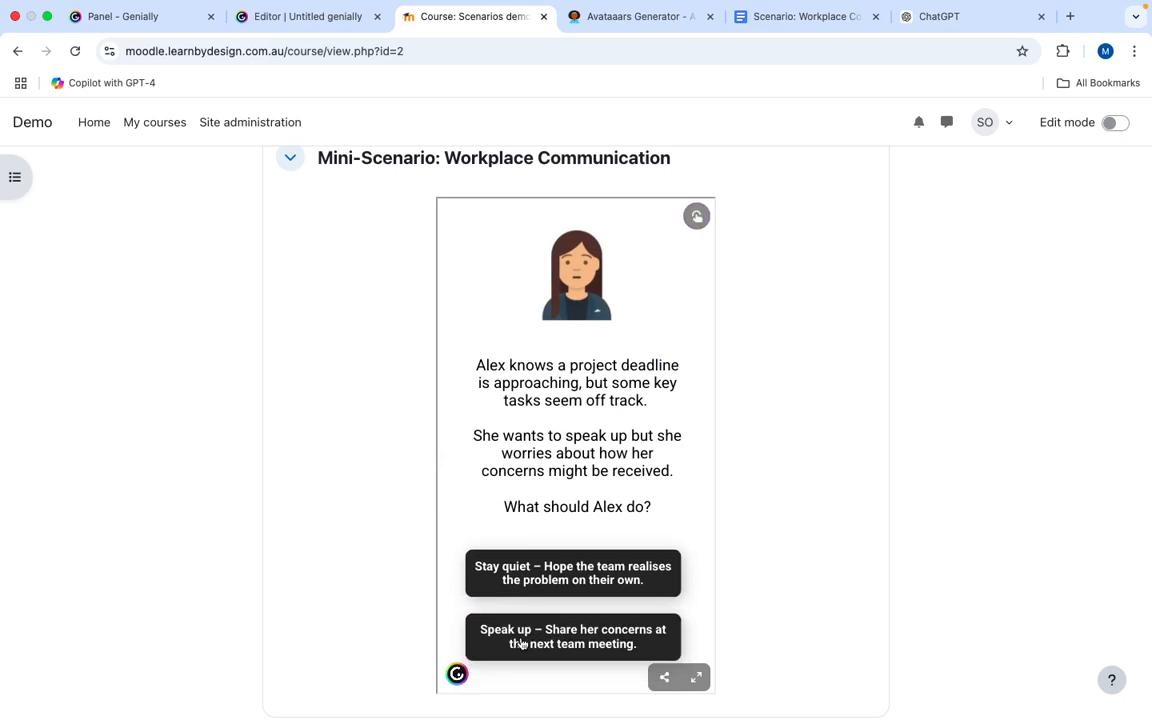
click(526, 625)
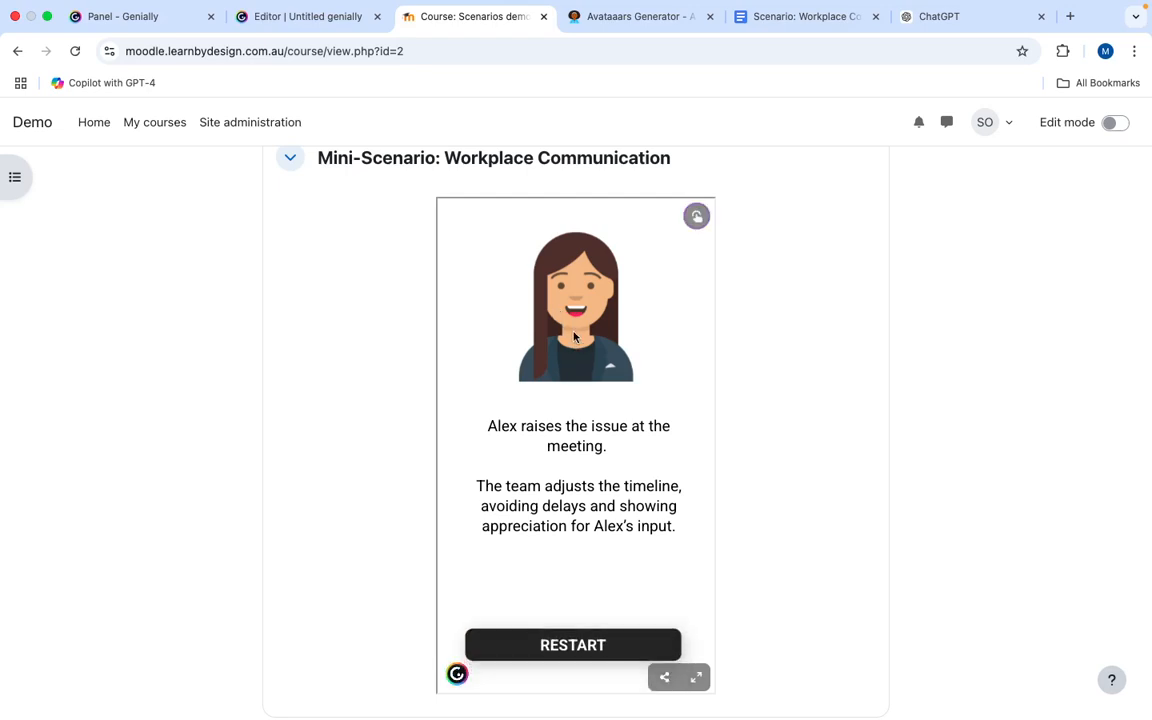
click(620, 16)
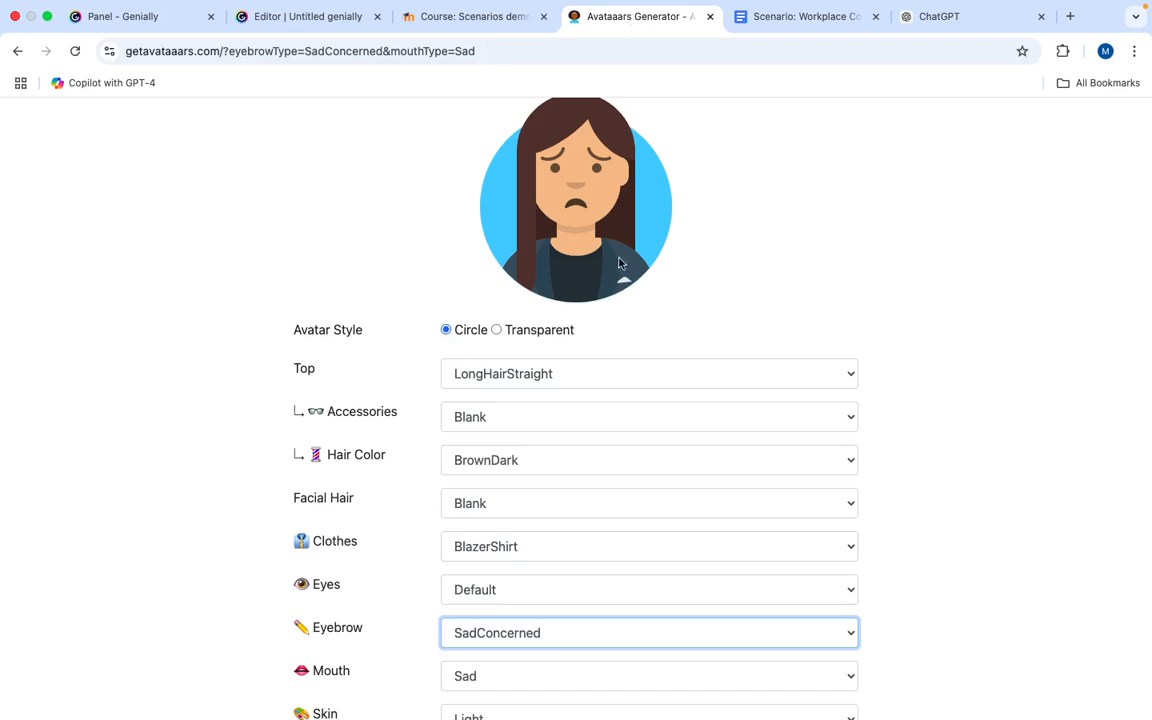
Set the avatar style to Transparent and look over the avatar and its appearance options
scroll(619, 262, up, 3)
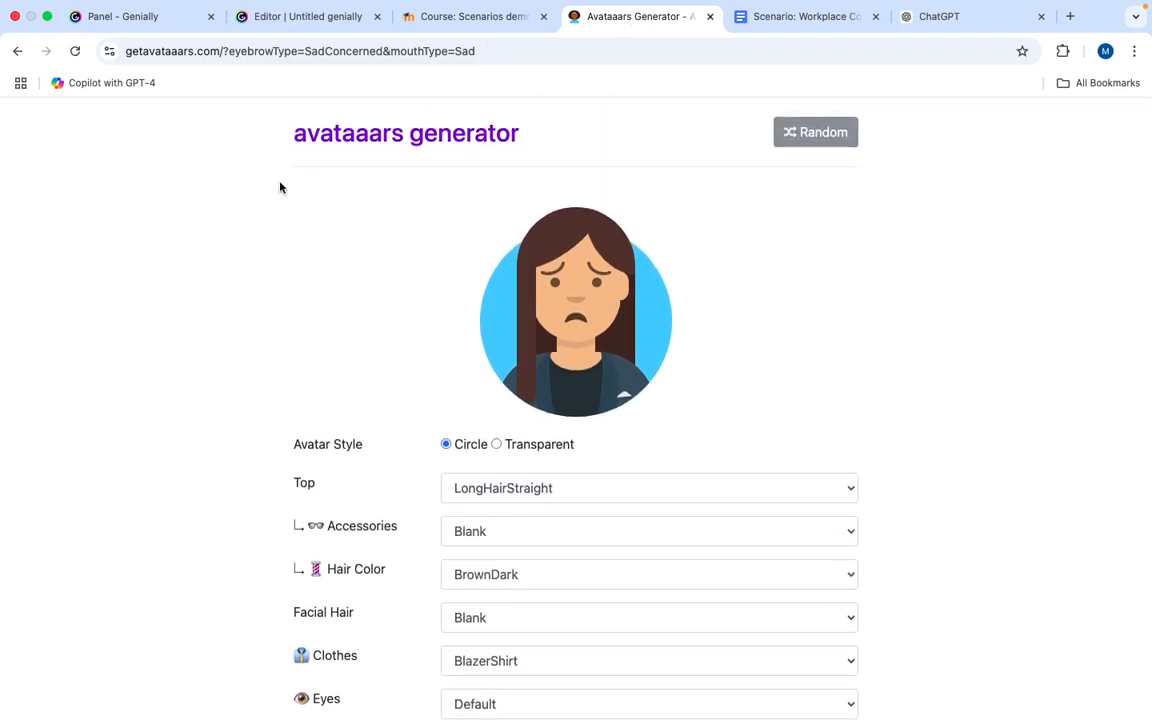
click(496, 444)
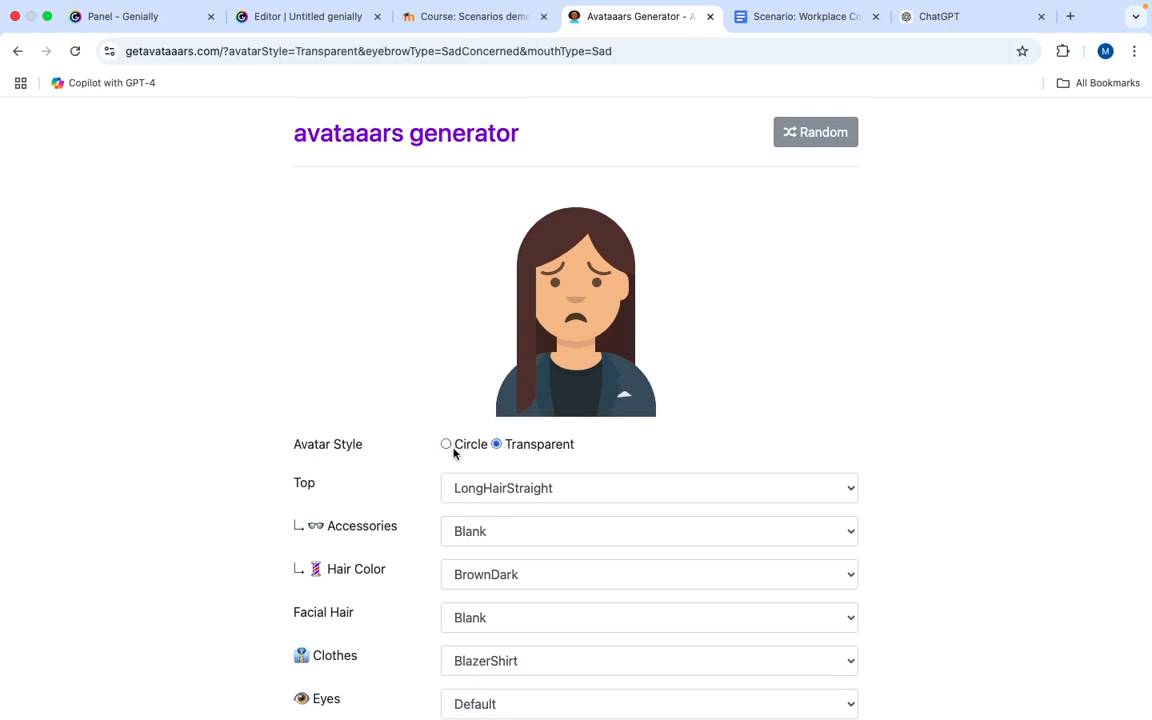
scroll(535, 452, down, 1)
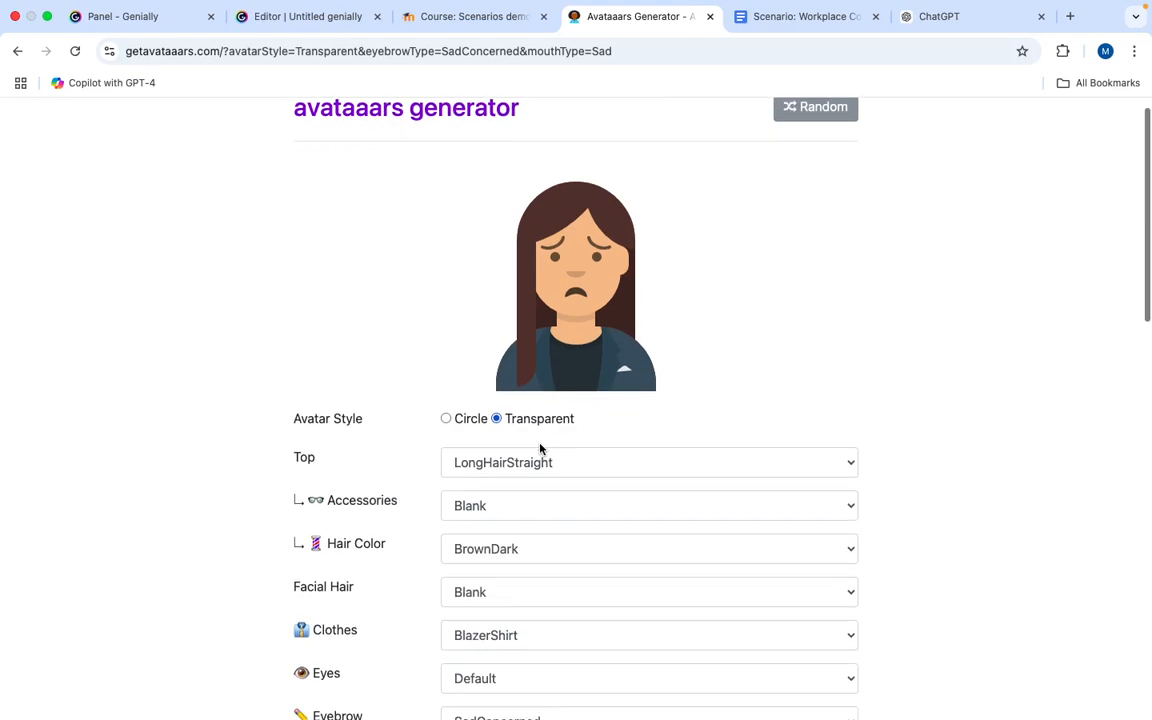
scroll(548, 452, down, 3)
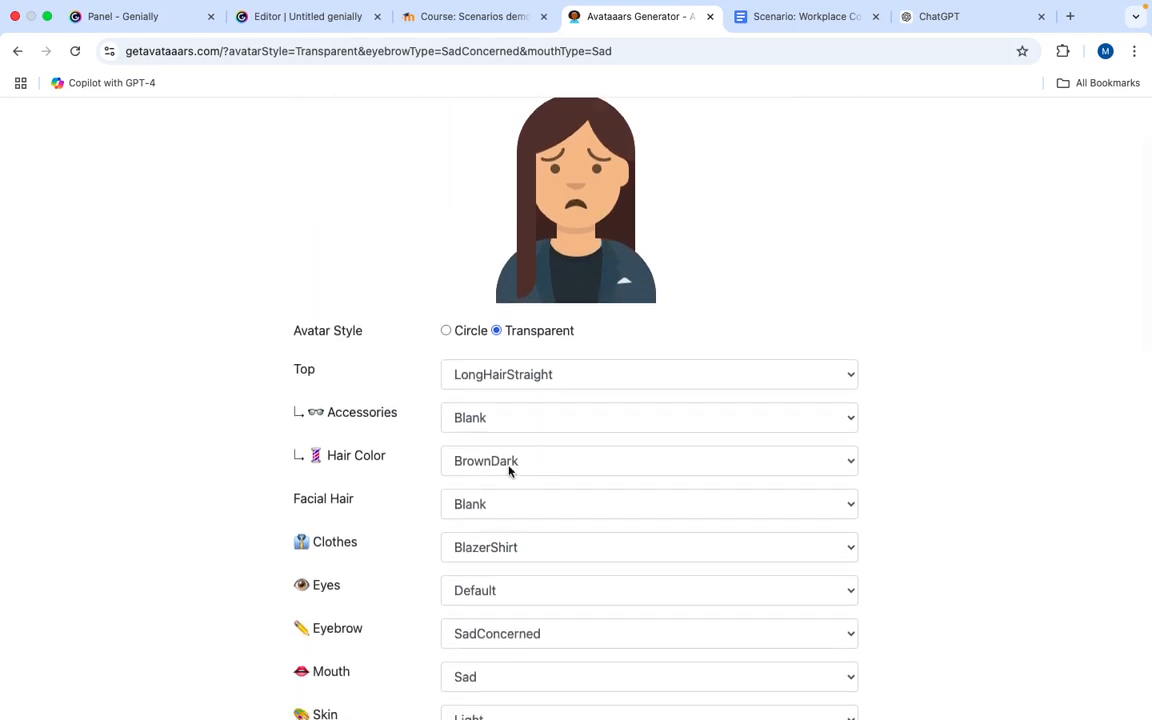
scroll(509, 468, up, 3)
scroll(581, 274, down, 5)
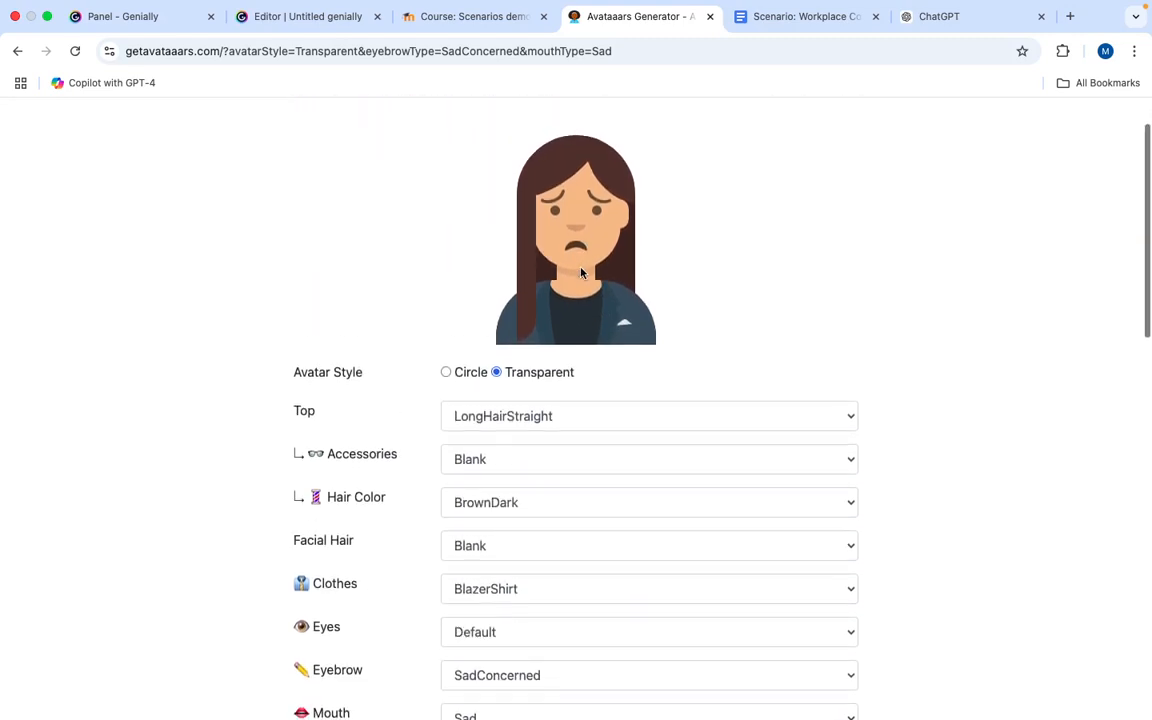
scroll(581, 272, down, 1)
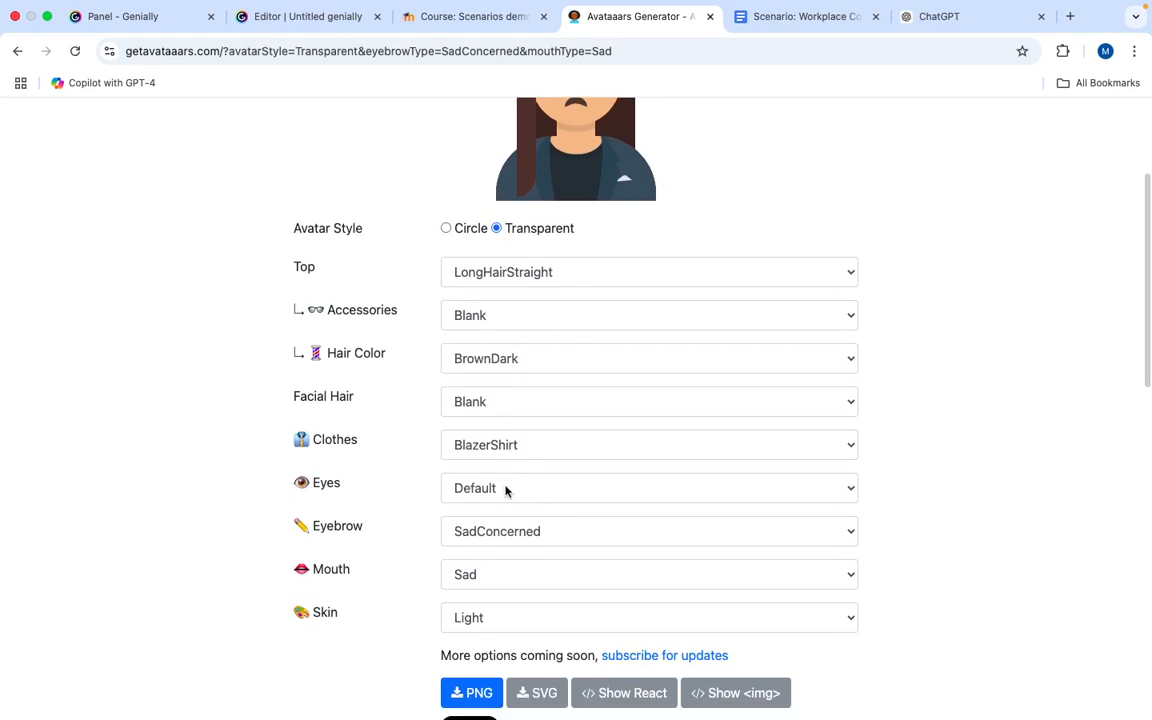
Give the avatar a neutral expression by setting Eyebrow to Default and Mouth to Serious, and check the preview
click(496, 538)
key(Escape)
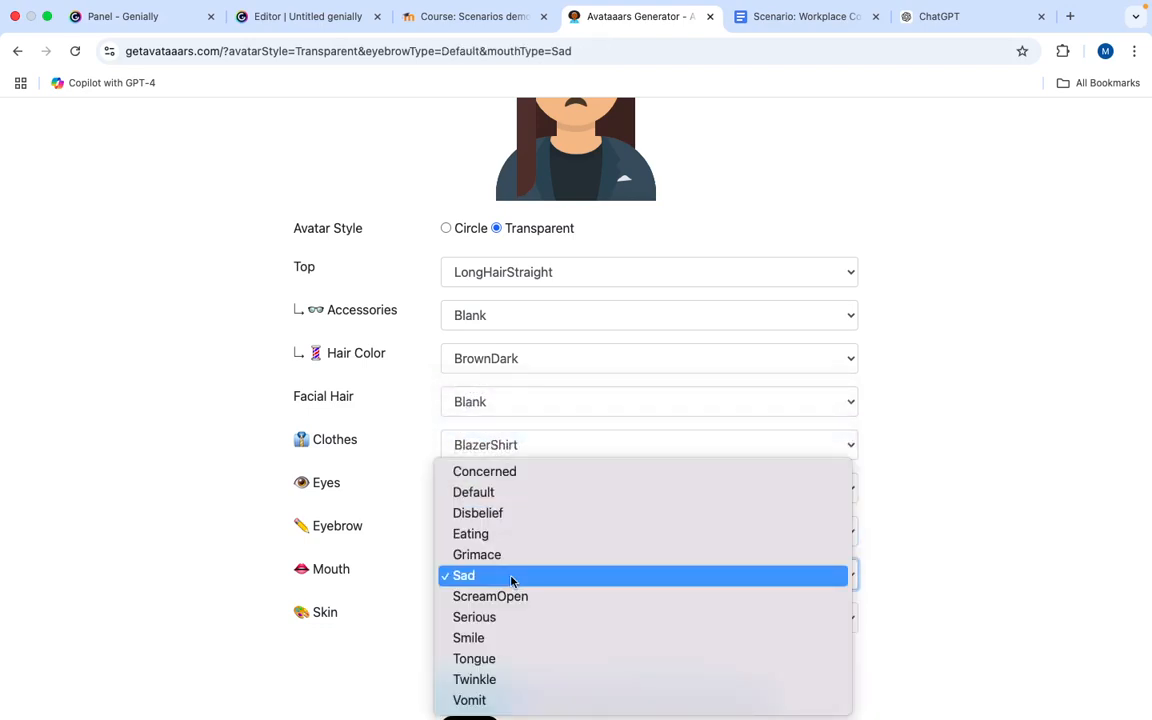
click(499, 618)
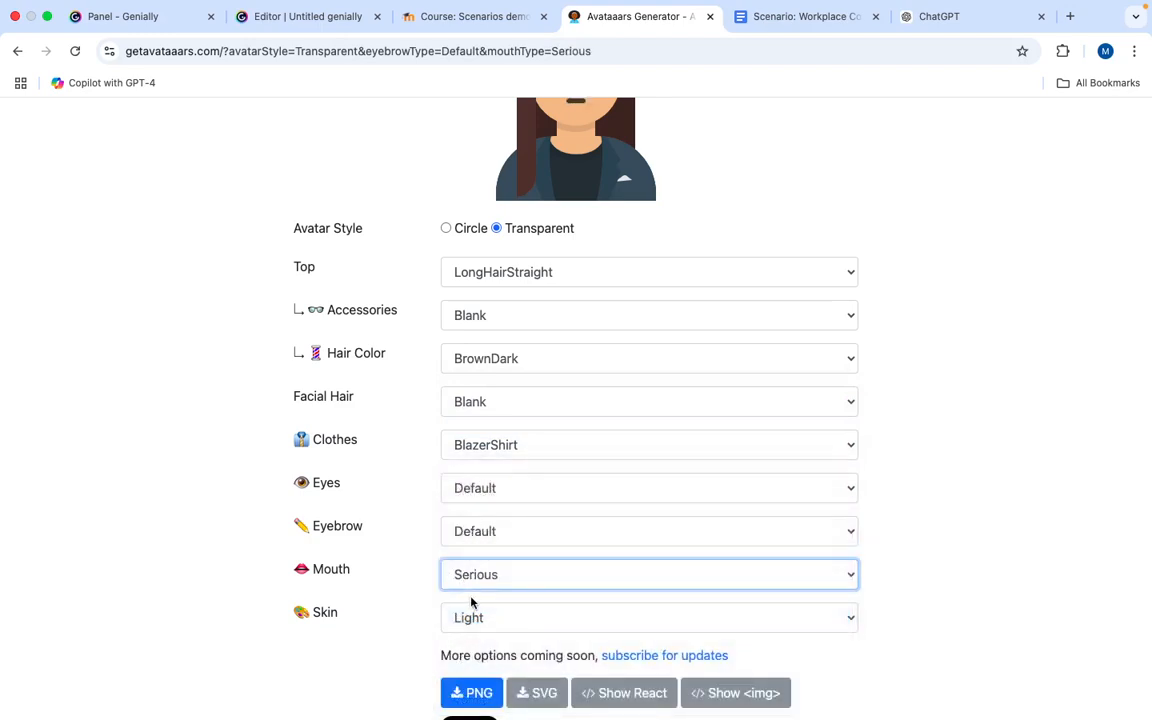
scroll(490, 537, up, 3)
scroll(490, 537, down, 3)
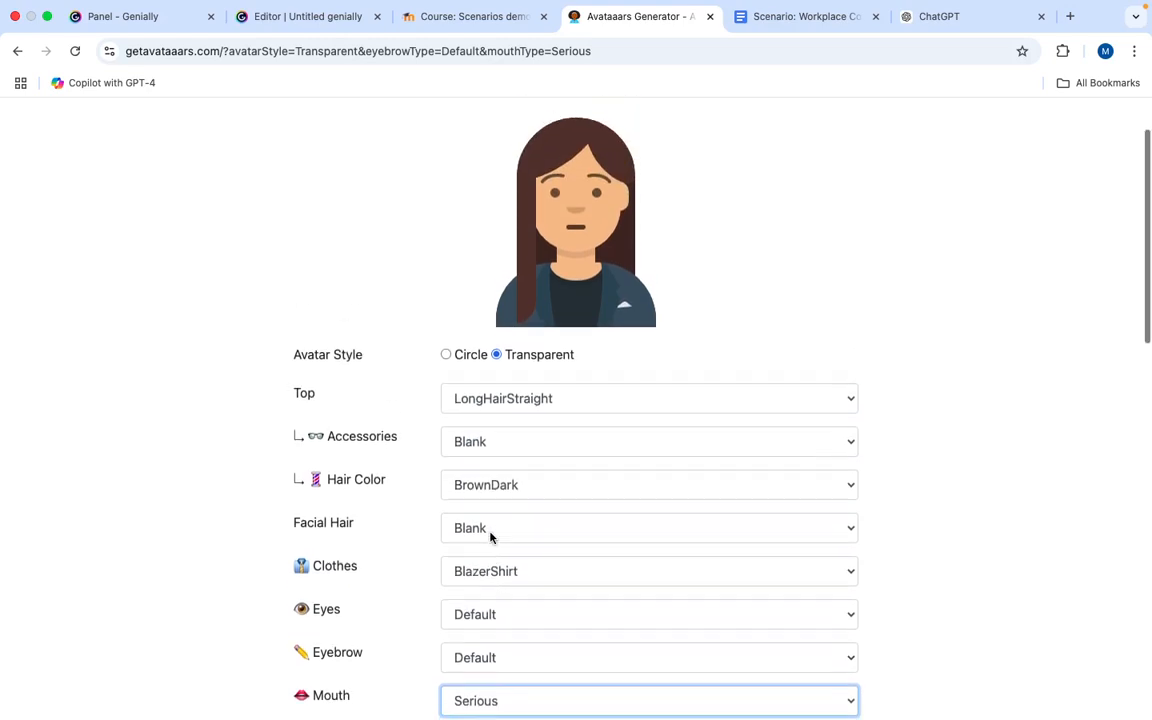
scroll(490, 537, down, 2)
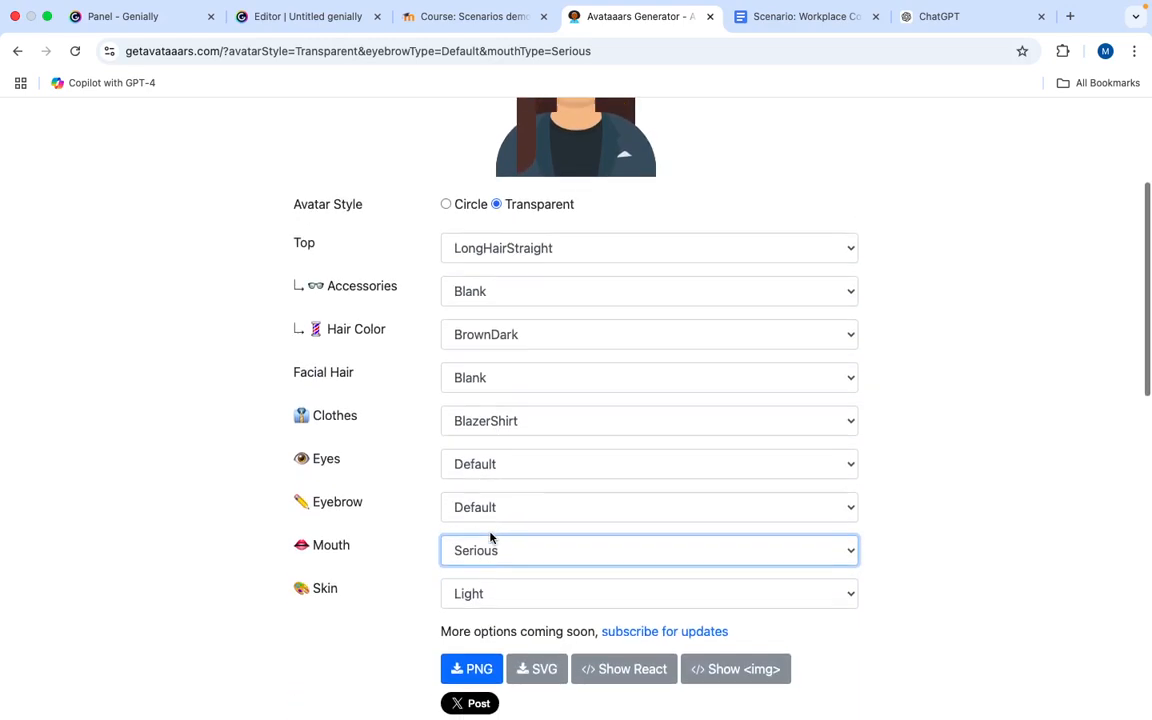
scroll(490, 537, up, 3)
scroll(490, 537, down, 1)
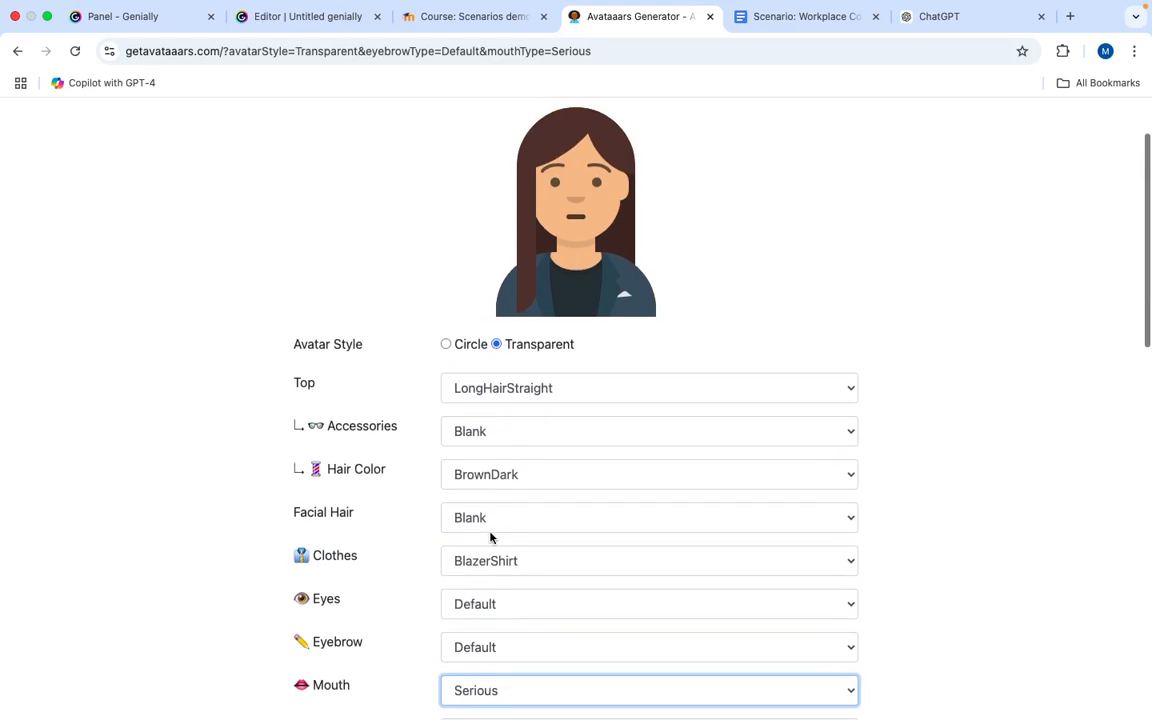
scroll(460, 537, up, 1)
scroll(478, 510, down, 3)
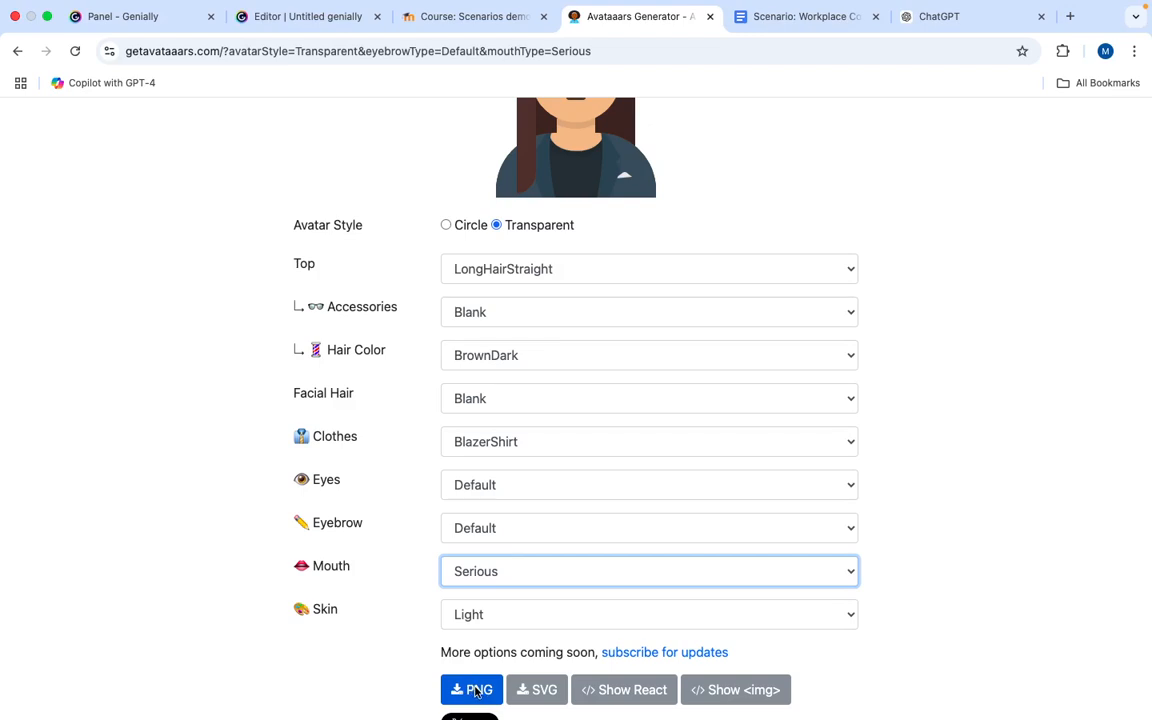
Switch to Finder and open the Downloads folder
key(super+Tab)
key(super+Tab)
key(super+Tab)
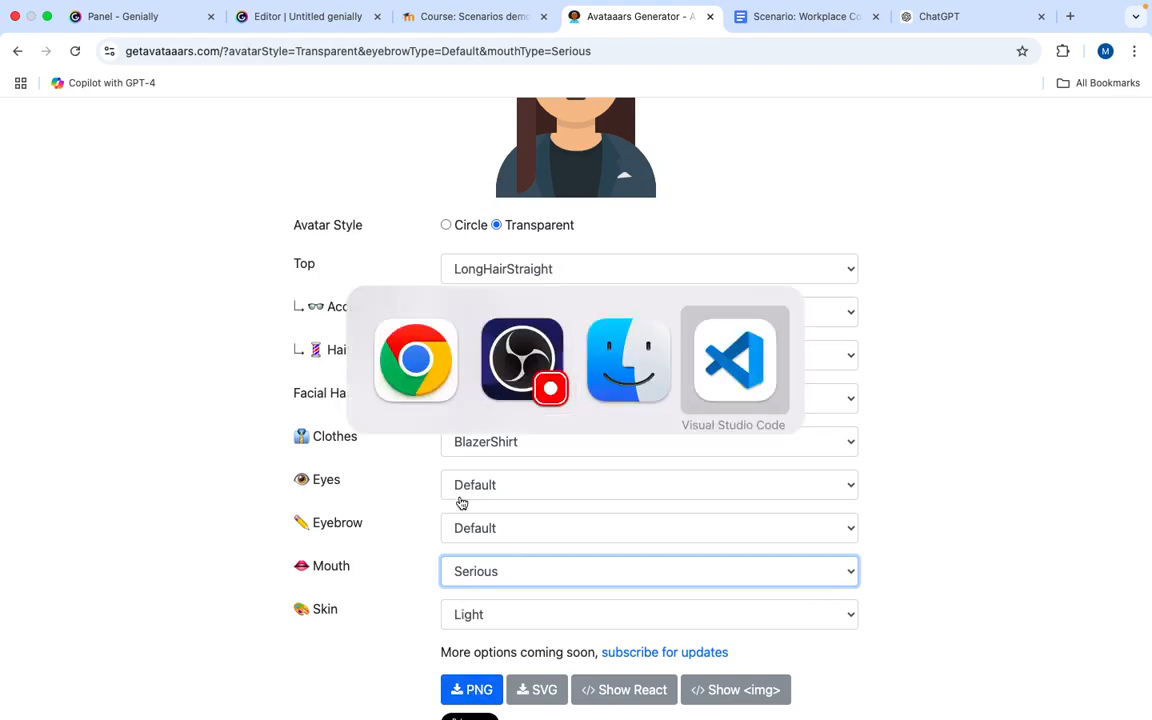
key(super+Tab)
key(super+Tab)
key(super+Tab)
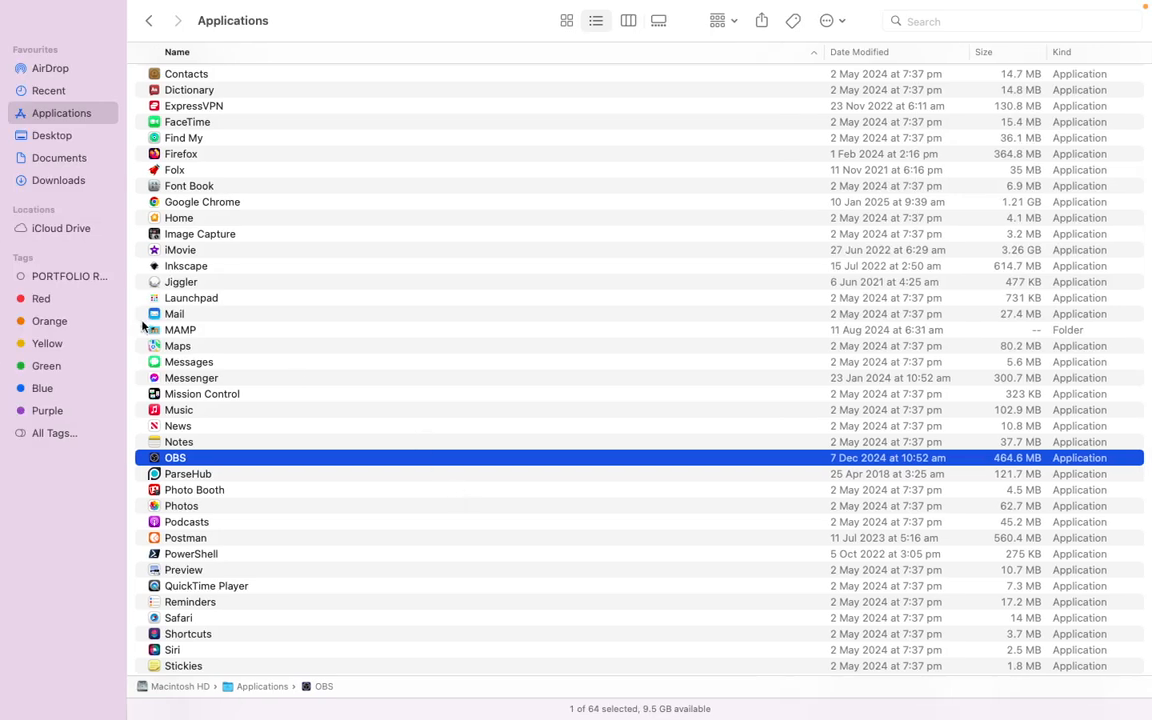
click(54, 181)
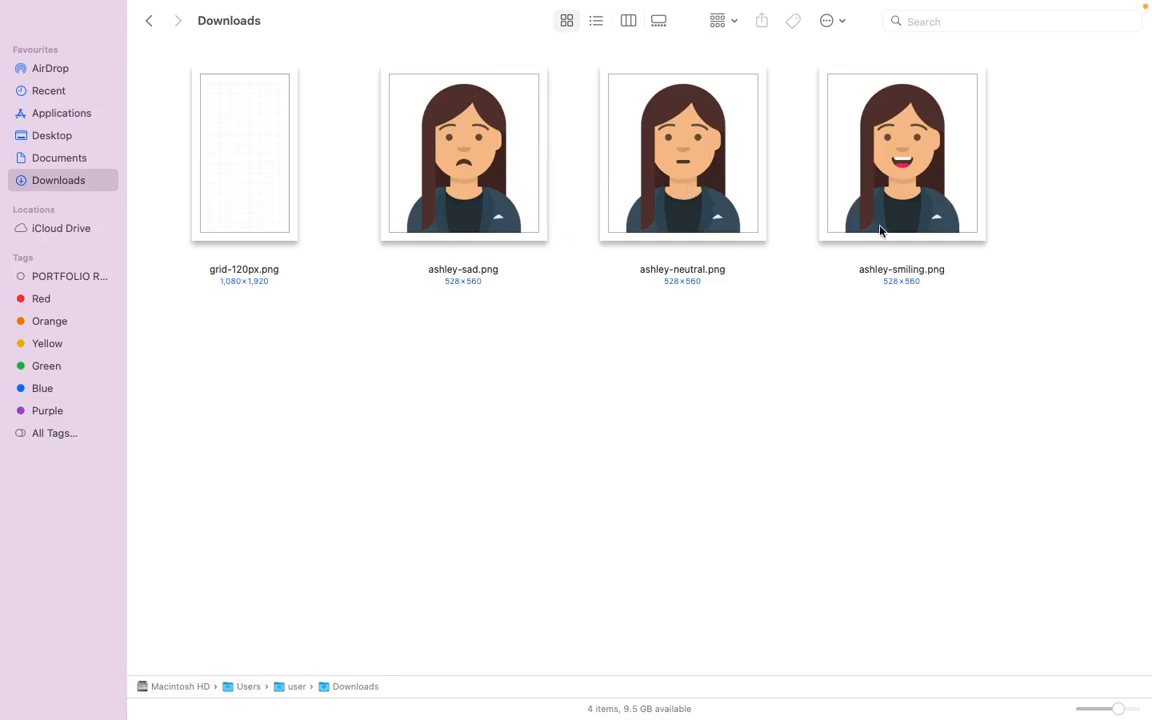
Rename the file ashley-sad.png as alex-sad.png
click(450, 274)
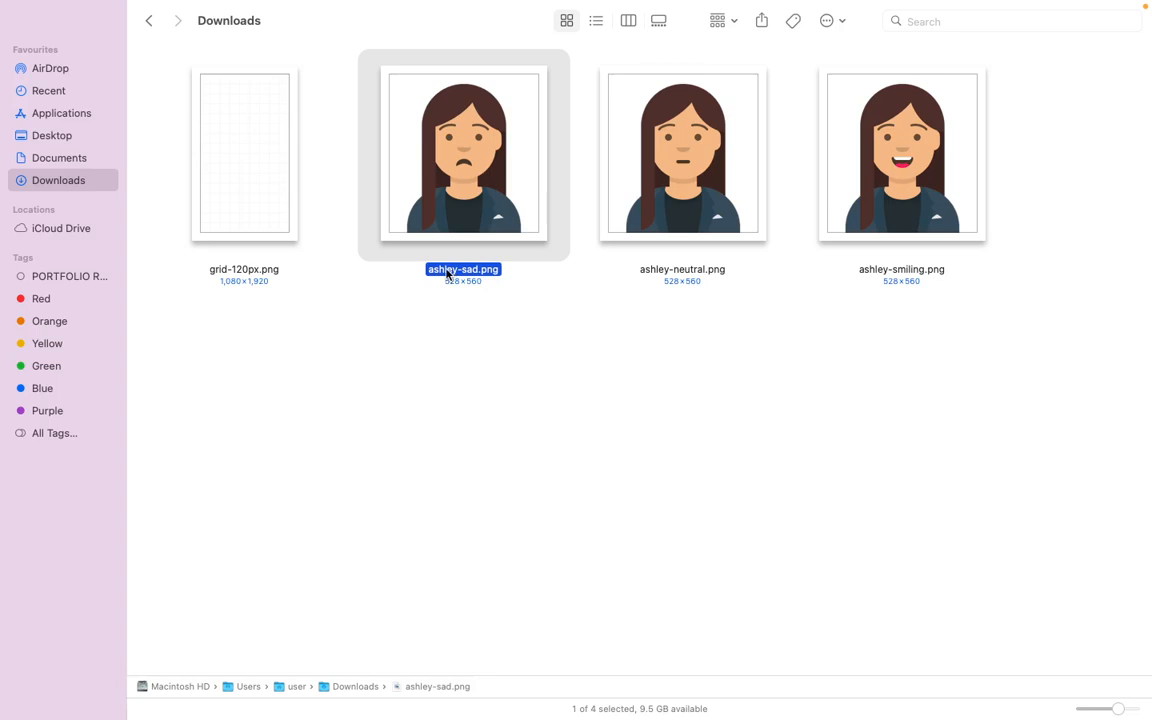
click(447, 271)
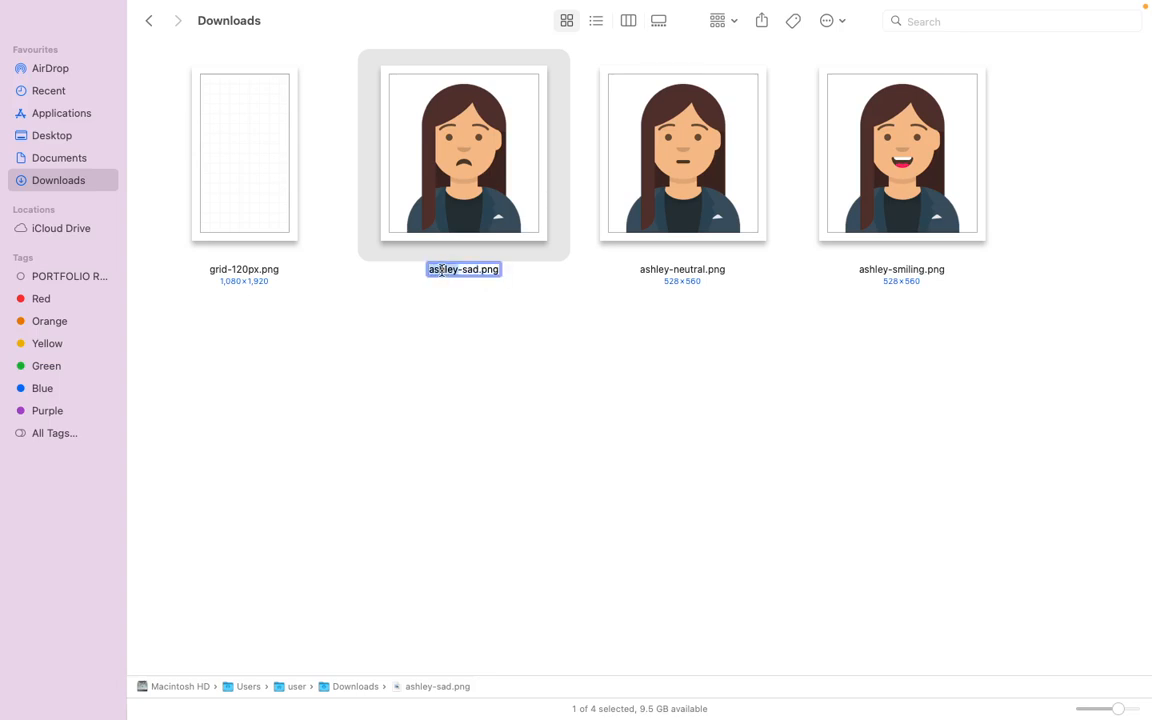
double_click(441, 271)
text(el)
key(Left)
key(BackSpace)
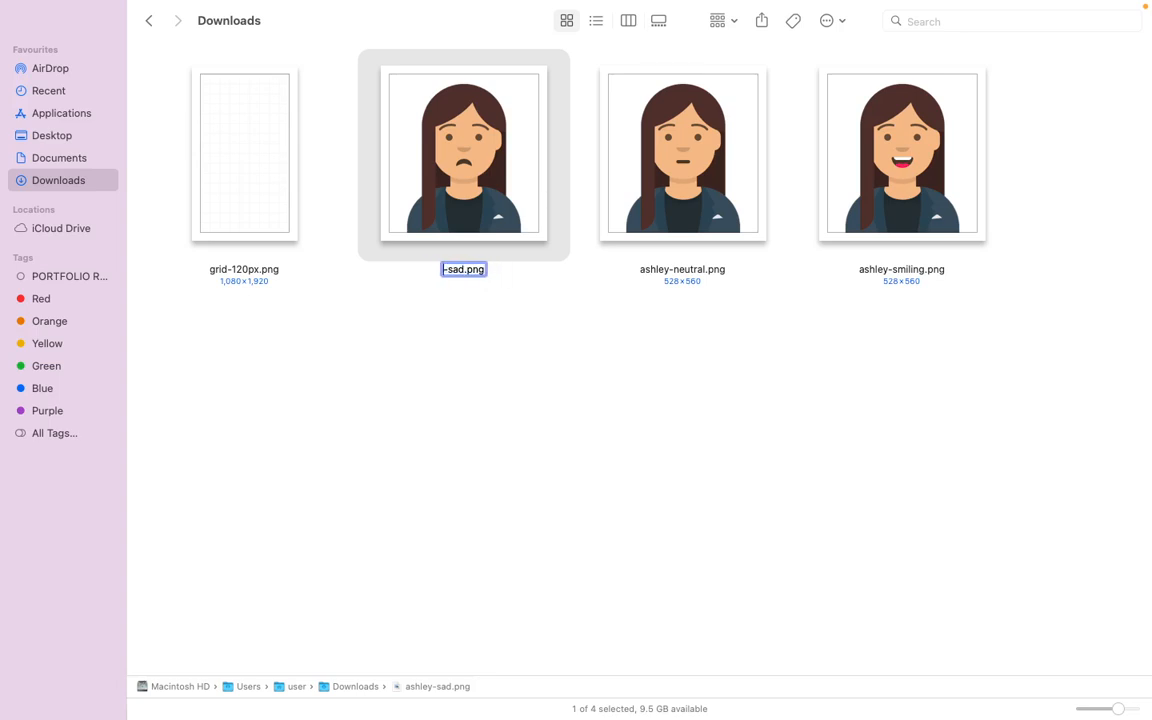
text(al)
key(Right)
text(ex)
key(Return)
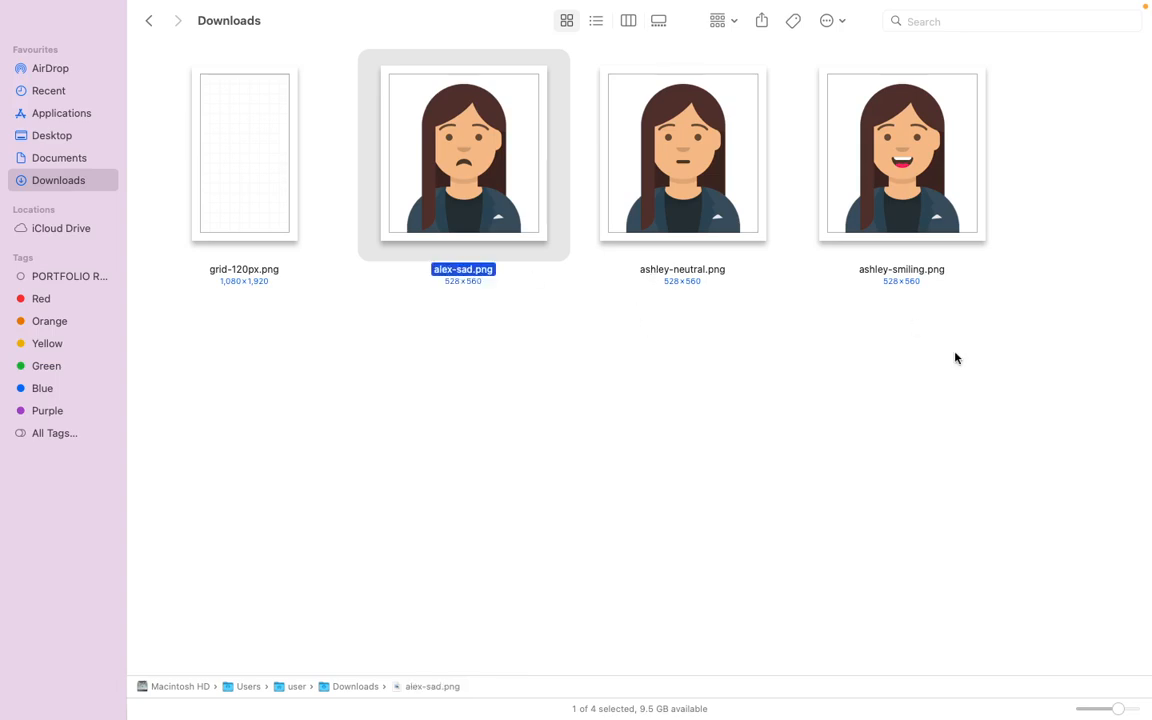
Delete the three existing avatar images from Downloads, keeping grid-120px.png, and return to the Avataaars Generator
drag(955, 358, 515, 179)
key(super+BackSpace)
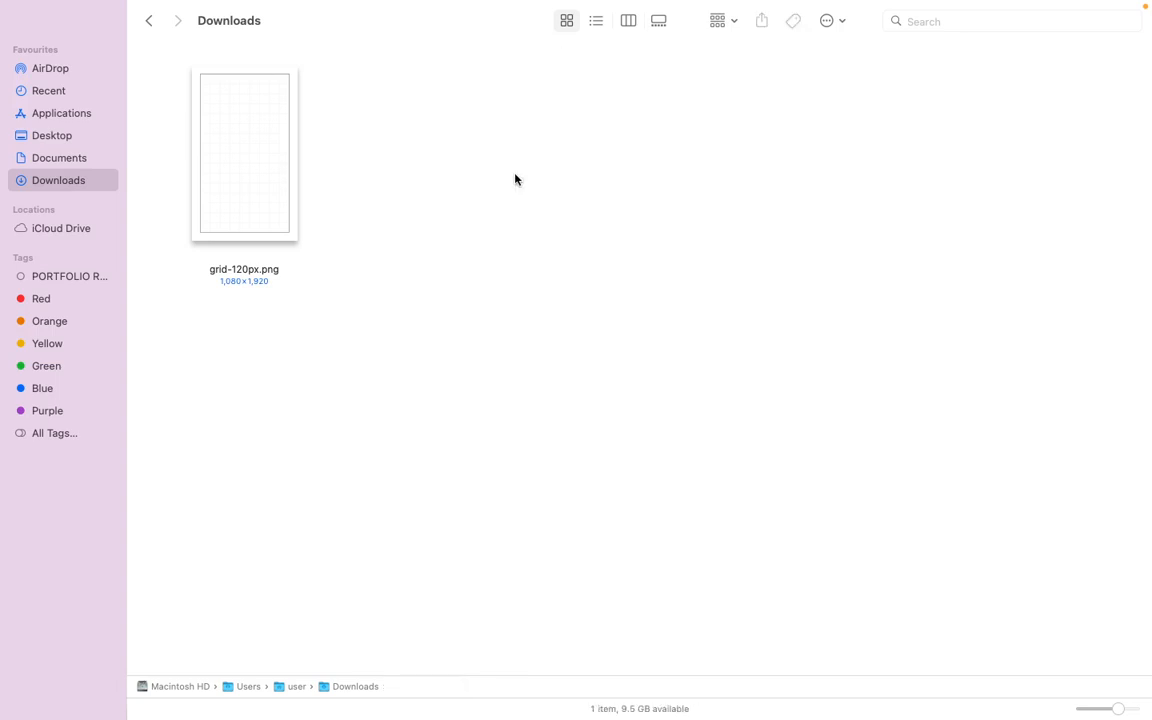
key(super+Tab)
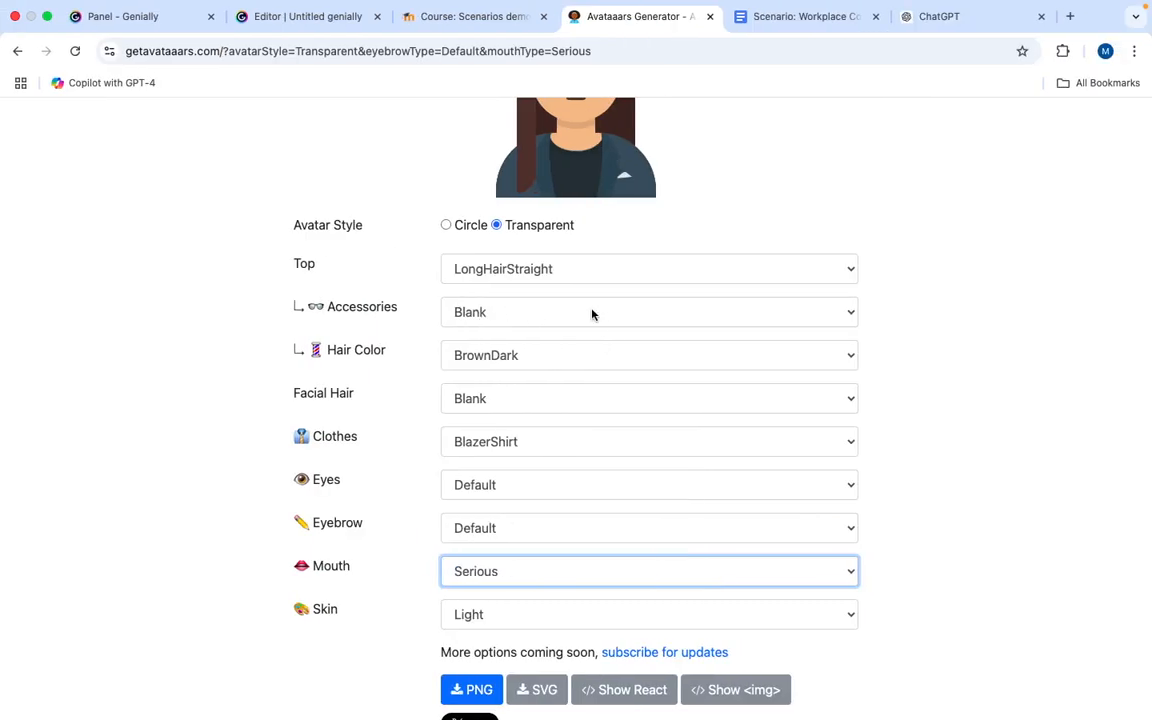
Download the neutral, transparent avatar as a PNG
scroll(591, 314, up, 3)
scroll(592, 321, down, 3)
click(478, 697)
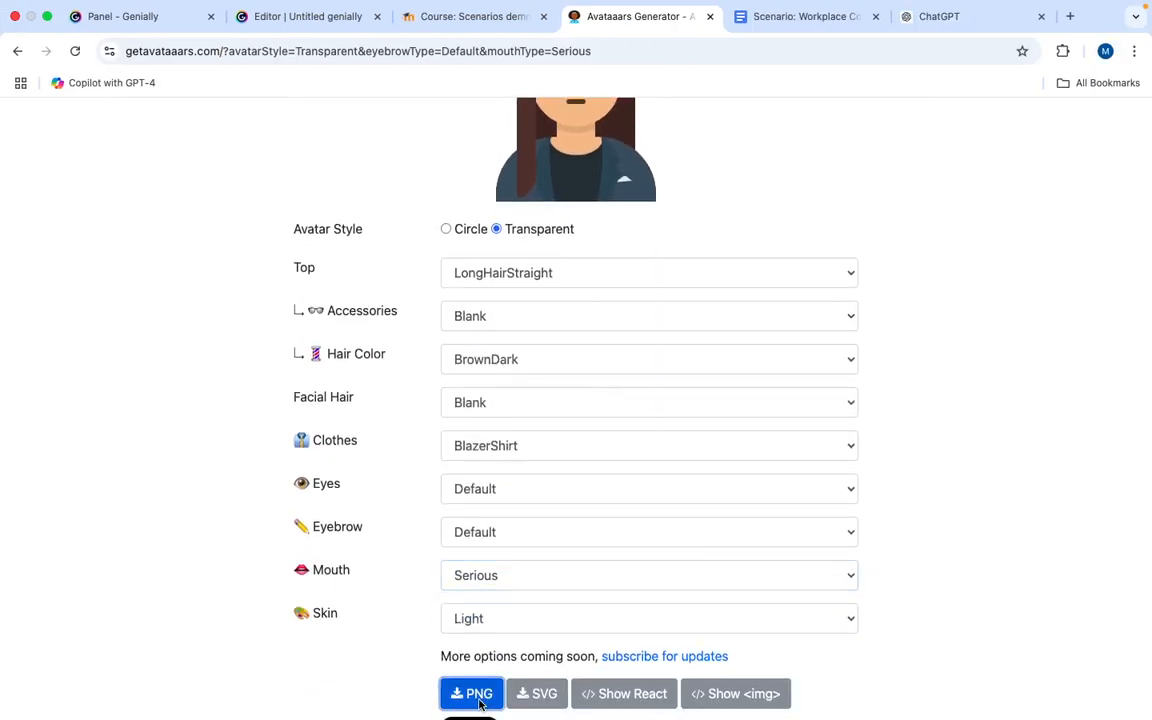
Switch to Finder and rename the downloaded avataaars.png as alex-neutral.png
key(super+Tab)
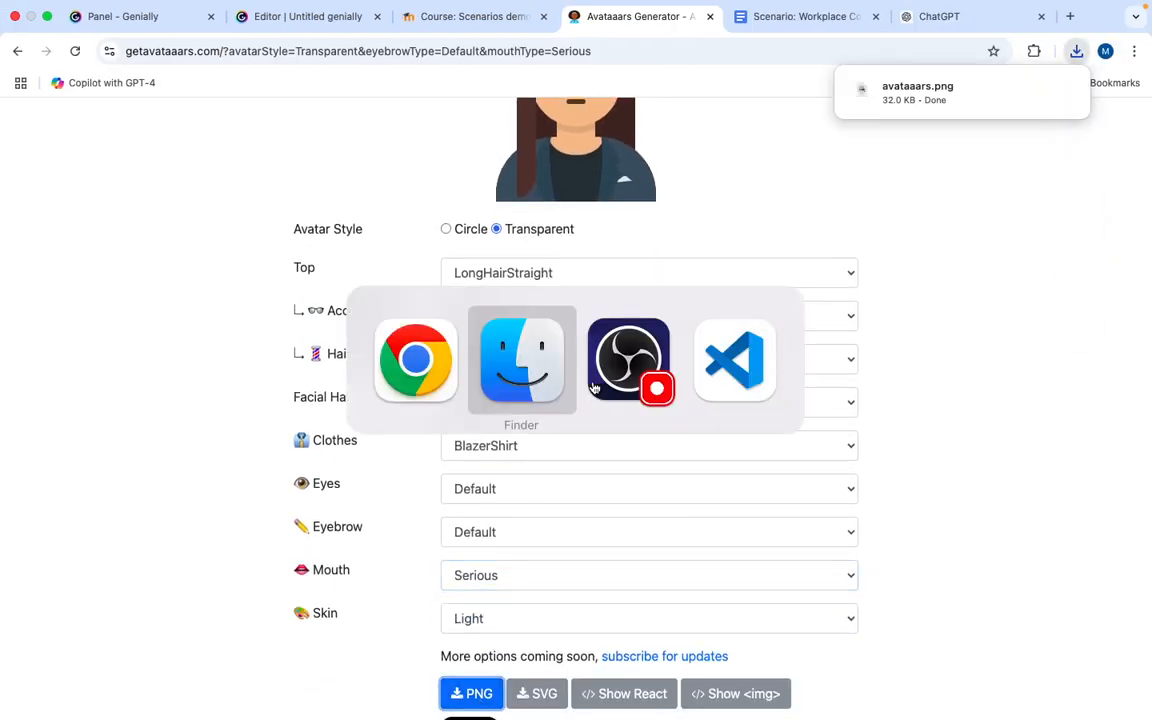
click(450, 270)
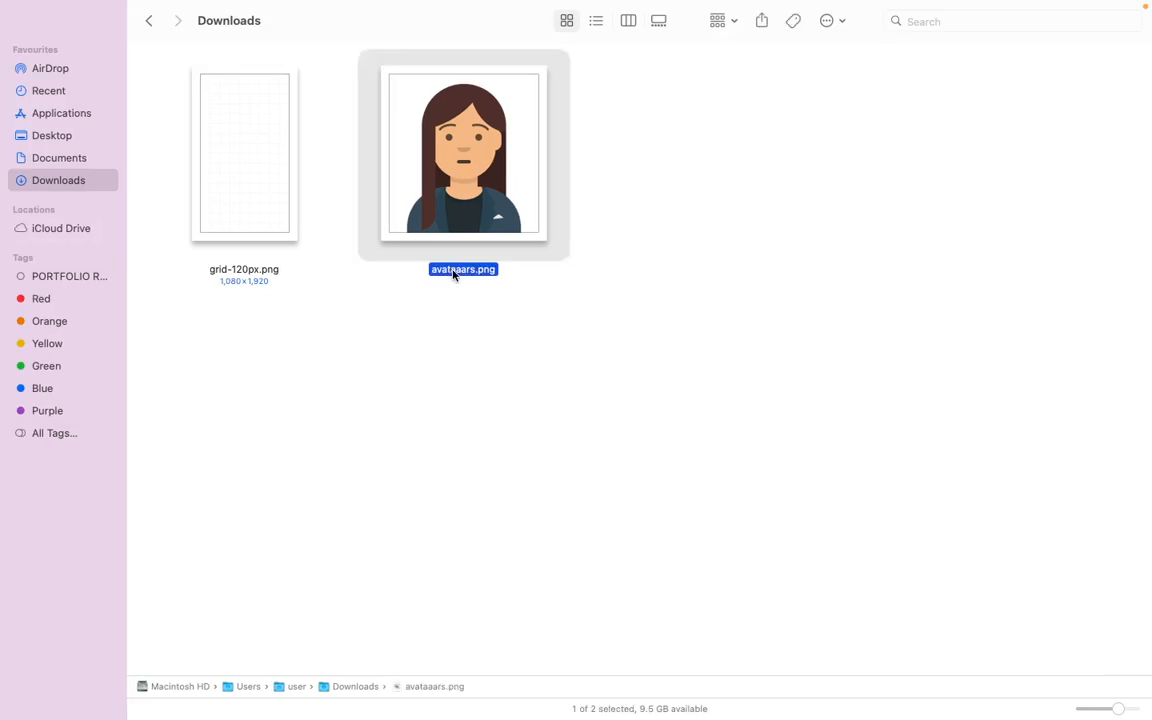
key(Return)
text(alex-r)
text(eutral)
key(Return)
Return to the Avataaars Generator, set Mouth to Smile and download the smiling avatar as a PNG
key(super+Tab)
scroll(575, 445, down, 1)
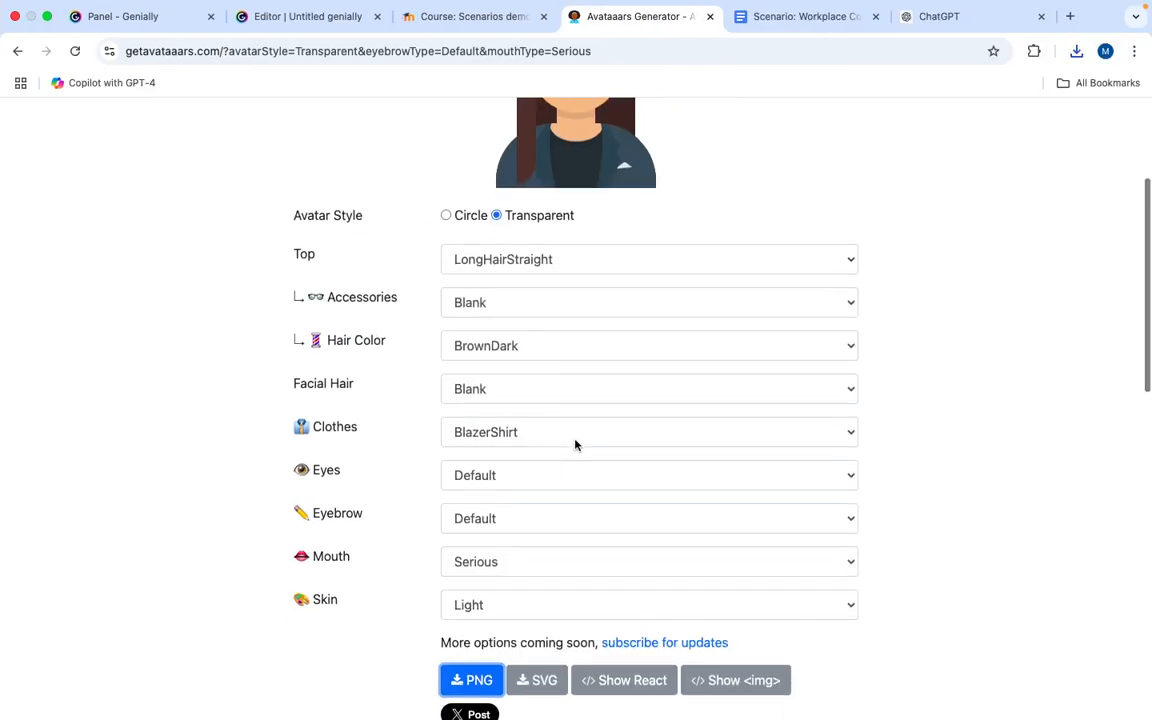
scroll(575, 445, up, 2)
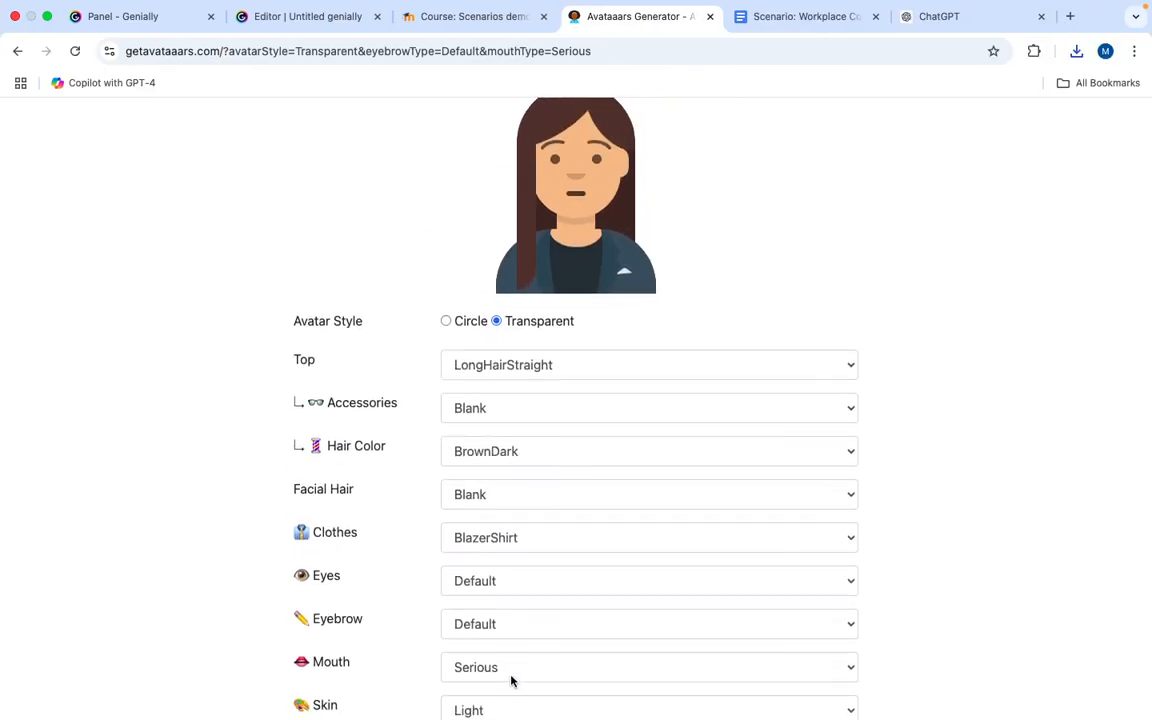
click(511, 678)
scroll(517, 661, down, 2)
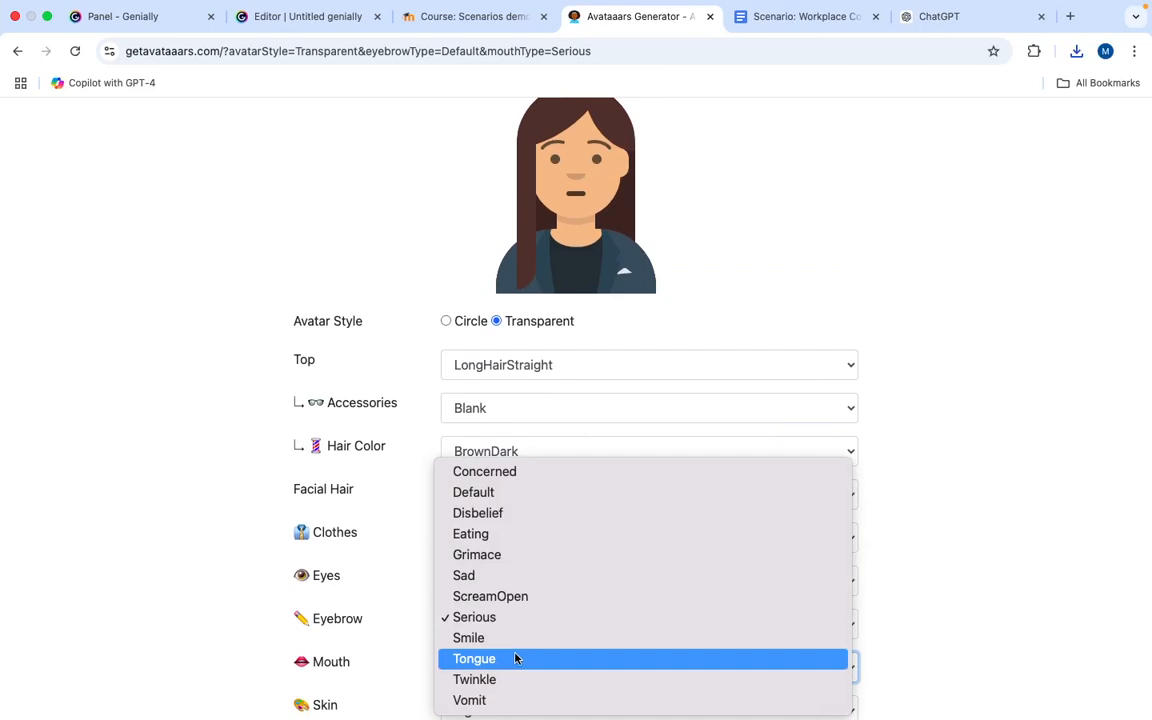
click(514, 634)
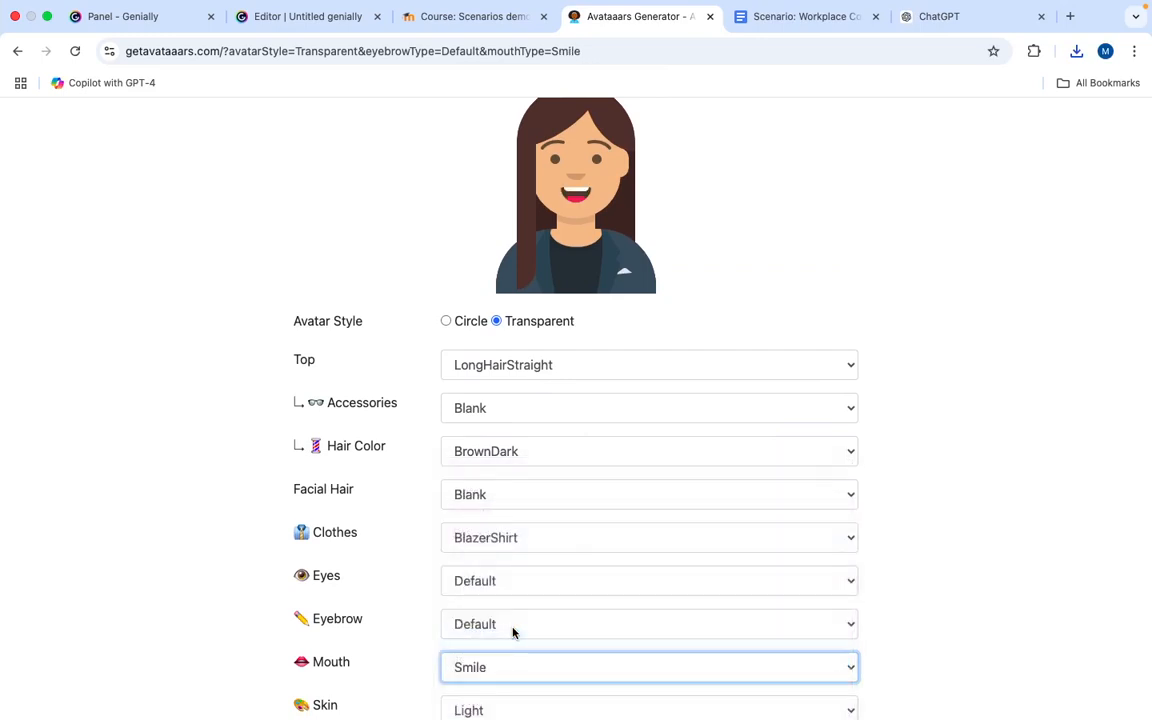
scroll(513, 632, down, 2)
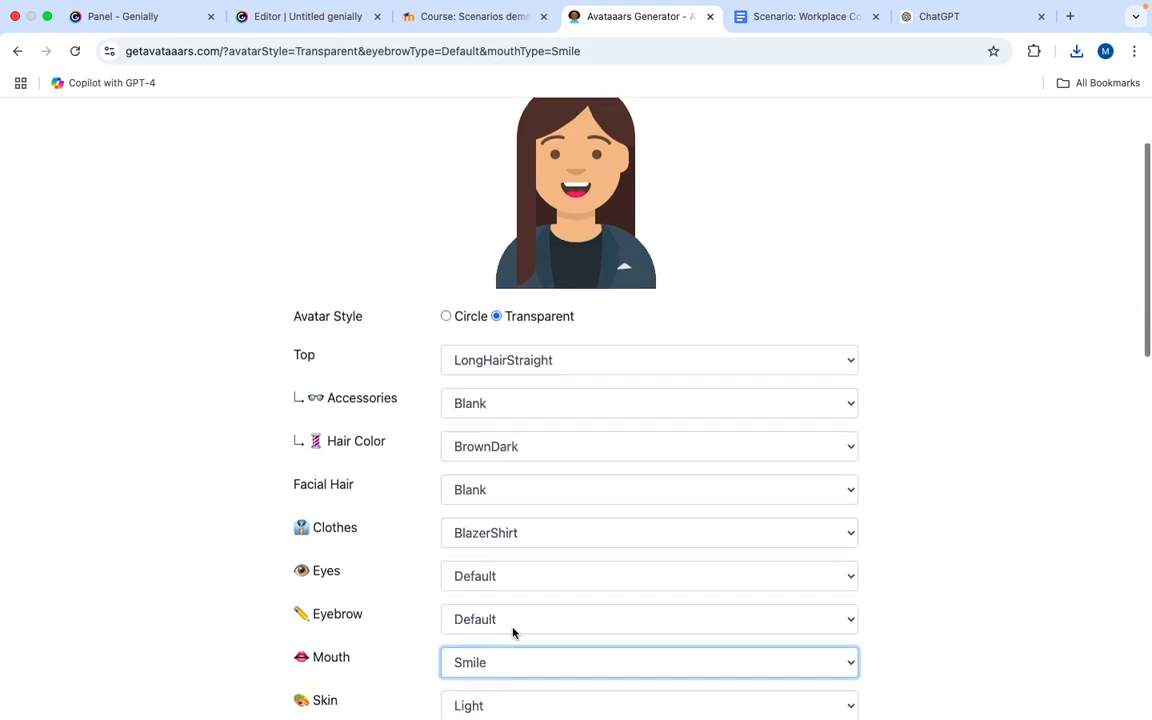
scroll(513, 632, down, 2)
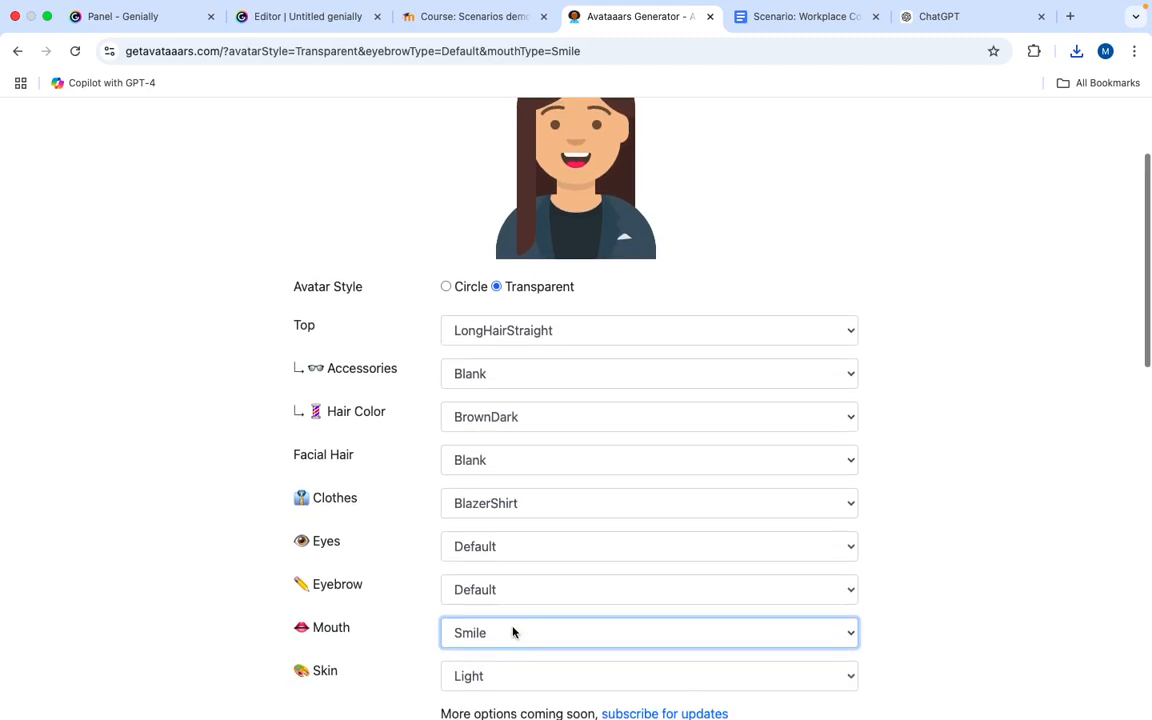
click(470, 669)
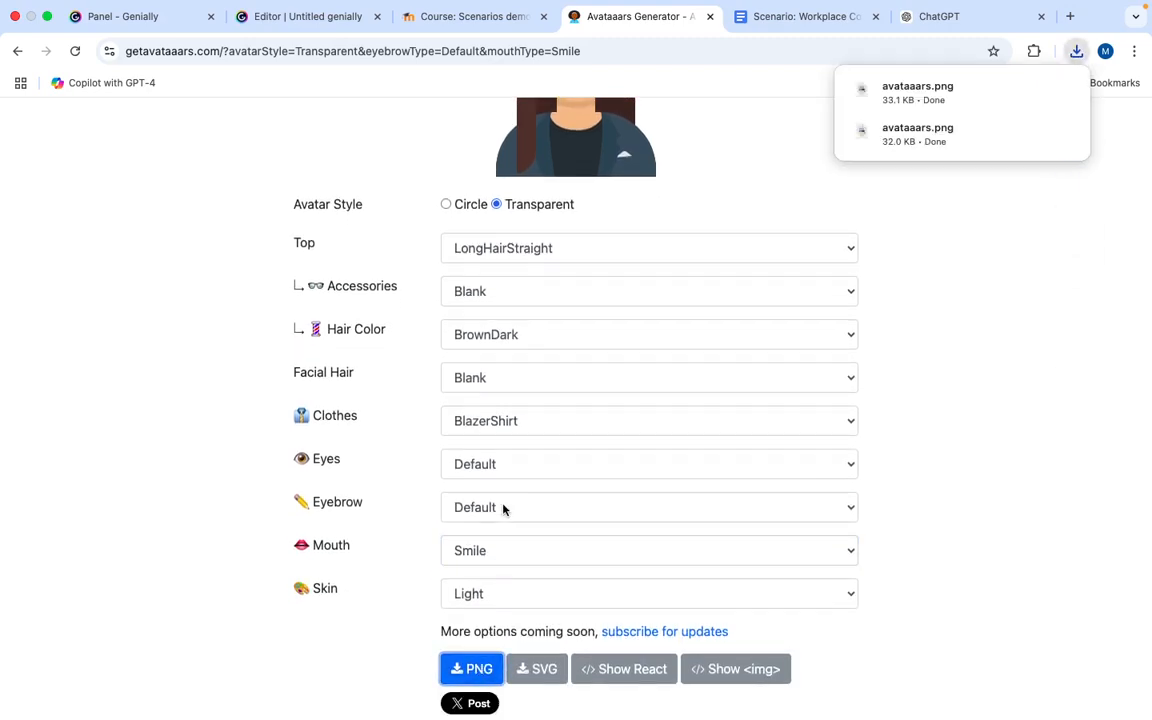
Switch to Finder and rename the downloaded smiling avatar image as alex-happy
key(super+Tab)
click(665, 269)
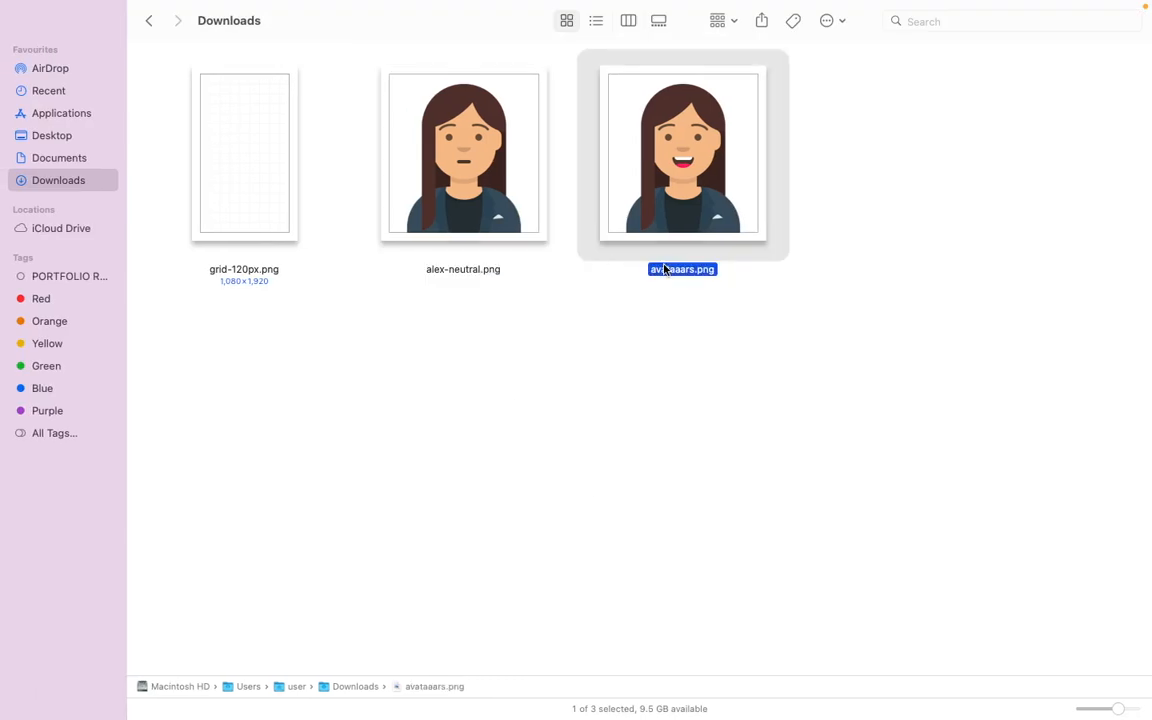
click(667, 269)
text(alex-happy)
key(Return)
click(667, 474)
Return to the Avataaars Generator and set the avatar's Mouth to Sad
key(ctrl+Right)
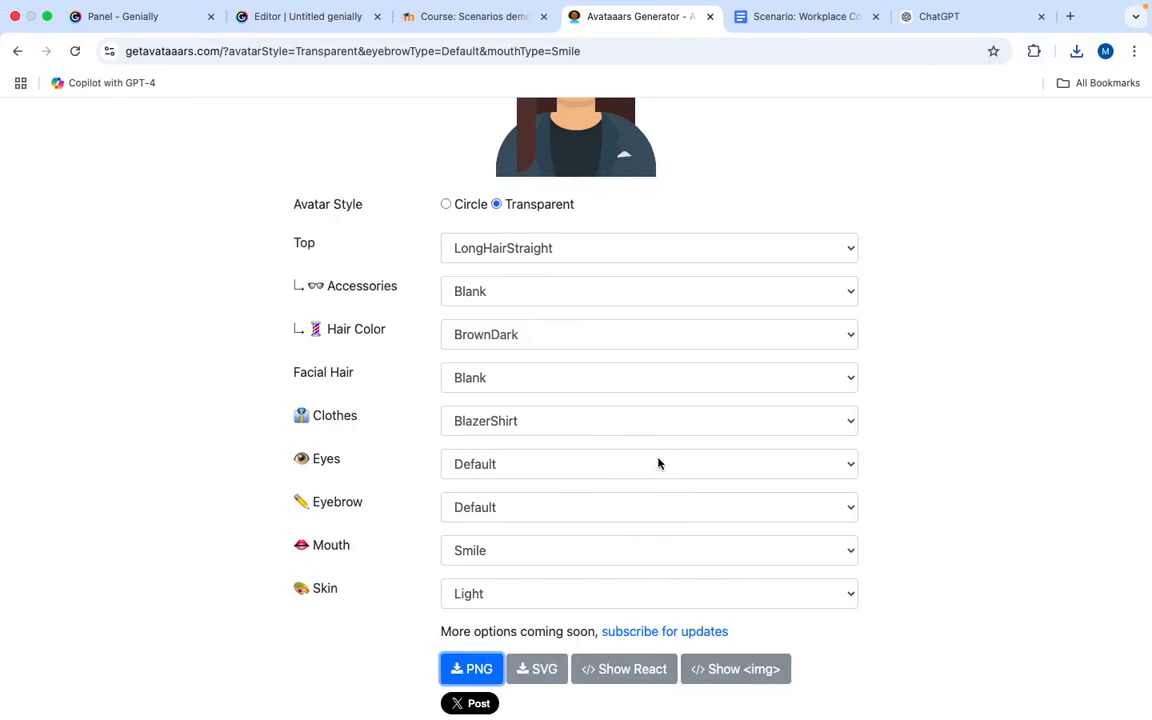
scroll(640, 460, up, 3)
scroll(600, 540, down, 1)
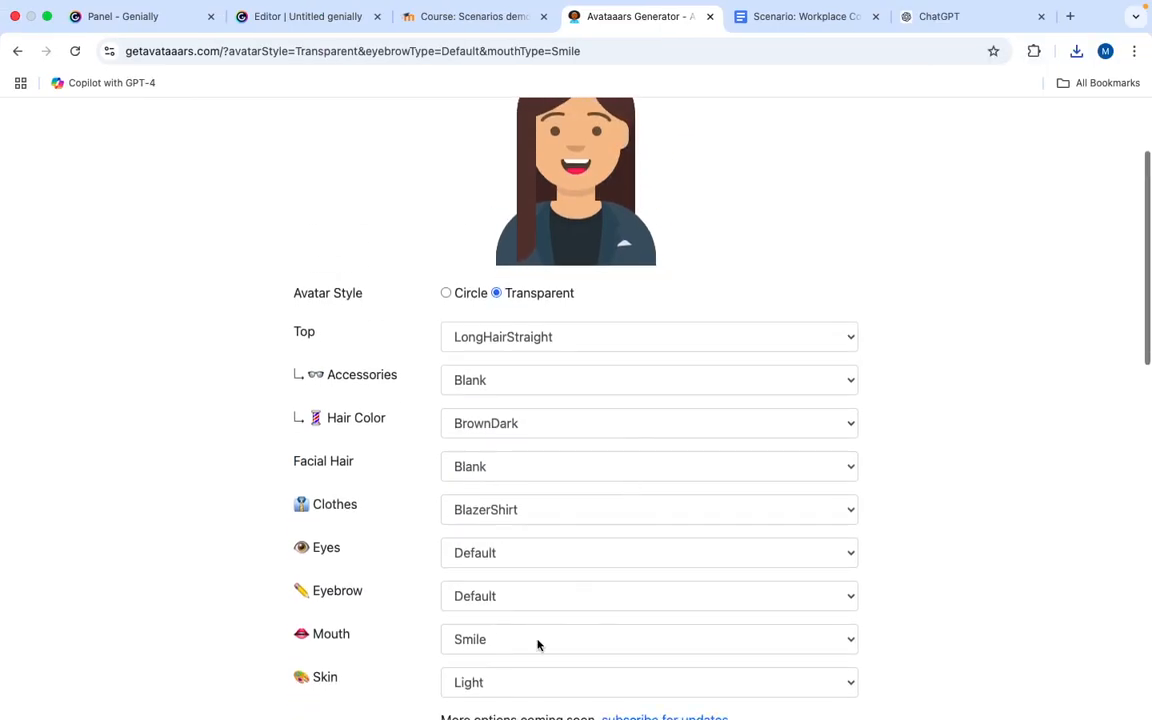
click(494, 650)
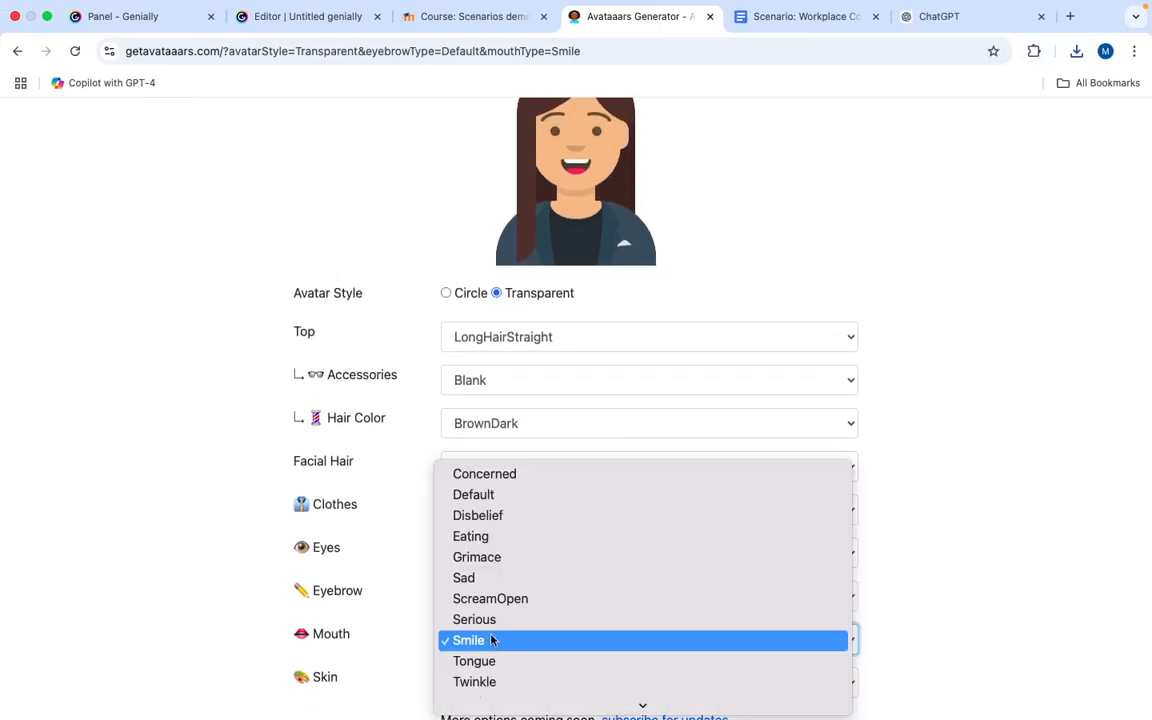
click(476, 578)
Set the avatar's Eyebrow to SadConcerned and download the sad avatar as a PNG
scroll(474, 636, up, 1)
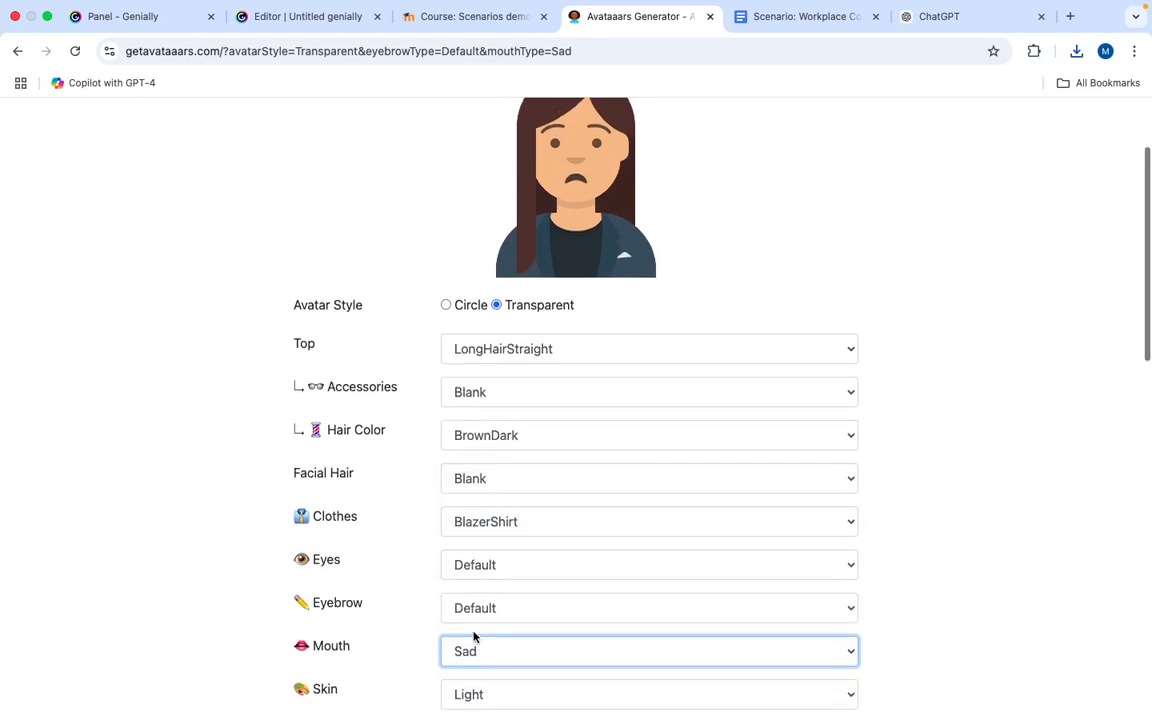
click(483, 612)
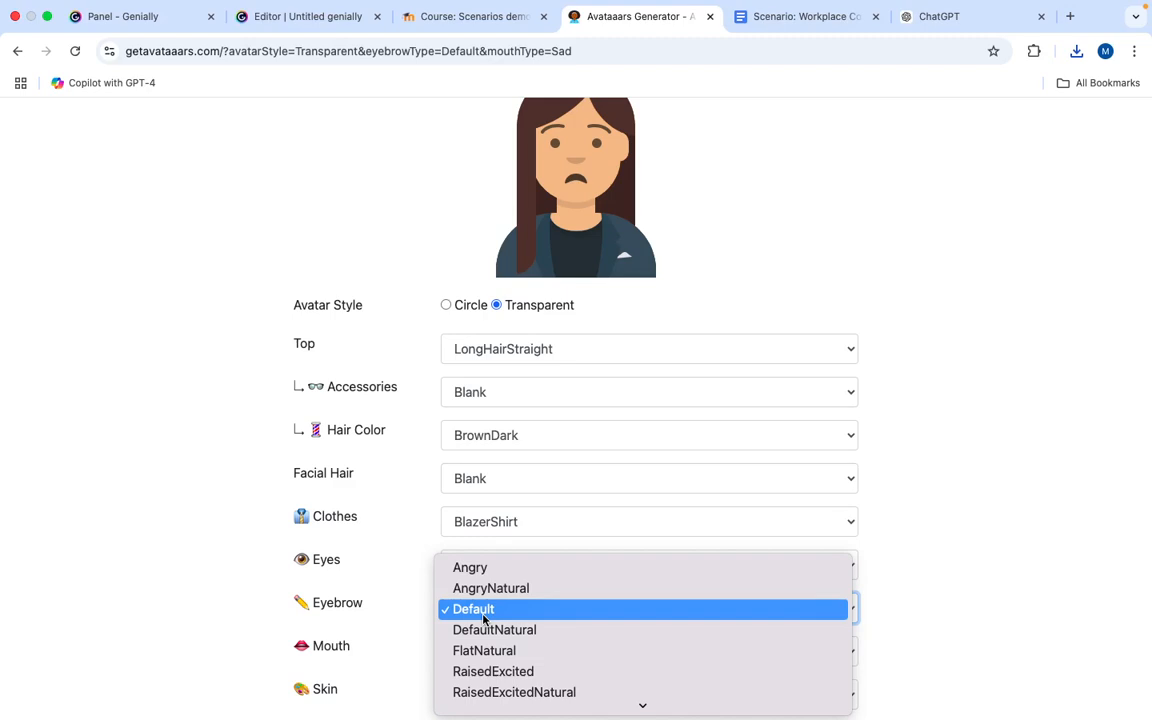
scroll(483, 619, down, 3)
click(487, 619)
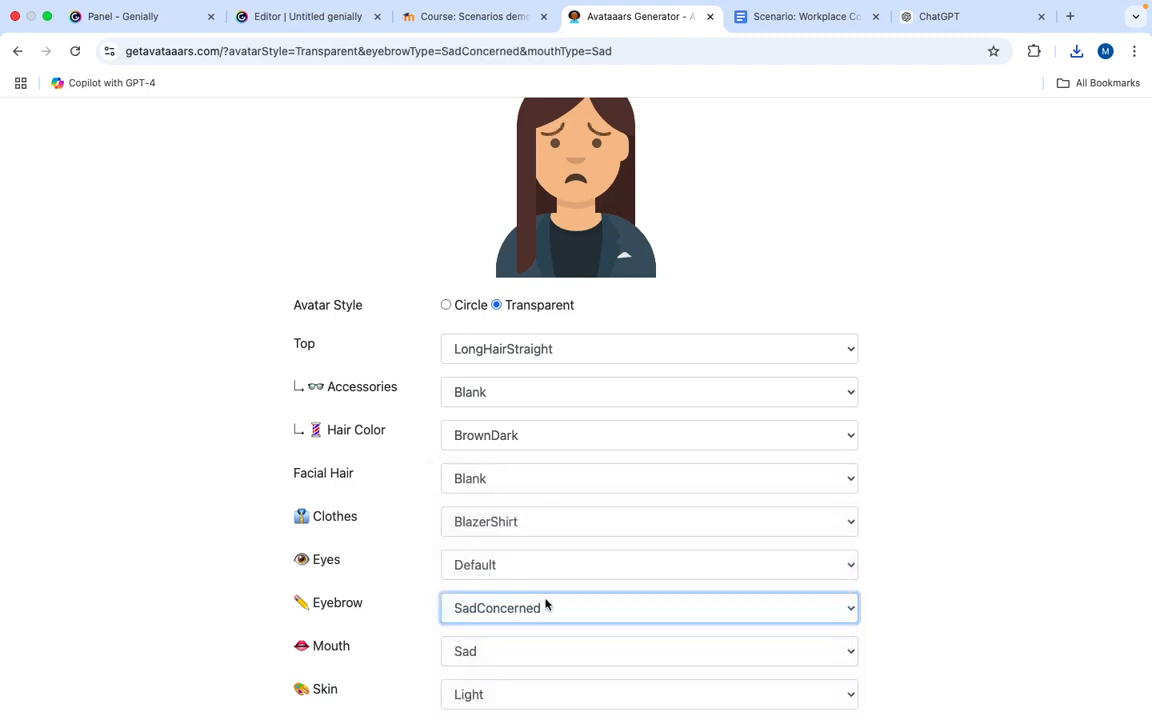
scroll(546, 605, down, 3)
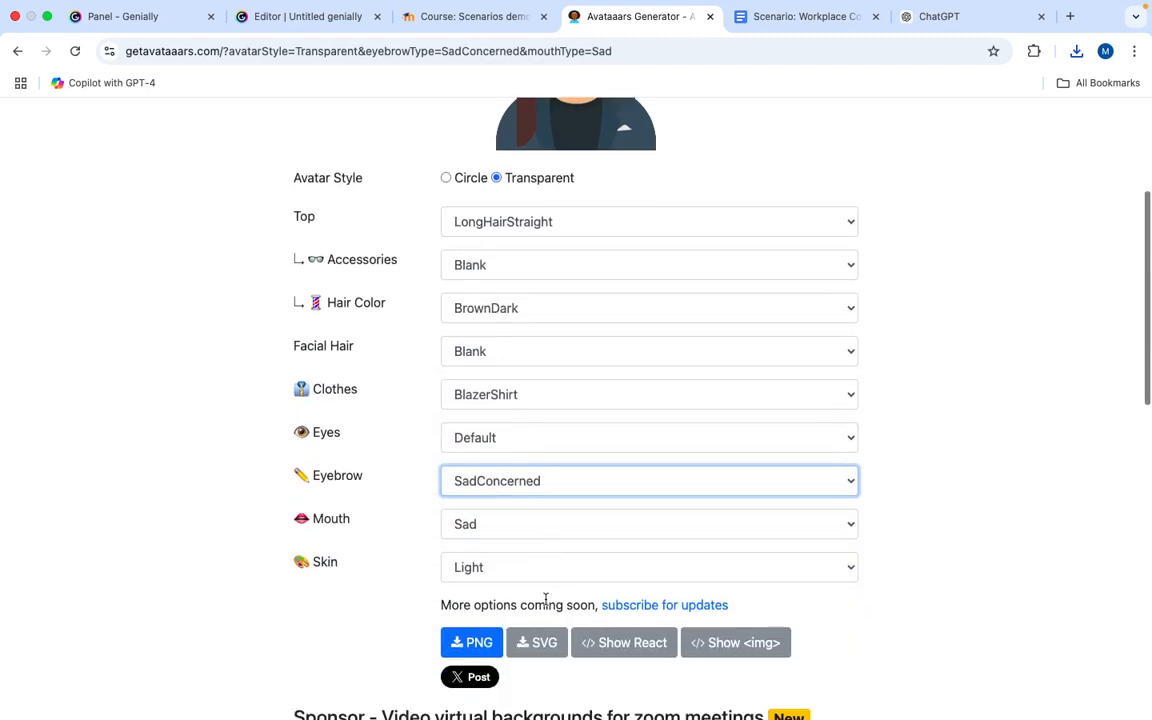
click(478, 648)
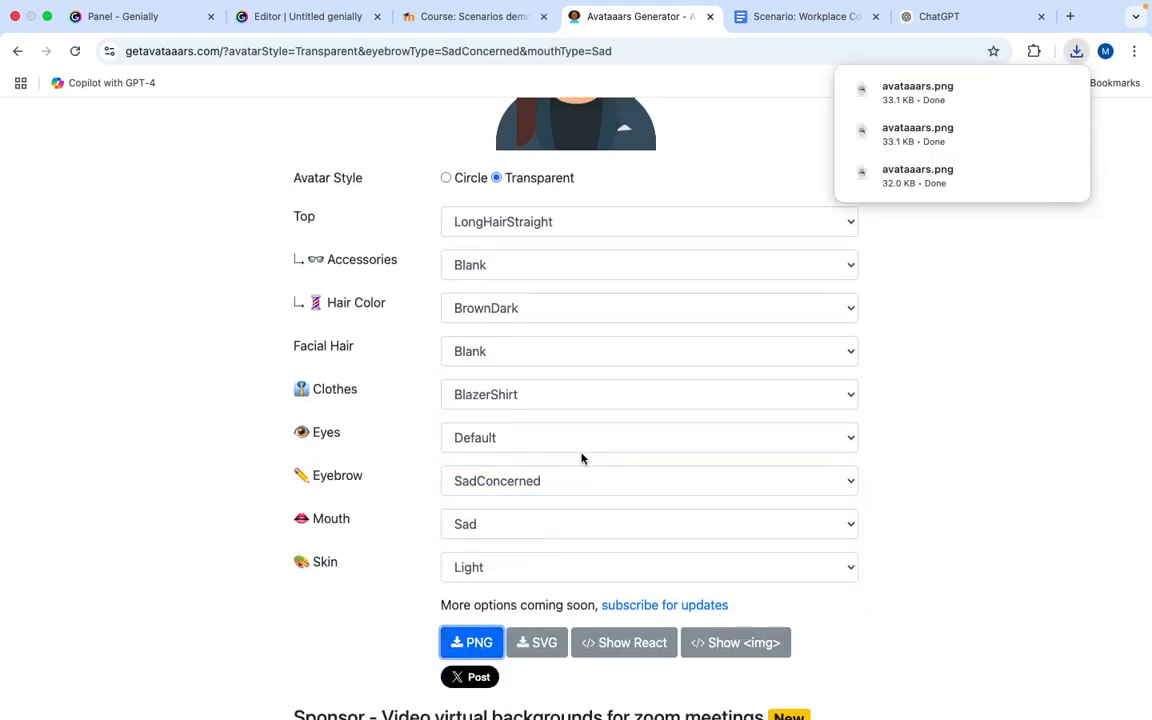
Switch to Finder and rename the downloaded sad avatar image as alex-sad
key(super+Tab)
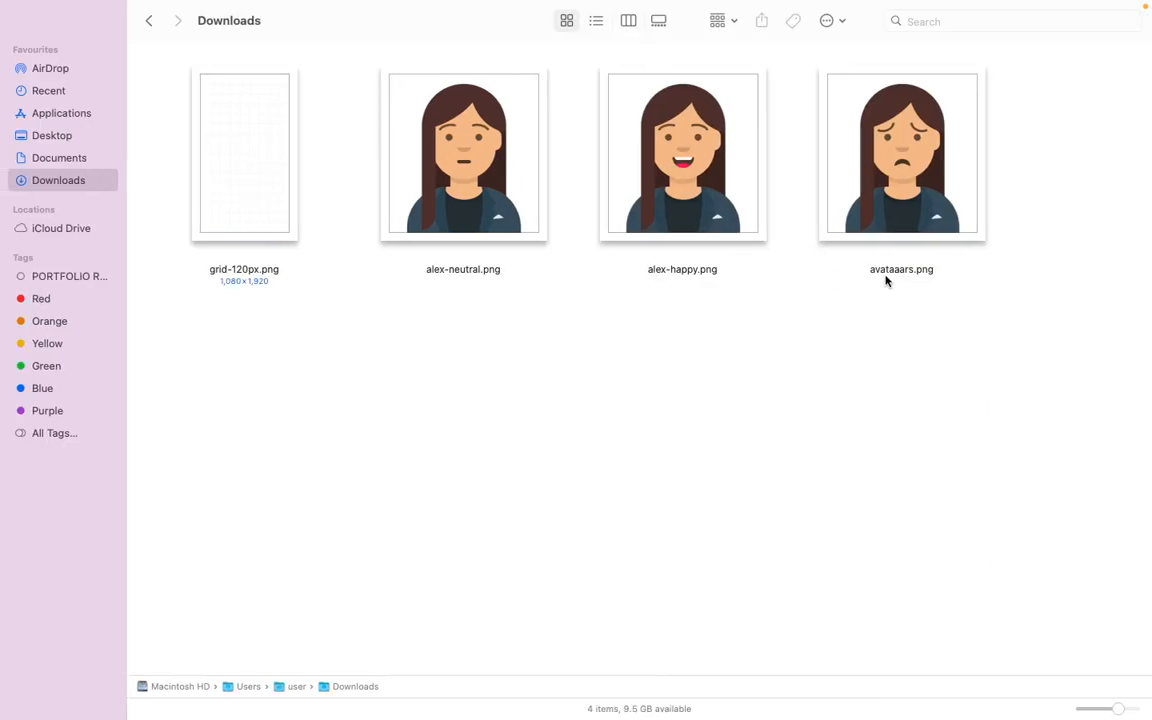
click(886, 272)
click(876, 275)
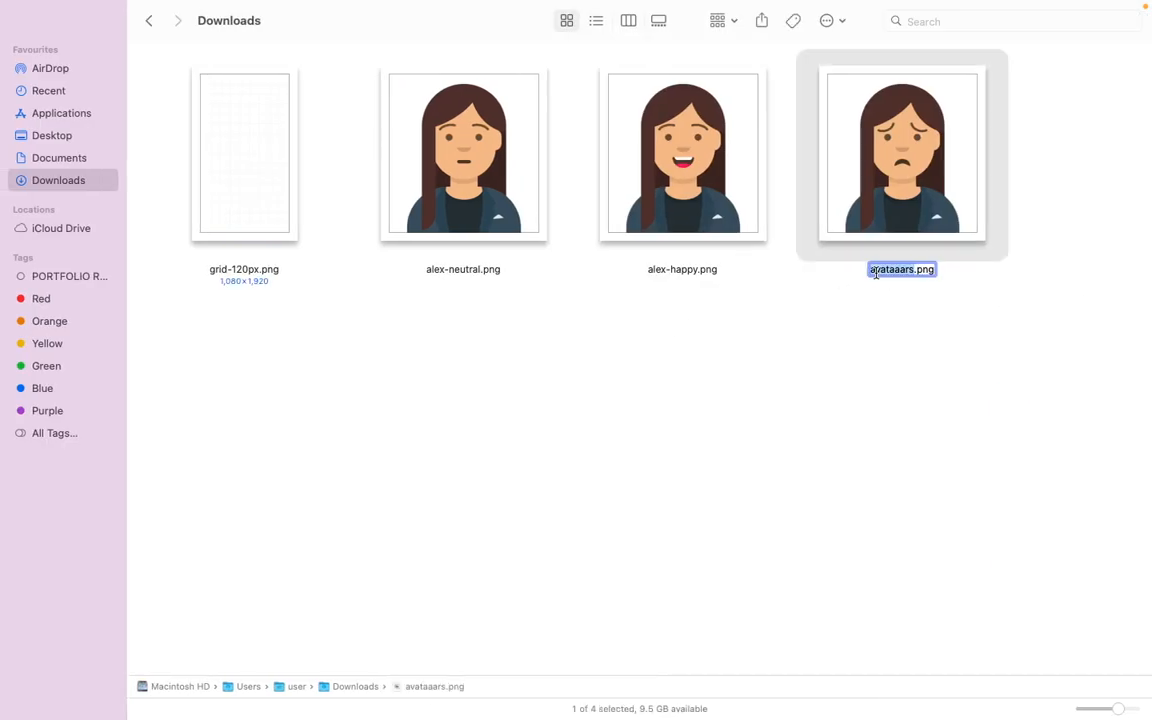
text(alex-sad)
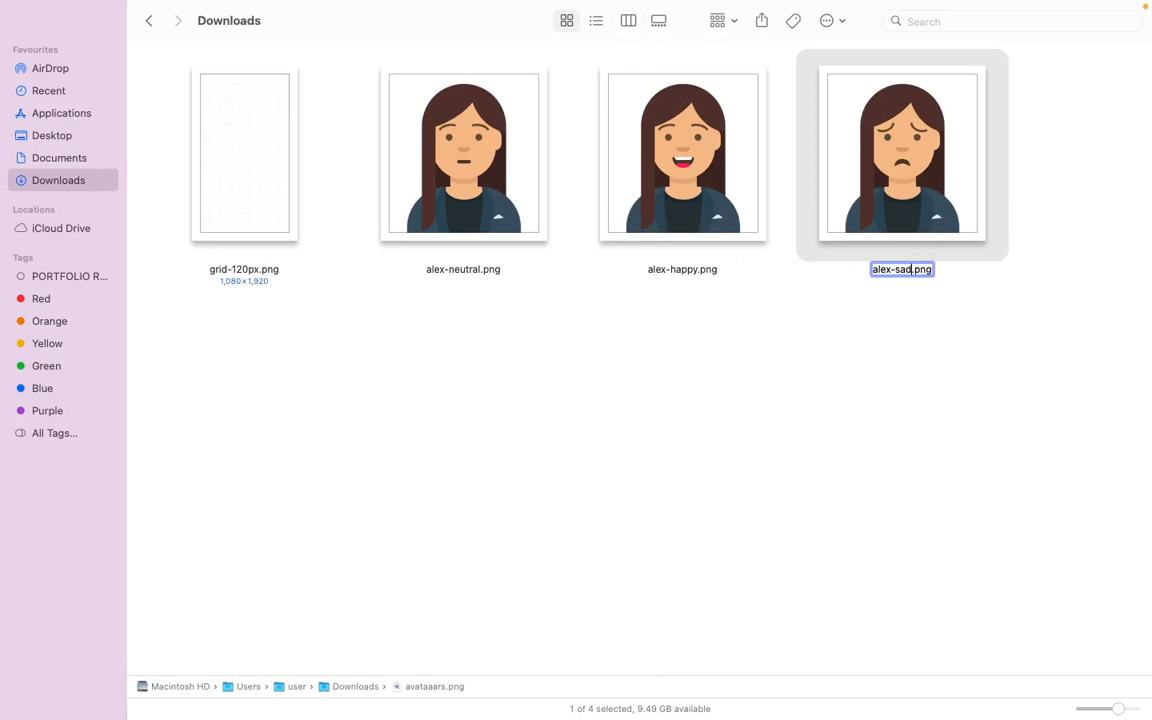
key(Return)
click(815, 411)
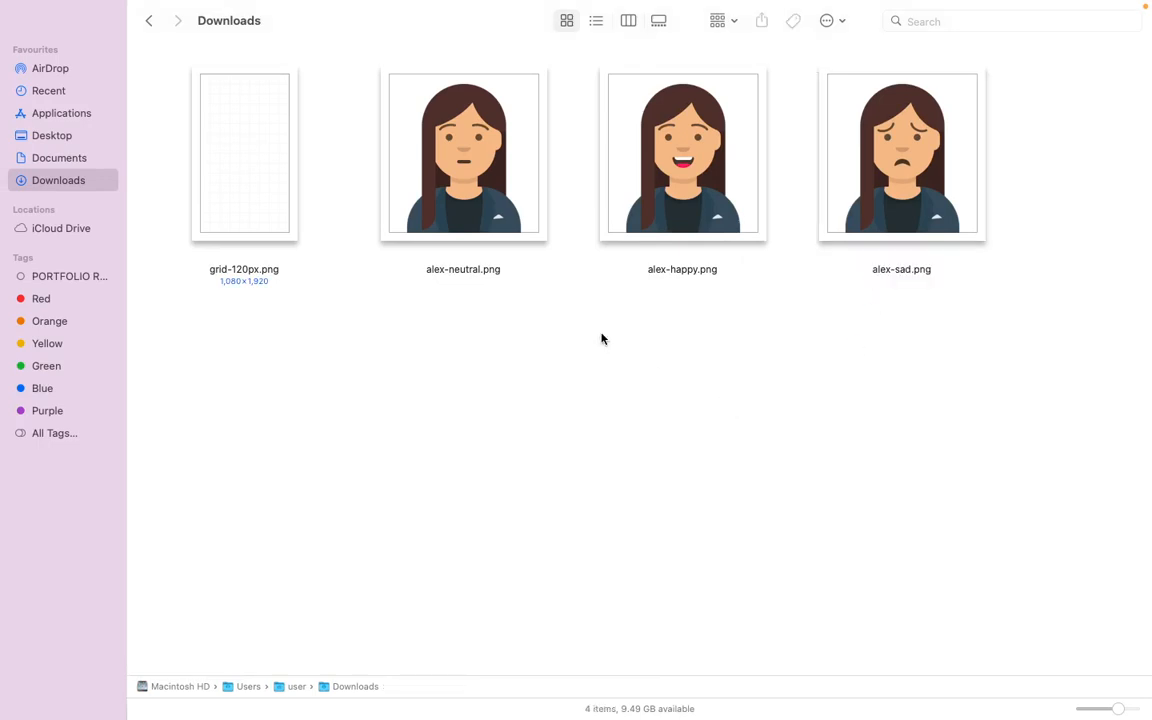
Switch to the Genially editor and upload alex-neutral.png from Downloads onto the page above the CONTINUE button
key(super+Tab)
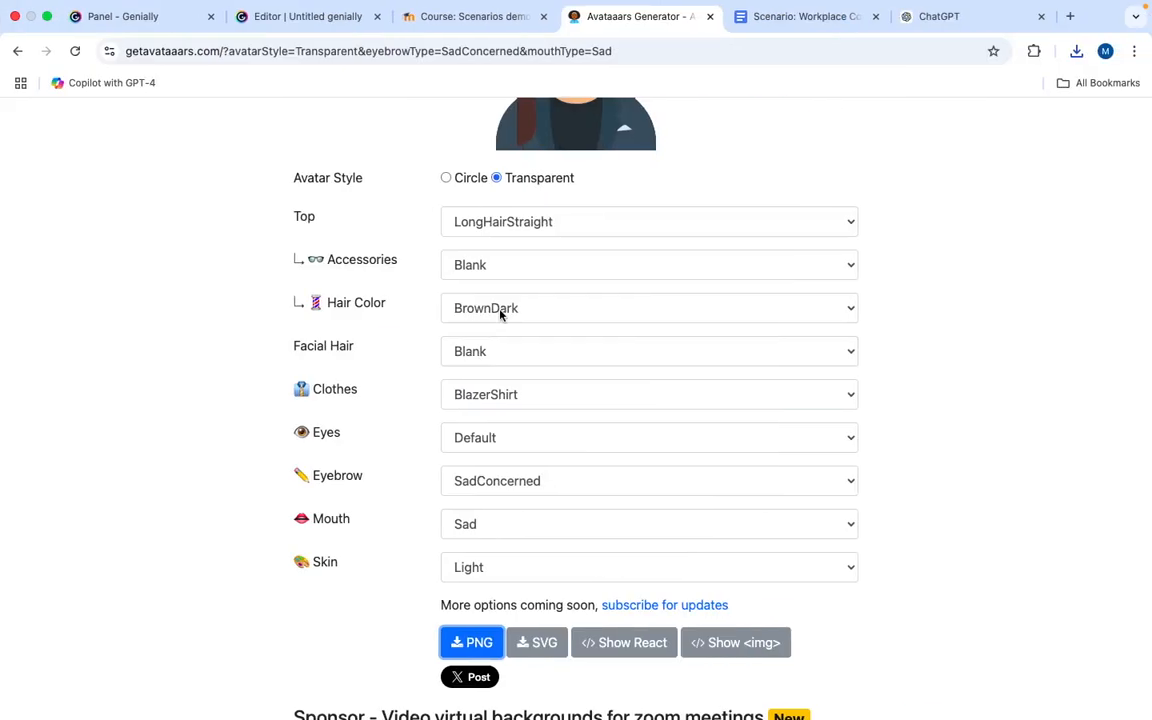
click(340, 17)
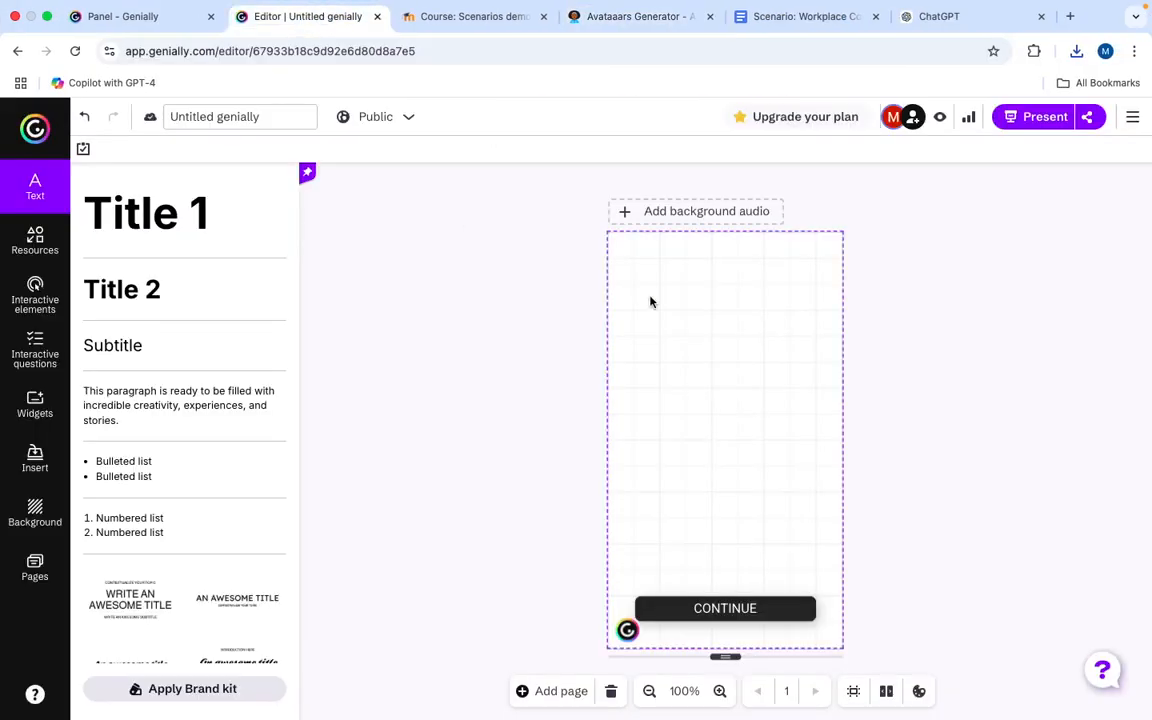
click(35, 240)
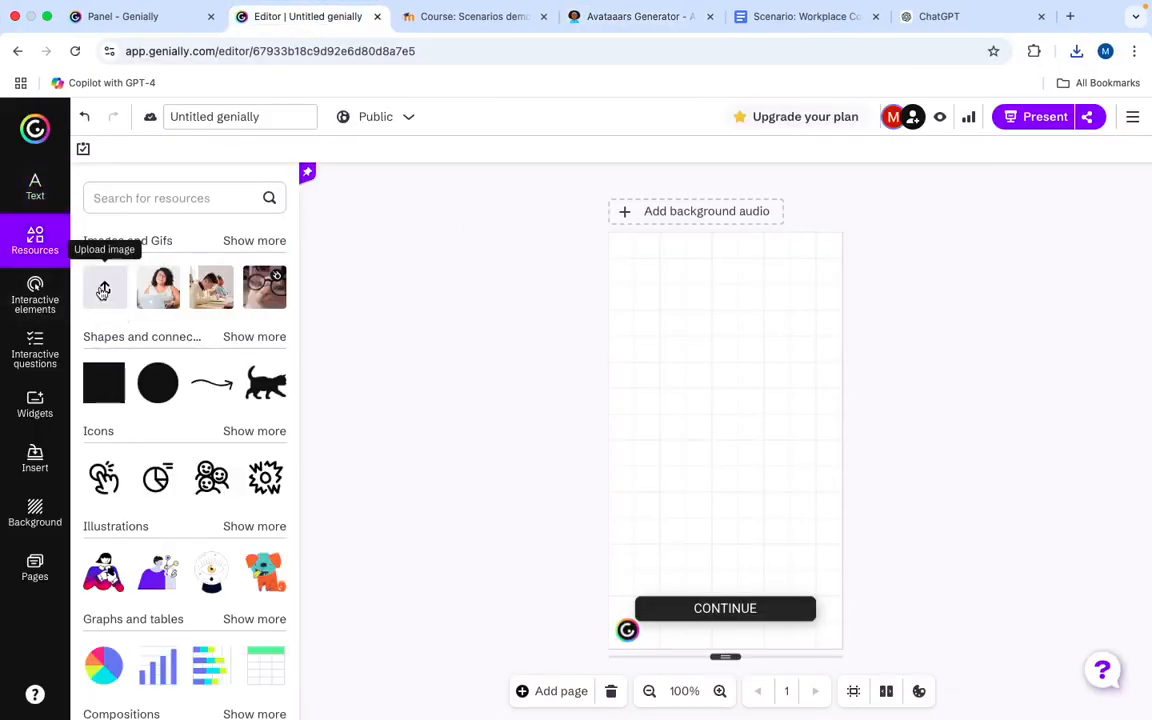
click(104, 290)
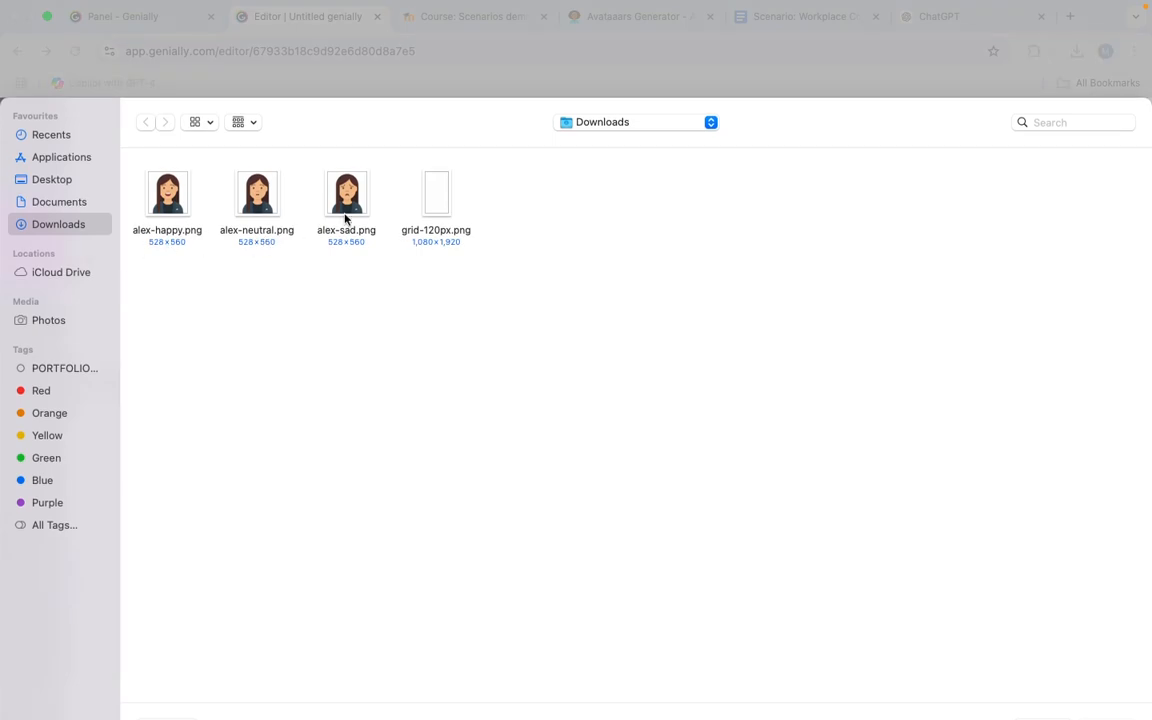
double_click(256, 193)
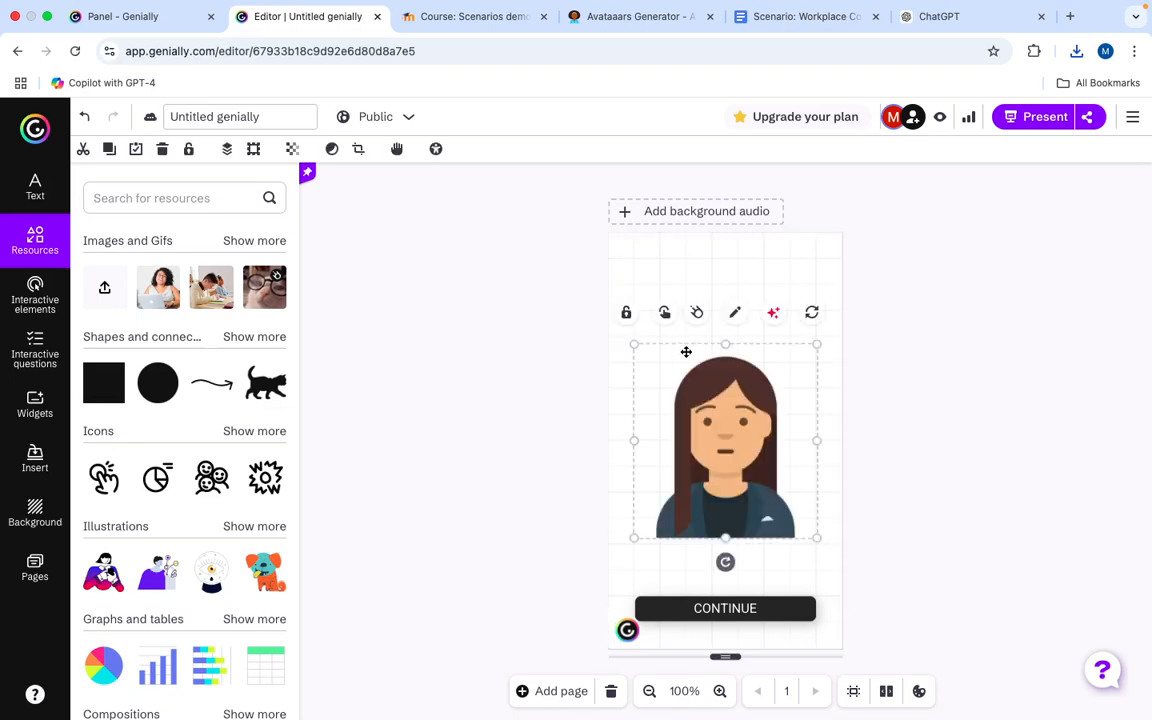
Shrink the neutral avatar to about half the page width and centre it horizontally near the page's upper edge
drag(706, 411, 709, 320)
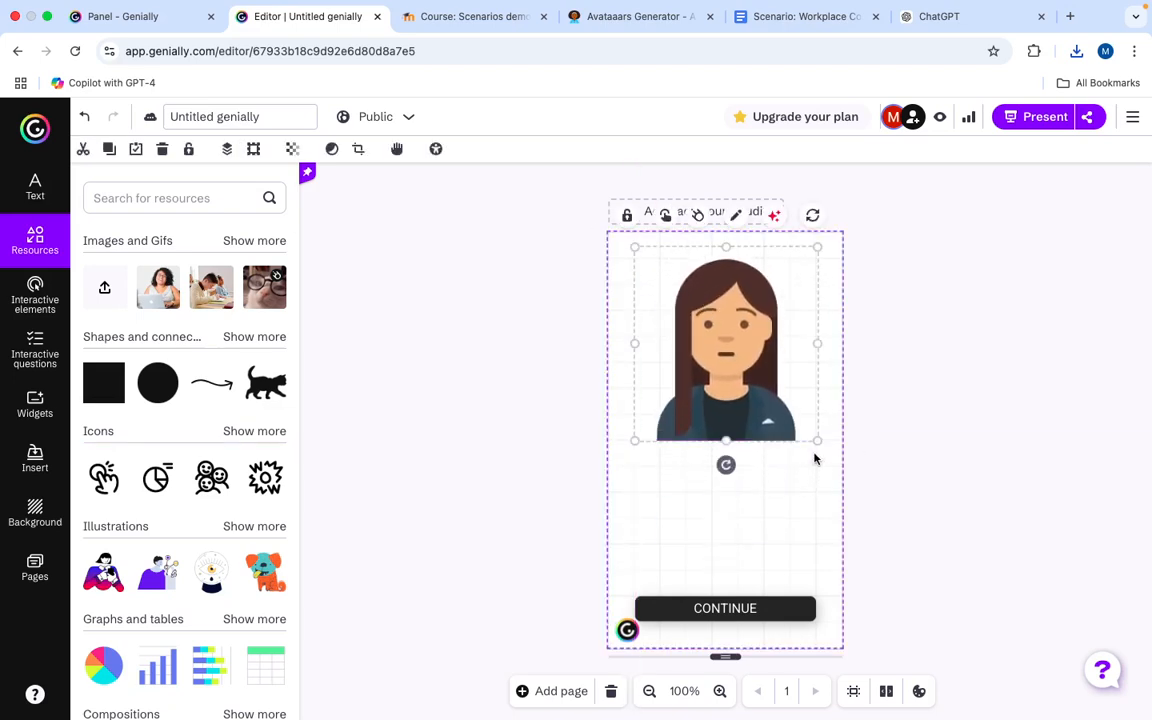
drag(818, 440, 774, 385)
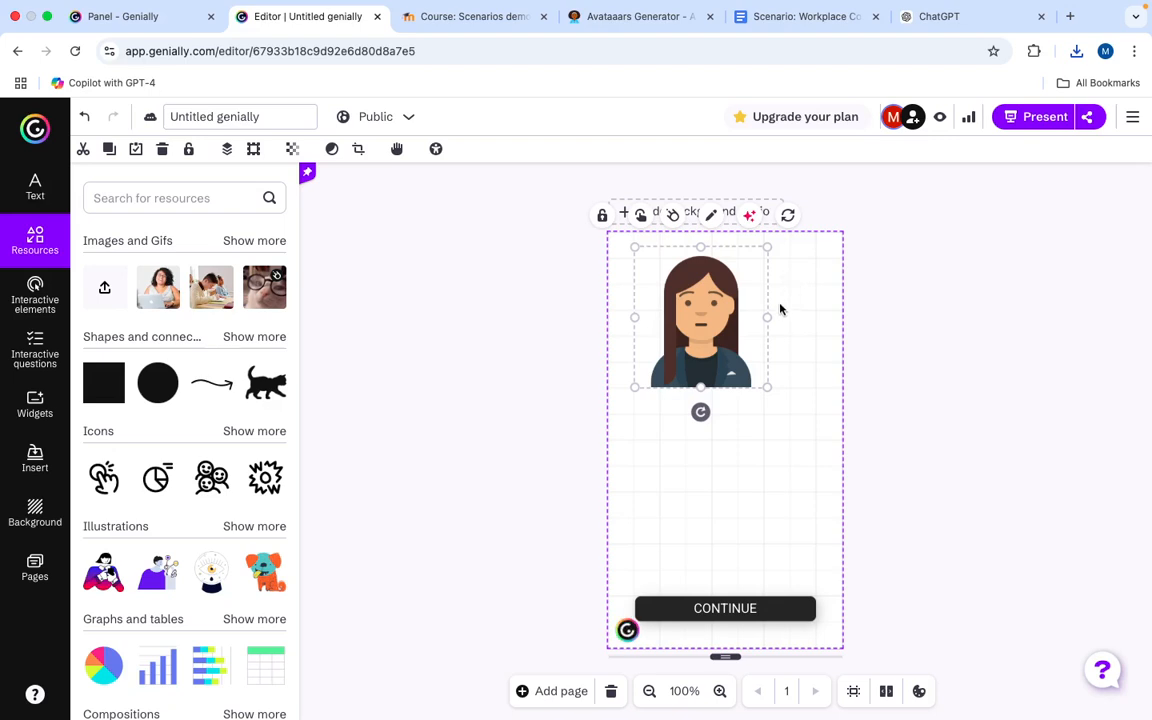
click(946, 391)
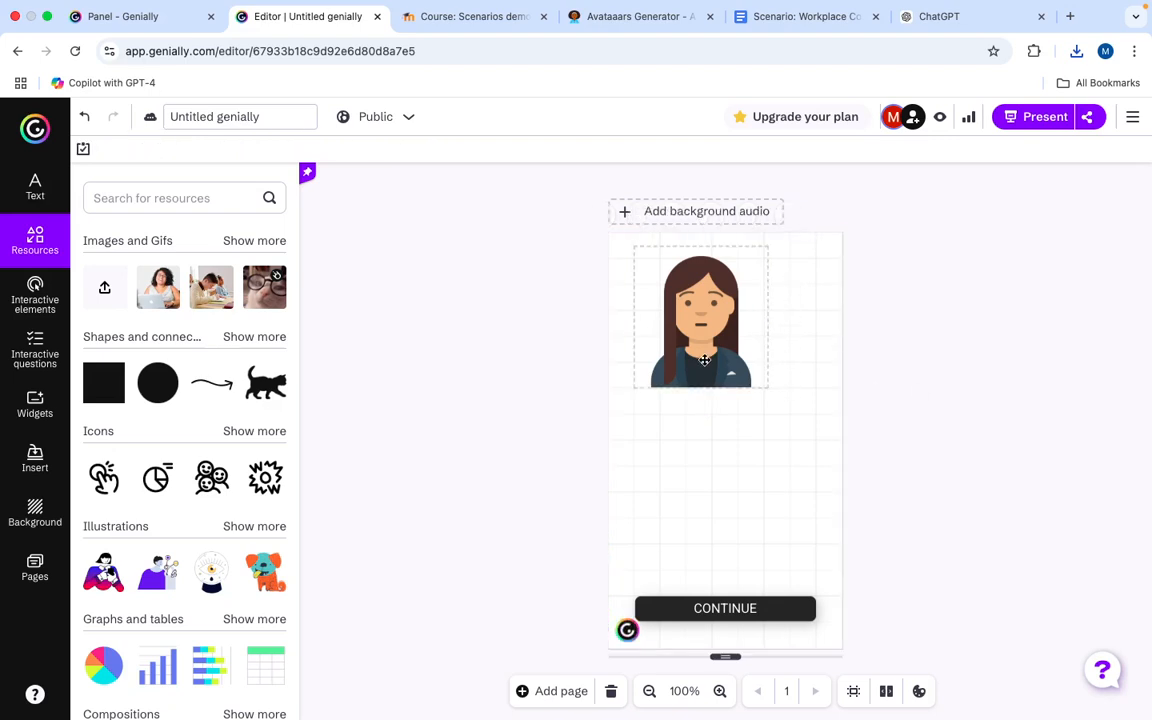
drag(720, 357, 727, 358)
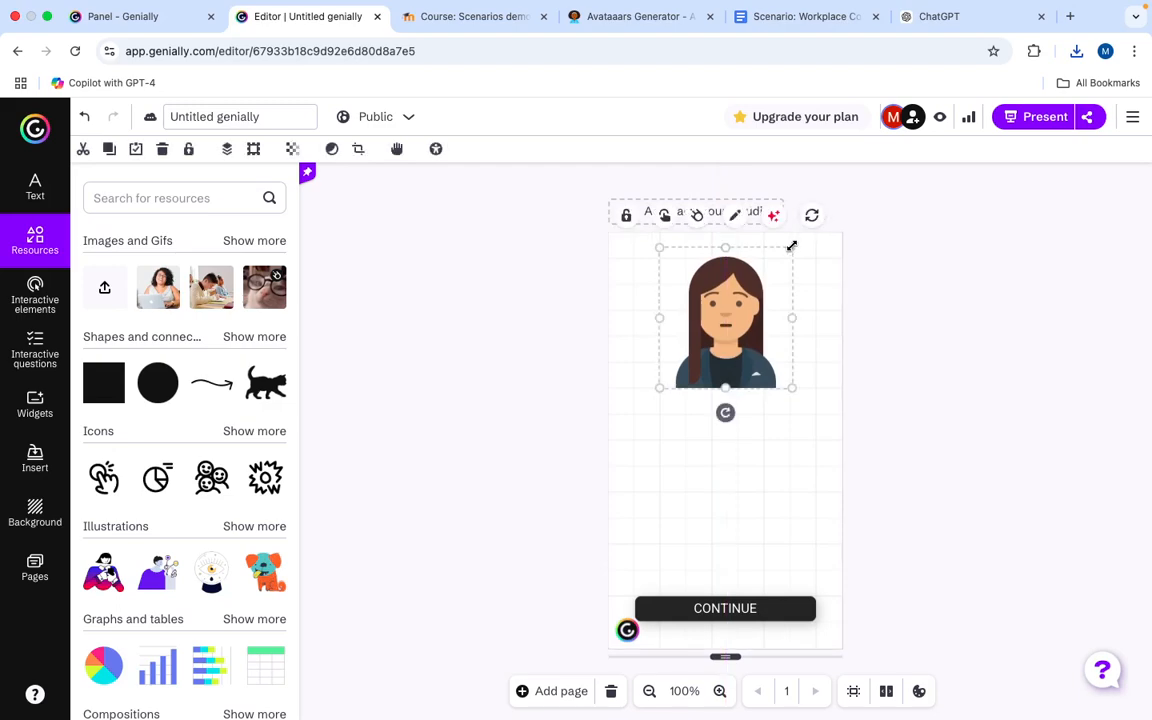
drag(792, 247, 790, 251)
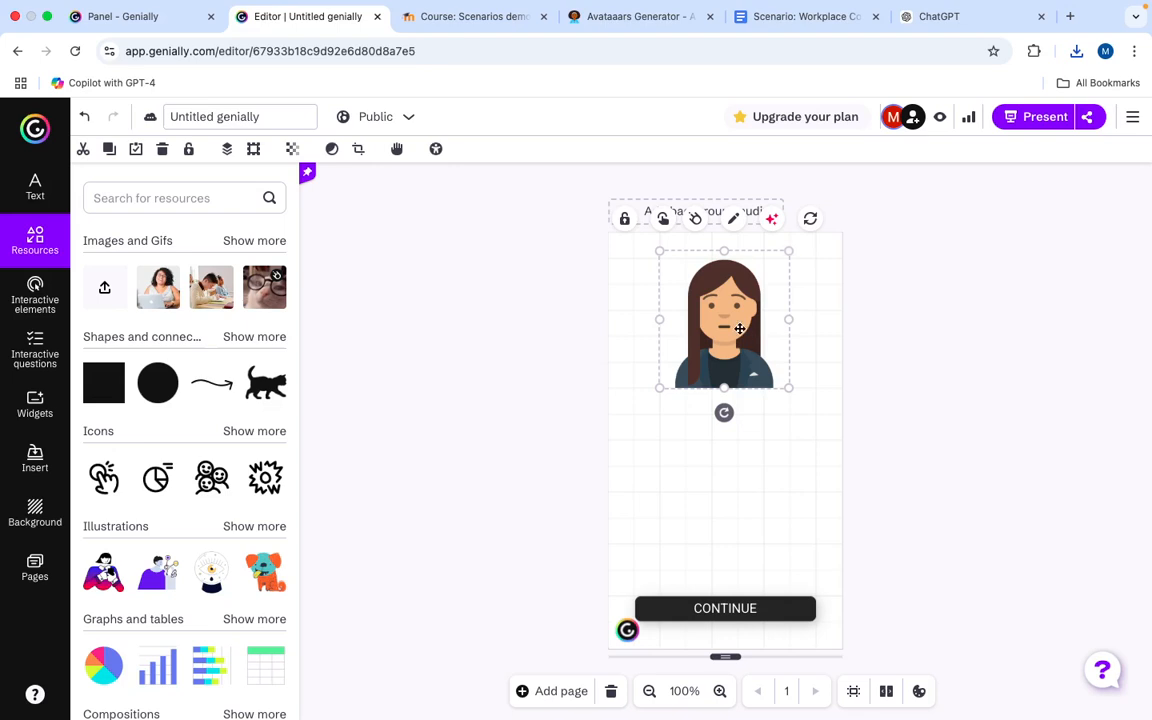
drag(740, 328, 740, 330)
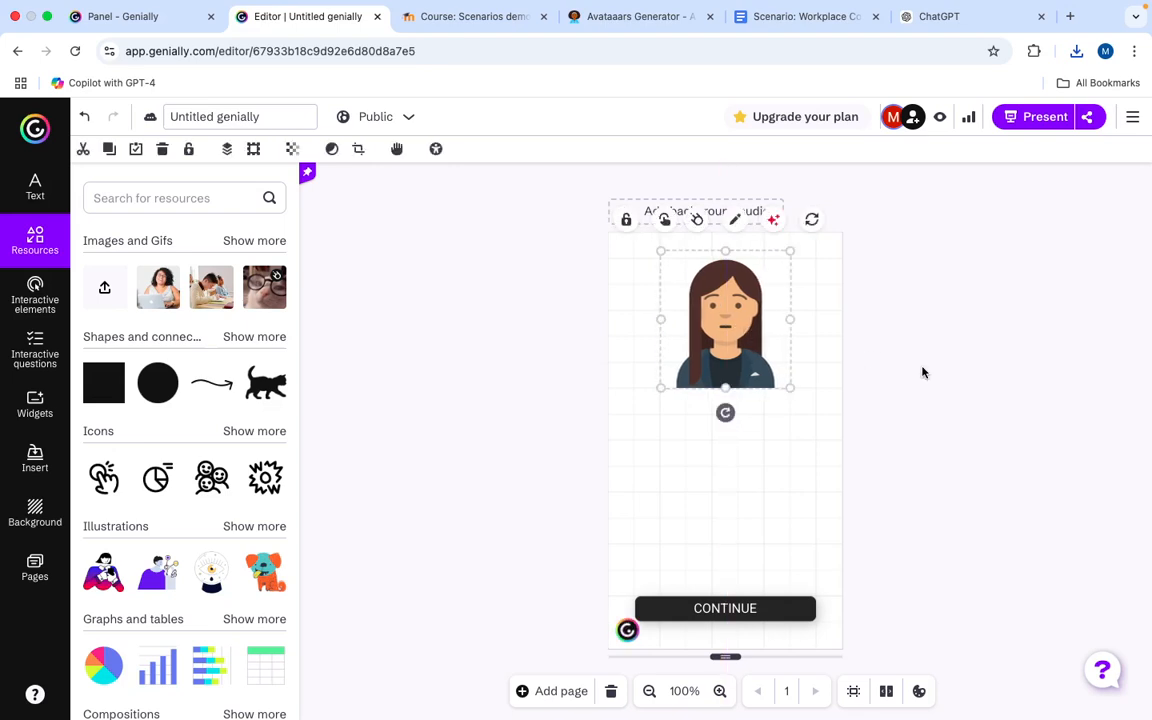
click(890, 392)
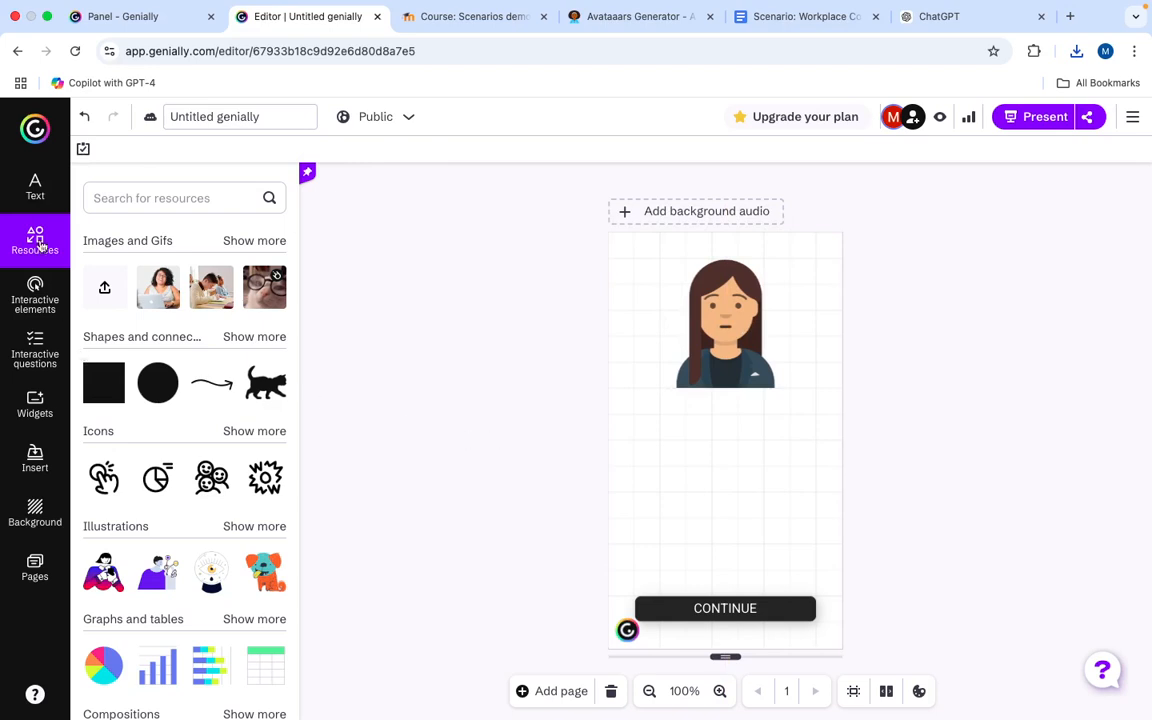
Switch to the Workplace Communication Google Doc and review the visuals, text and choices specified for Slides 1 to 4
click(780, 24)
scroll(530, 466, up, 10)
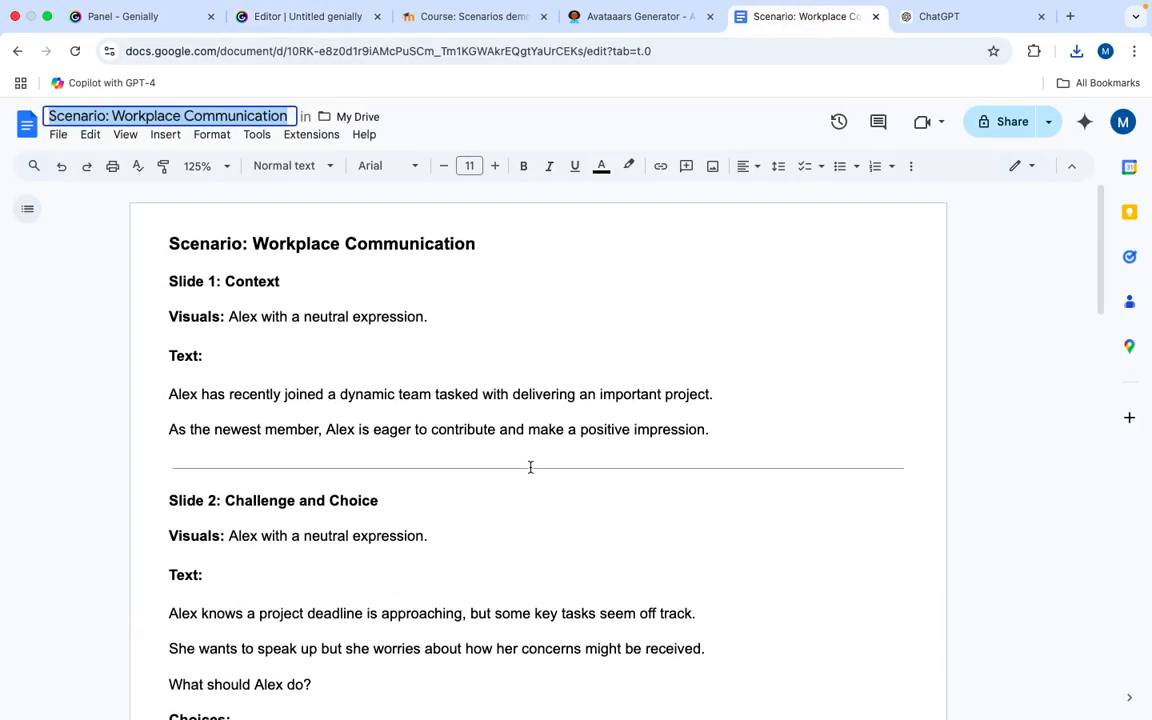
scroll(530, 467, down, 1)
scroll(530, 467, up, 1)
scroll(530, 467, down, 1)
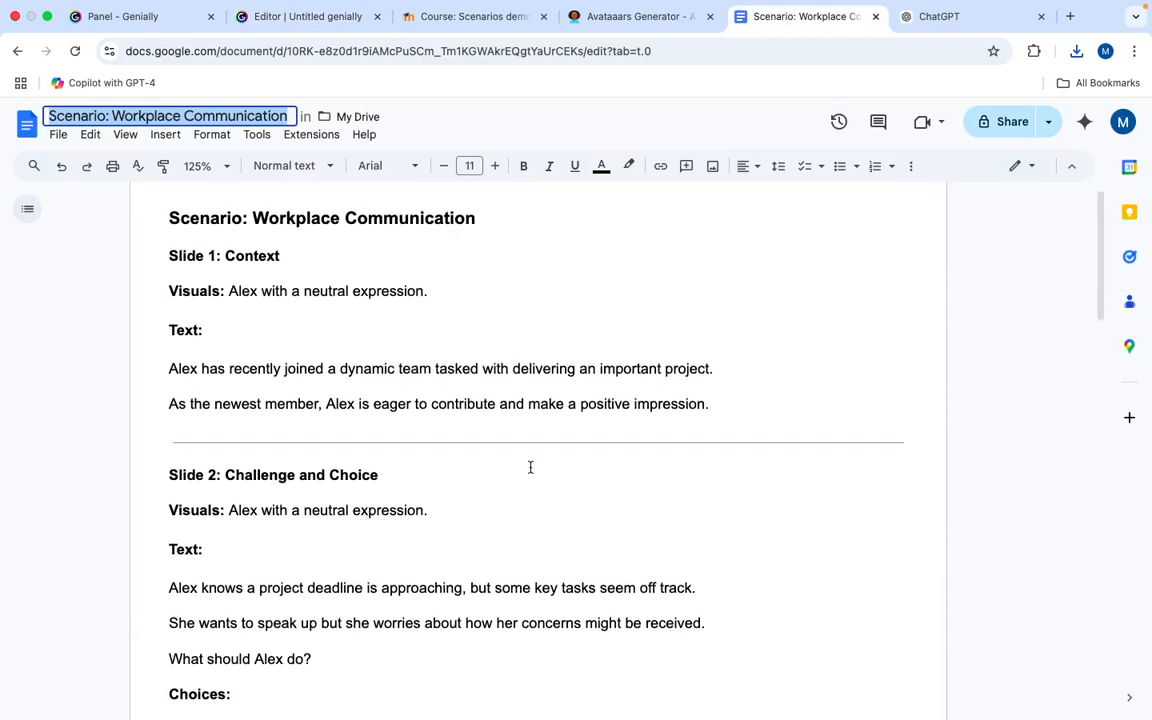
scroll(530, 467, down, 5)
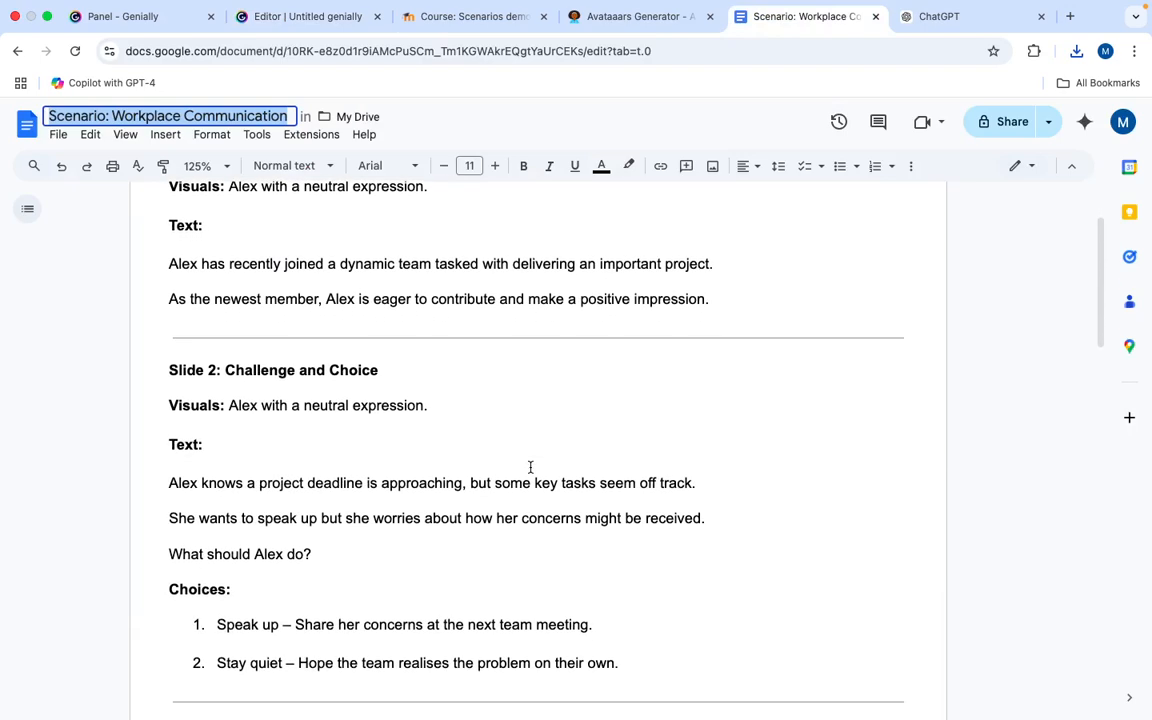
scroll(530, 467, down, 1)
scroll(530, 467, up, 4)
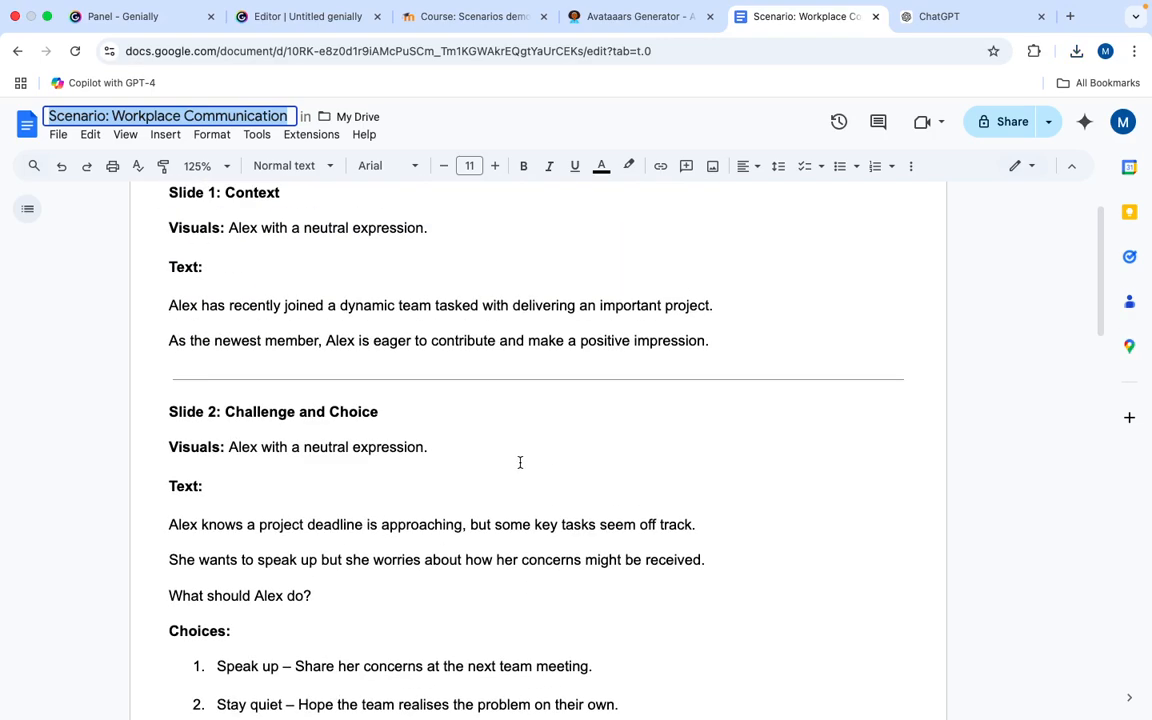
scroll(520, 462, up, 1)
scroll(520, 462, down, 3)
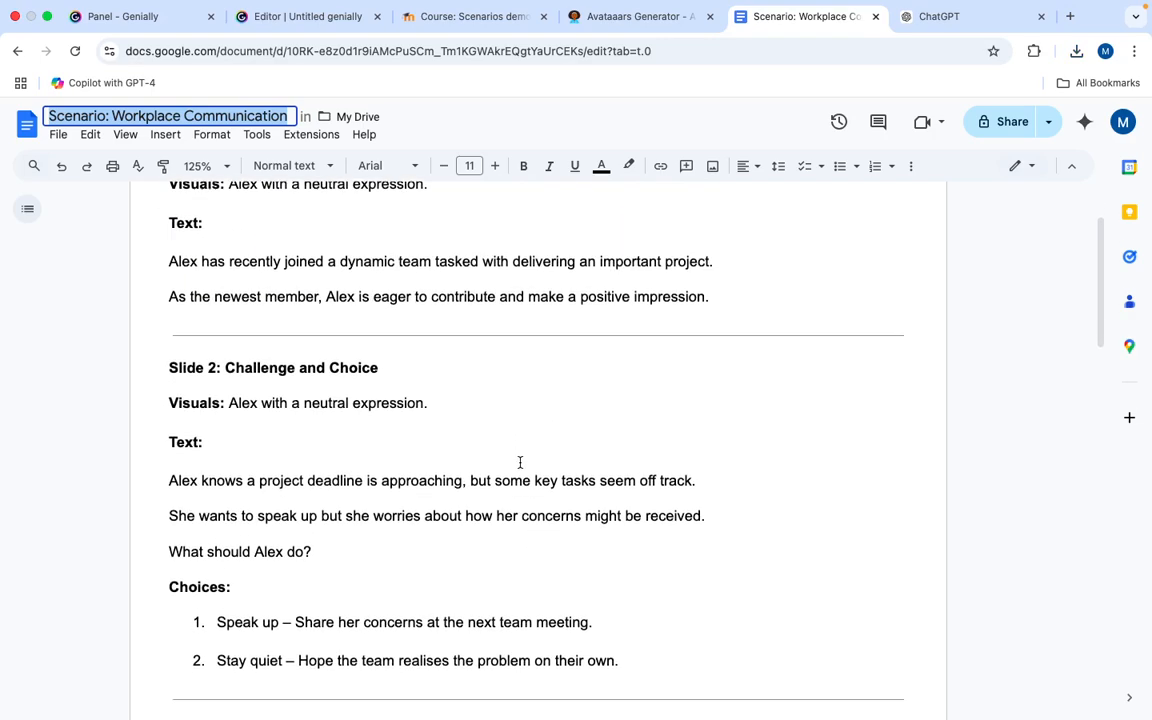
scroll(520, 462, down, 8)
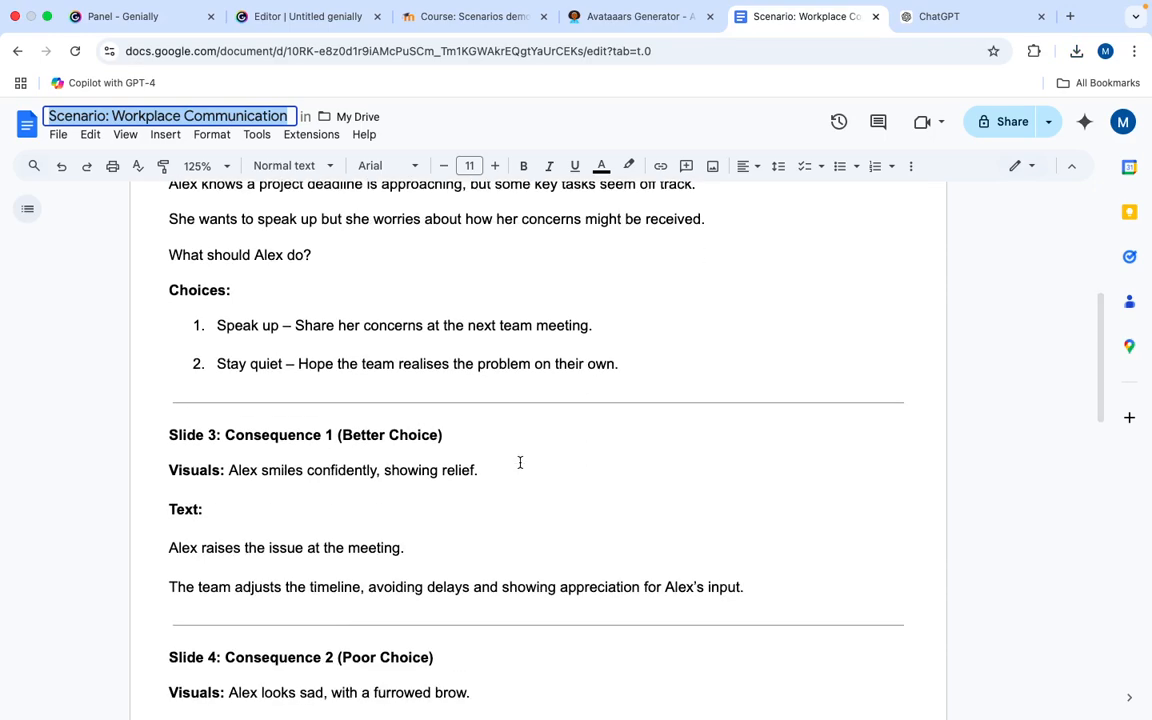
scroll(520, 462, down, 2)
click(526, 472)
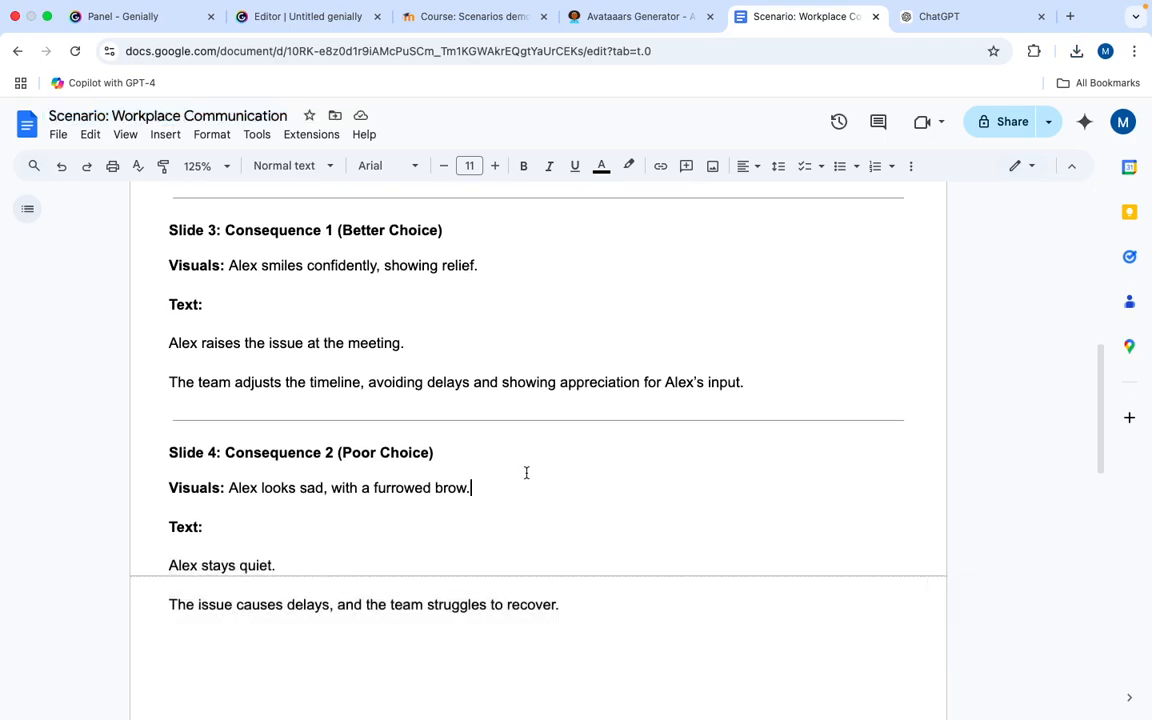
scroll(526, 472, up, 15)
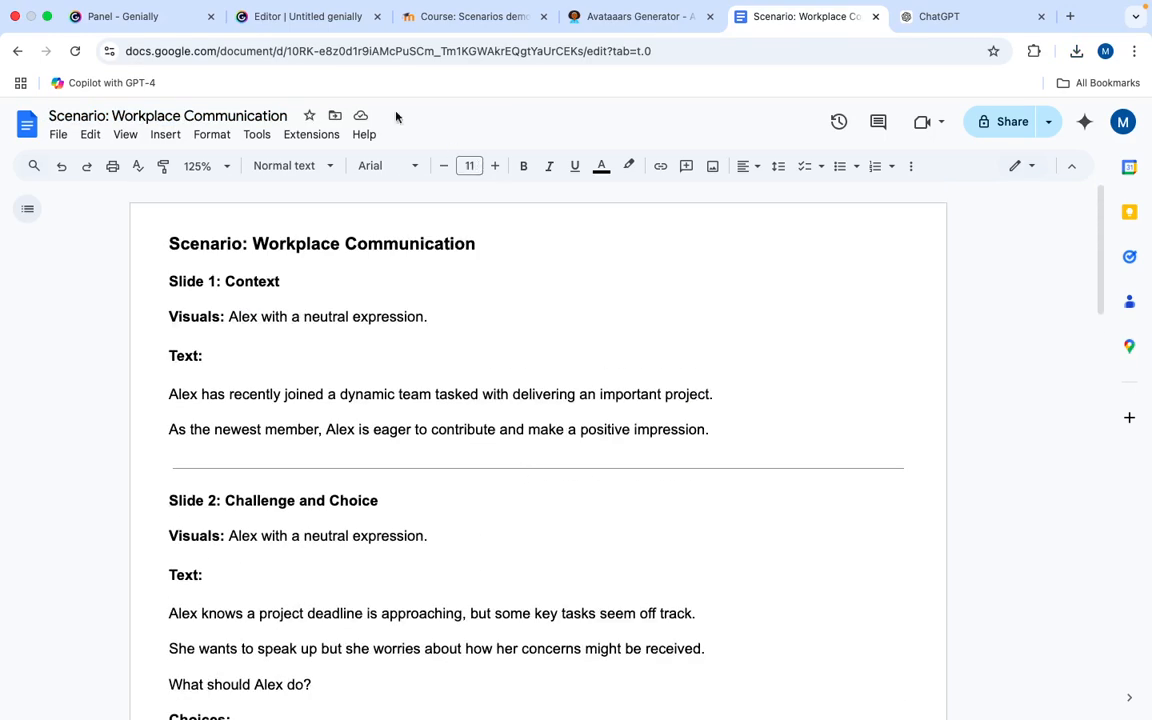
click(305, 17)
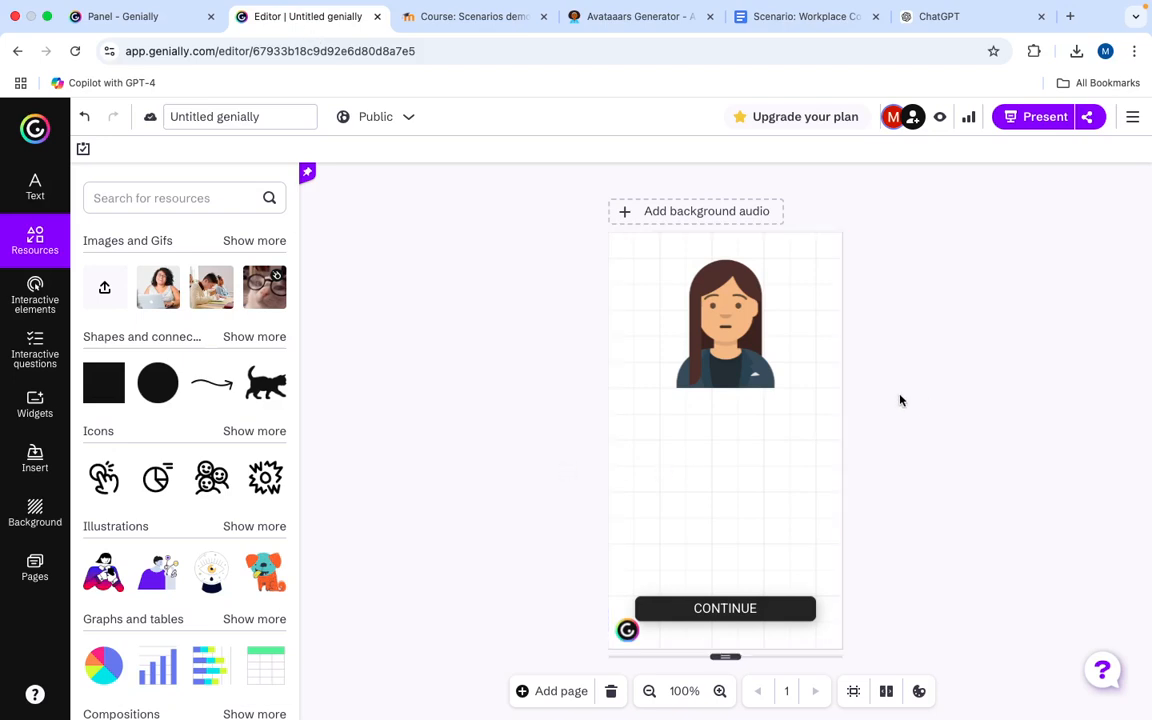
click(786, 16)
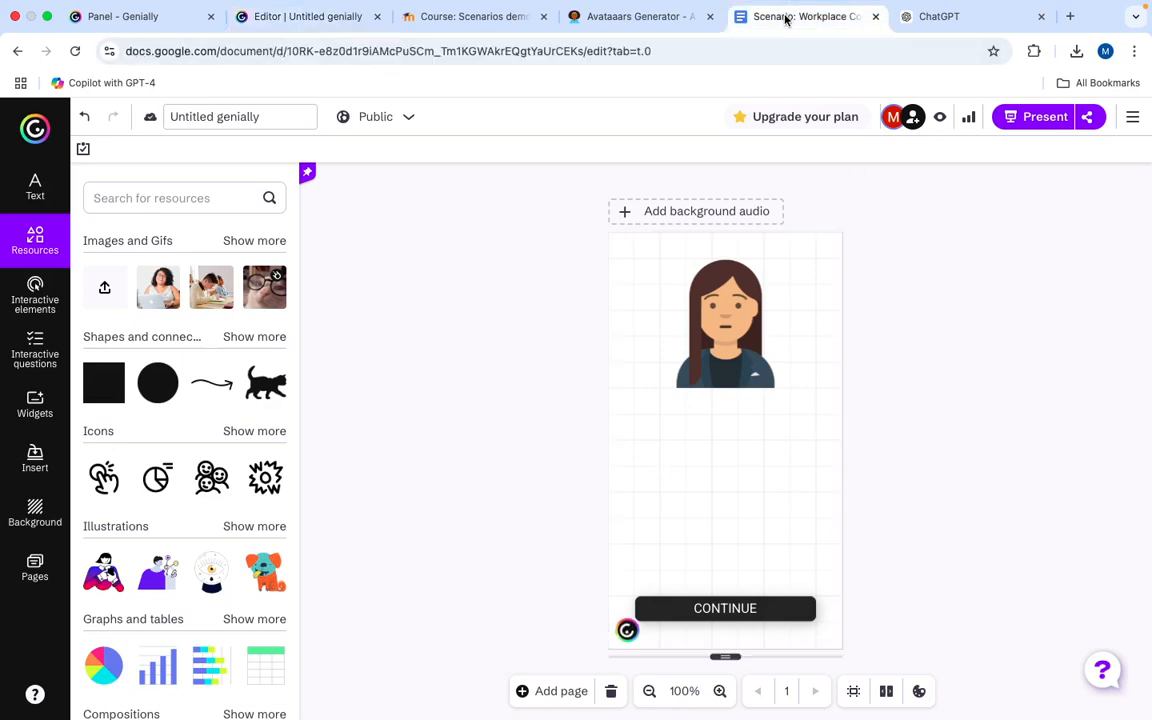
scroll(733, 280, down, 4)
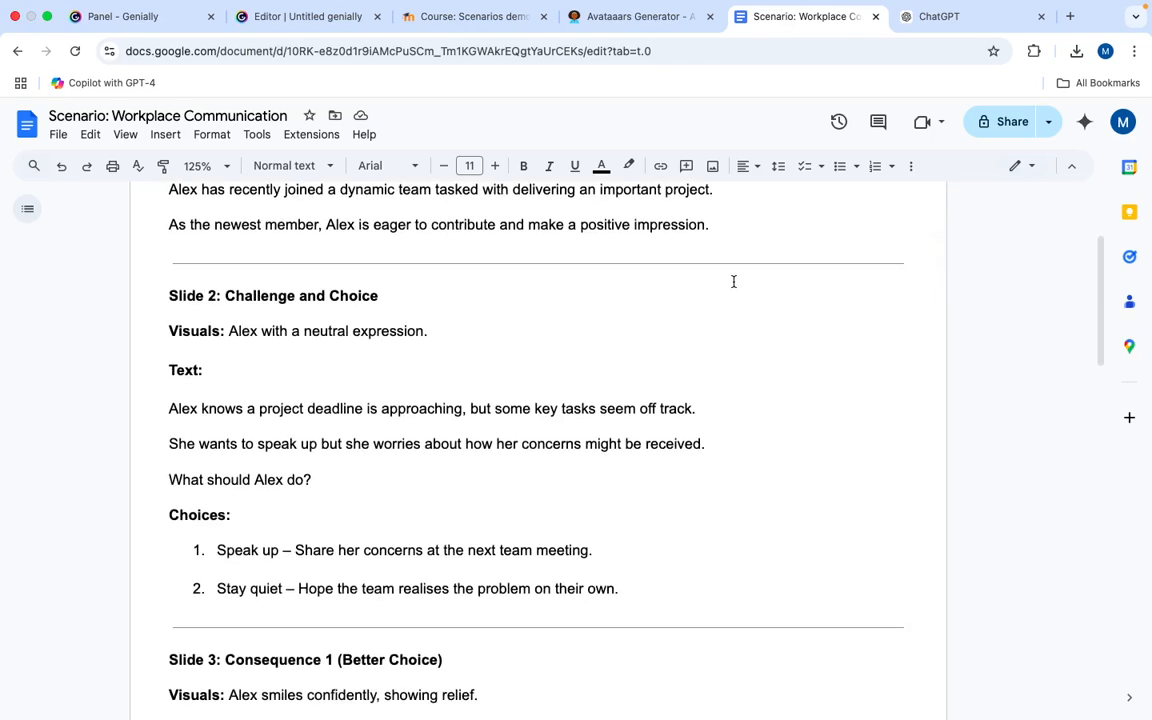
scroll(733, 281, up, 4)
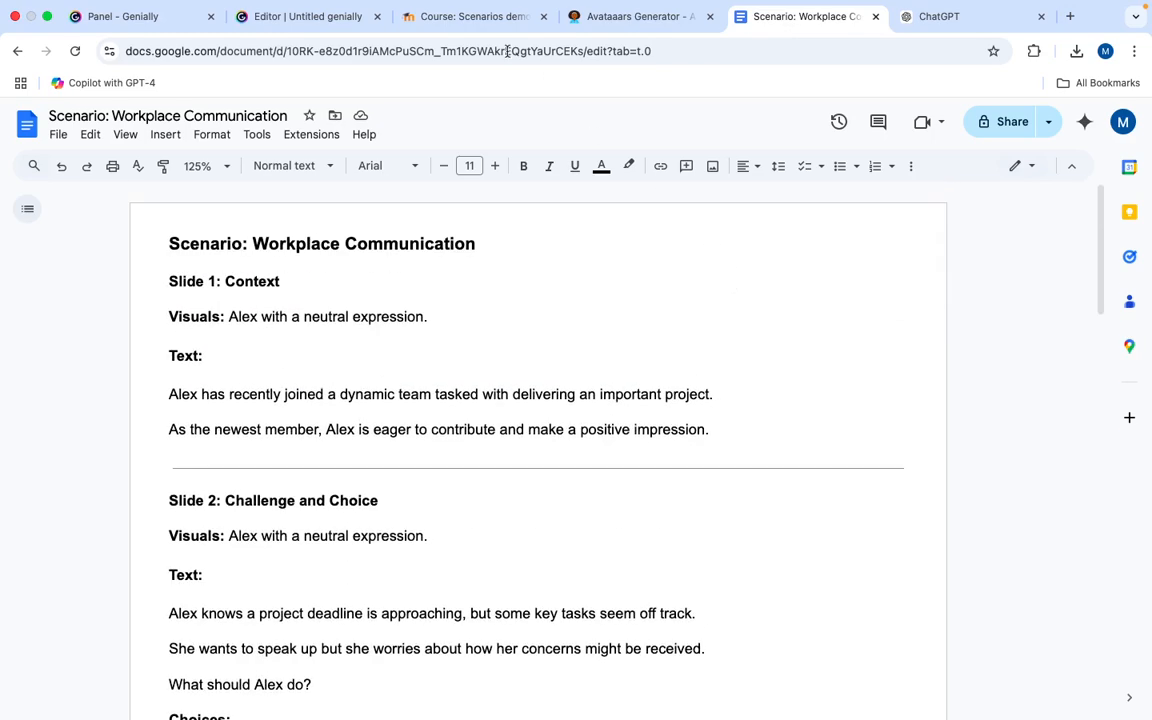
Switch to the Genially editor, add a paragraph text block and centre it between the avatar and the CONTINUE button
click(265, 16)
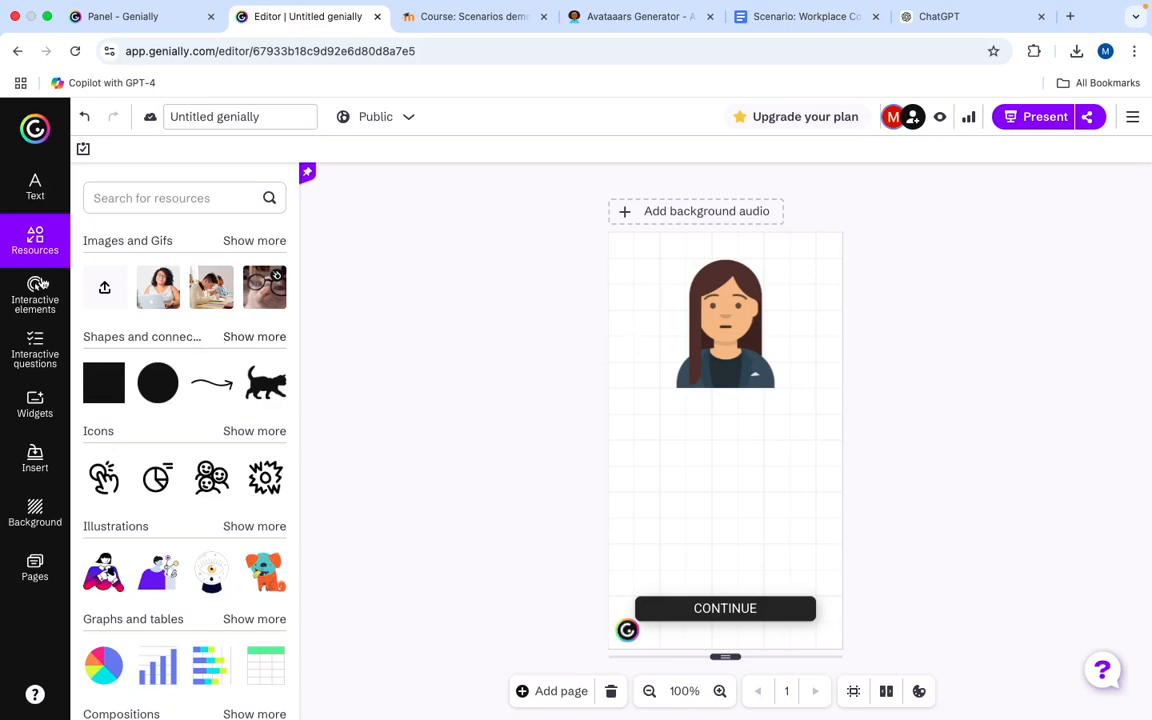
click(33, 186)
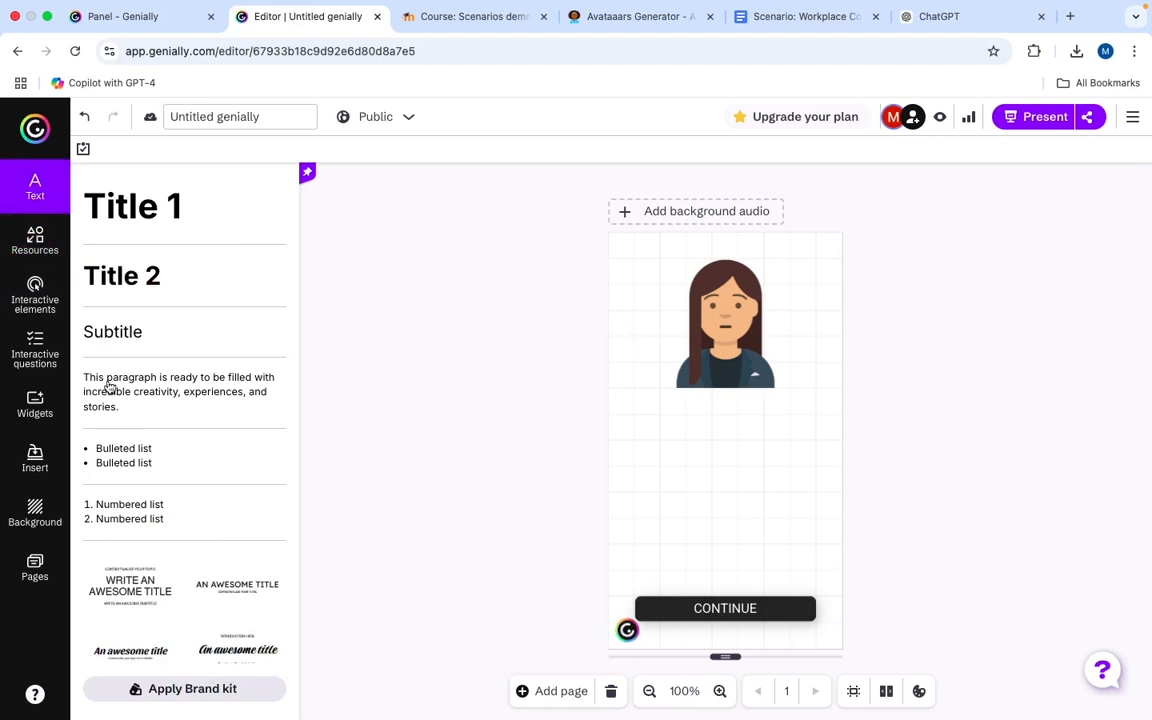
drag(109, 385, 671, 445)
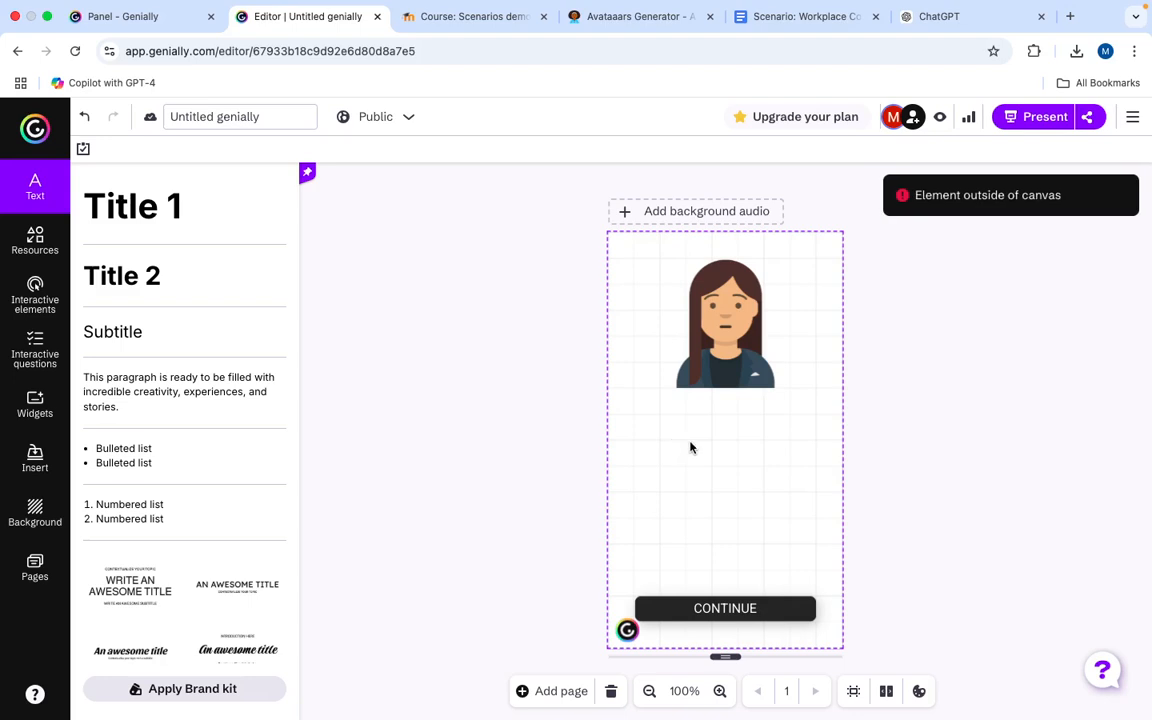
click(158, 398)
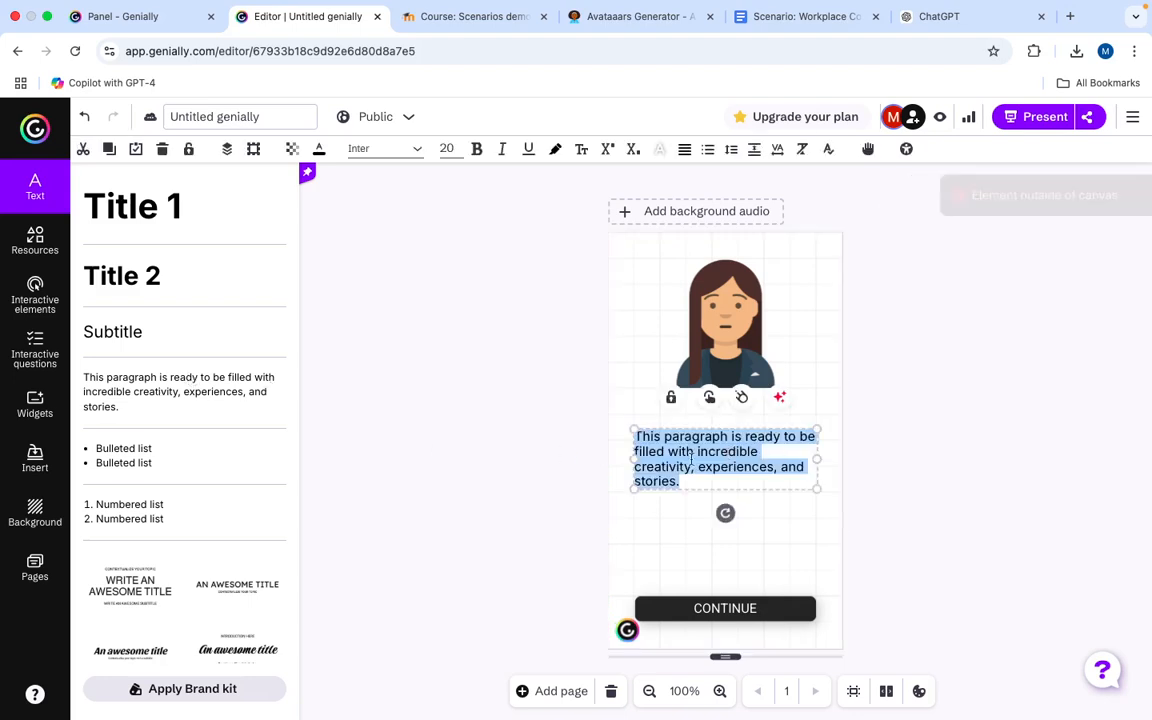
click(756, 514)
drag(721, 452, 720, 438)
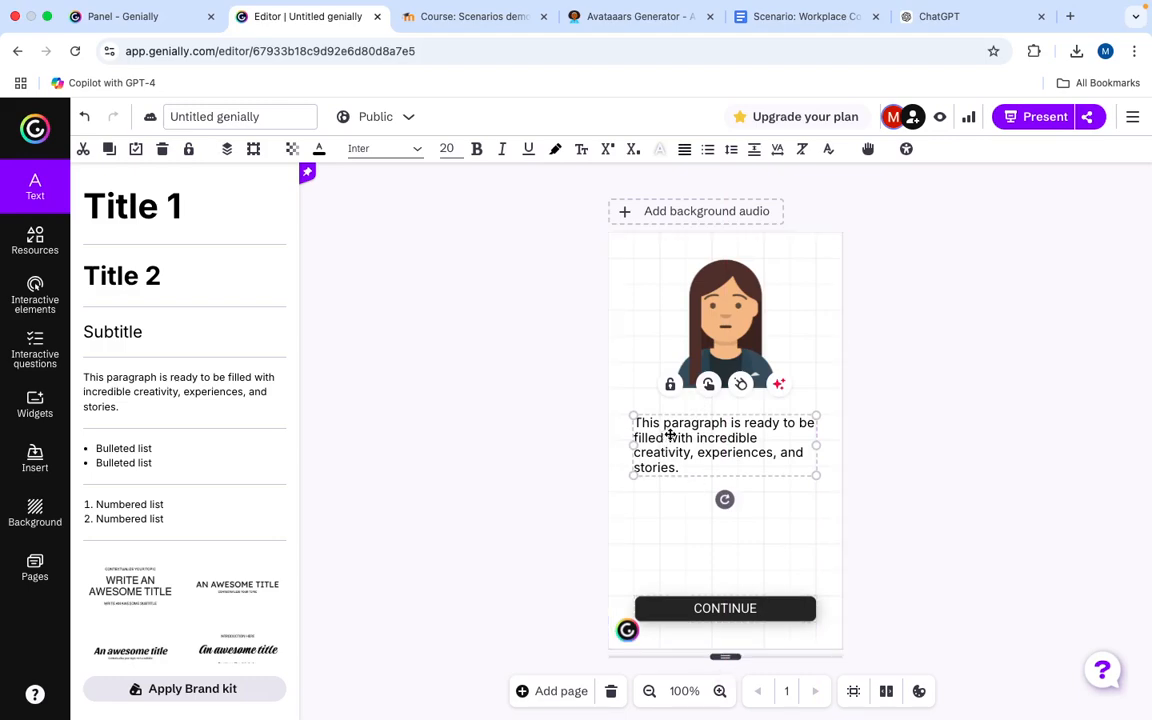
drag(670, 435, 671, 435)
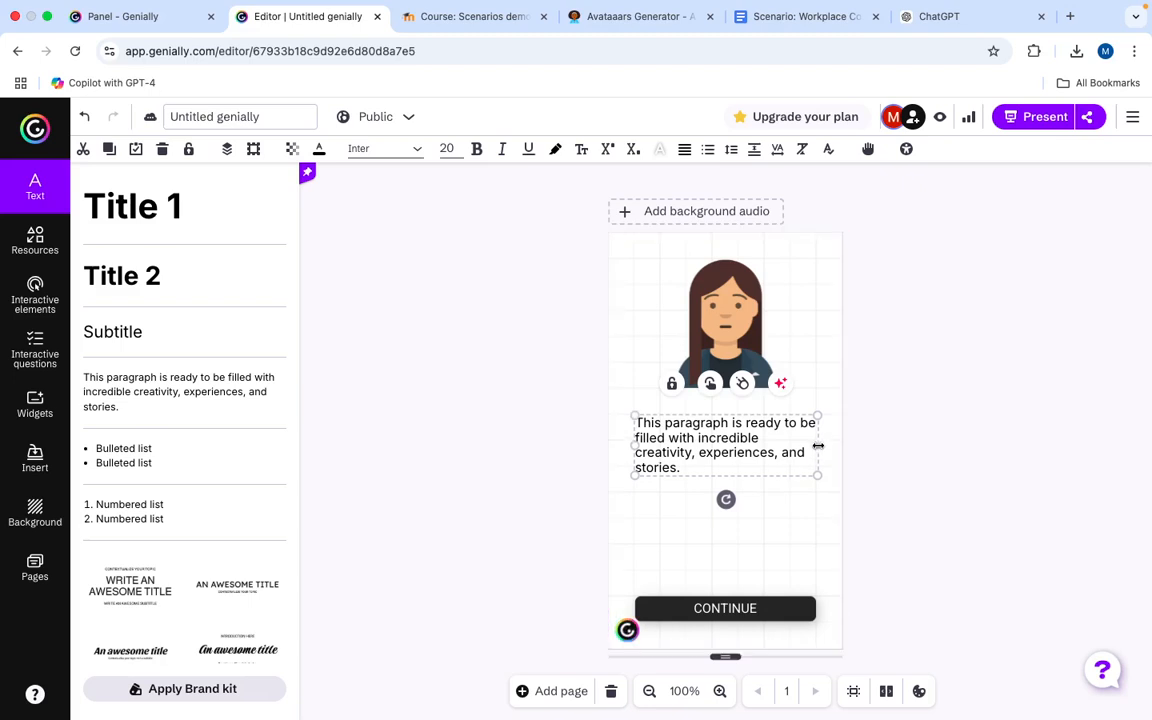
drag(817, 445, 817, 451)
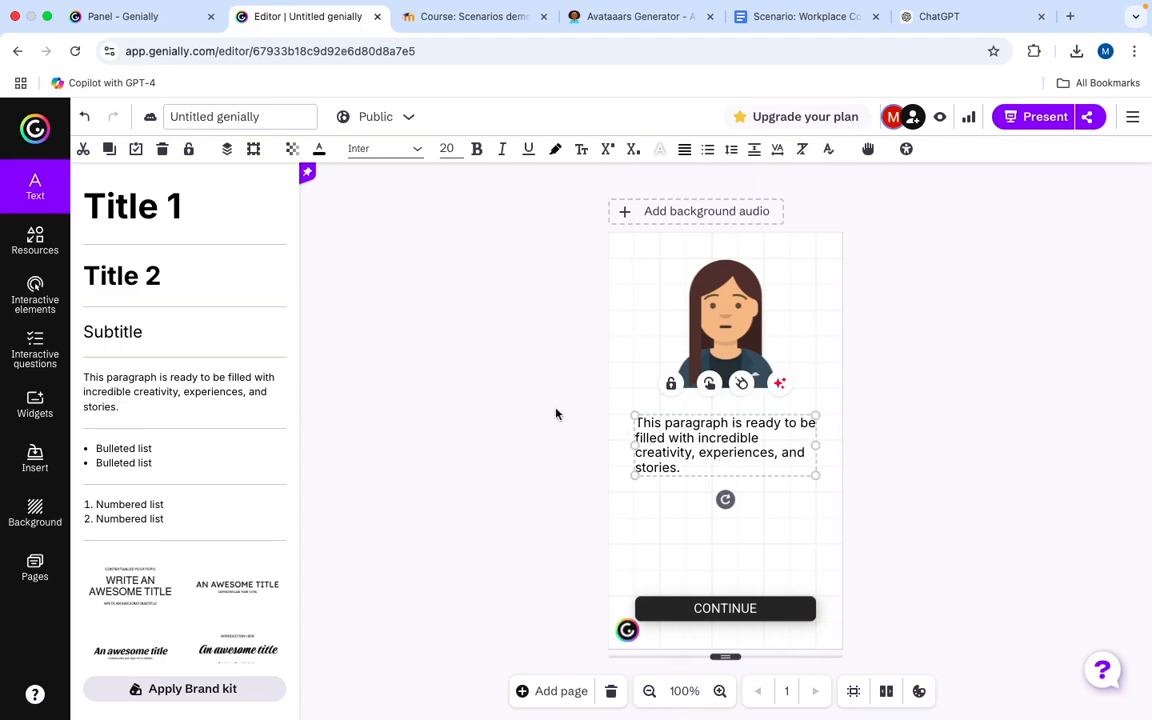
Switch to the Google Doc and copy the two sentences of text scripted for Slide 1
click(815, 17)
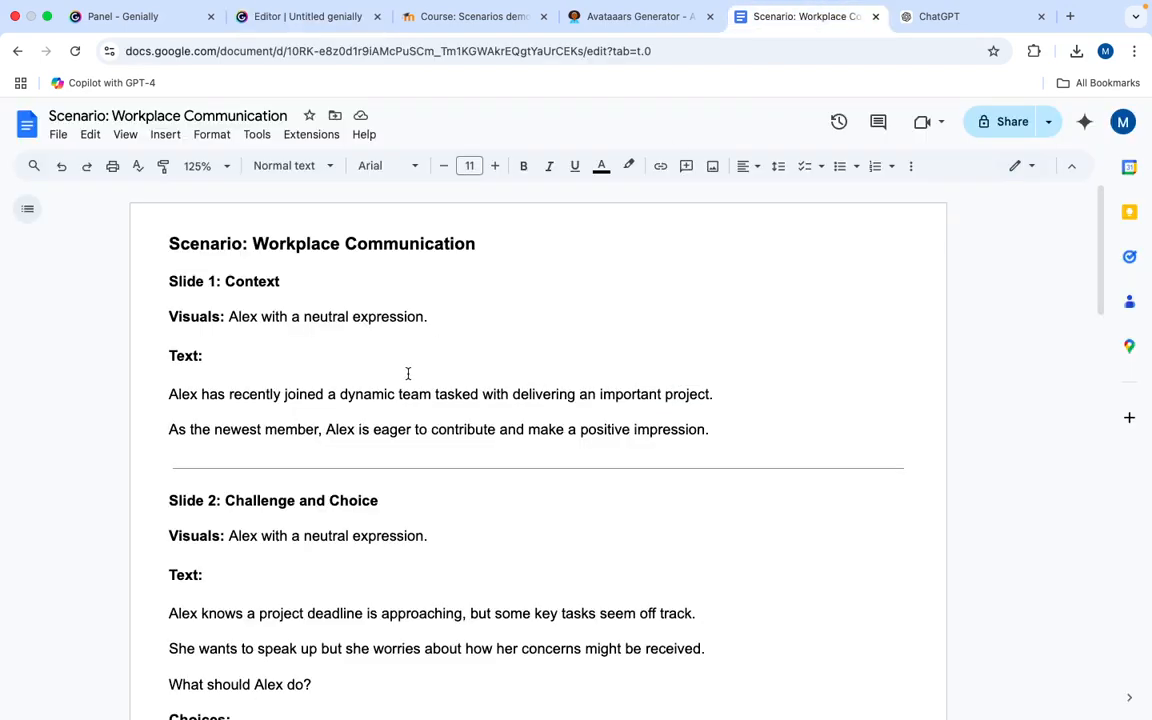
scroll(408, 373, down, 1)
drag(711, 408, 189, 393)
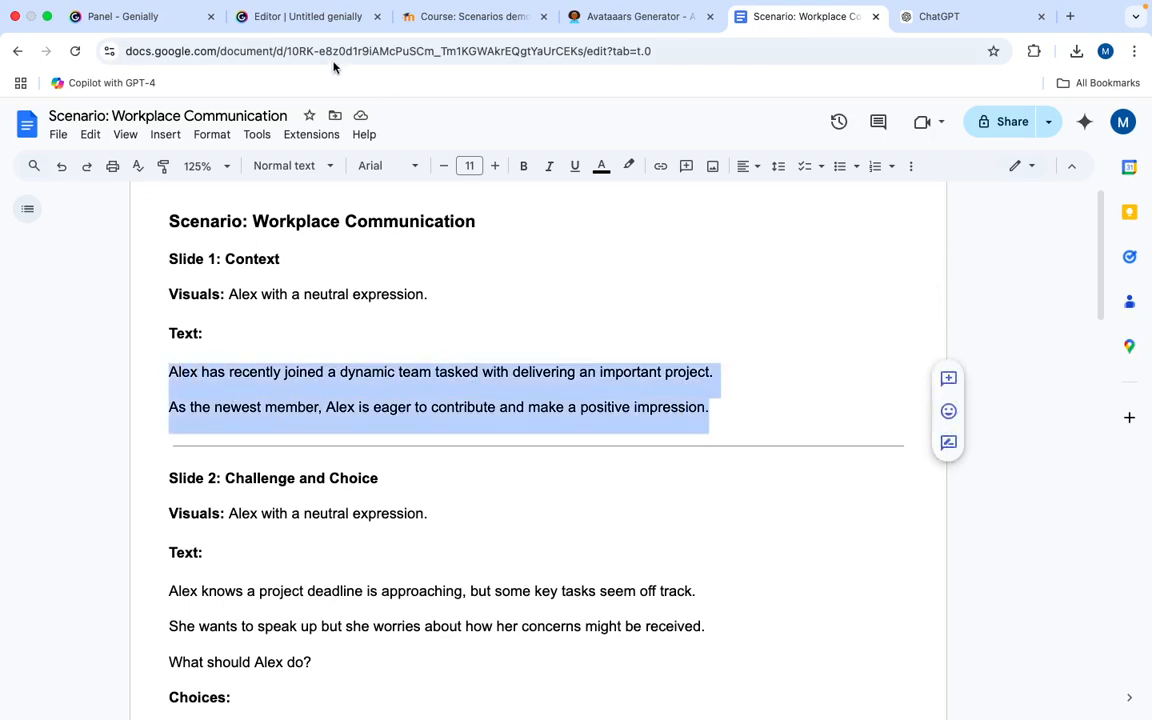
Switch back to the Genially editor and replace the placeholder paragraph with the copied Slide 1 text, separating its two sentences with a blank line
click(306, 17)
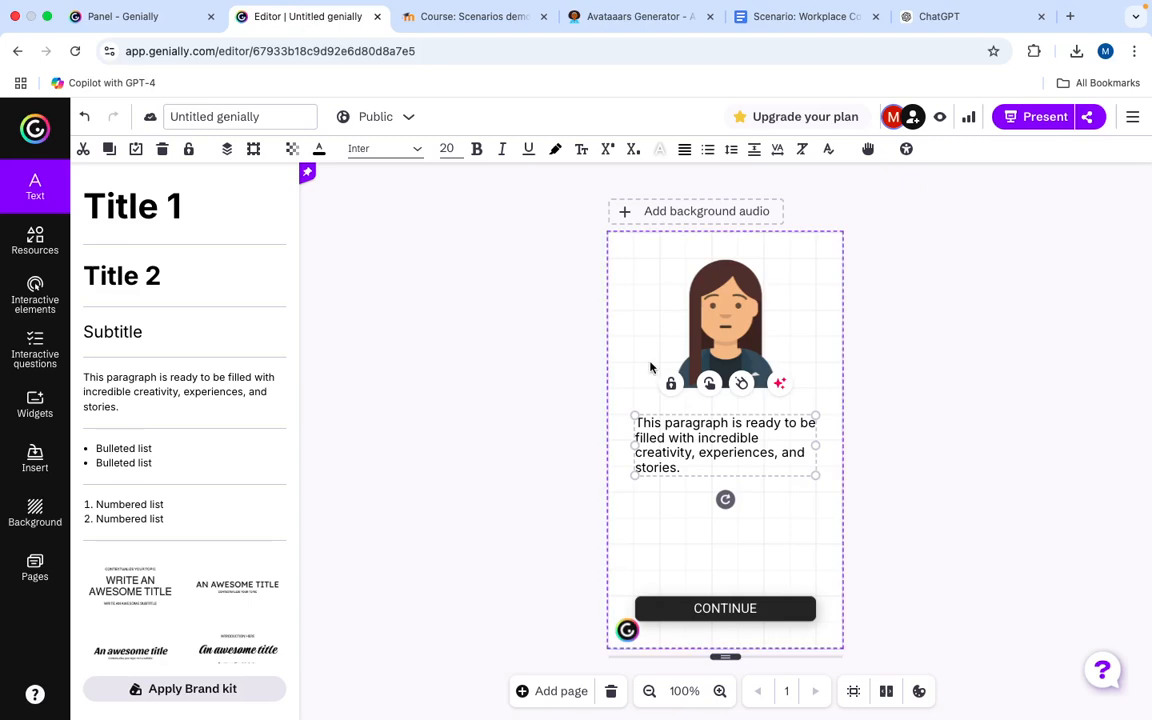
double_click(664, 440)
click(692, 466)
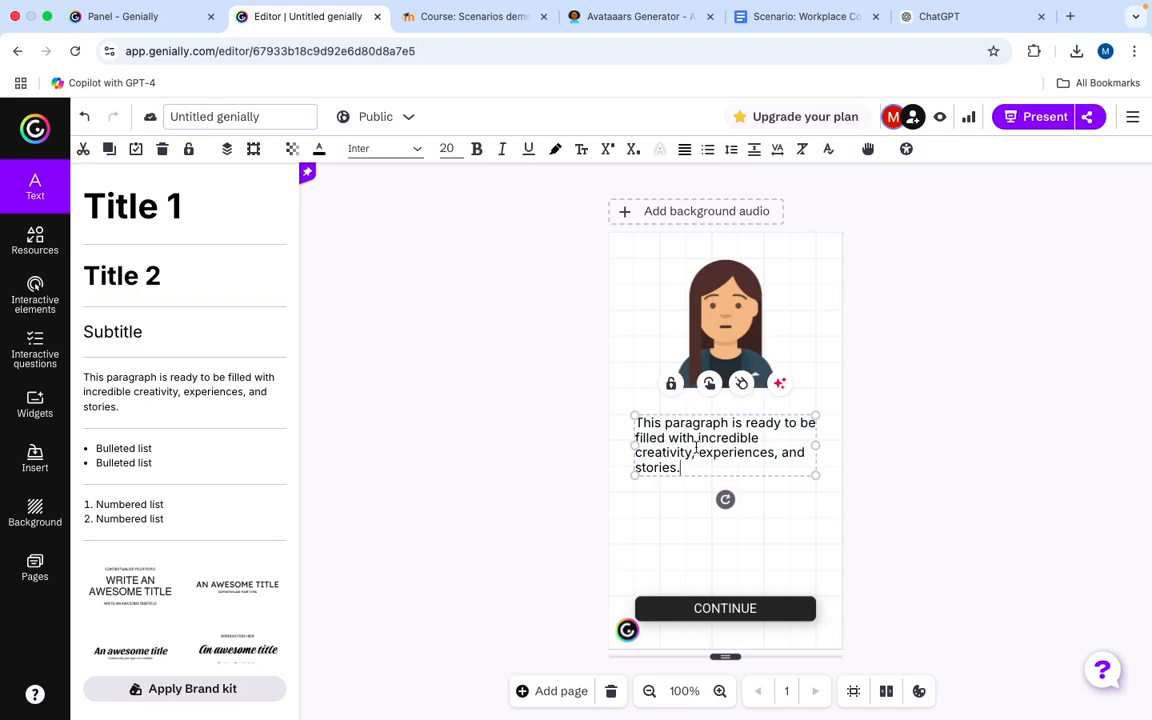
key(super+a)
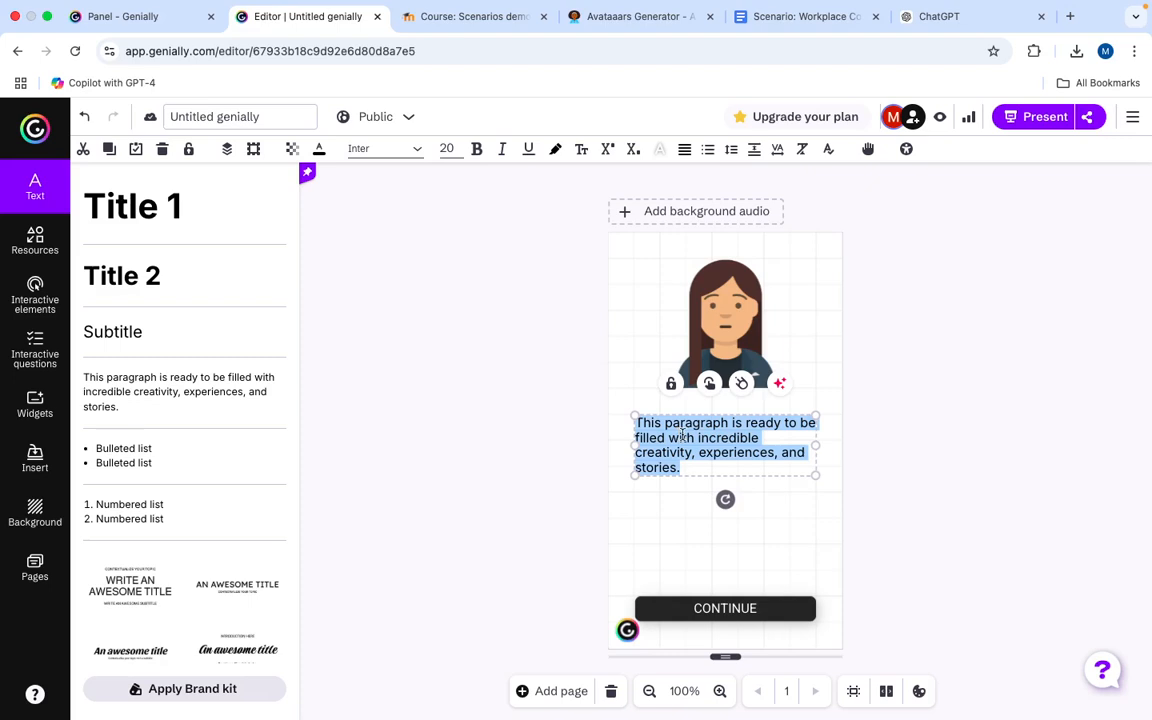
text(Alex has recently joined a dynamic team tasked with delivering an important project. As the newest member, Alex is eager to contribute and make a positive impression.)
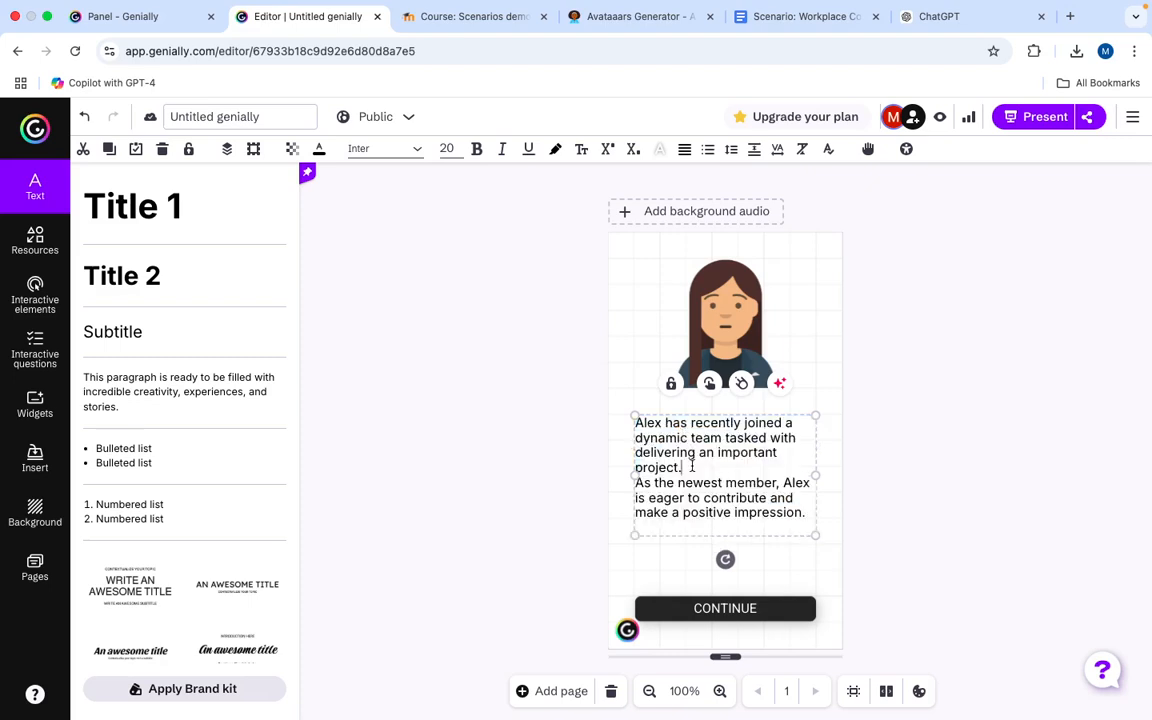
click(688, 469)
key(Return)
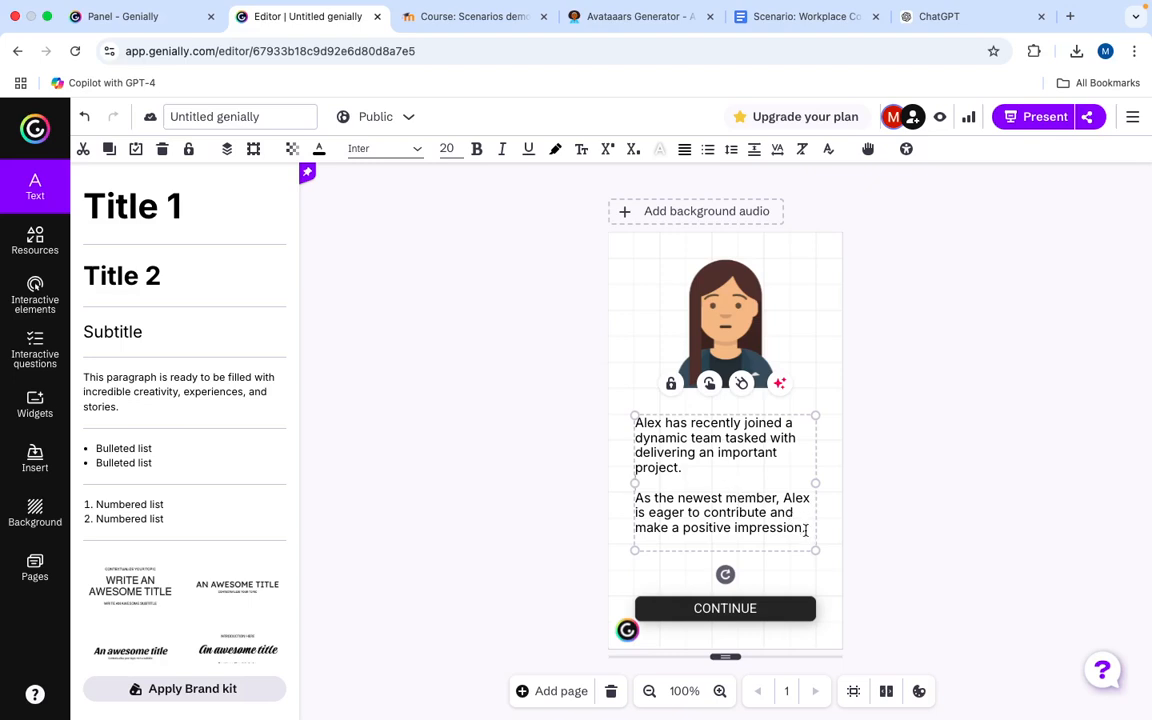
Centre-align the whole Slide 1 text and set its line height to 1.3
drag(806, 530, 632, 427)
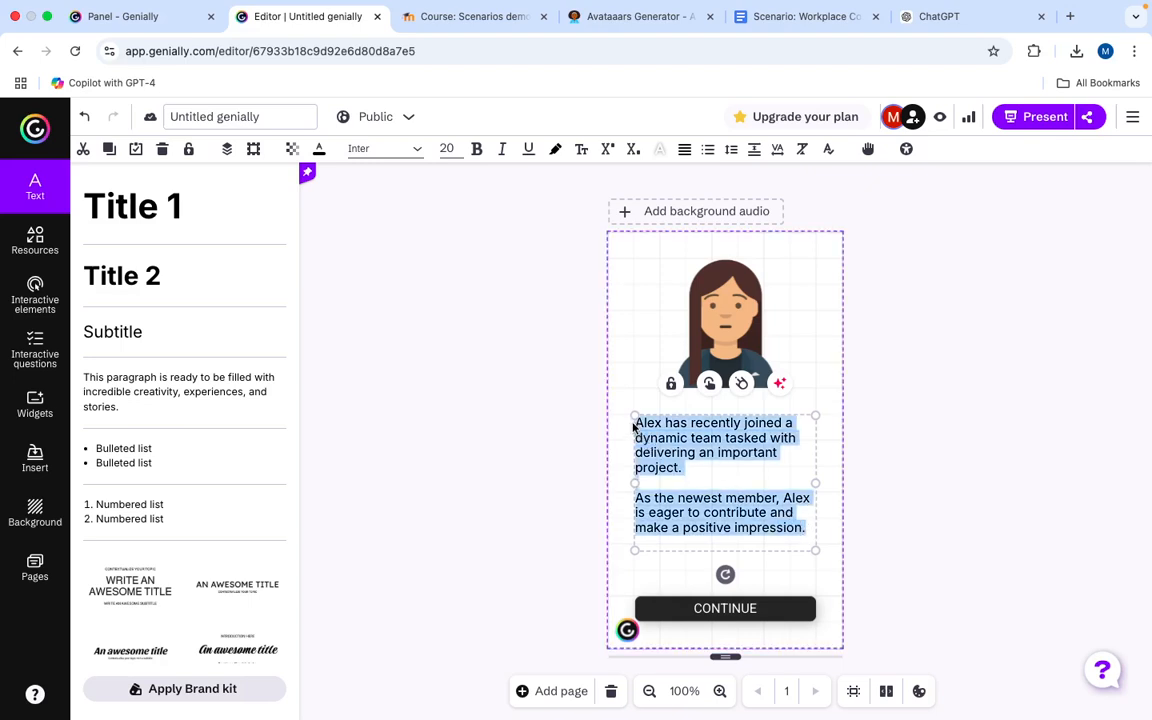
click(684, 150)
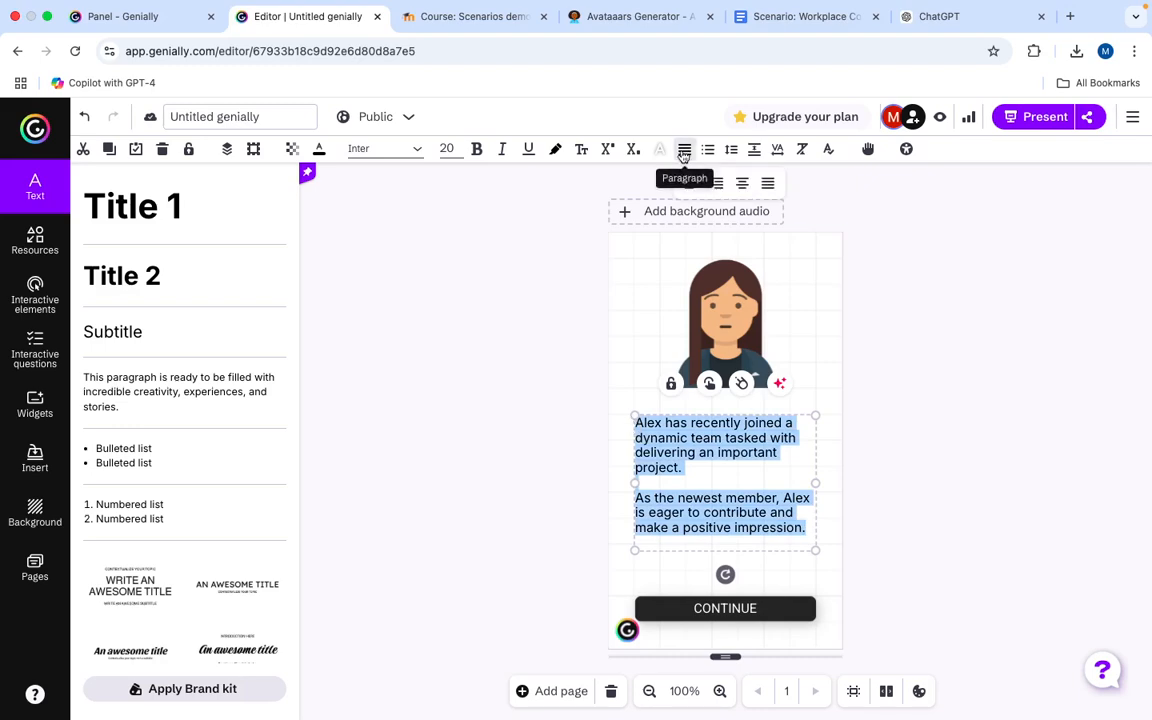
click(742, 184)
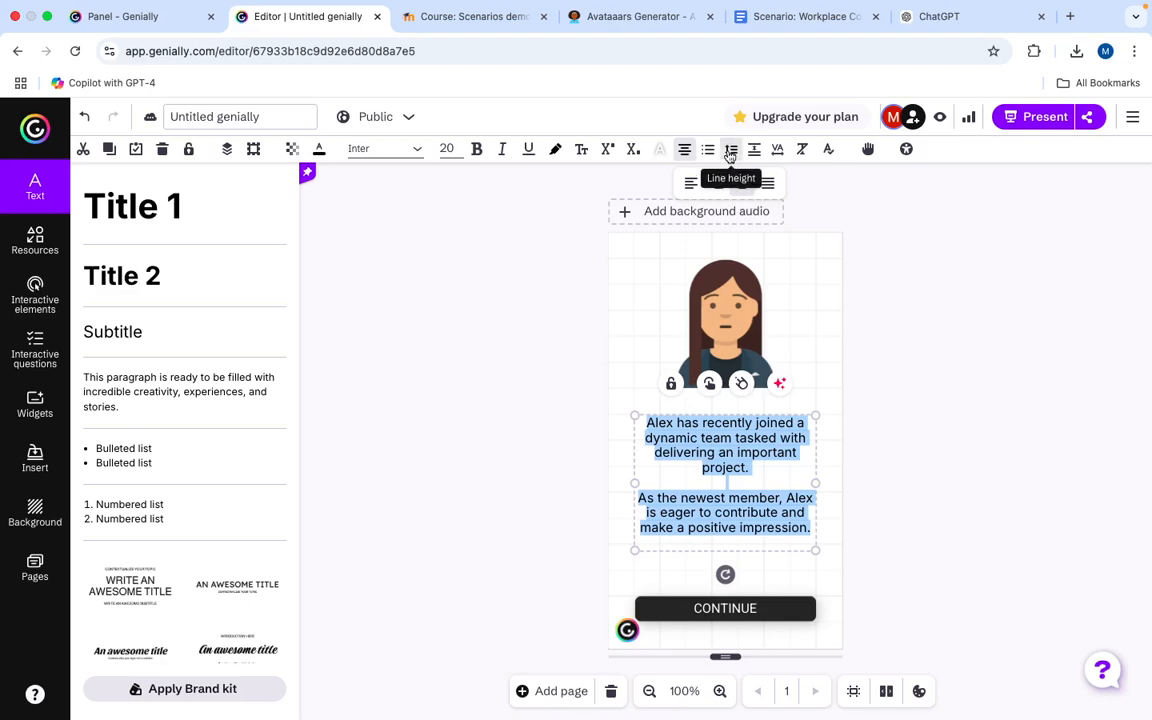
click(730, 150)
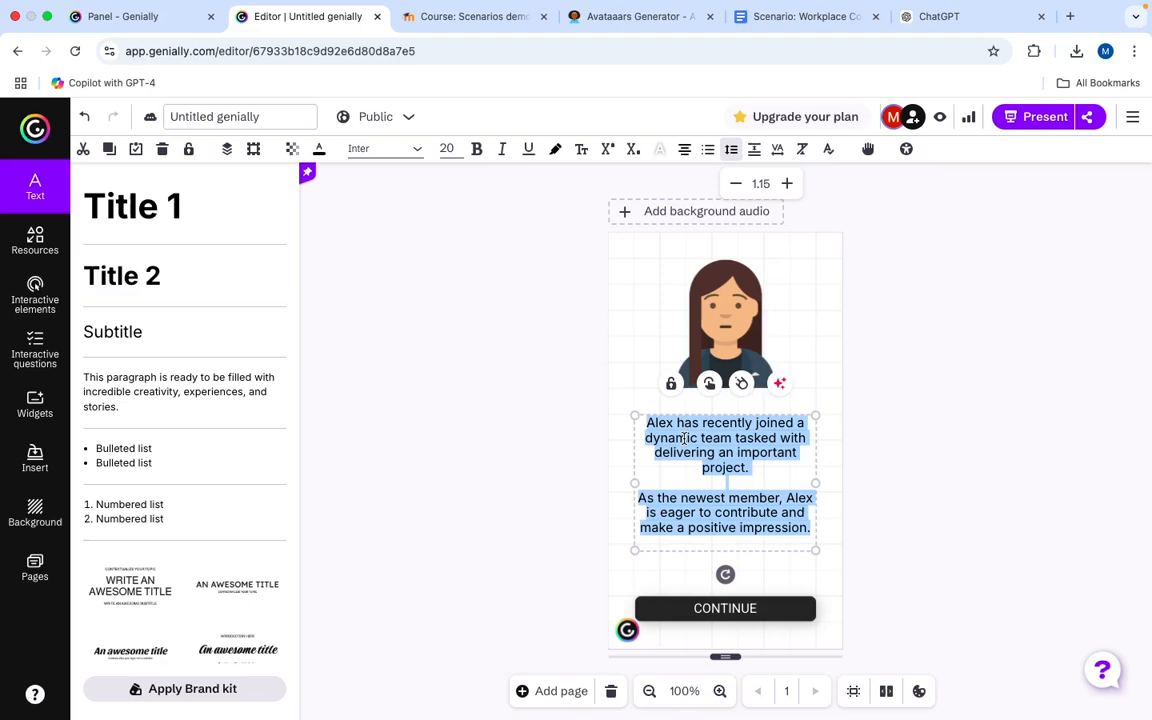
click(786, 184)
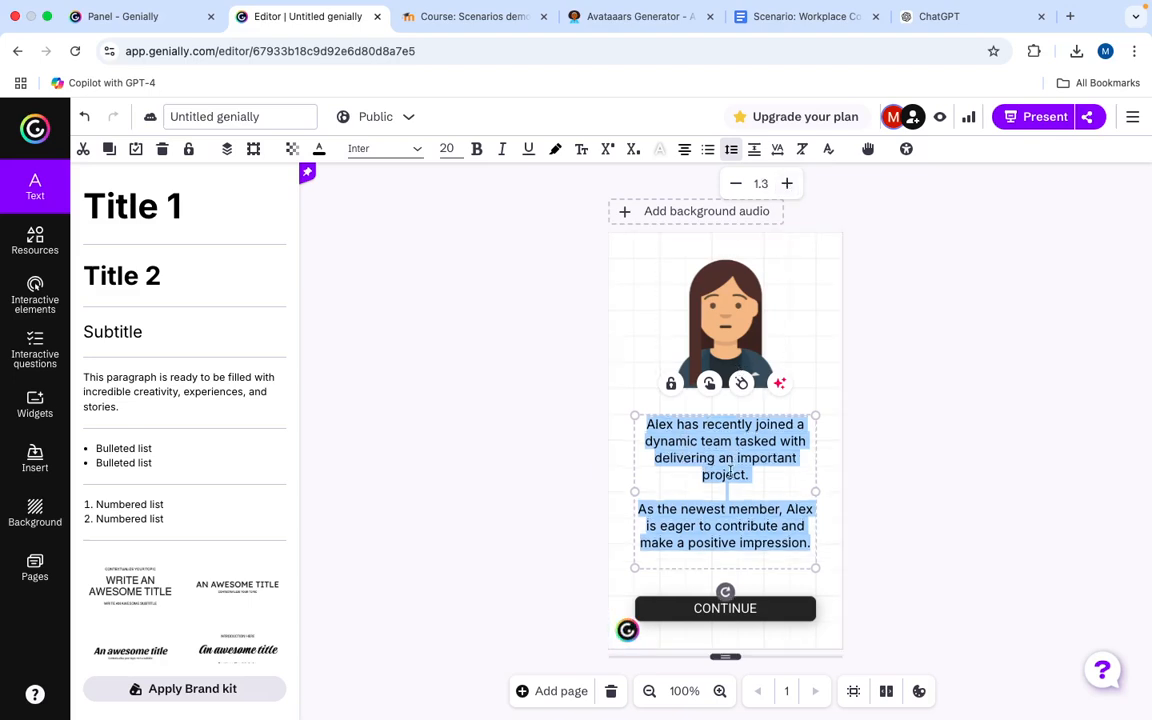
click(858, 456)
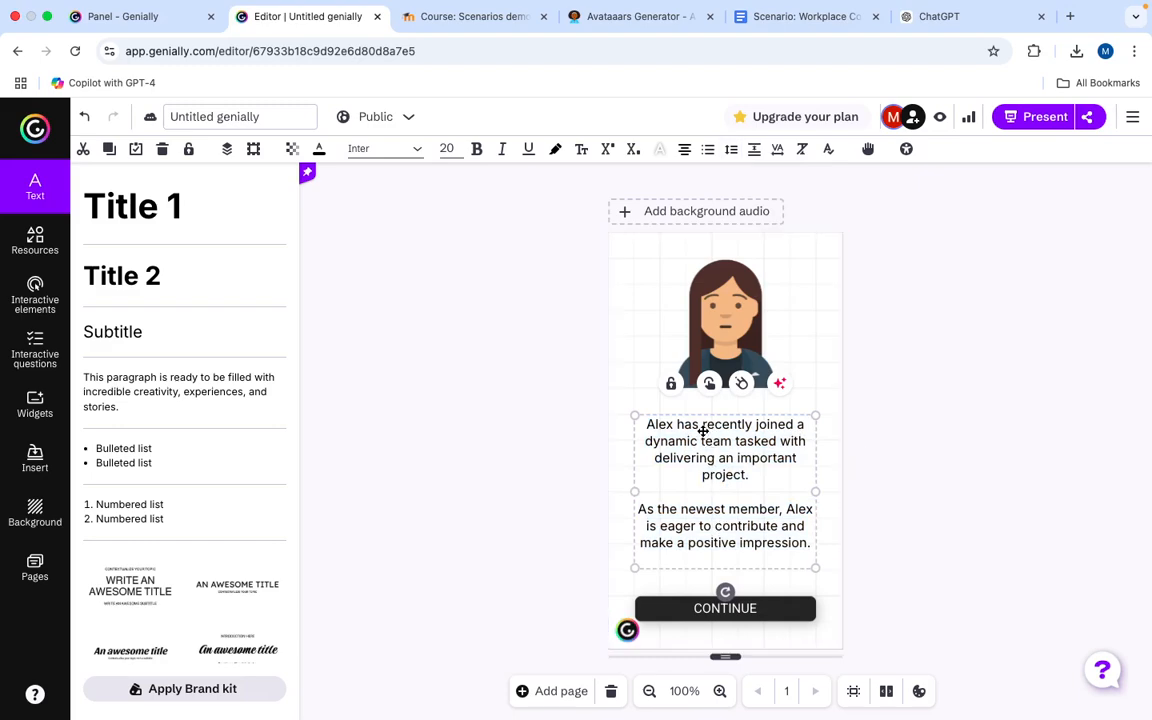
click(576, 506)
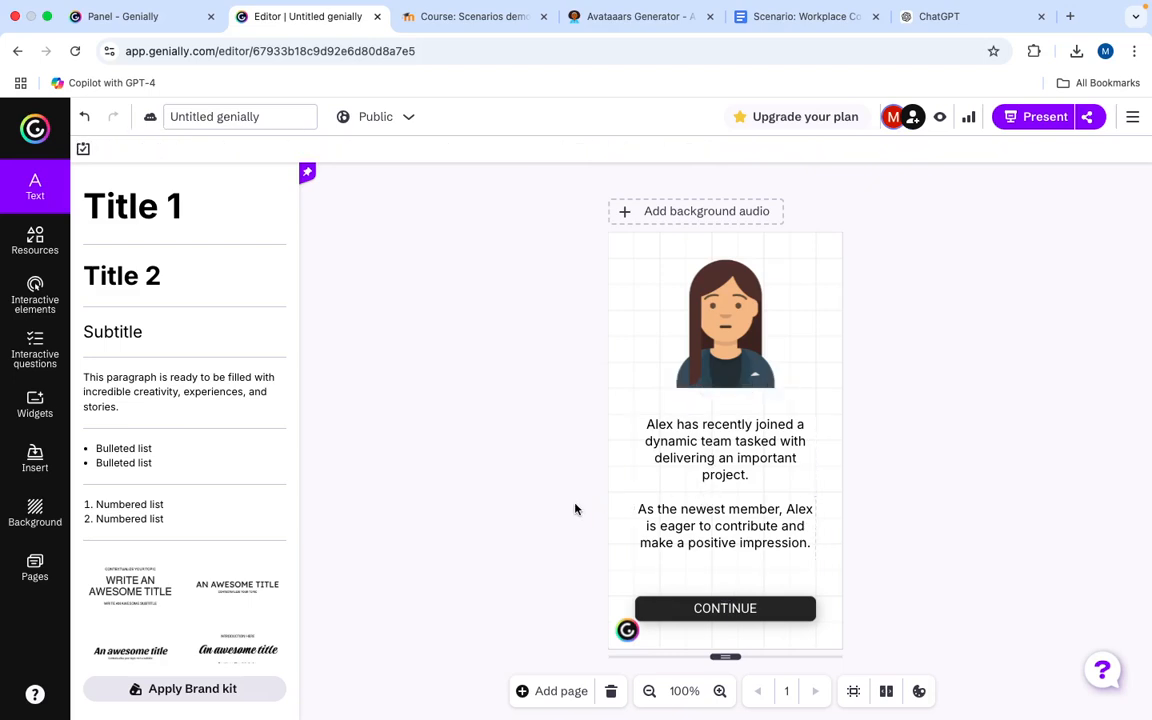
Make only "recently joined" and "team" bold in the first sentence, keeping "a dynamic" in regular weight
triple_click(737, 430)
click(735, 455)
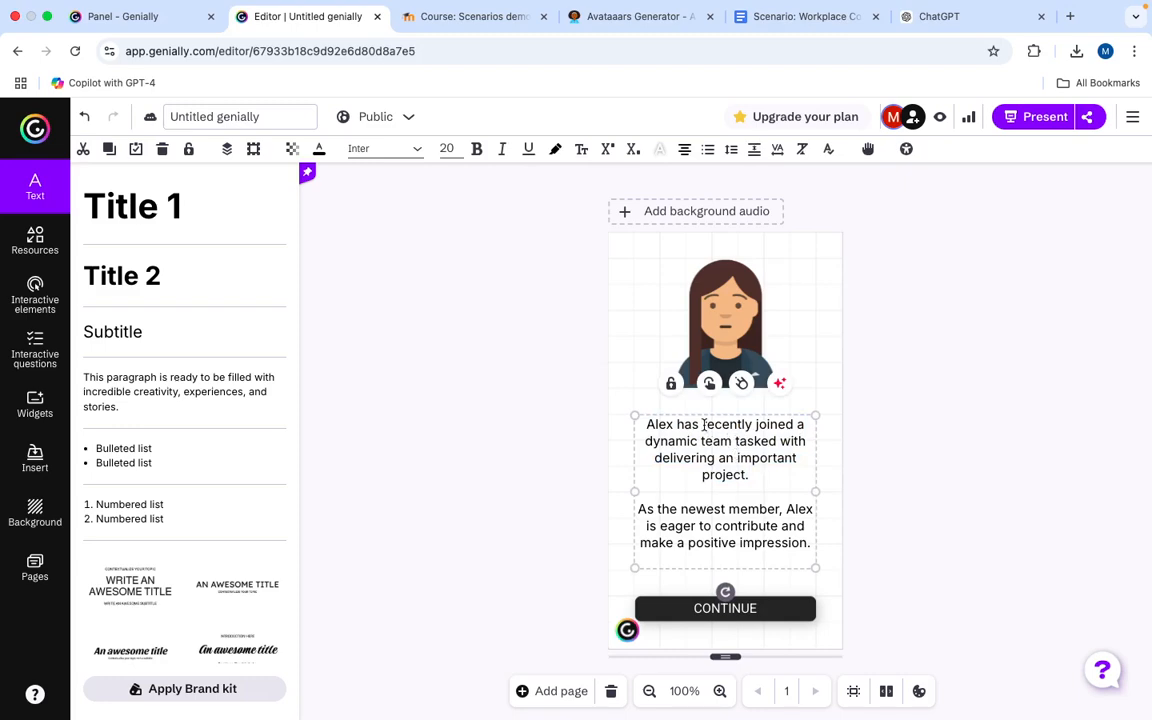
drag(704, 425, 732, 441)
key(ctrl+b)
click(739, 432)
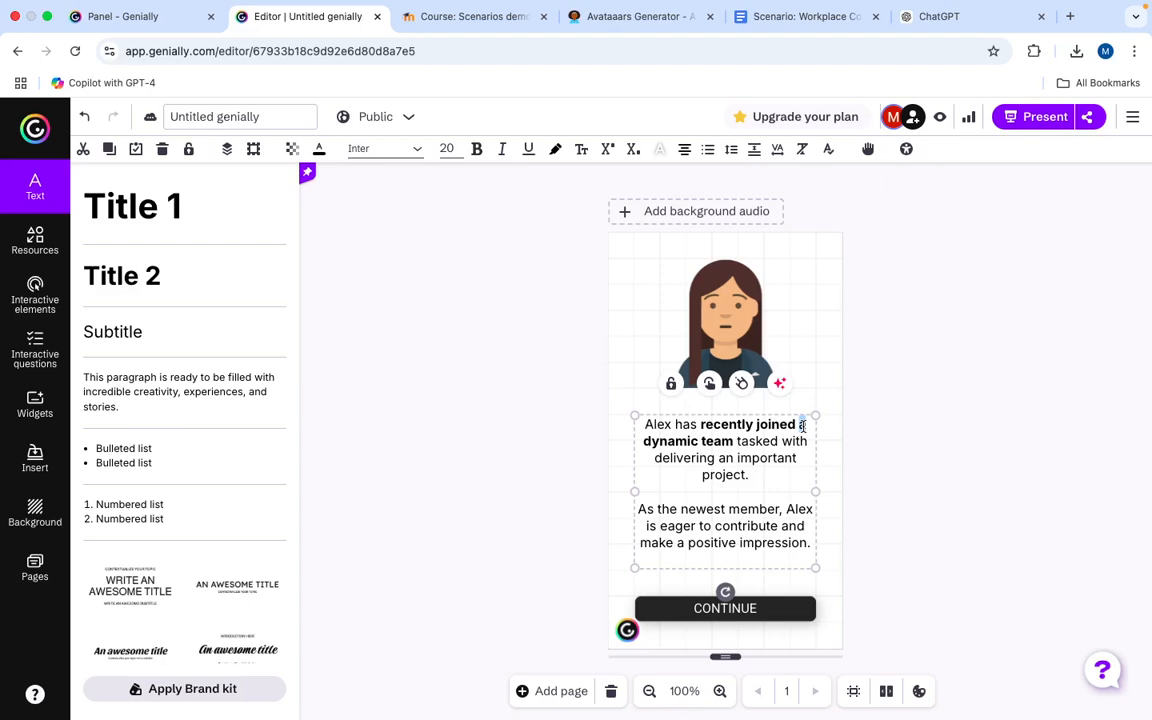
double_click(664, 457)
double_click(665, 441)
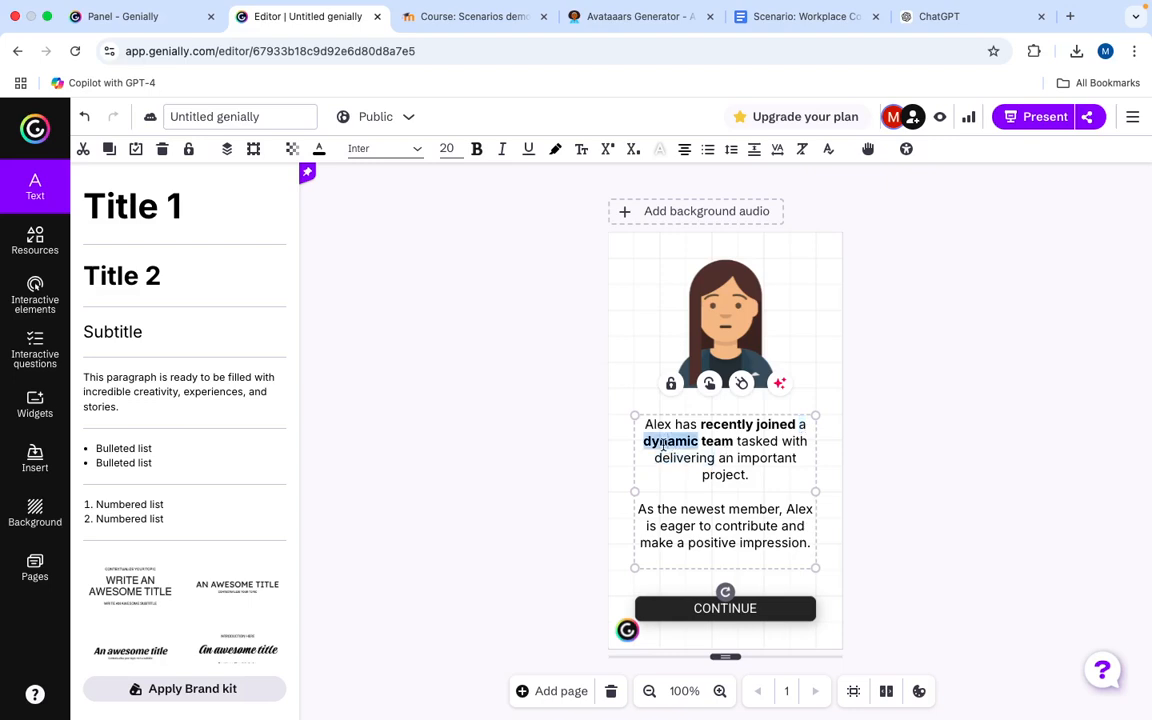
key(ctrl+b)
click(724, 455)
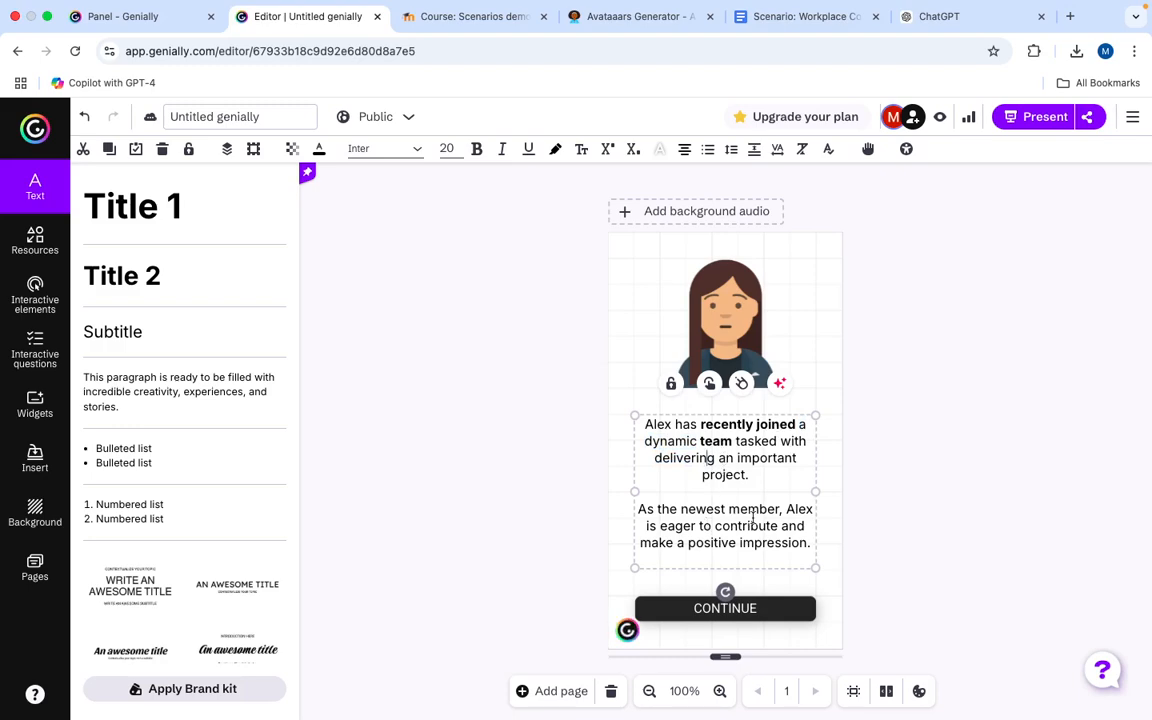
Make "eager to contribute" and "positive impression" bold in the second sentence, then deselect the text block
drag(660, 526, 776, 526)
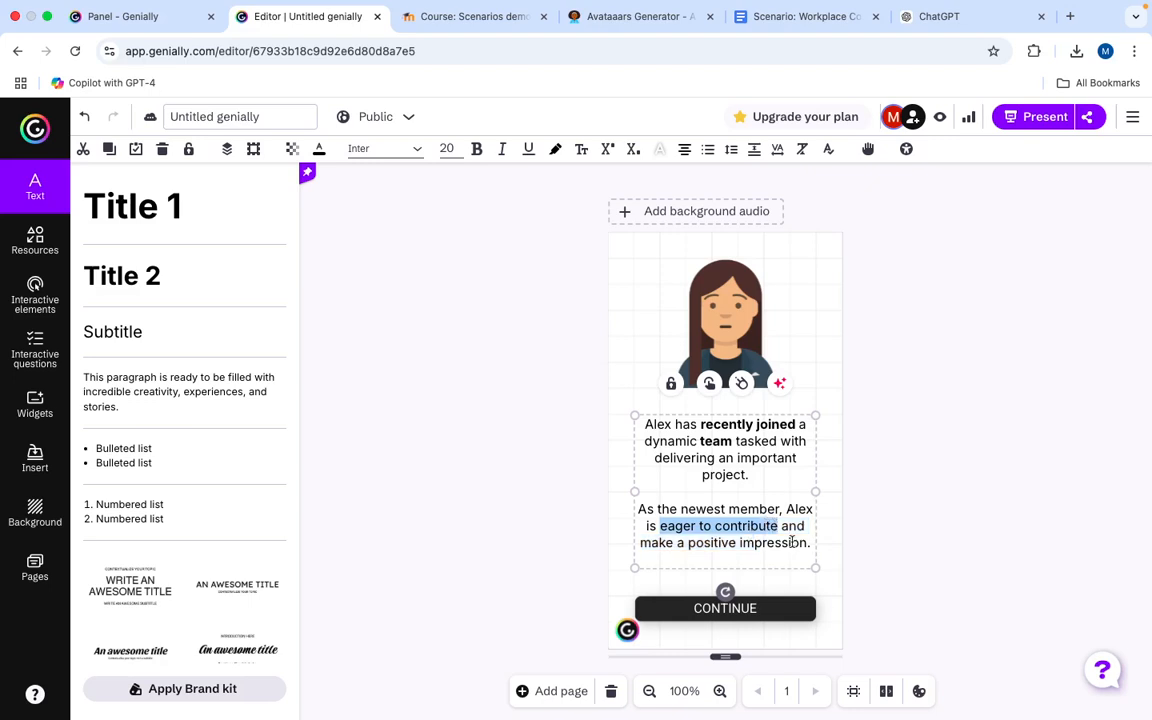
key(super+b)
drag(687, 543, 838, 543)
key(super+b)
click(850, 538)
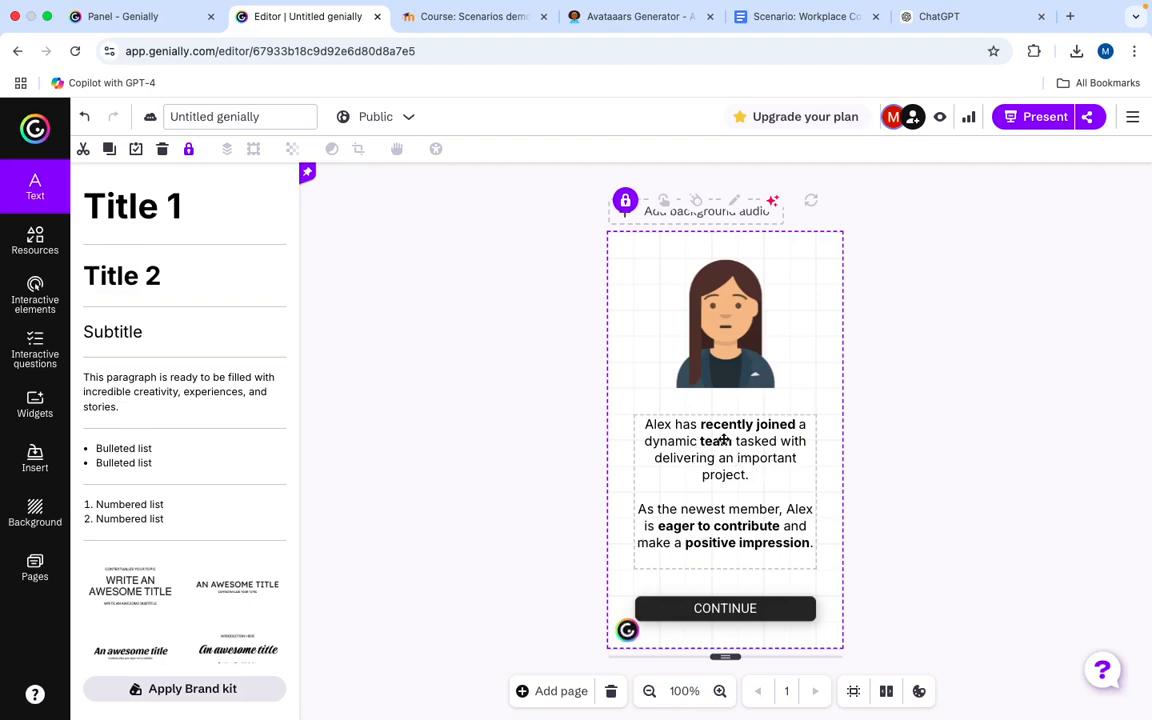
click(915, 440)
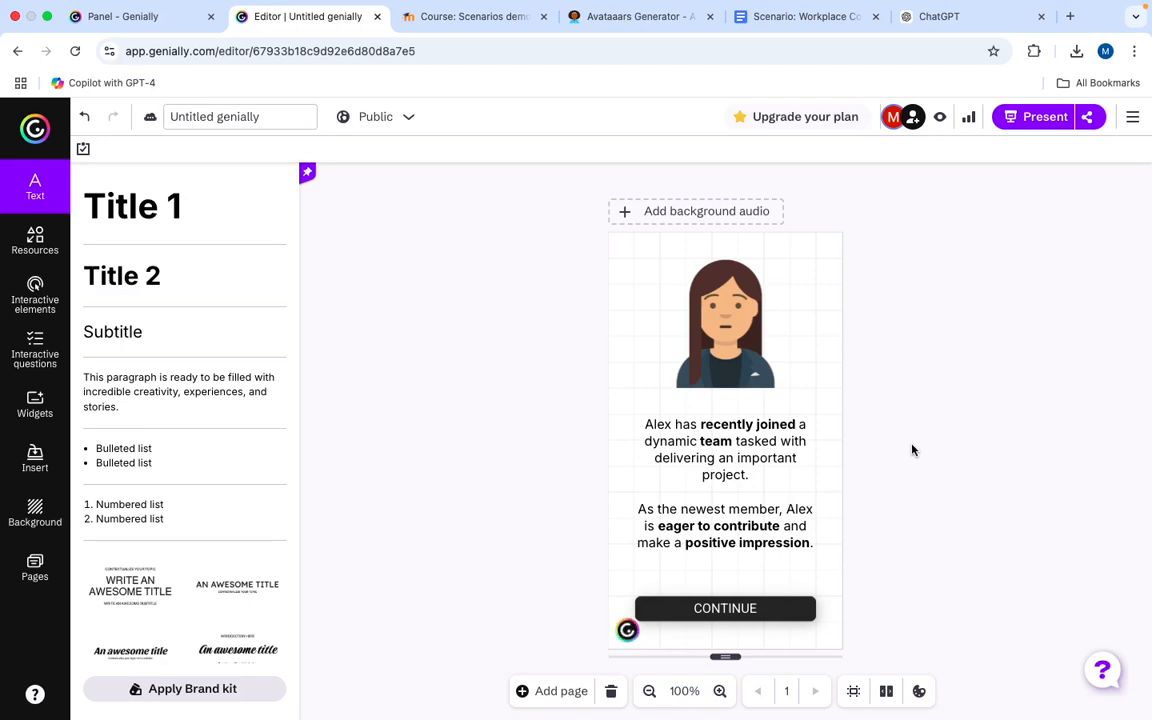
Switch to the Moodle demo course and restart the Workplace Communication mini-scenario to examine its opening page and CONTINUE button
click(794, 607)
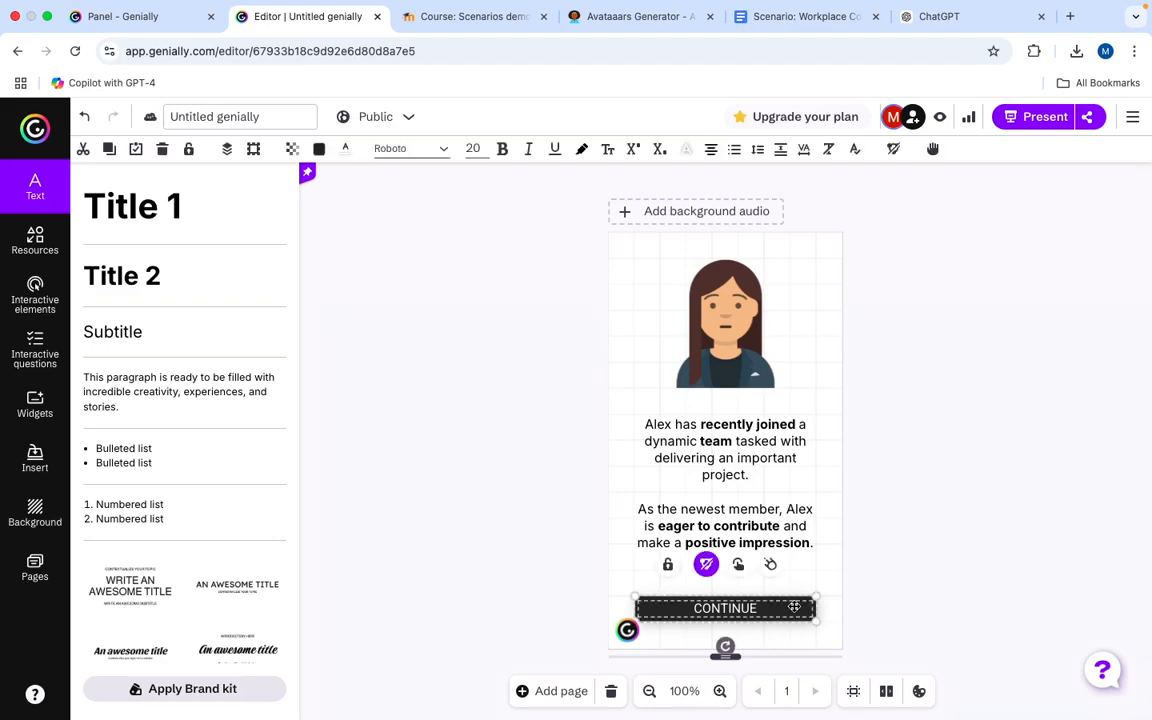
click(489, 24)
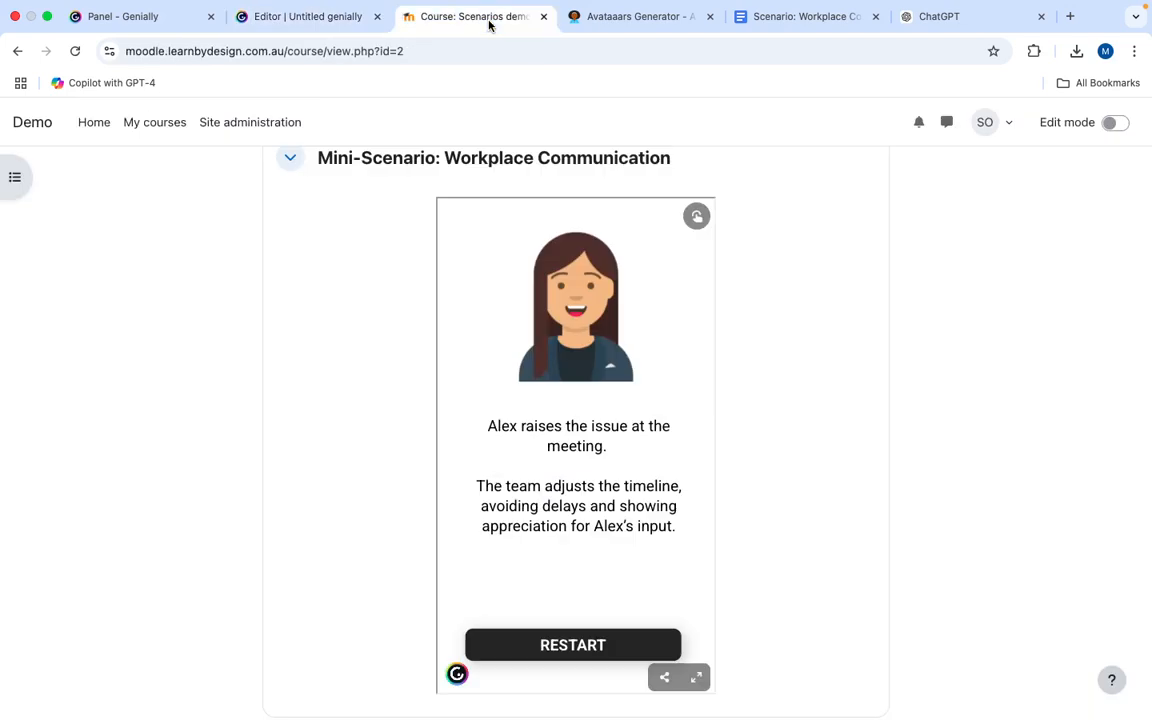
click(535, 647)
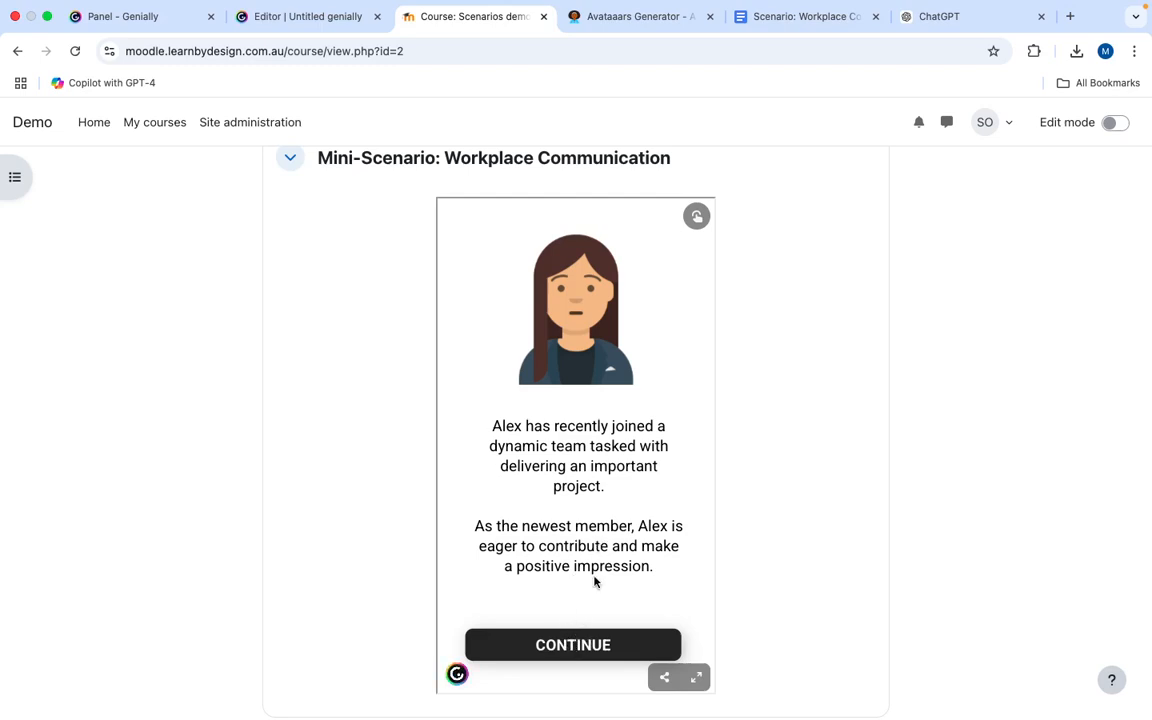
Continue the Moodle scenario to its decision page to examine the two choice buttons, and return to the Genially editor
click(576, 646)
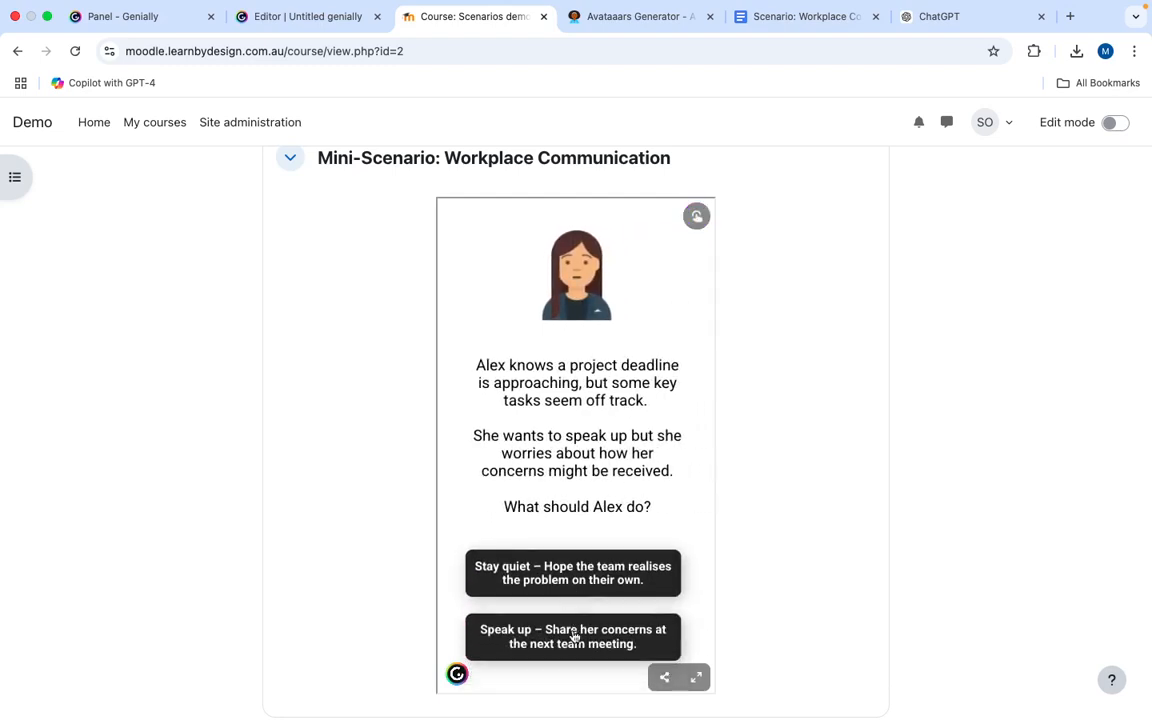
click(285, 17)
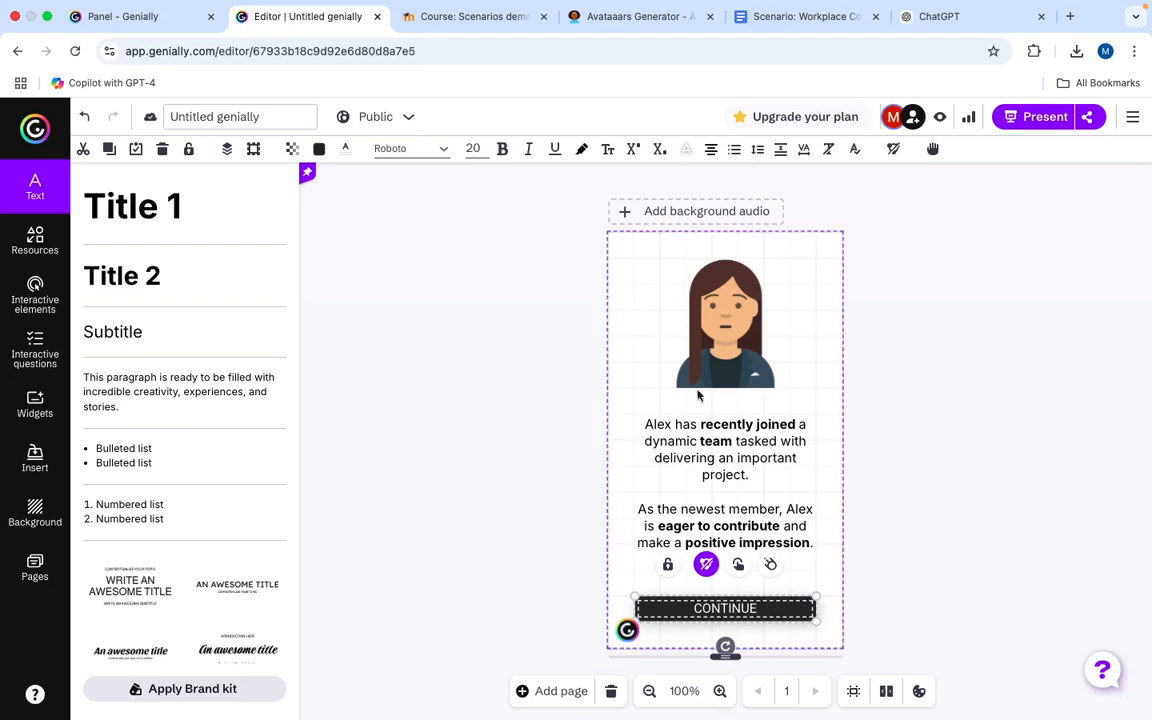
Give the CONTINUE button an upward Slide entrance animation starting at 0.4 seconds, and preview the page in presentation view
click(778, 608)
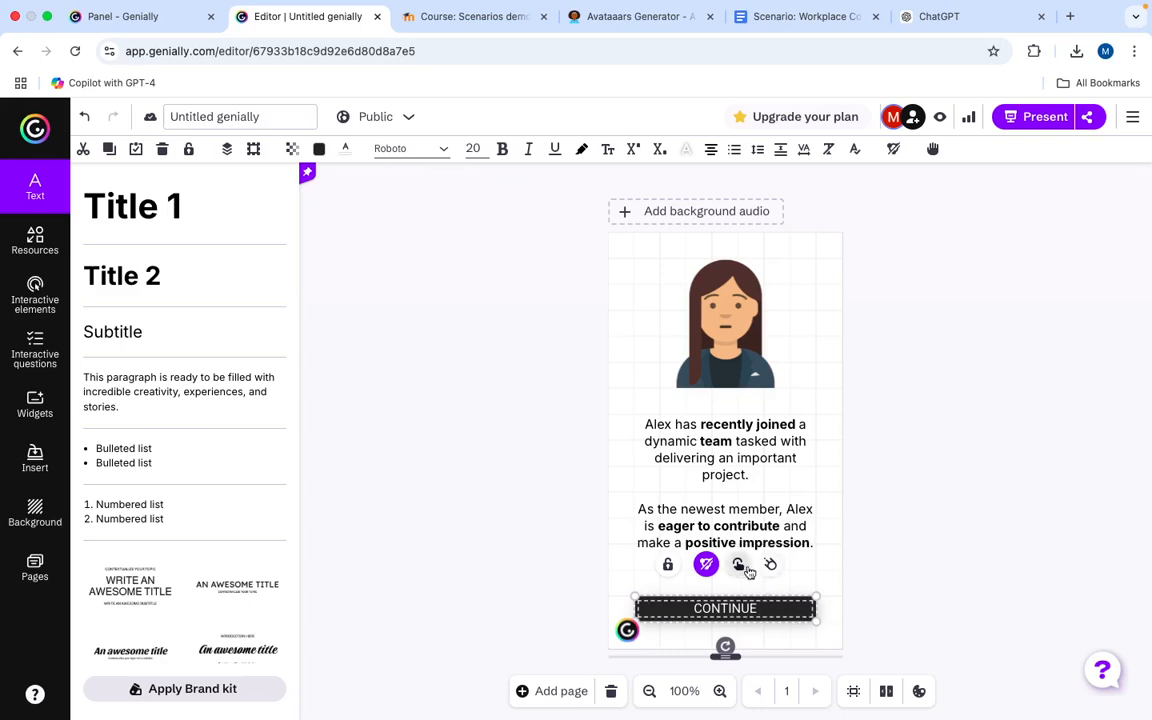
click(769, 566)
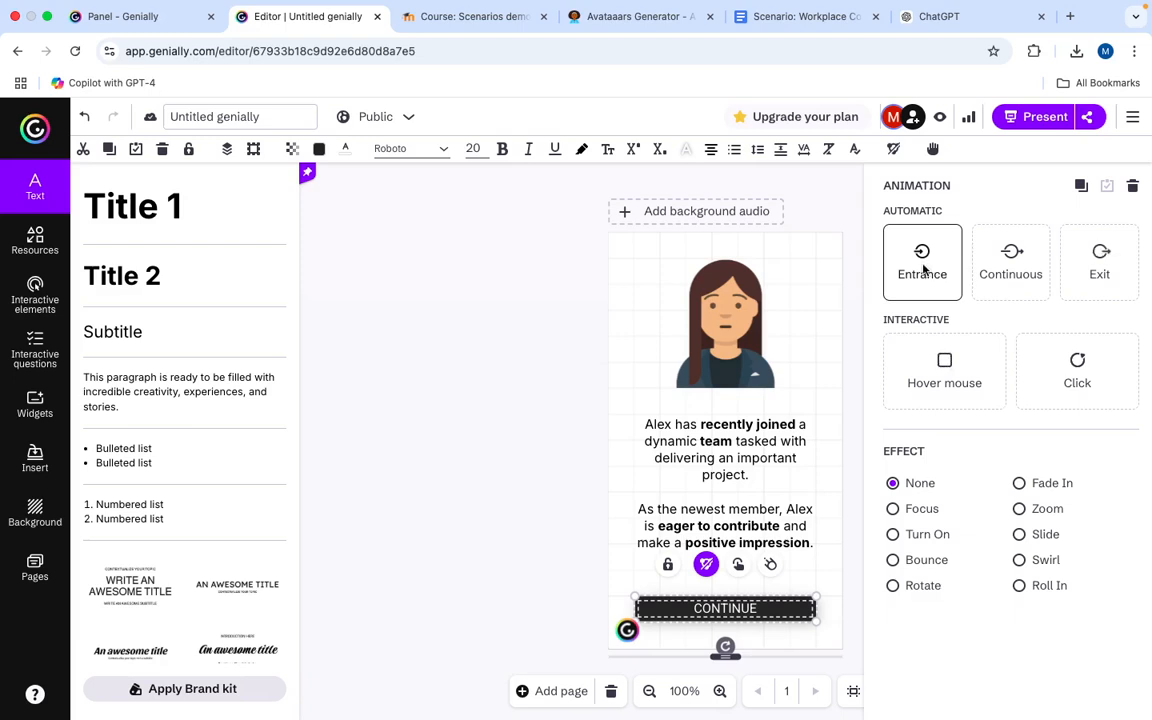
click(1021, 537)
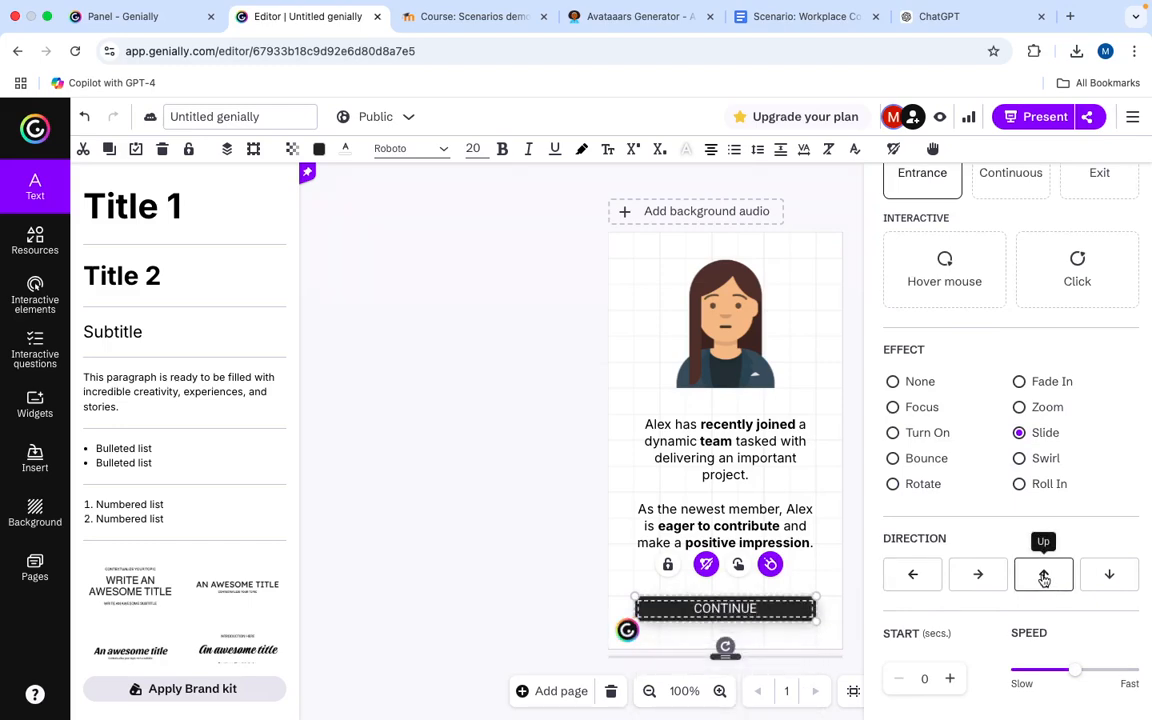
click(951, 680)
click(951, 680)
click(951, 680)
click(951, 680)
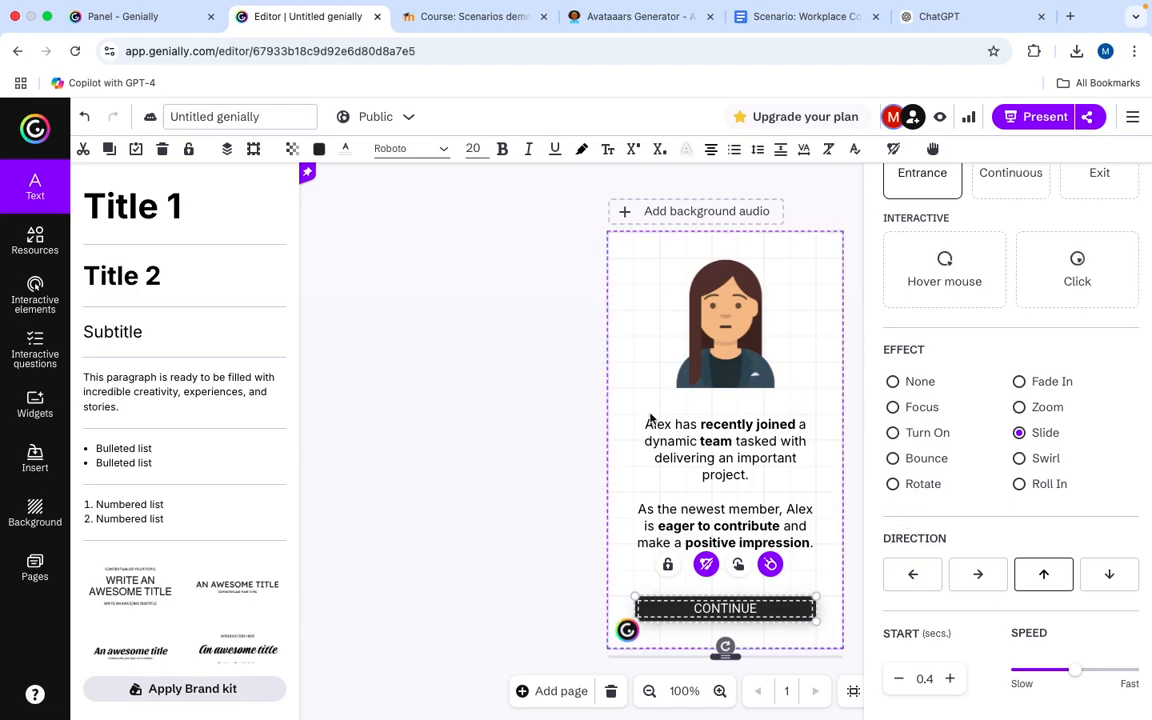
click(1030, 117)
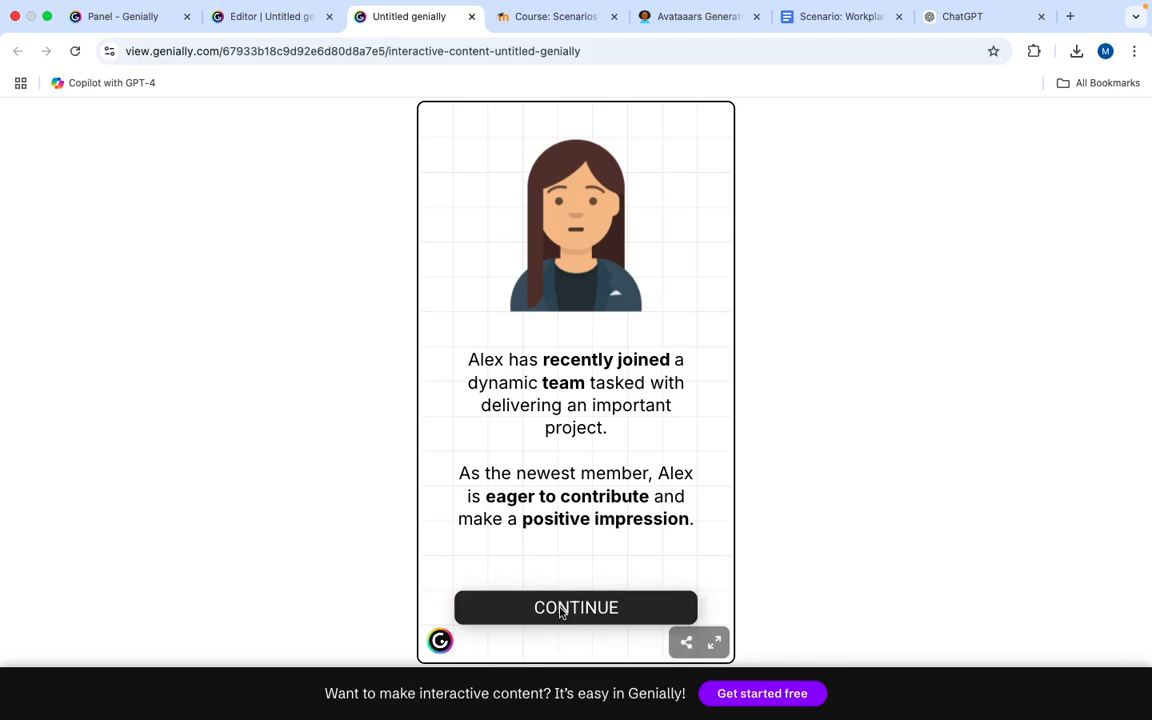
click(471, 16)
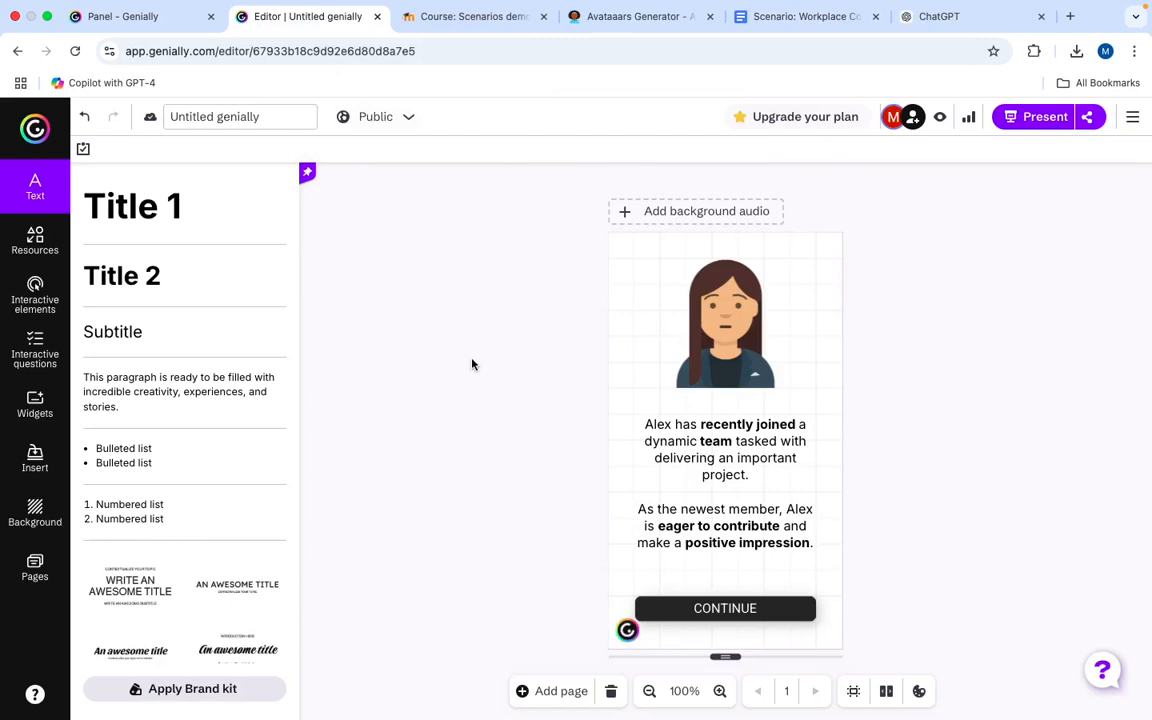
Duplicate the first page of the genially
click(33, 566)
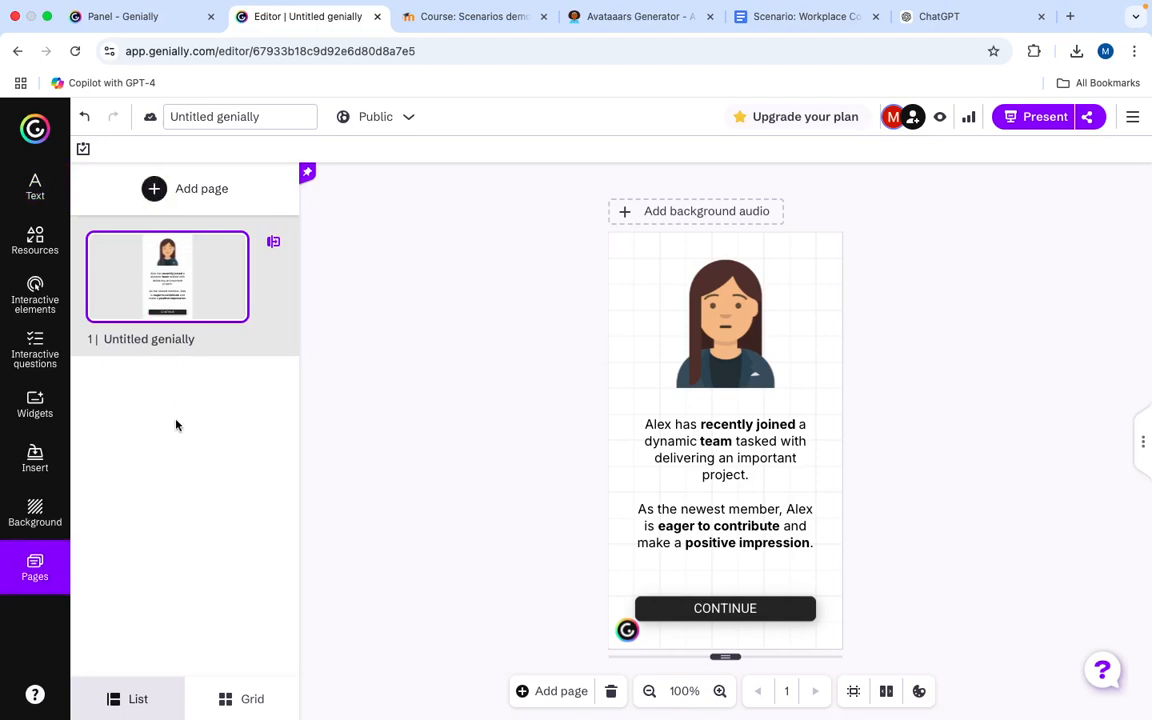
mouse_move(185, 293)
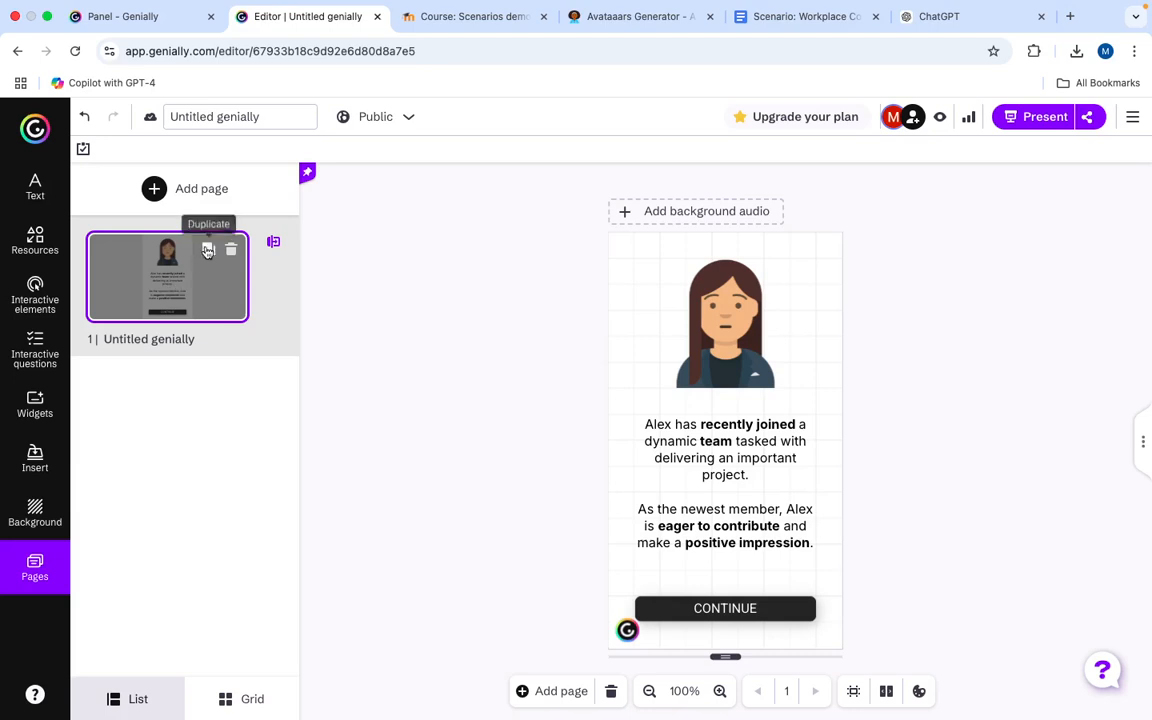
click(207, 251)
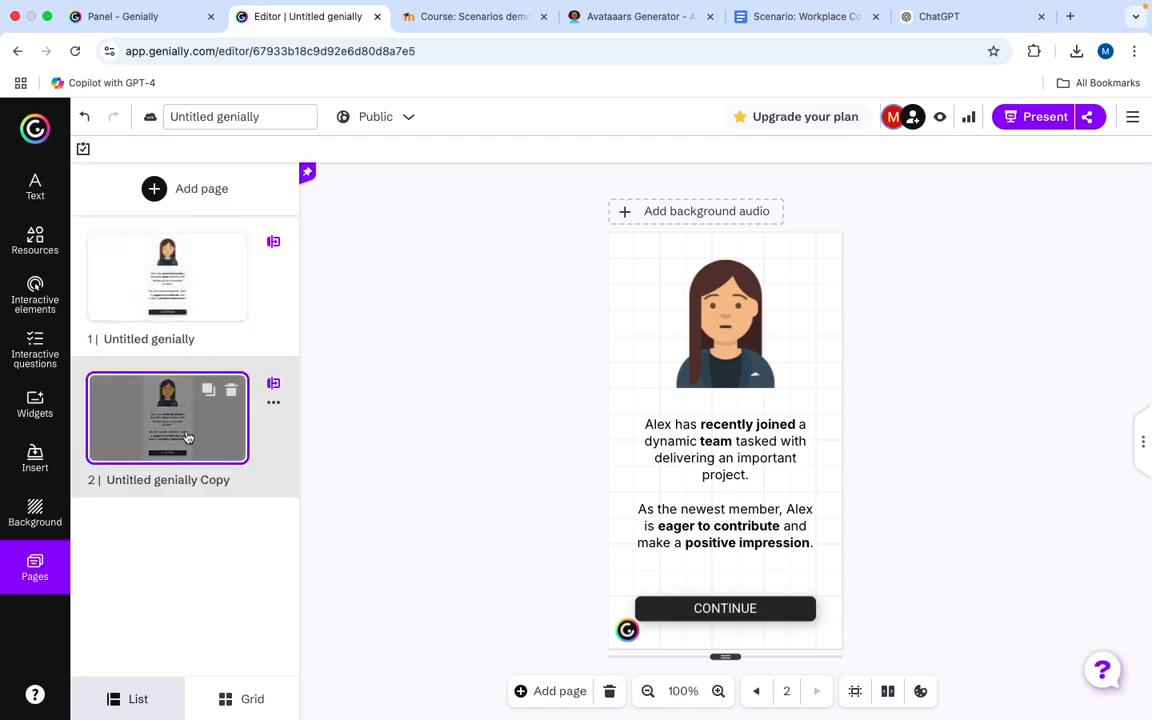
Rename the first page "Context" and its duplicate "Challenge"
double_click(156, 337)
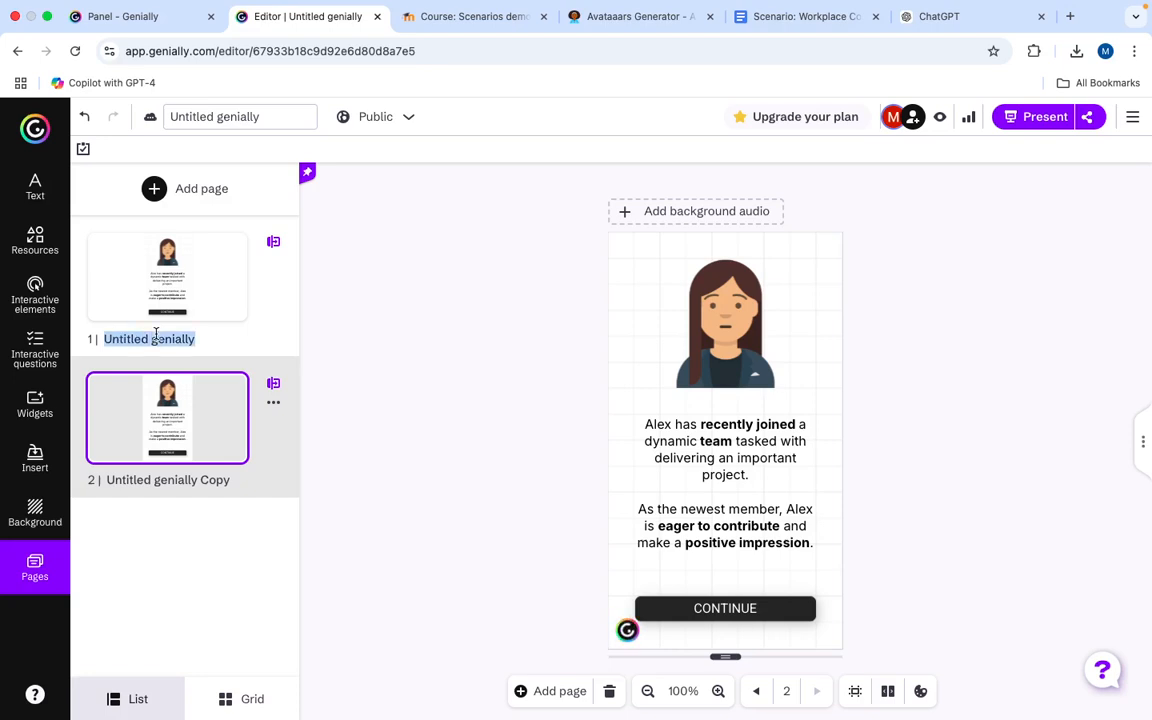
text(Context)
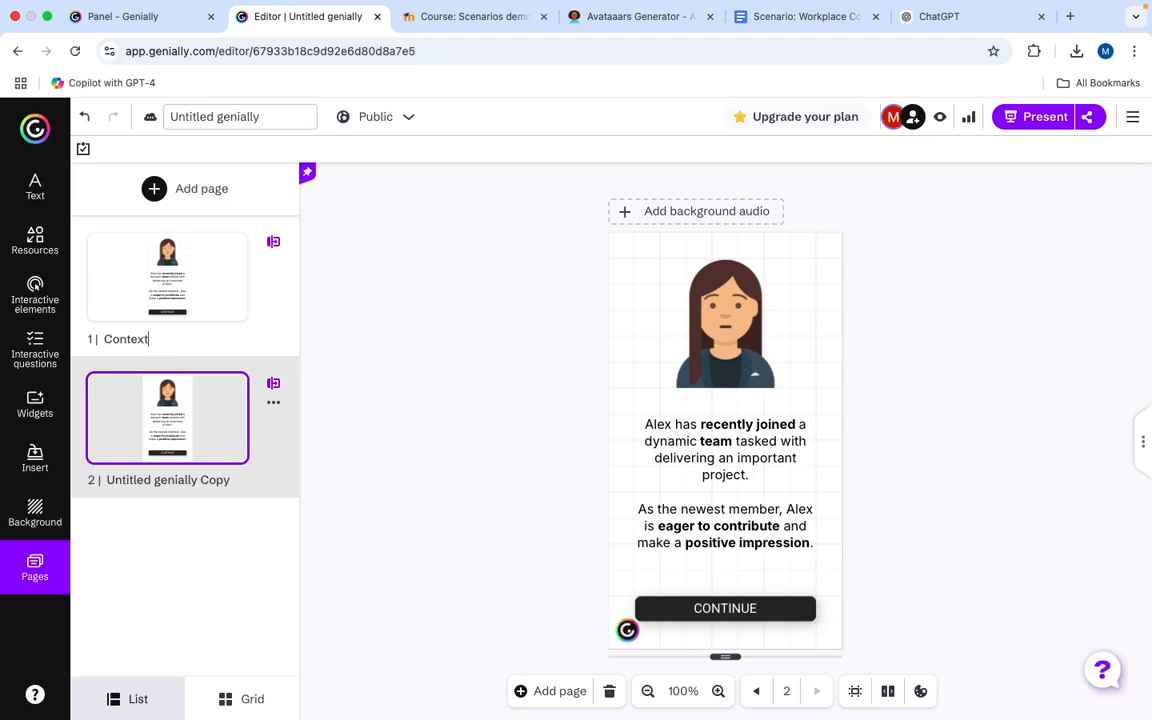
double_click(151, 480)
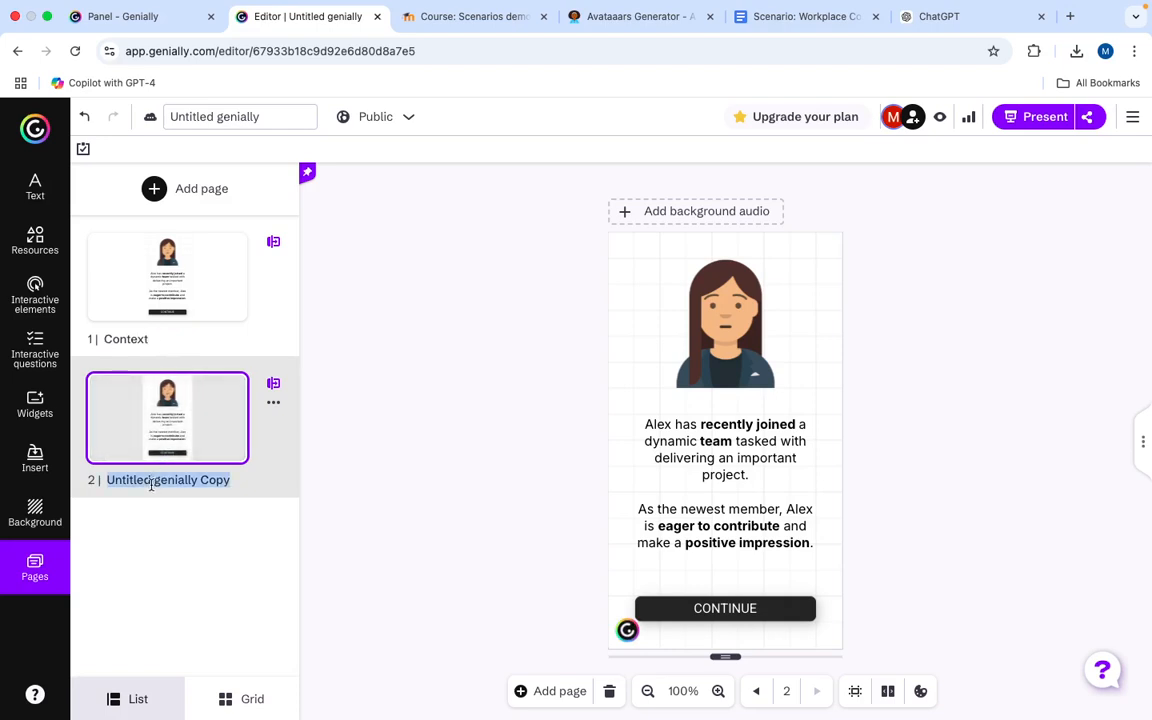
text(Challenge)
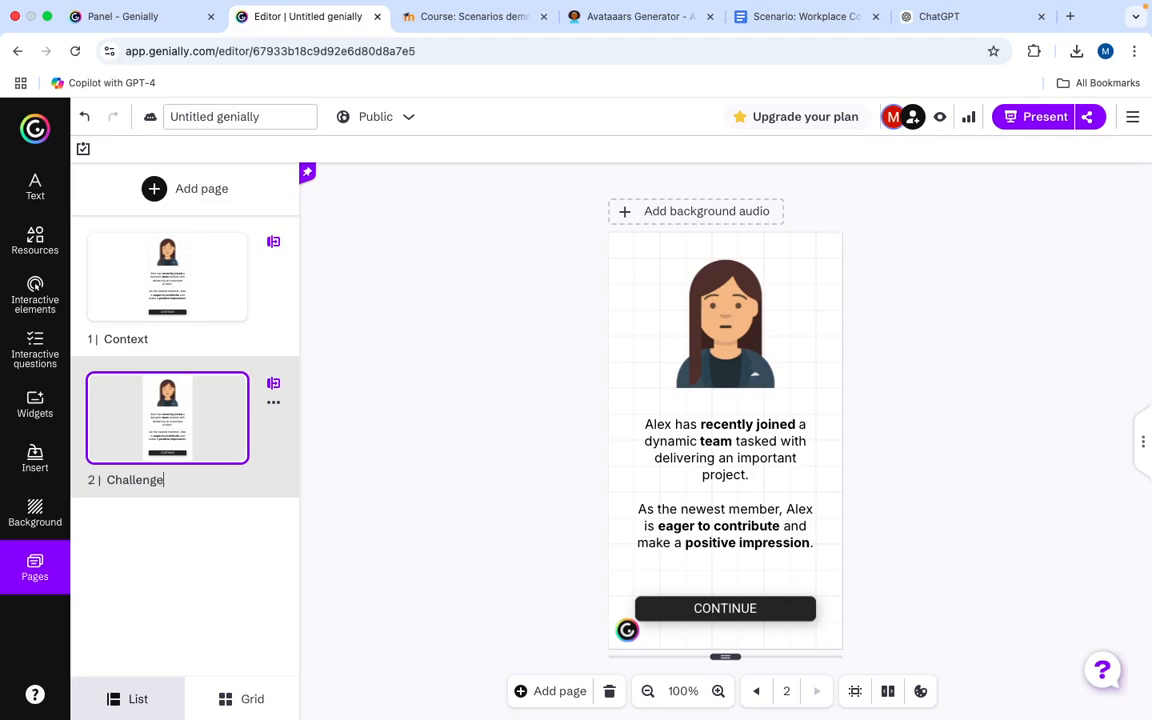
click(209, 563)
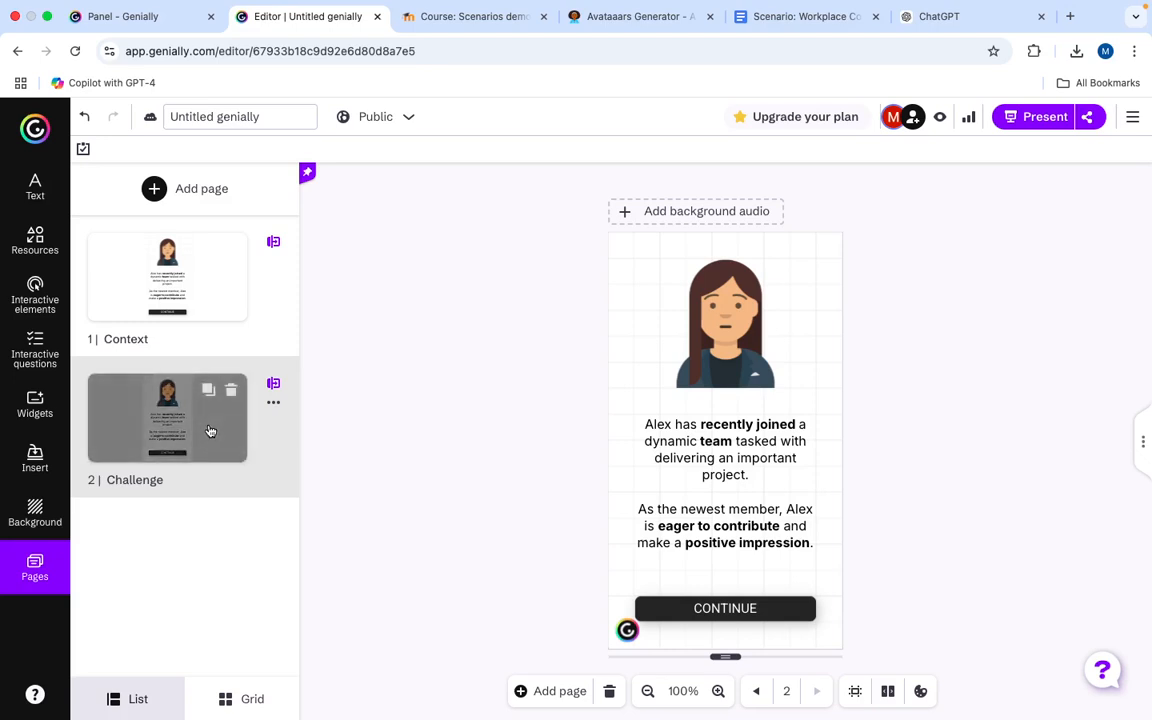
Check the challenge slide in the Moodle demo course, and on the Challenge page shrink the avatar and move the text block up beneath it
click(444, 28)
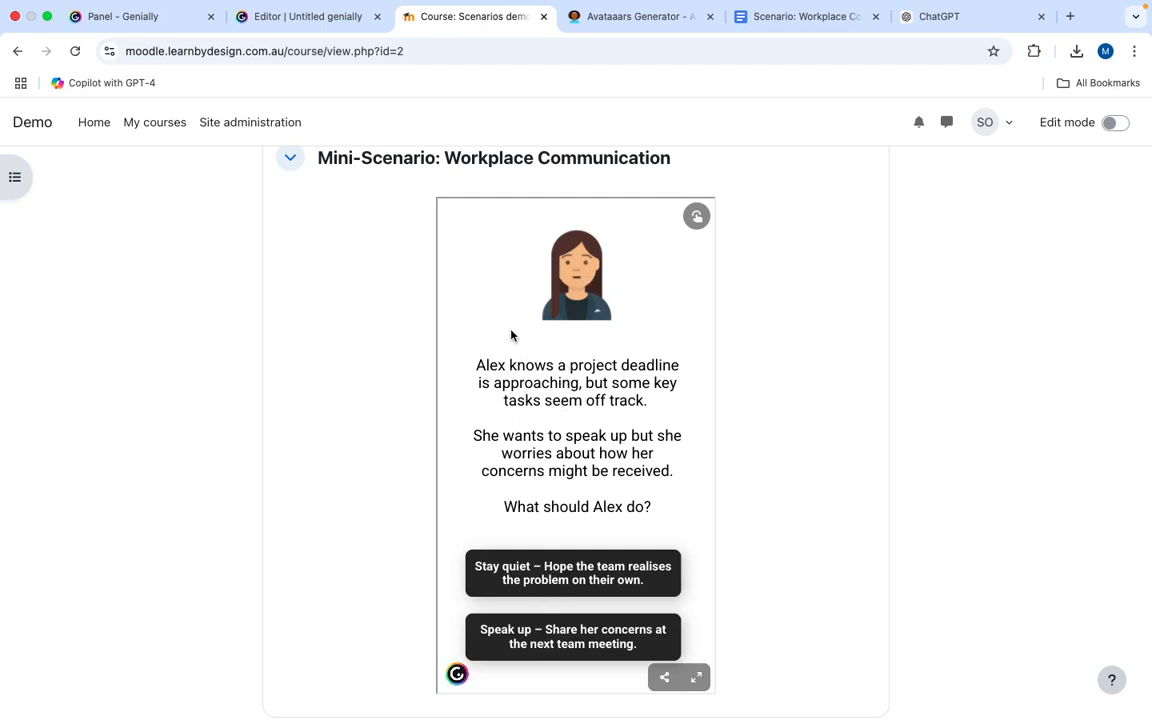
click(323, 28)
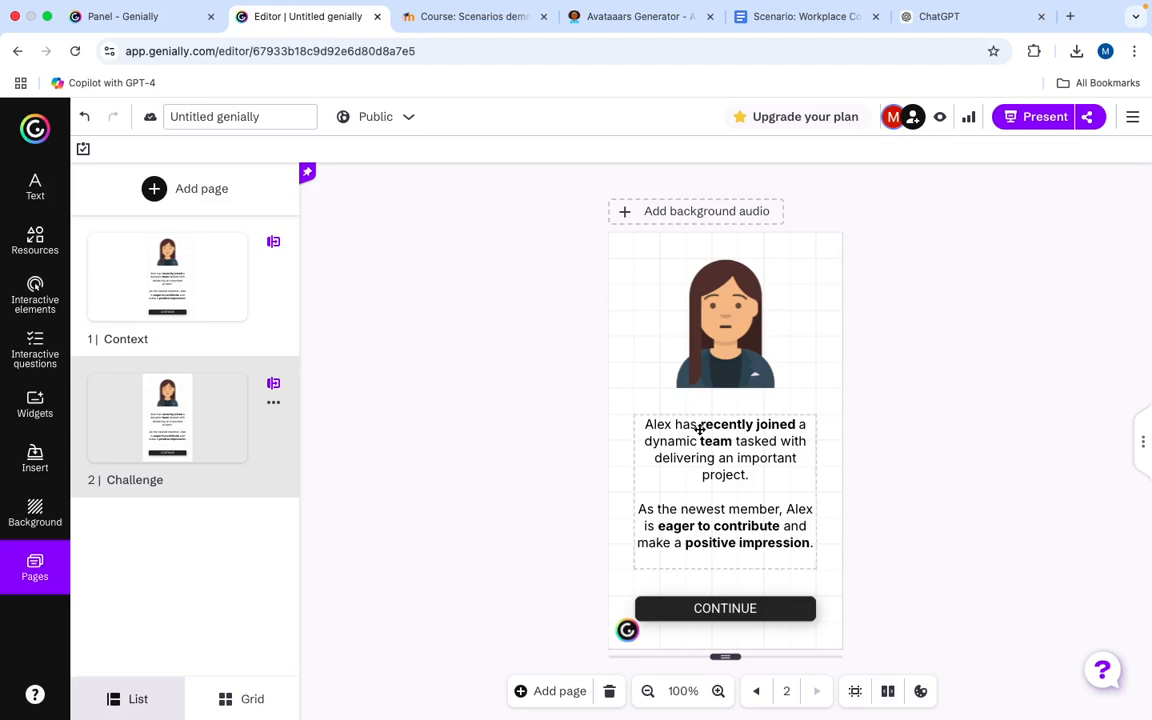
click(719, 365)
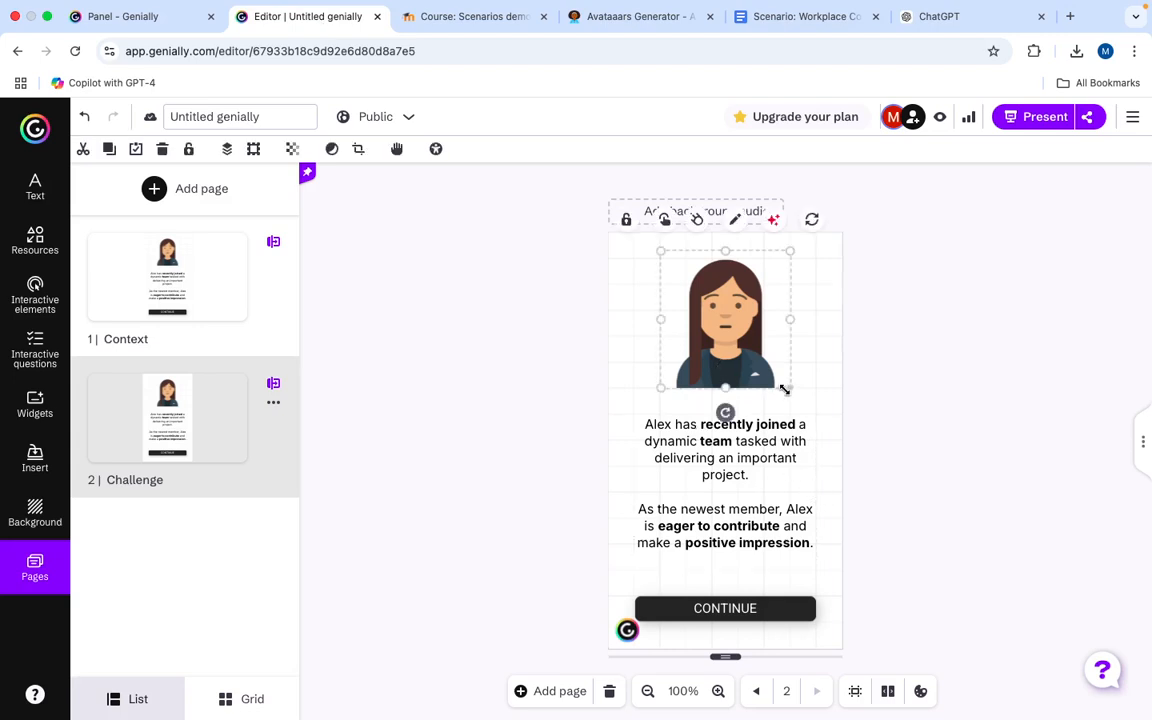
drag(786, 389, 727, 316)
click(748, 448)
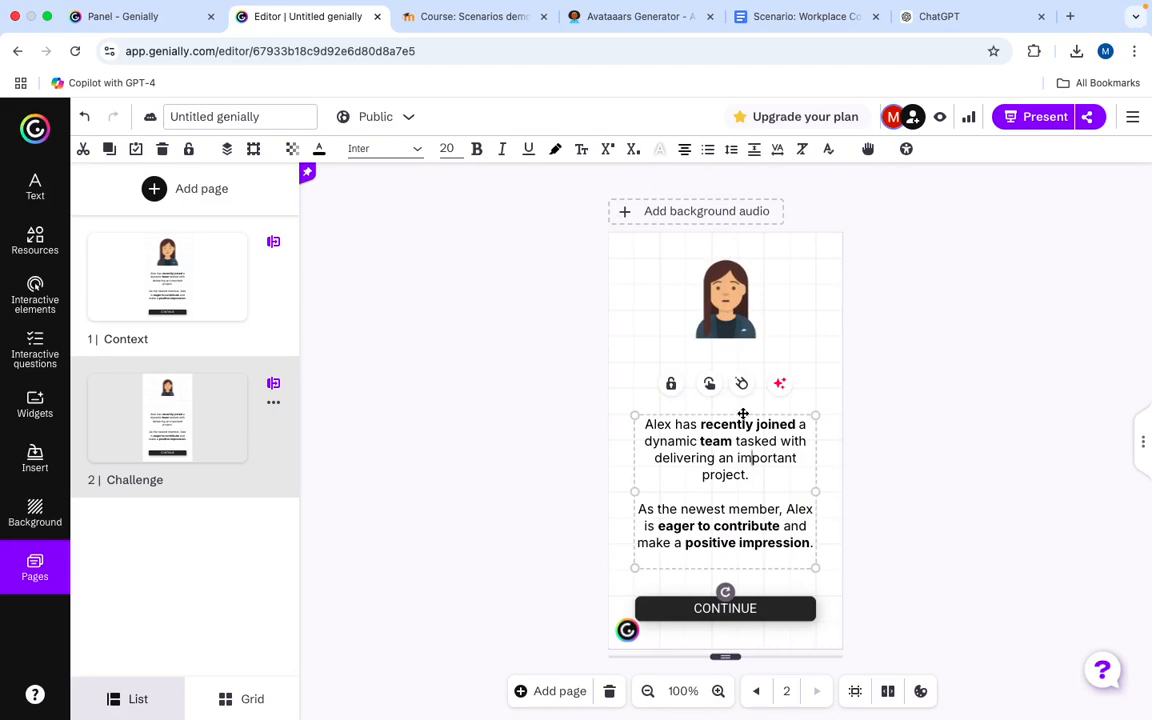
drag(742, 413, 742, 365)
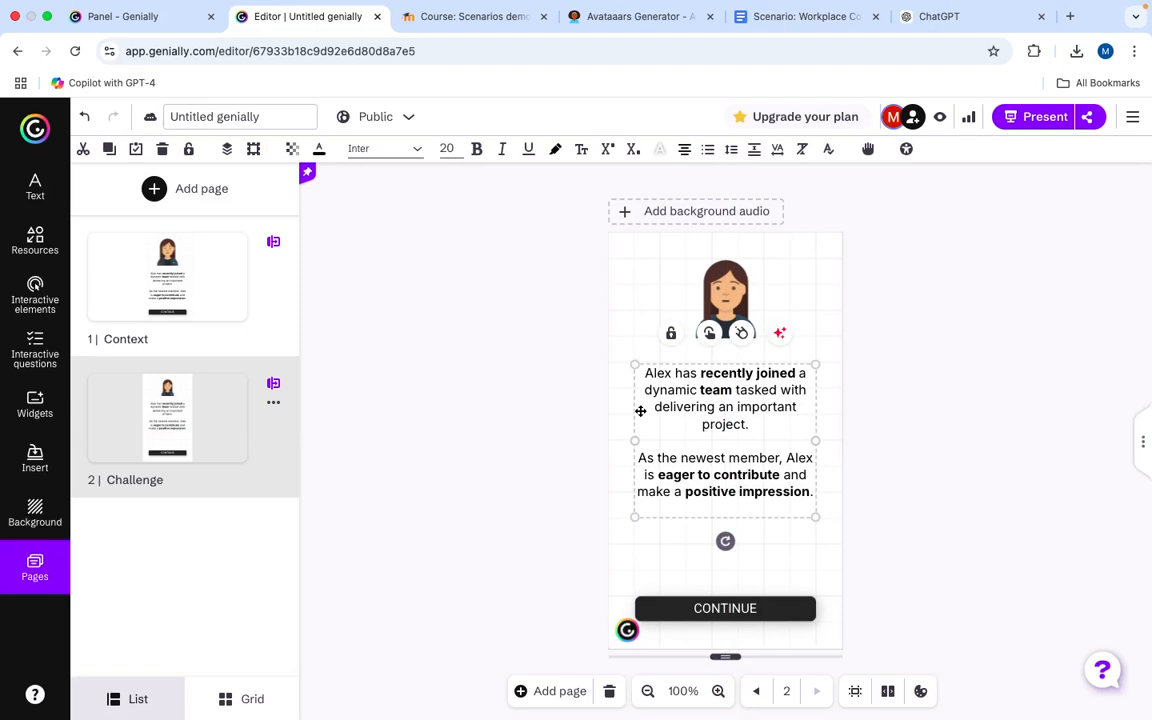
Ungroup the CONTINUE button on the Challenge page into its background shape and label
click(668, 609)
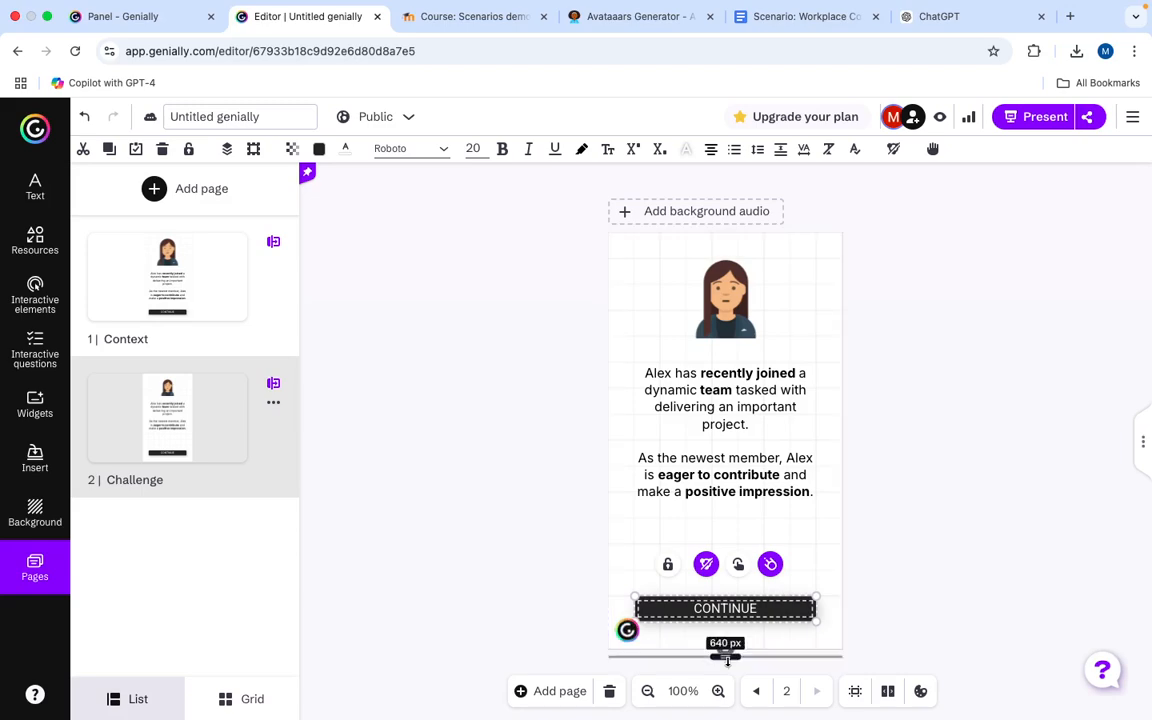
click(718, 691)
scroll(813, 517, down, 3)
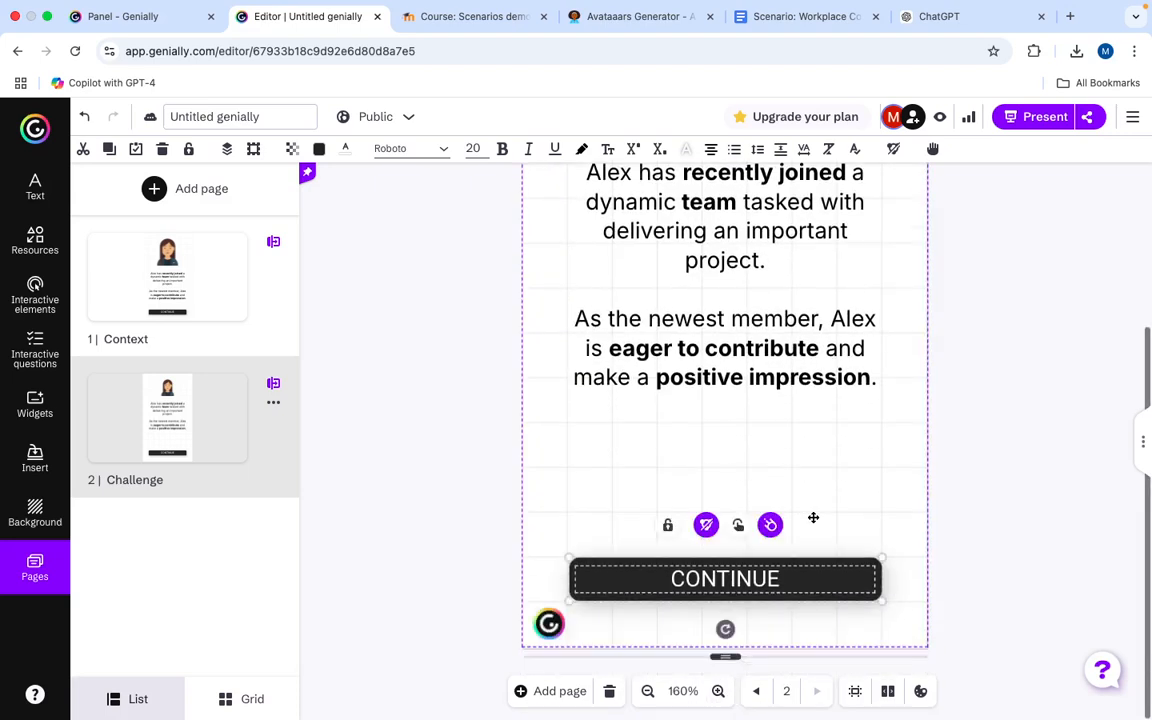
click(706, 525)
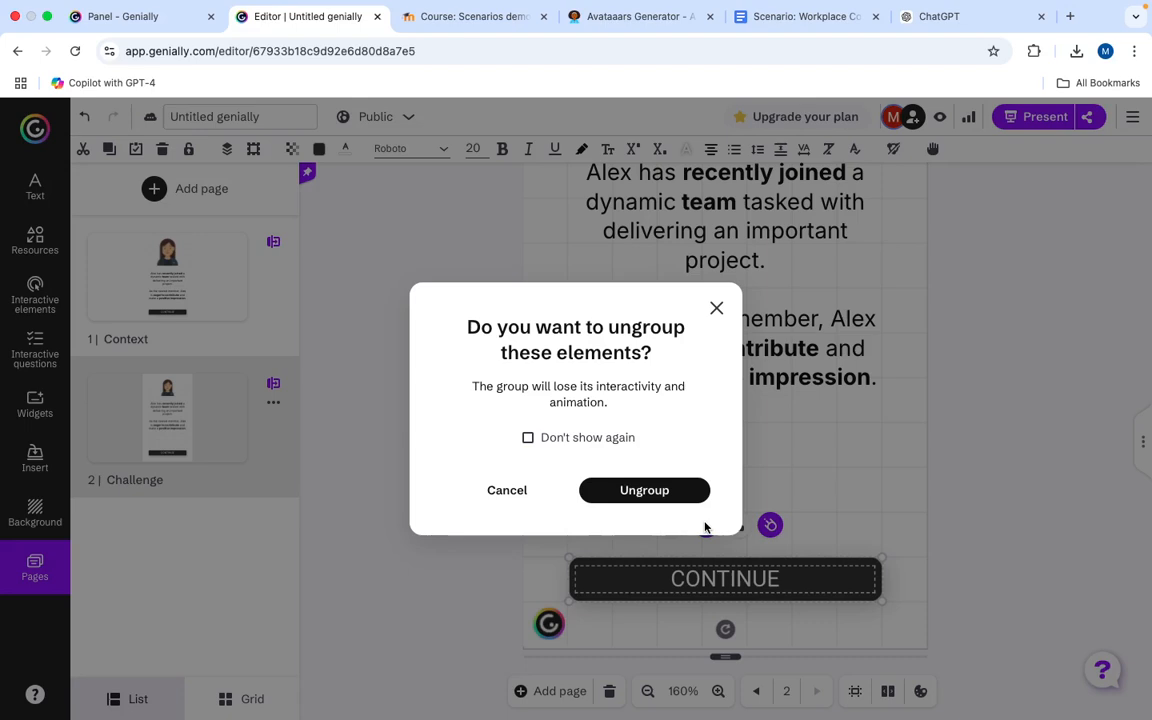
click(643, 489)
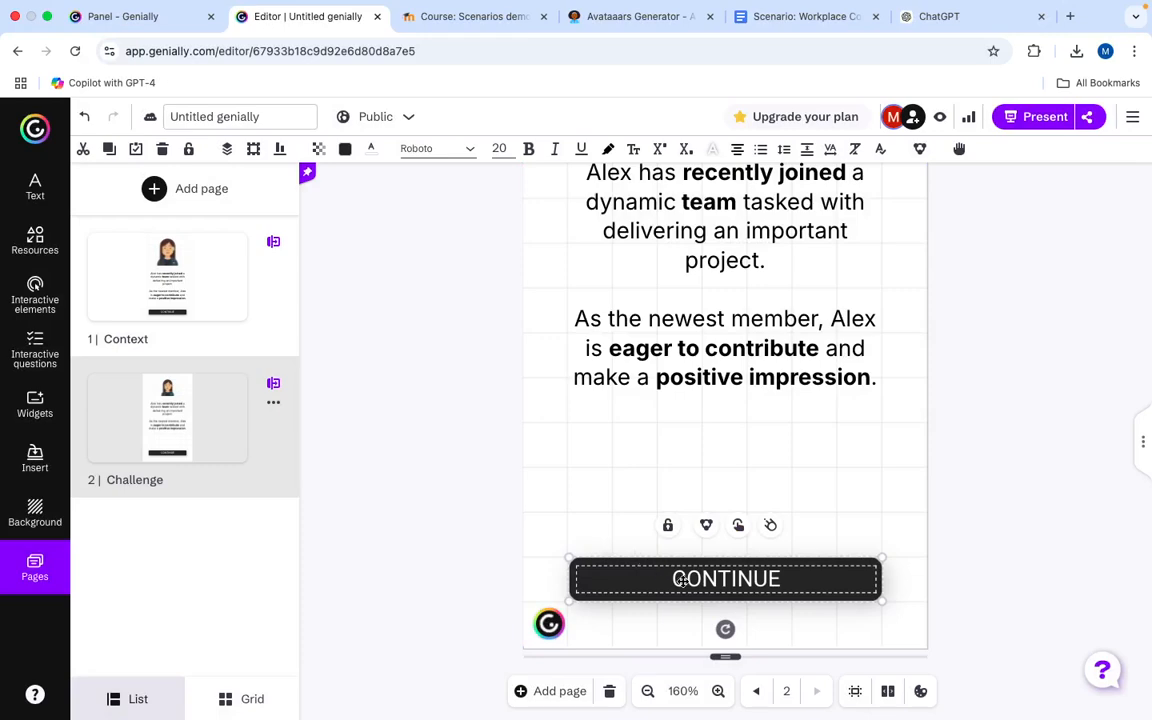
click(225, 292)
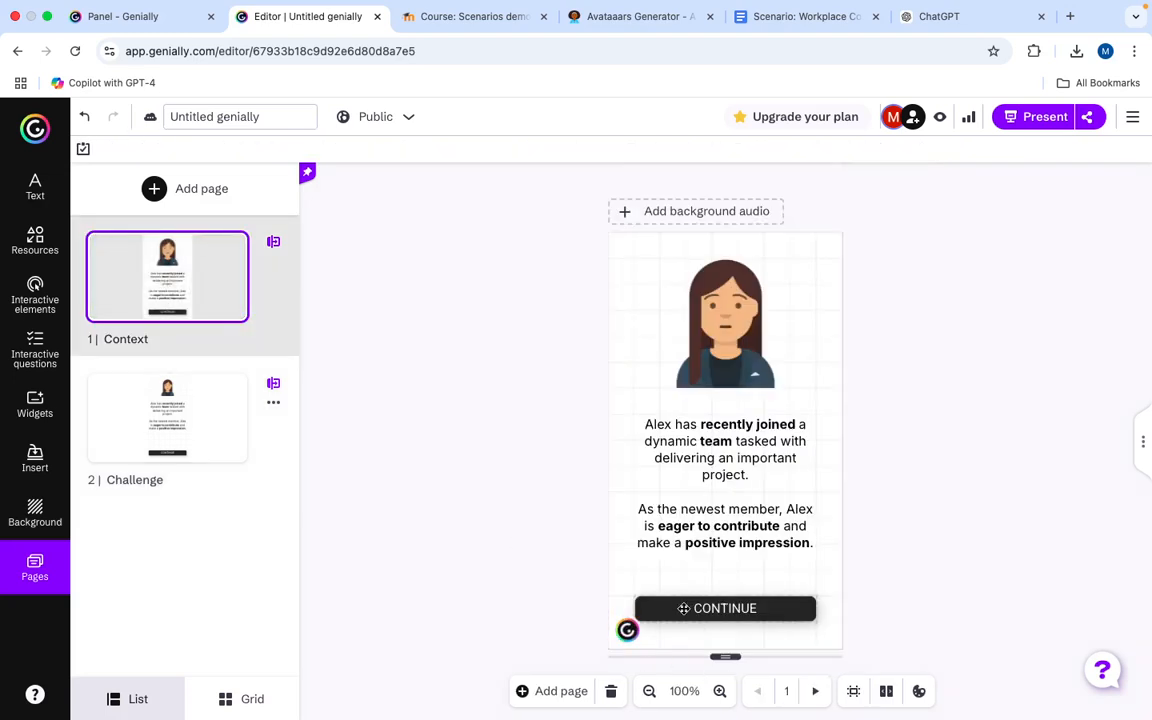
click(240, 415)
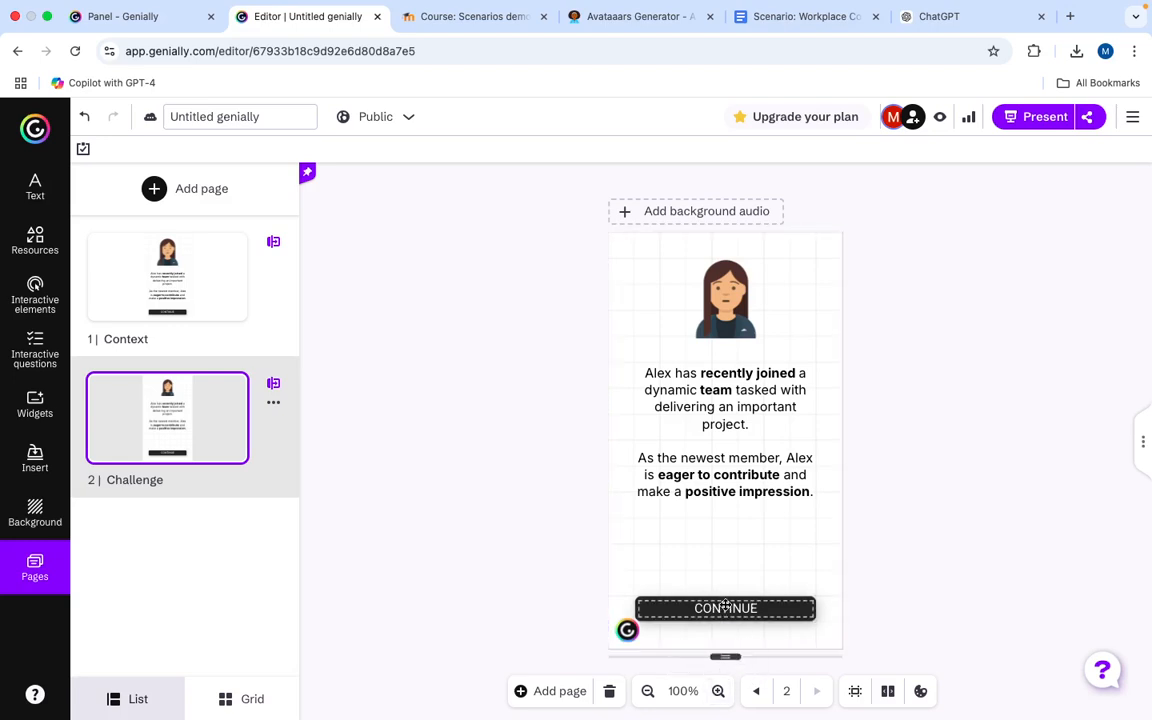
Extend the black shape of the Challenge page's CONTINUE button upward and move its label to the shape's upper part
click(718, 691)
scroll(860, 510, down, 3)
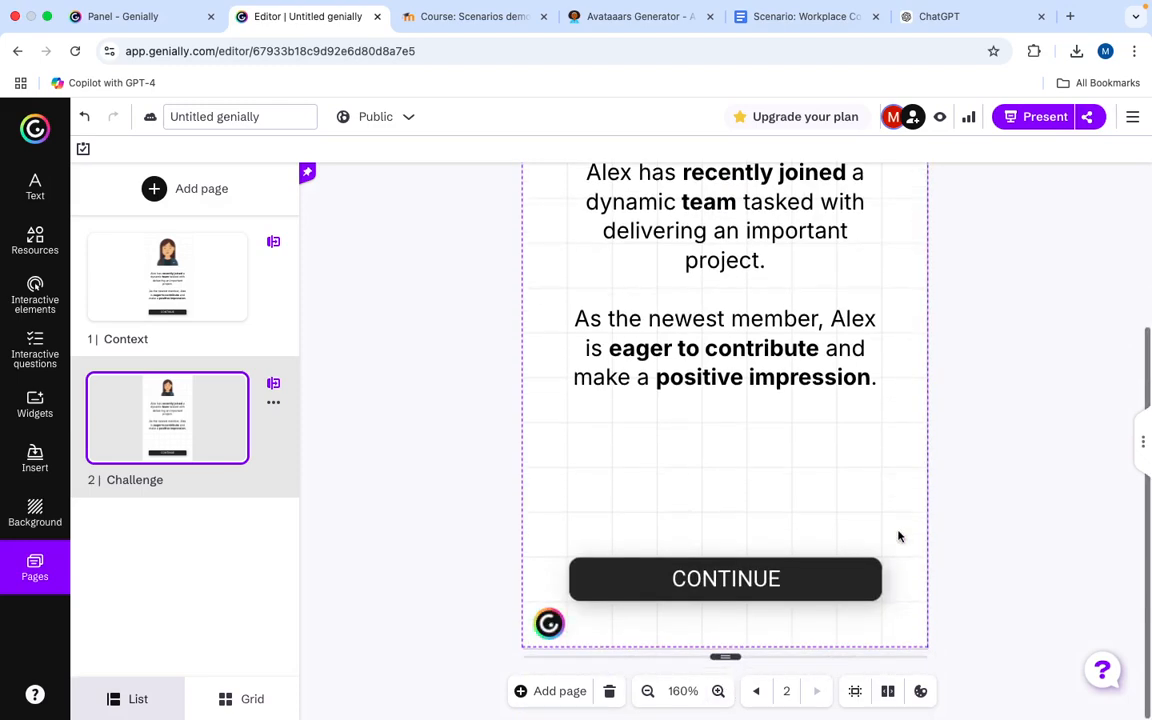
click(846, 560)
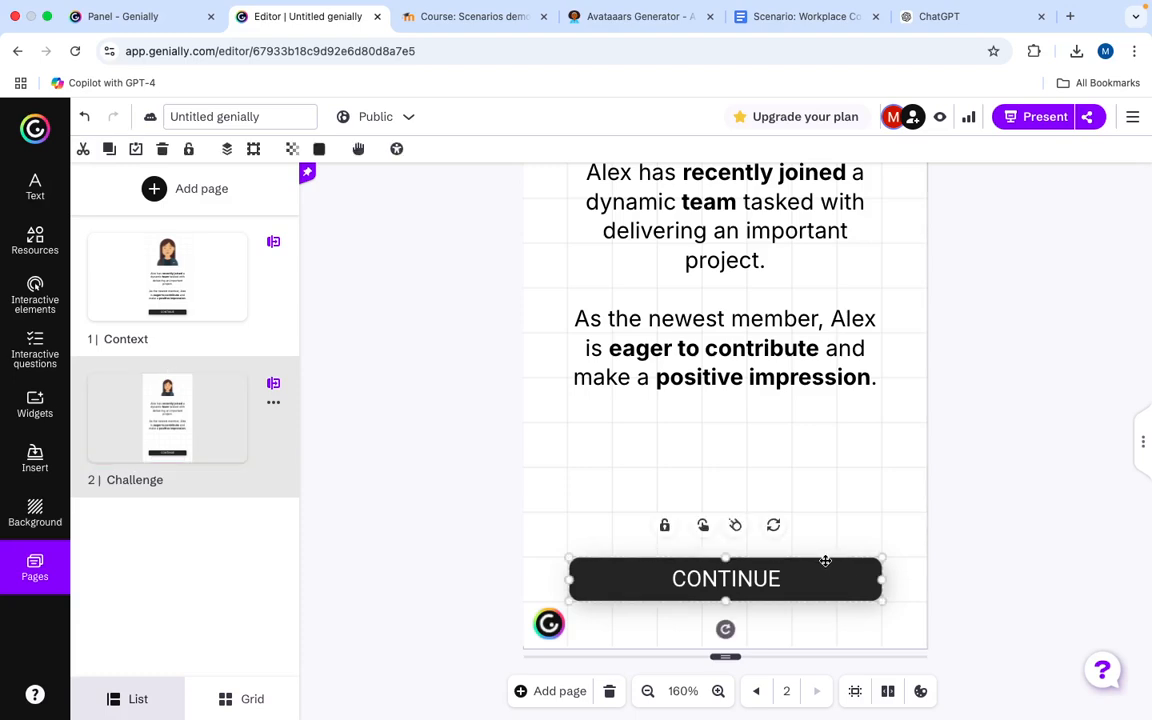
double_click(757, 576)
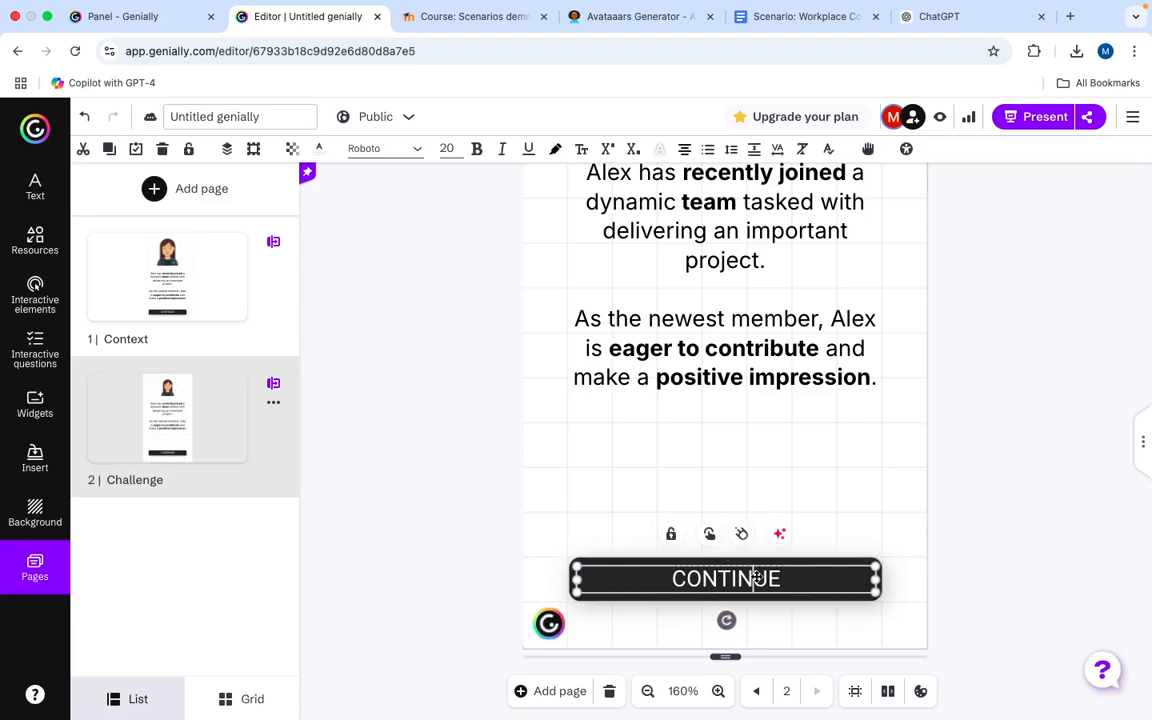
click(785, 561)
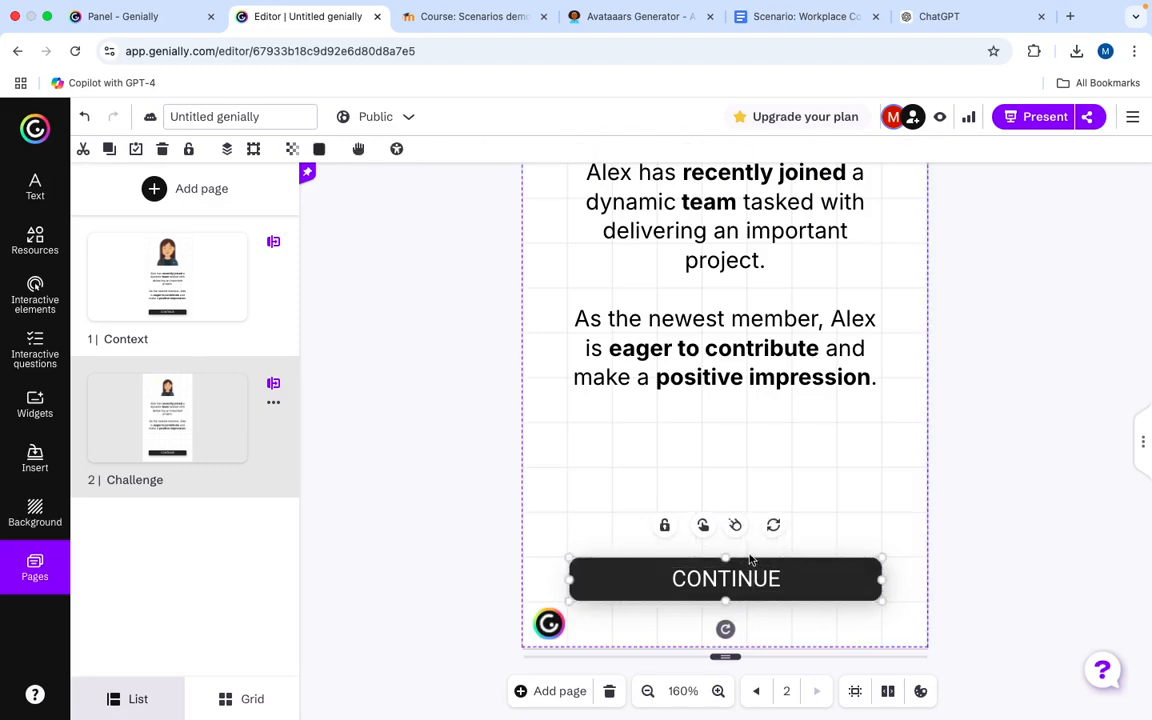
drag(721, 551, 722, 535)
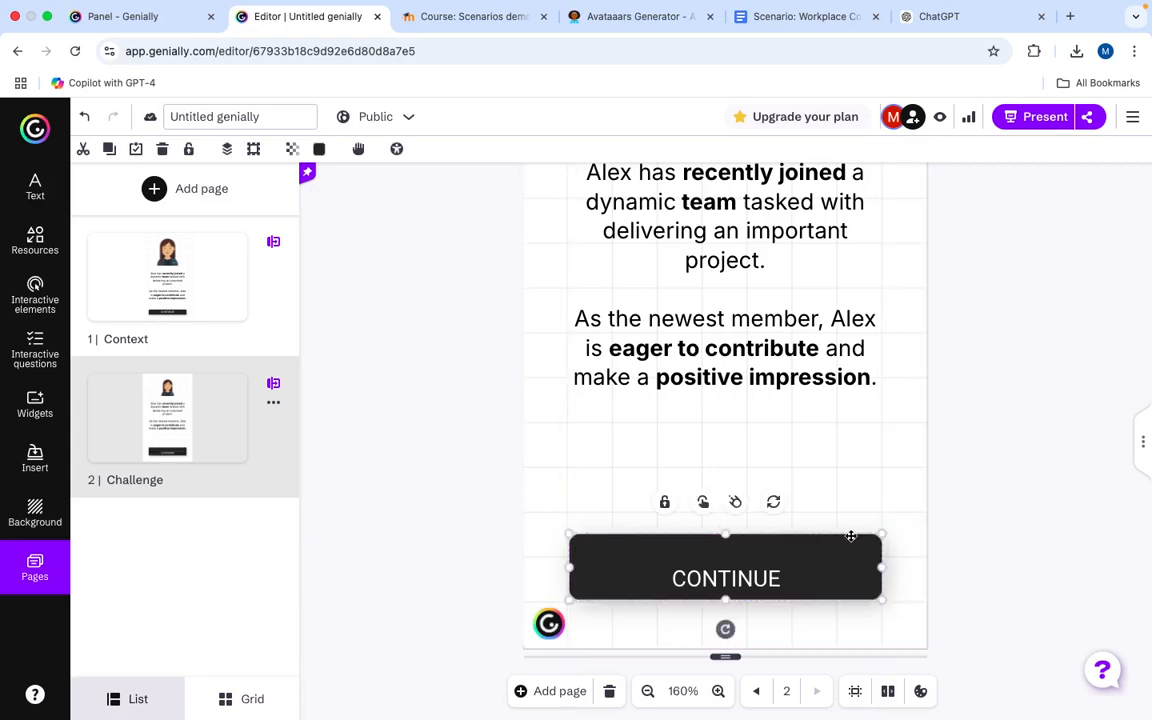
key(super+z)
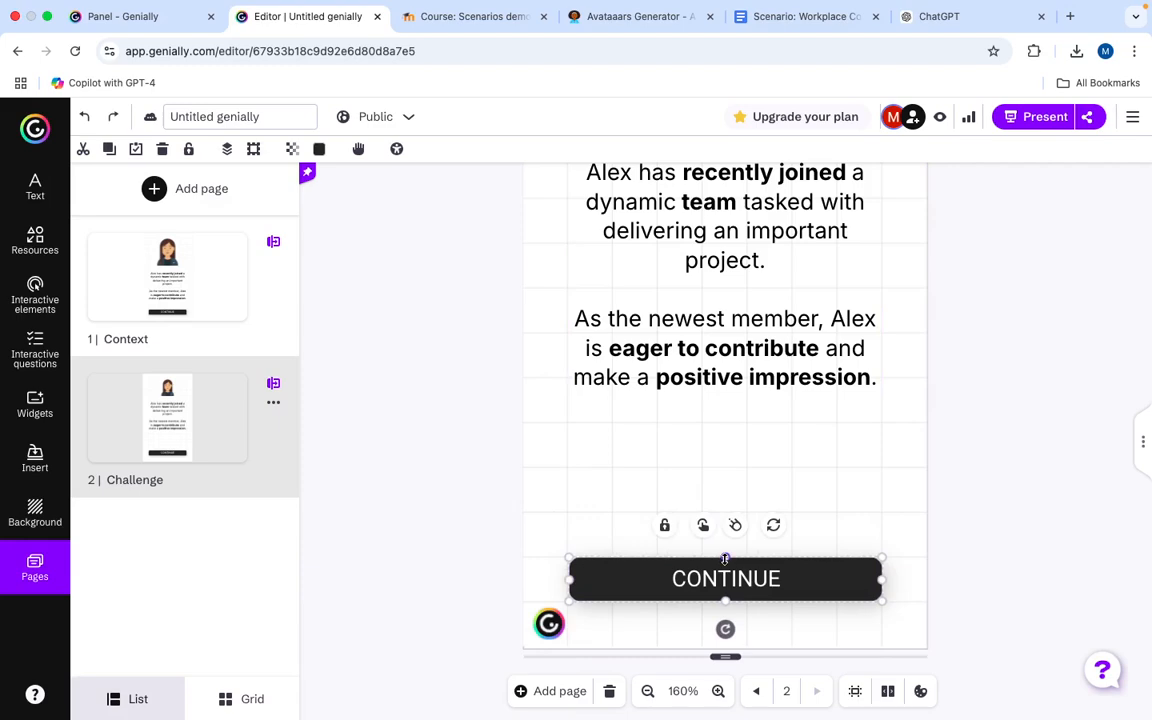
drag(725, 559, 719, 540)
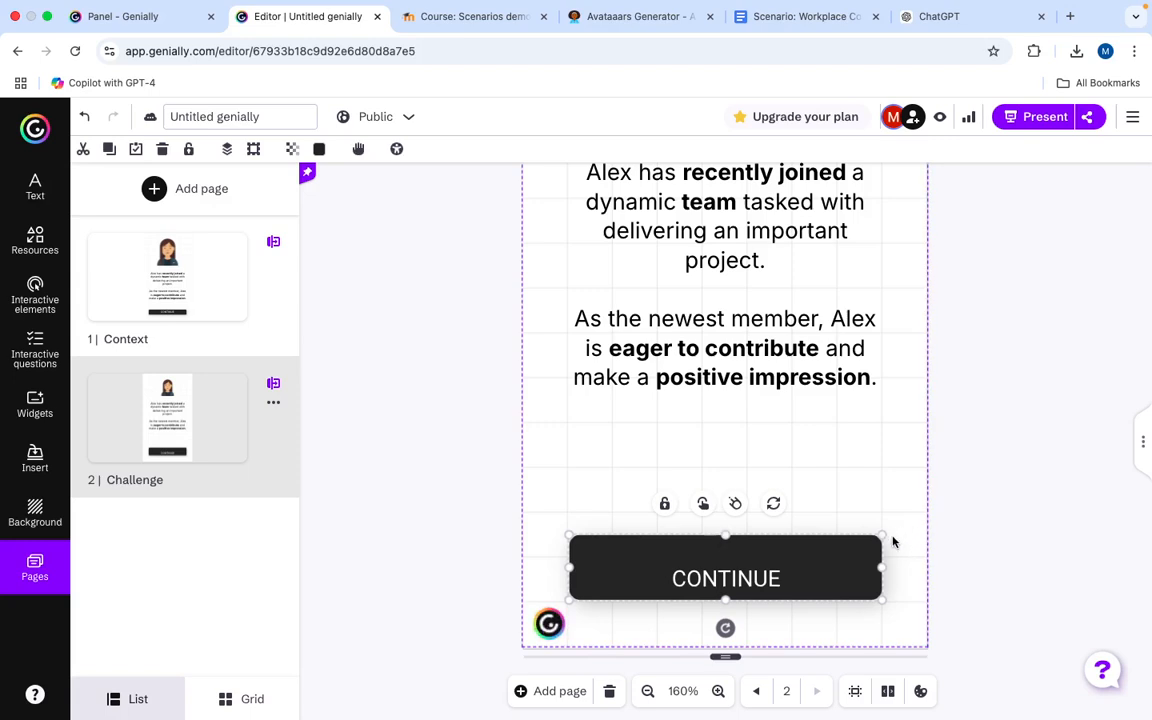
click(975, 550)
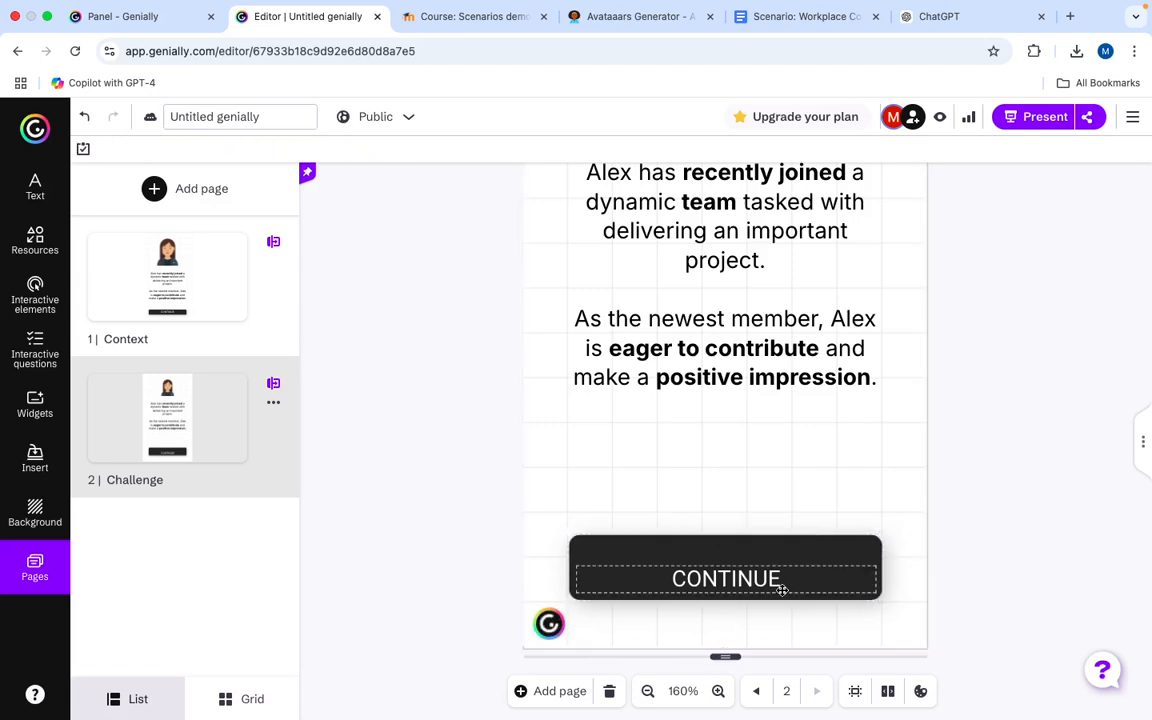
click(752, 576)
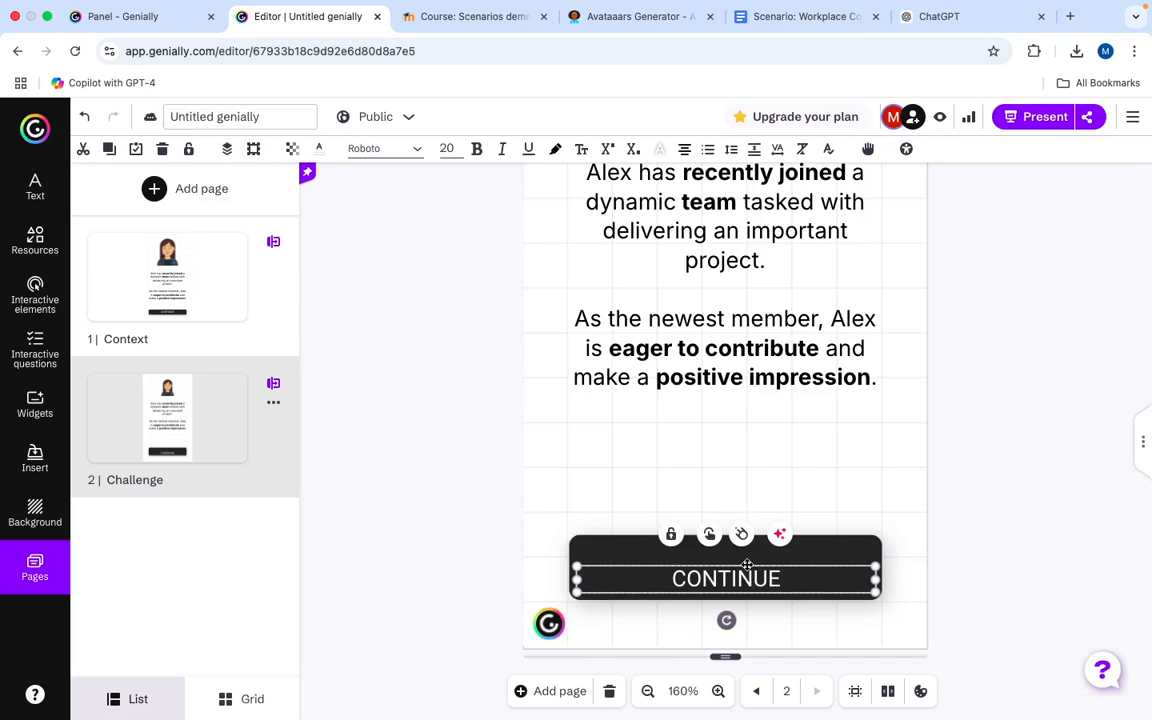
drag(747, 565, 743, 545)
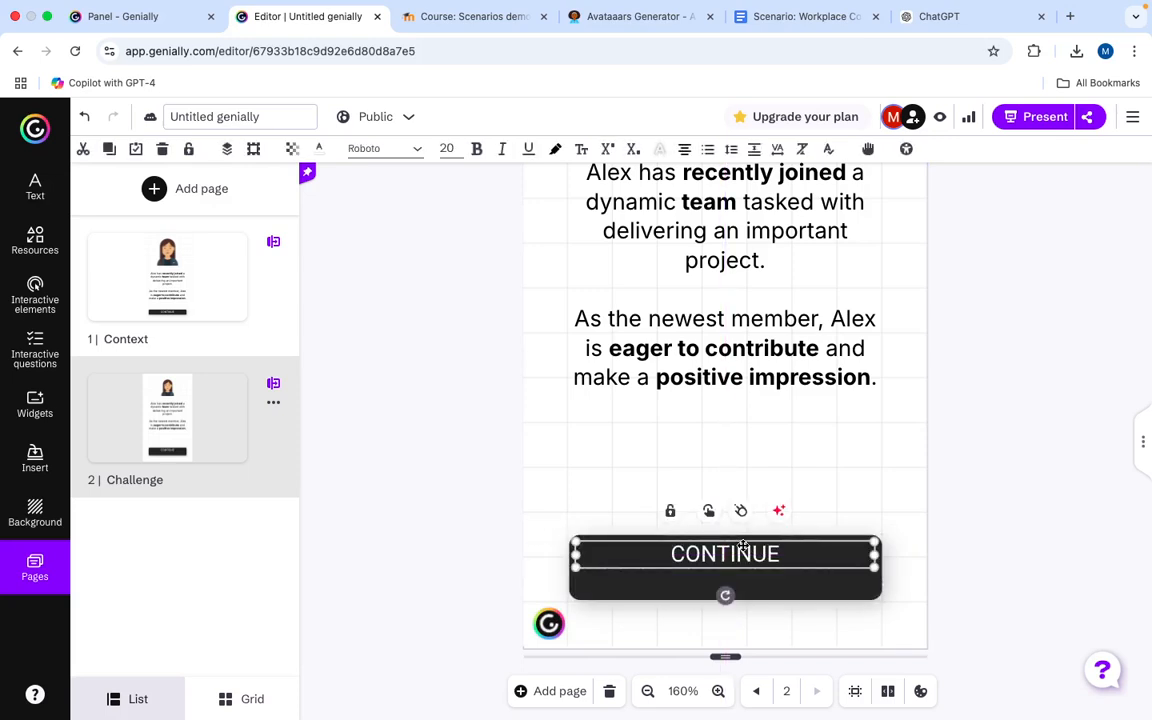
Replace the CONTINUE label with choice 1 from the Google Docs scenario, "Speak up – Share her concerns at the next team meeting"
click(777, 17)
scroll(382, 398, down, 5)
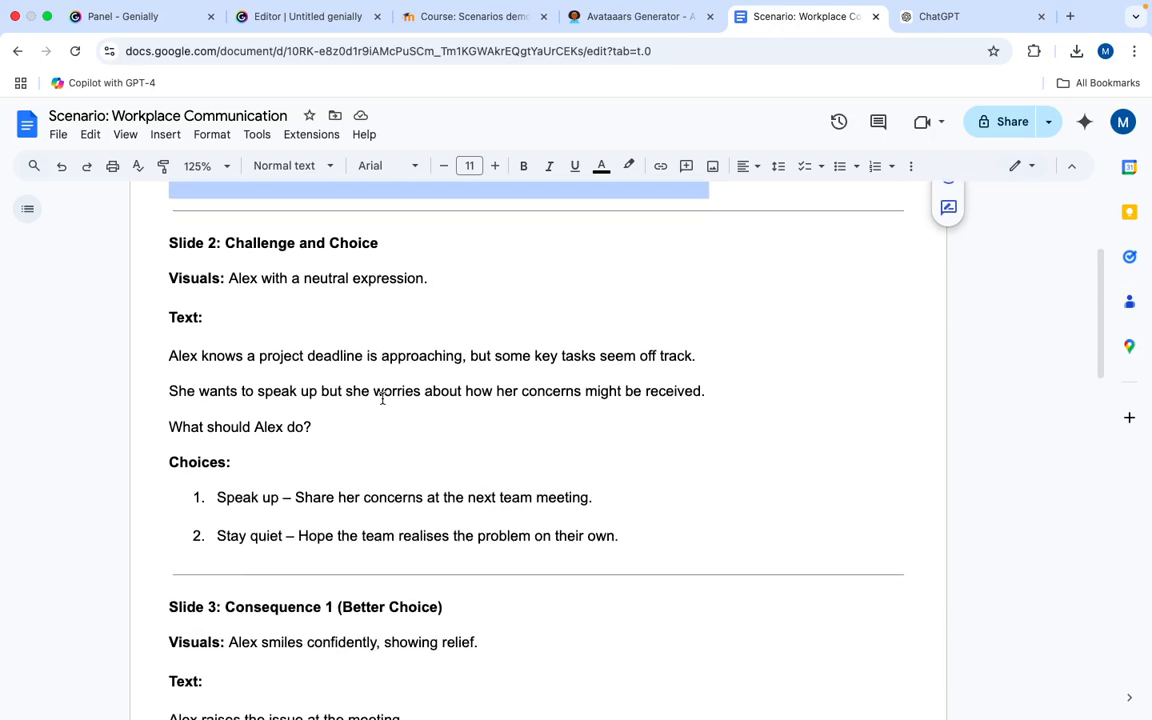
drag(589, 489, 218, 489)
key(super+c)
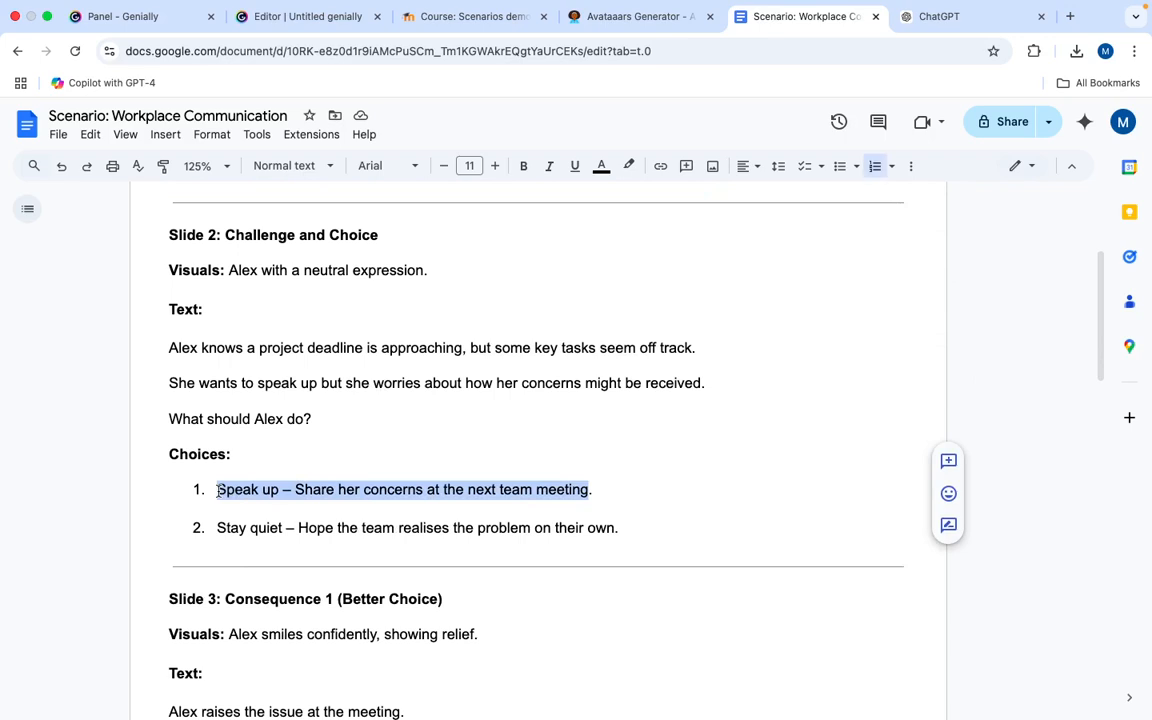
click(322, 18)
double_click(694, 555)
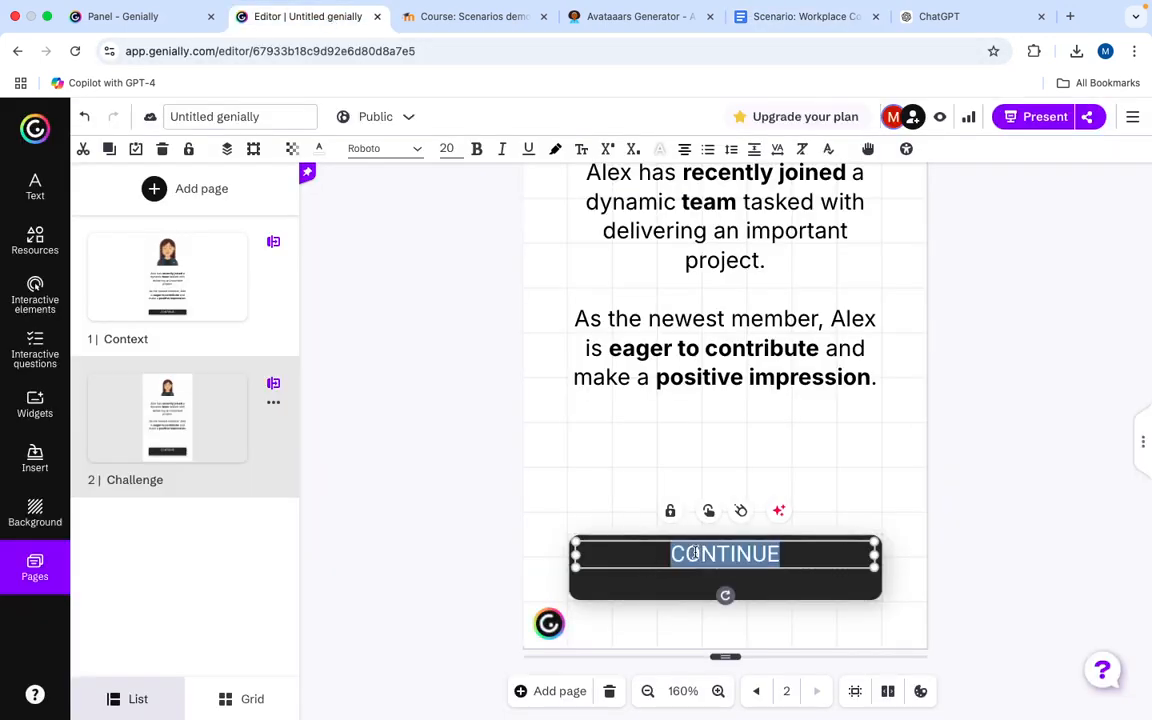
key(super+v)
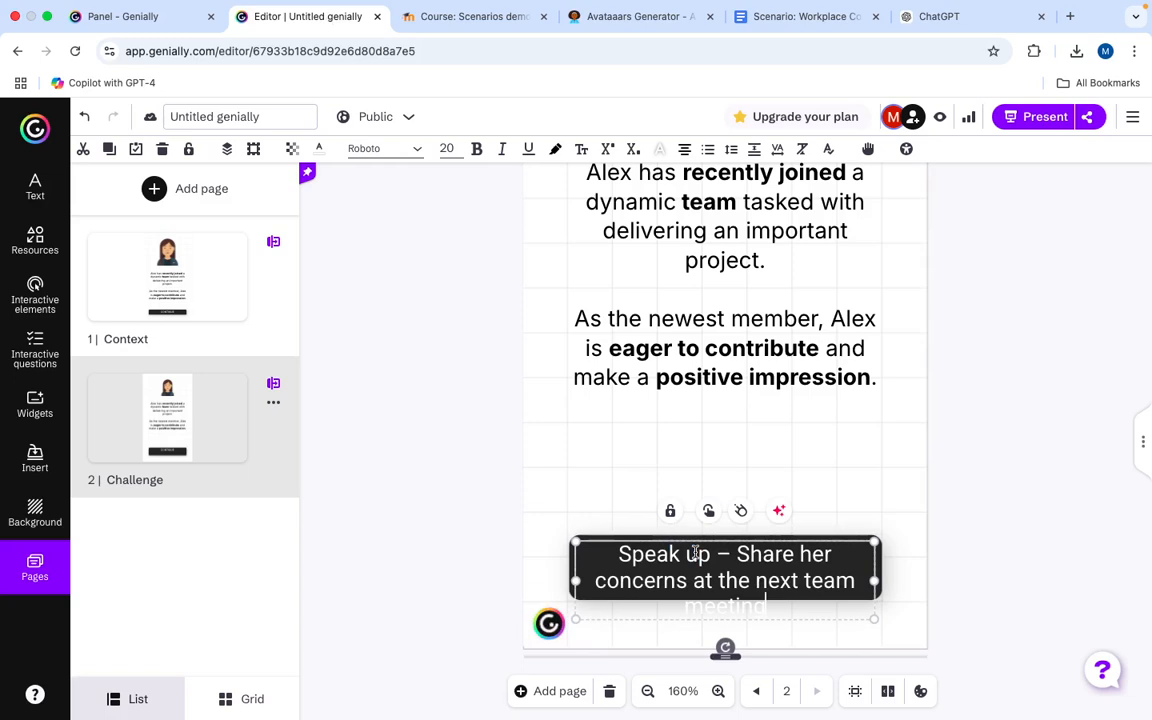
Set the "Speak up" choice label on the Challenge page to font size 16 and make it bold
triple_click(750, 588)
click(774, 596)
drag(779, 609, 615, 547)
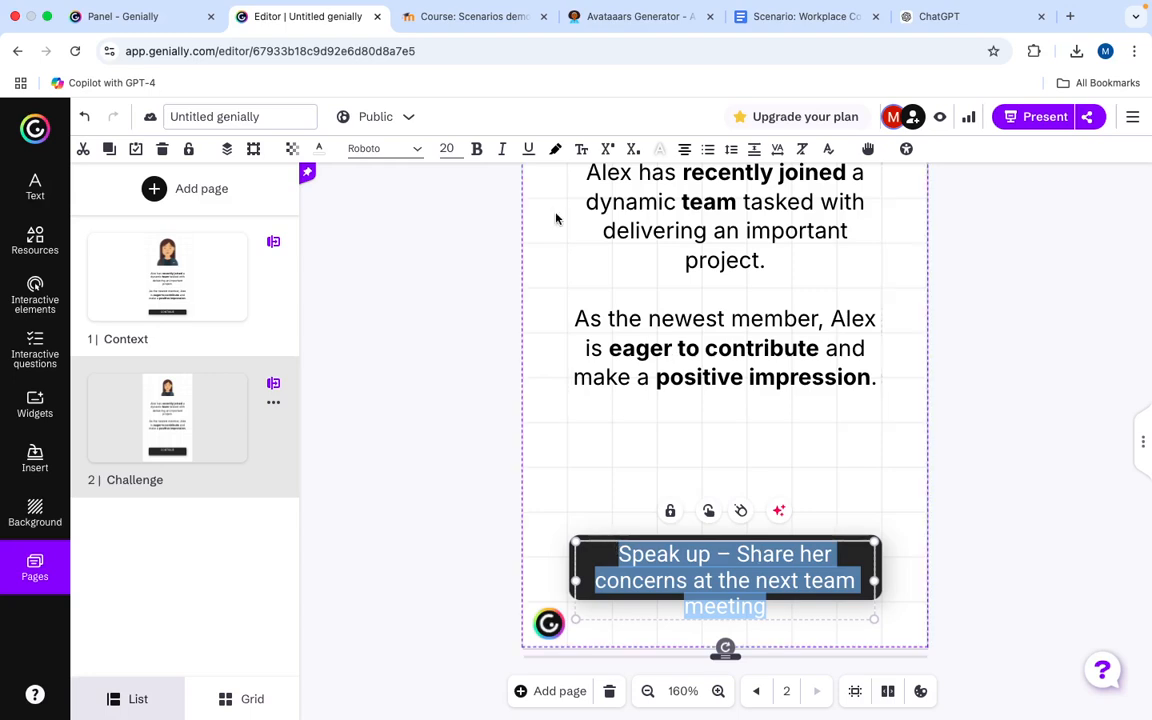
click(448, 150)
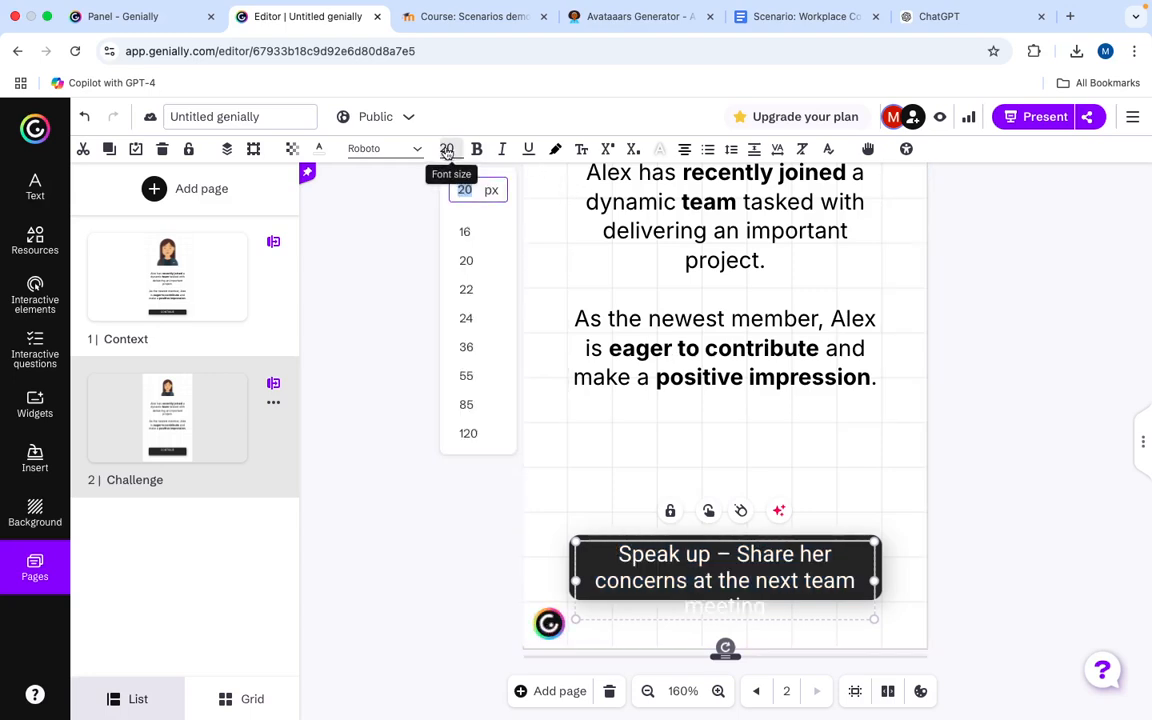
click(465, 234)
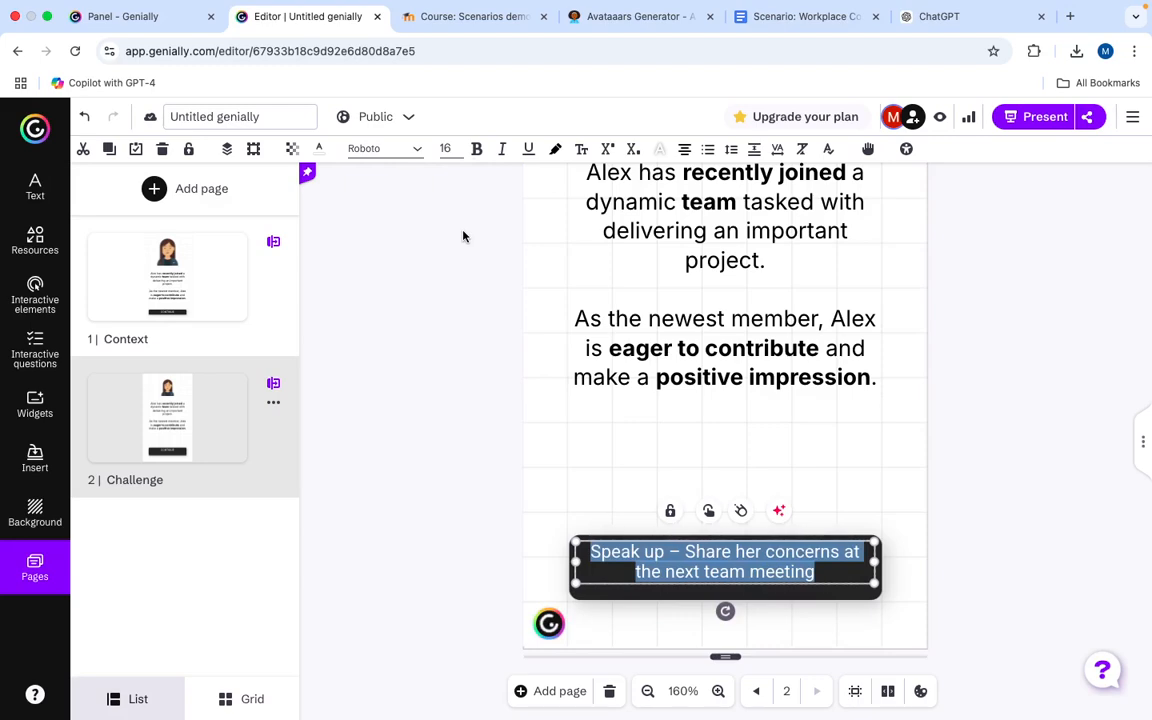
click(476, 148)
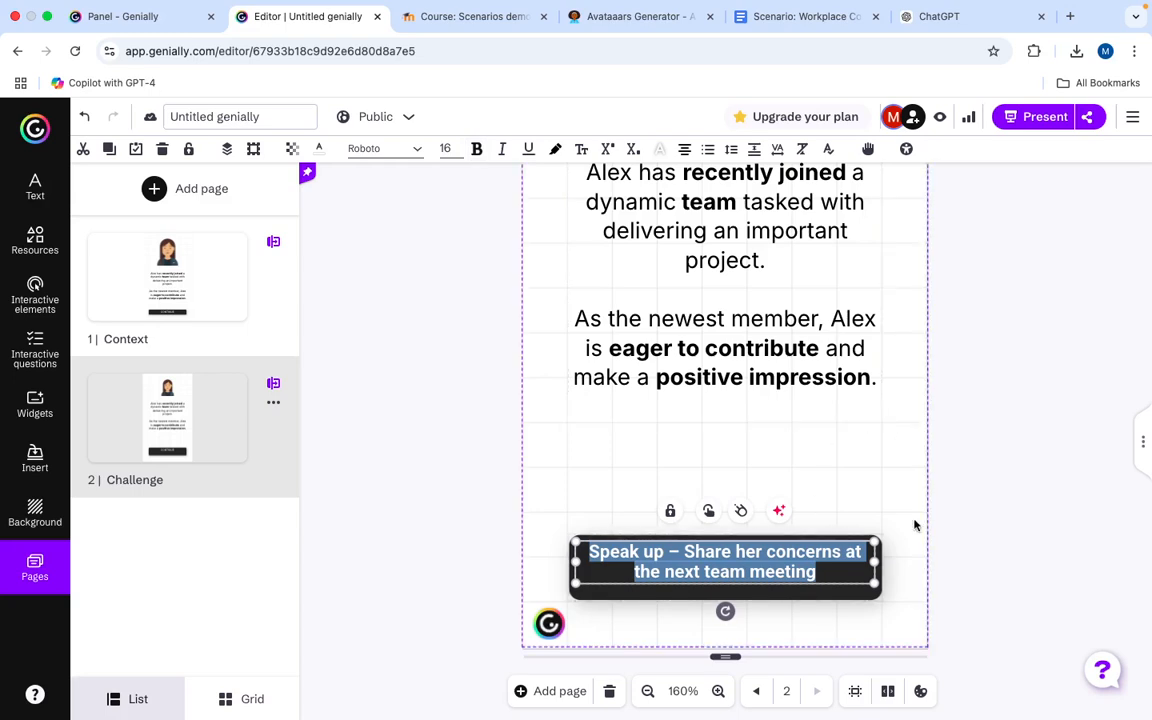
Move the "Speak up" label down slightly so it sits vertically centred in its black button shape
click(1006, 494)
shift+click(763, 541)
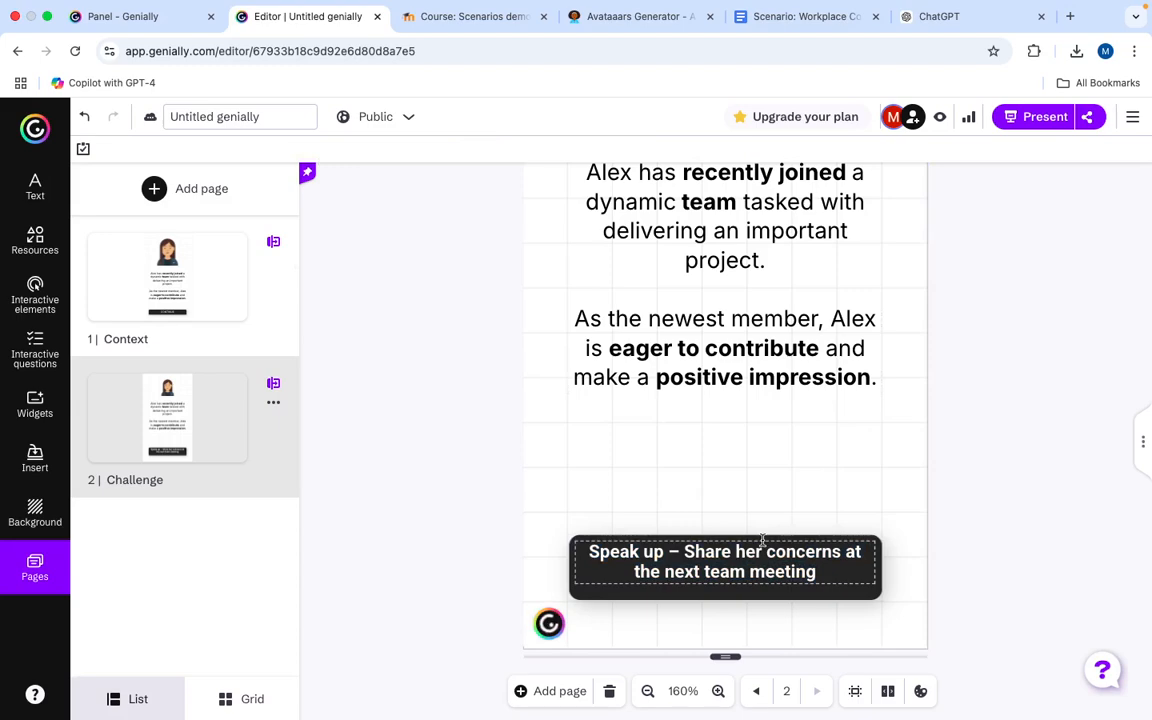
drag(767, 544, 767, 549)
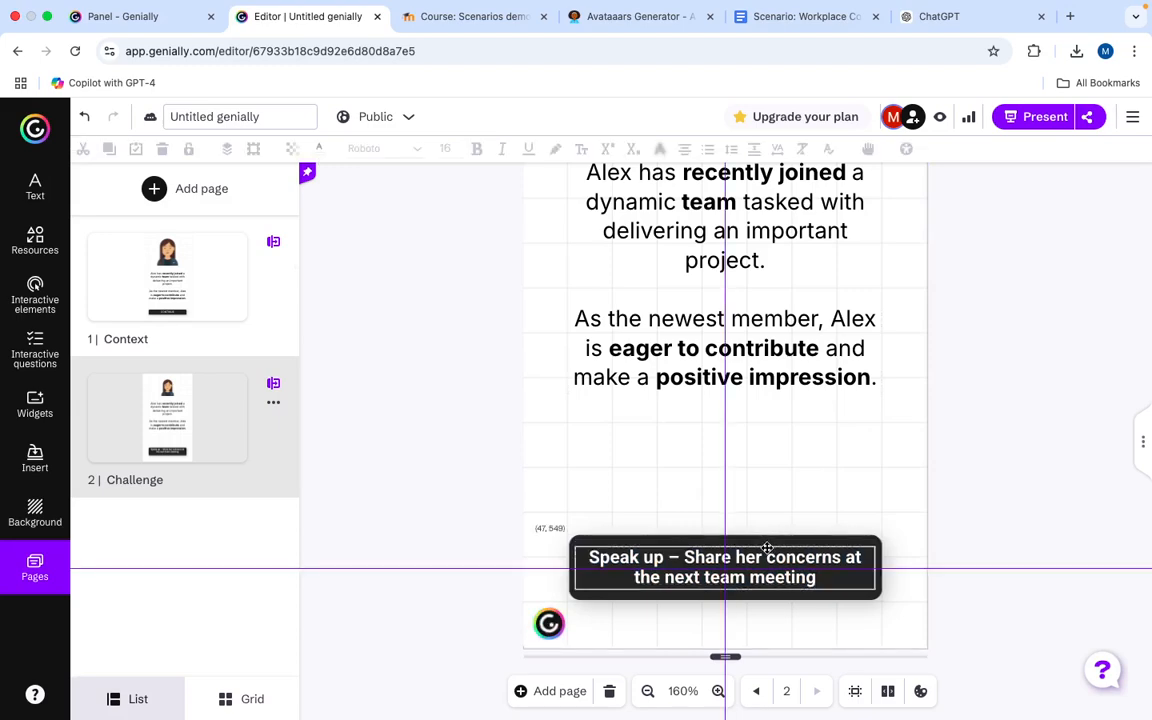
click(972, 558)
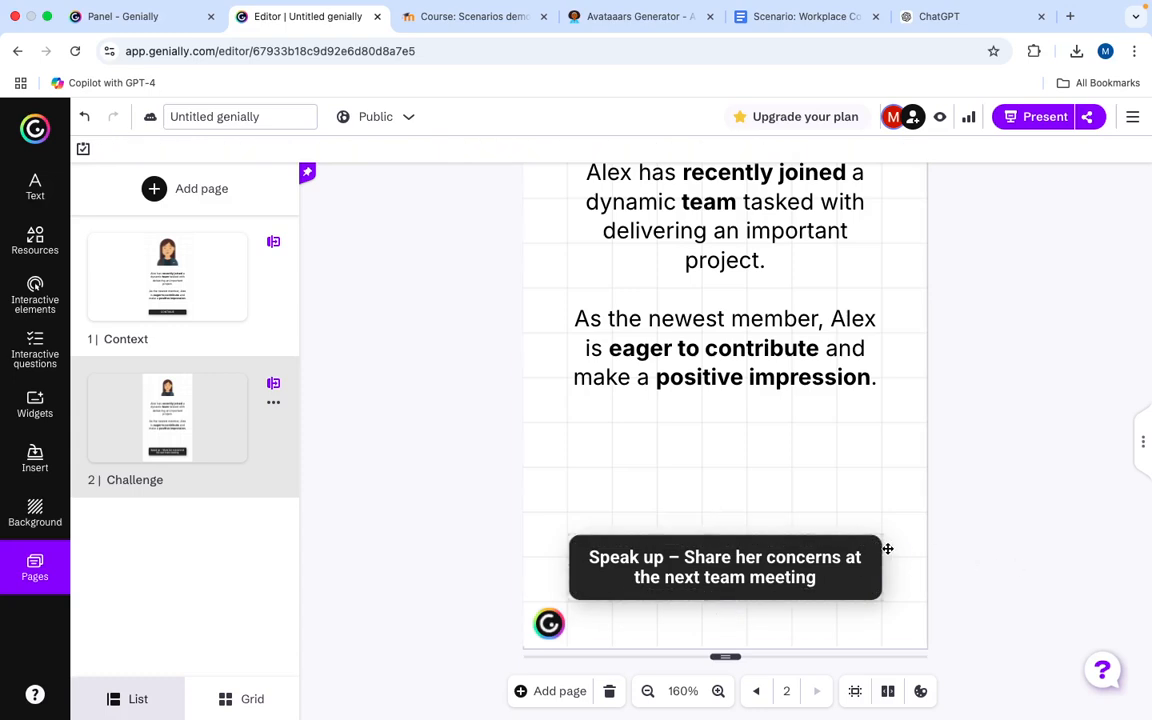
Duplicate the "Speak up" button's shape and label together, placing the copy directly above the original
drag(960, 578, 620, 530)
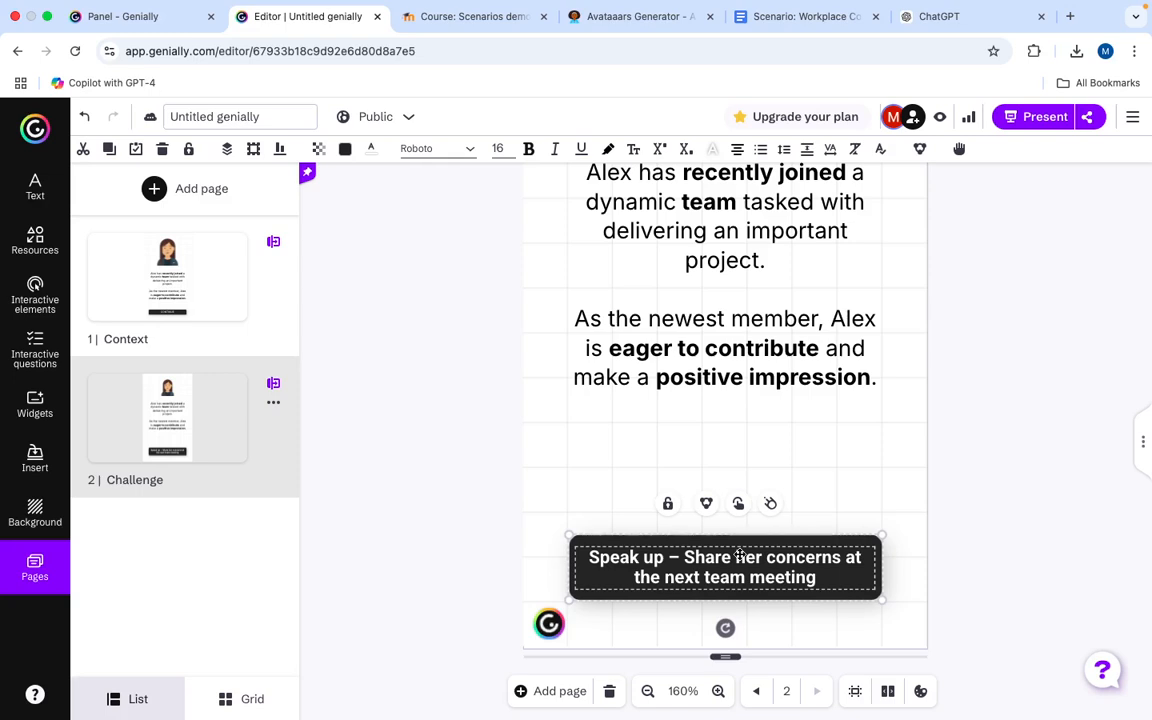
click(1026, 570)
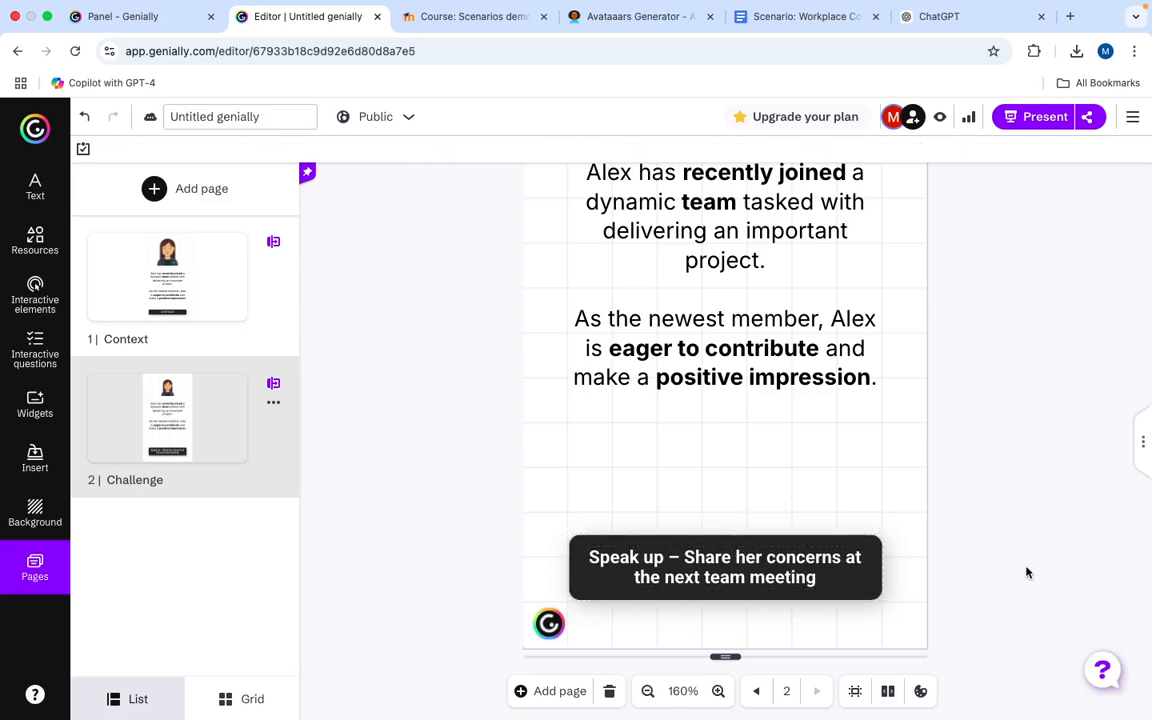
drag(1014, 595, 645, 540)
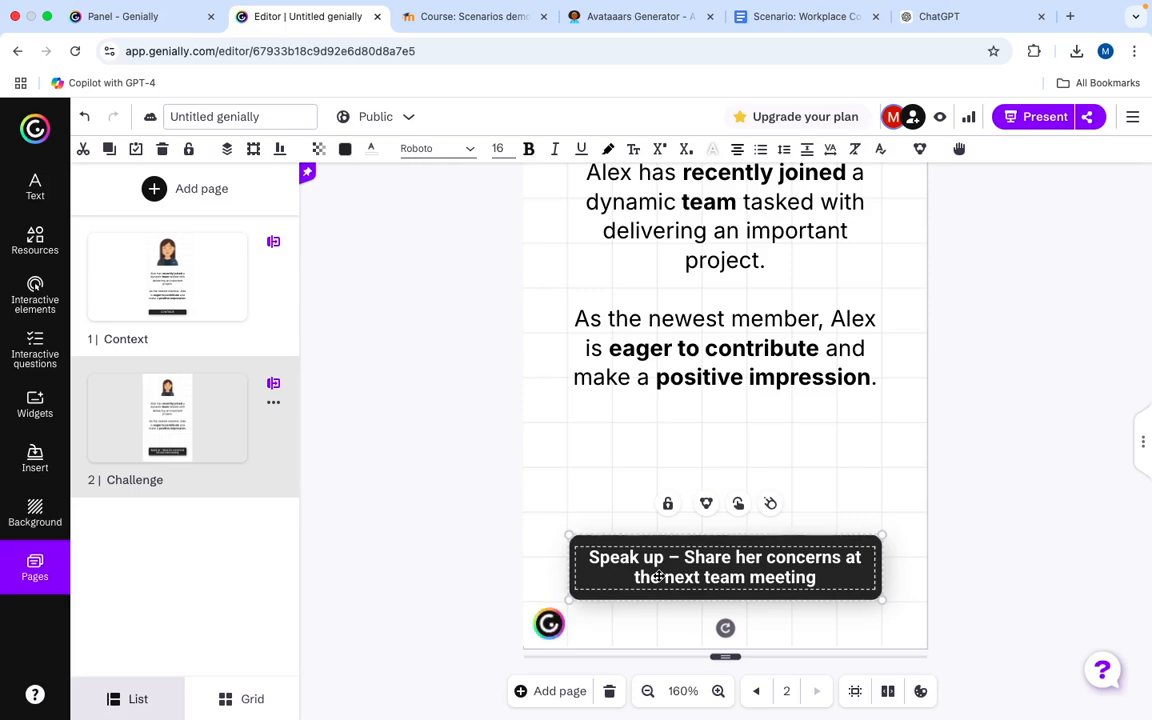
drag(659, 576, 645, 452)
click(1006, 462)
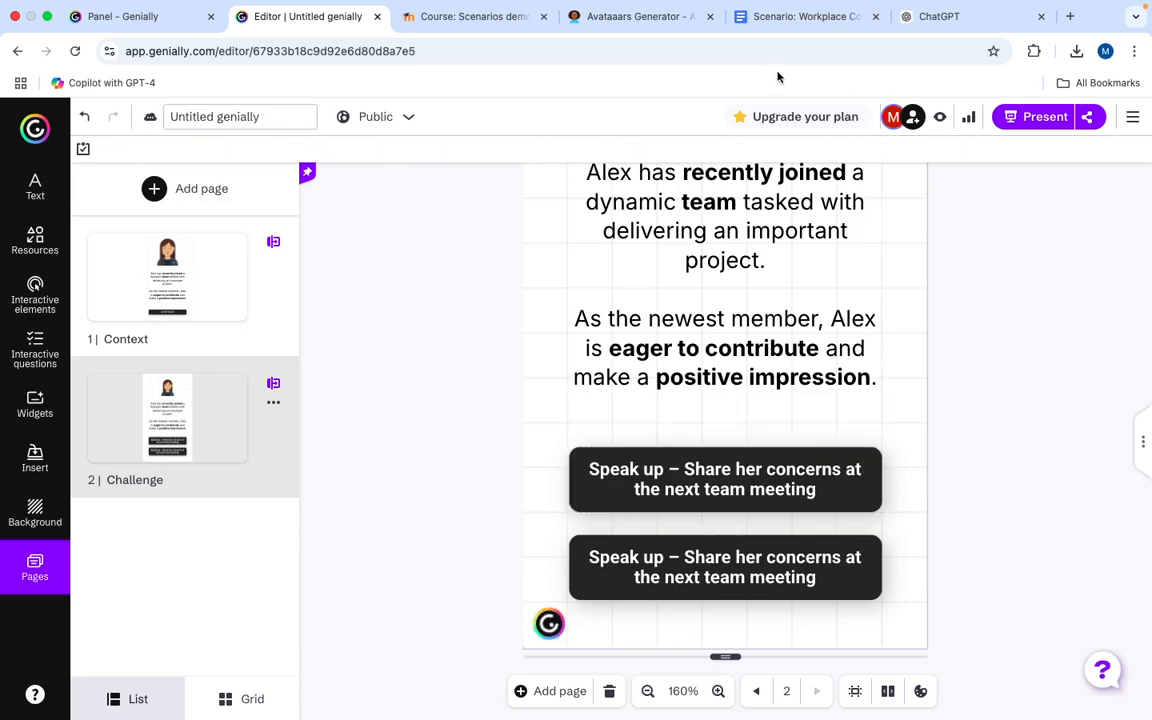
Replace the upper button's label with choice 2 from the Google Docs scenario, "Stay quiet – Hope the team realises the problem on their own."
click(800, 16)
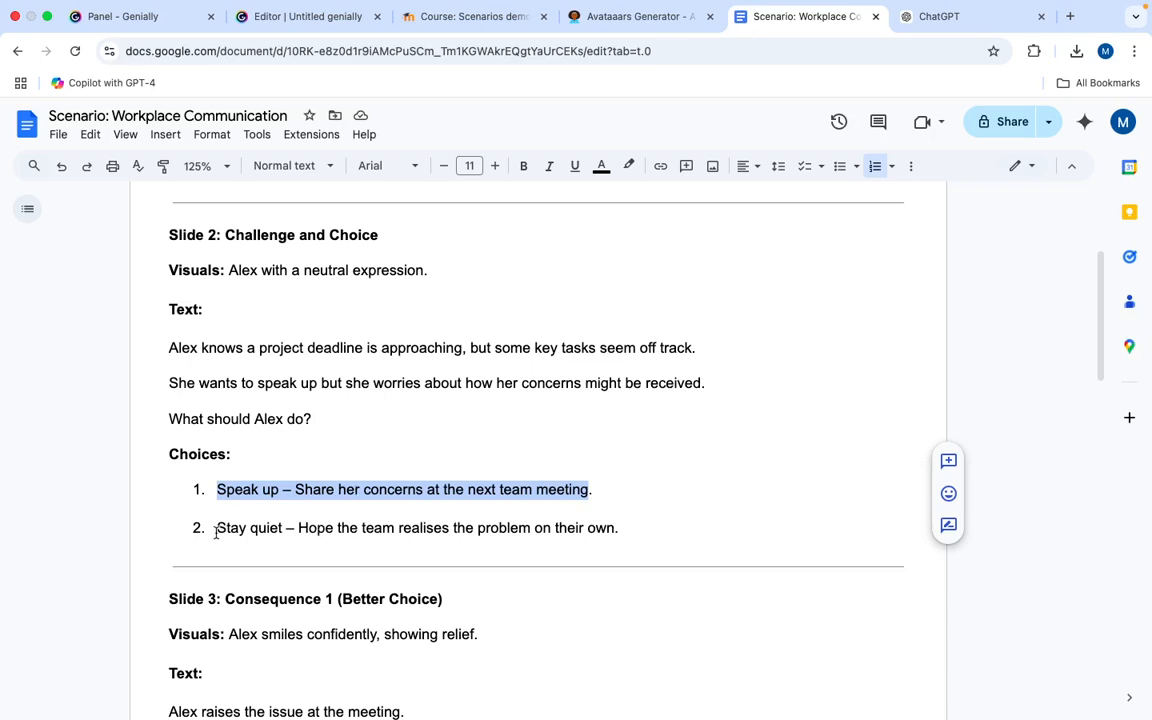
drag(216, 532, 622, 543)
key(super+c)
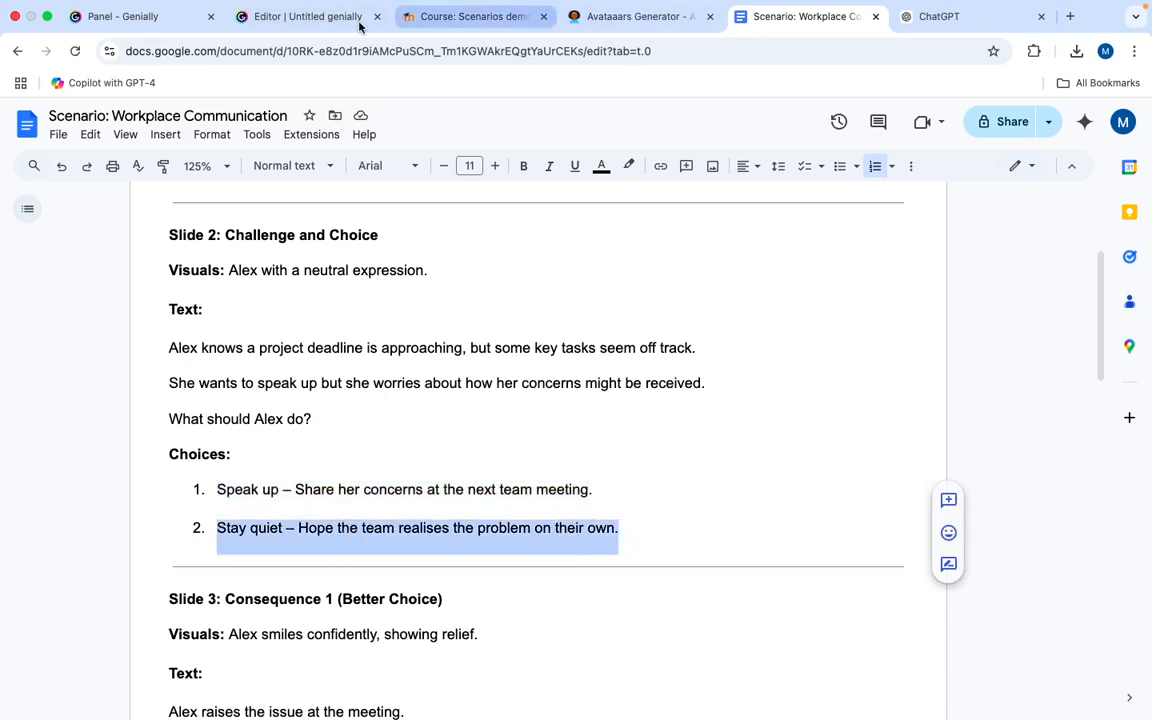
click(326, 20)
double_click(637, 479)
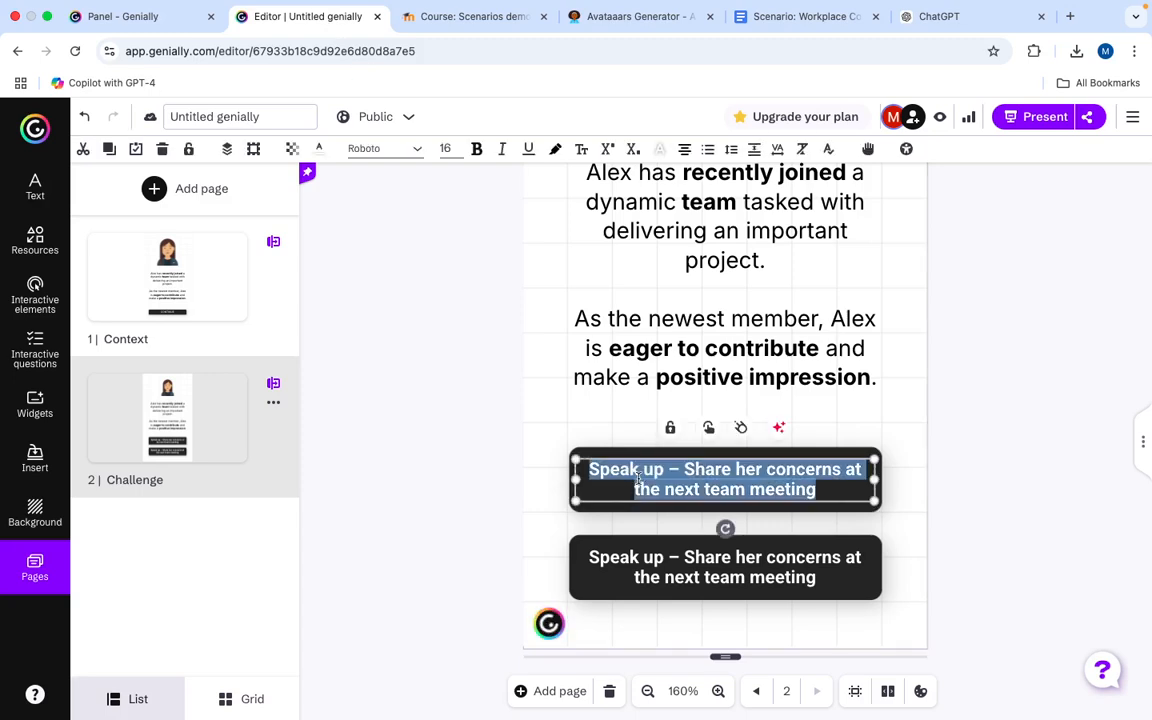
key(super+v)
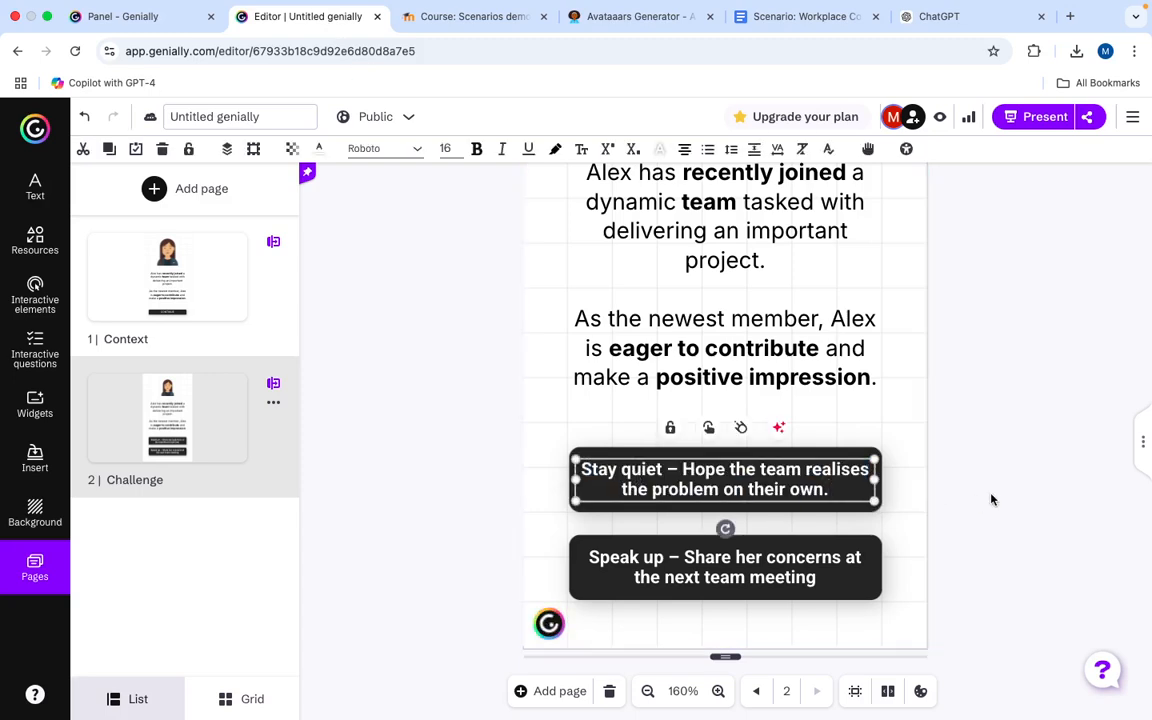
Add a full stop after "meeting" in the "Speak up" button's label
double_click(793, 580)
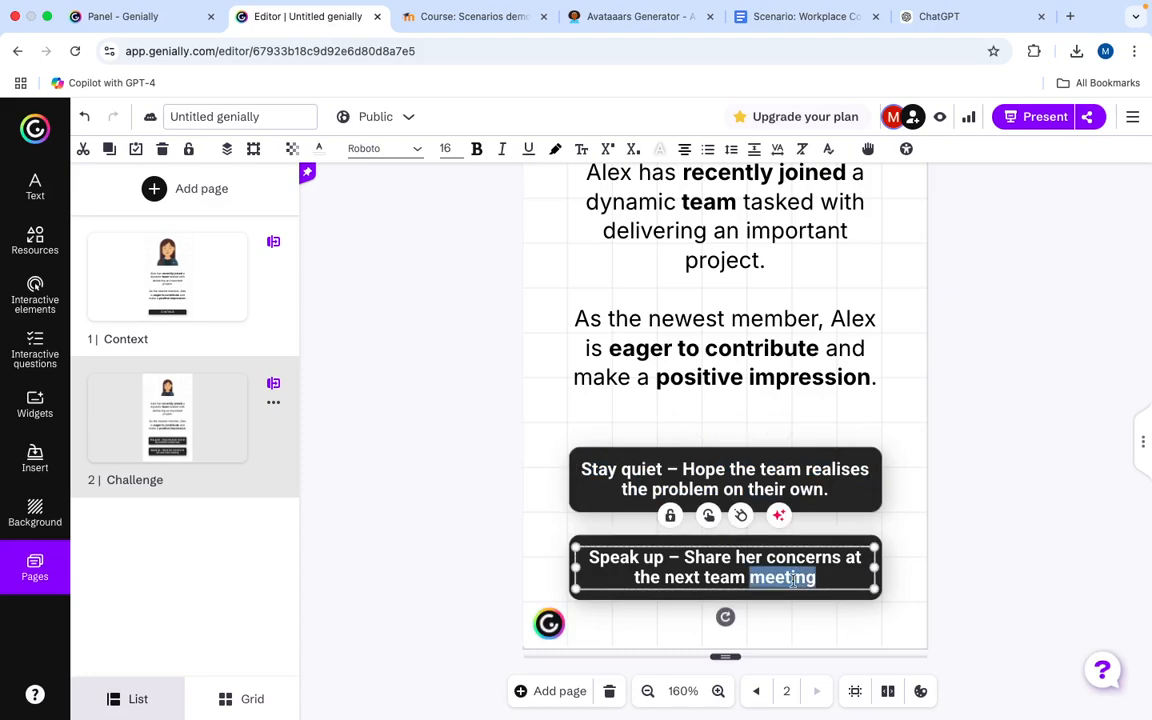
click(818, 578)
text(.)
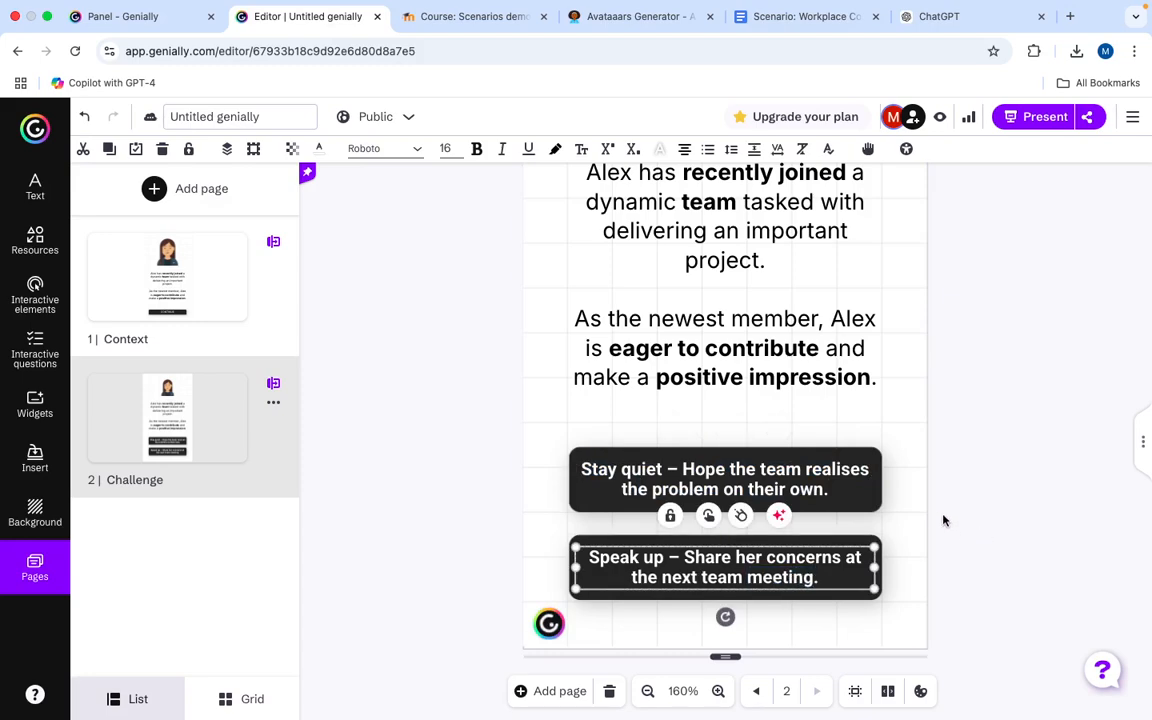
click(905, 481)
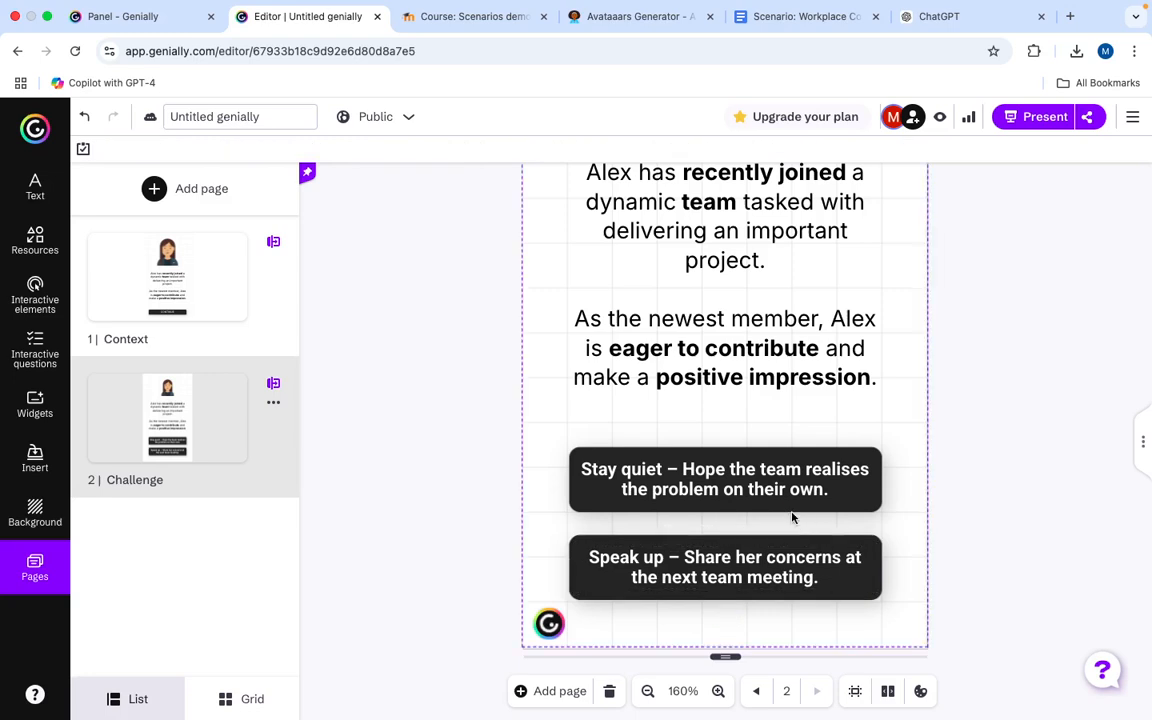
Replace the Challenge page's body text with the Slide 2 text from the Google Docs scenario, from "Alex knows a project deadline" to "What should Alex do?"
scroll(788, 508, up, 1)
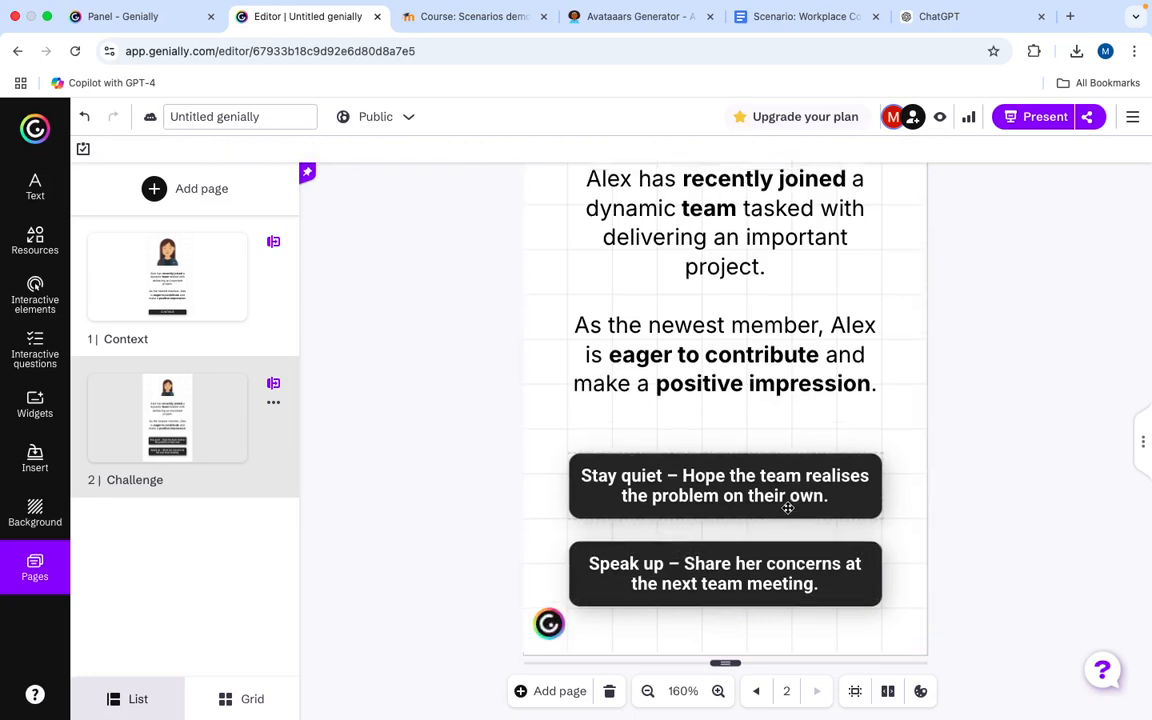
scroll(788, 508, up, 3)
scroll(770, 420, down, 3)
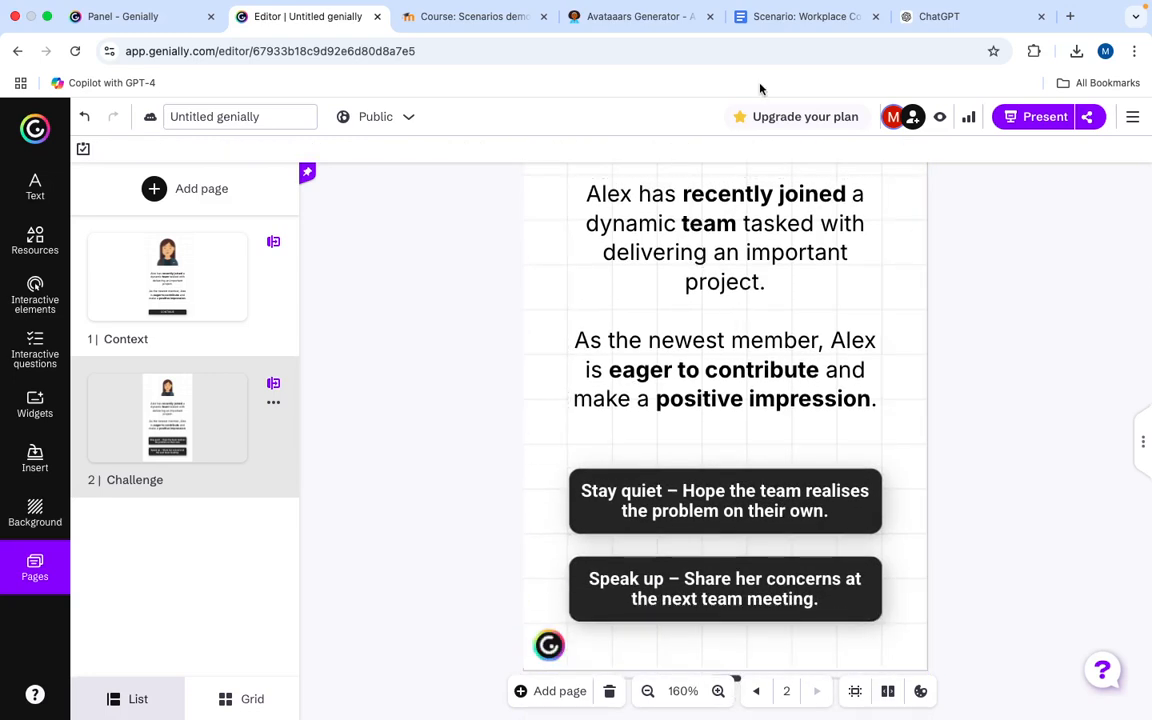
click(800, 16)
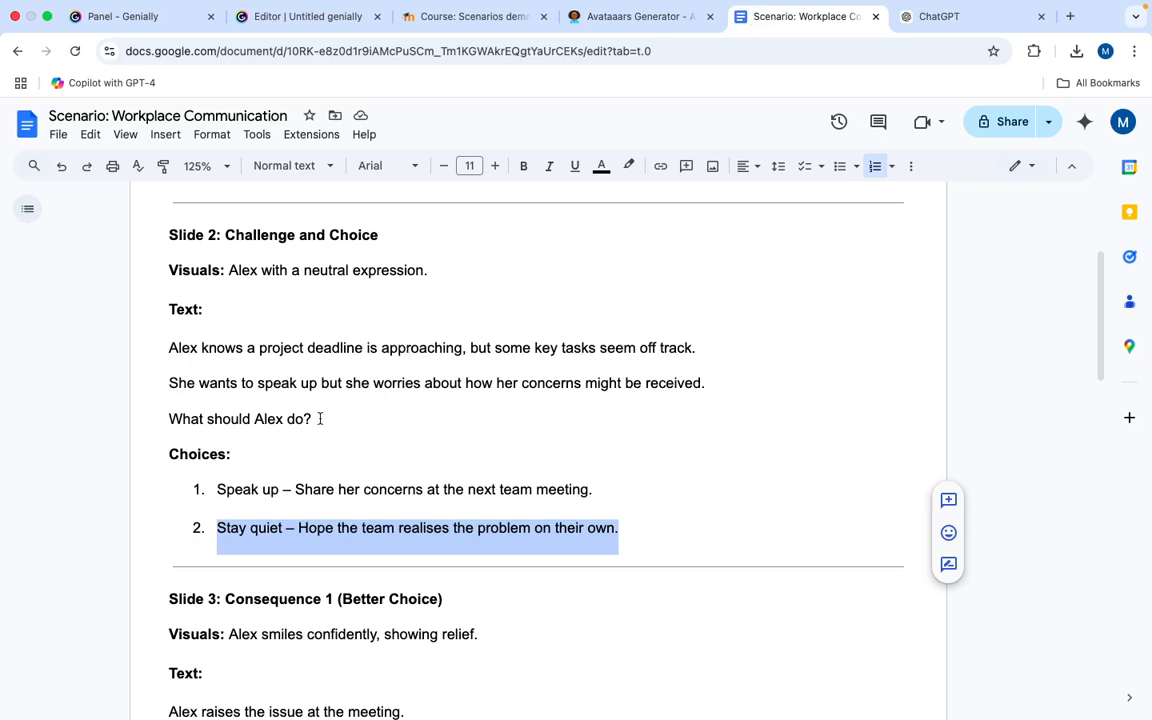
drag(320, 419, 158, 343)
key(super+c)
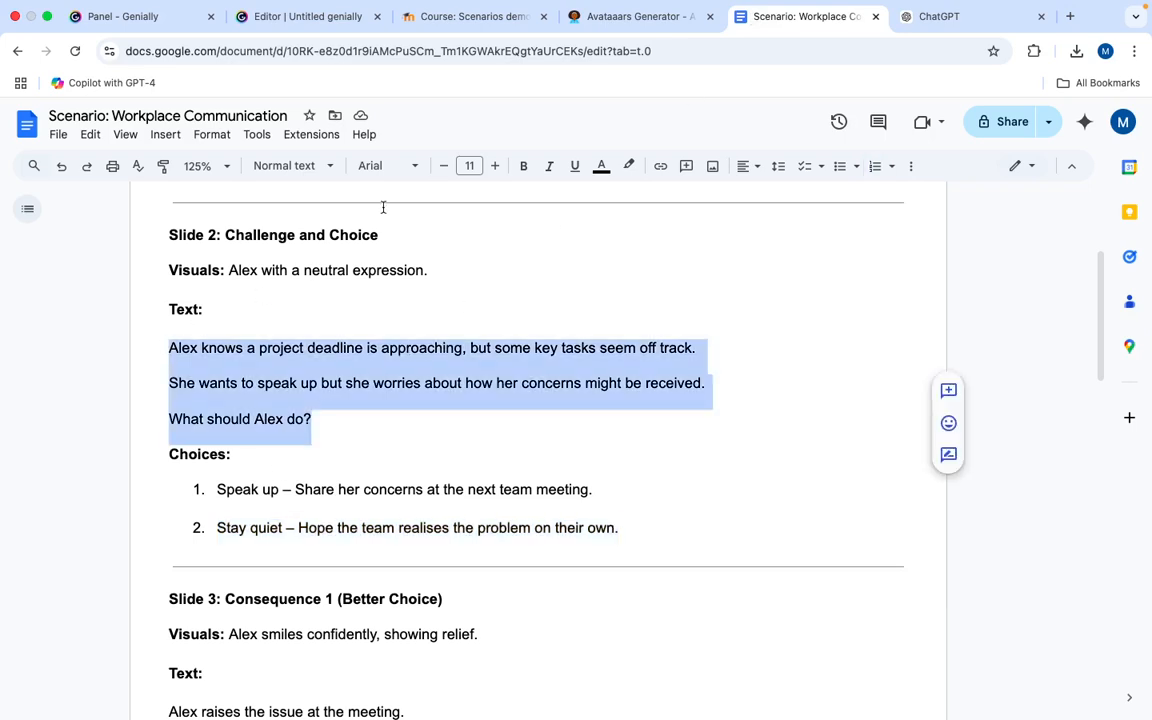
click(300, 16)
click(662, 342)
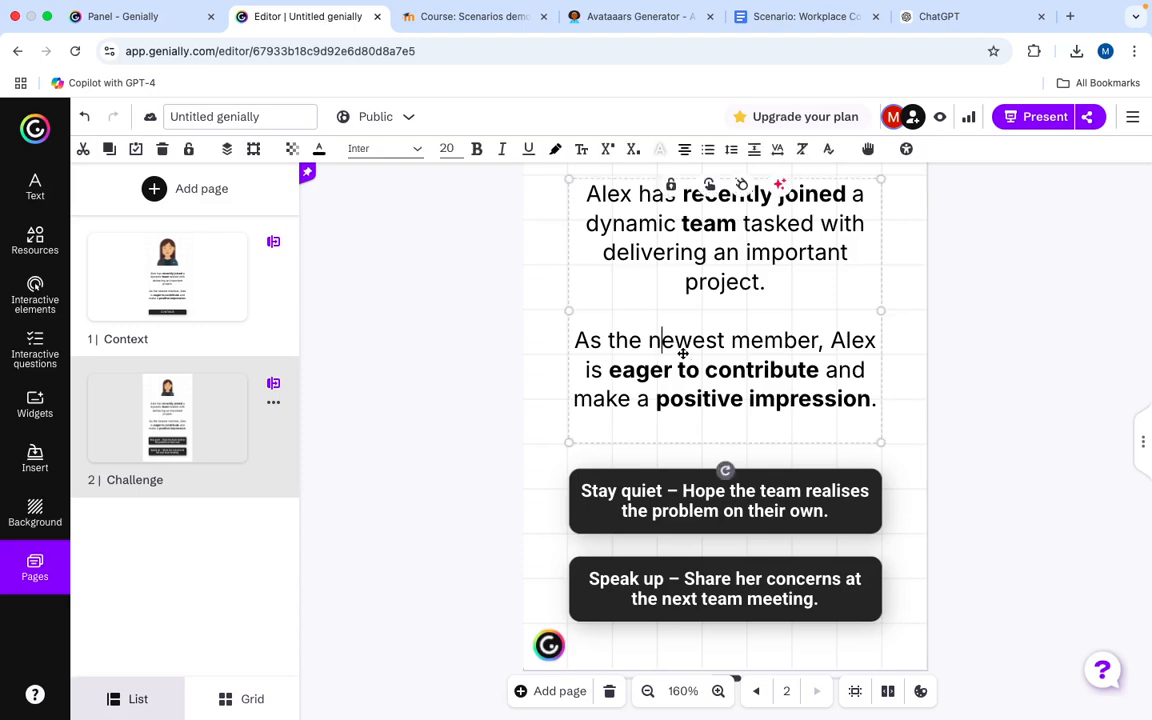
scroll(683, 353, up, 3)
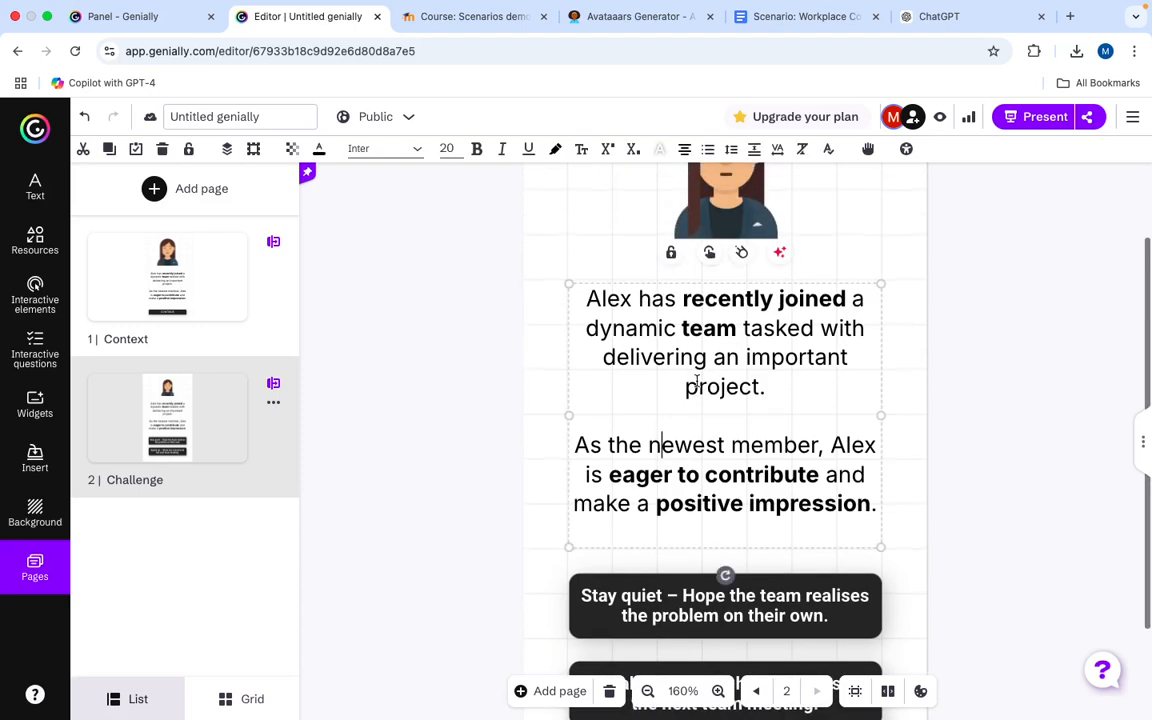
drag(876, 503, 573, 305)
triple_click(711, 346)
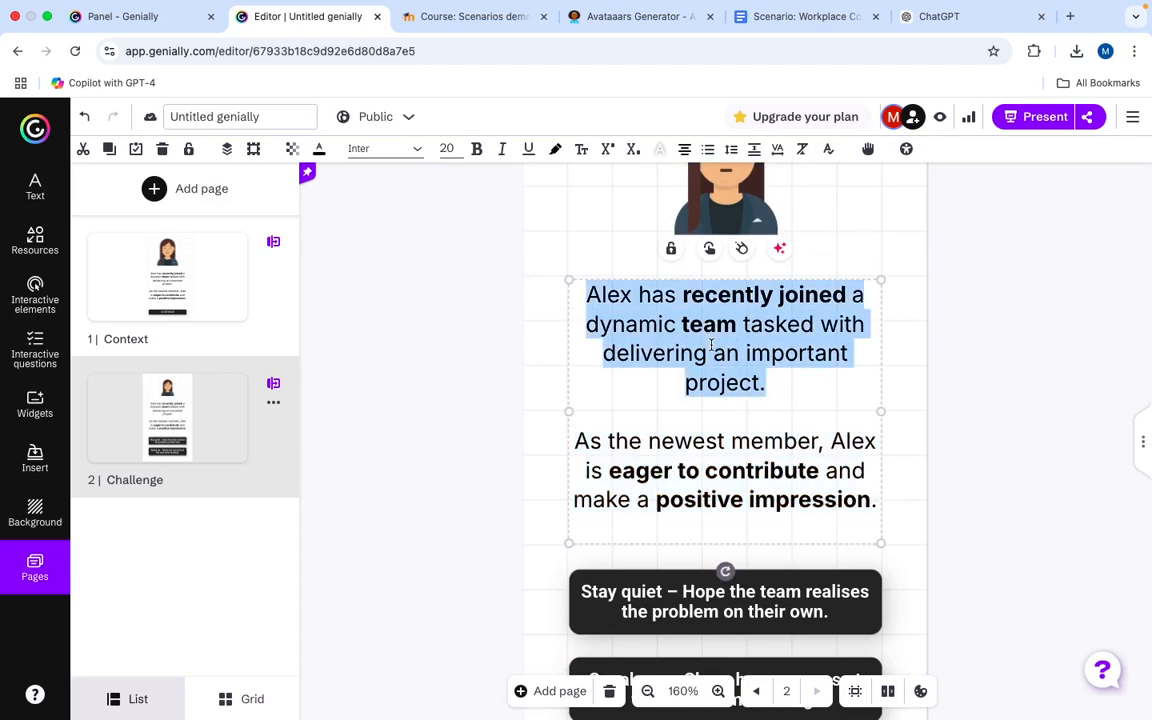
click(712, 403)
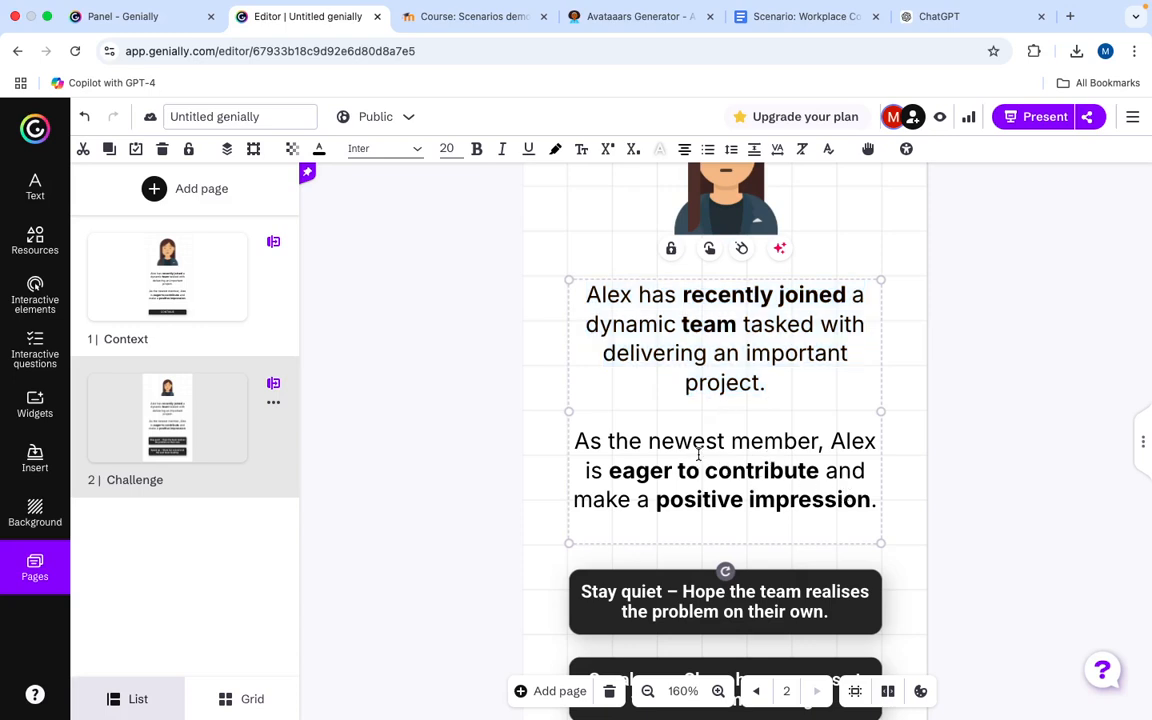
key(super+a)
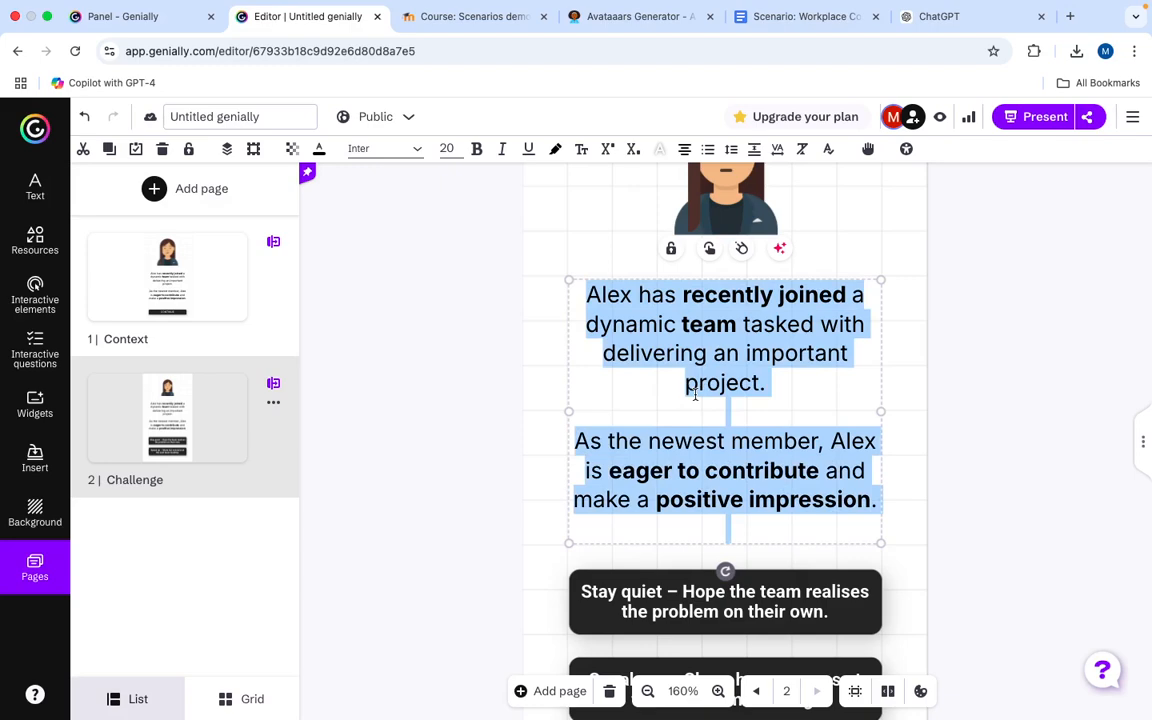
key(super+v)
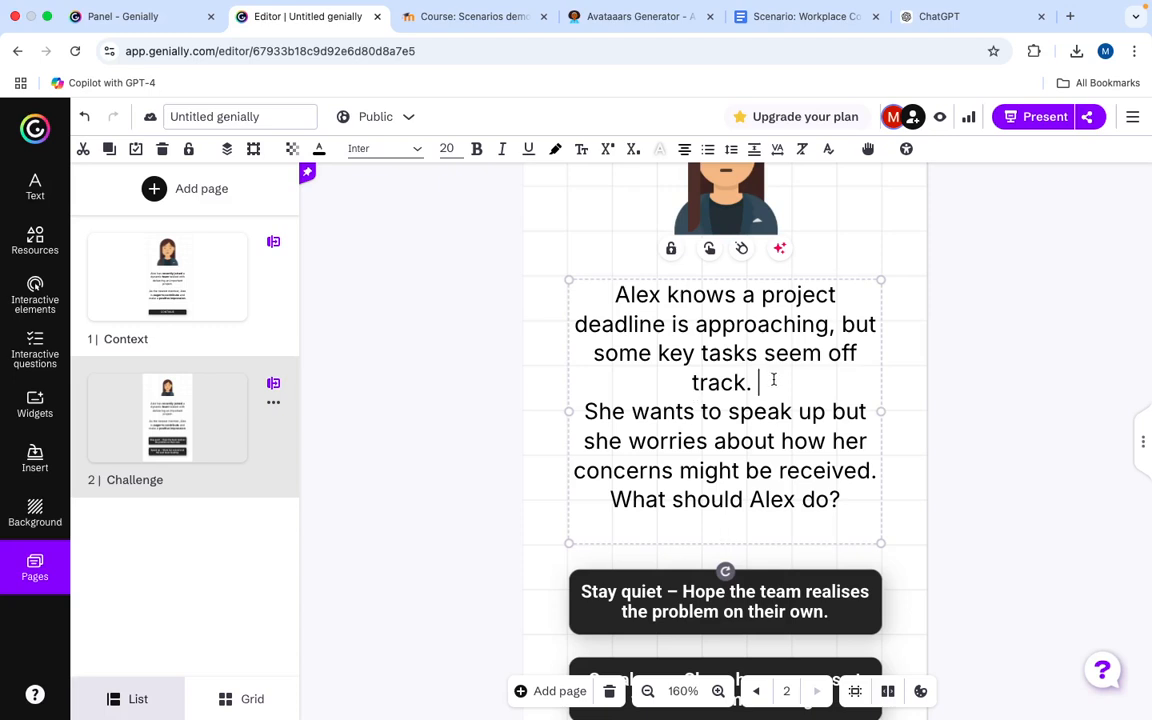
Insert a blank line after "seem off track." and another before "What should Alex do?" in the body text
scroll(773, 379, down, 1)
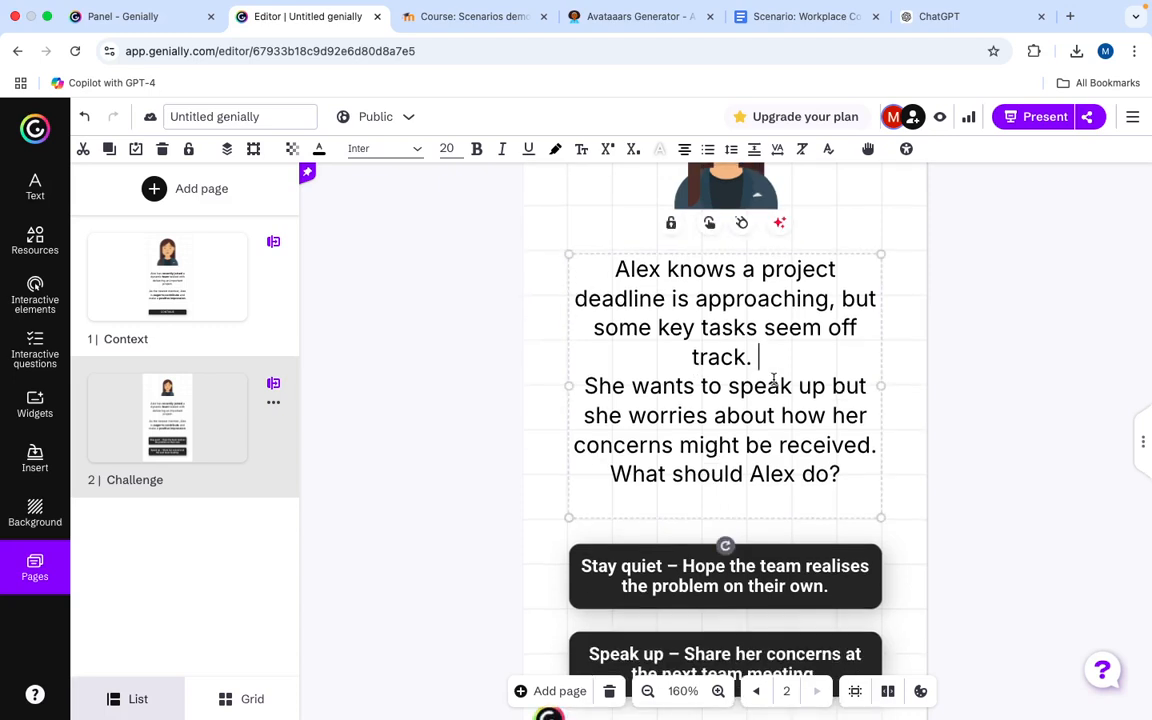
key(Return)
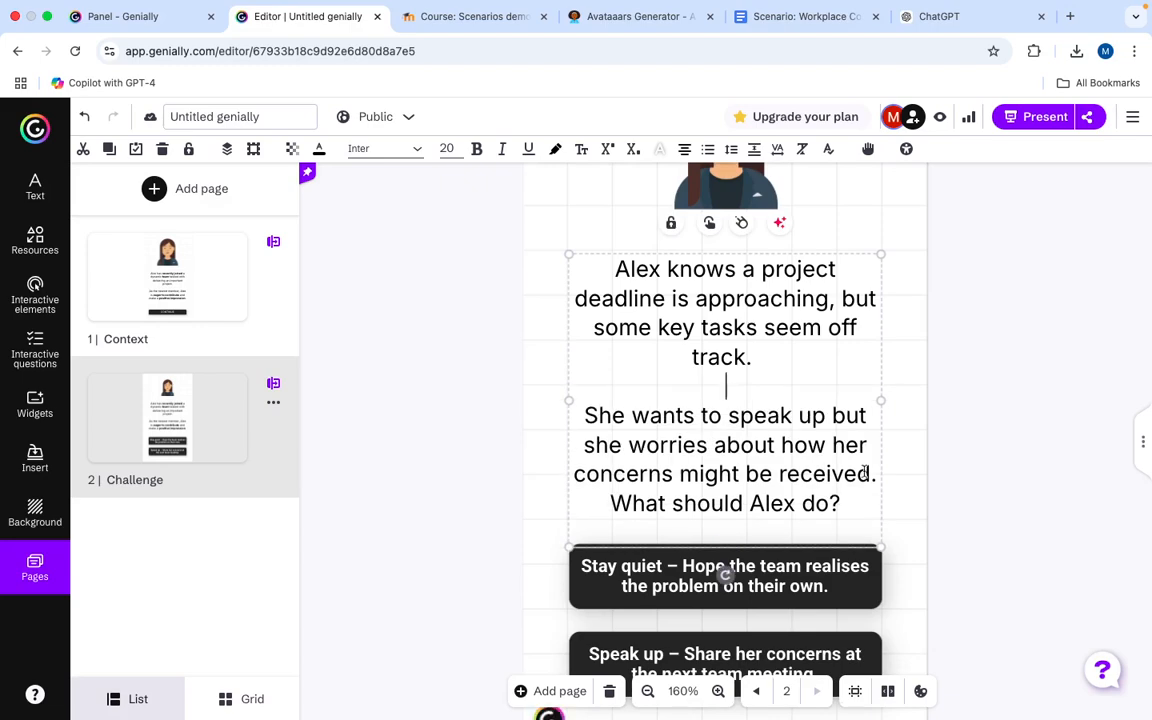
key(Return)
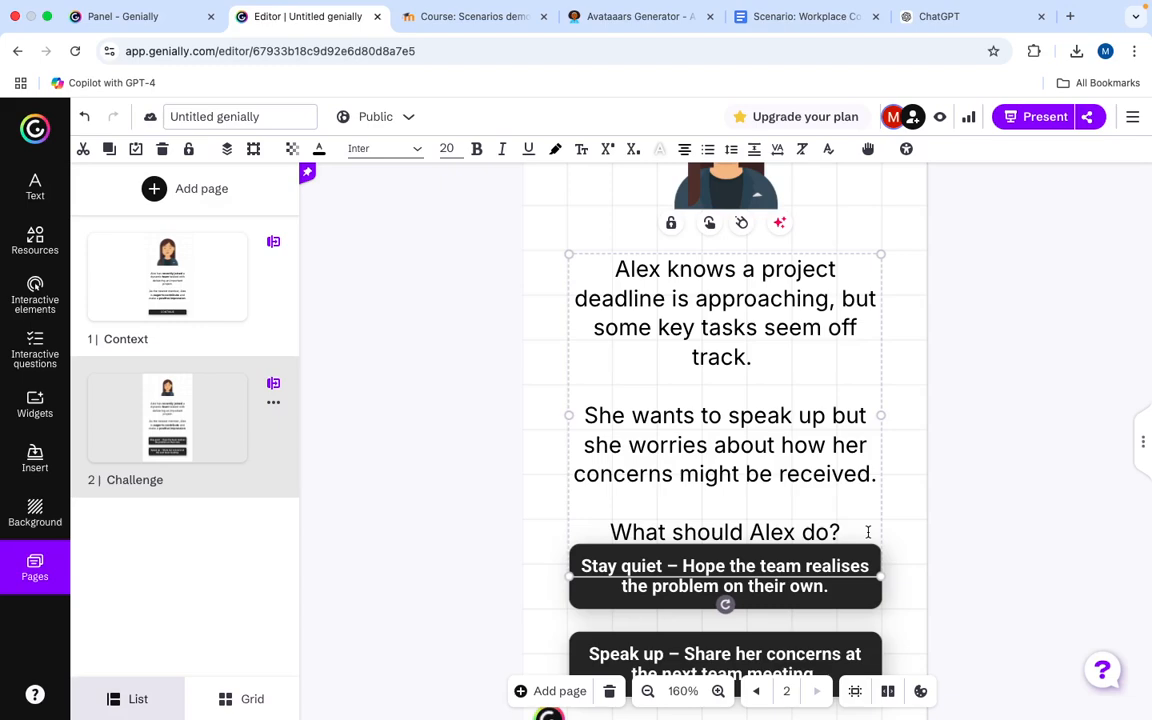
Set all of the Challenge page's body text to font size 16
drag(851, 532, 586, 254)
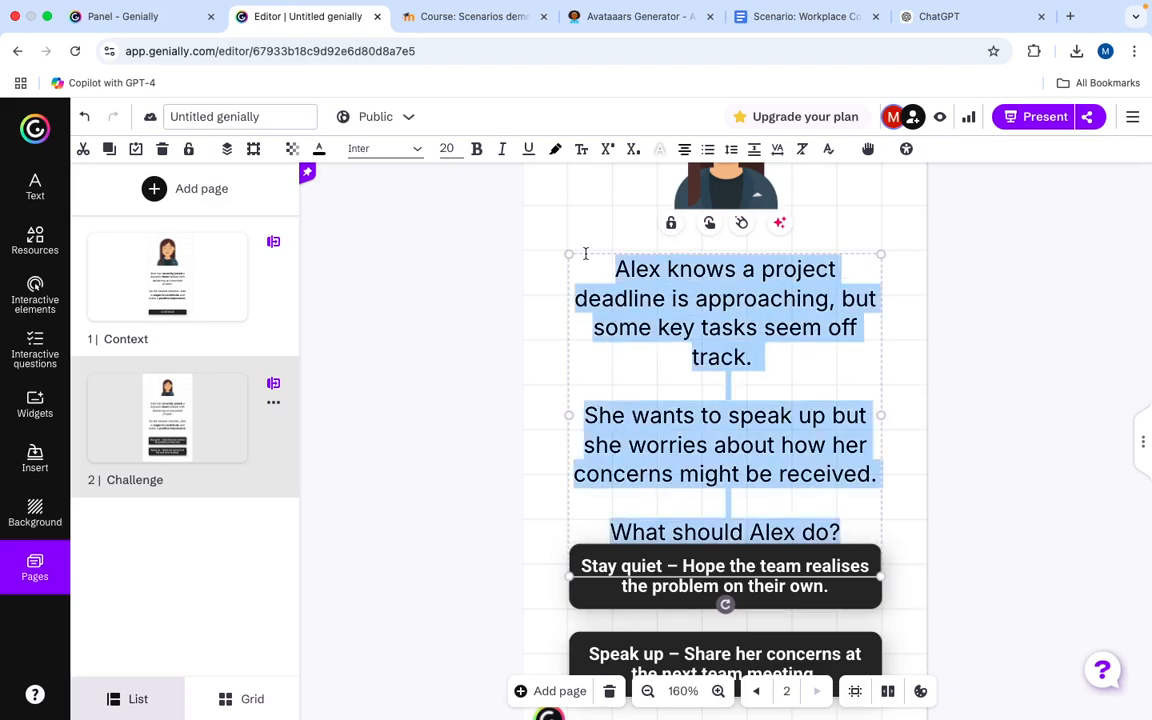
click(446, 148)
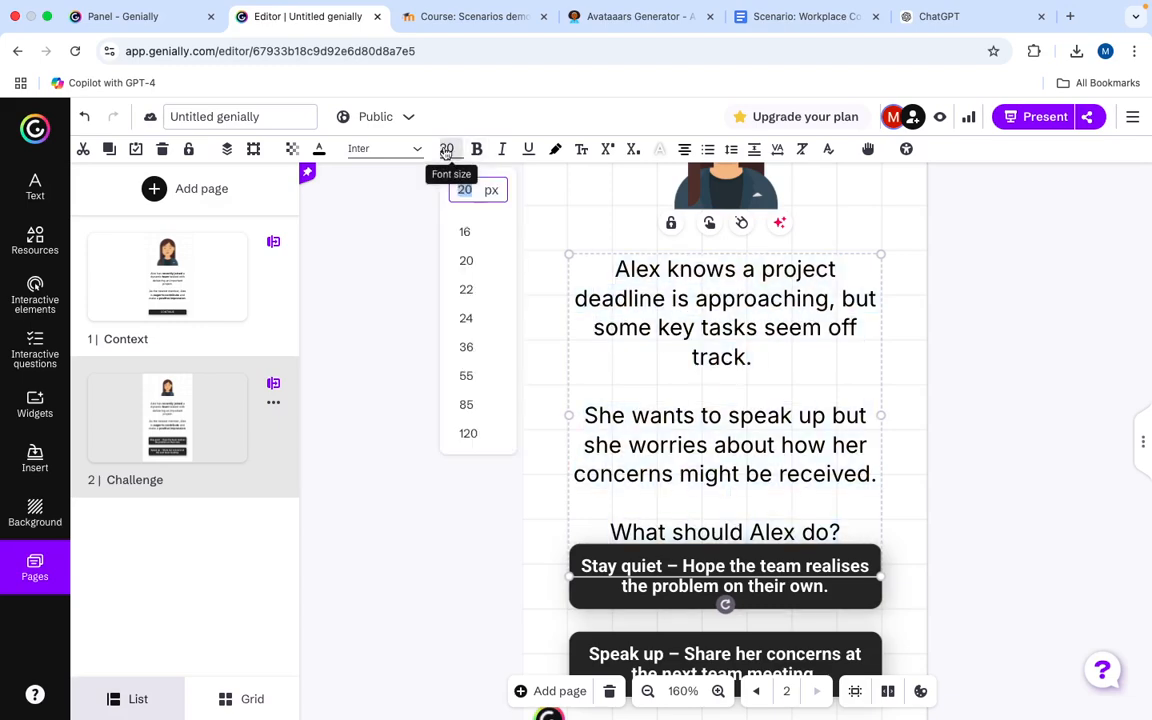
click(461, 229)
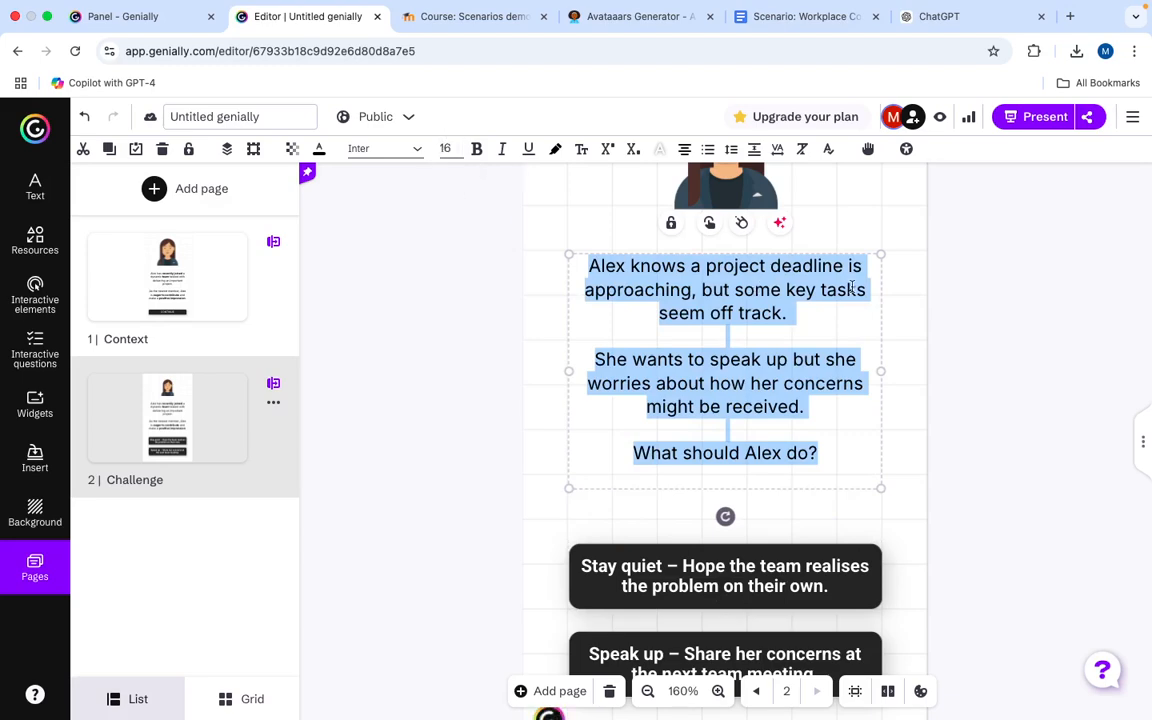
click(977, 355)
scroll(541, 342, up, 2)
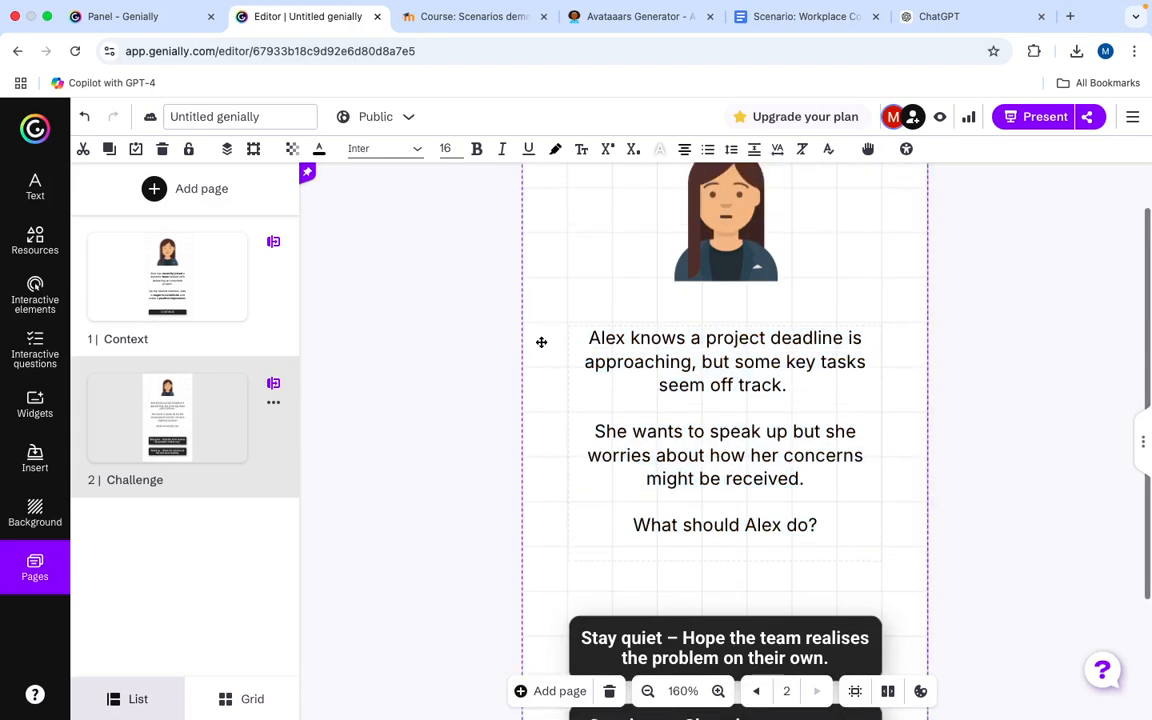
Set all of the Challenge page's body text to font size 18
click(208, 272)
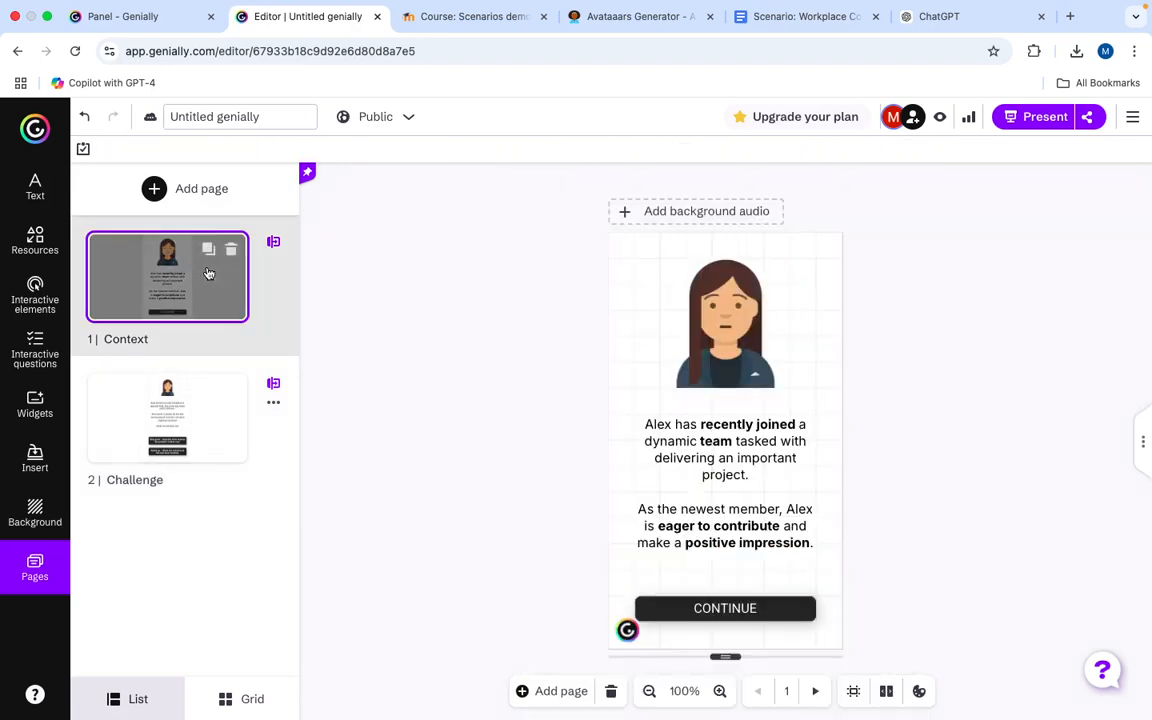
click(225, 427)
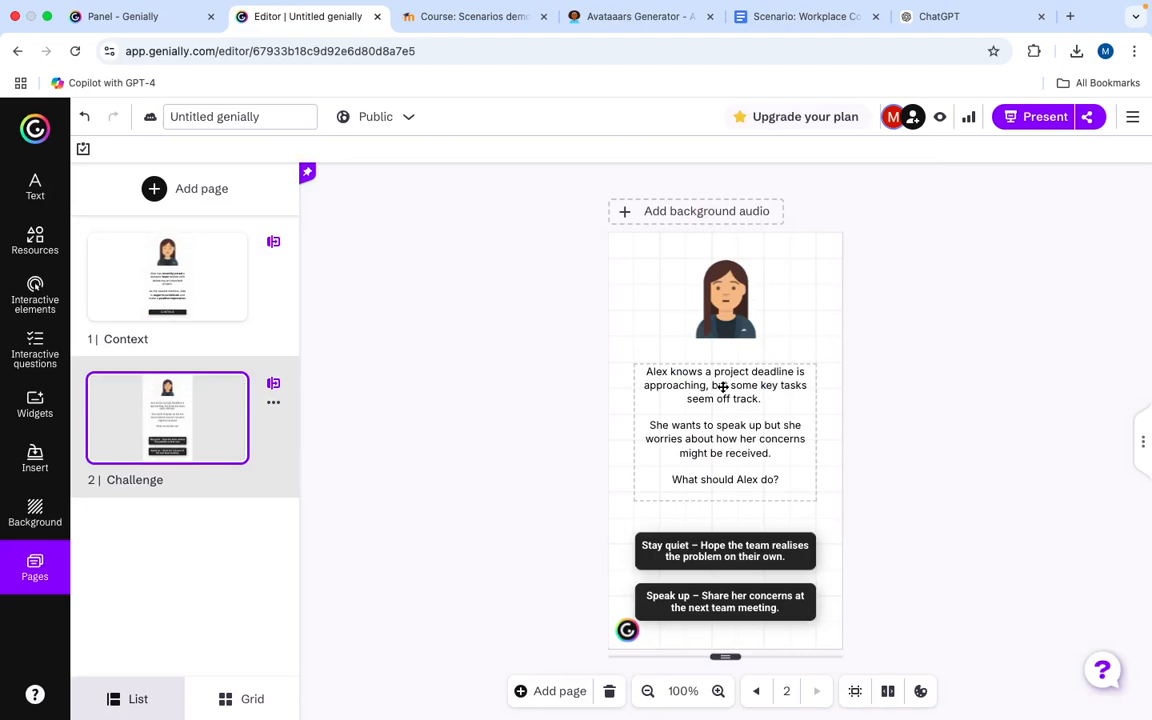
triple_click(722, 387)
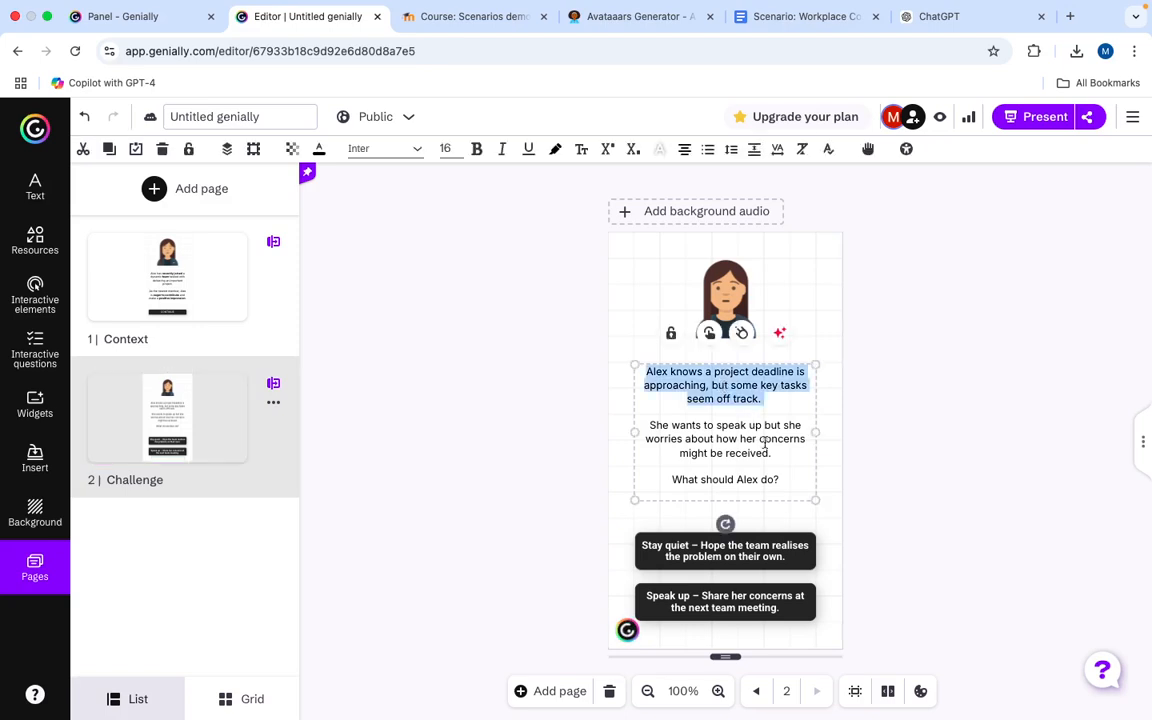
drag(785, 481, 626, 372)
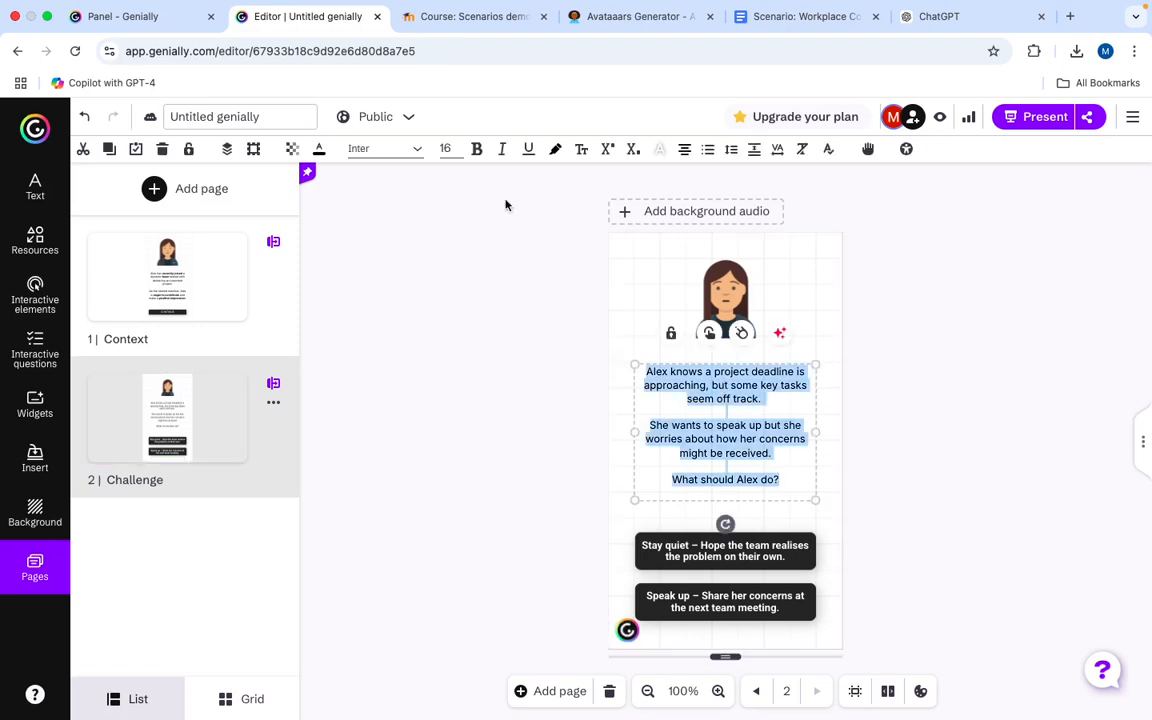
click(445, 149)
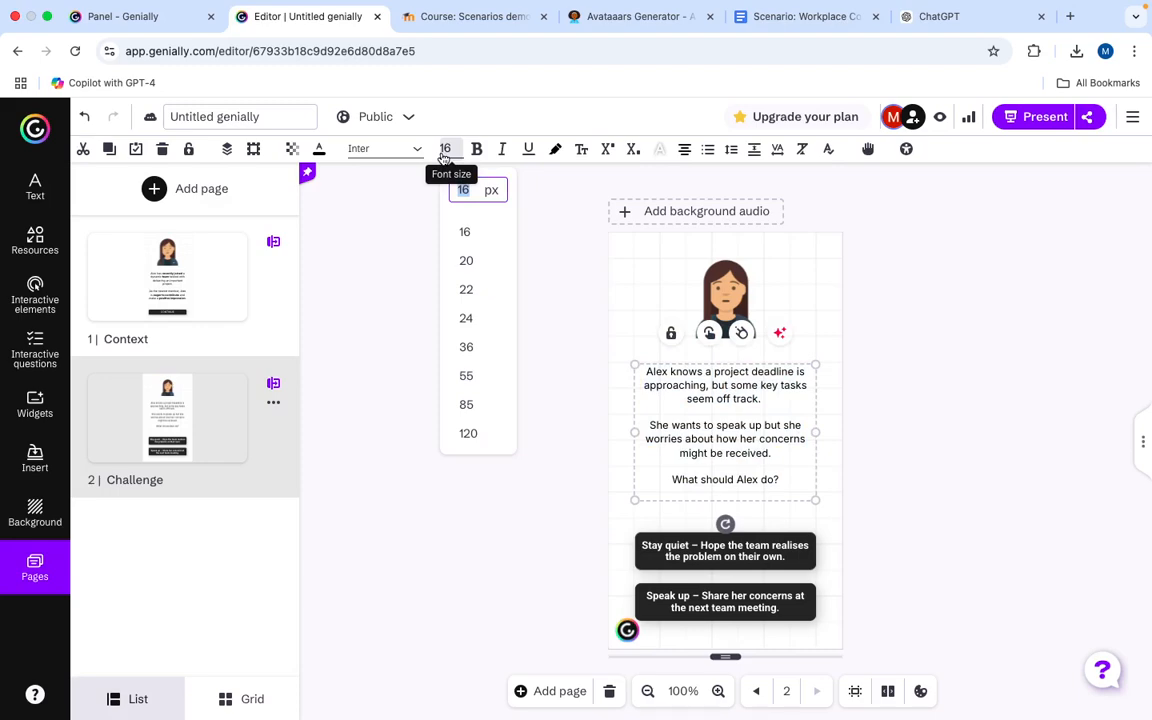
text(18)
key(Return)
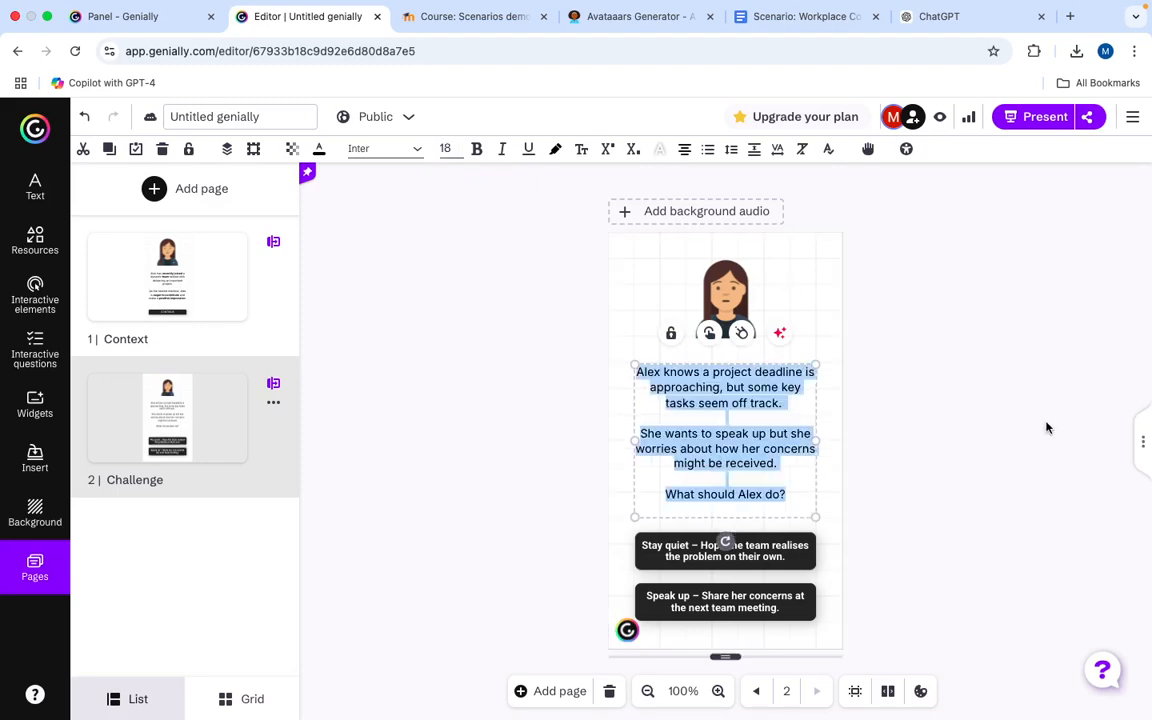
key(Escape)
Set all of the Context page's body text to font size 18
click(167, 277)
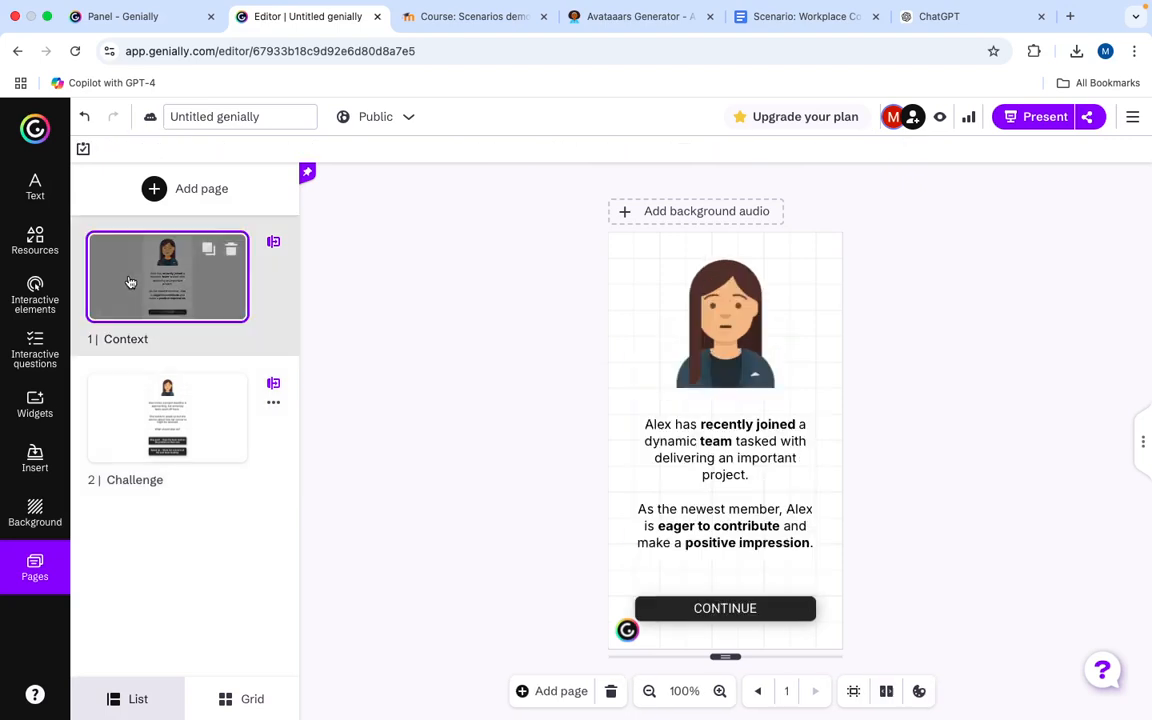
click(704, 471)
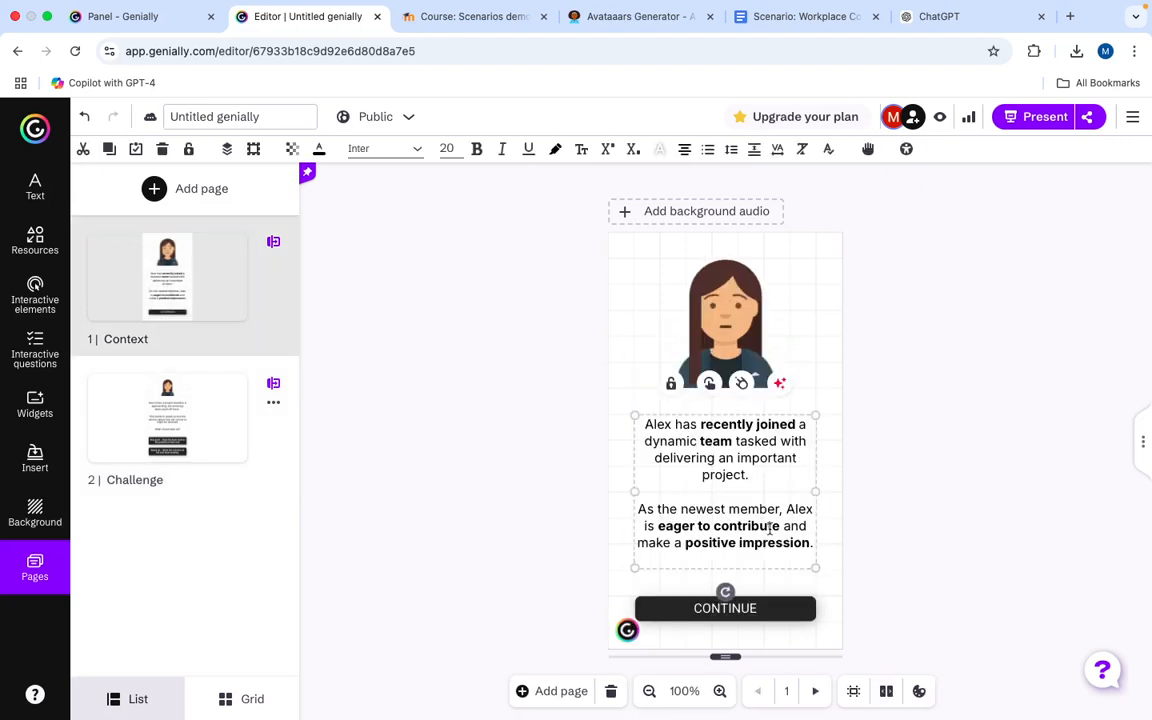
key(ctrl+a)
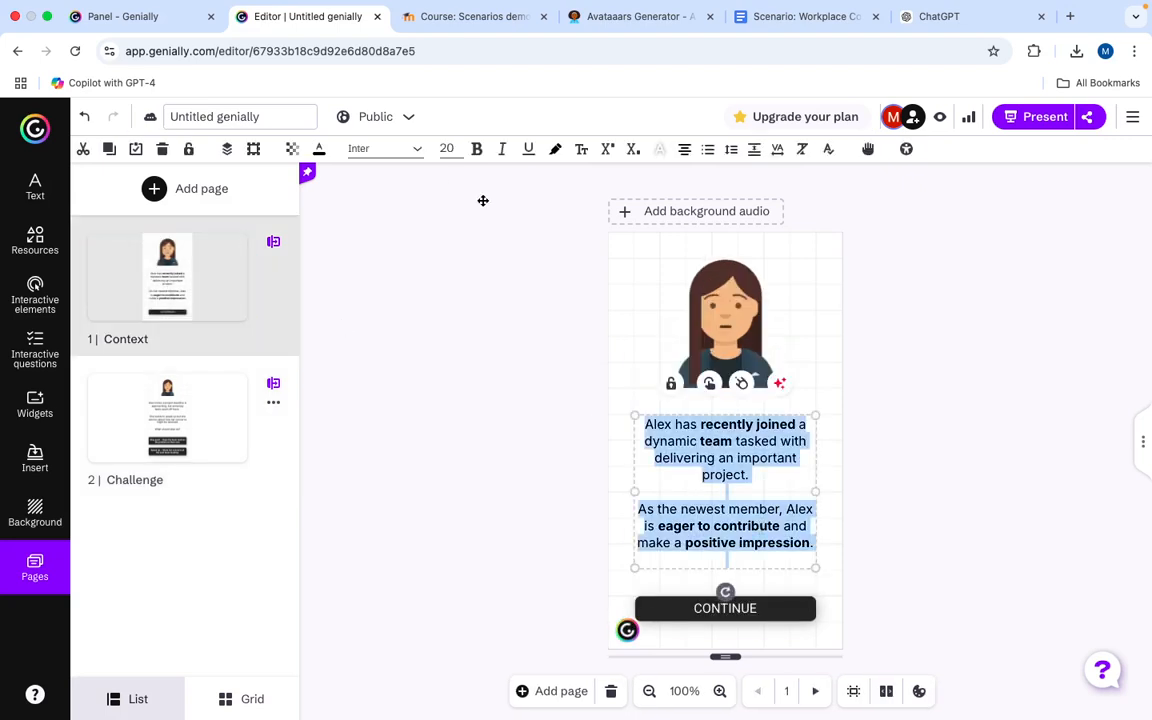
click(447, 149)
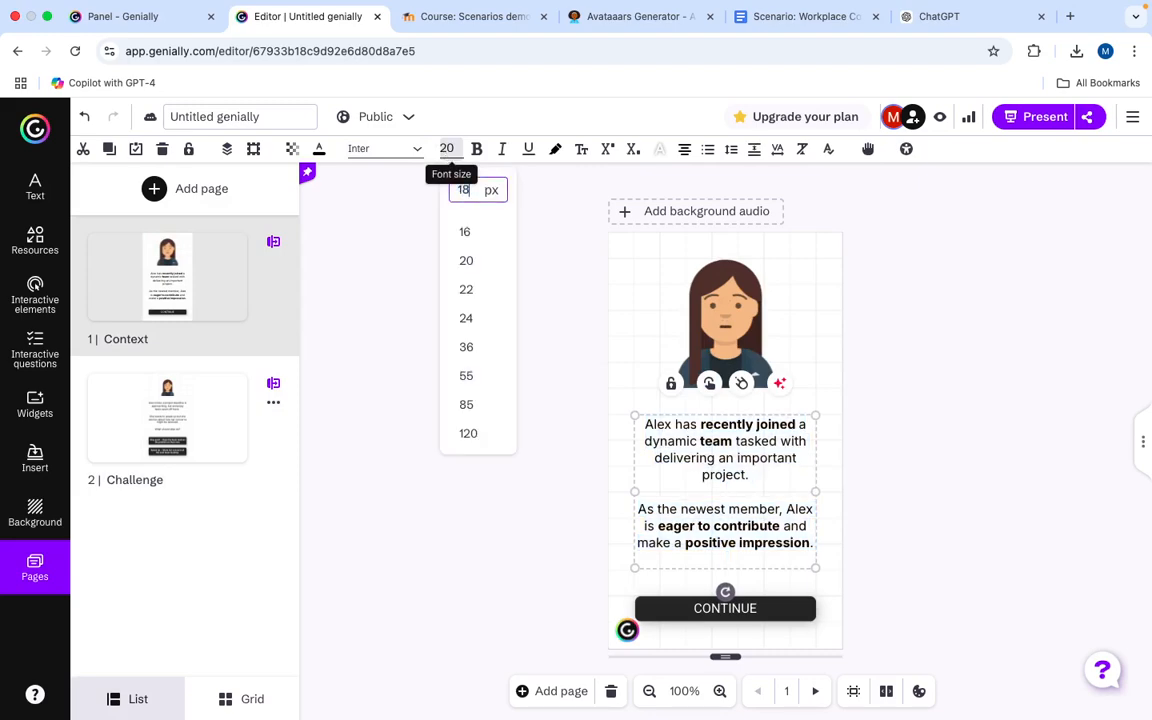
text(18)
key(Return)
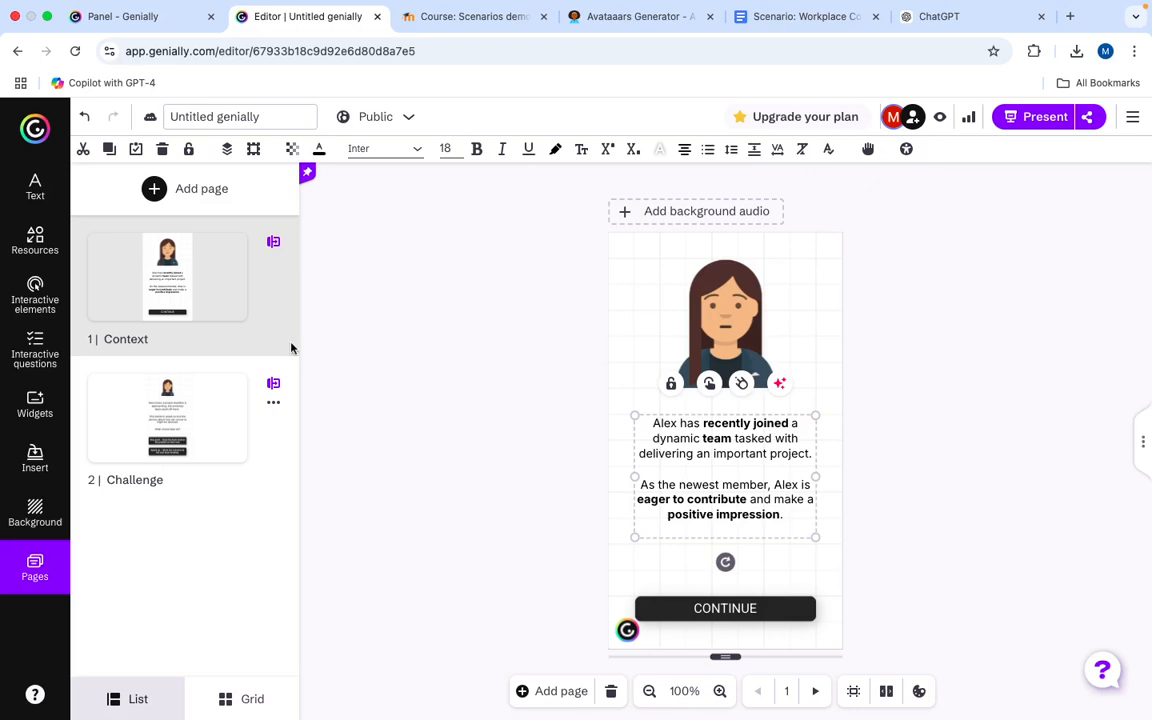
Make "project deadline is approaching" and "off track" bold in the Challenge page's first paragraph
click(195, 421)
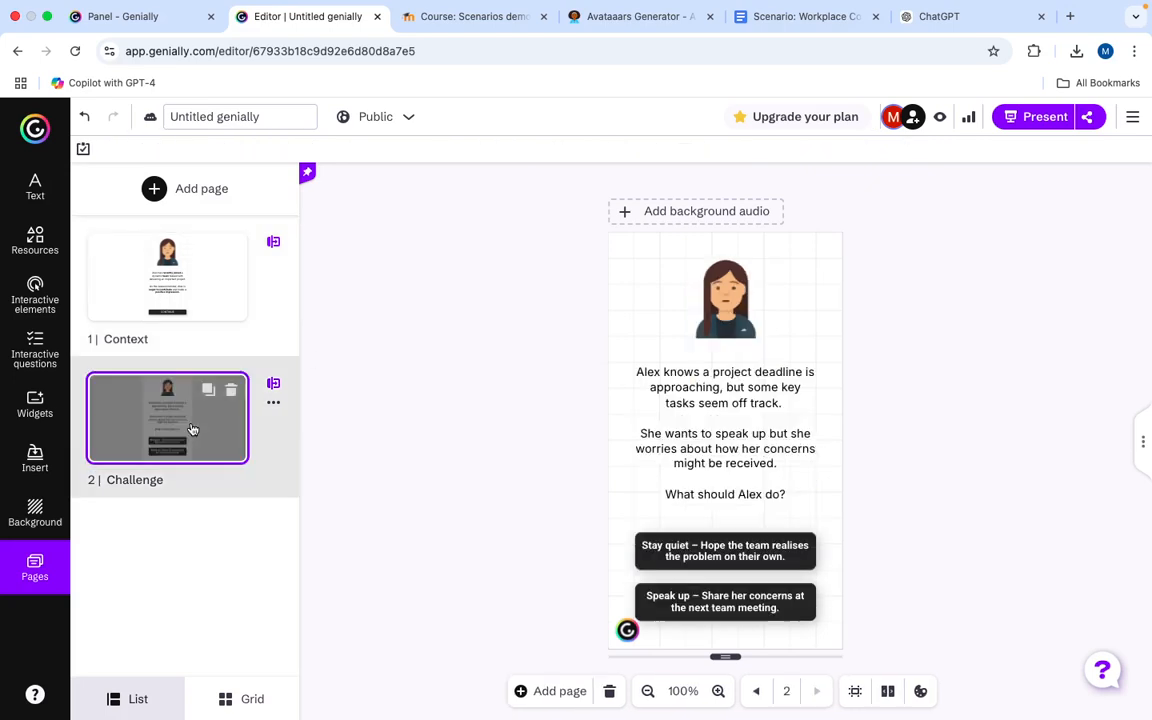
double_click(751, 401)
click(743, 399)
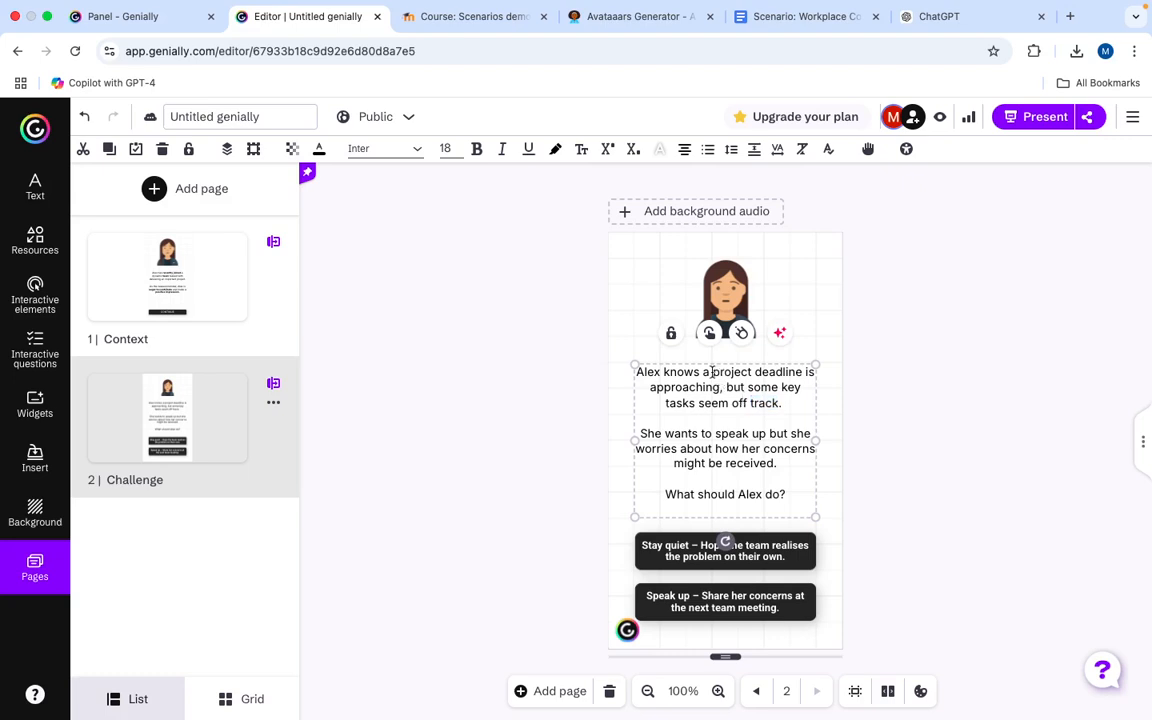
mouse_move(711, 371)
mouse_down()
mouse_move(748, 389)
mouse_move(720, 389)
mouse_up()
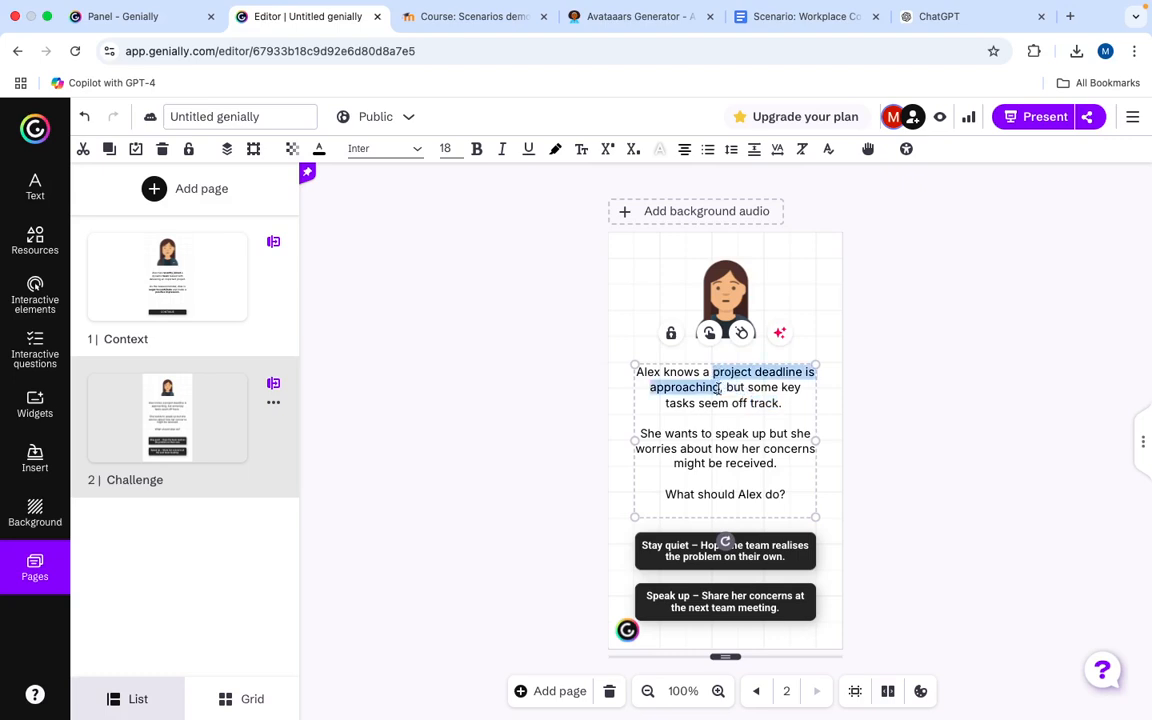
key(super+b)
click(755, 388)
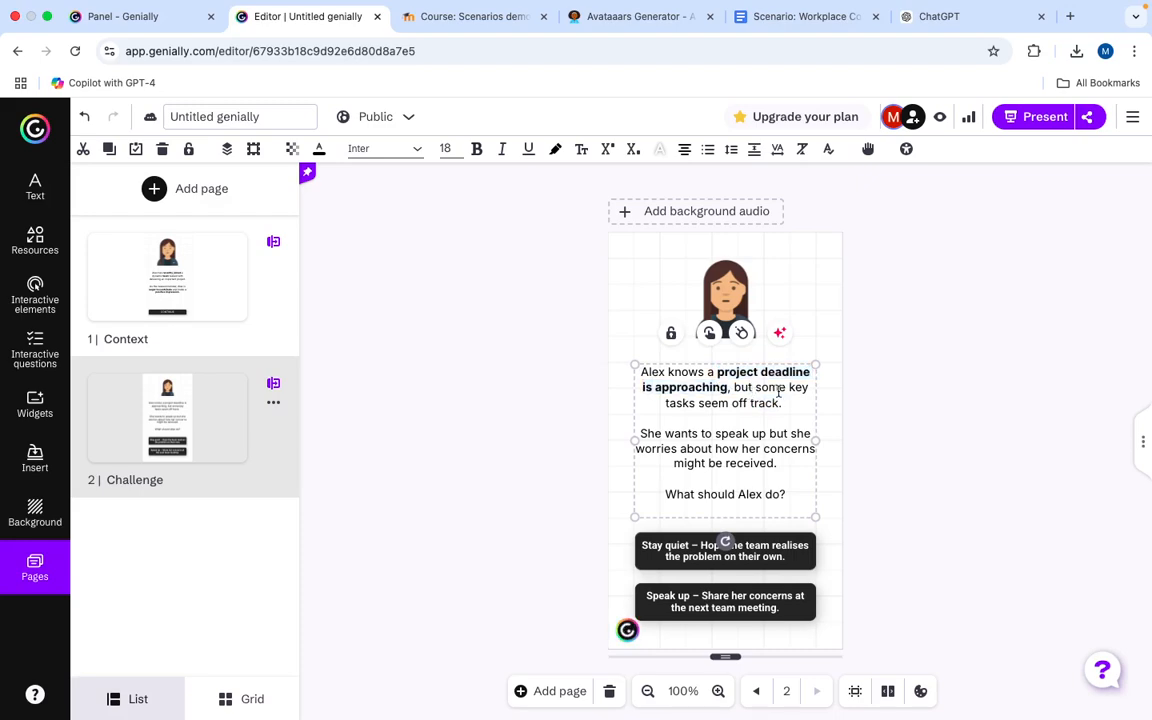
drag(733, 403, 778, 408)
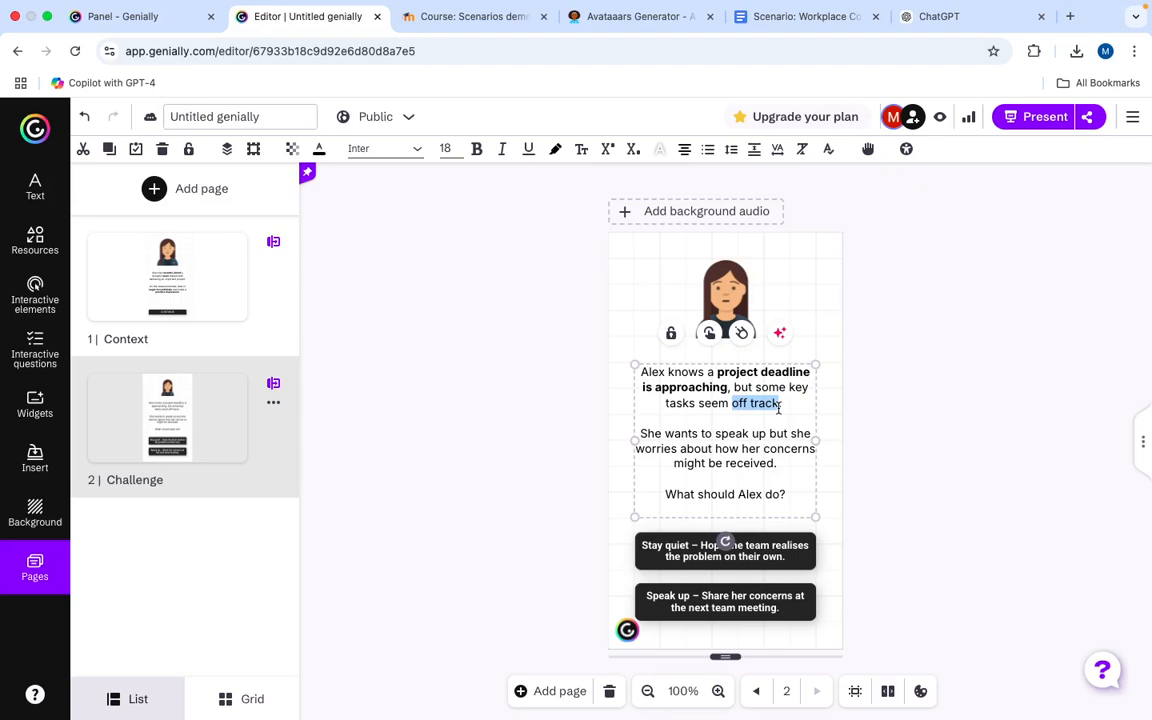
key(super+b)
click(740, 451)
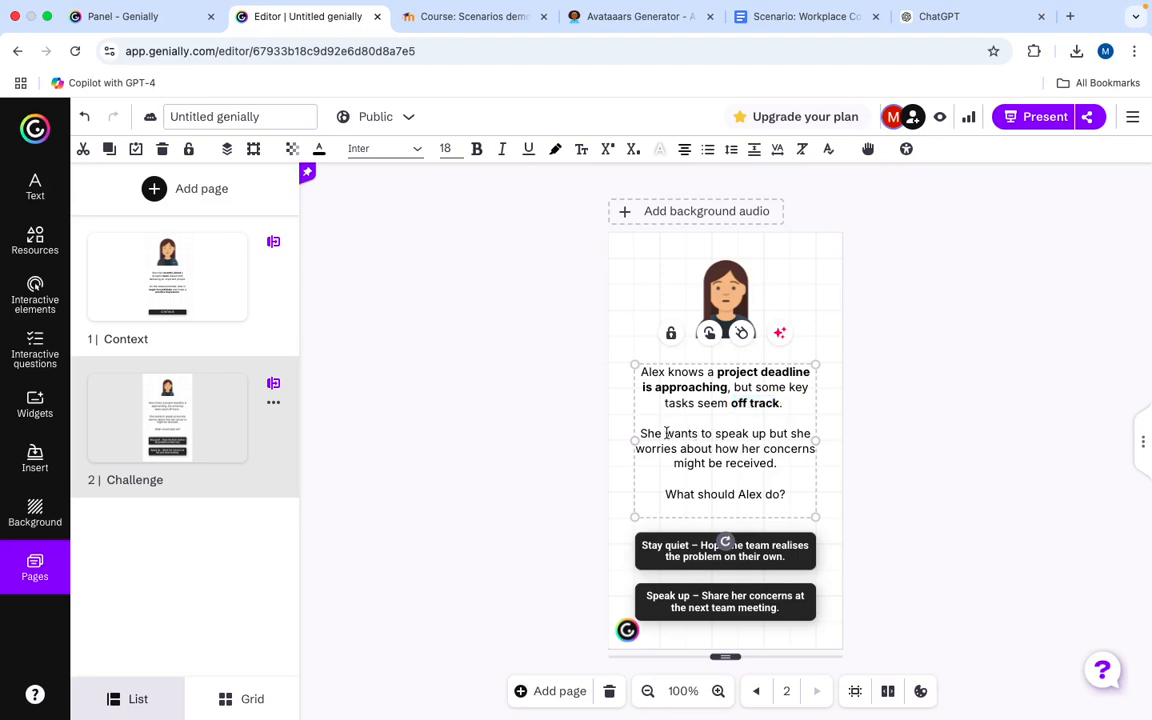
Make "wants to speak up", "worries" and "concerns might be received" bold in the Challenge page's second paragraph
drag(665, 433, 780, 461)
click(759, 449)
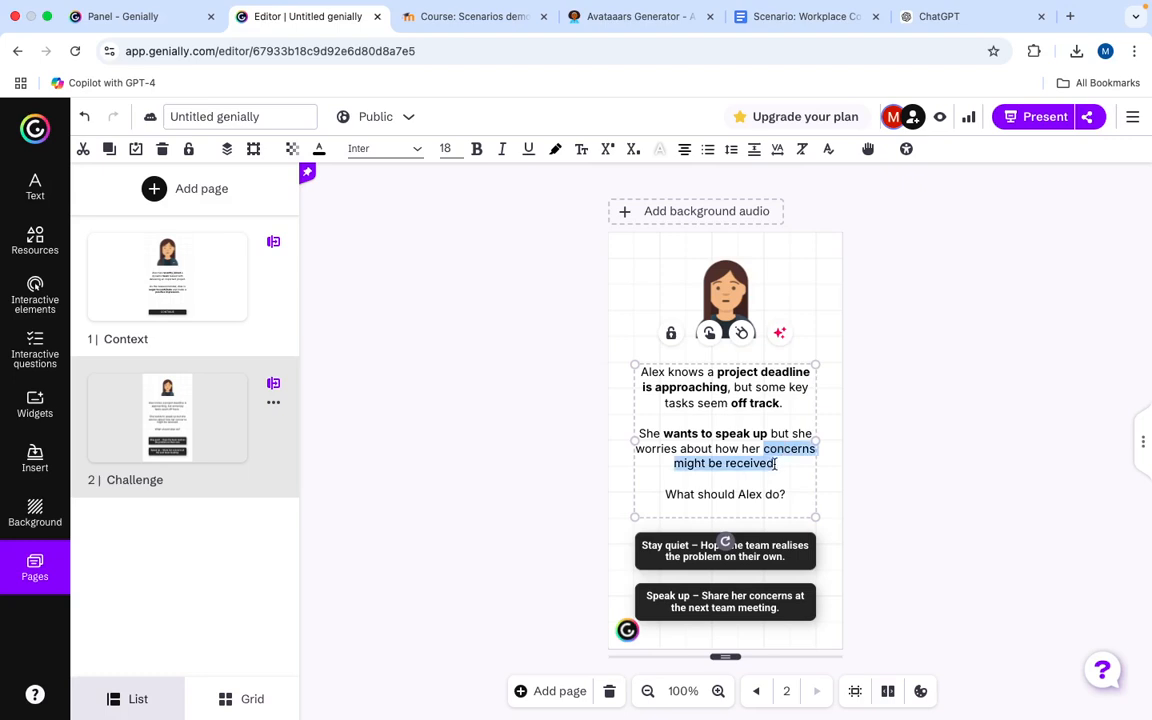
key(super+b)
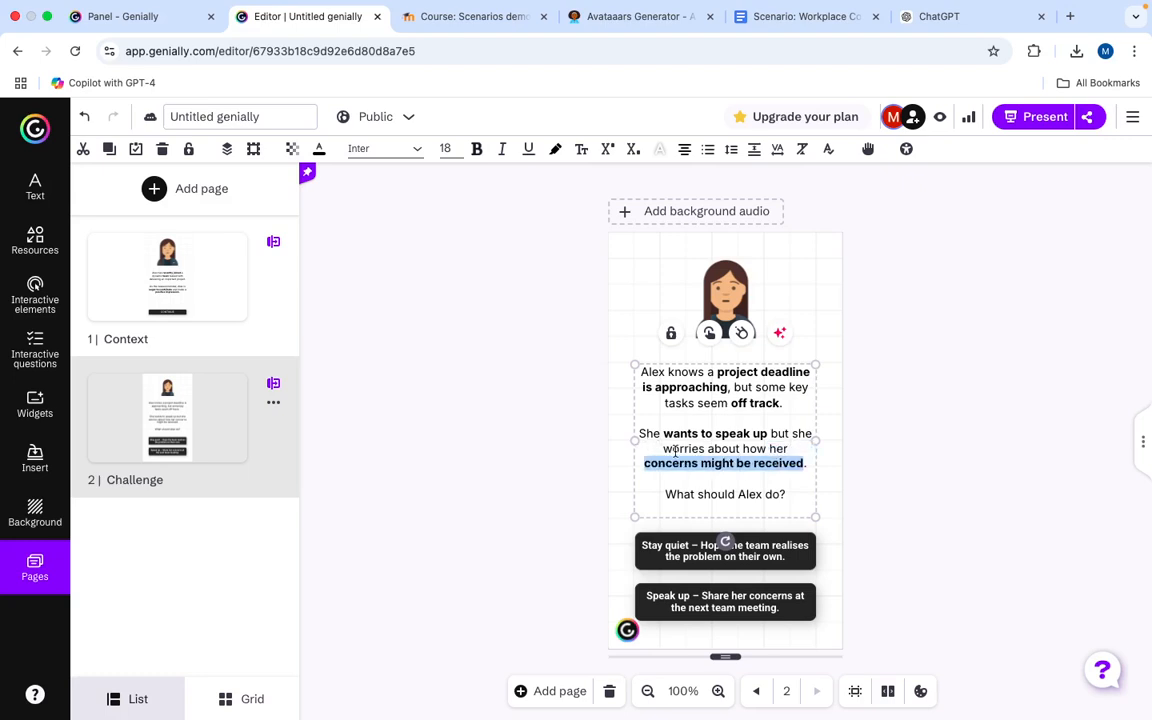
double_click(676, 449)
key(super+b)
click(719, 463)
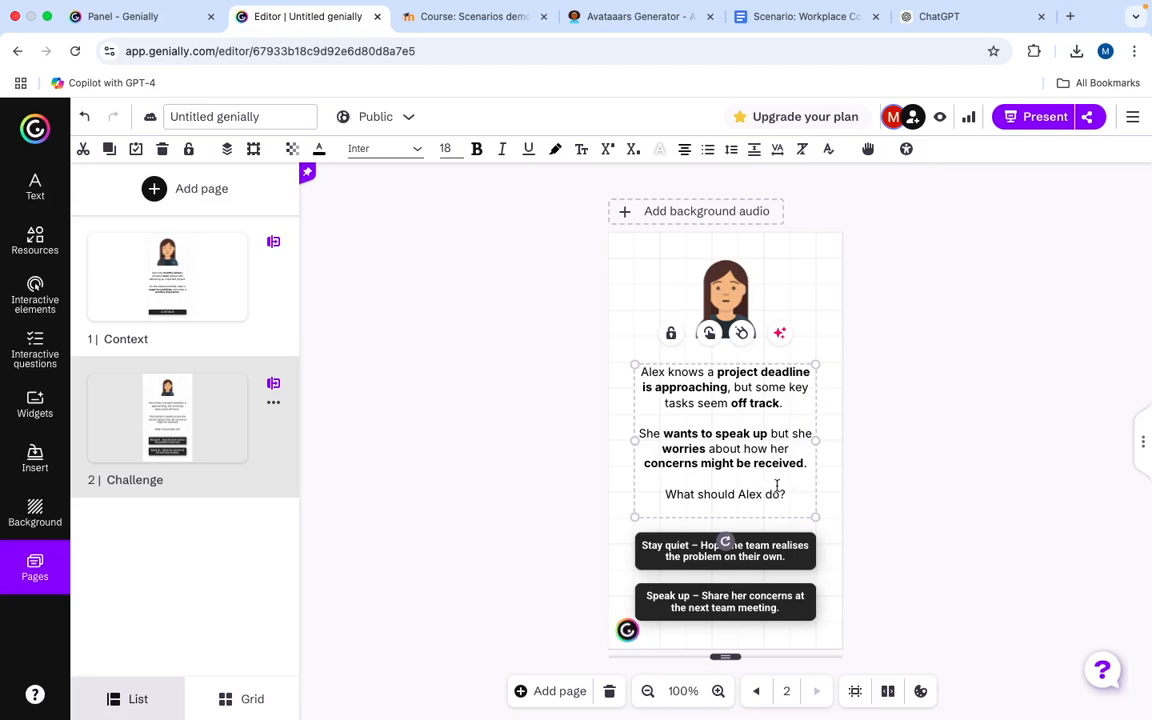
Nudge the avatar and the body text slightly upward on the Challenge page
click(912, 478)
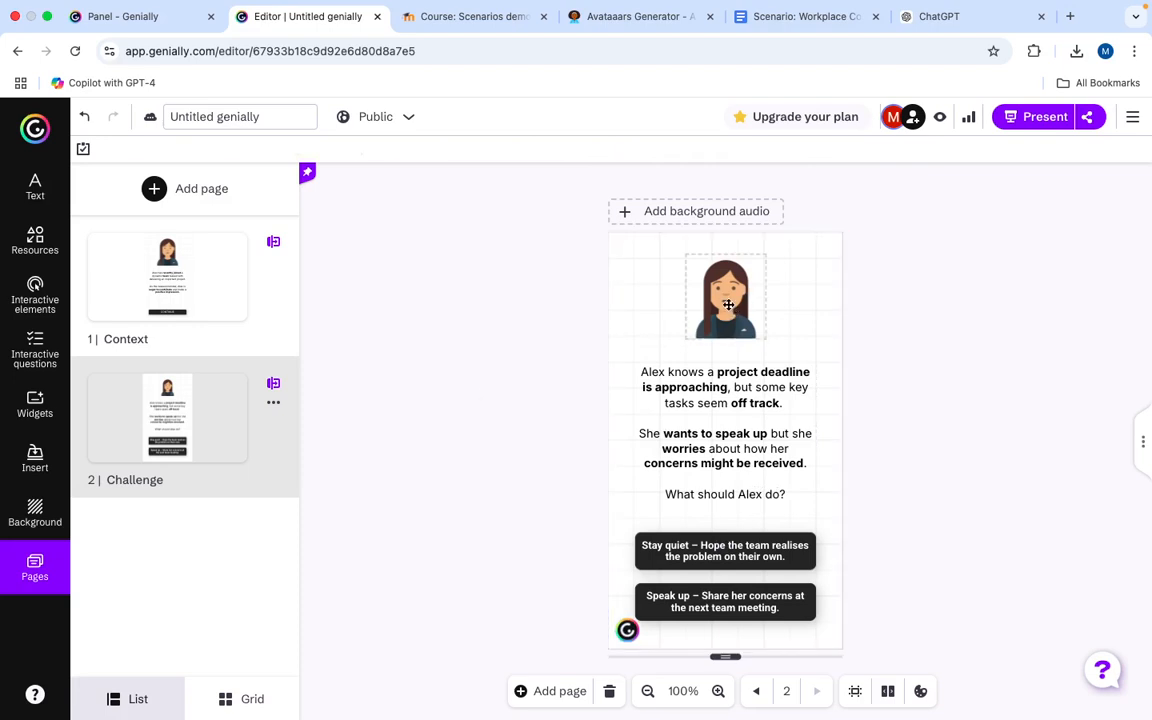
drag(728, 304, 729, 308)
click(900, 334)
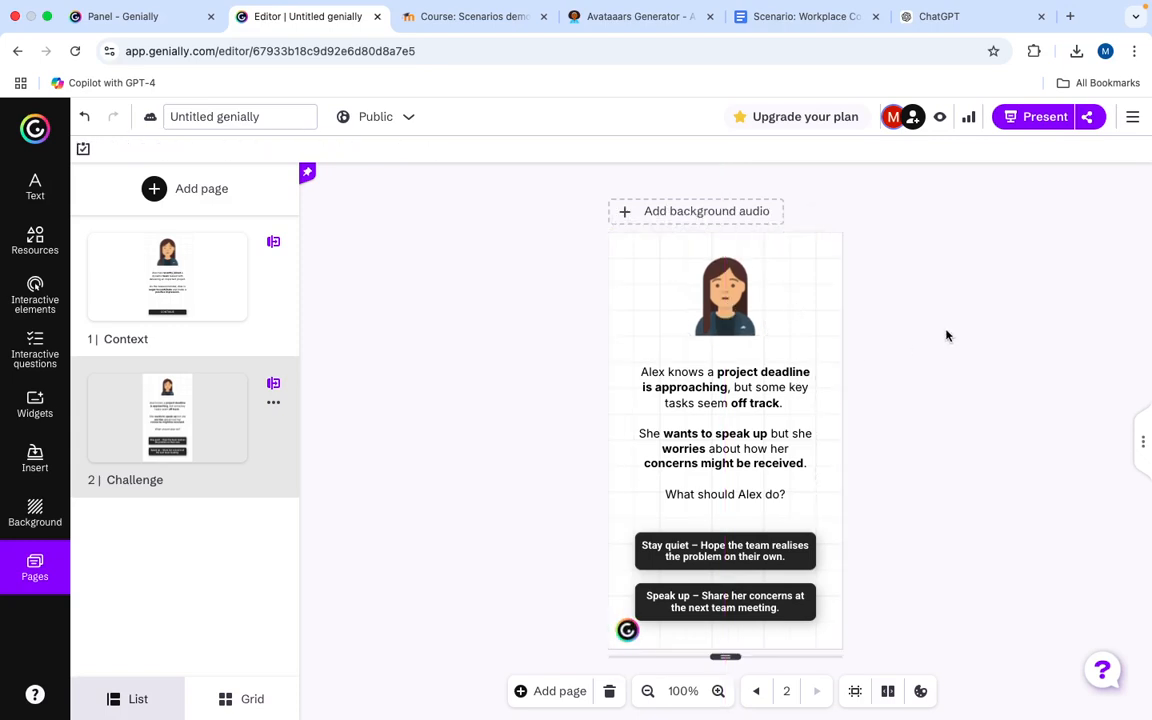
click(771, 414)
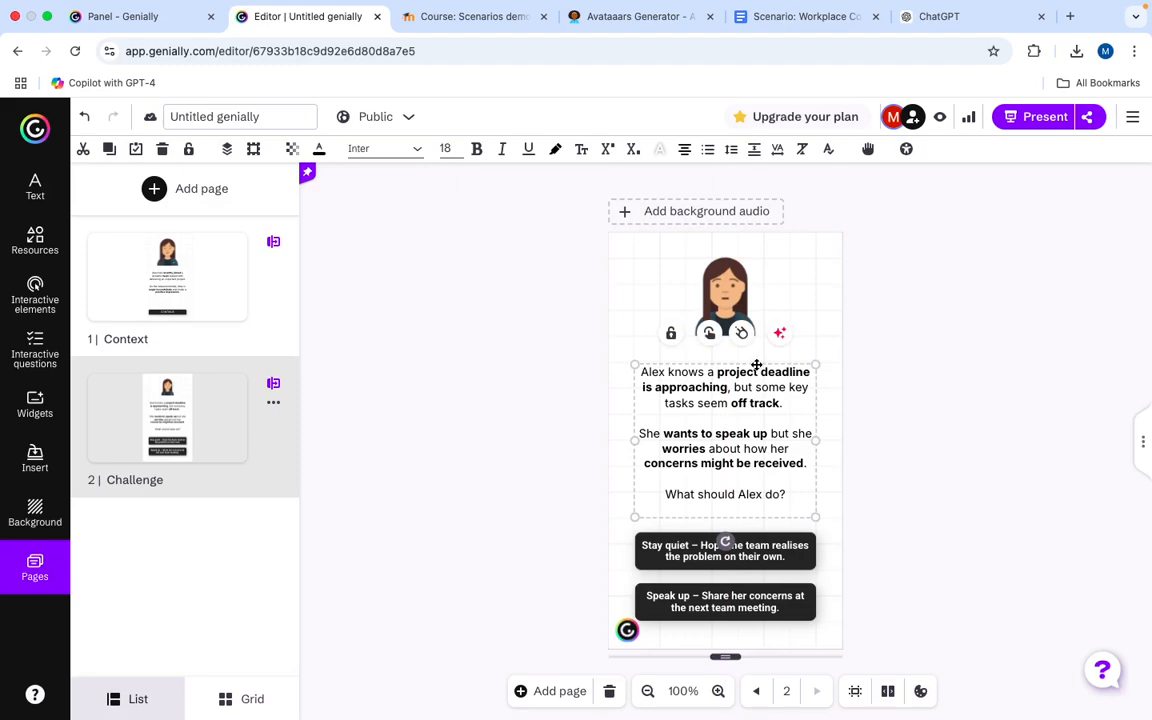
drag(757, 364, 757, 363)
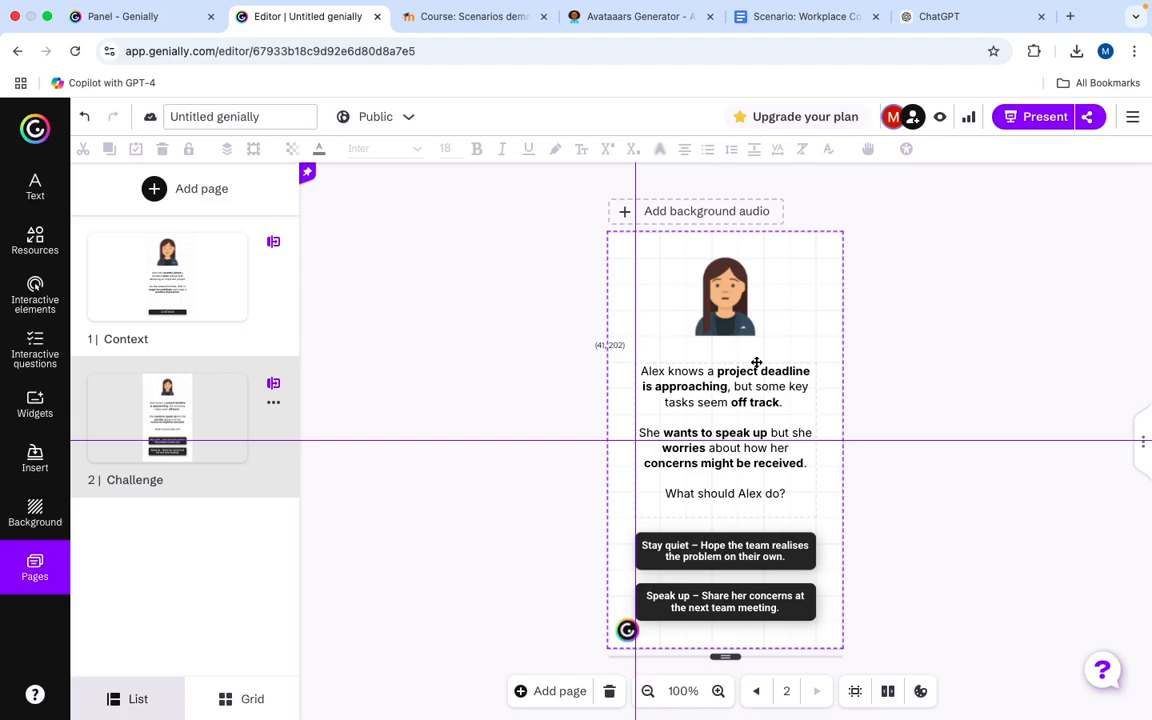
click(940, 390)
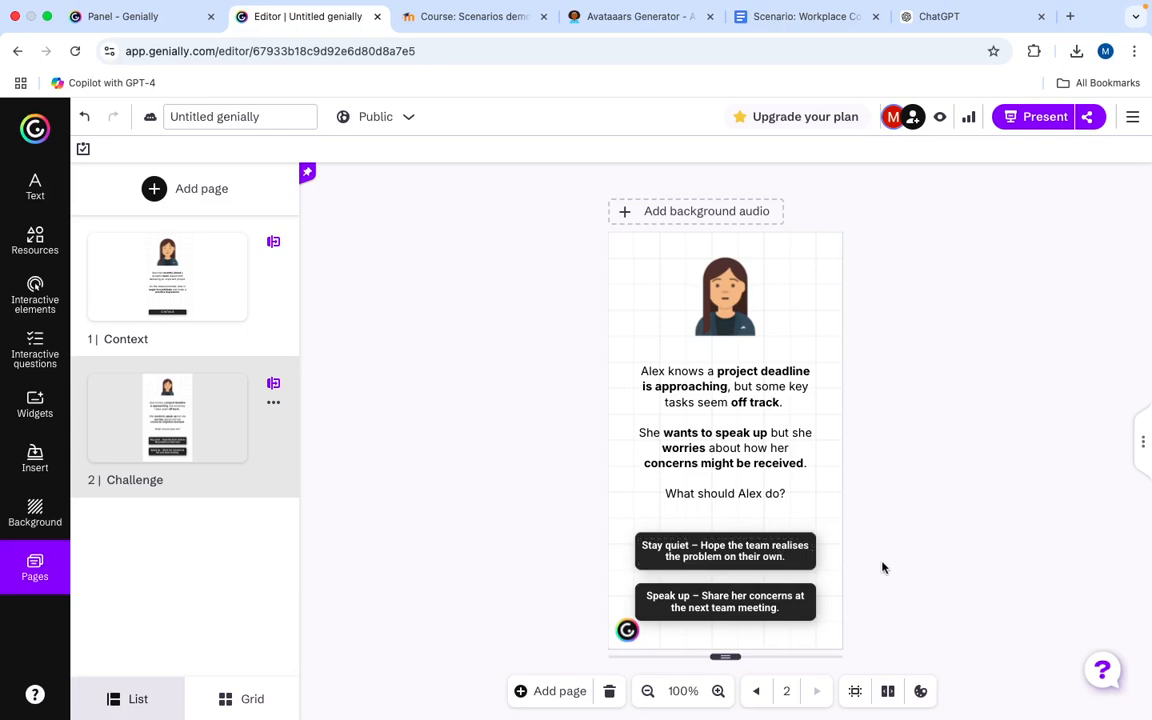
Group the "Stay quiet" button with its label and give the group an upward Slide entrance animation starting at 0.4 seconds
drag(882, 566, 726, 537)
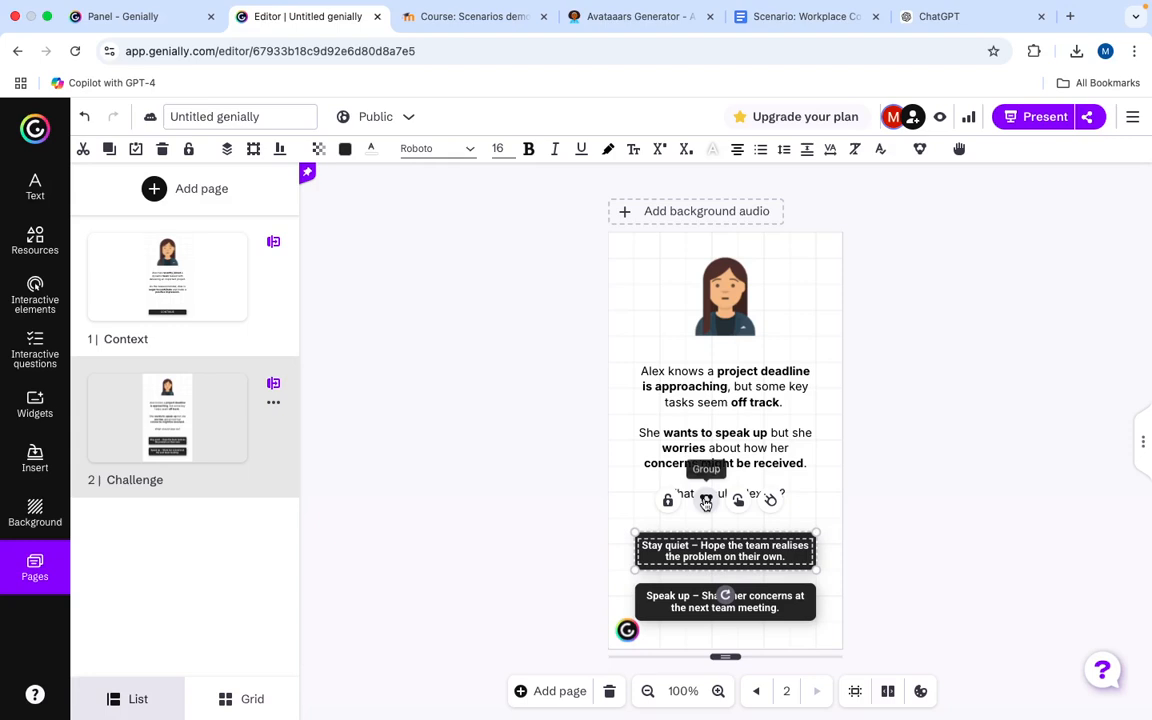
click(706, 499)
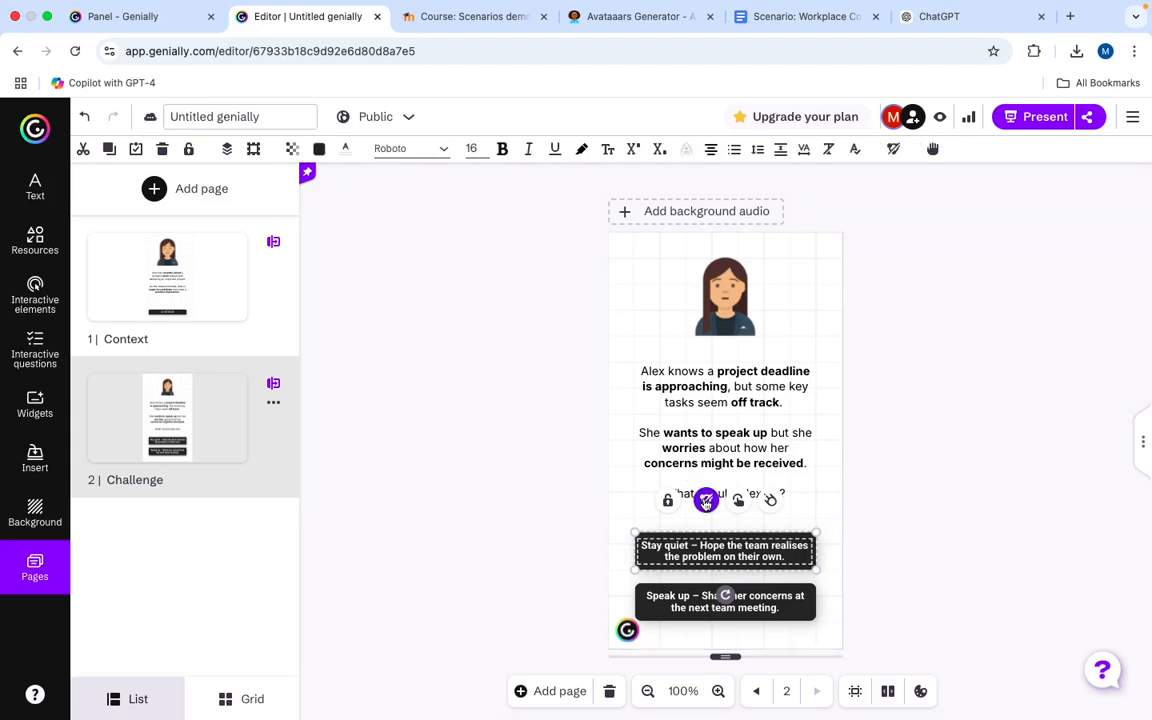
click(772, 499)
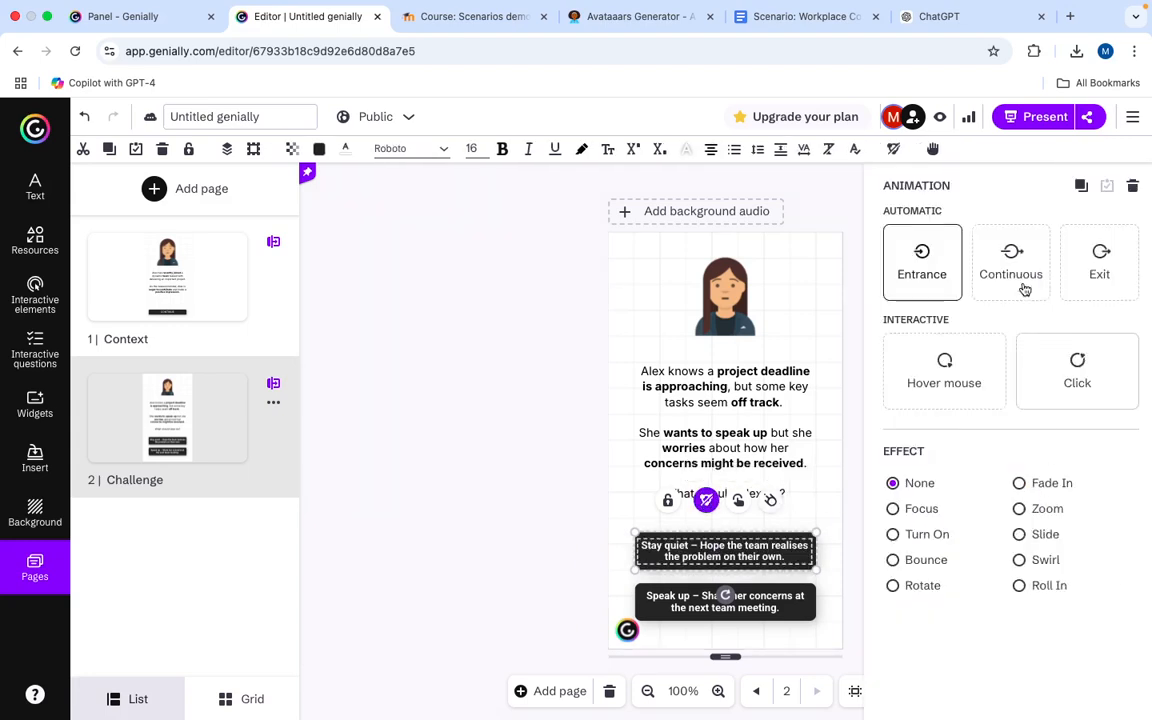
click(931, 268)
click(1045, 534)
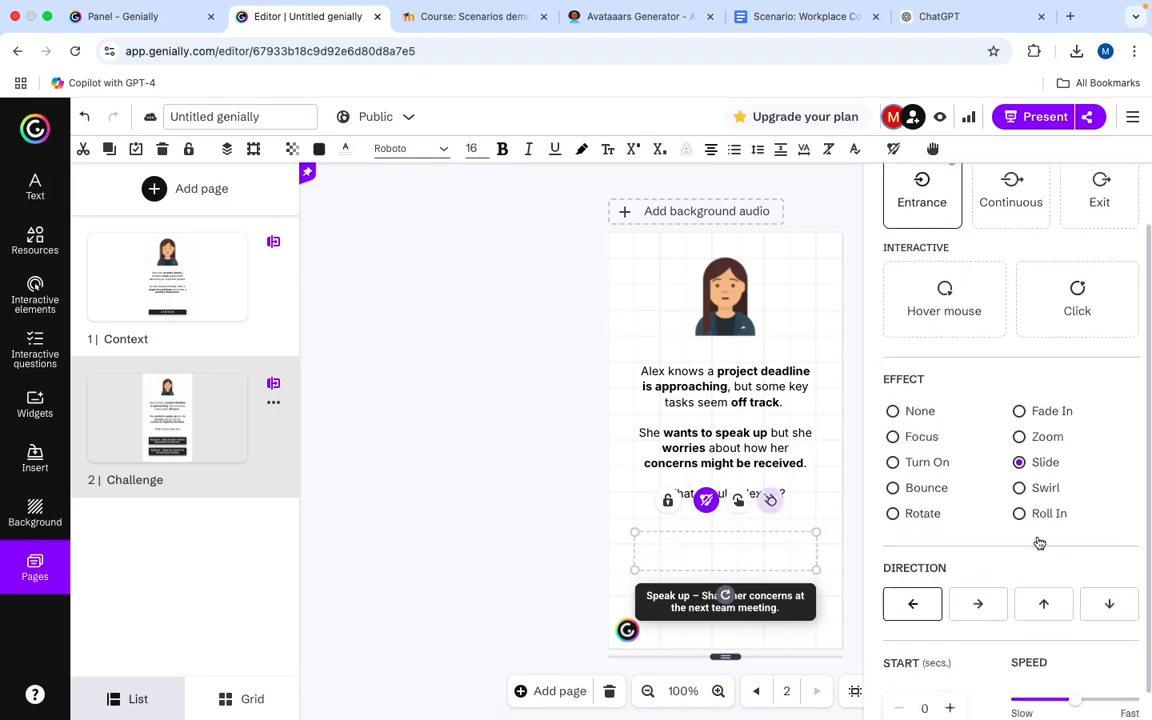
scroll(1040, 548, down, 1)
click(1043, 575)
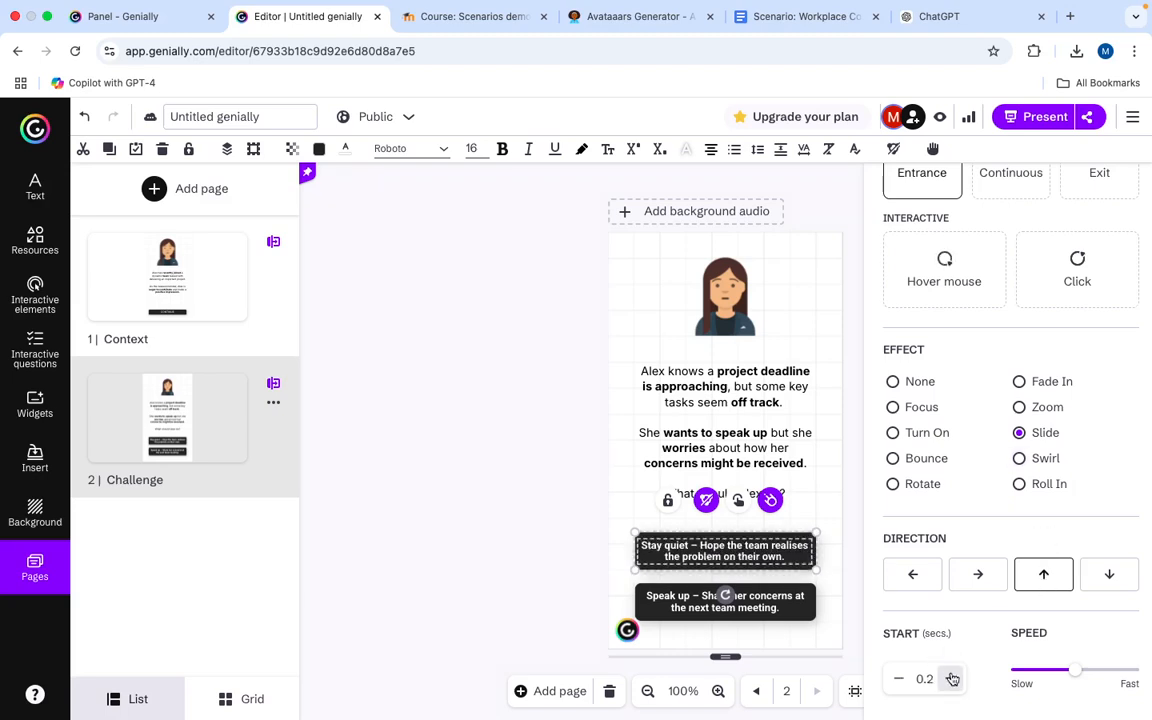
click(838, 612)
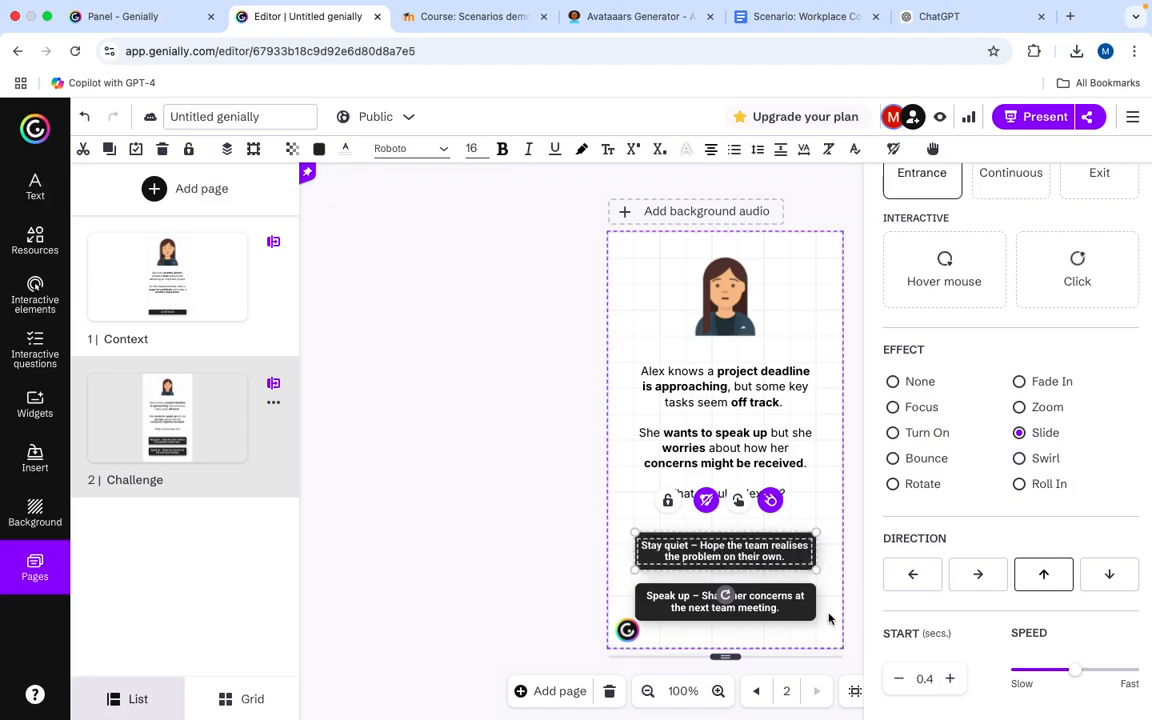
Group the "Speak up" button with its label and give the group an upward Slide entrance animation starting at 0.4 seconds
drag(838, 619, 680, 588)
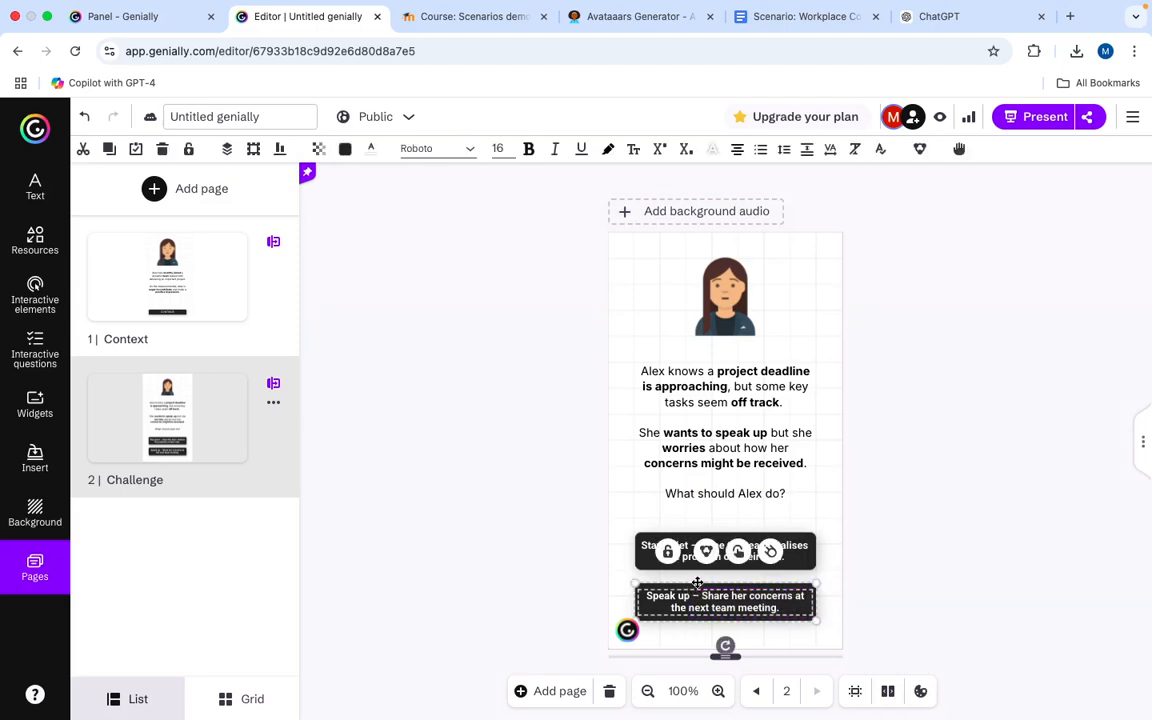
click(771, 552)
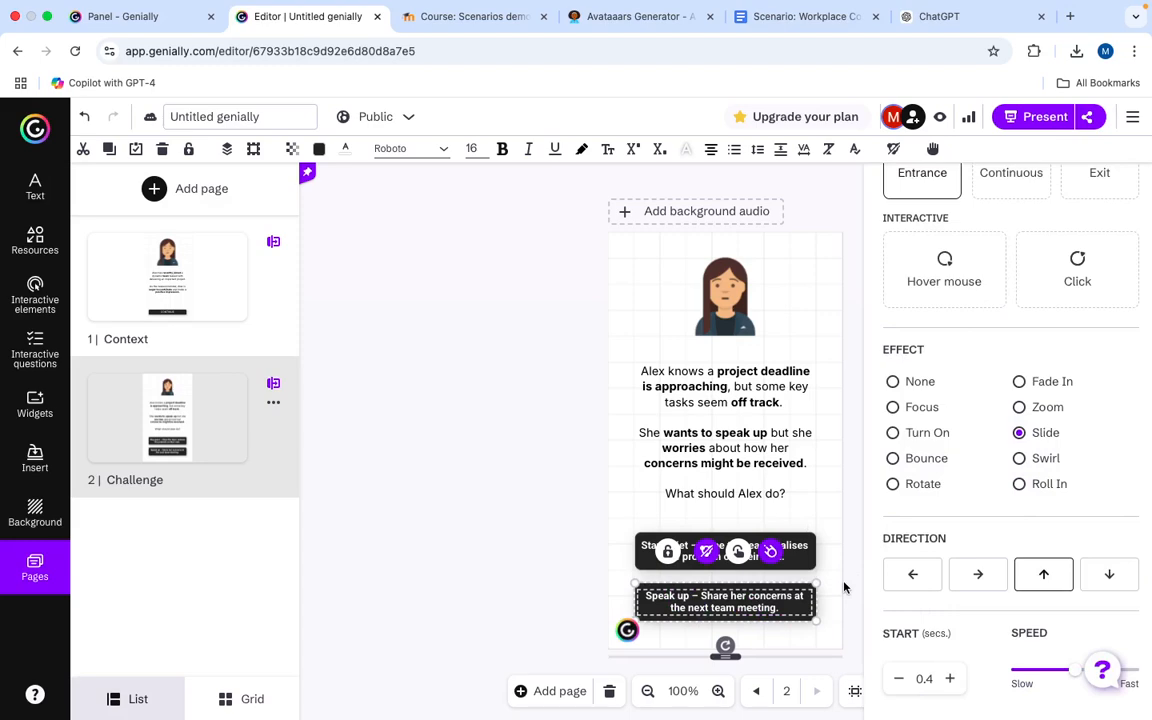
click(844, 588)
click(713, 592)
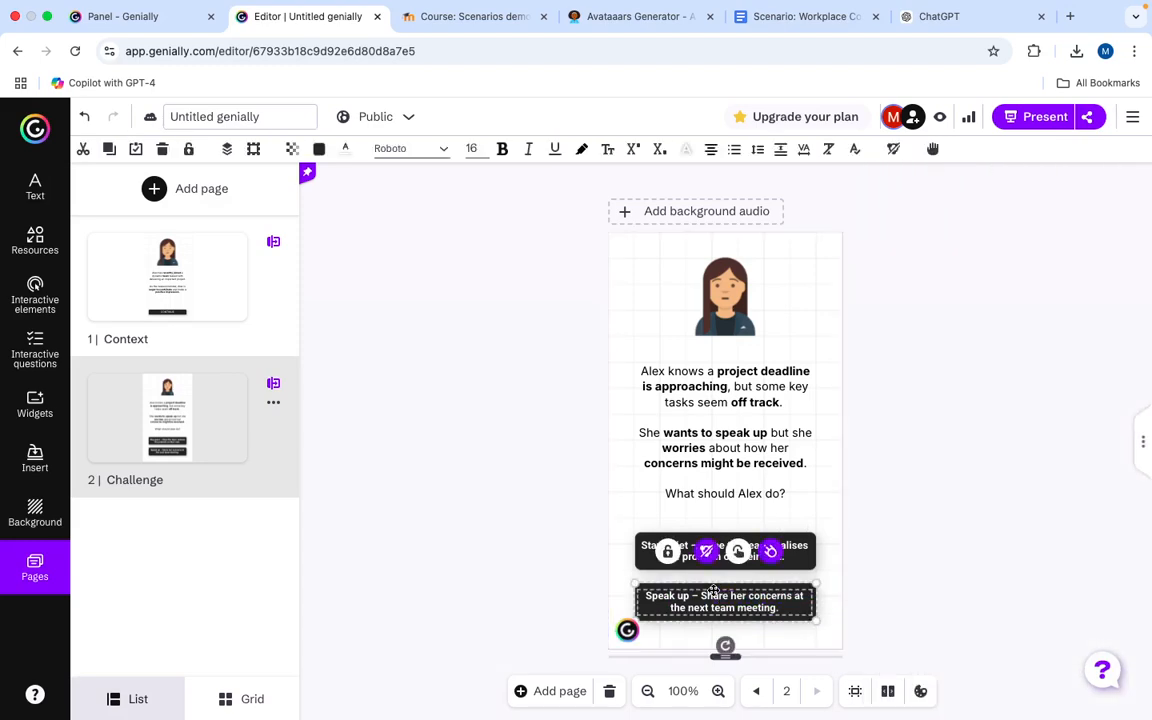
click(770, 551)
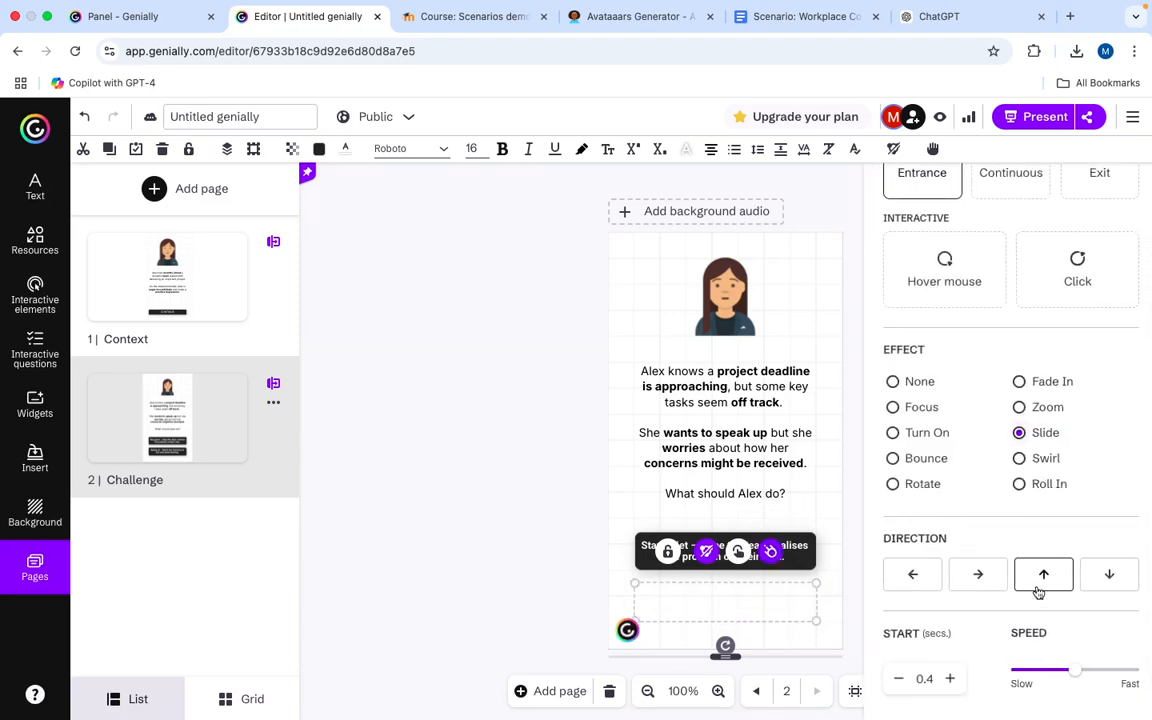
click(832, 601)
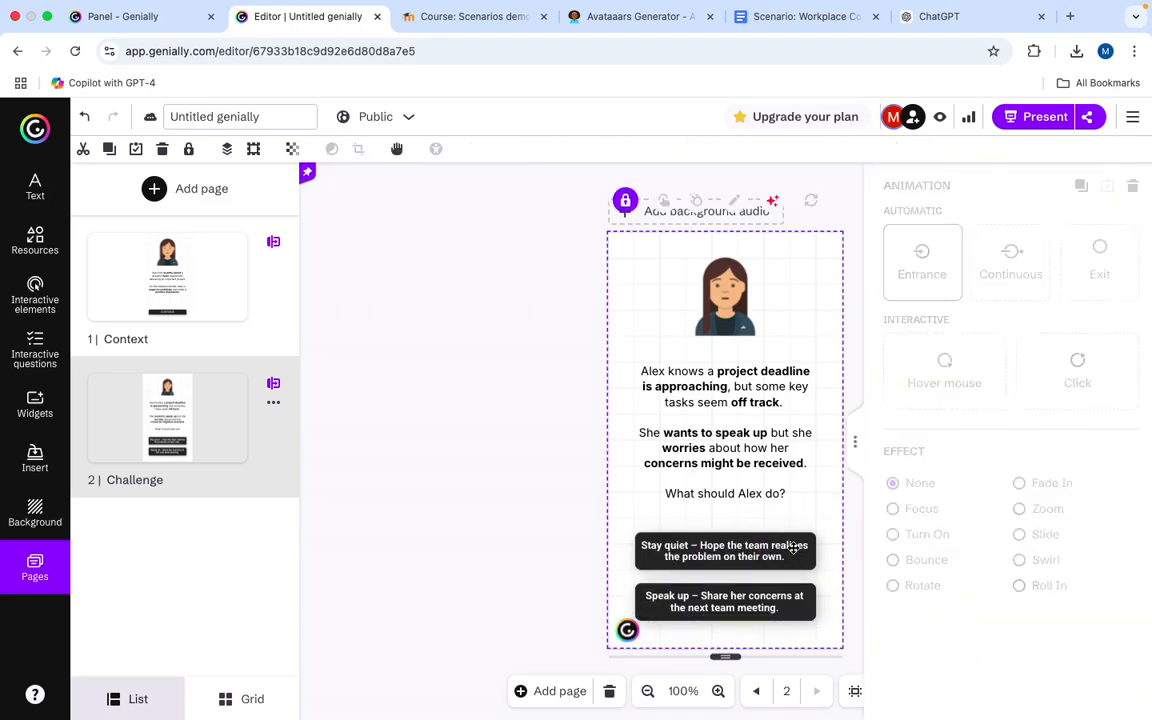
click(794, 547)
click(788, 598)
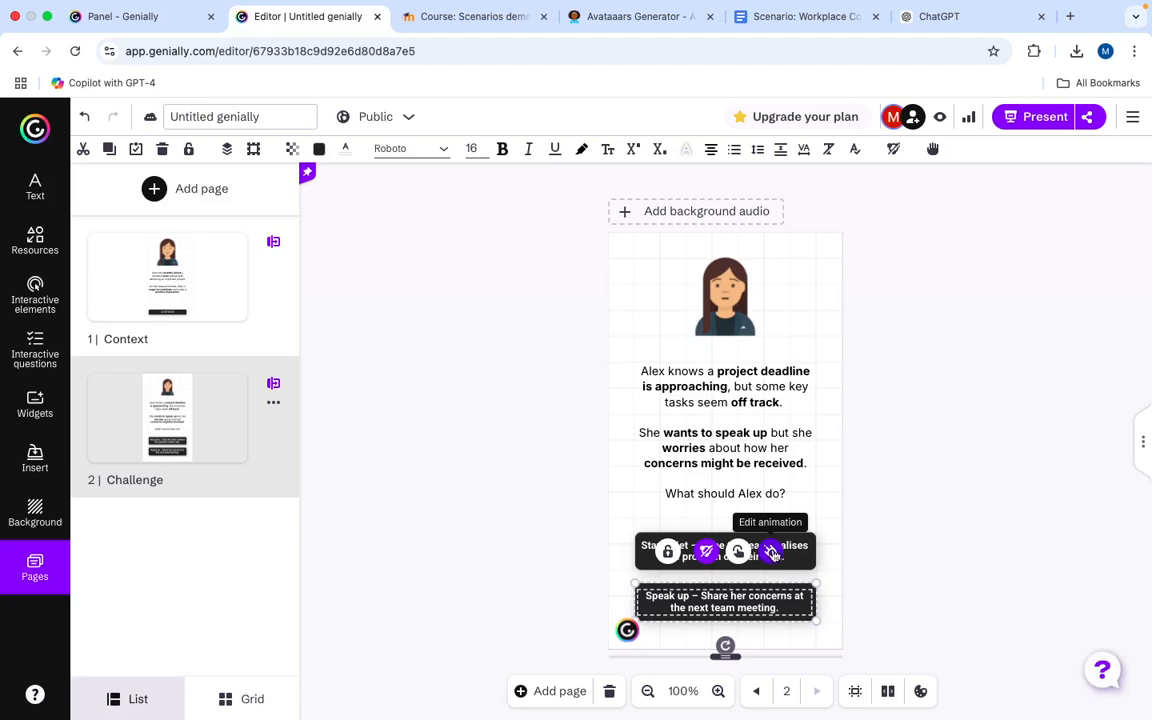
click(887, 532)
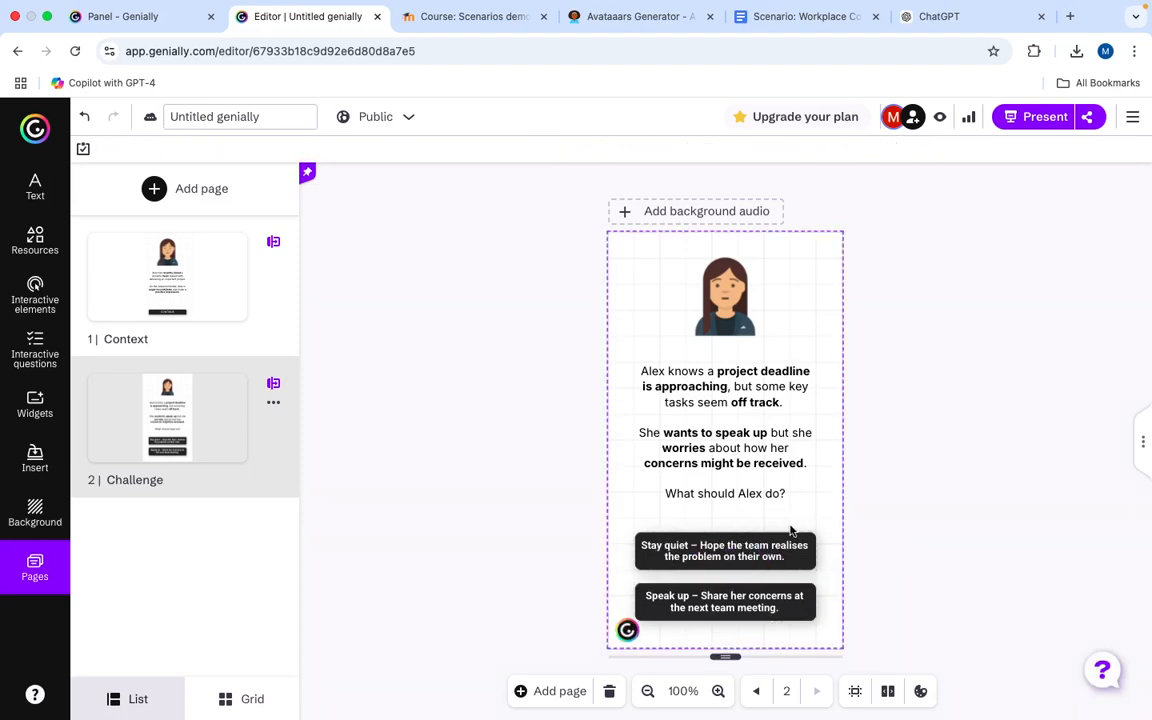
Make the Context page's CONTINUE button go to page 2, Challenge
click(216, 298)
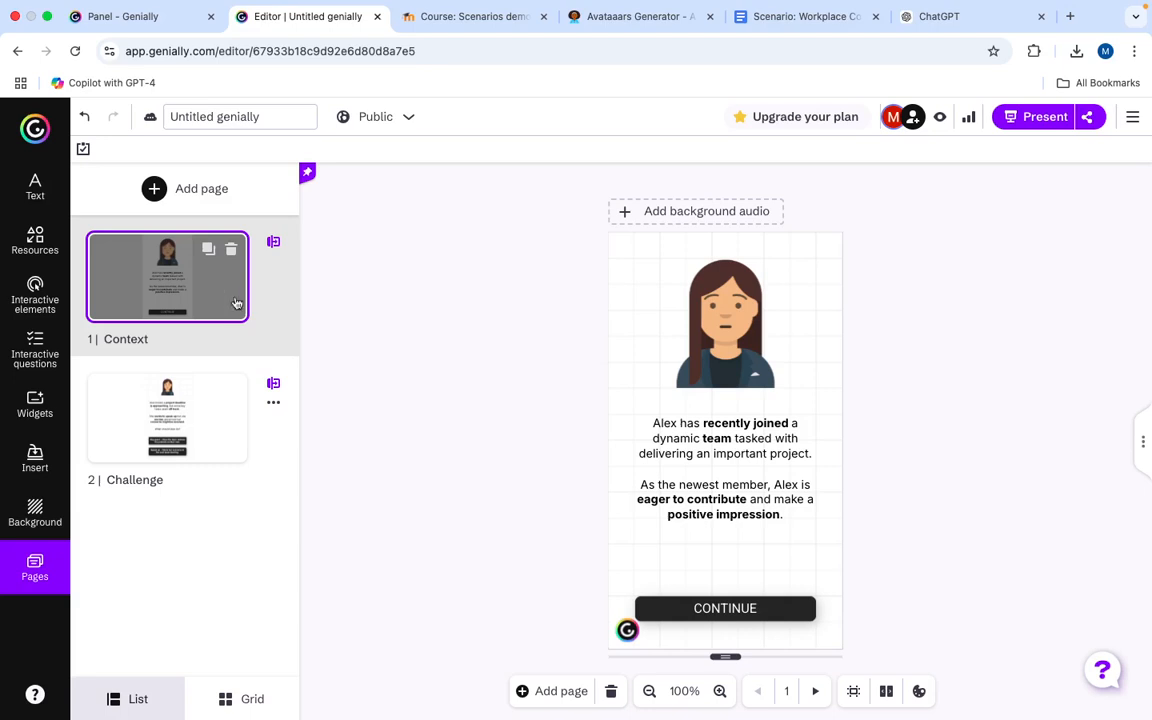
click(765, 607)
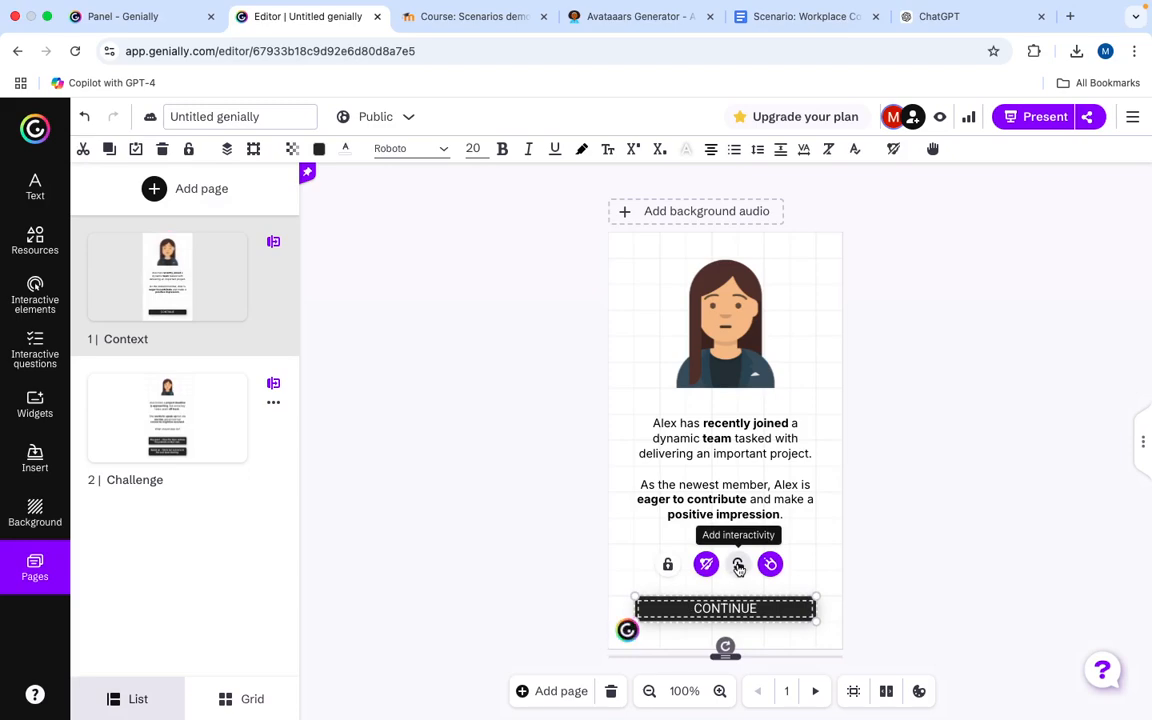
click(739, 566)
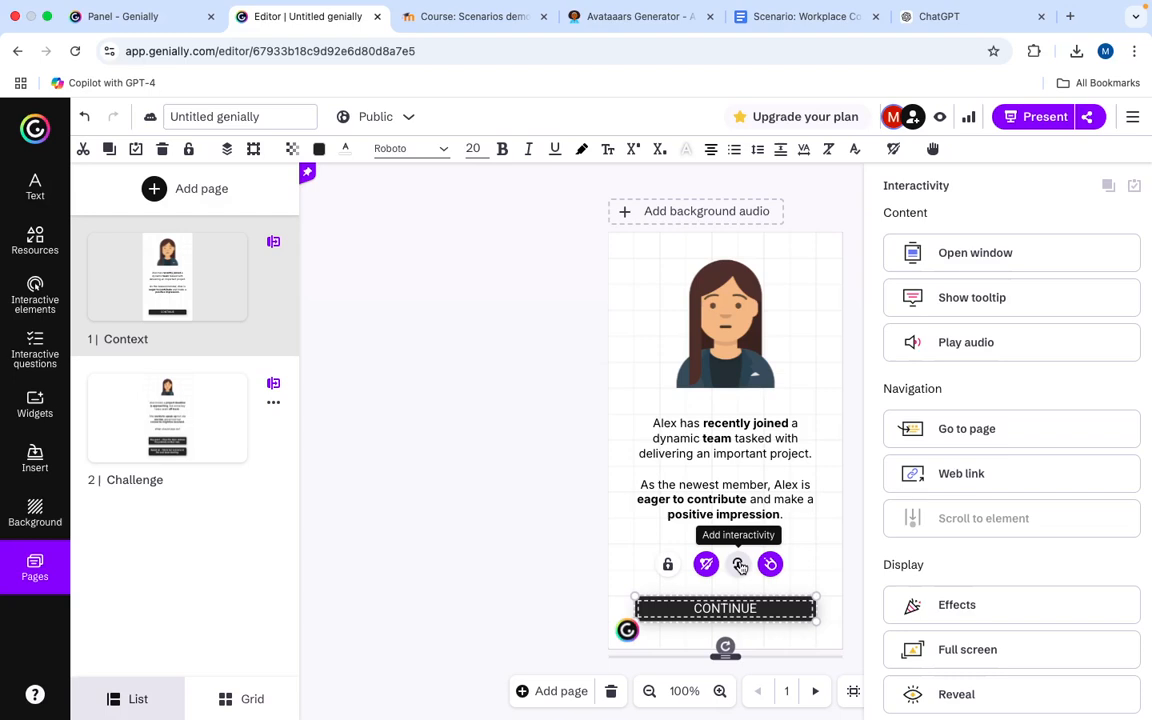
click(951, 443)
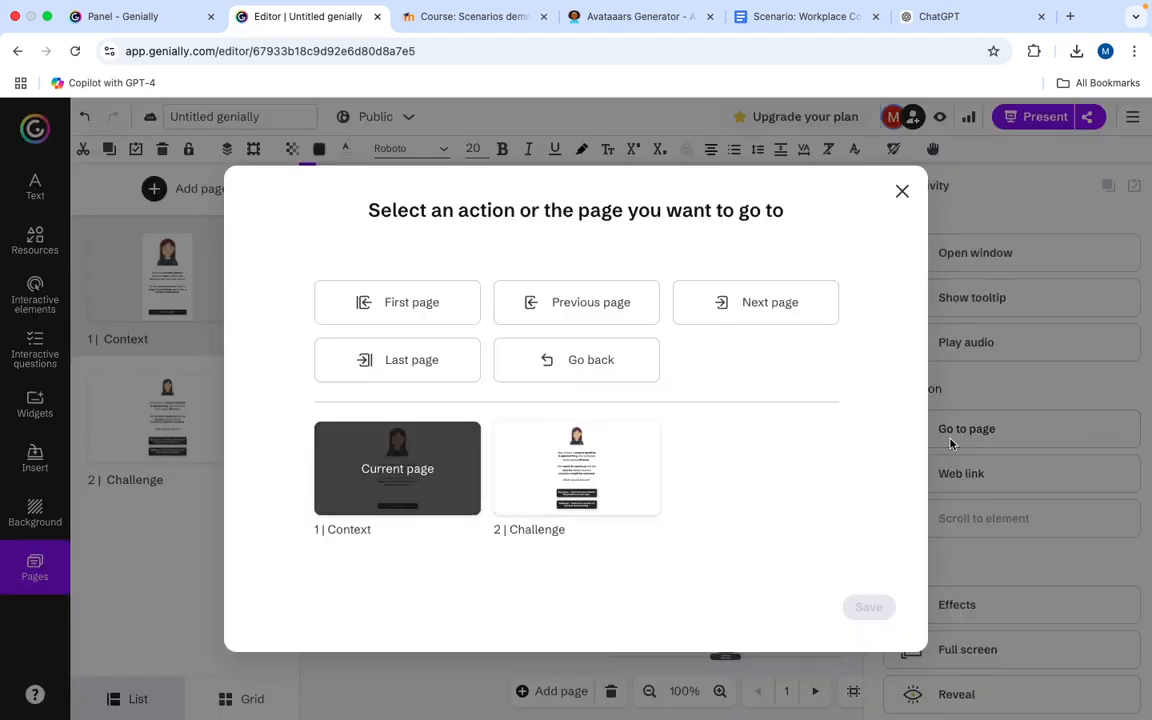
click(575, 484)
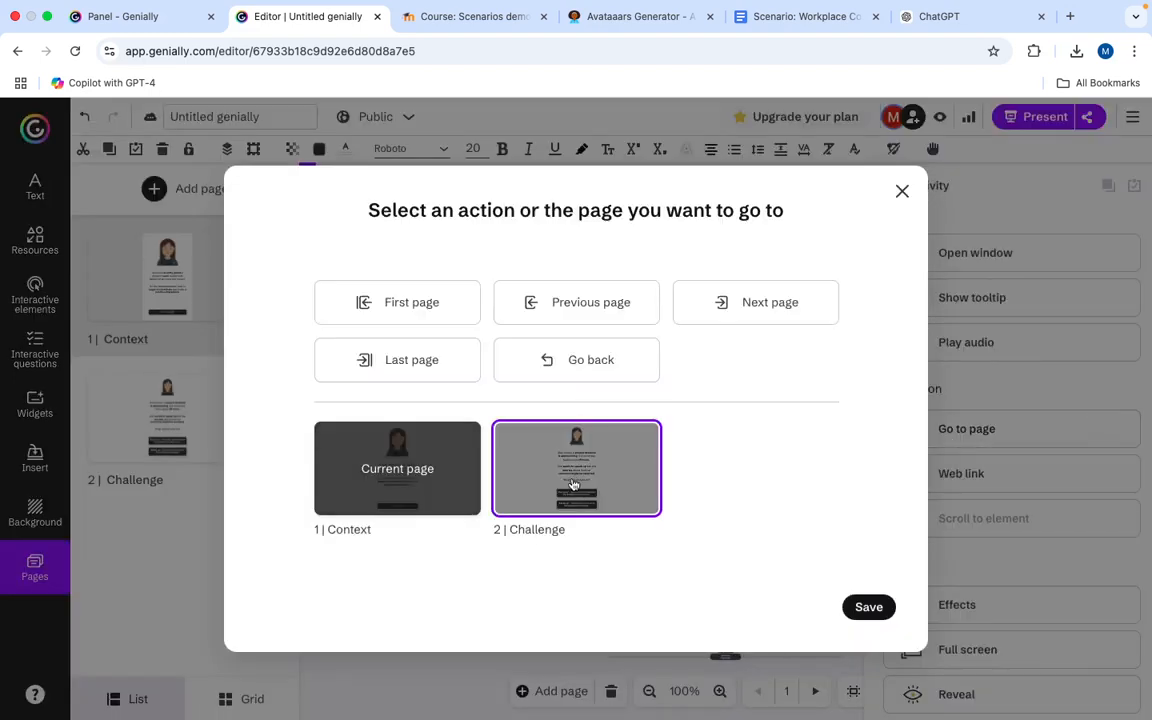
click(874, 609)
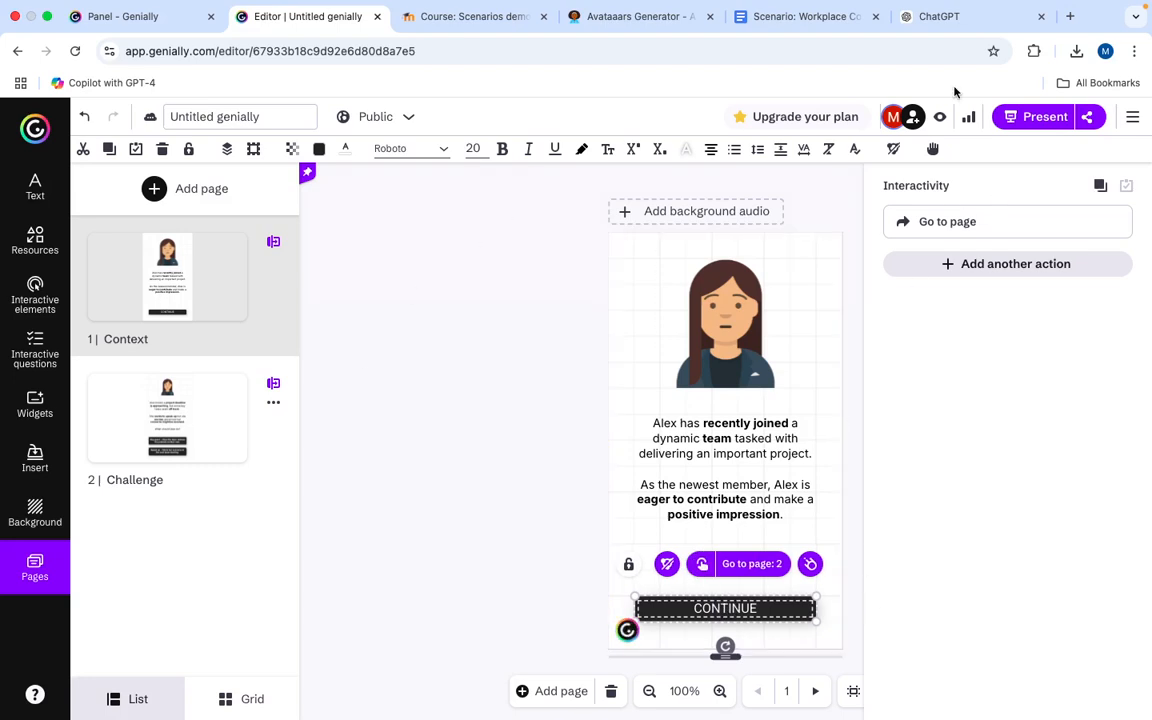
Present the genially, follow the CONTINUE button to check the Challenge page's animations, and close the preview
click(1017, 122)
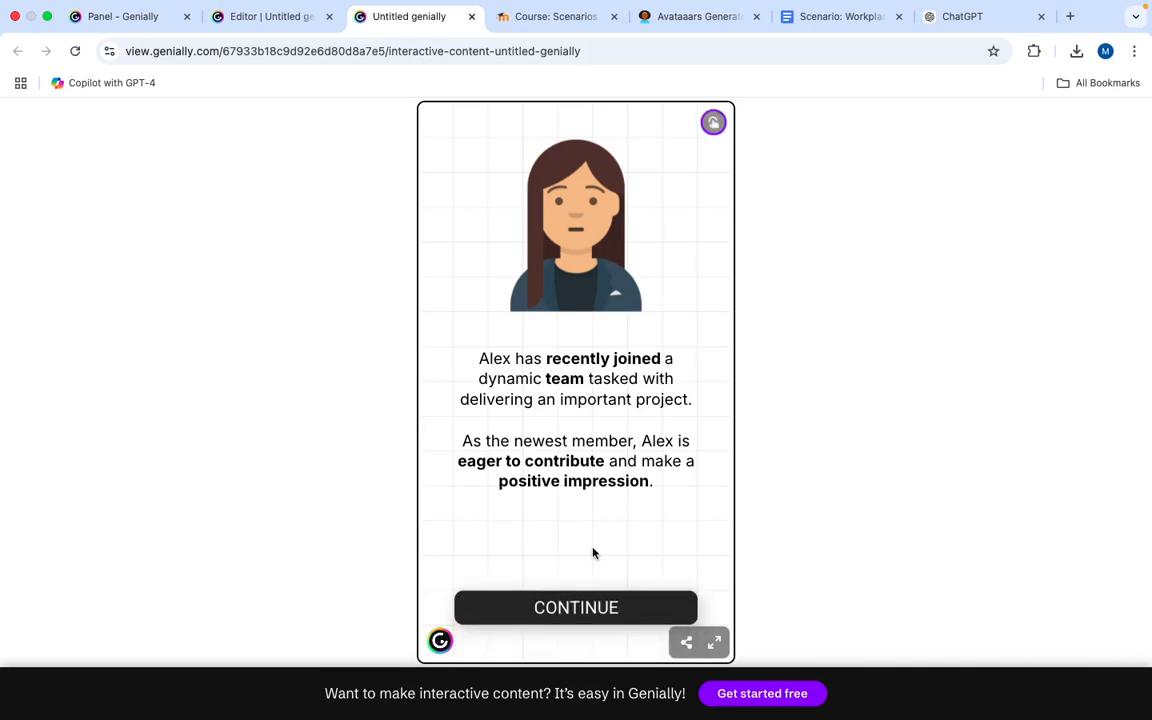
click(573, 611)
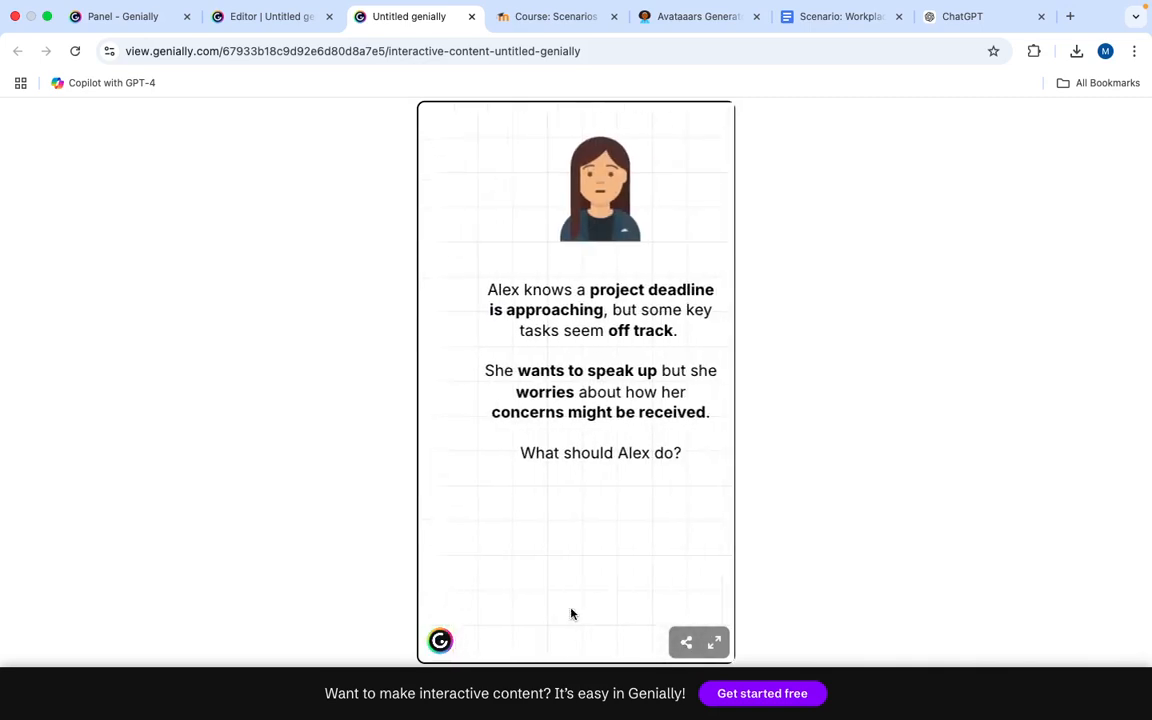
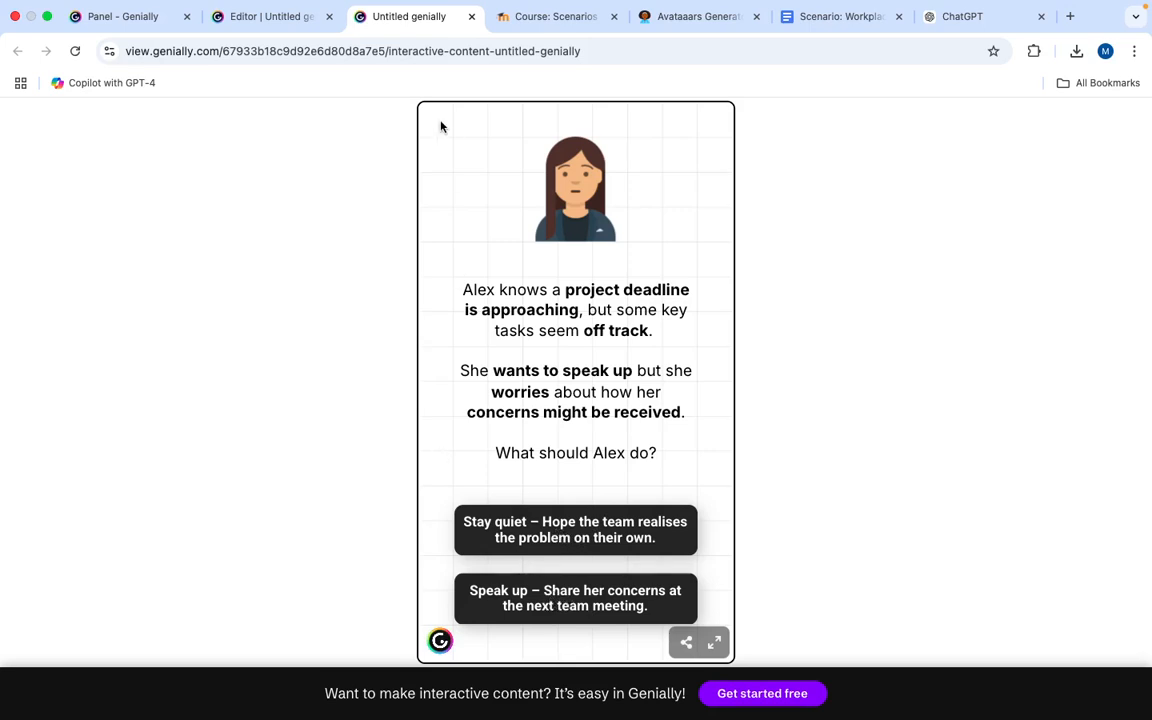
click(471, 17)
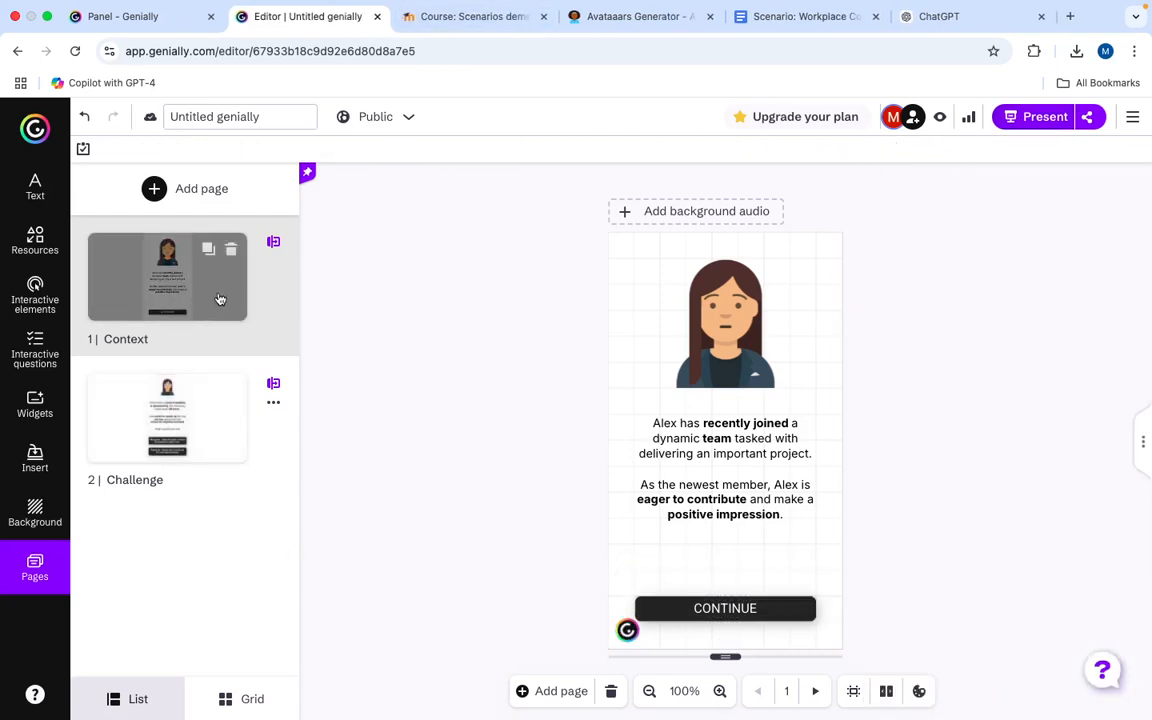
Duplicate the Context page, move the copy below the Challenge page and rename it "Consequence 1 - Ideal"
click(228, 450)
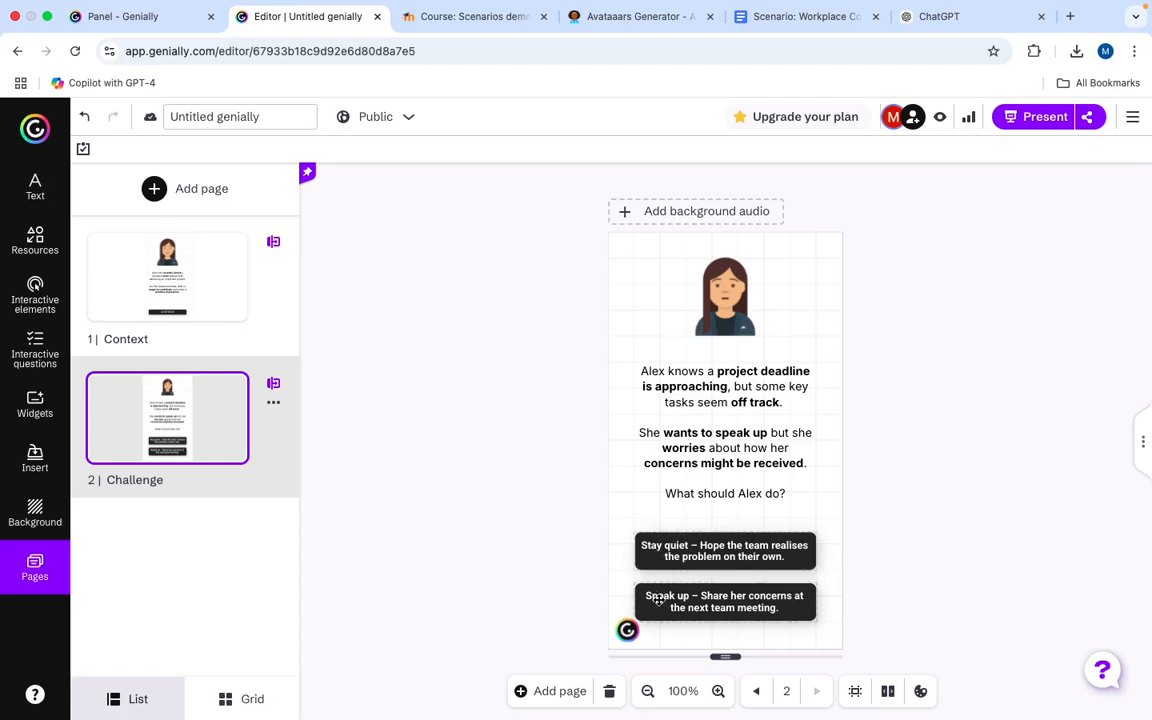
click(224, 294)
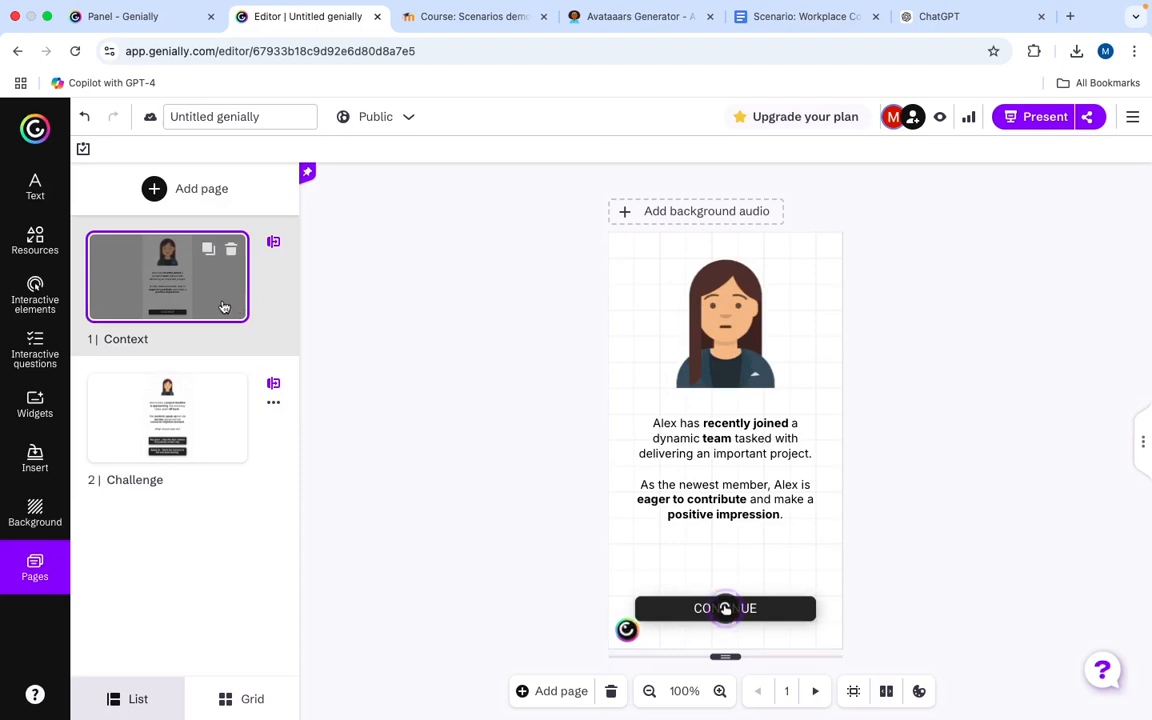
click(208, 249)
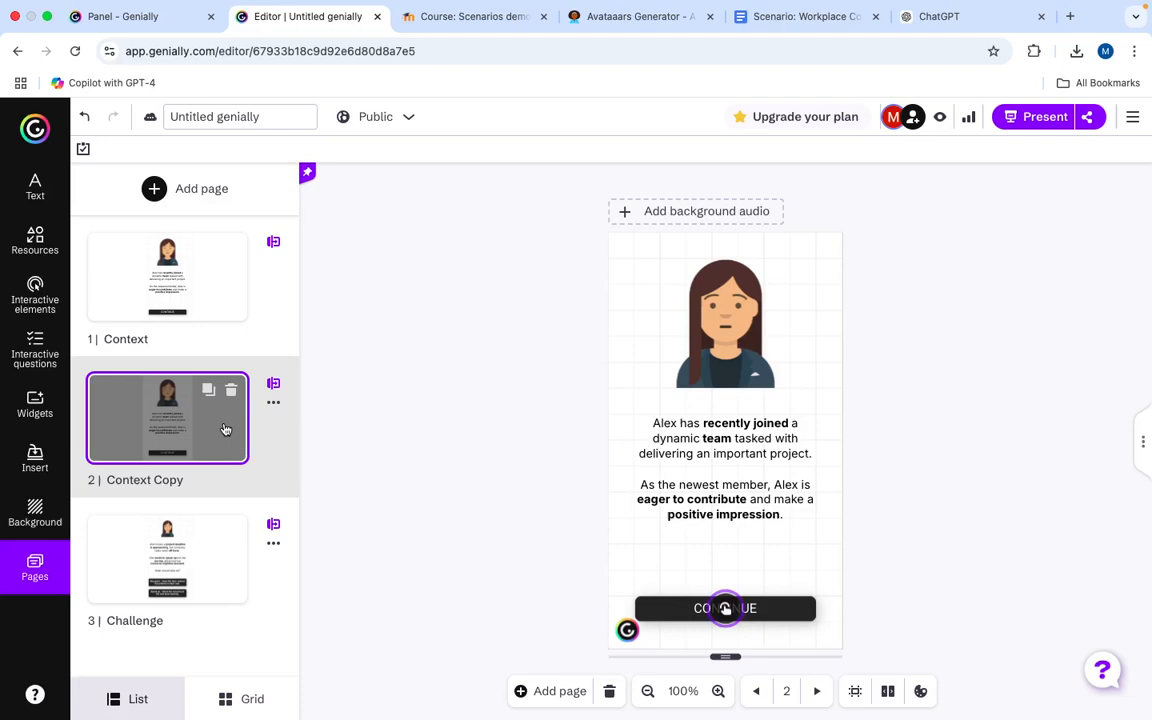
drag(218, 432, 221, 578)
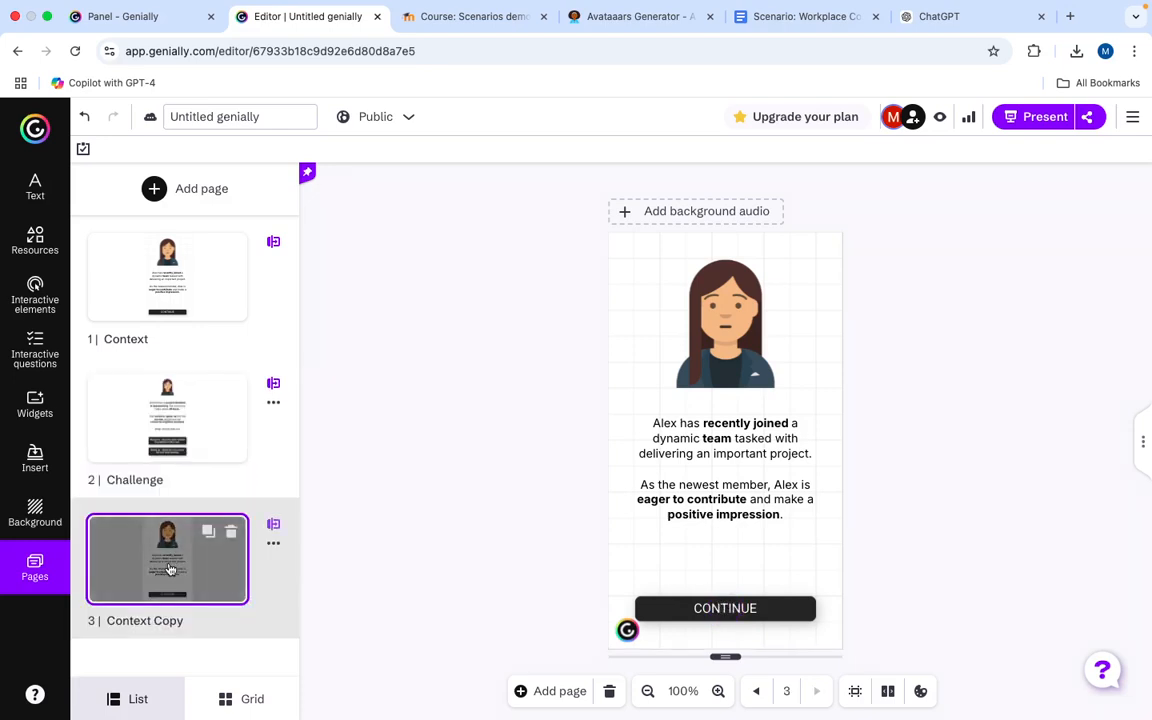
triple_click(137, 621)
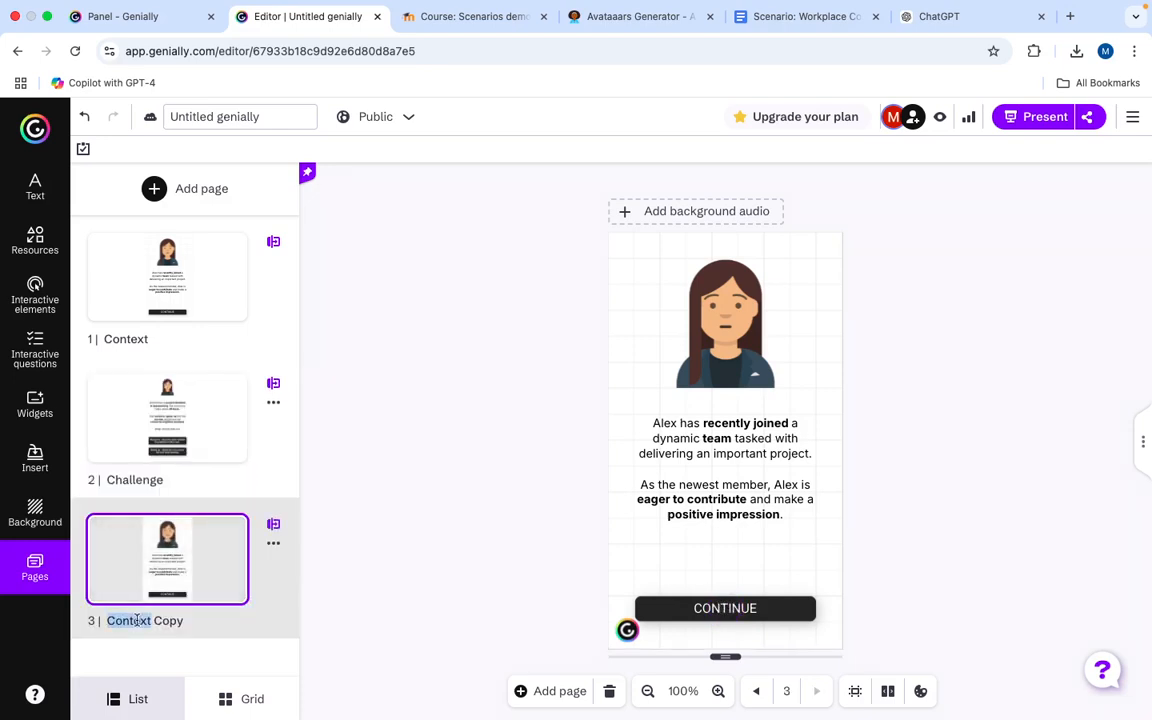
text(Con)
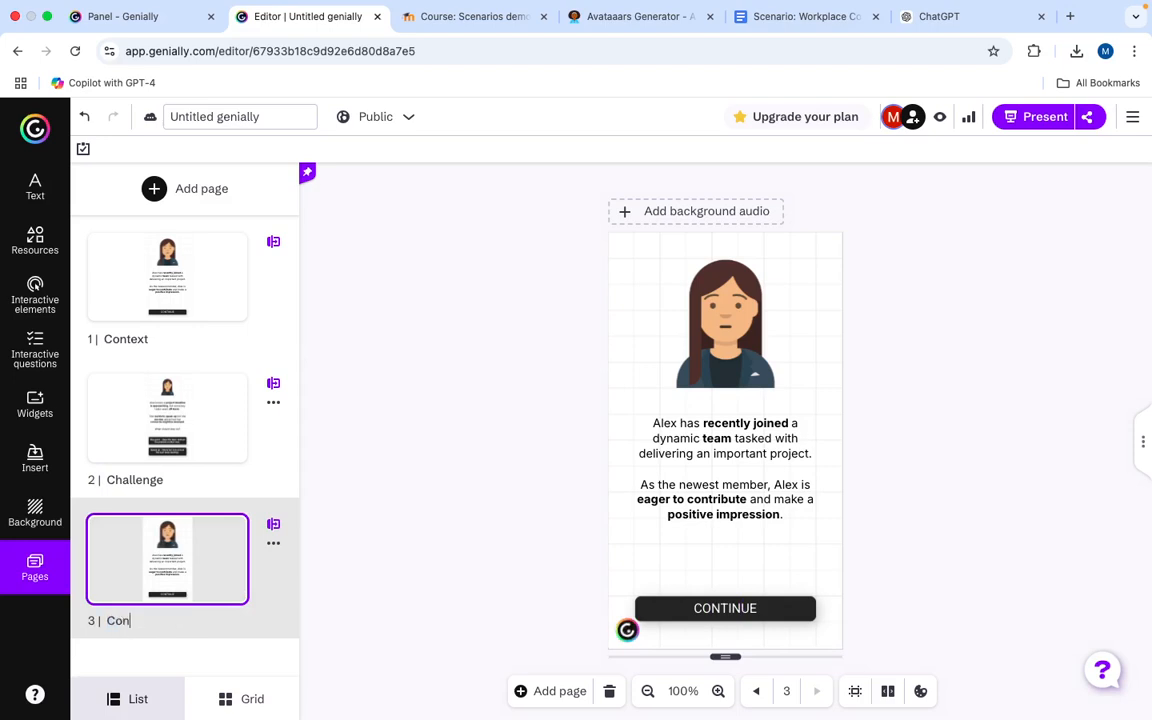
text(sequence 1 - Ideal)
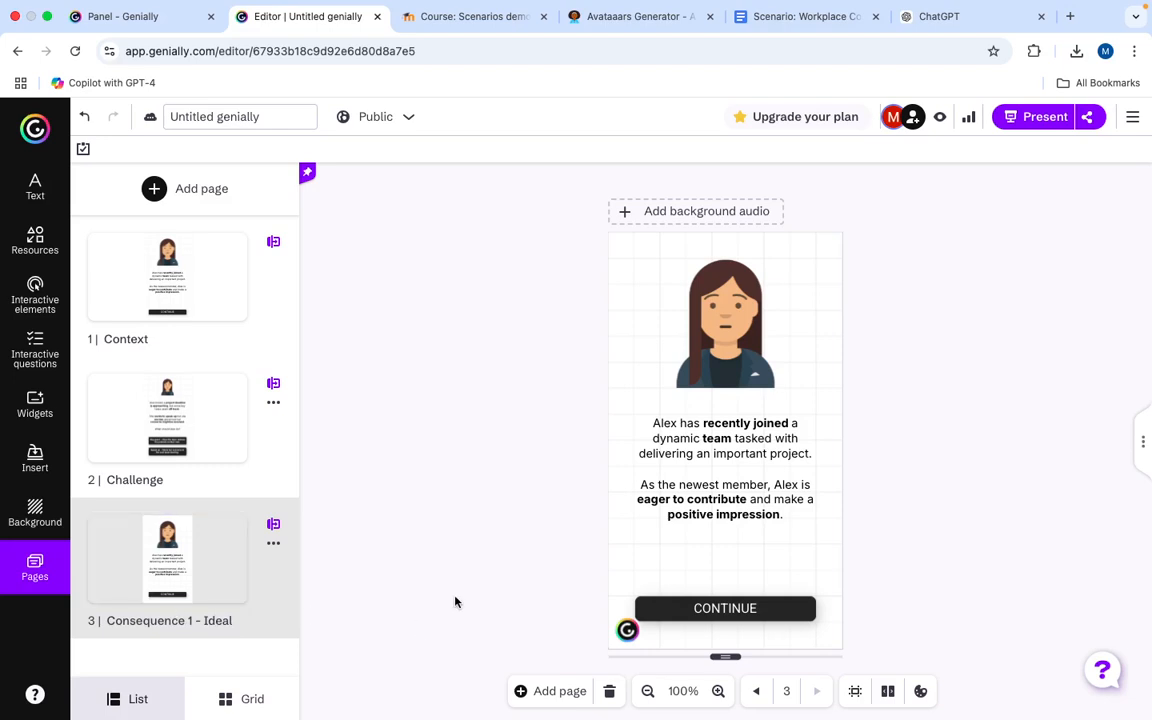
Replace the neutral avatar on the Consequence 1 page with the uploaded image alex-happy.png from Downloads
mouse_move(223, 536)
click(733, 316)
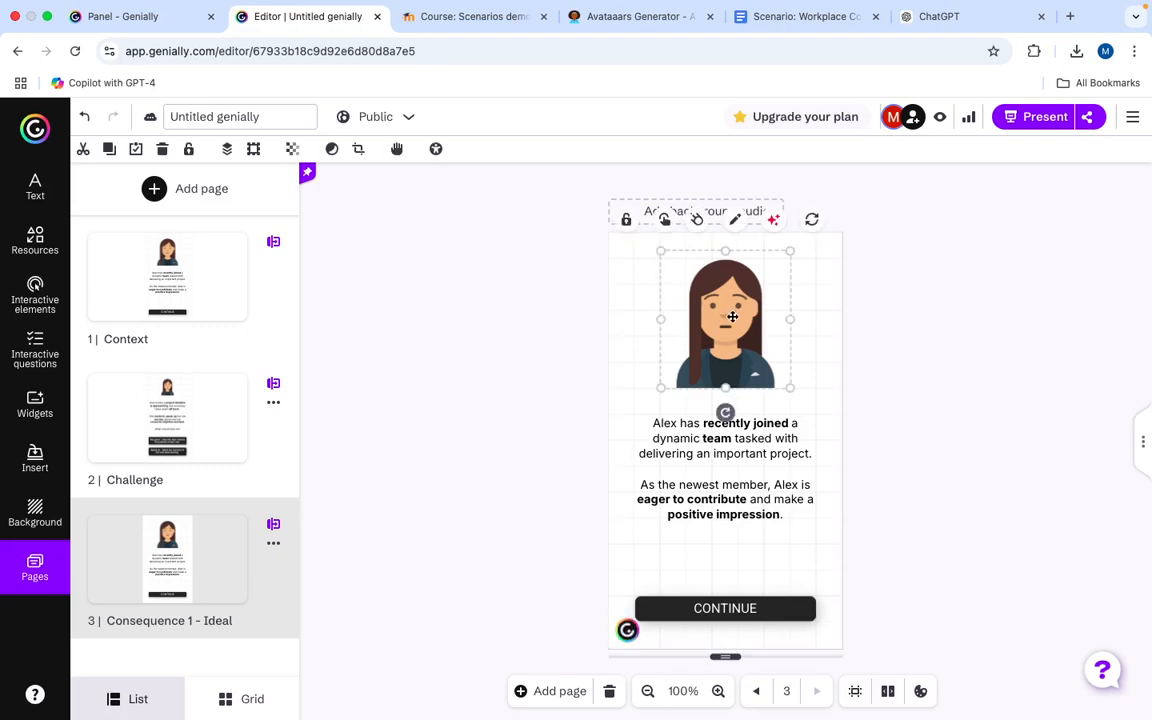
key(Delete)
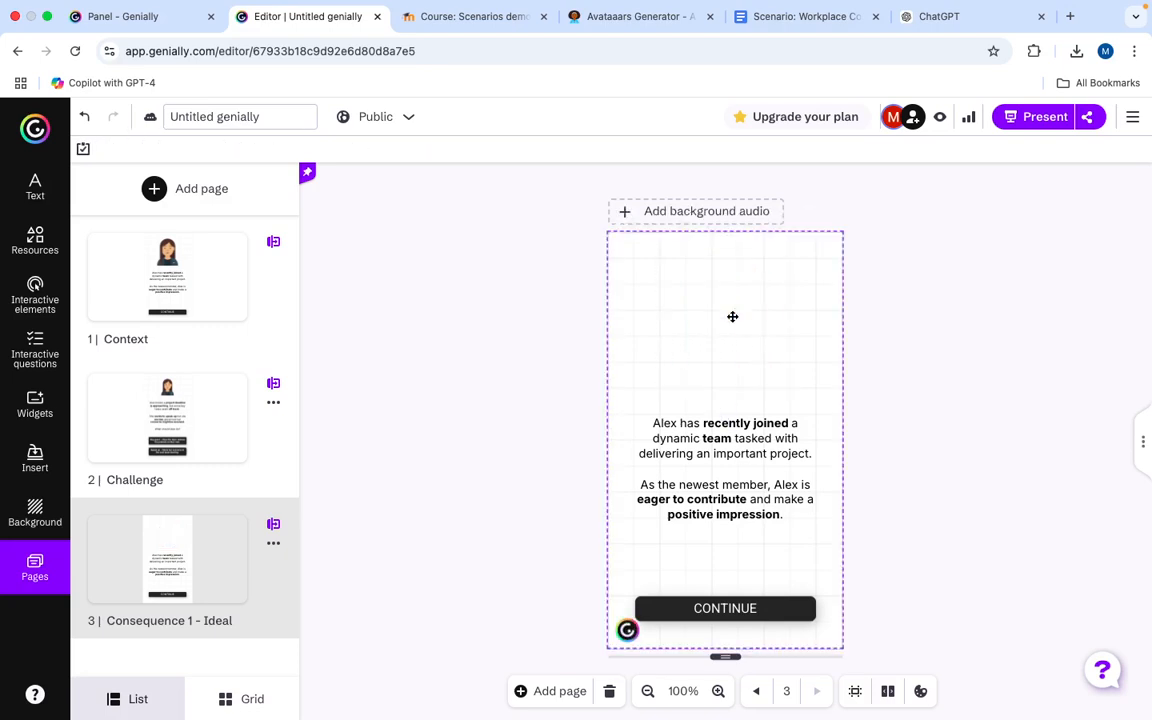
click(34, 250)
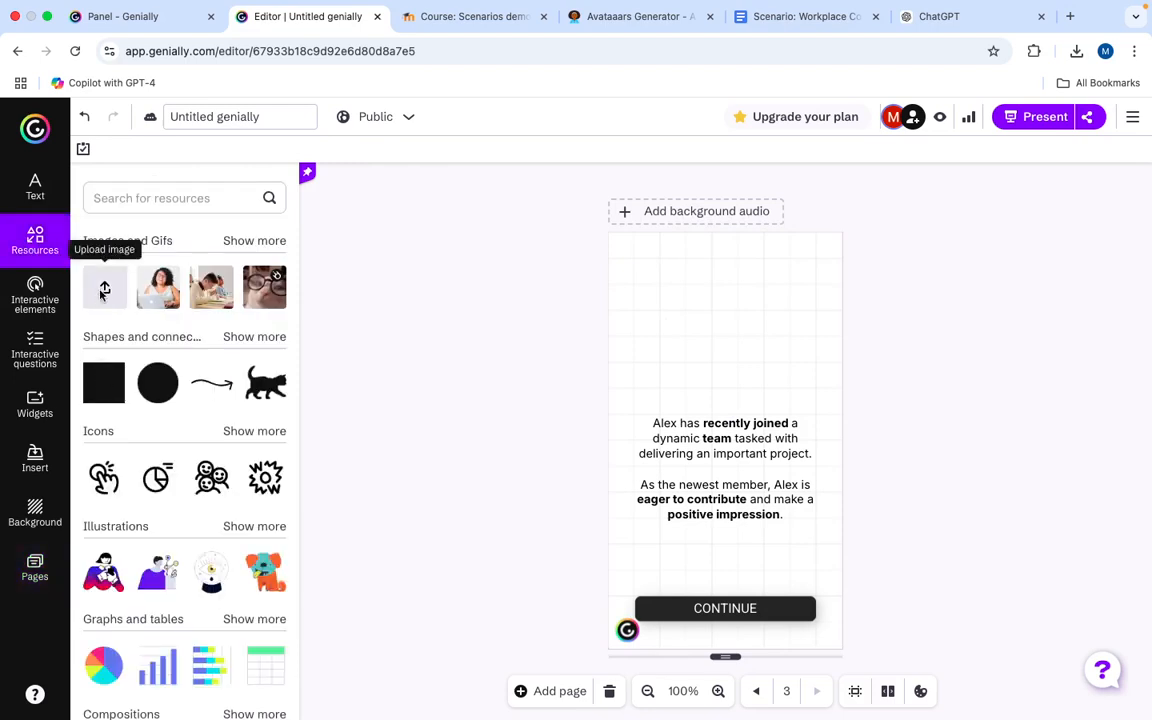
click(100, 291)
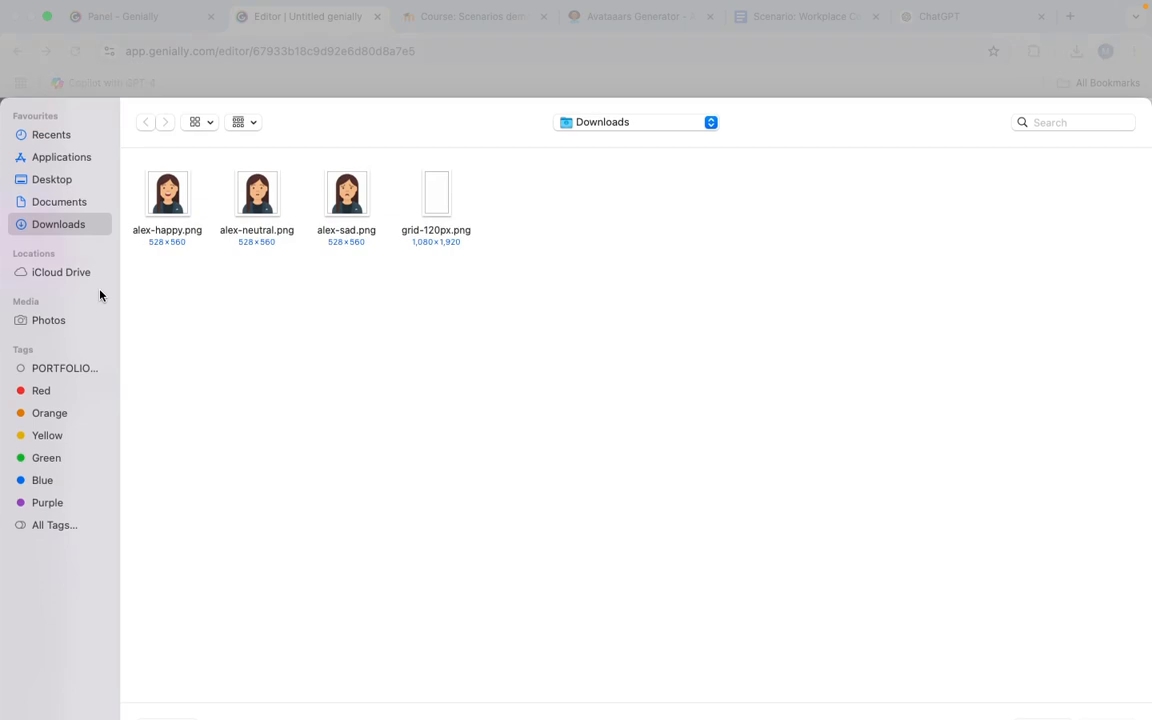
double_click(168, 200)
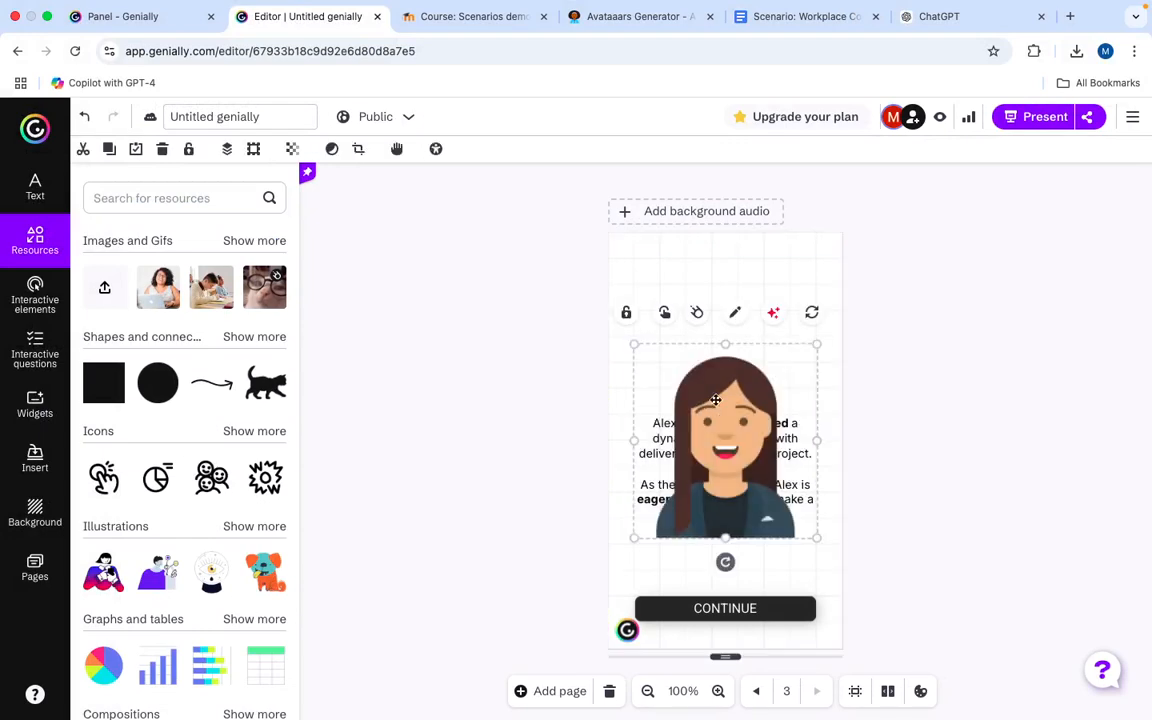
Scale down the happy avatar and centre it above the body text on the Consequence 1 page
drag(713, 412, 722, 330)
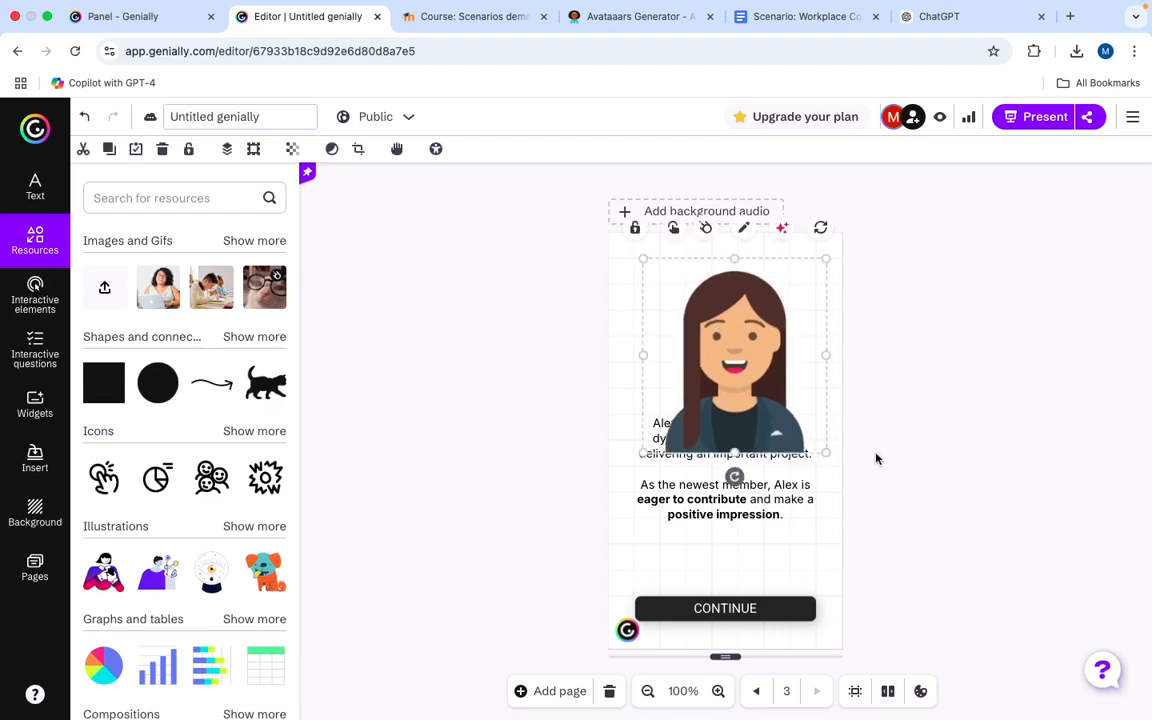
drag(825, 453, 765, 388)
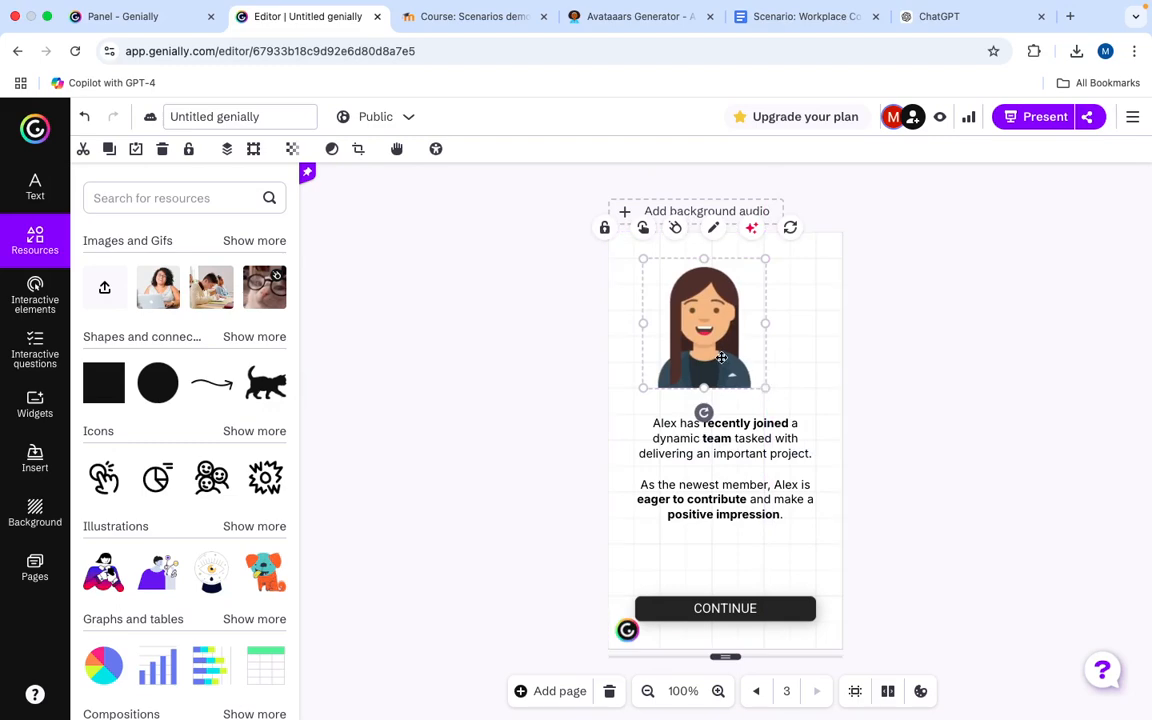
drag(720, 352, 741, 357)
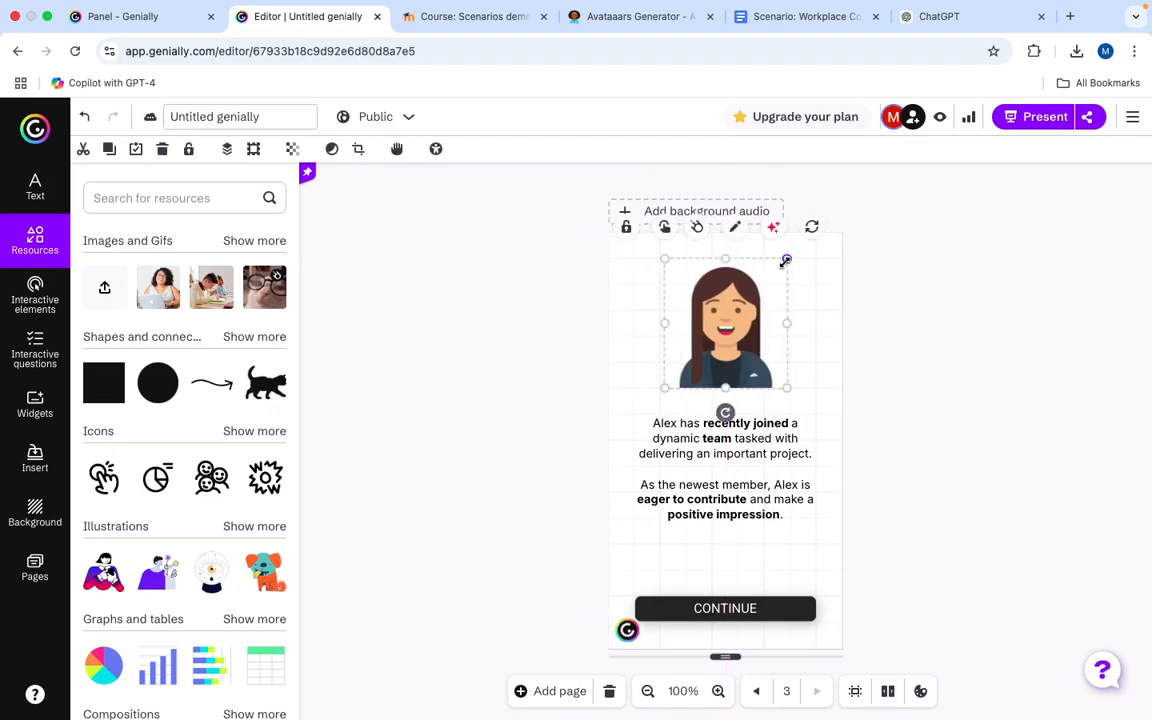
drag(785, 262, 793, 254)
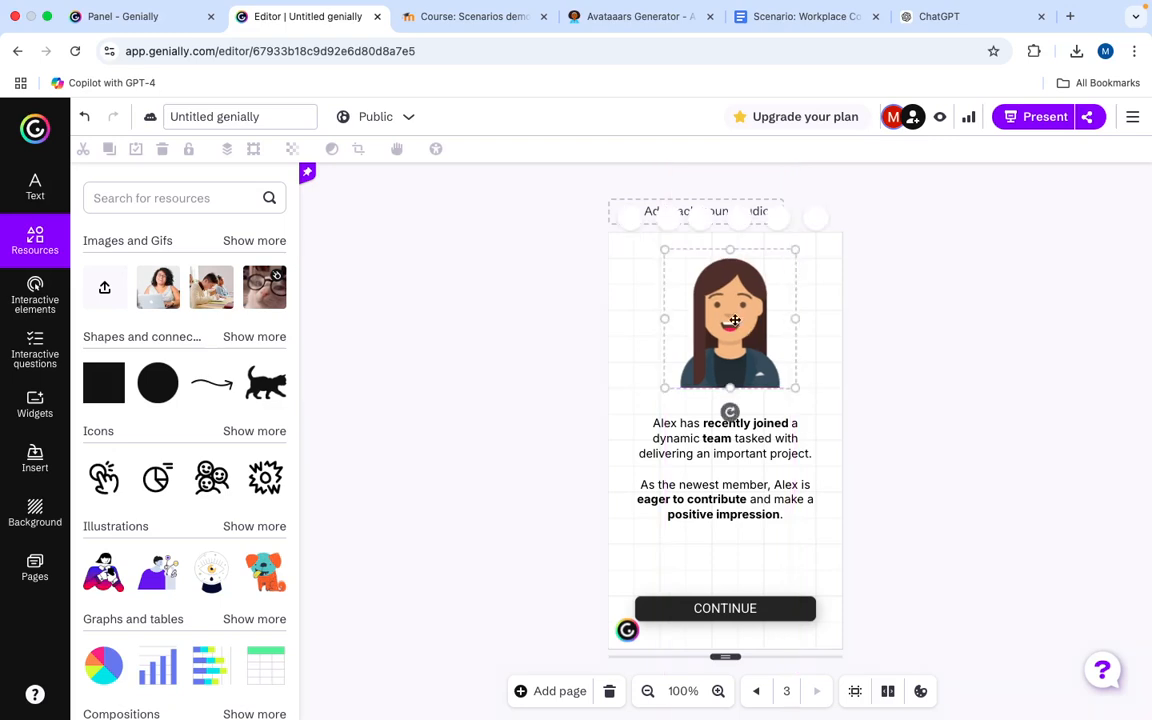
mouse_move(735, 320)
mouse_down()
mouse_move(745, 319)
mouse_move(735, 319)
mouse_up()
drag(789, 246, 788, 249)
click(859, 285)
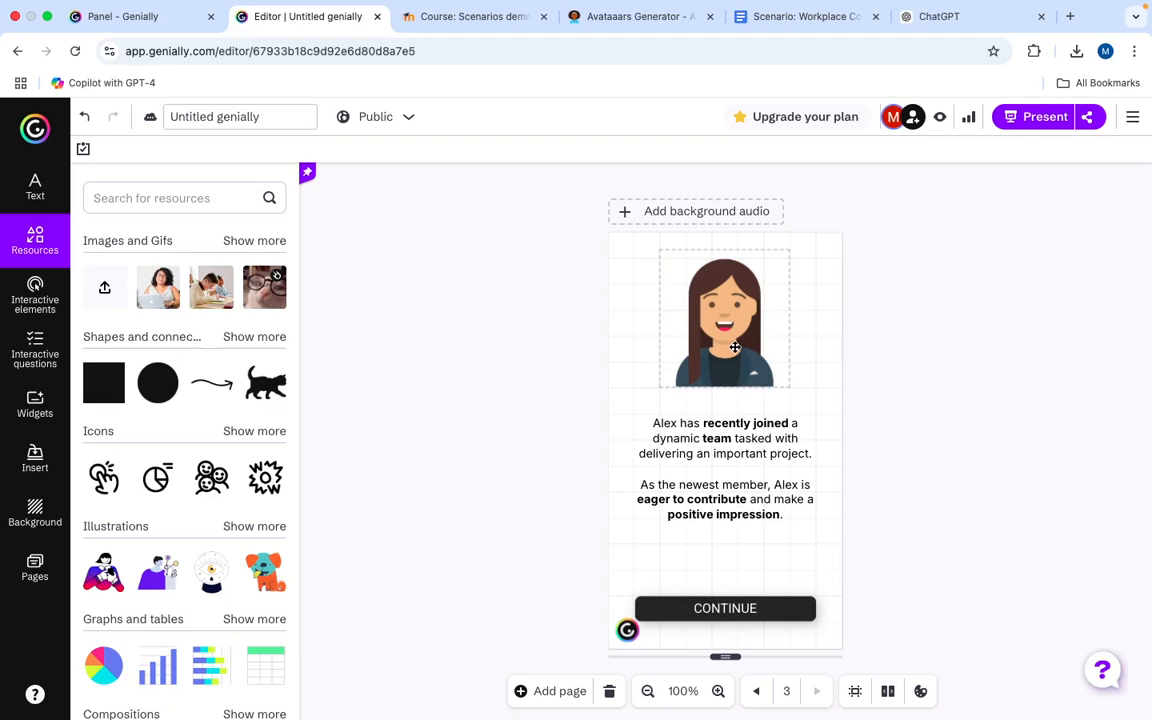
drag(735, 347, 737, 347)
click(922, 398)
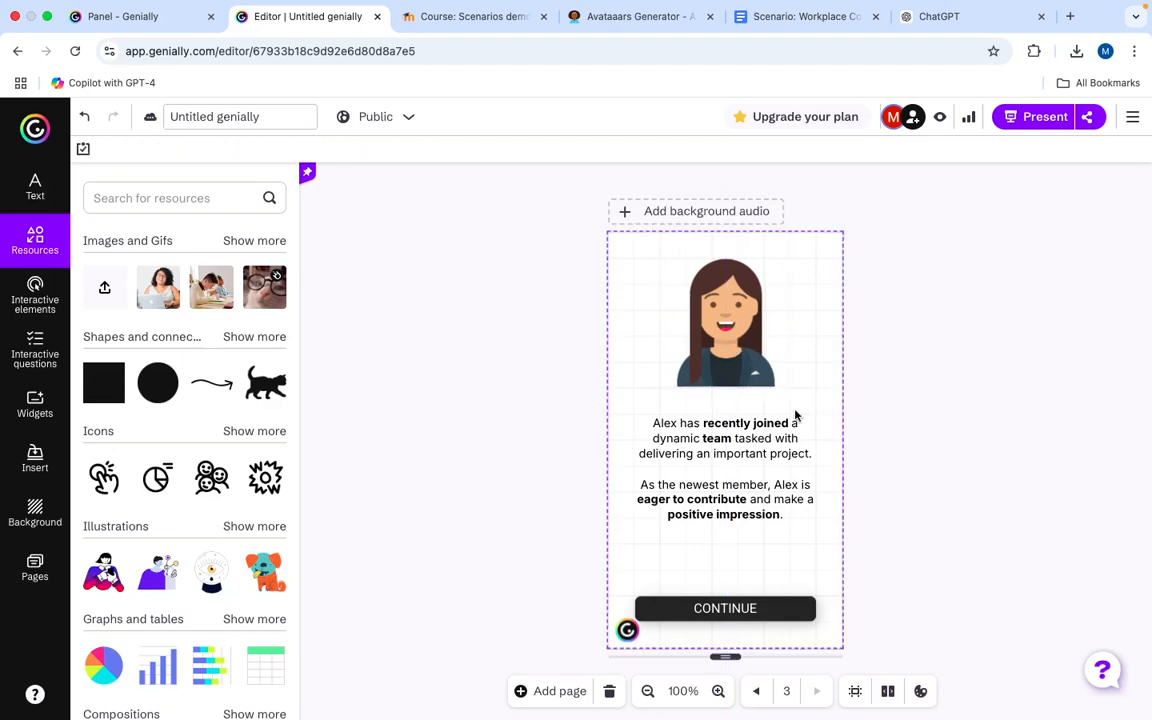
Copy the two text paragraphs under "Slide 3: Consequence 1 (Better Choice)" in the Google Docs scenario and return to the Genially editor
click(733, 17)
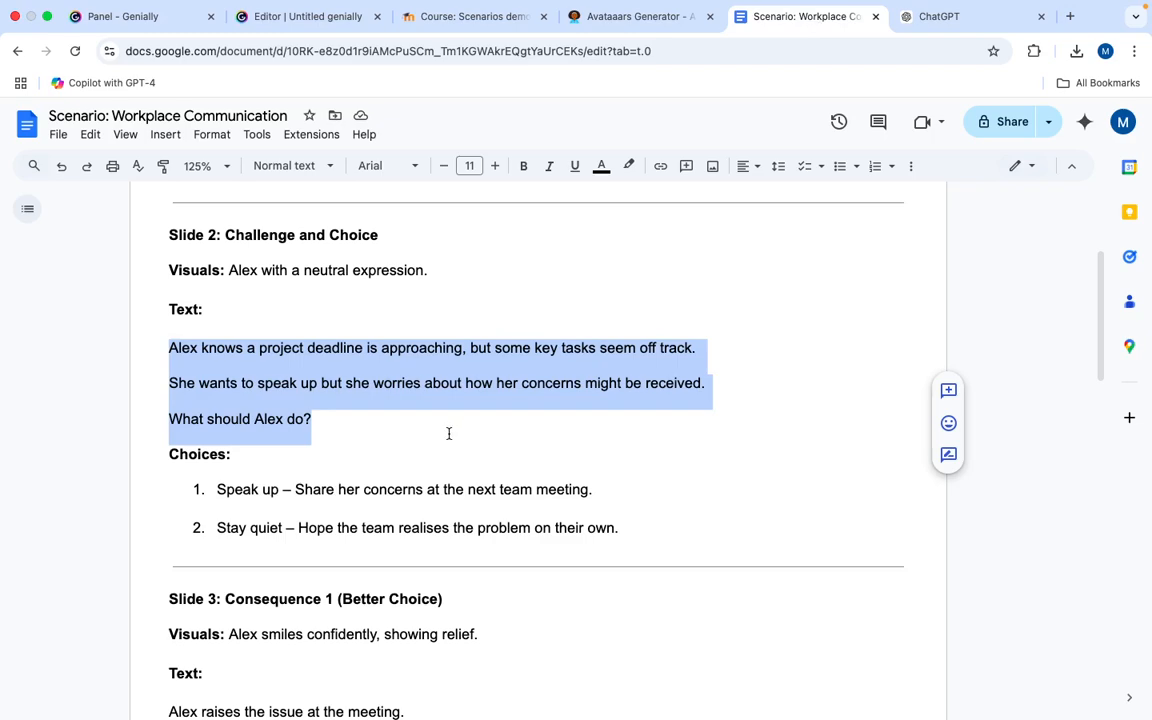
scroll(449, 433, down, 3)
scroll(431, 458, down, 1)
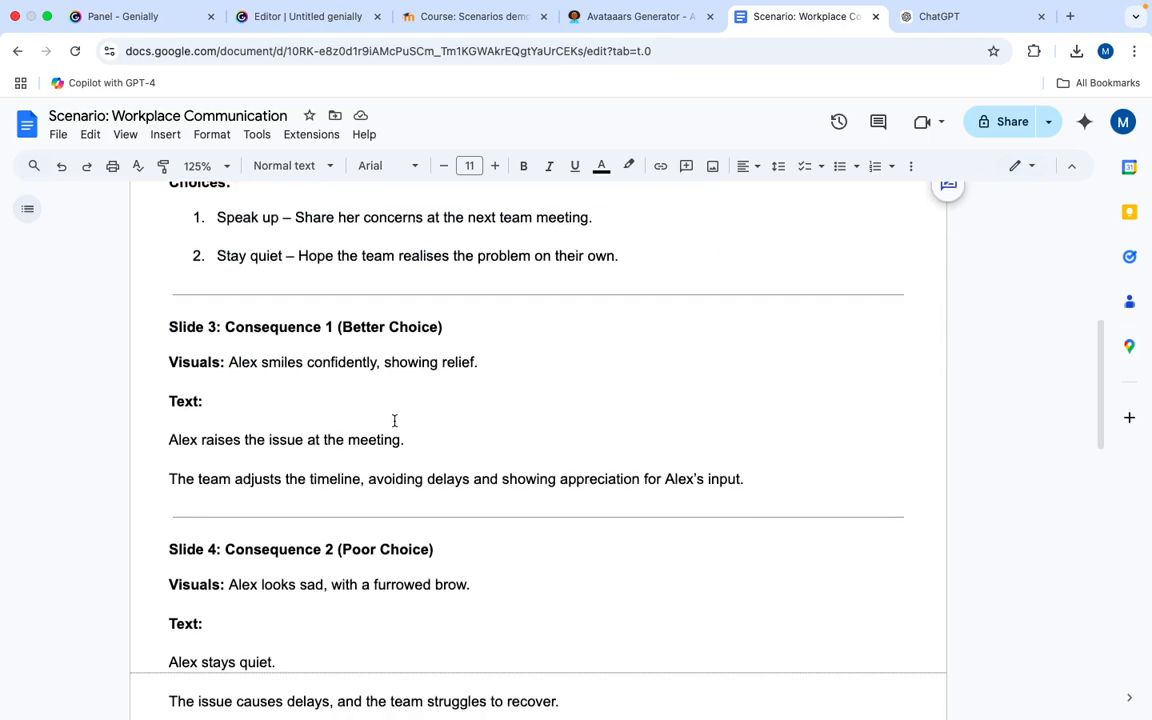
drag(758, 482, 159, 439)
key(ctrl+c)
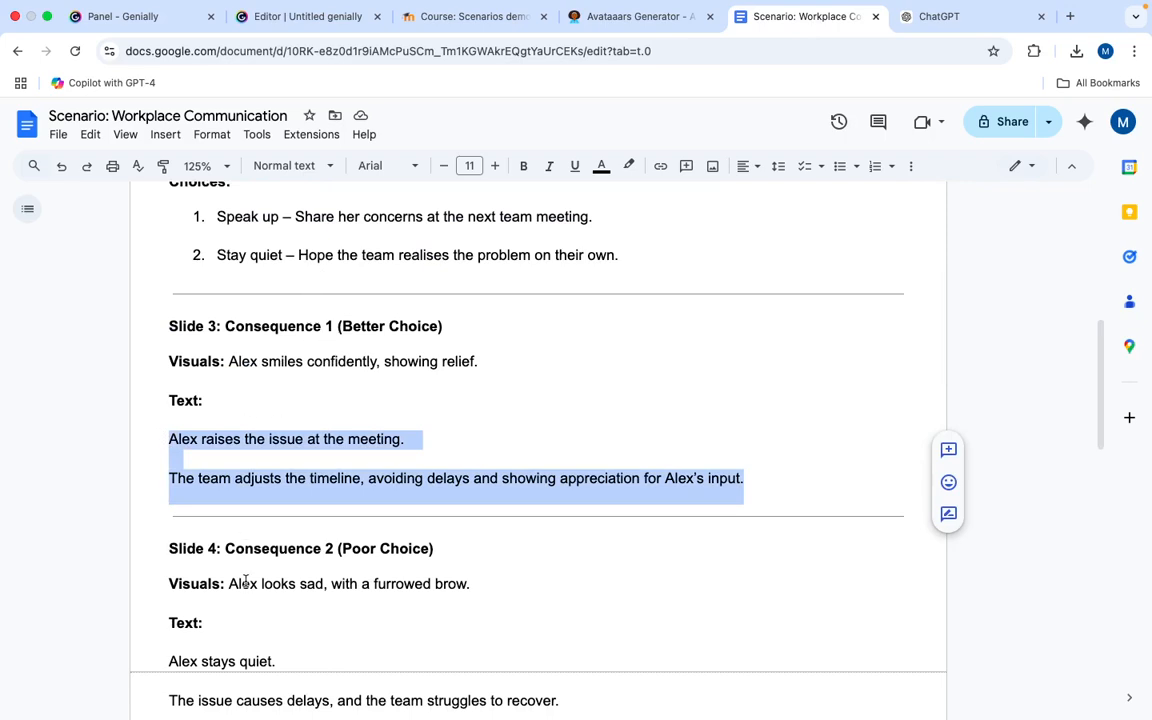
click(300, 18)
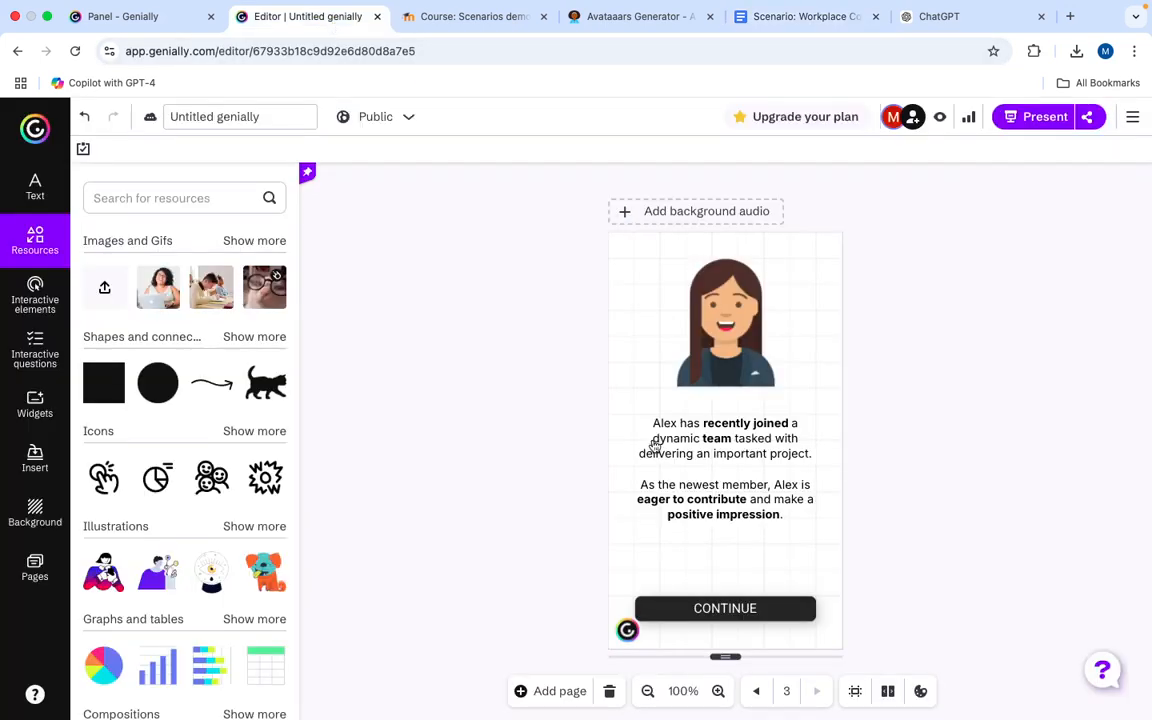
Replace the body text on the Consequence 1 page with the two copied paragraphs and add an empty line after them
double_click(713, 448)
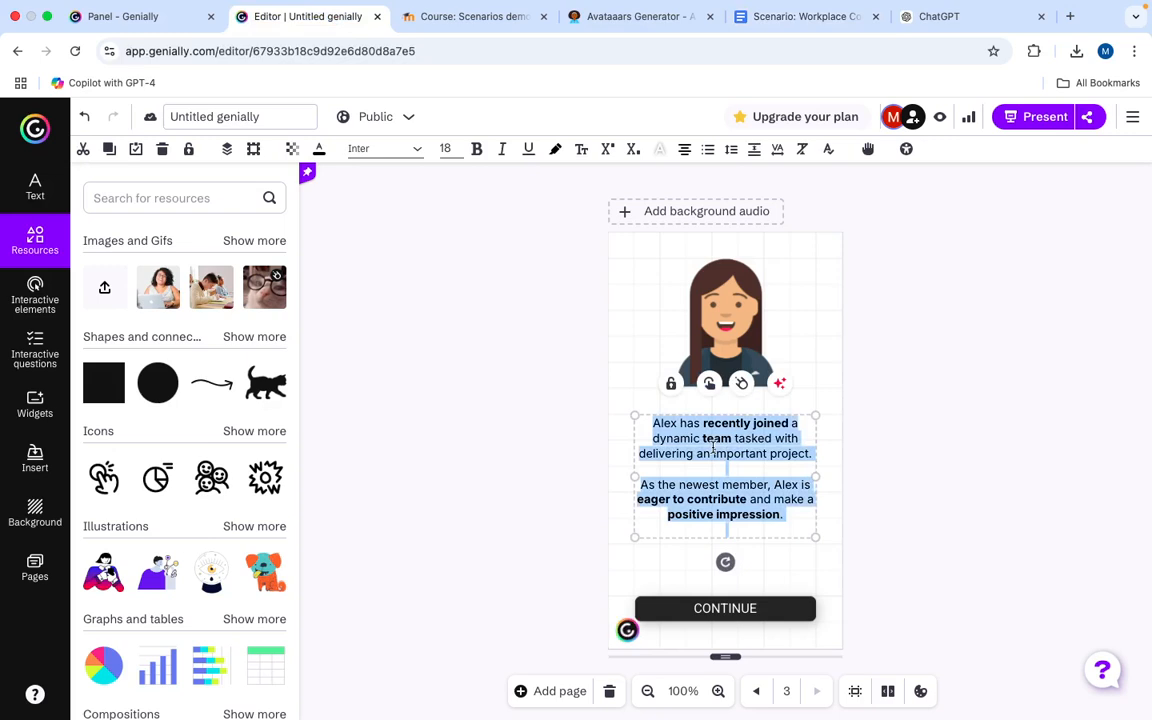
key(ctrl+v)
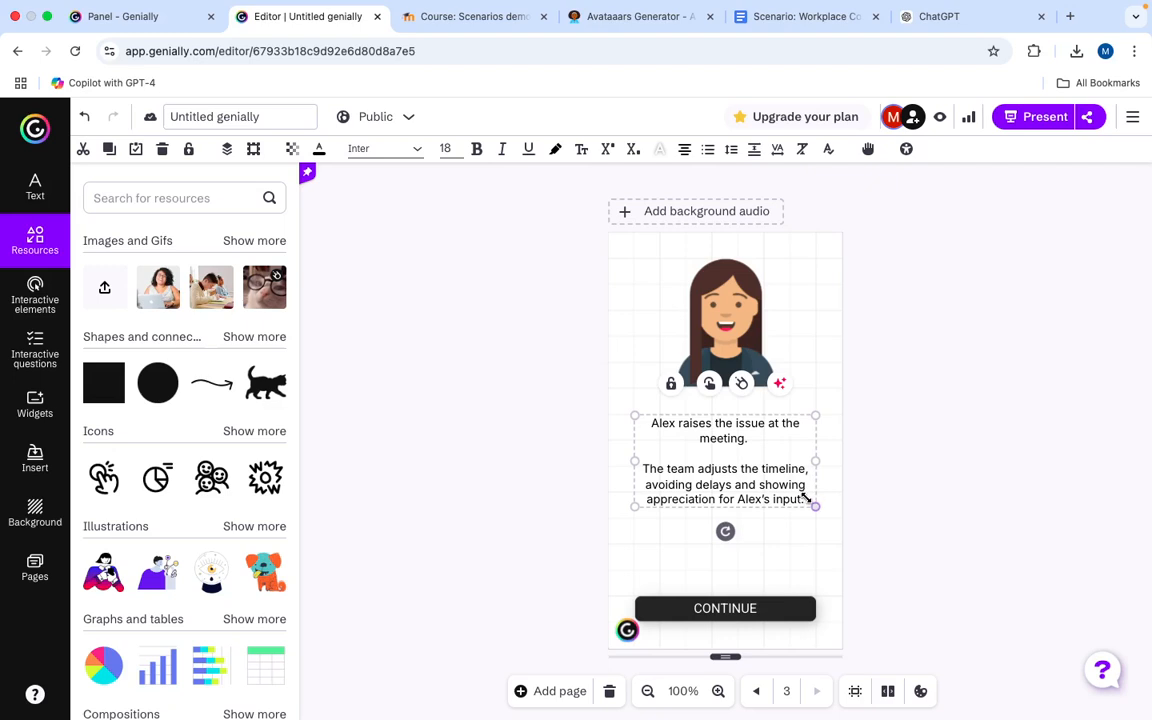
triple_click(758, 499)
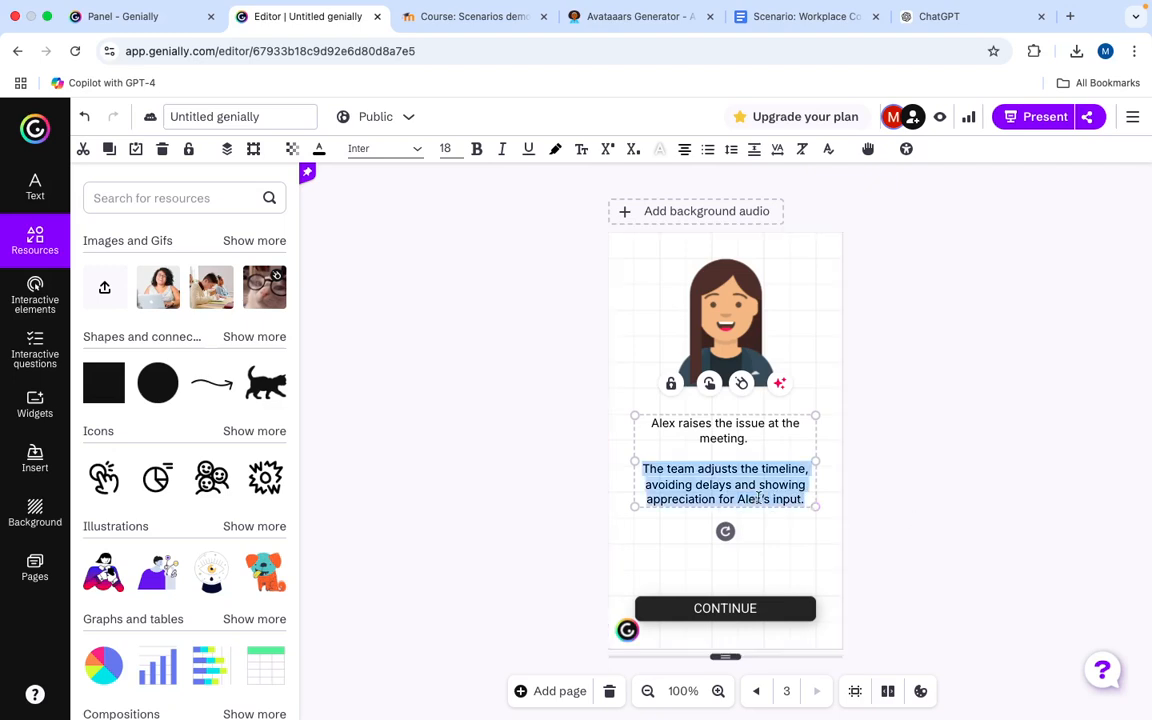
click(805, 497)
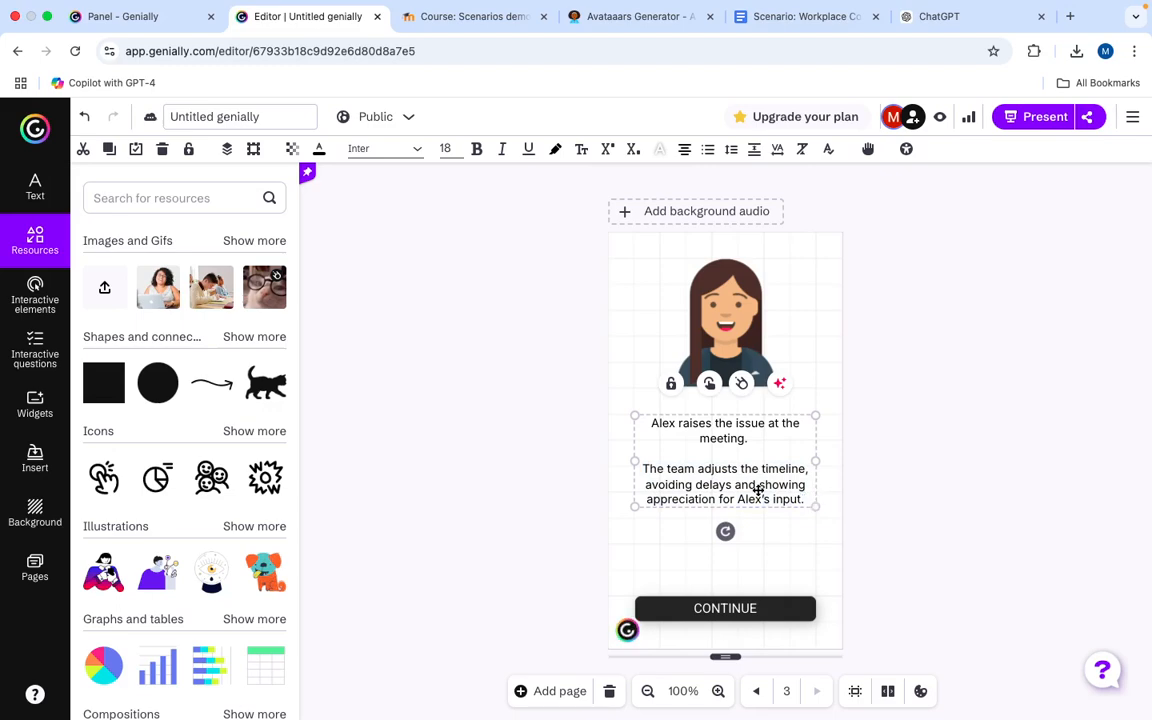
double_click(760, 497)
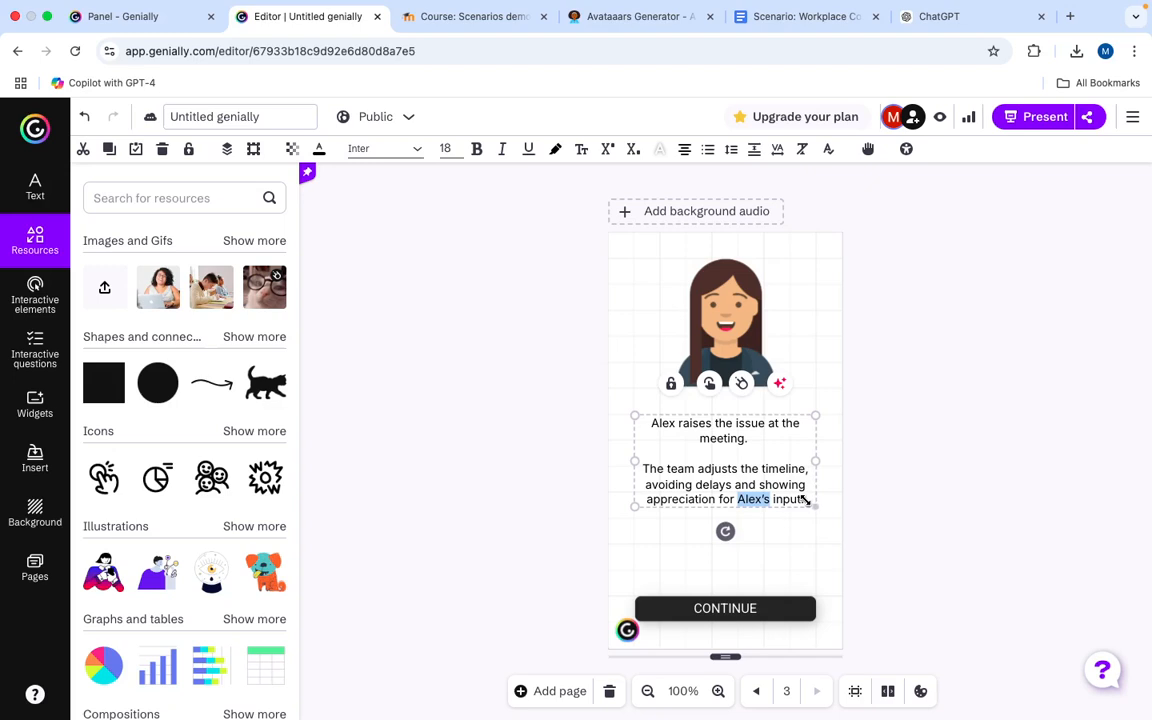
click(797, 499)
double_click(790, 499)
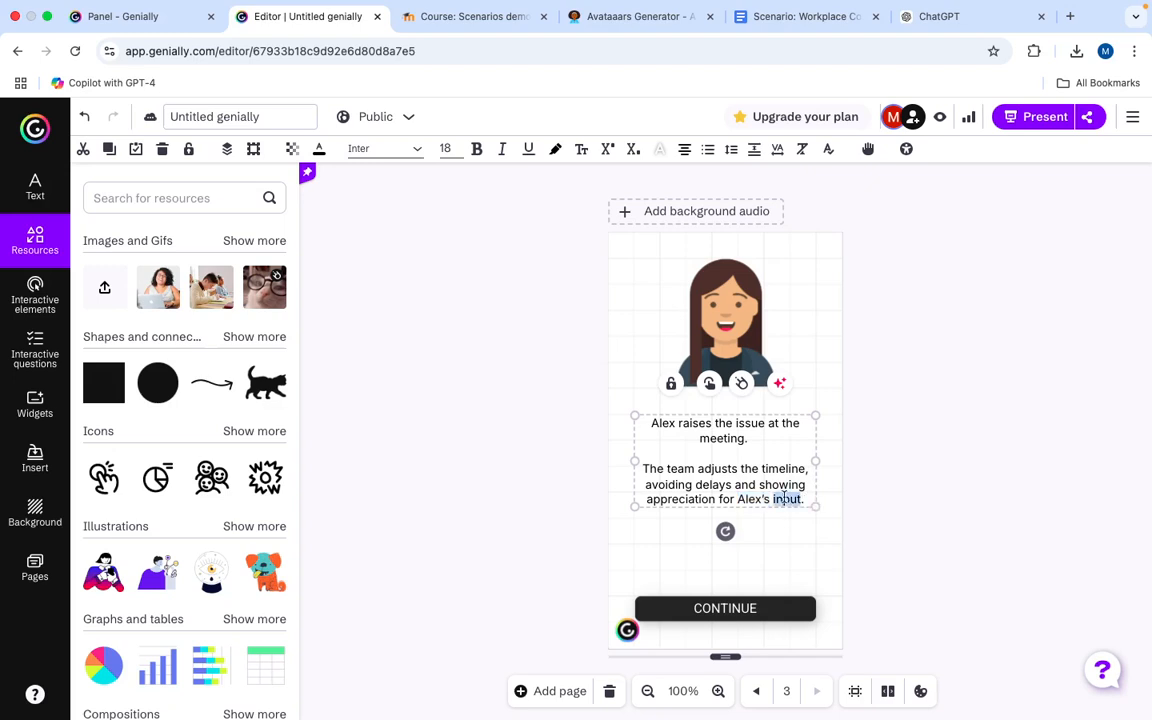
click(802, 499)
key(Return)
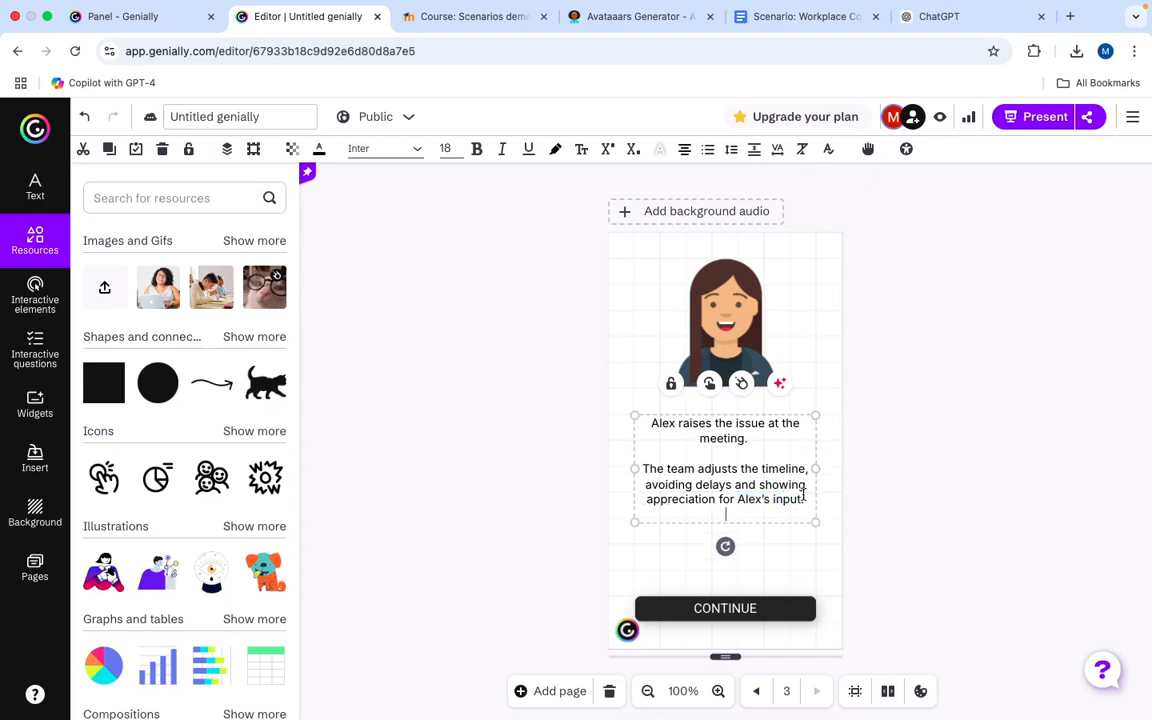
drag(808, 499, 638, 419)
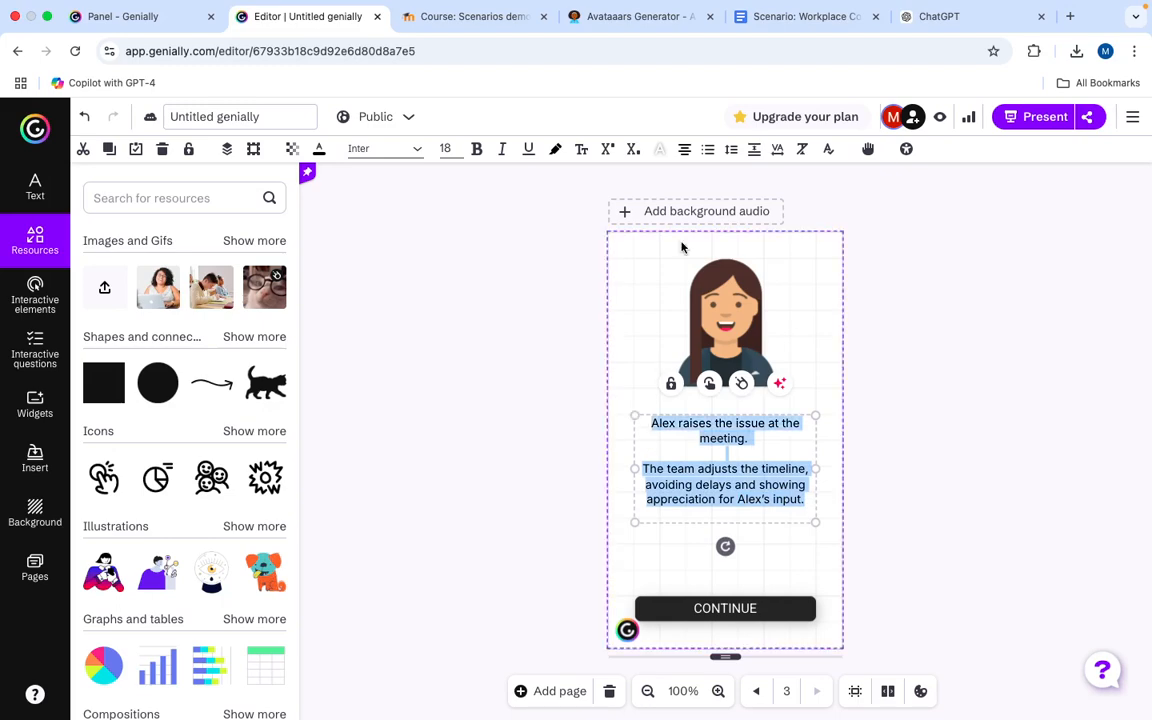
click(731, 149)
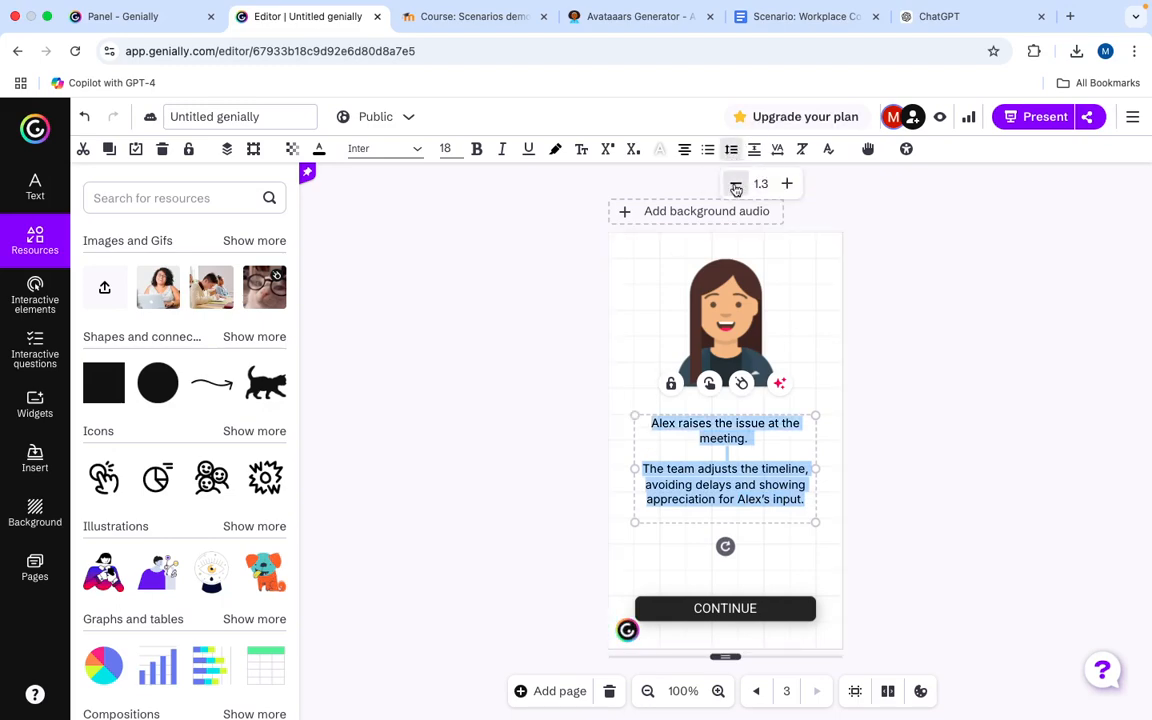
click(735, 184)
click(787, 183)
click(941, 314)
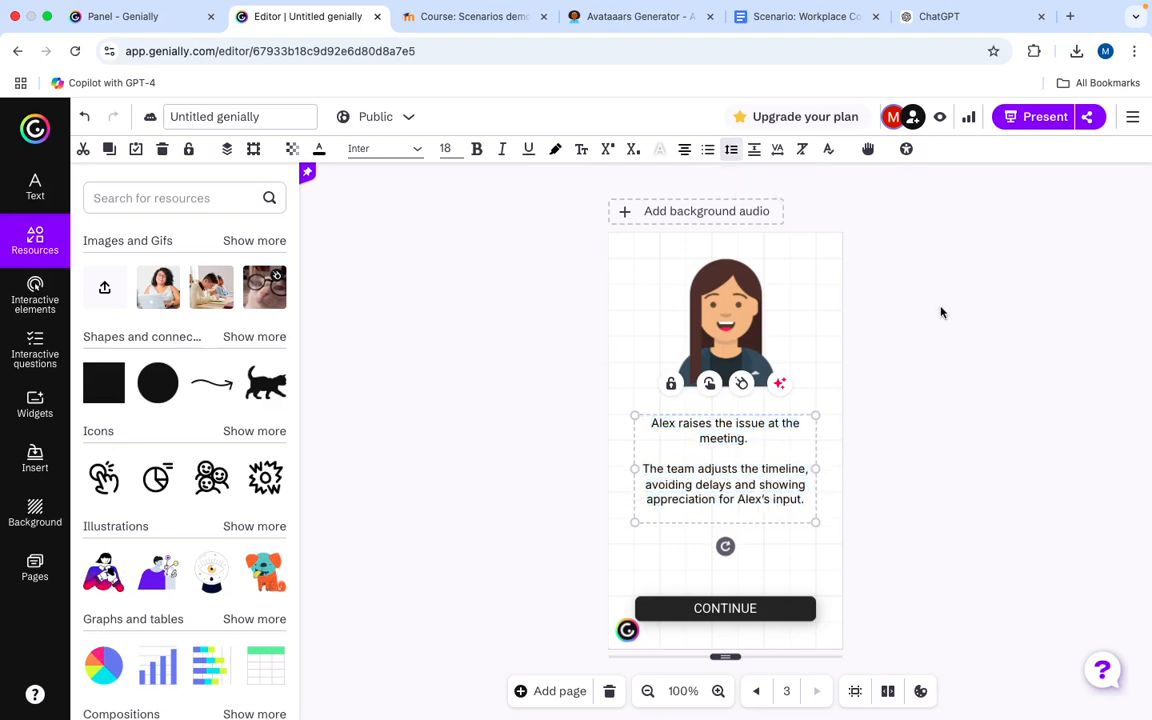
click(937, 352)
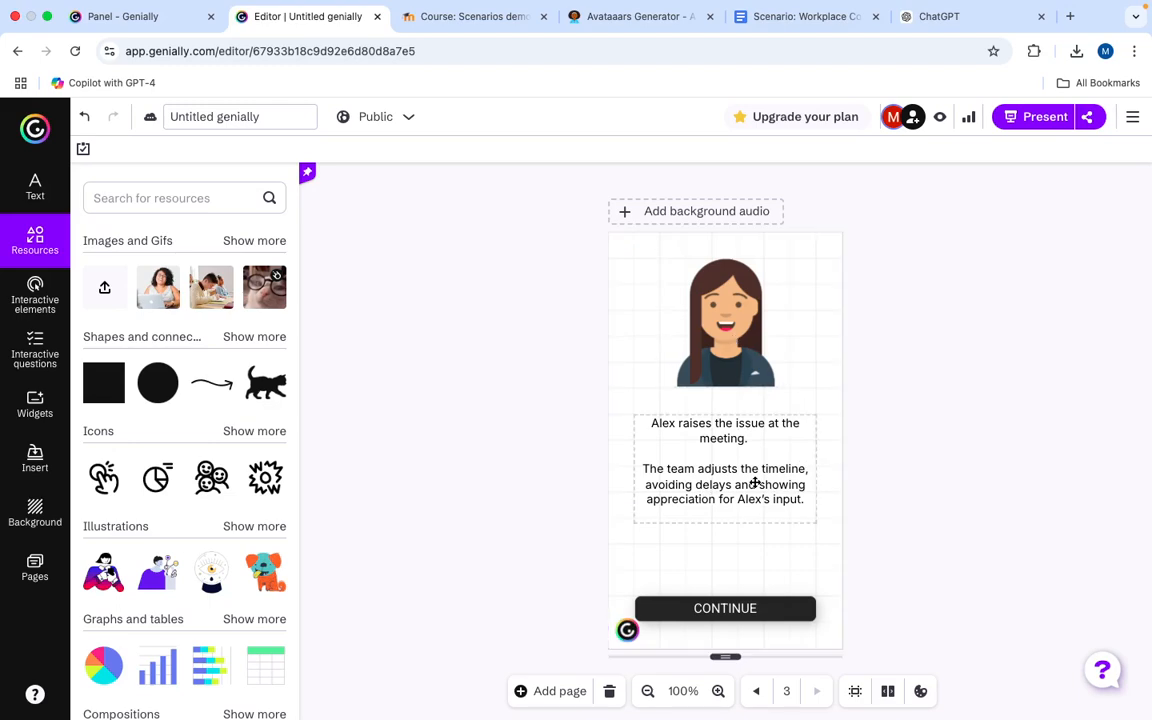
Bold the words "raises the issue" and "meeting" in the first paragraph of the Consequence 1 page
click(700, 424)
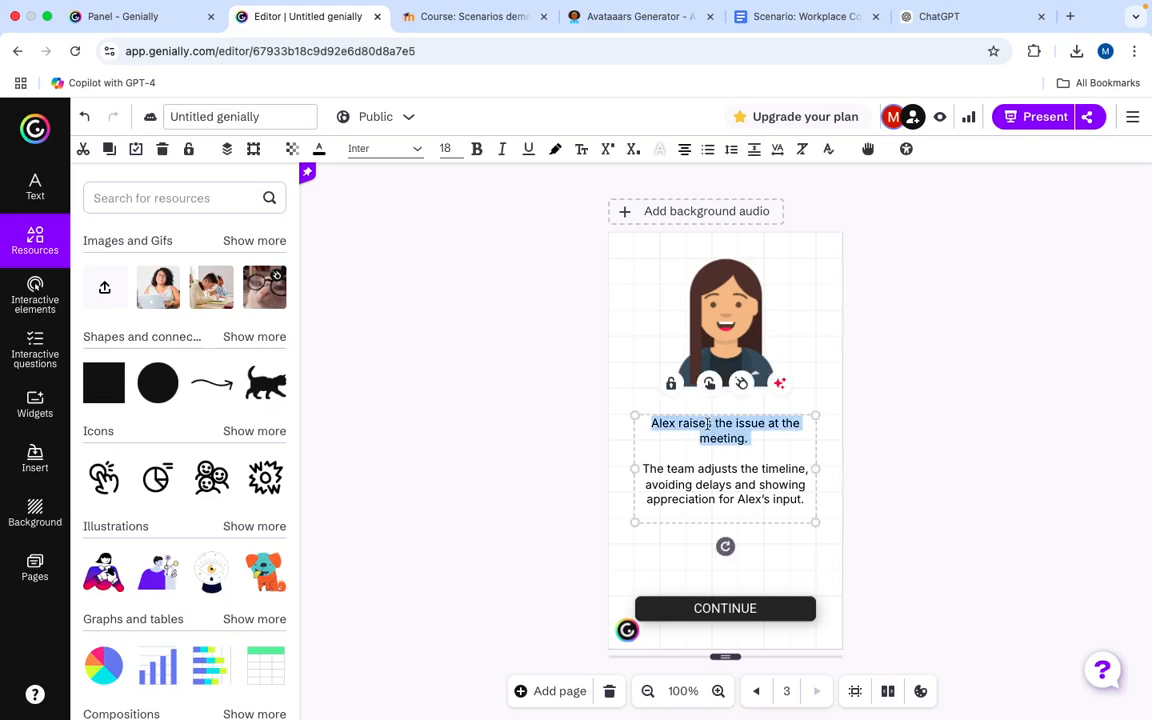
drag(679, 423, 765, 427)
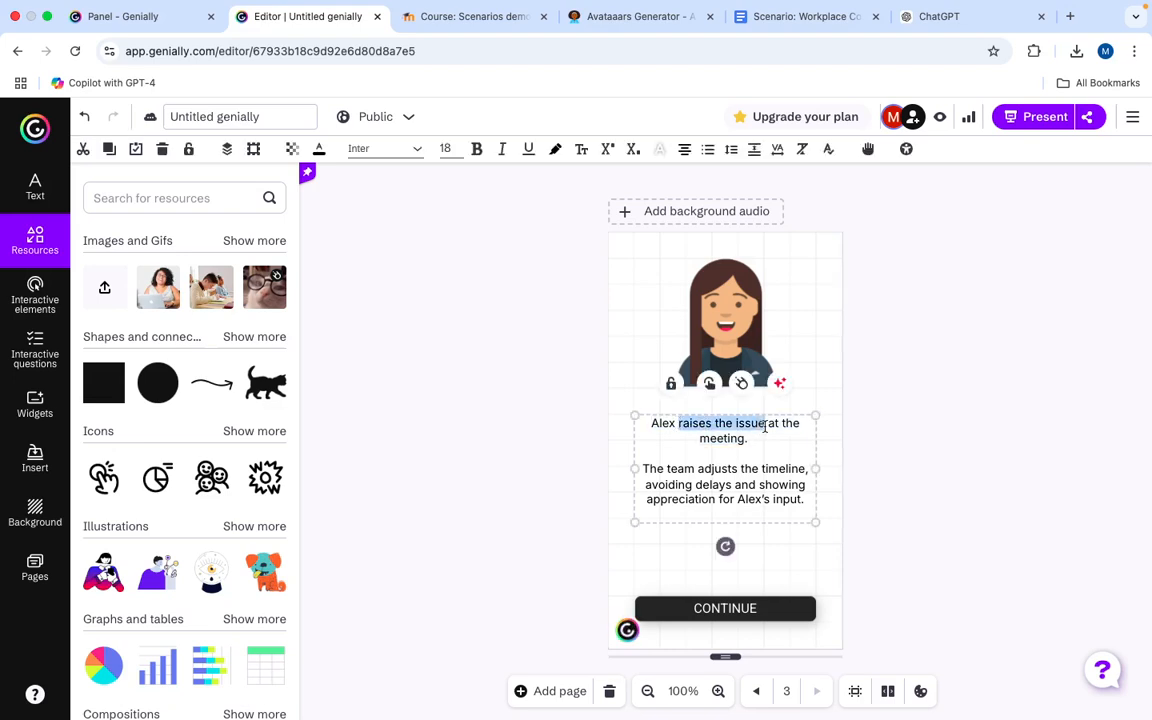
key(super+b)
double_click(724, 438)
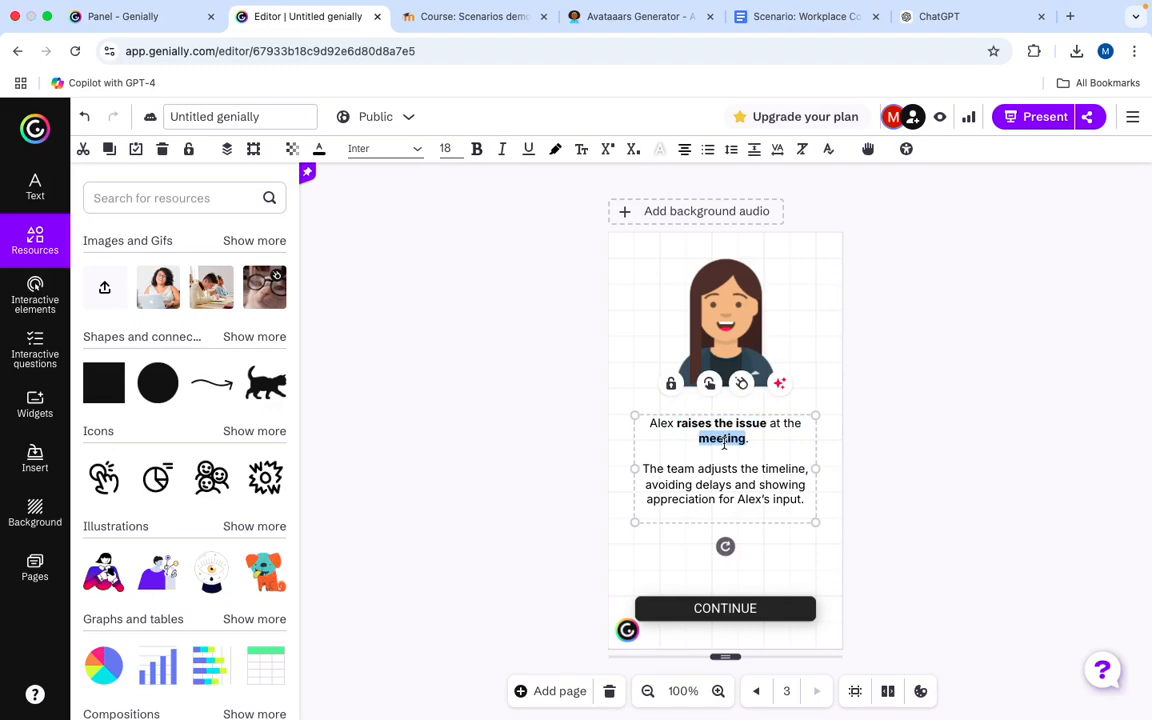
key(super+b)
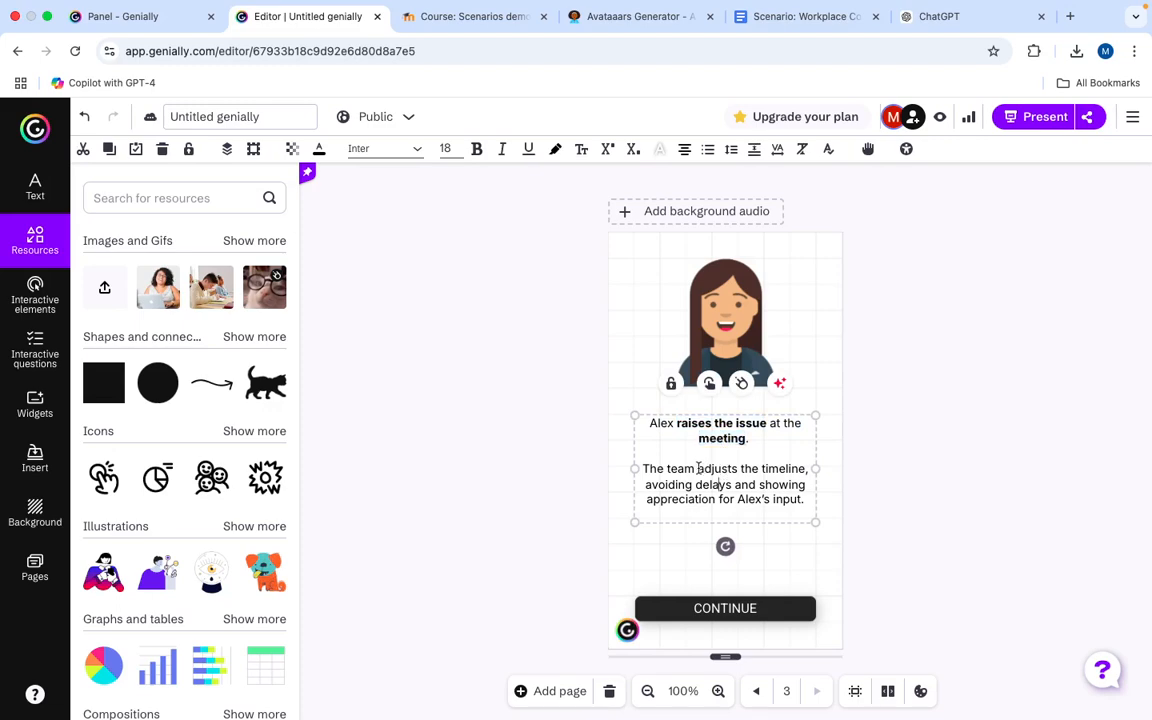
Bold "avoiding delays" and the phrase from "showing" to "input" in the second paragraph of the Consequence 1 page
drag(698, 468, 806, 476)
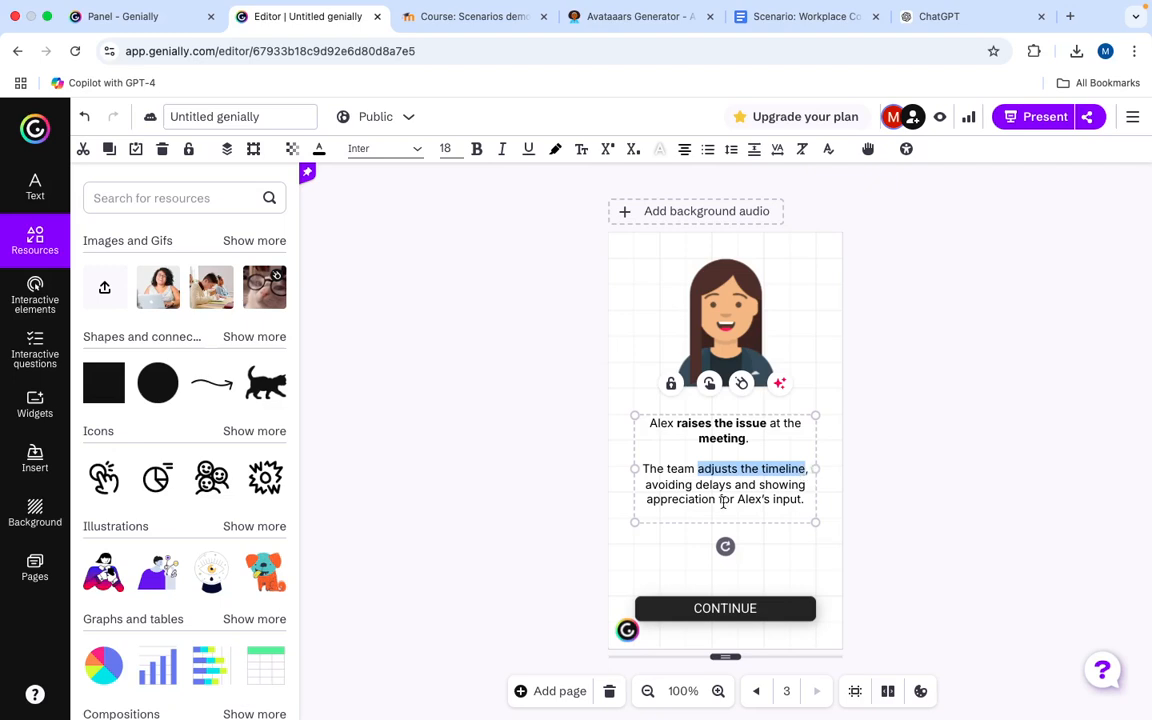
drag(730, 484, 646, 484)
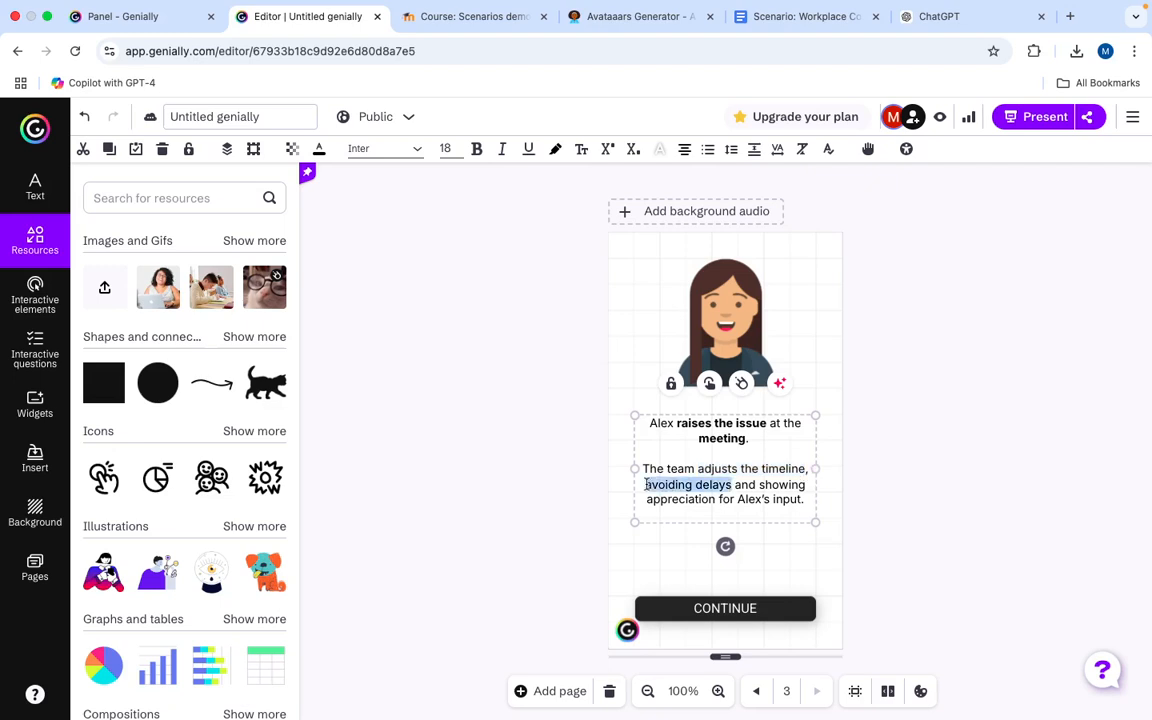
key(super+b)
click(731, 499)
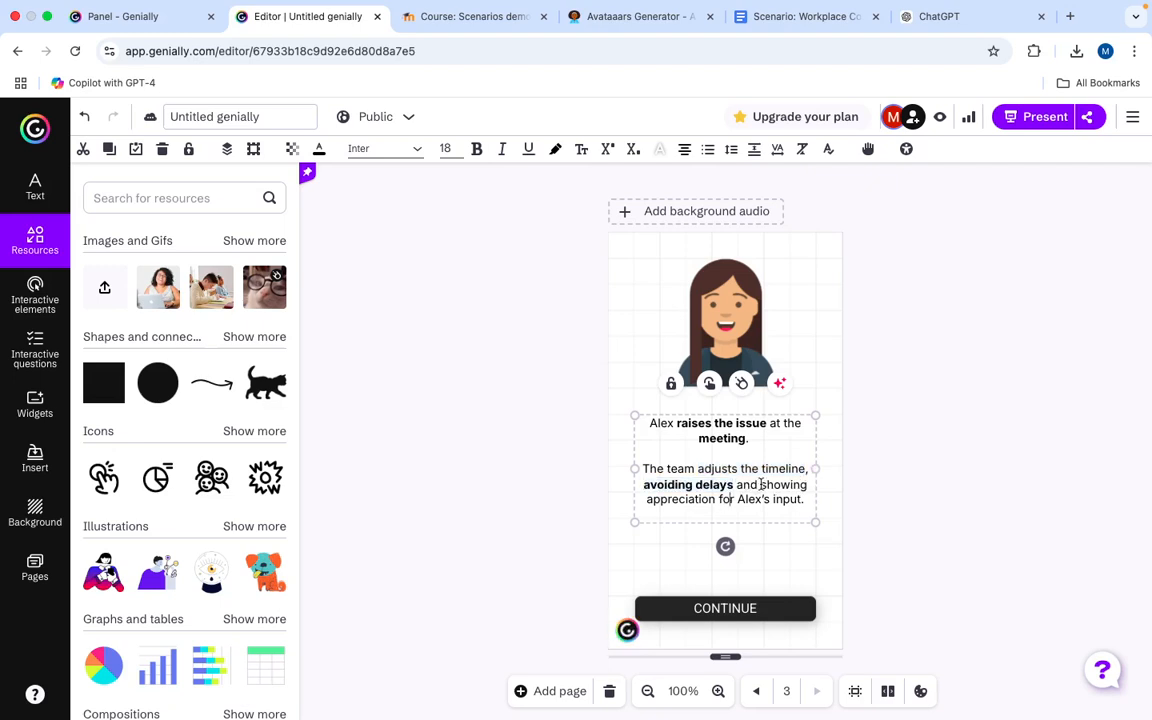
drag(762, 485, 800, 501)
key(super+b)
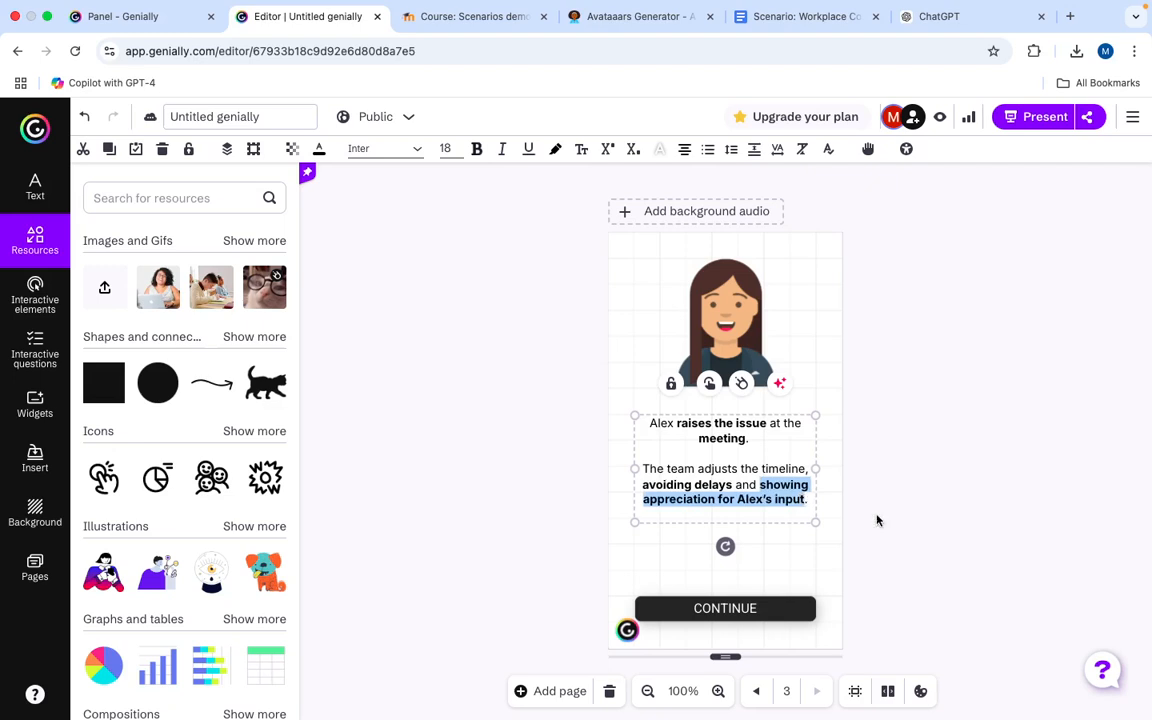
key(Escape)
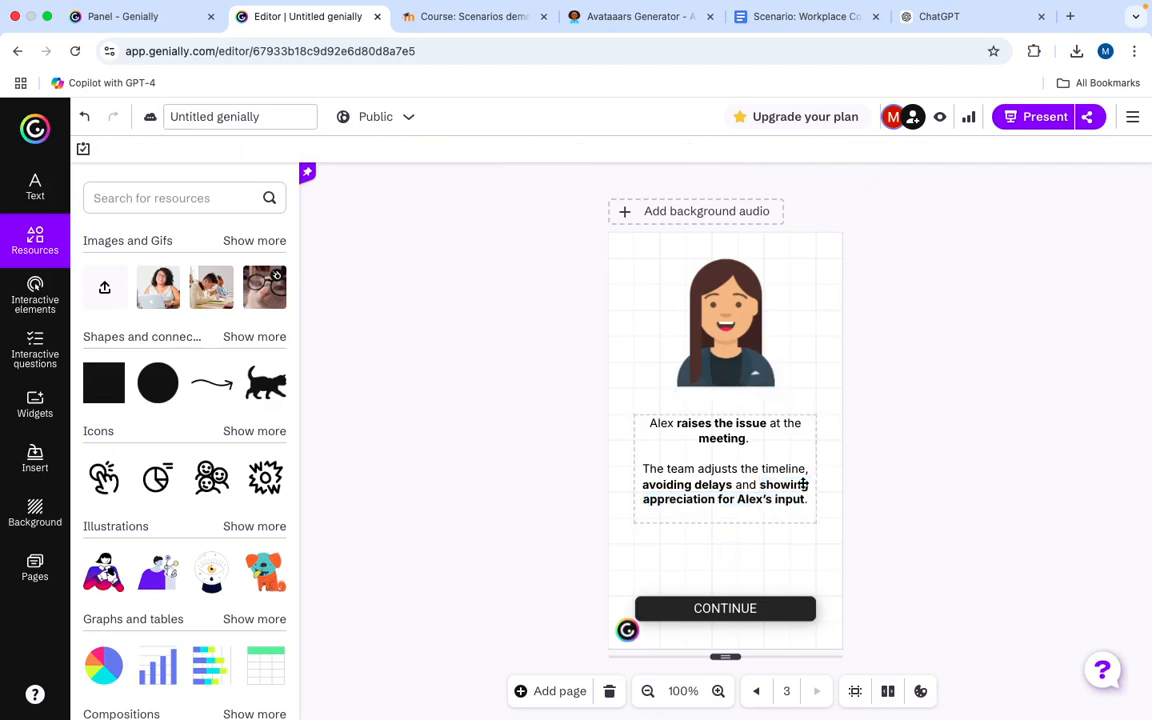
click(480, 508)
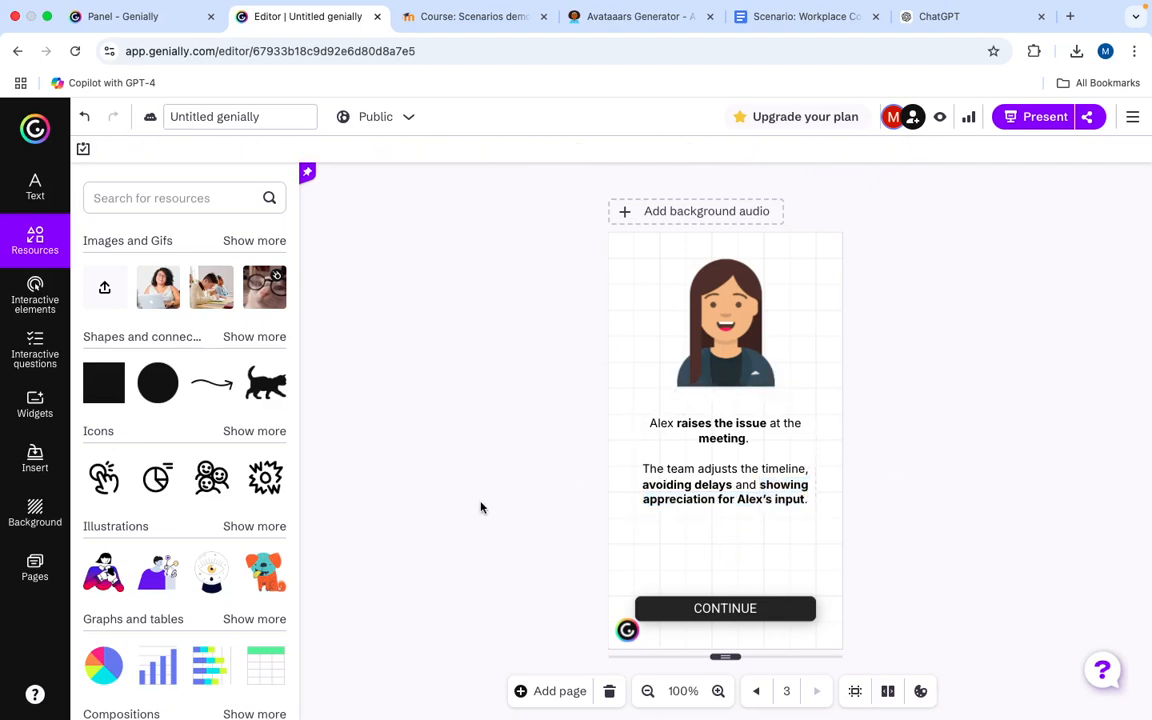
Change the CONTINUE button's label on the Consequence 1 page to RESTART
double_click(724, 607)
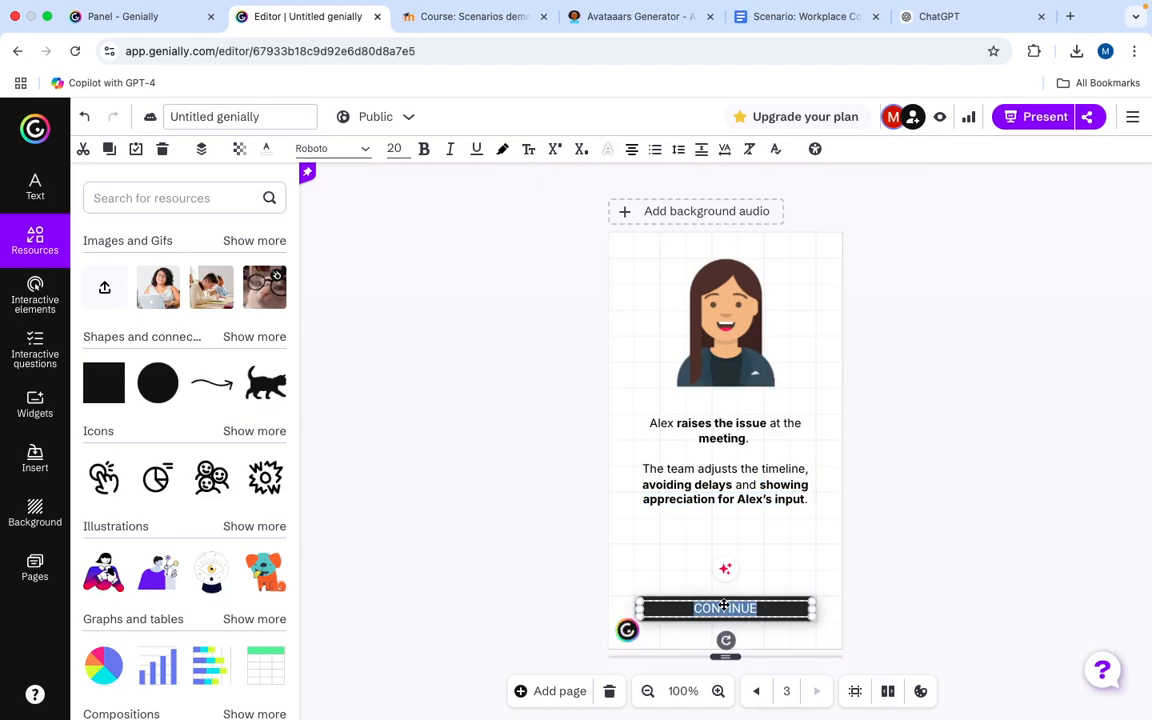
text(RESTART)
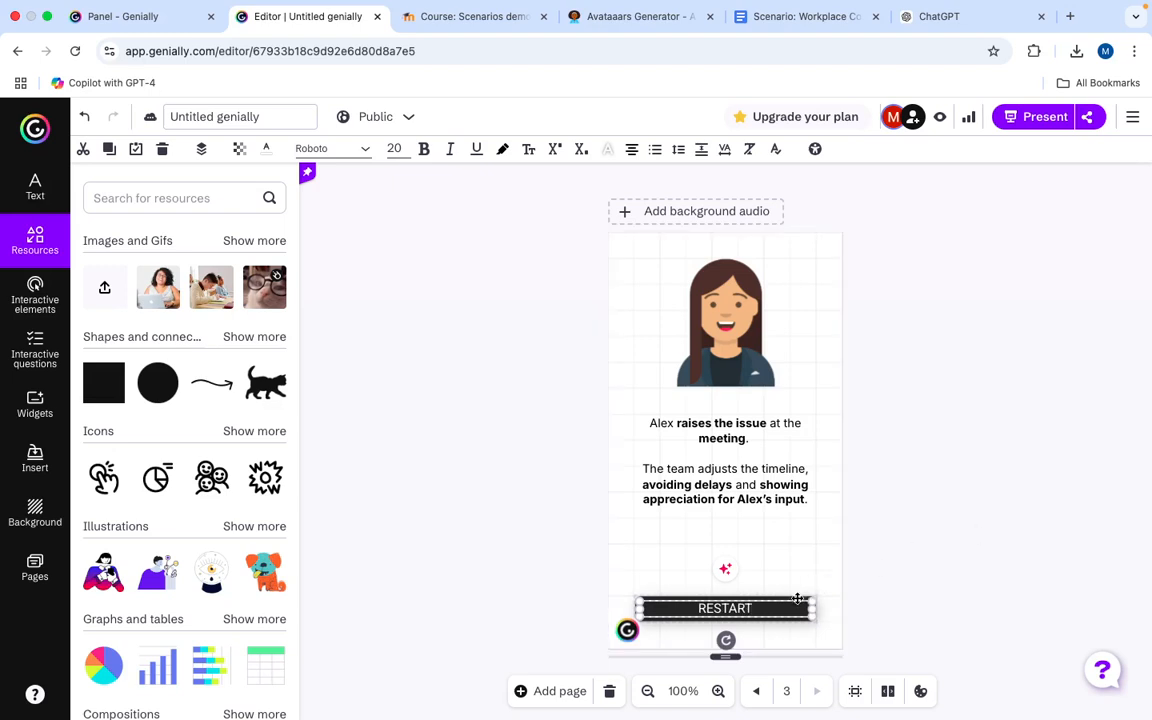
click(938, 555)
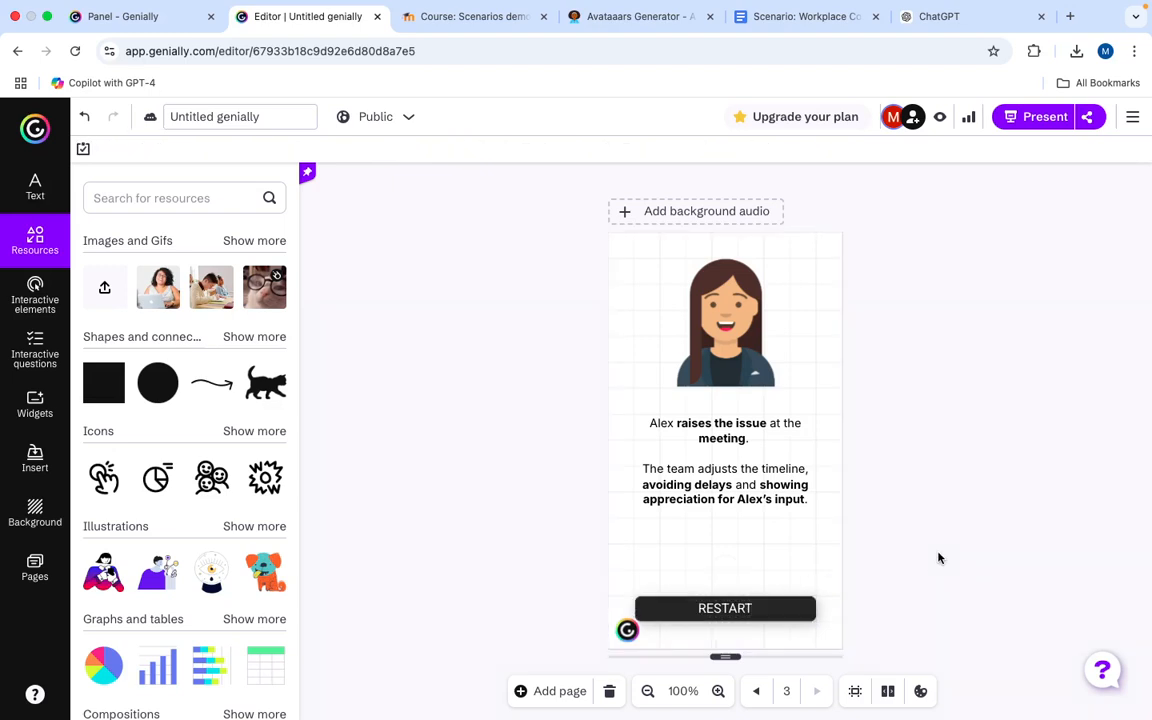
Change the RESTART button's link so that it goes to page 1, Context, and save it
click(788, 610)
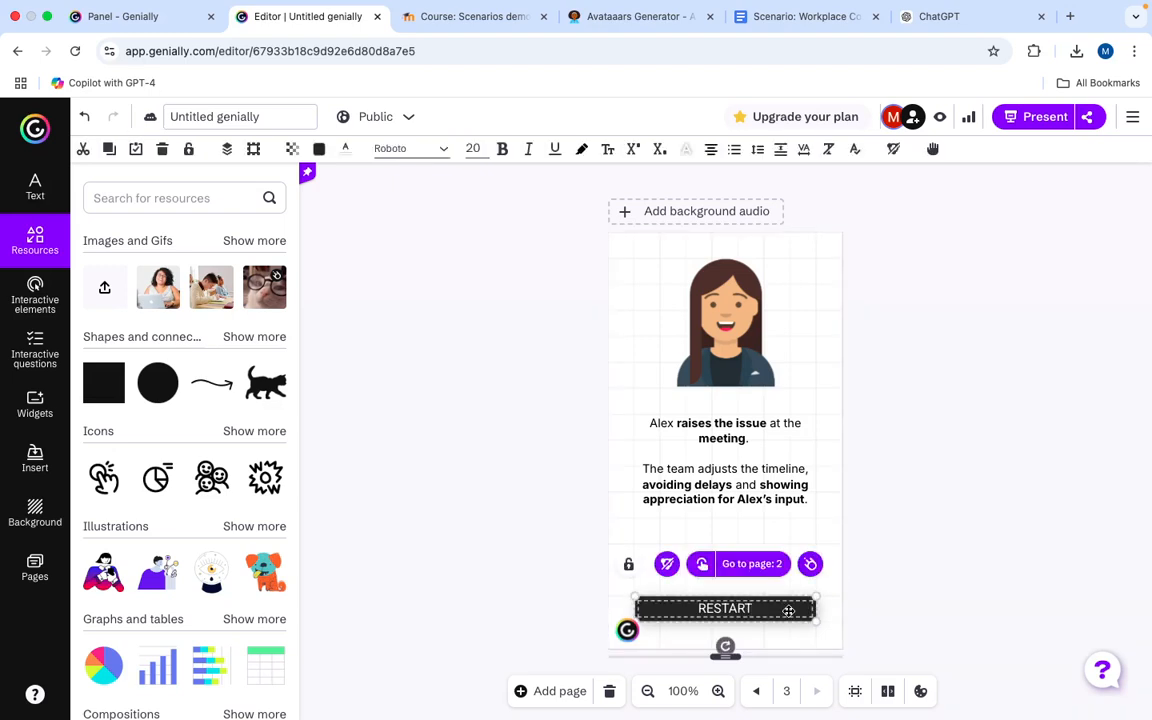
click(747, 571)
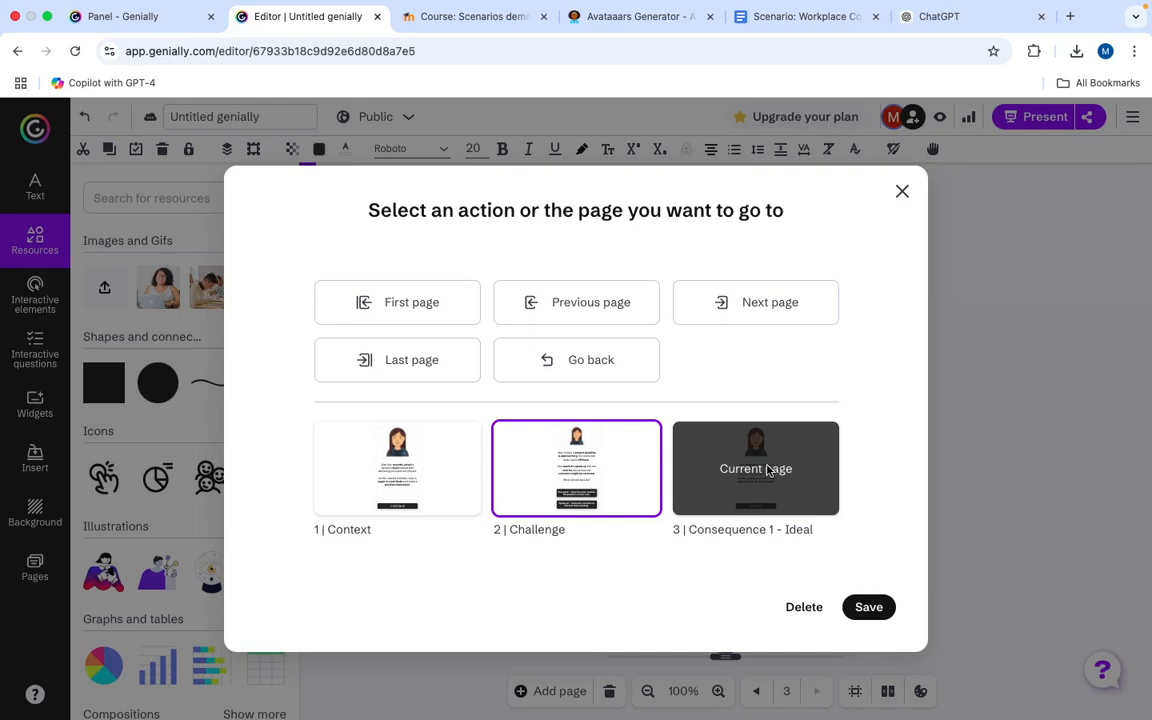
click(342, 489)
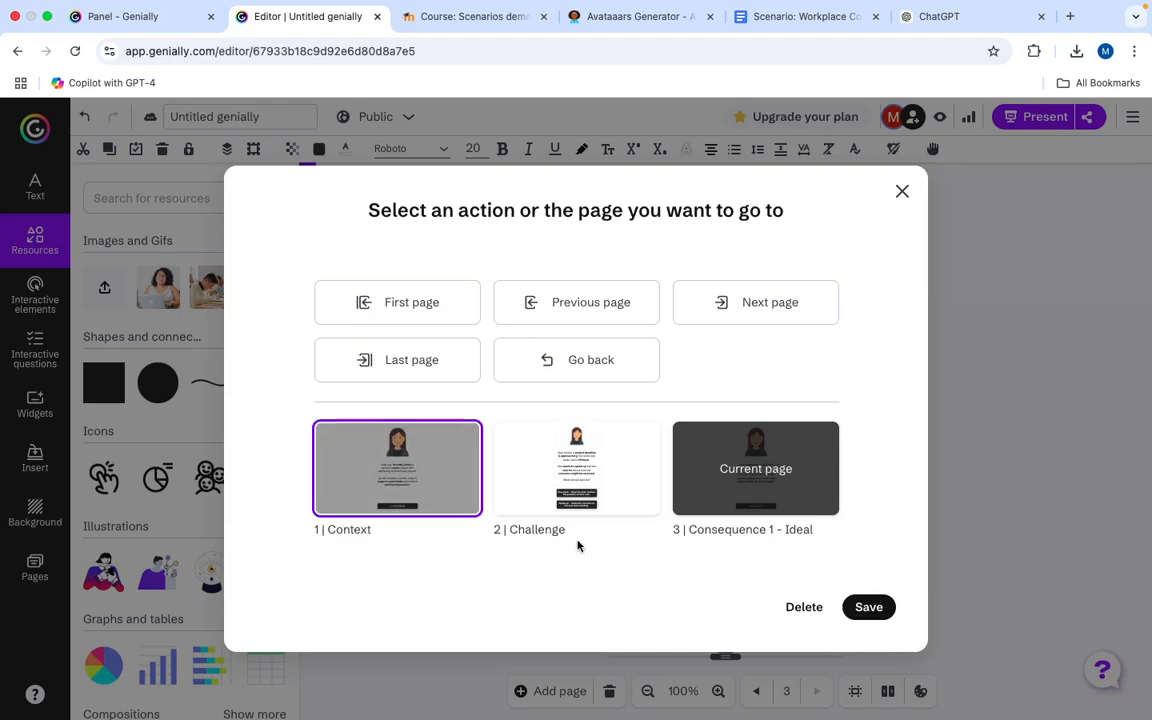
click(869, 607)
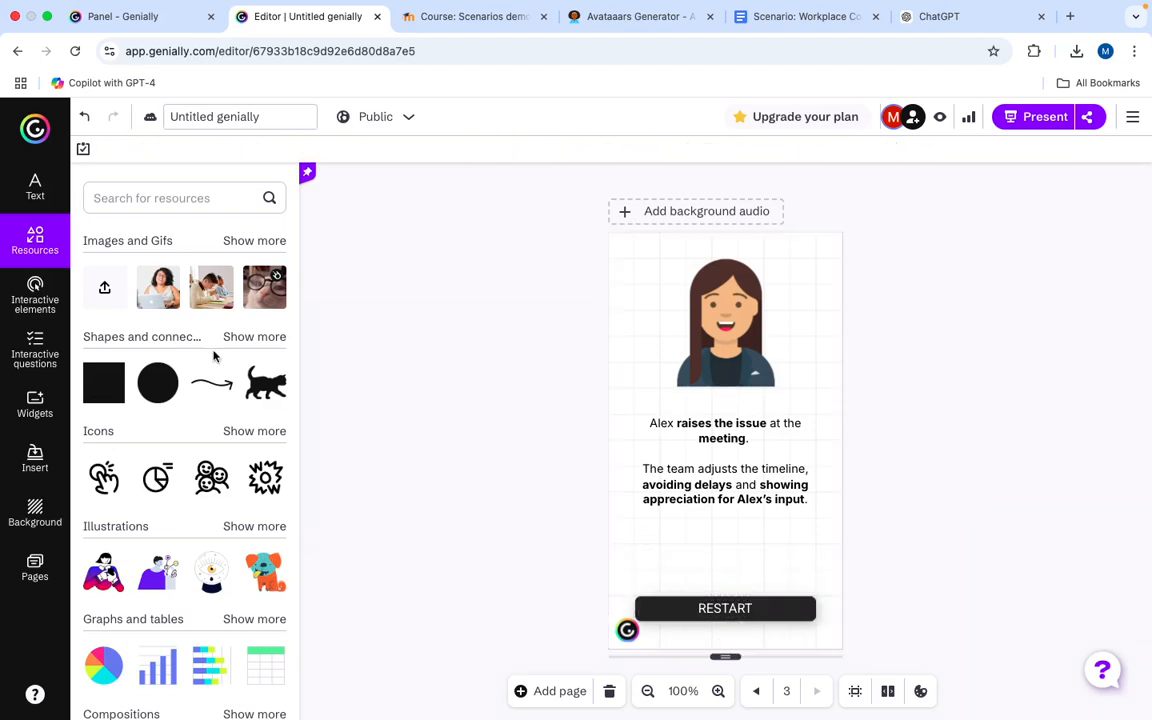
Duplicate the Consequence 1 - Ideal page and rename the copy "Consequence 2 - Non Ideal"
click(35, 566)
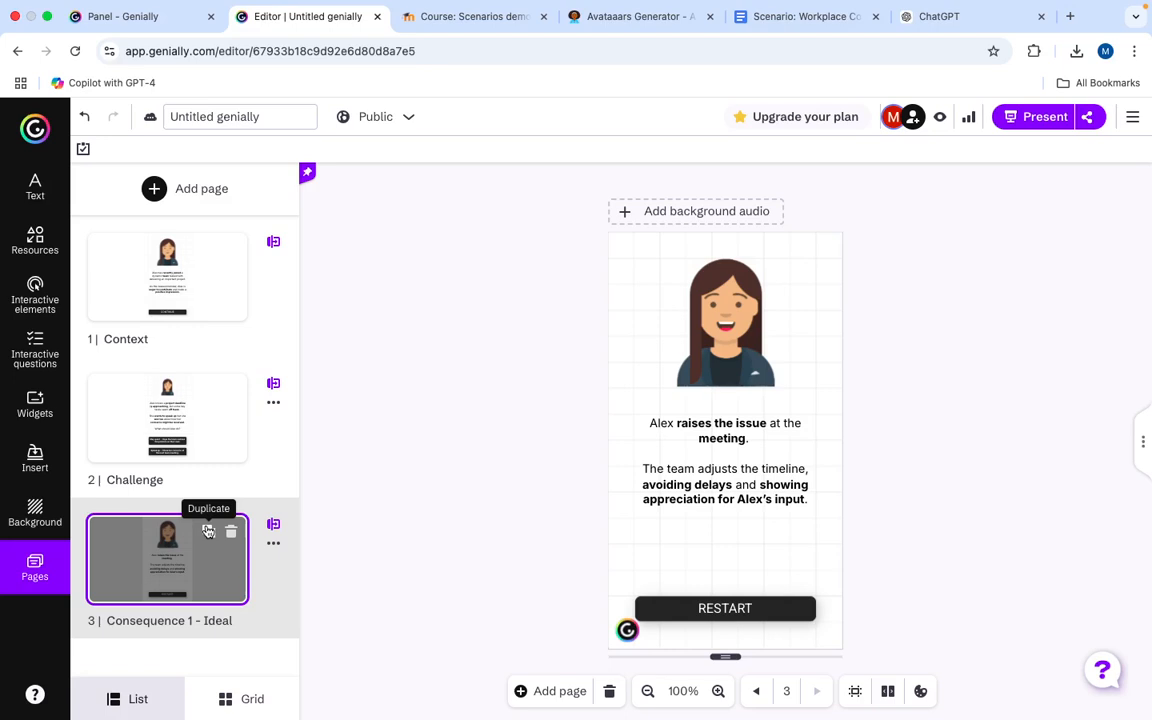
click(208, 531)
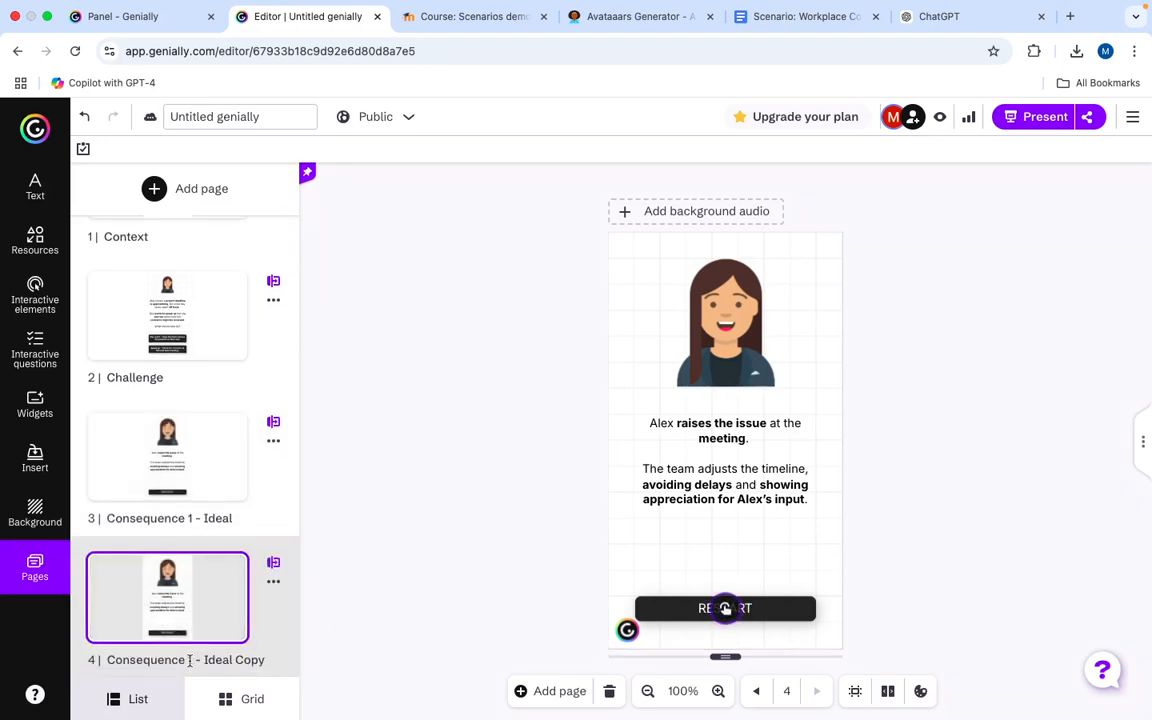
double_click(194, 660)
text(2 - )
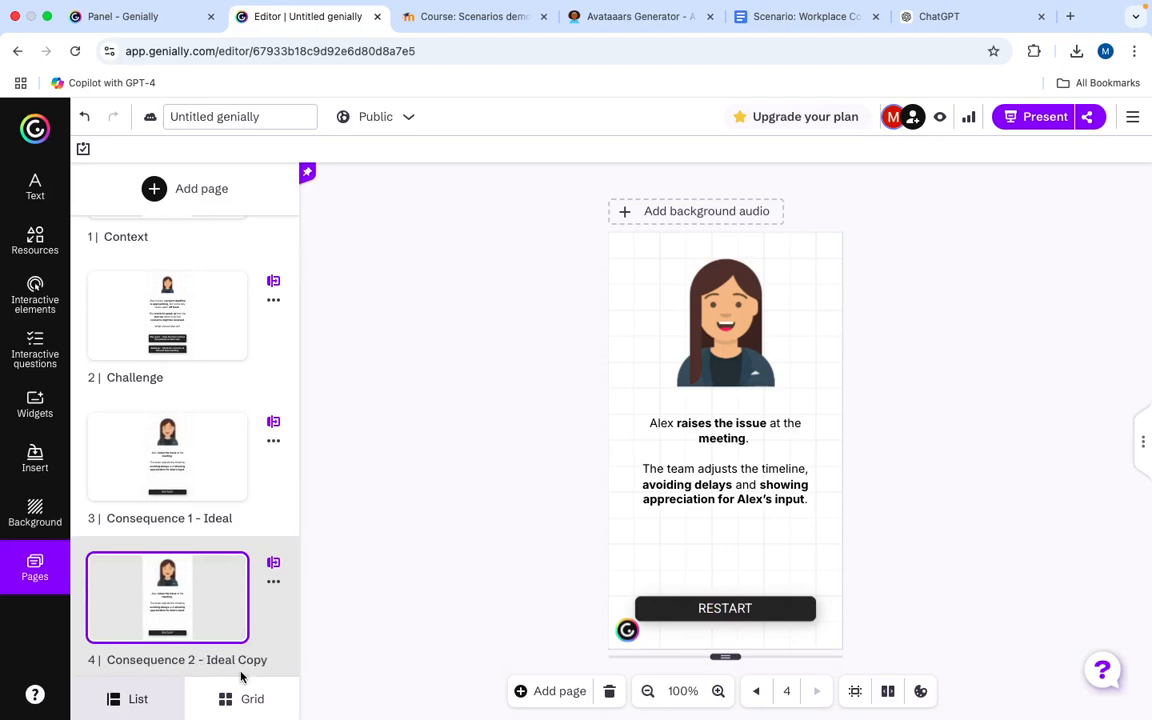
text(Non)
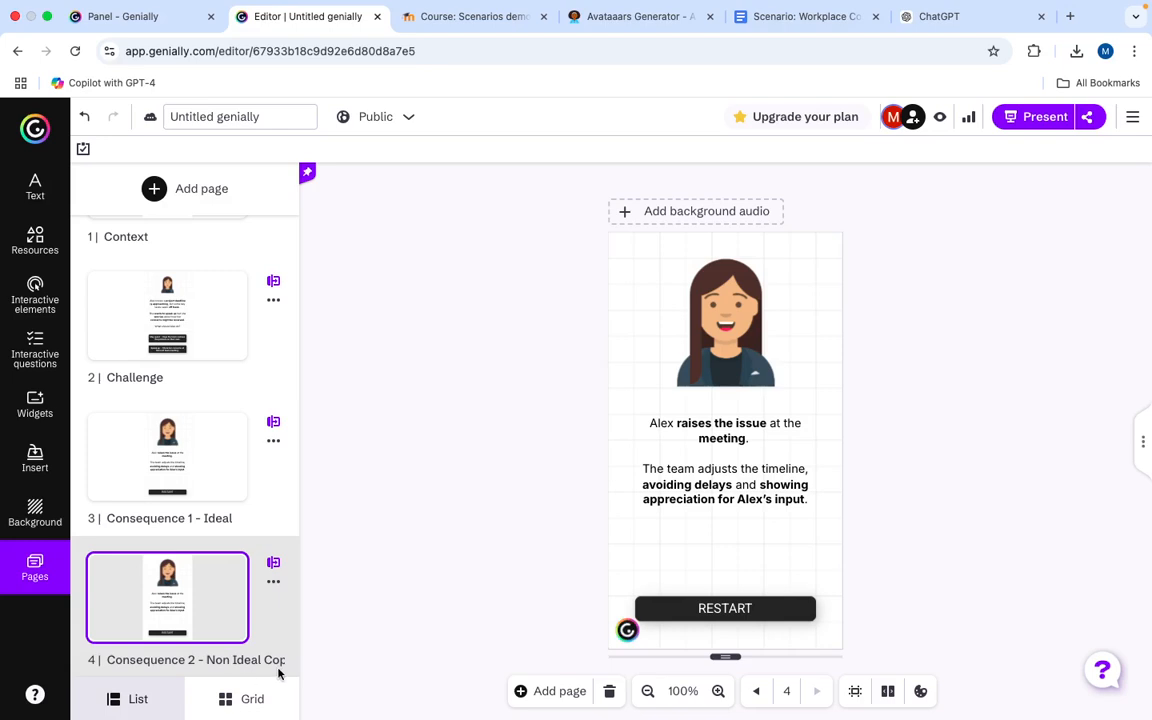
key(End)
key(BackSpace)
key(BackSpace)
key(BackSpace)
key(BackSpace)
key(BackSpace)
click(469, 594)
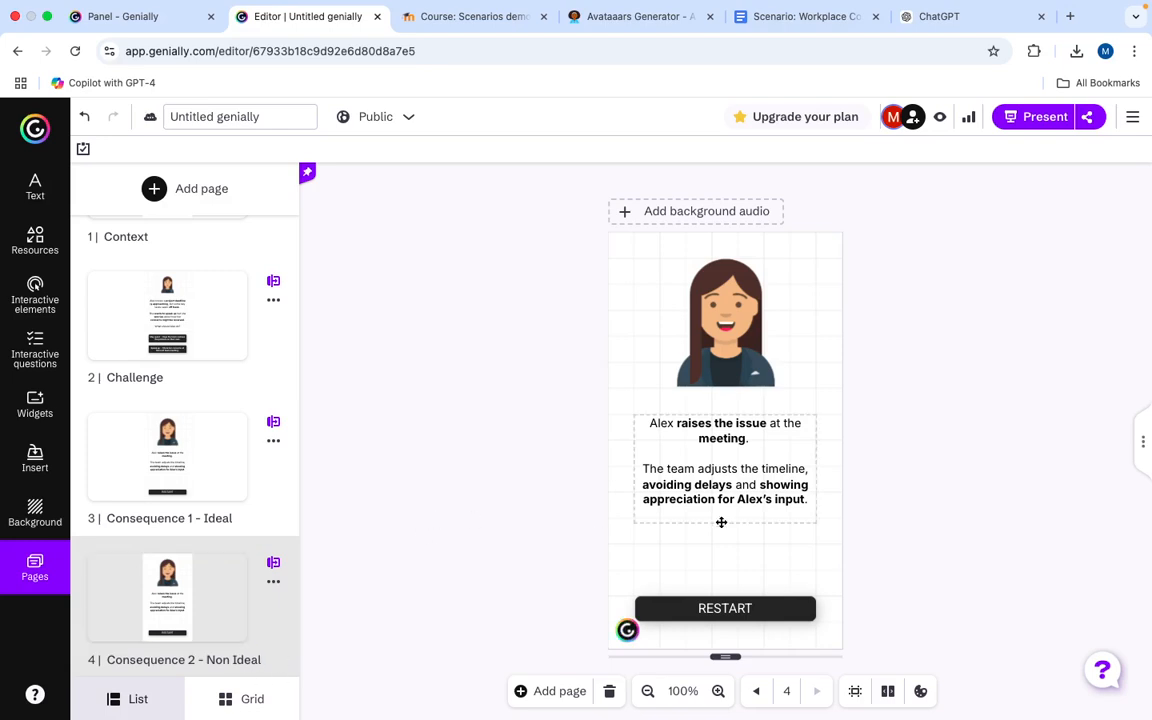
Replace the smiling avatar on the Consequence 2 page with the image alex-sad.png from Downloads
click(715, 337)
key(Delete)
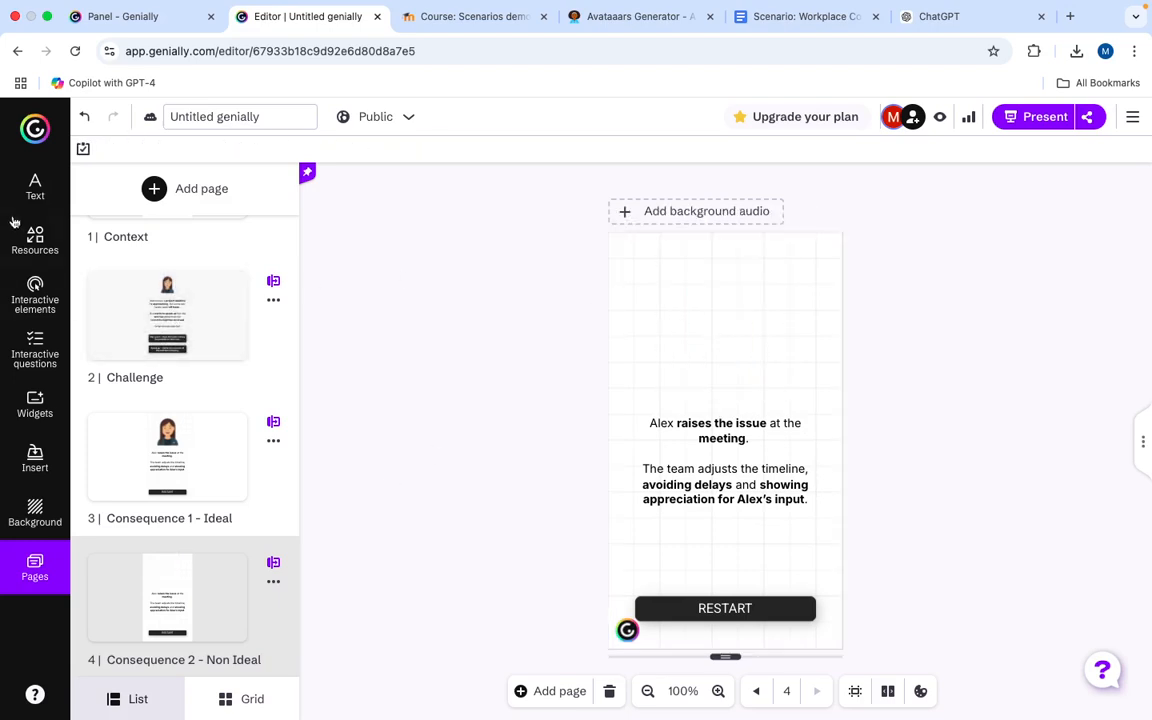
click(35, 238)
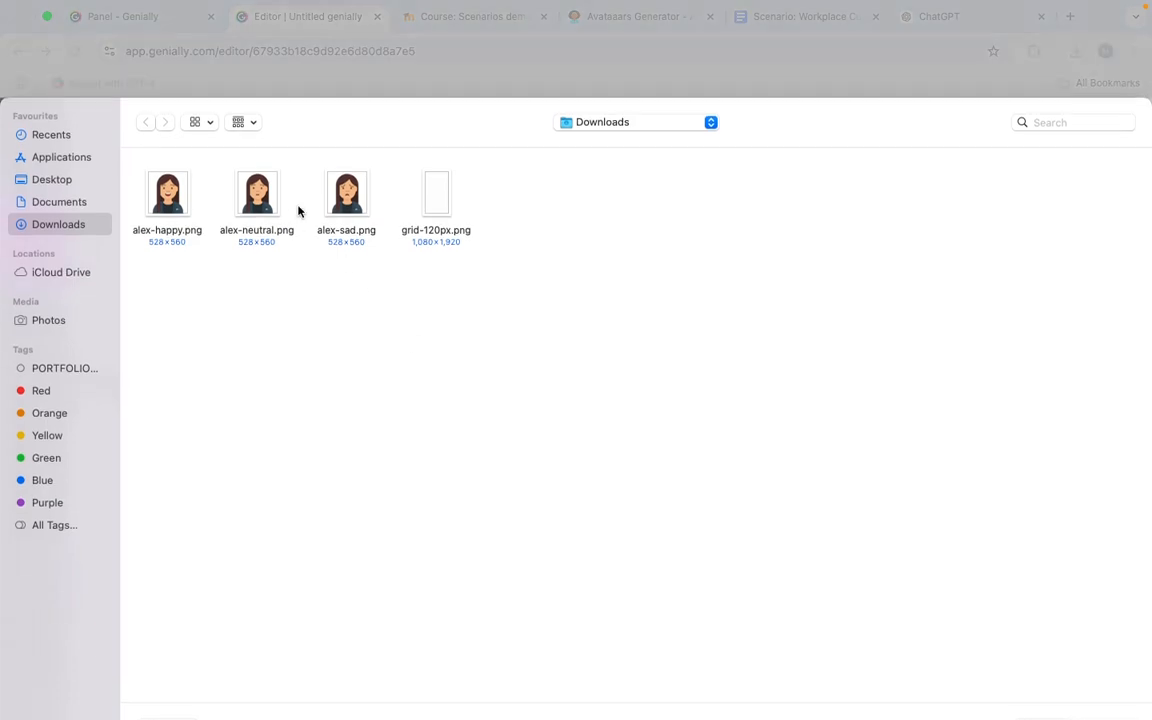
double_click(349, 199)
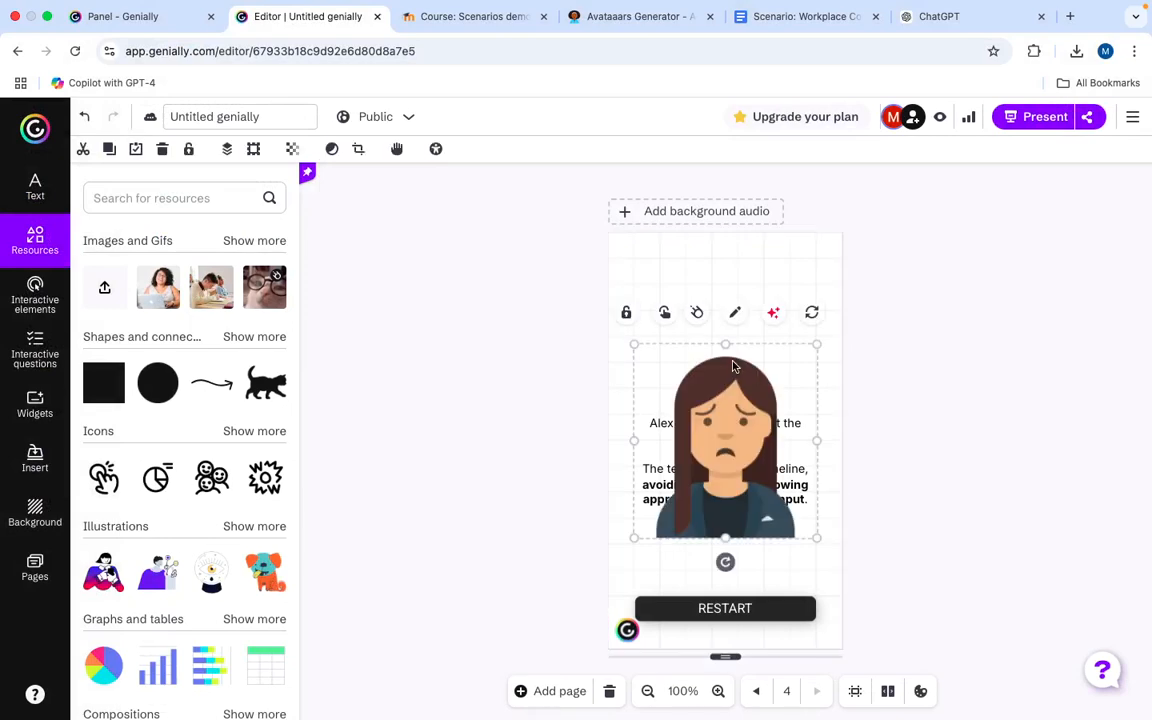
Shrink the sad avatar and centre it above the text on the Consequence 2 page
drag(727, 386, 733, 304)
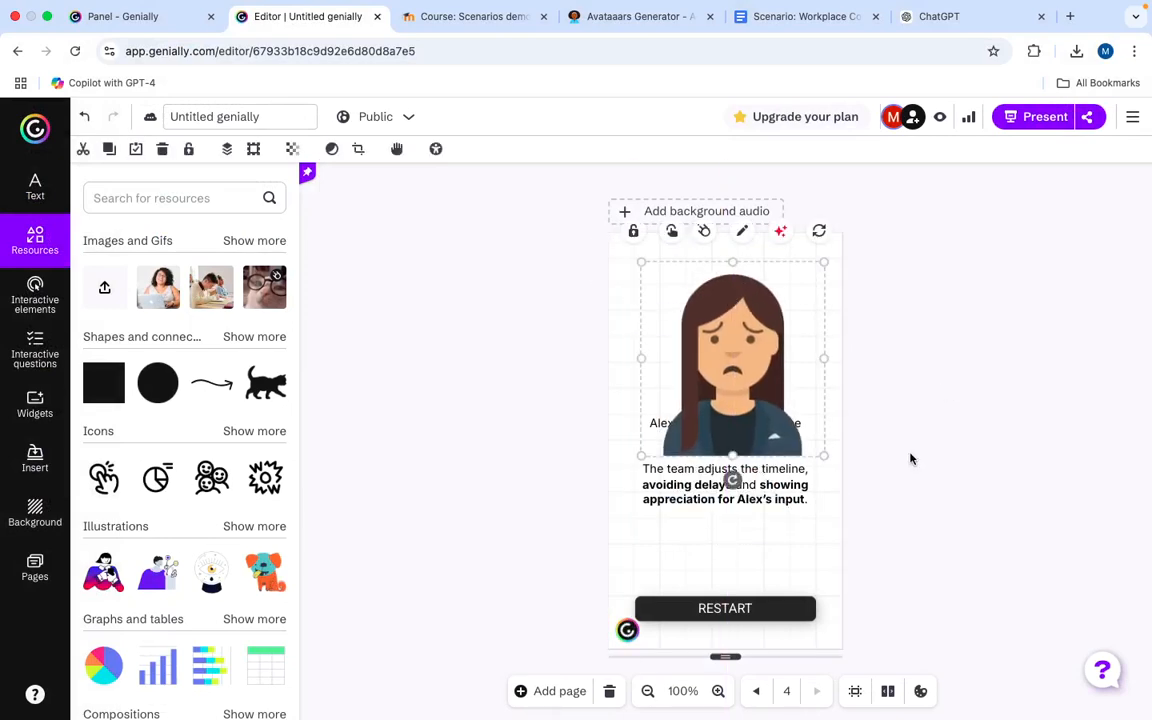
drag(825, 457, 758, 396)
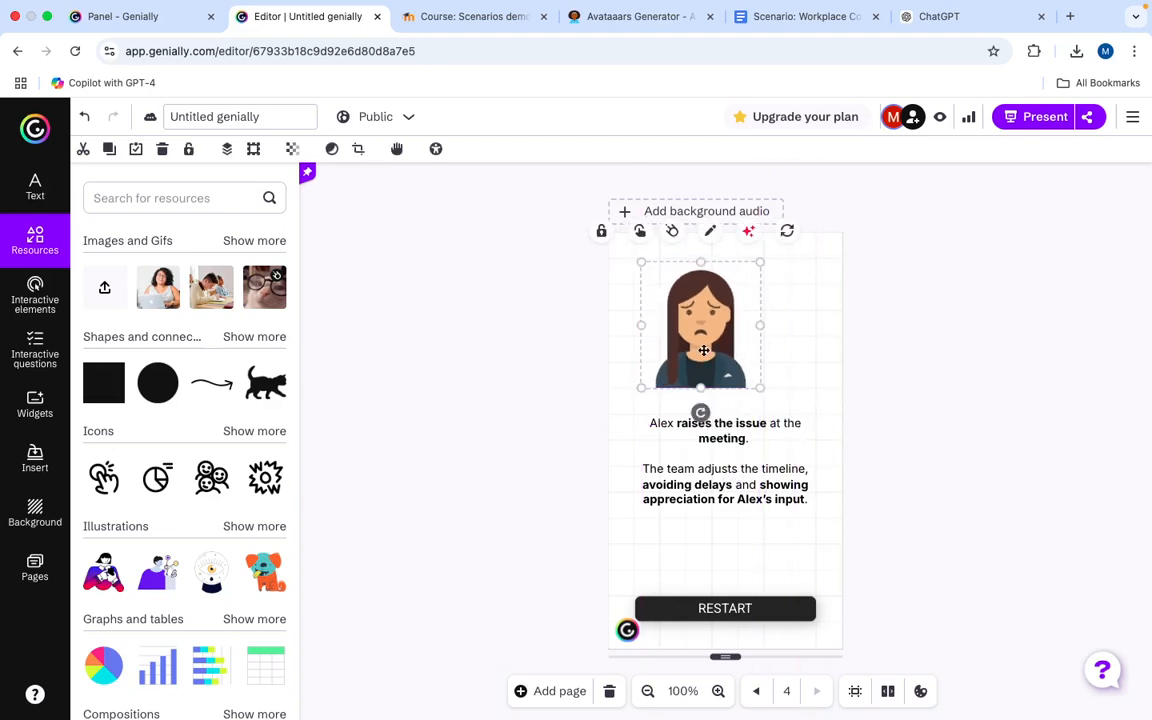
mouse_move(705, 347)
mouse_down()
mouse_move(733, 341)
mouse_move(698, 346)
mouse_up()
mouse_move(757, 383)
mouse_down()
mouse_move(768, 396)
mouse_move(714, 371)
mouse_move(752, 368)
mouse_move(741, 368)
mouse_up()
click(964, 417)
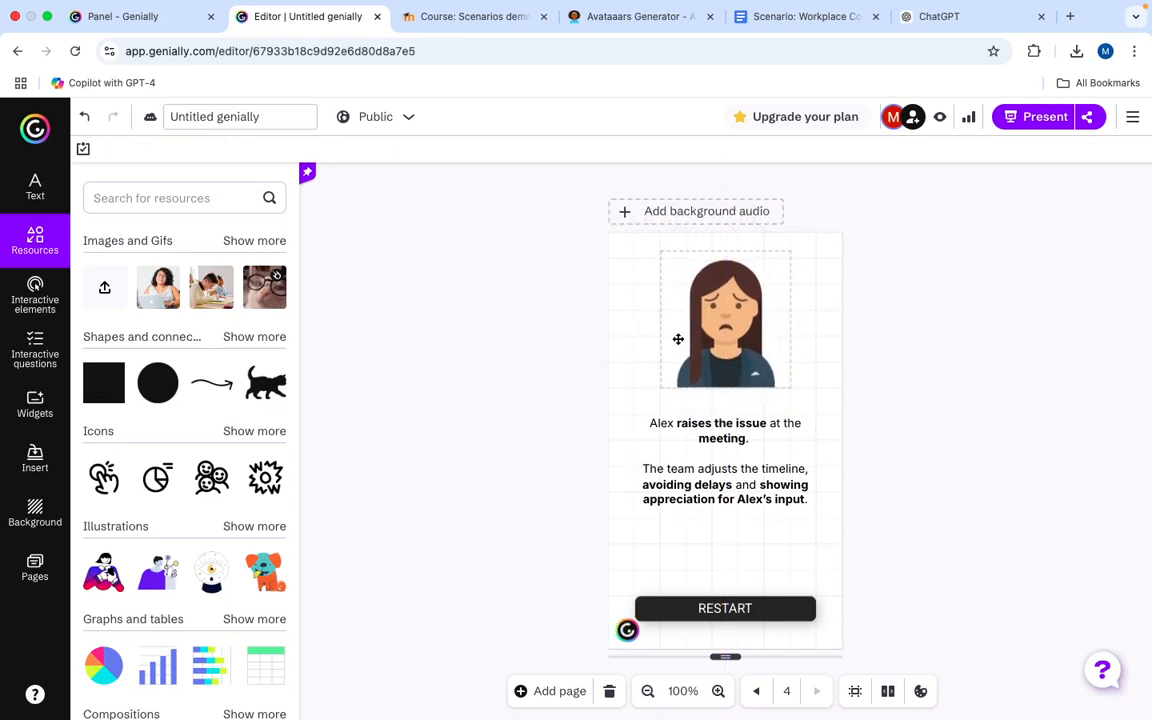
Replace the Consequence 2 page's text with the Slide 4 text from the Workplace Communication scenario document in Google Docs
click(829, 20)
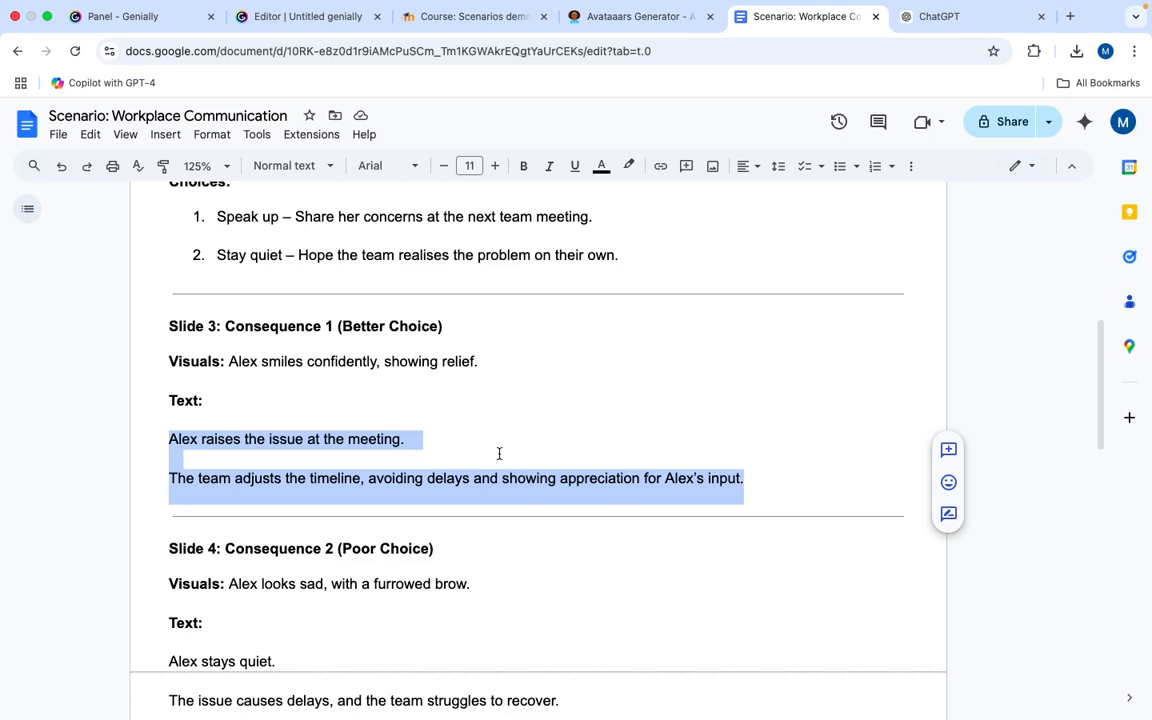
scroll(404, 524, down, 4)
drag(562, 517, 158, 479)
key(super+c)
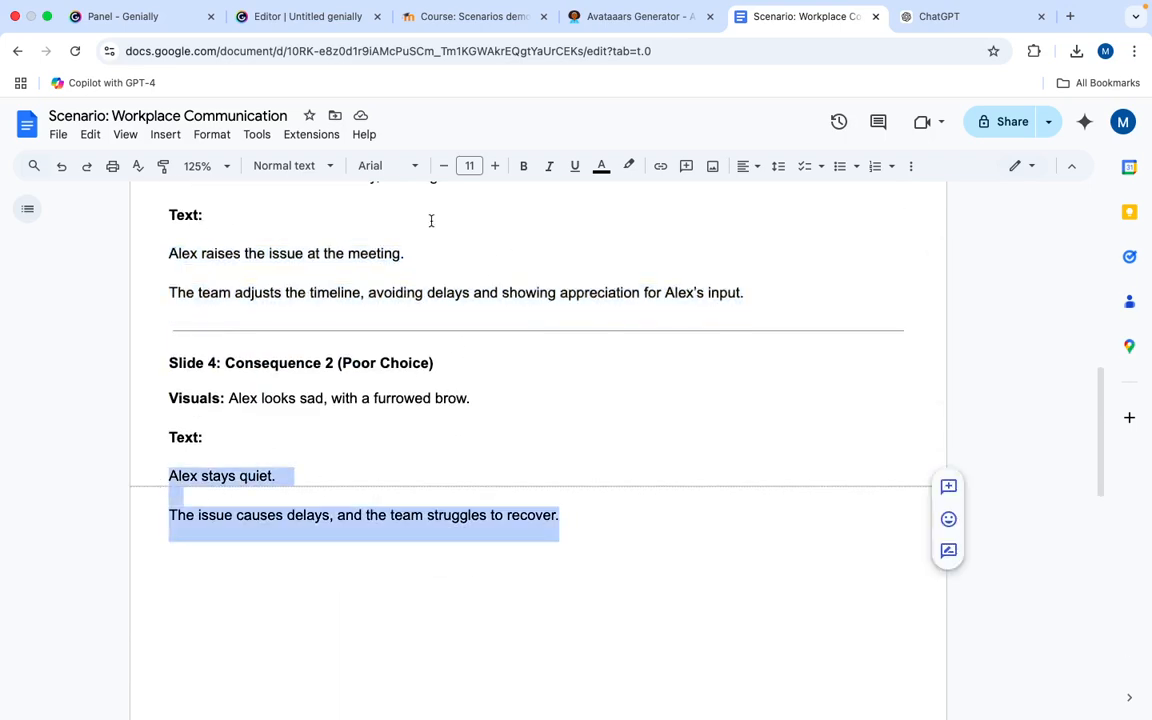
click(300, 16)
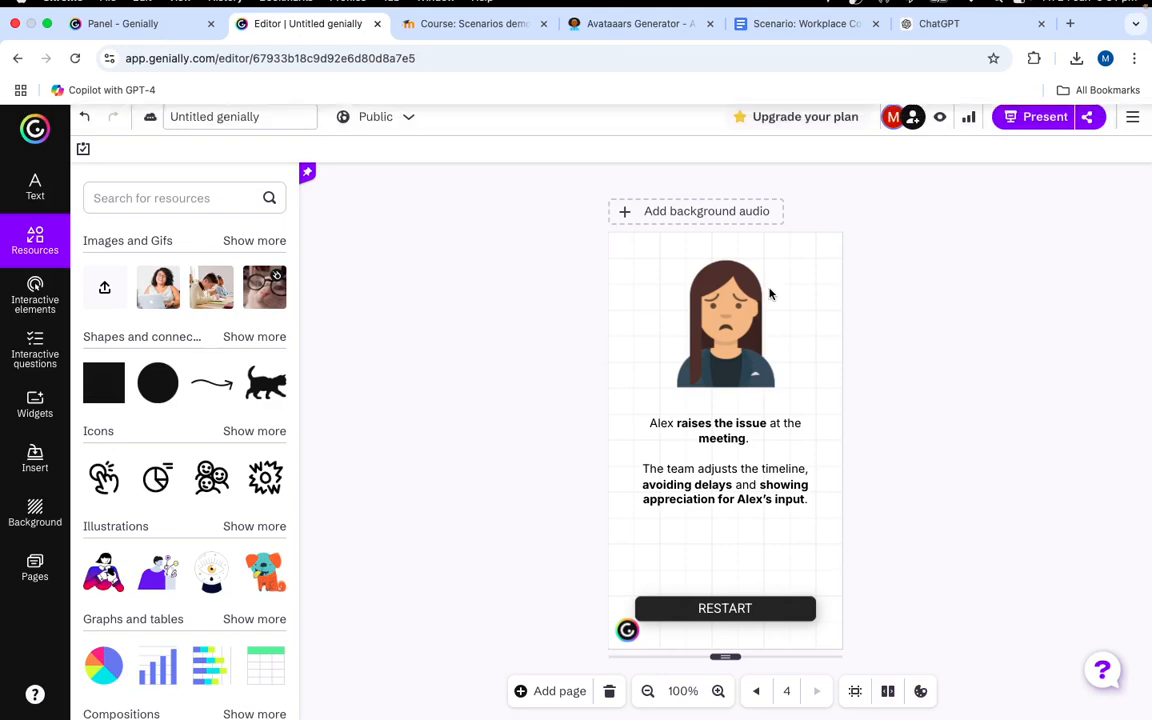
triple_click(720, 499)
key(super+a)
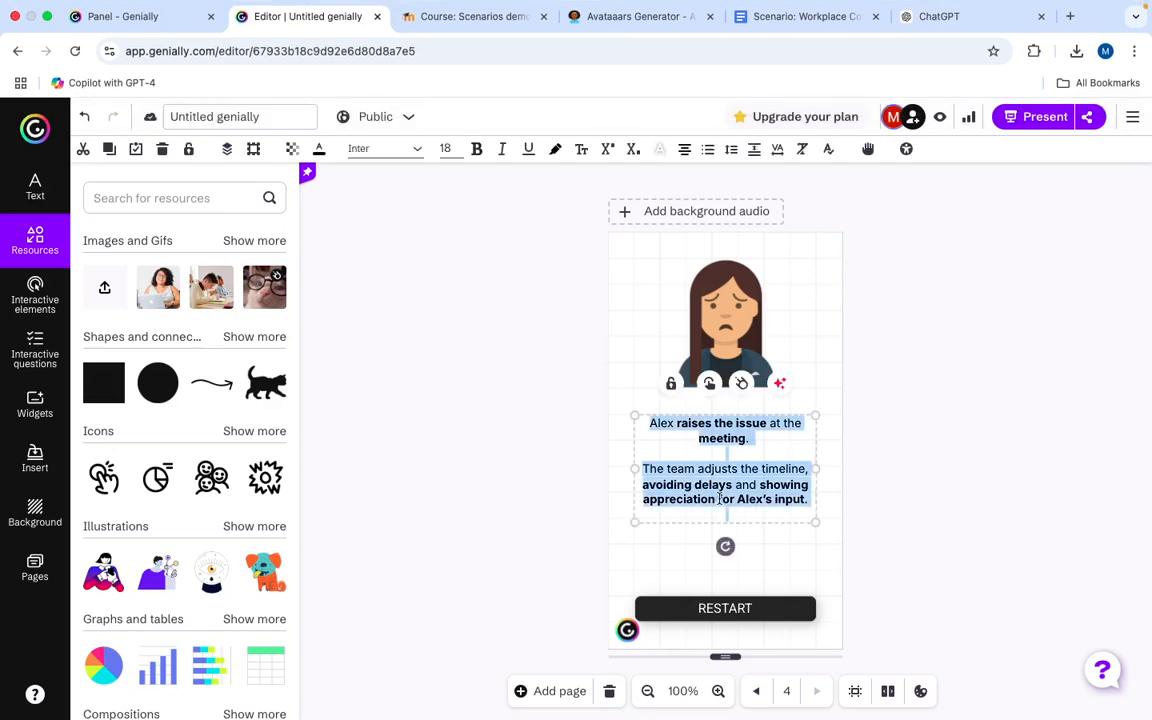
key(super+v)
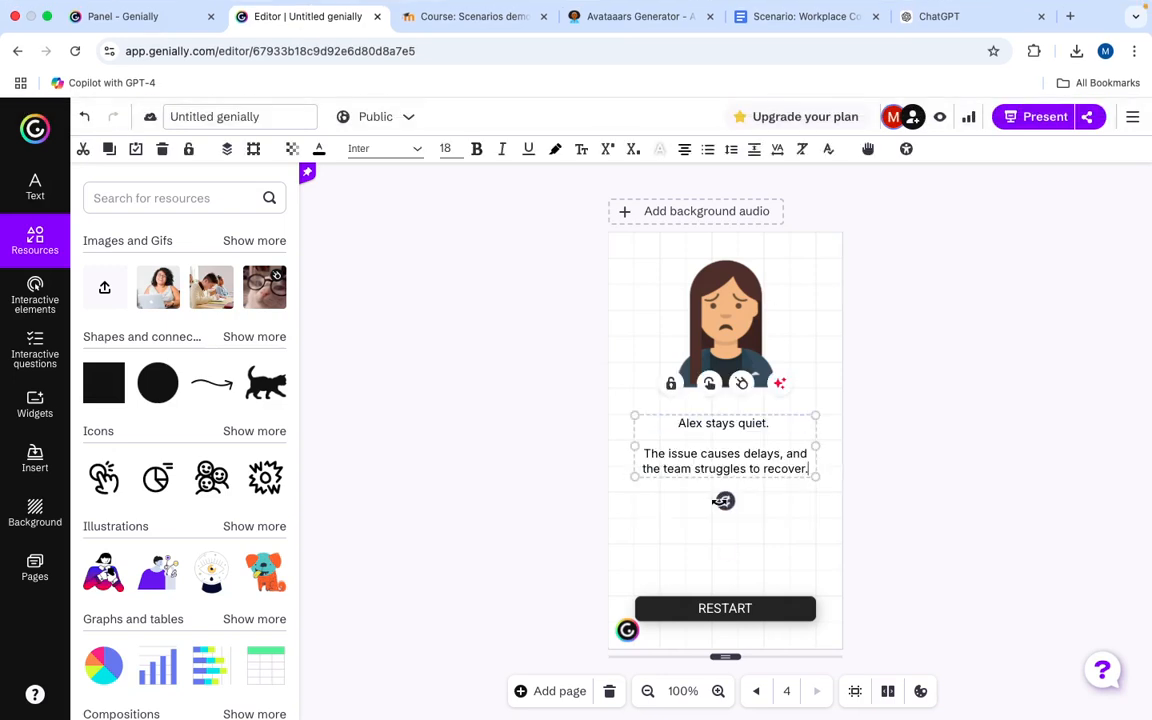
key(Escape)
Bold "stays quiet", "causes delays" and "struggles to recover" in the Consequence 2 page's text
double_click(707, 423)
drag(707, 423, 755, 424)
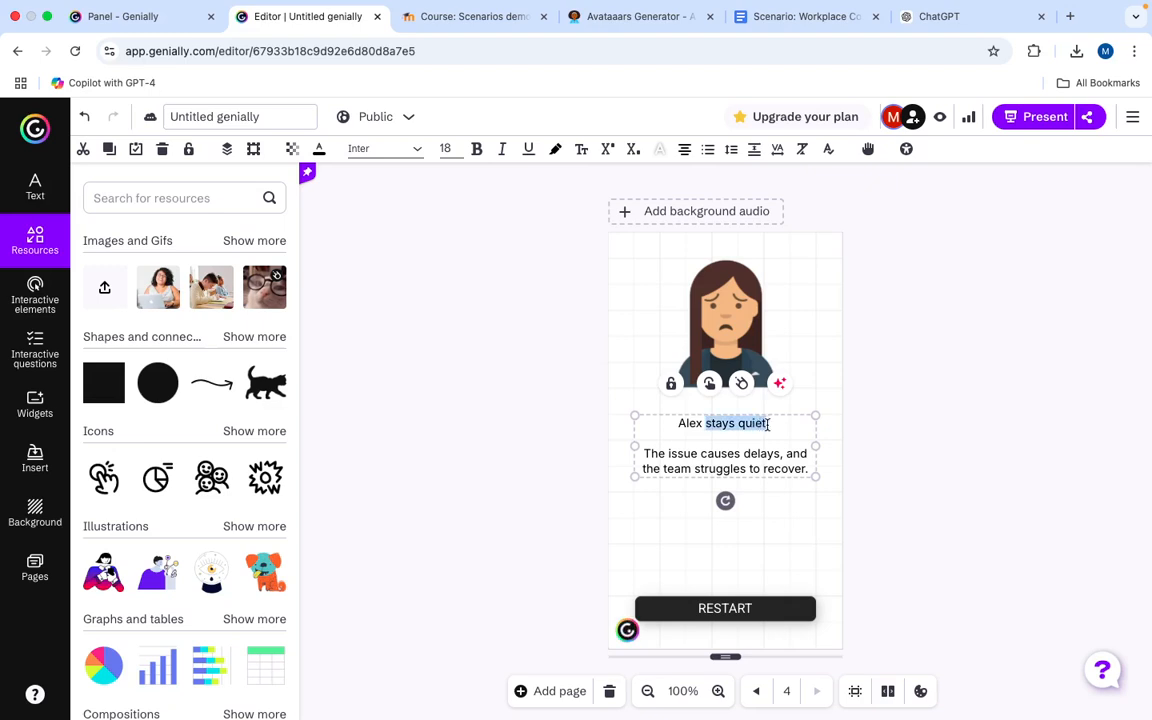
key(super+b)
click(743, 455)
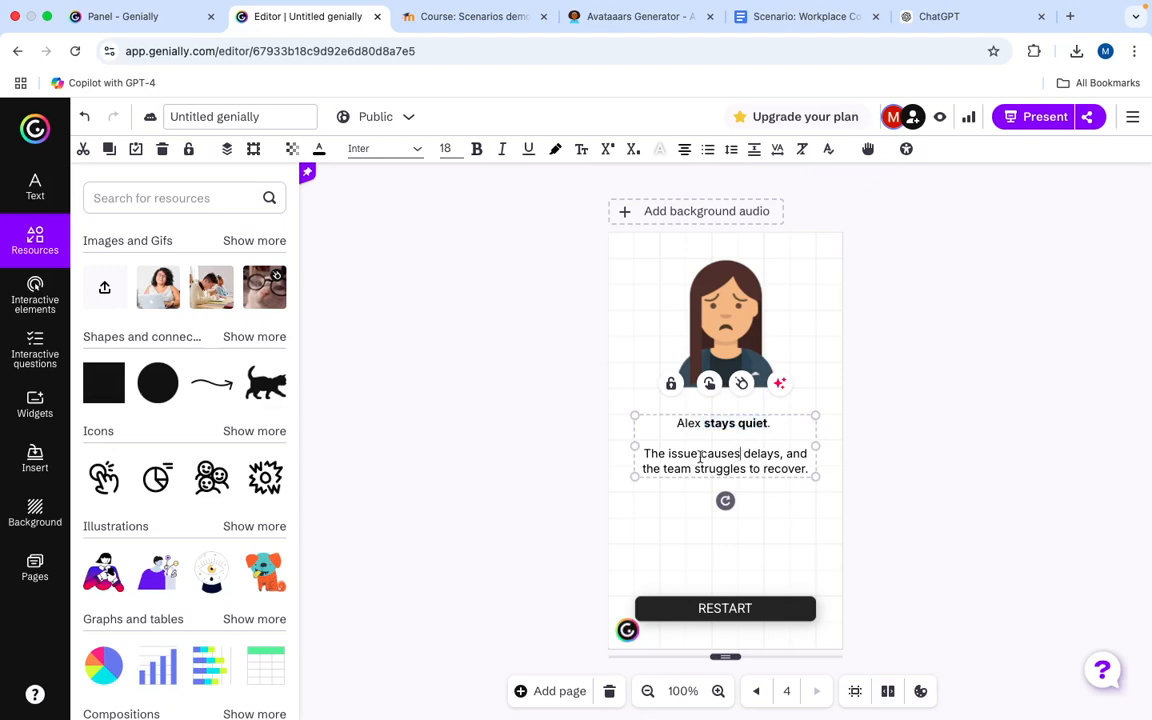
drag(701, 455, 782, 456)
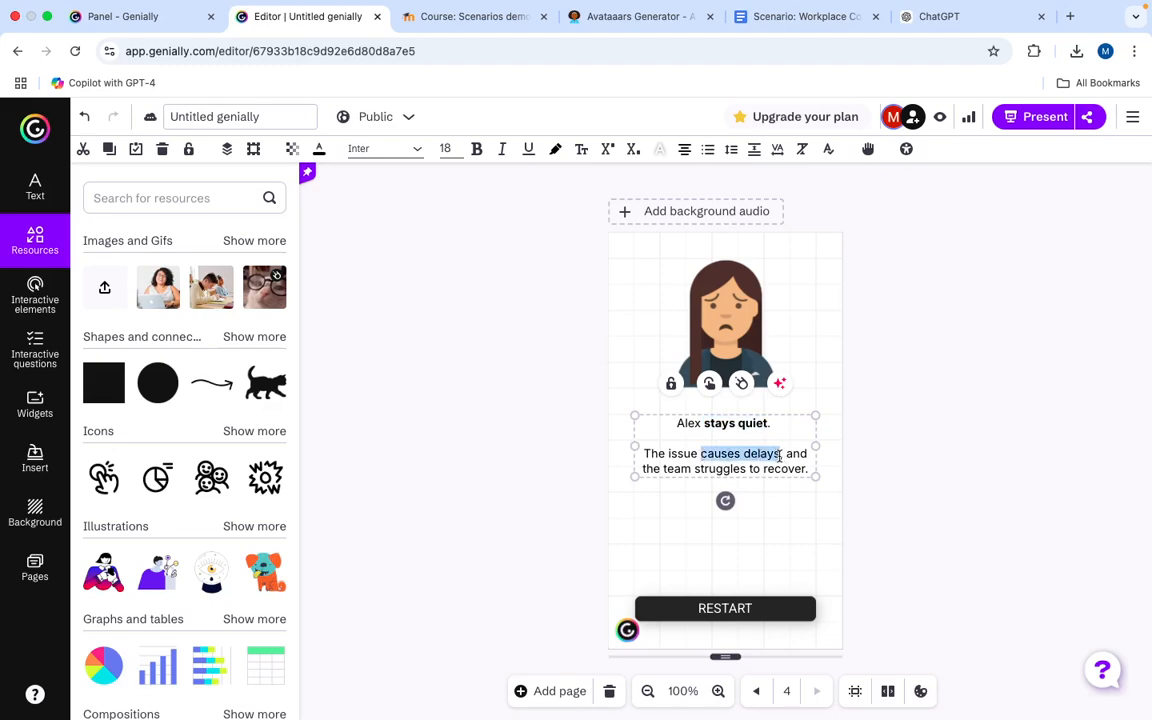
key(super+b)
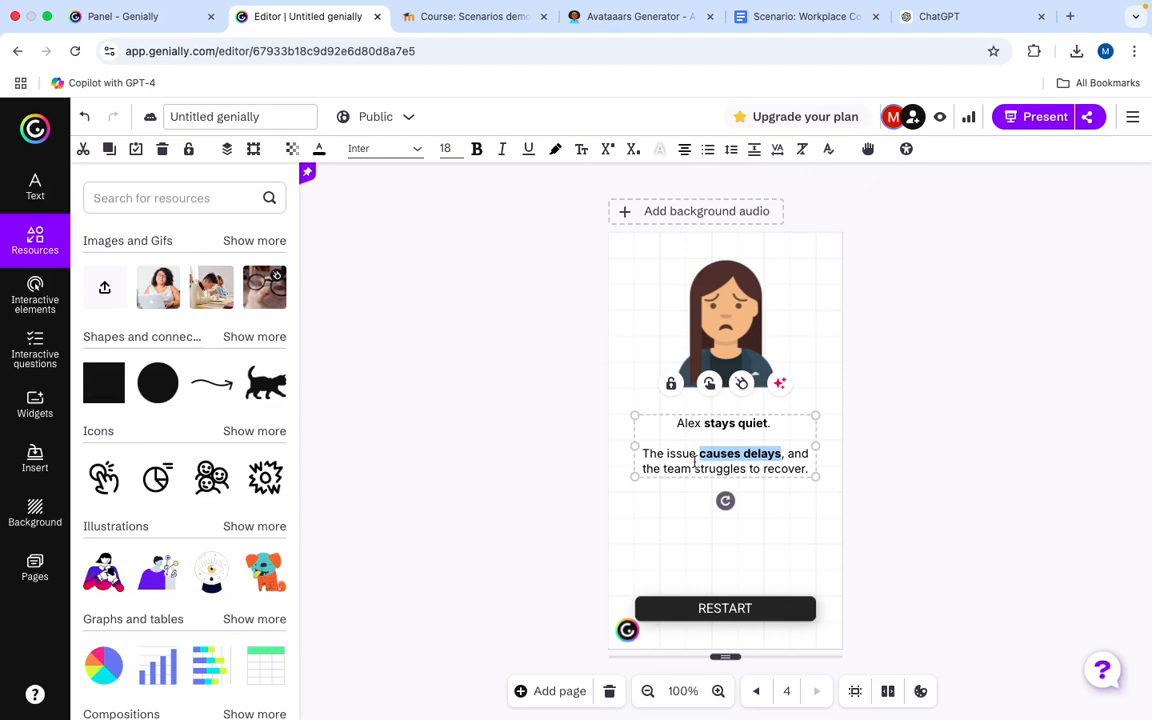
drag(695, 469, 805, 470)
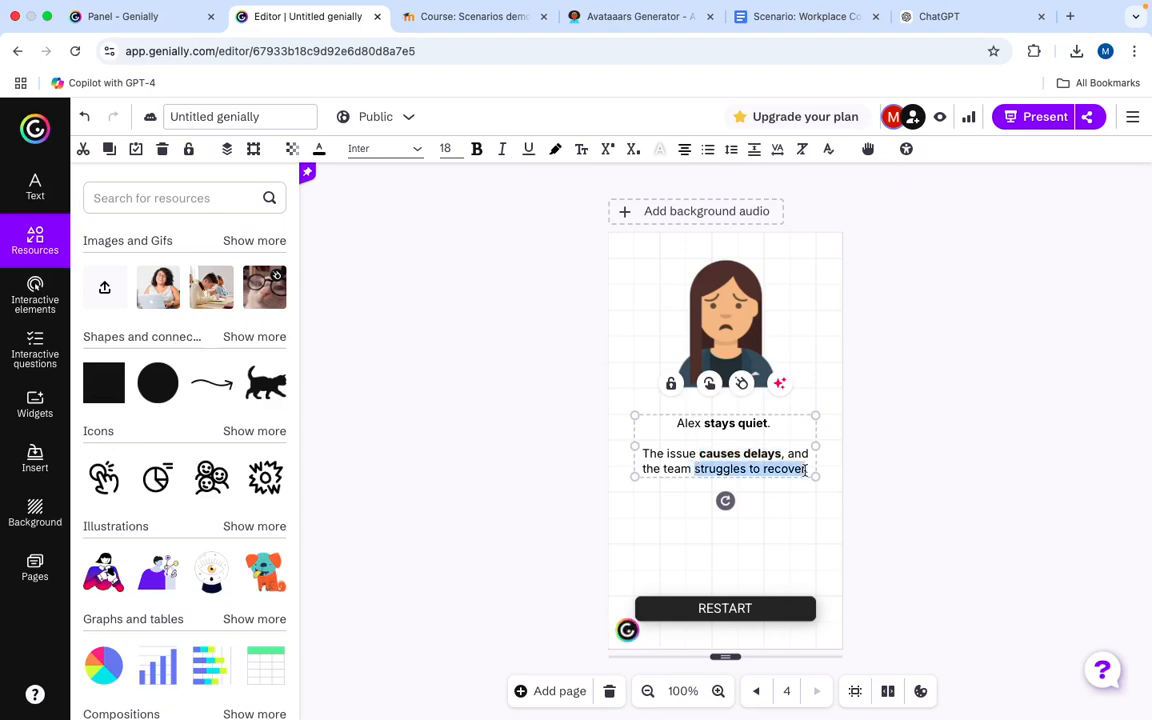
key(super+b)
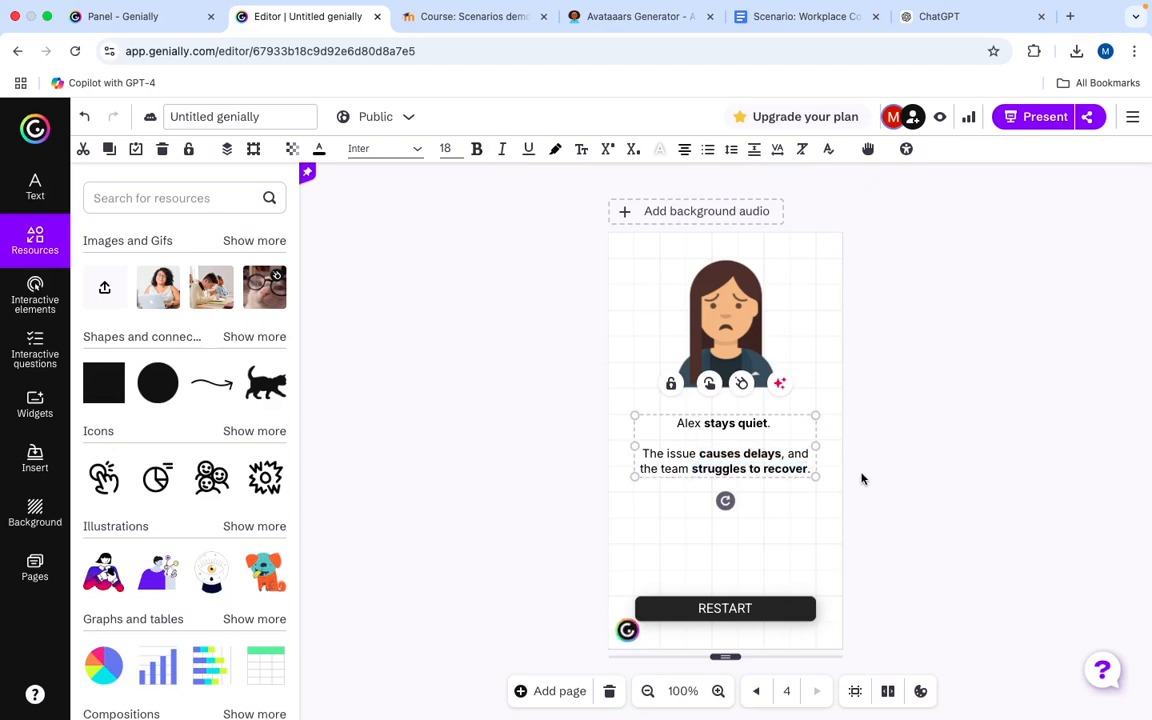
Change the RESTART button's label on the Consequence 2 page to "GO BACK [TRY AGAIN]"
double_click(714, 608)
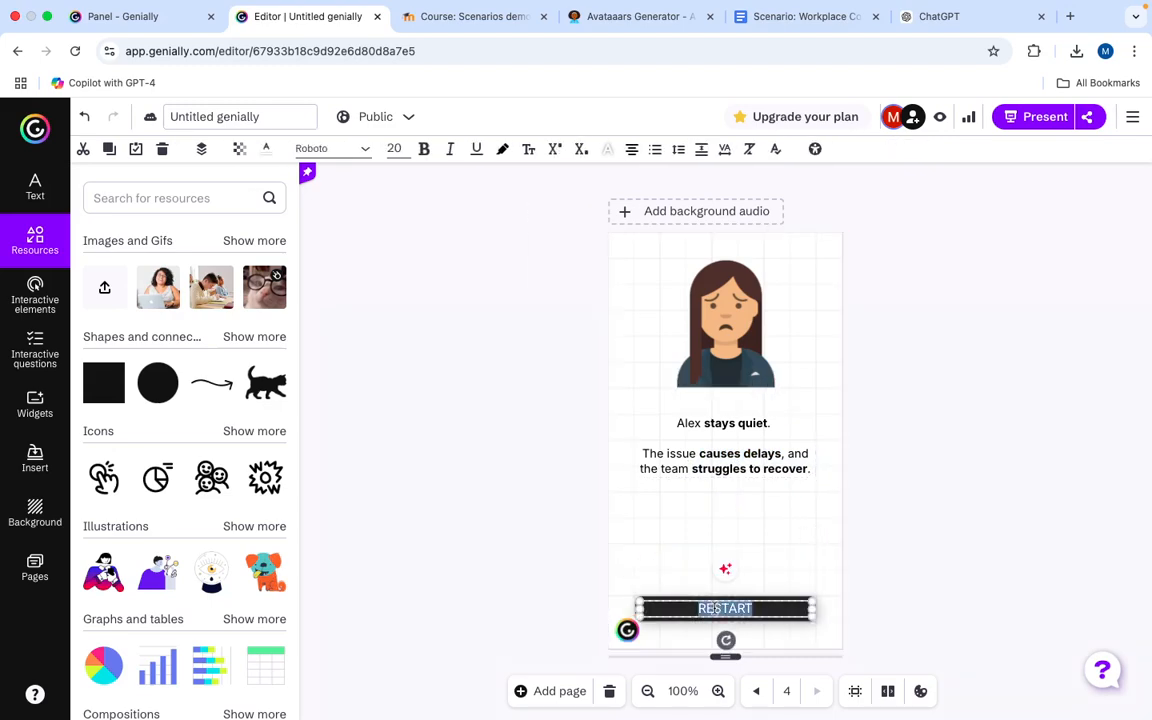
text(GO BACK)
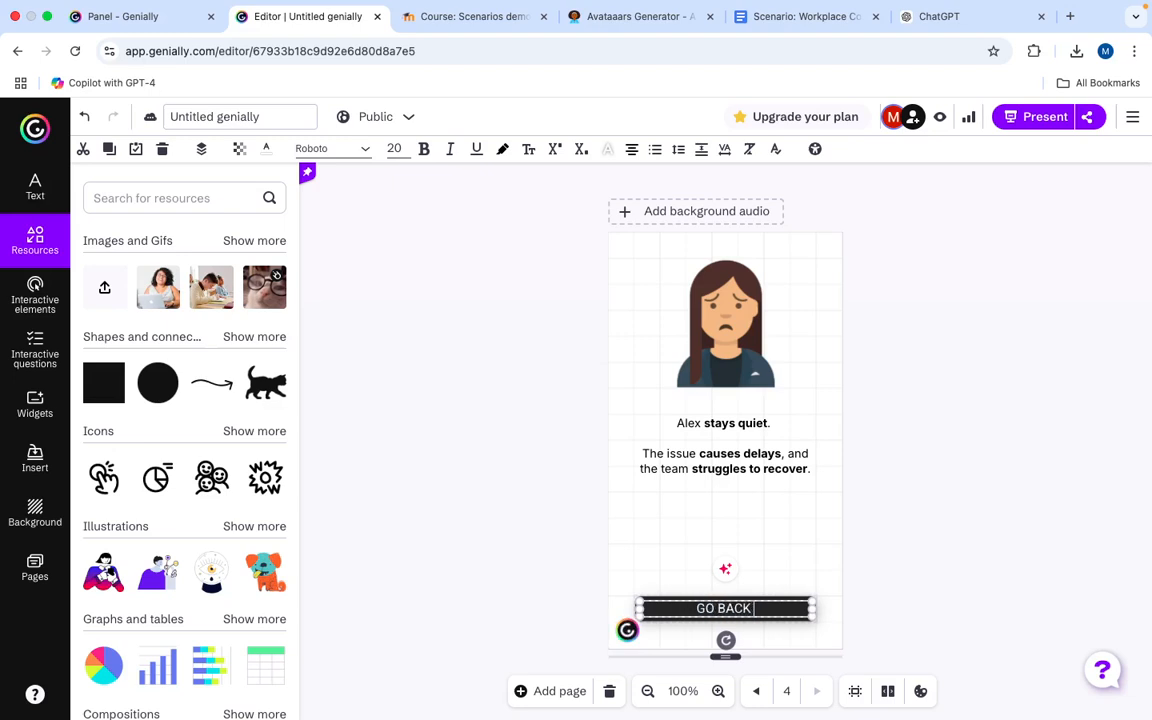
text( [TRY AGAIN])
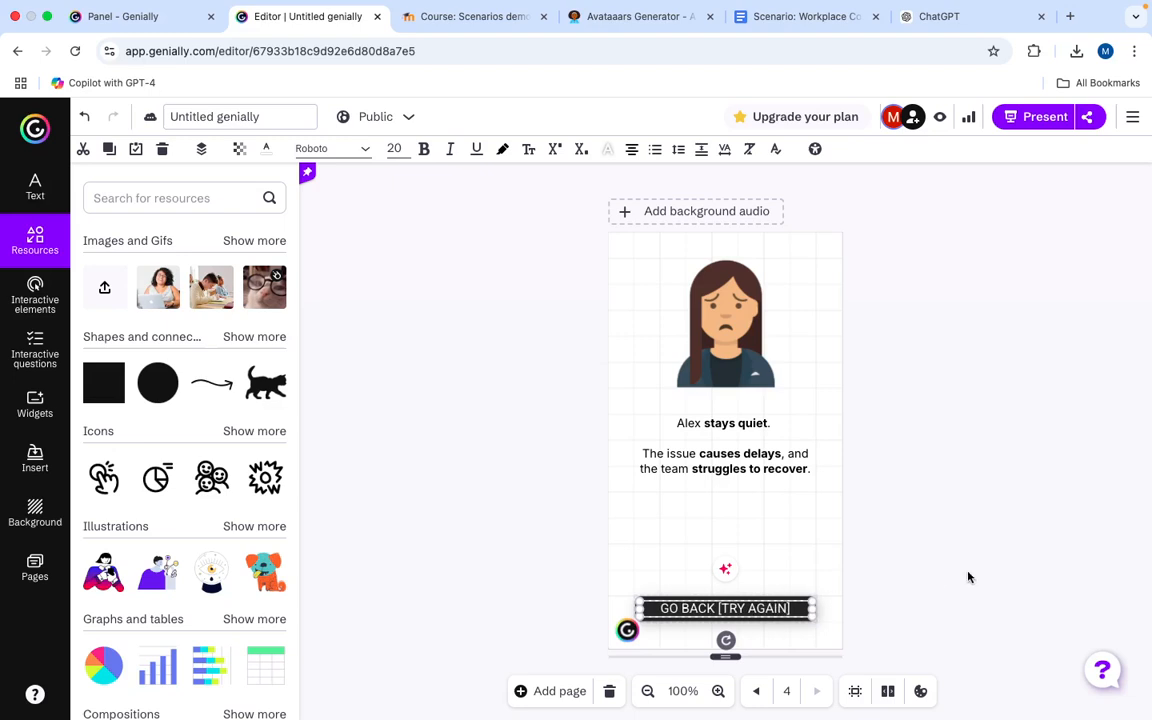
click(914, 562)
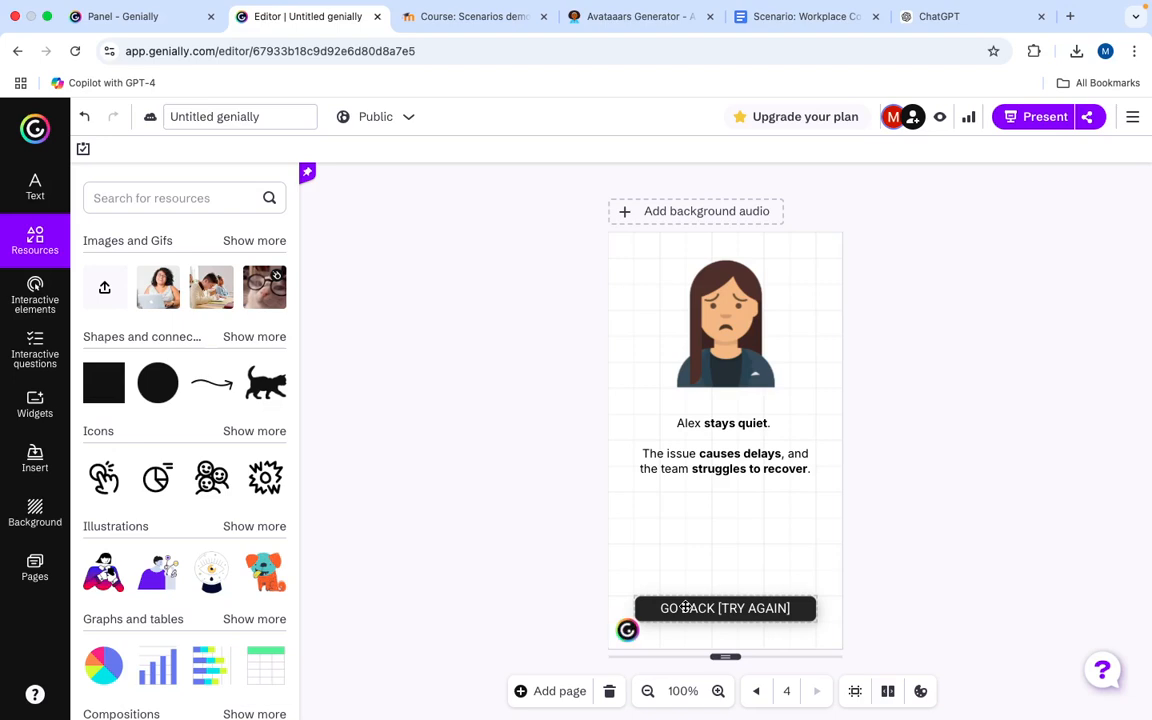
Change the GO BACK [TRY AGAIN] button's link so that it goes to page 2, Challenge, and save it
click(686, 607)
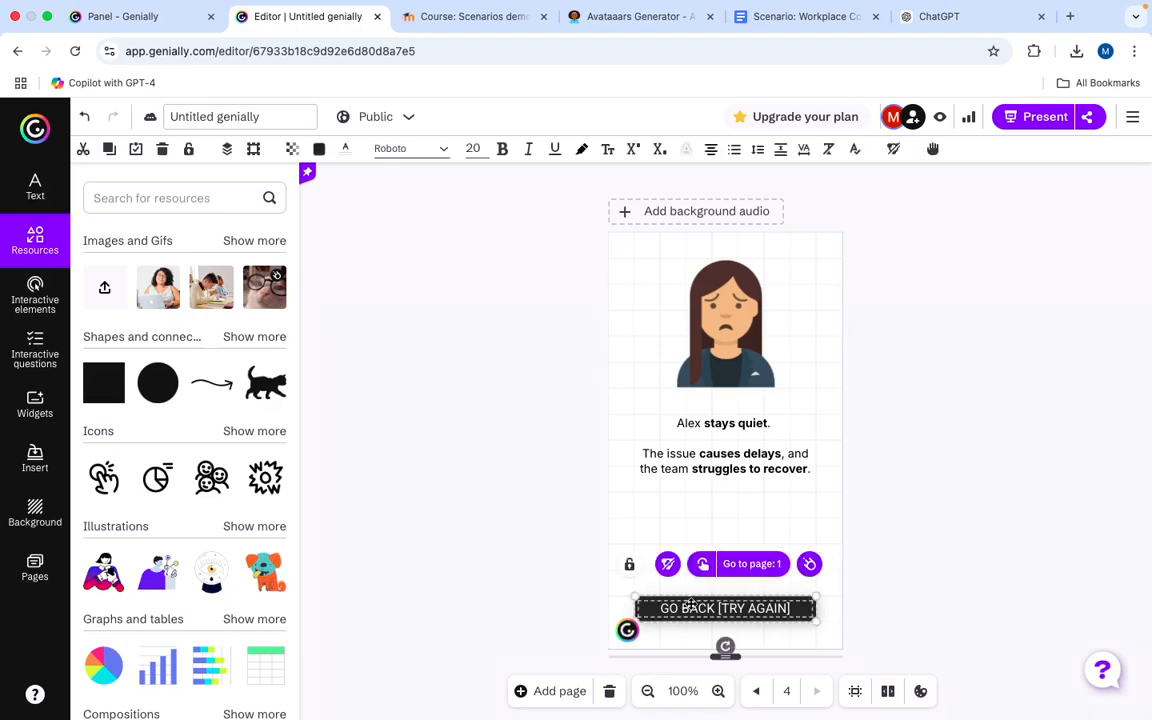
click(746, 565)
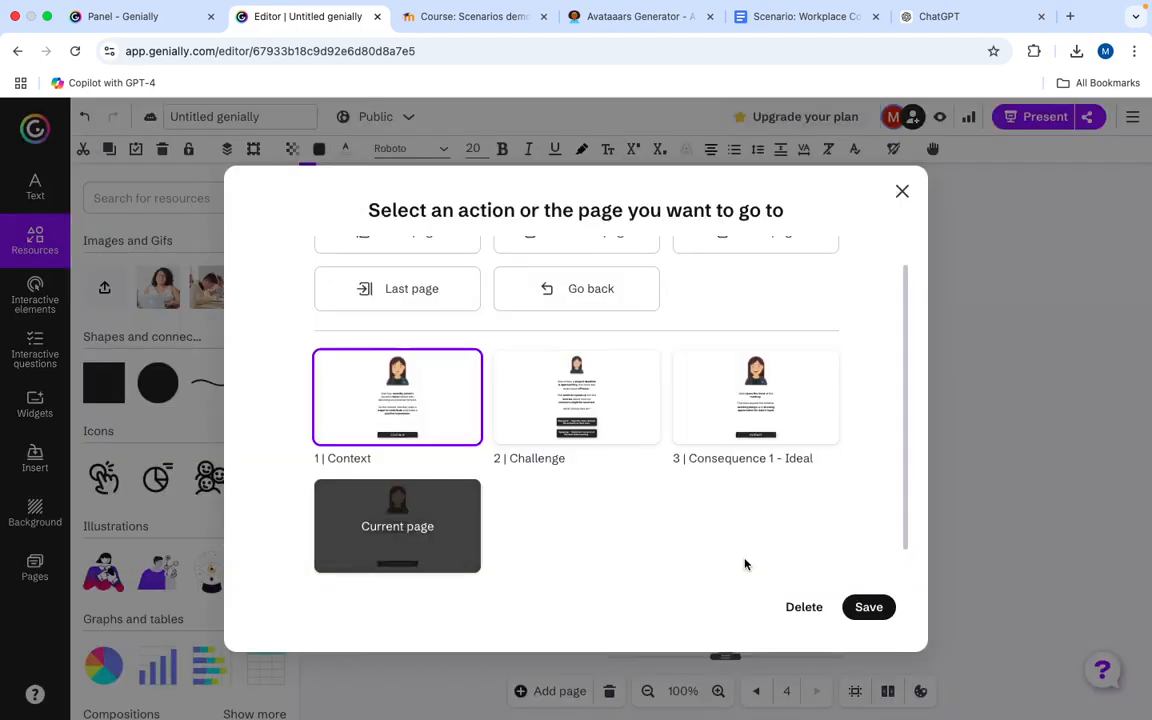
click(545, 405)
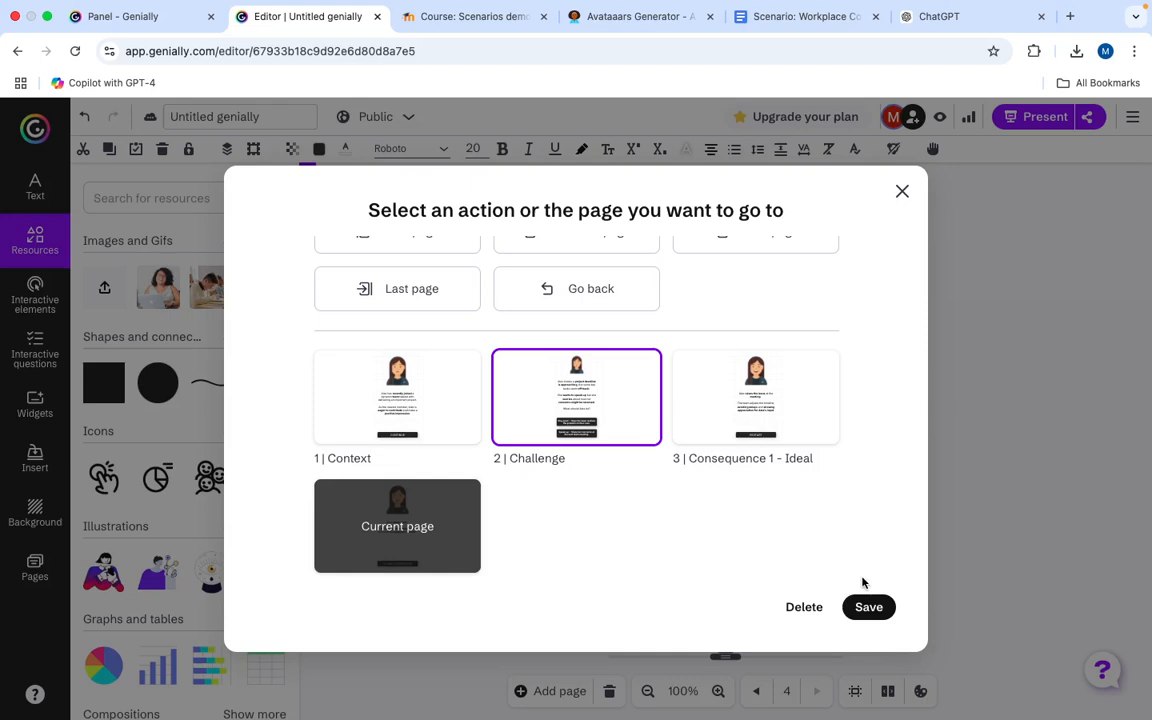
click(869, 607)
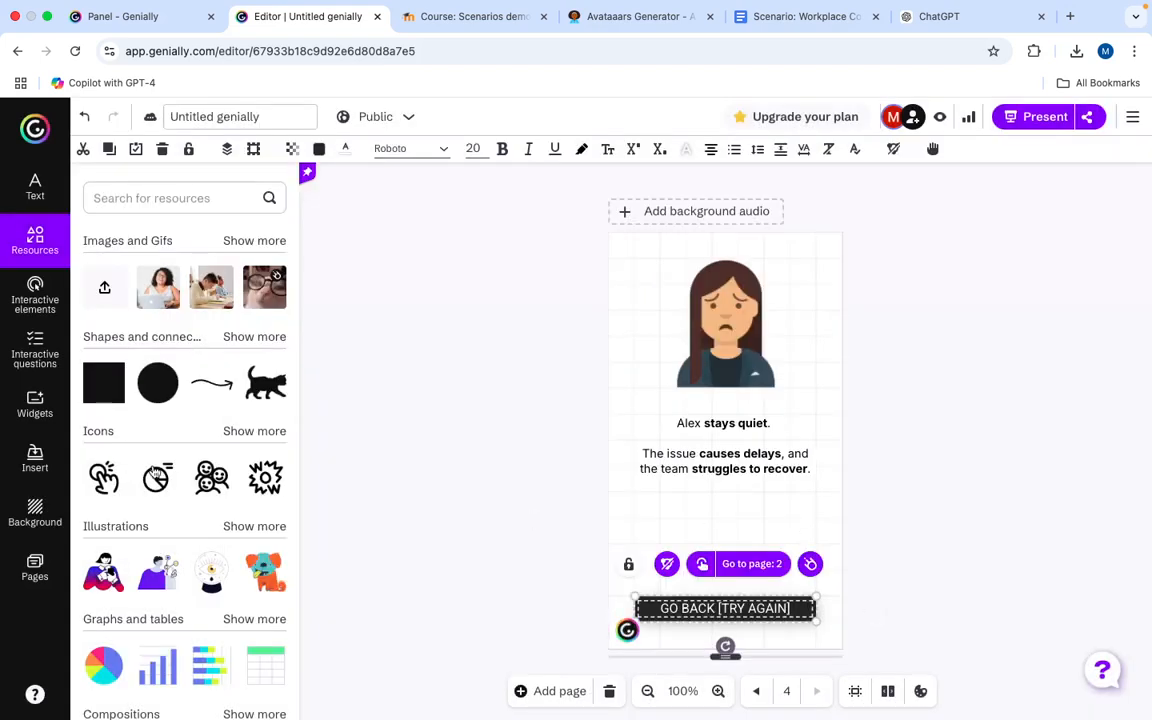
Preview the scenario from the Context page to the Challenge choices, close the preview and open the Challenge page for editing
click(35, 565)
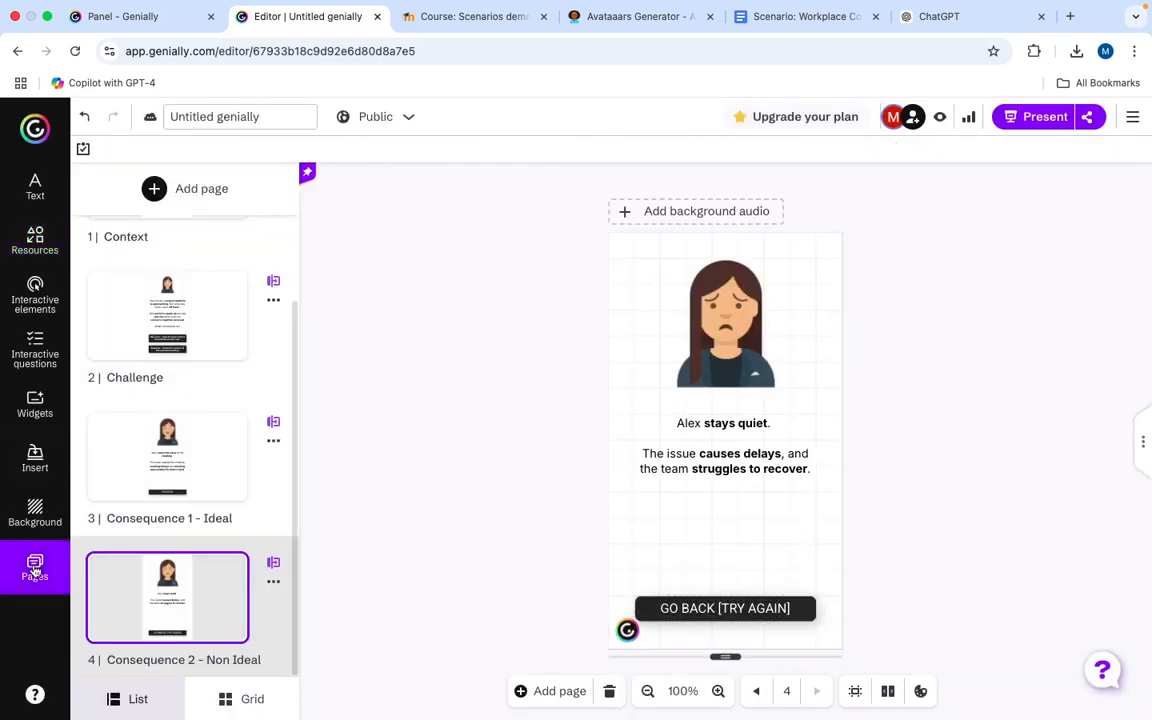
scroll(180, 475, up, 2)
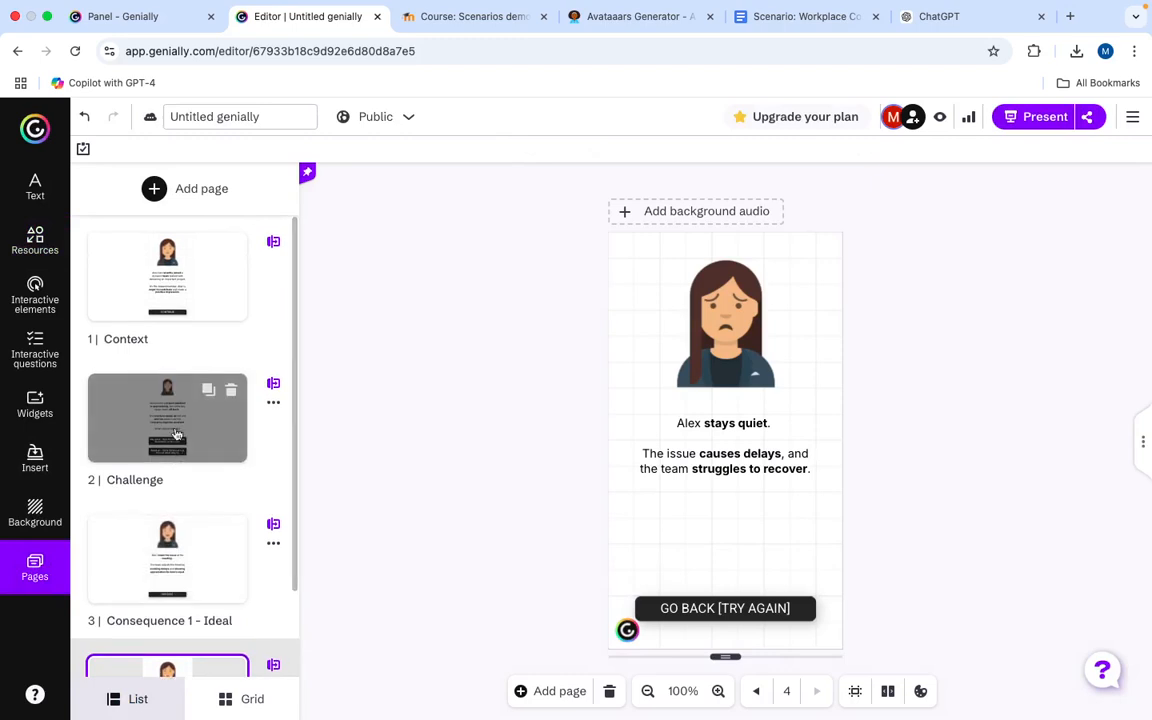
click(218, 273)
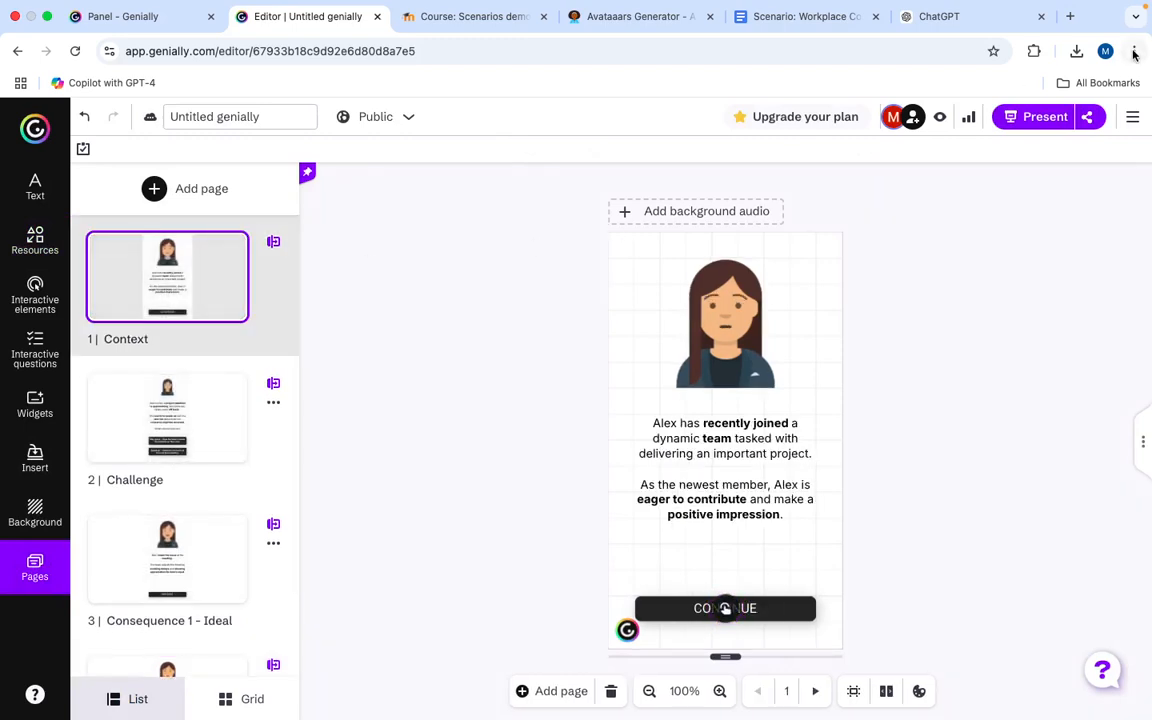
click(1044, 117)
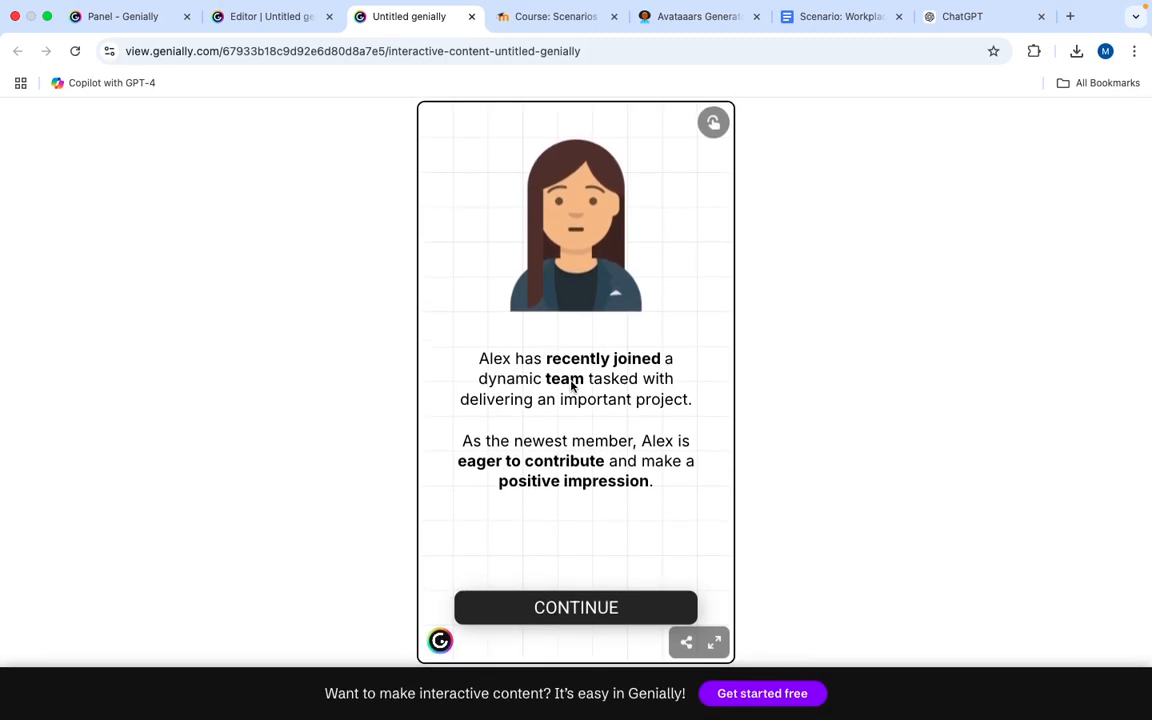
click(559, 612)
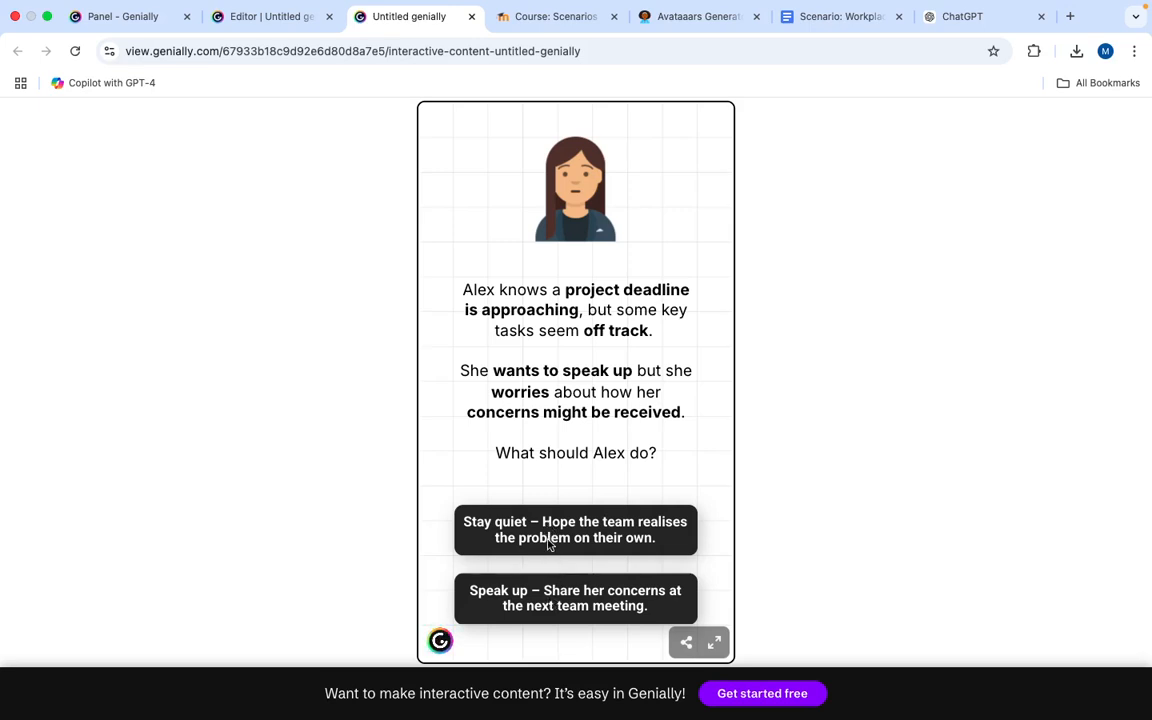
click(471, 17)
click(213, 440)
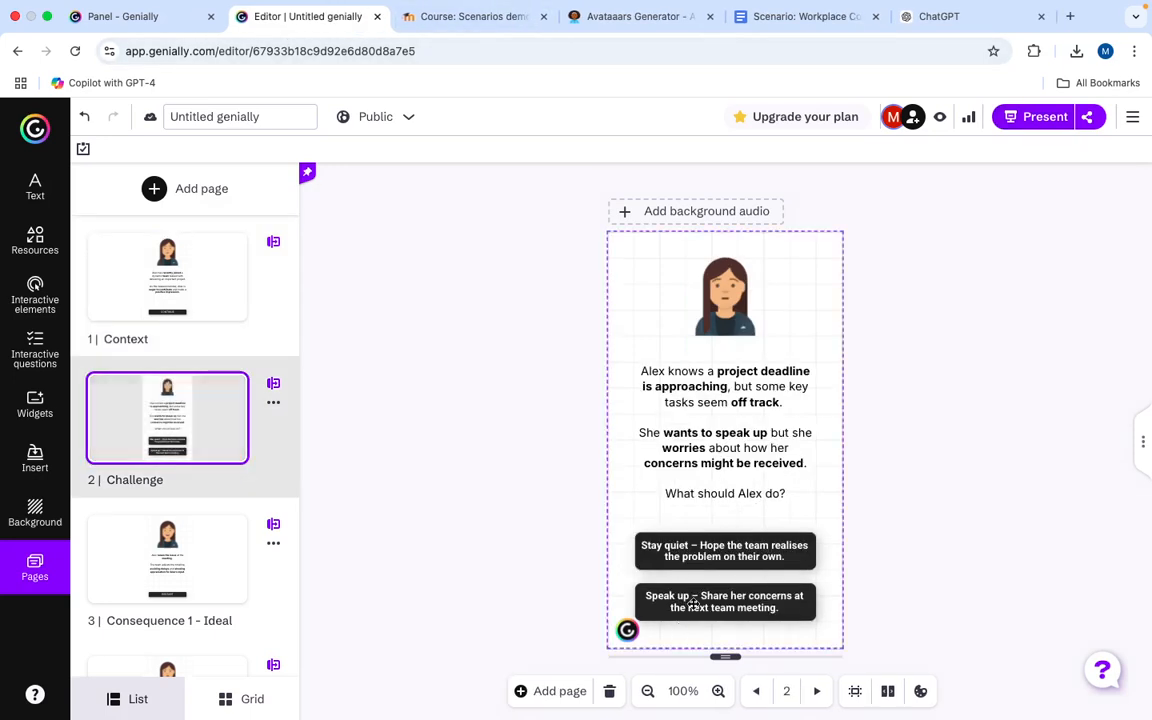
click(699, 544)
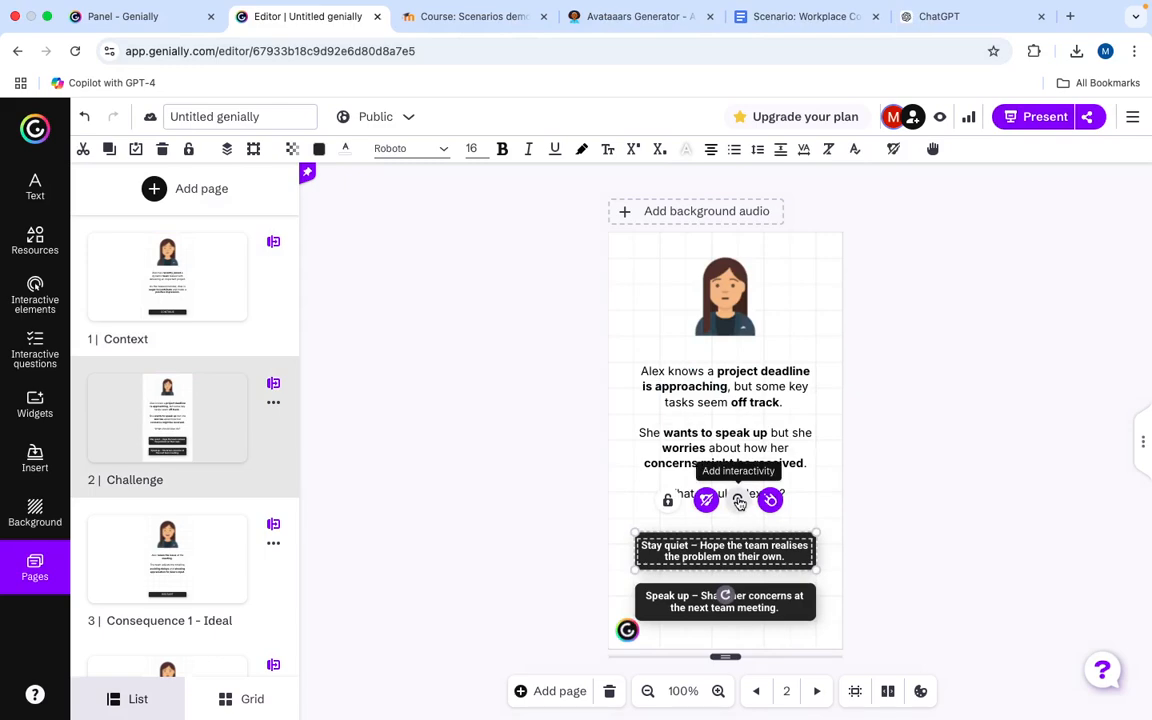
click(739, 501)
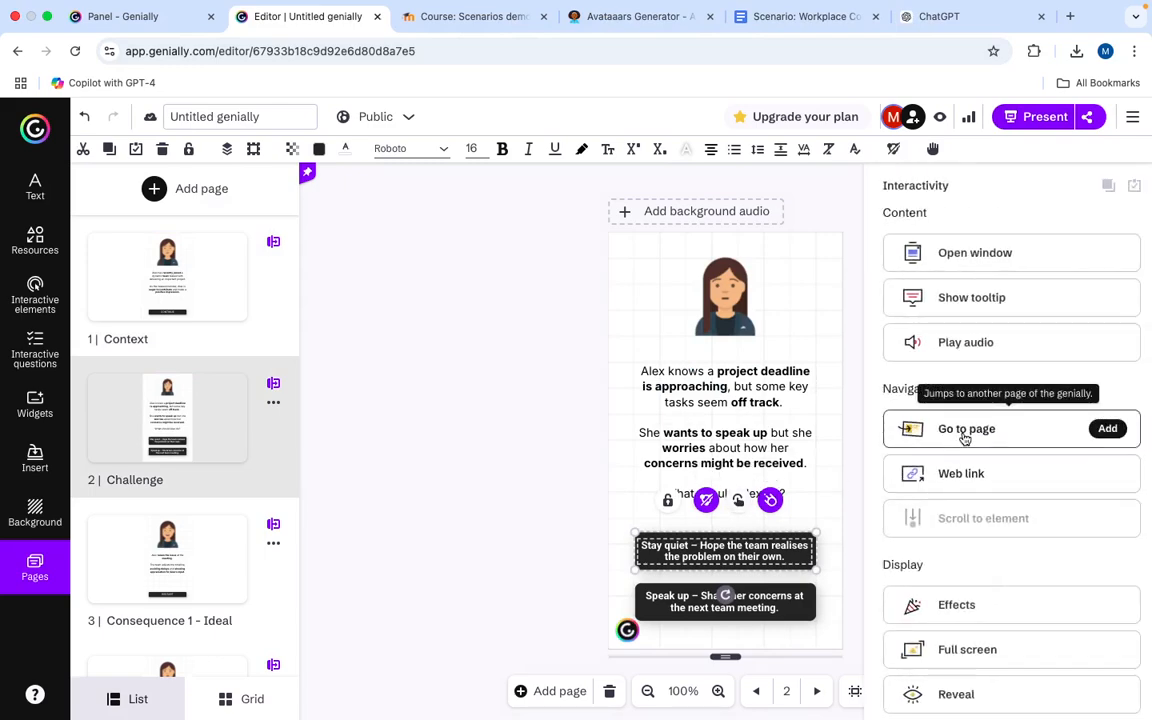
click(964, 436)
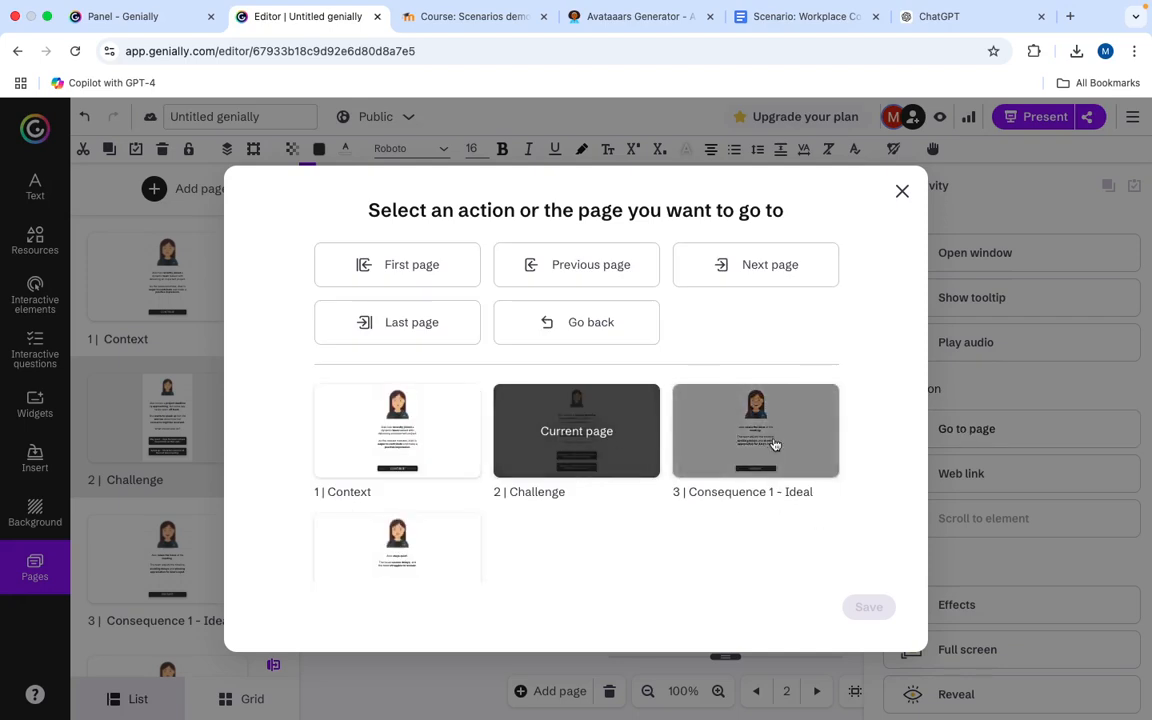
click(901, 193)
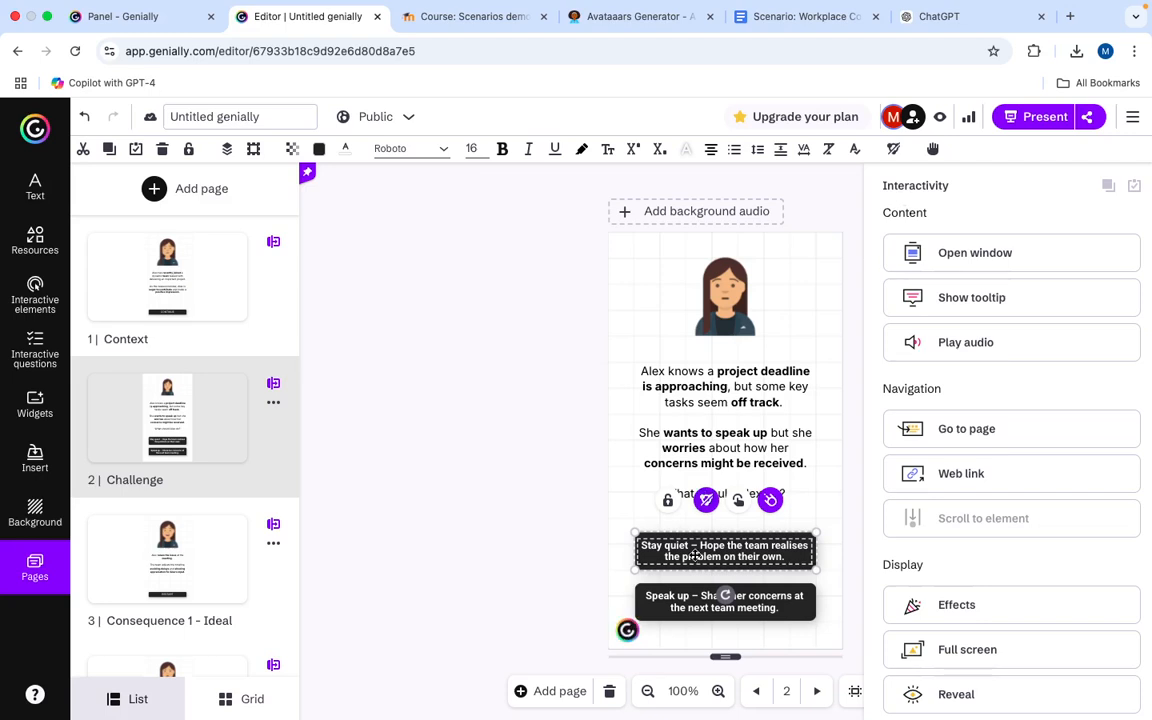
Link the Challenge page's "Stay quiet" choice to page 4, Consequence 2 - Non Ideal, and save the link
click(953, 430)
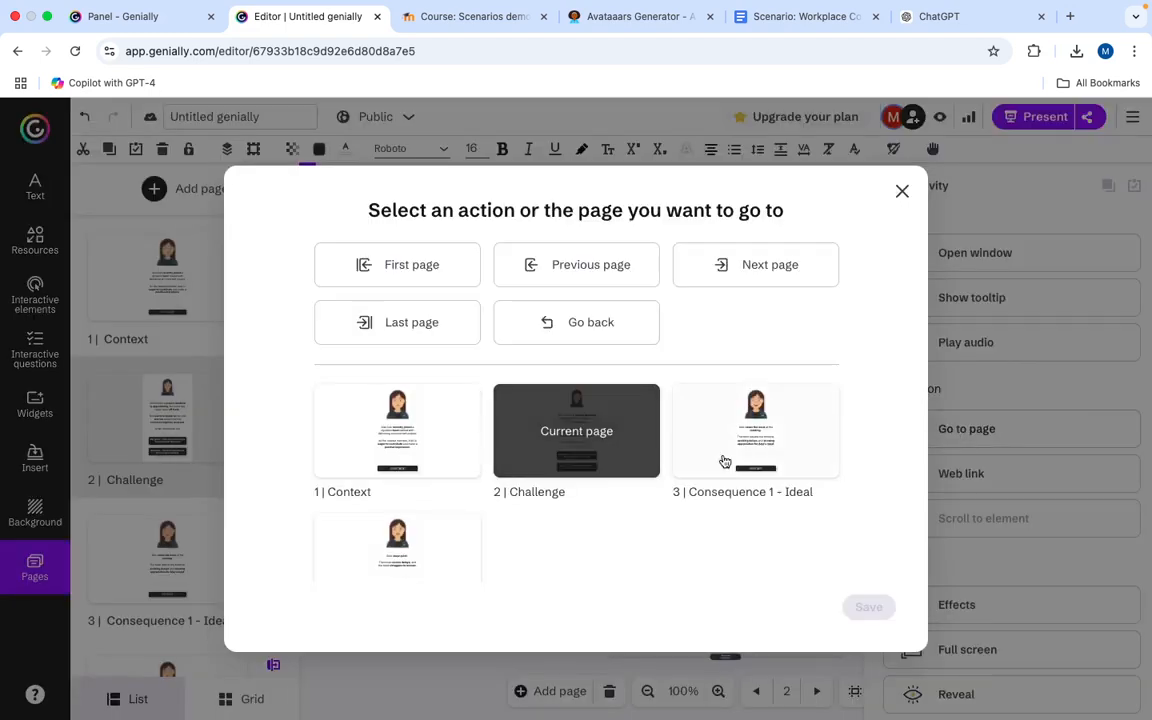
click(440, 545)
scroll(440, 545, down, 1)
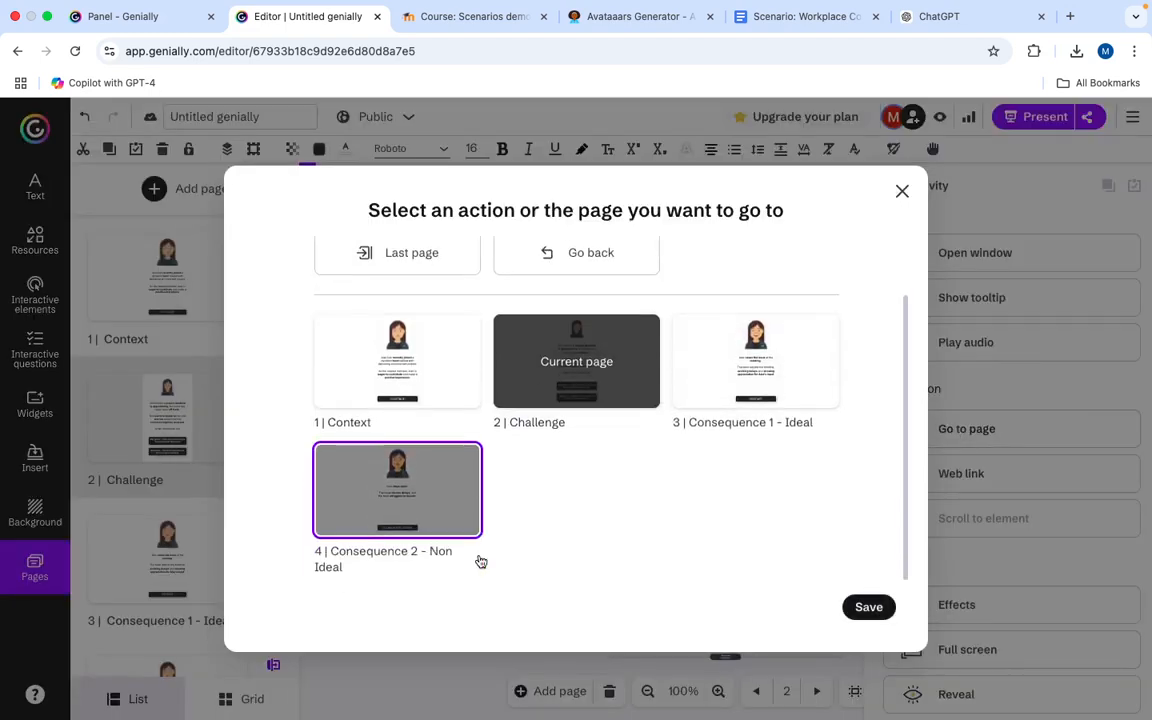
click(868, 607)
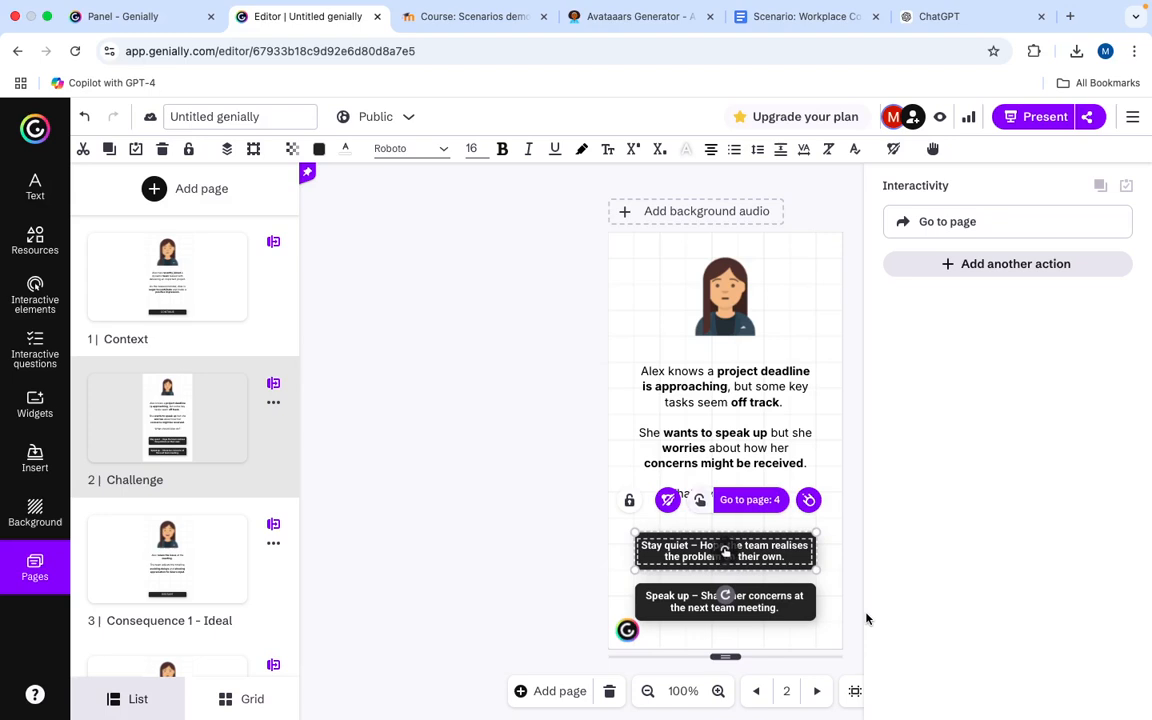
Link the Challenge page's "Speak up" choice to page 3, Consequence 1 - Ideal, and save the link
click(807, 606)
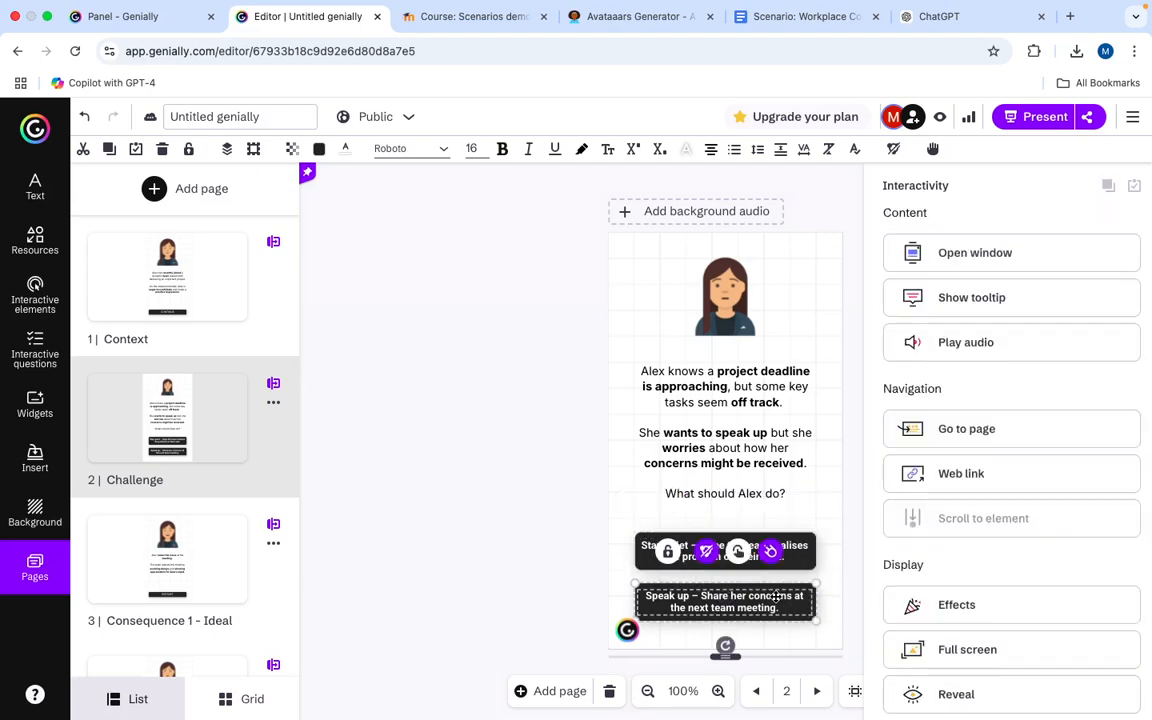
click(738, 551)
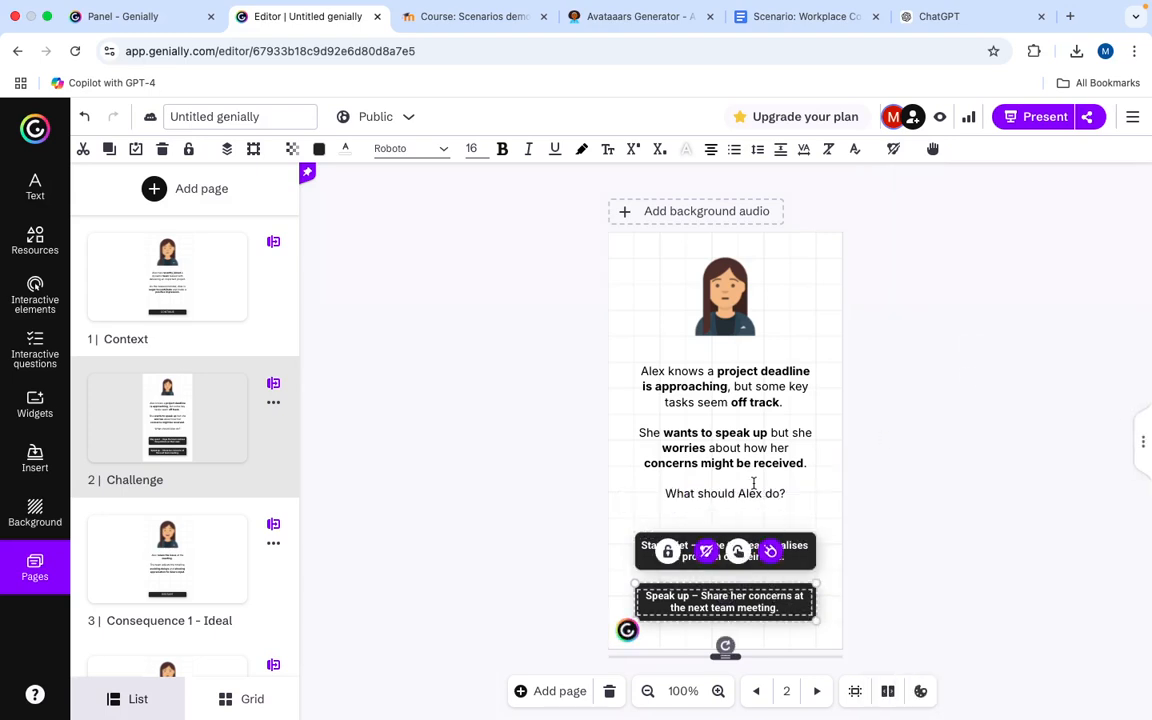
click(770, 550)
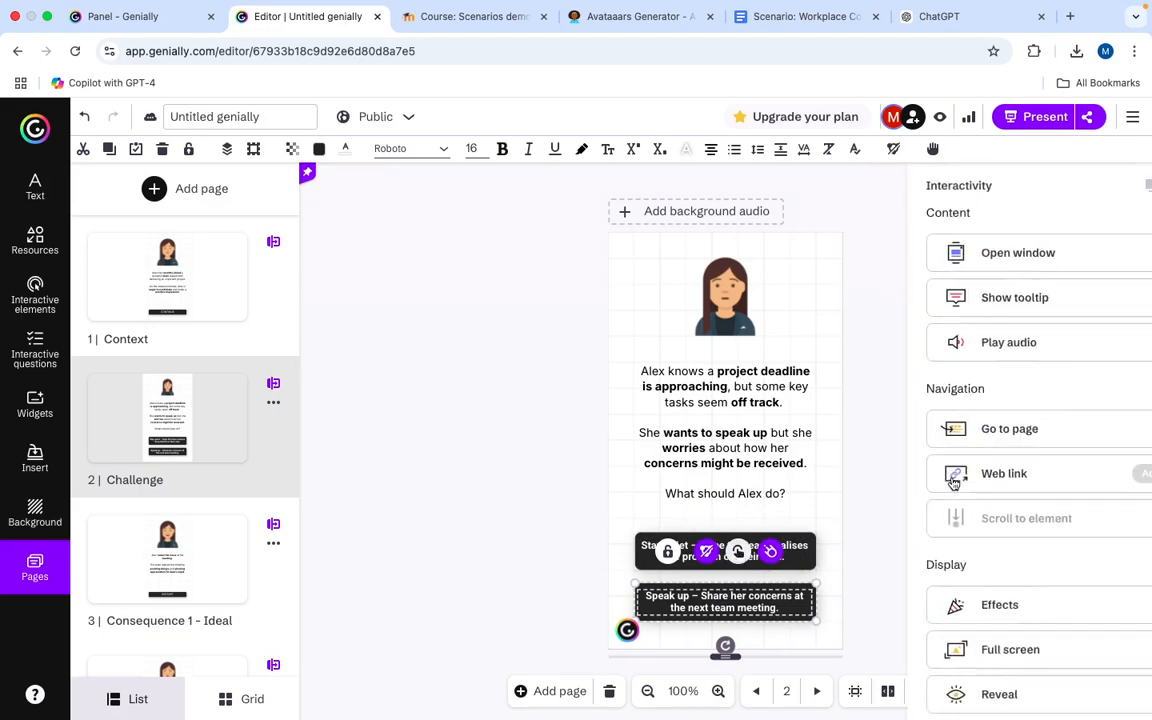
click(1105, 428)
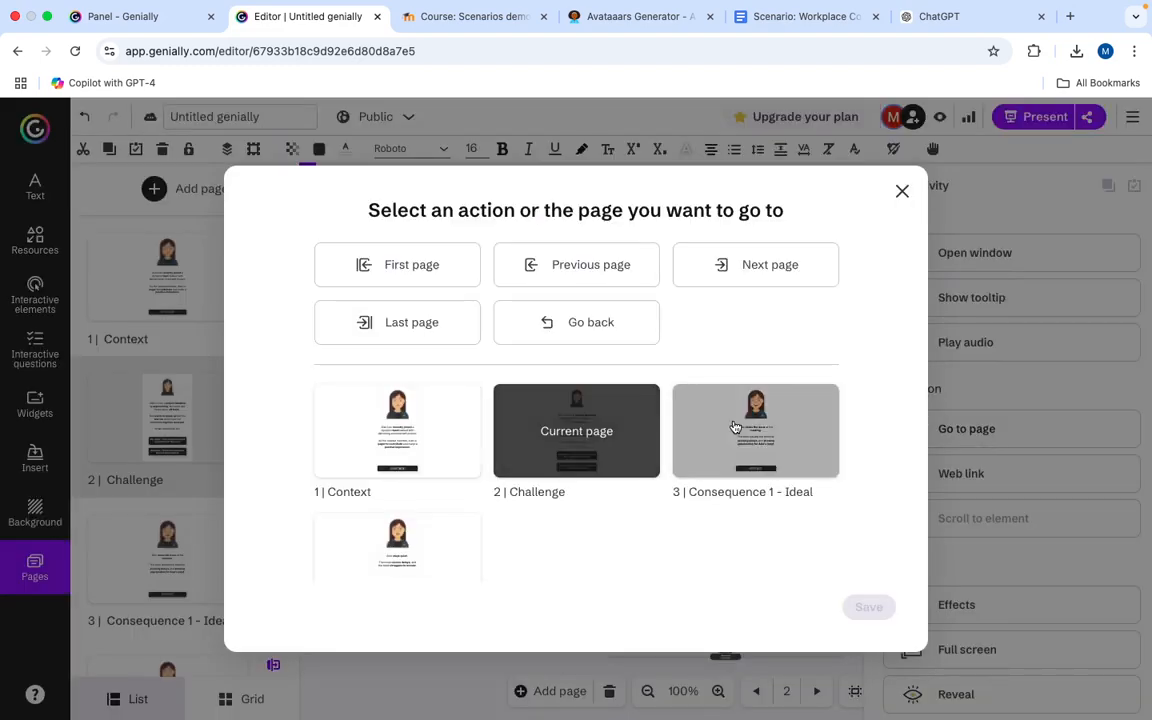
click(800, 470)
click(866, 607)
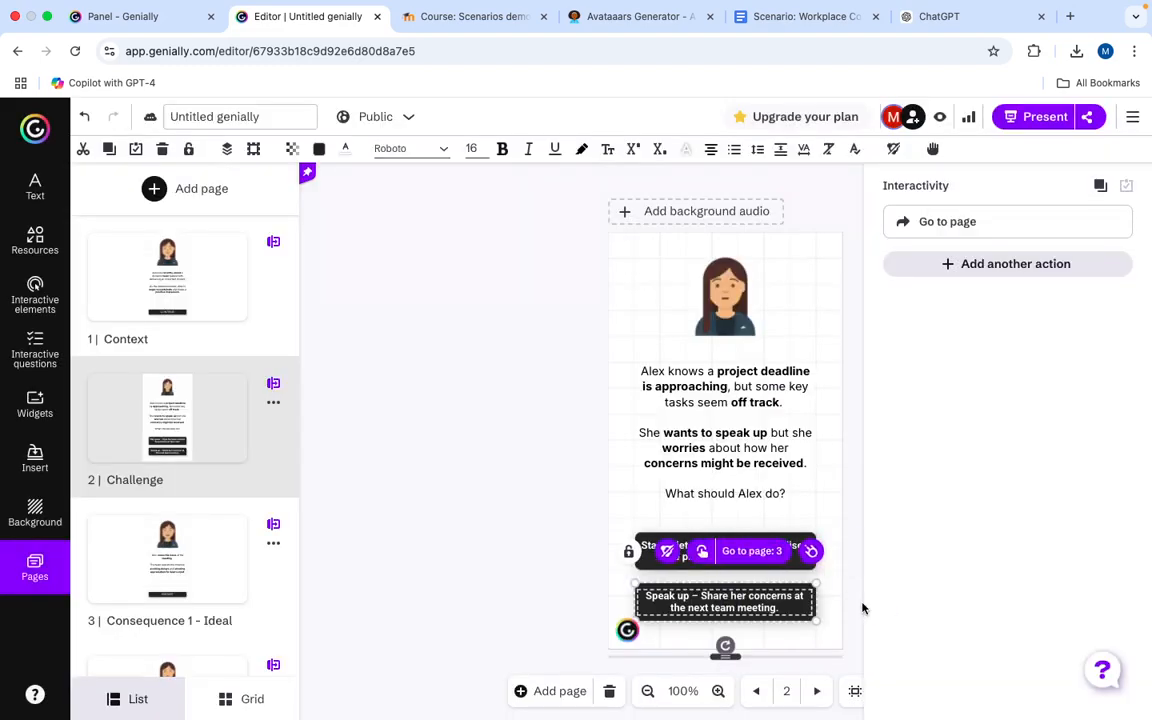
Review the Context page and check the button links on the Consequence 1 and Consequence 2 pages
click(229, 287)
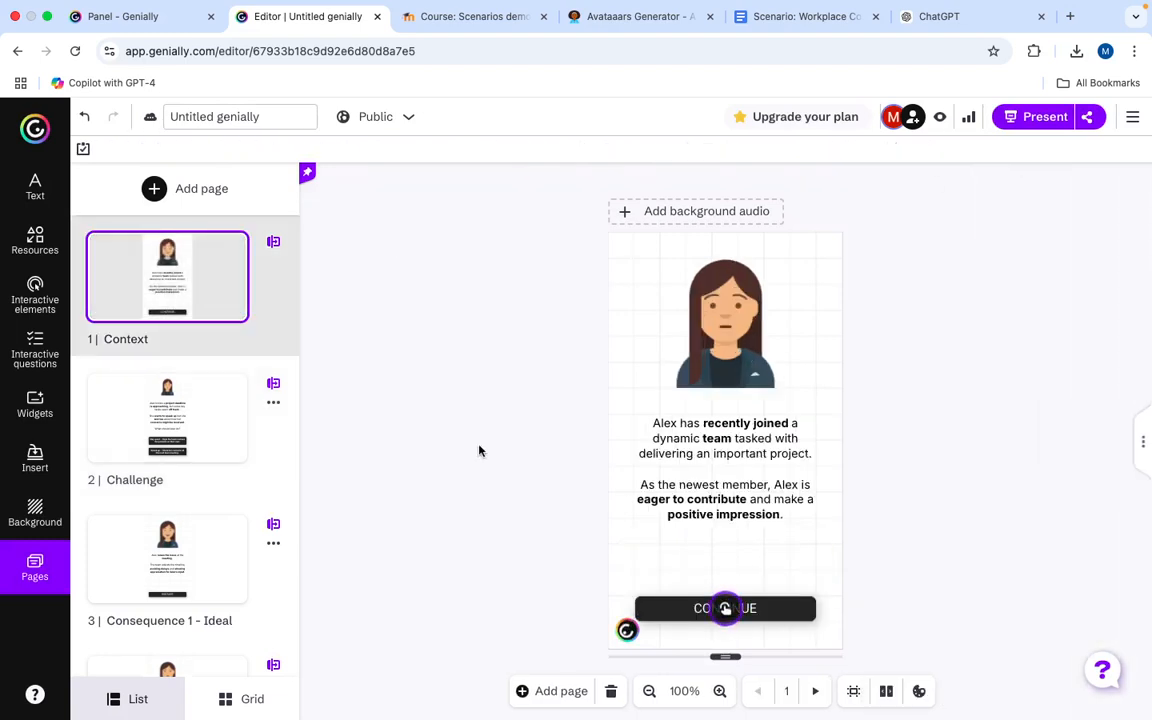
click(216, 576)
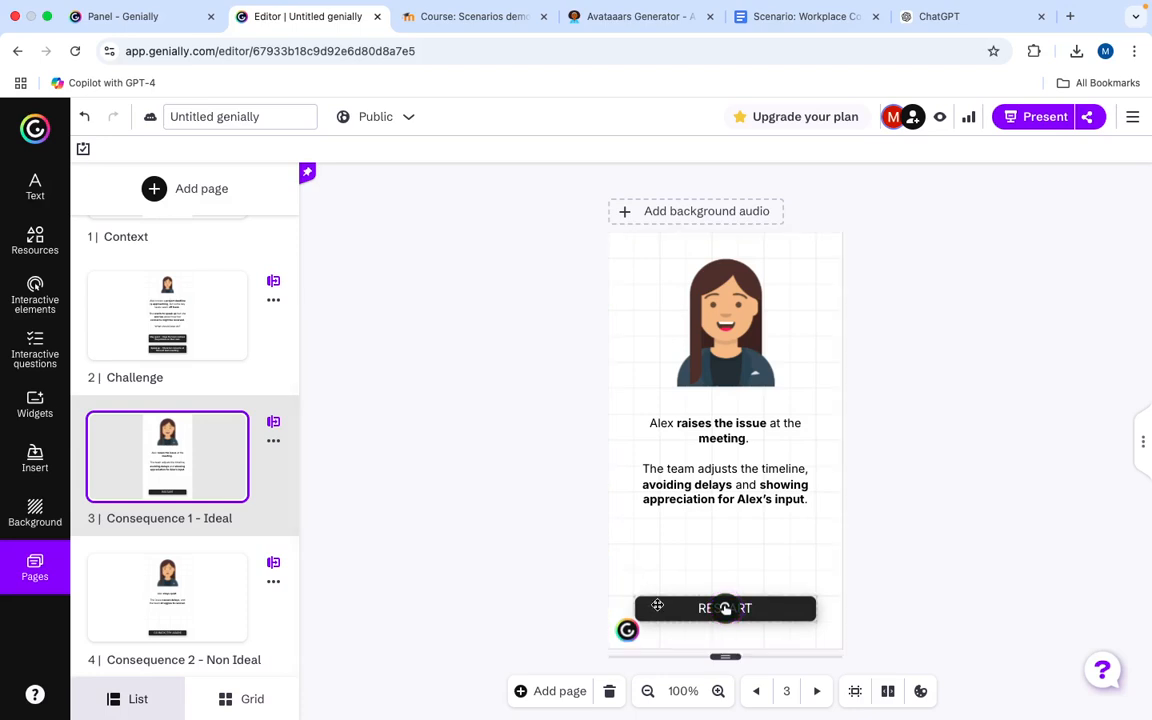
click(676, 604)
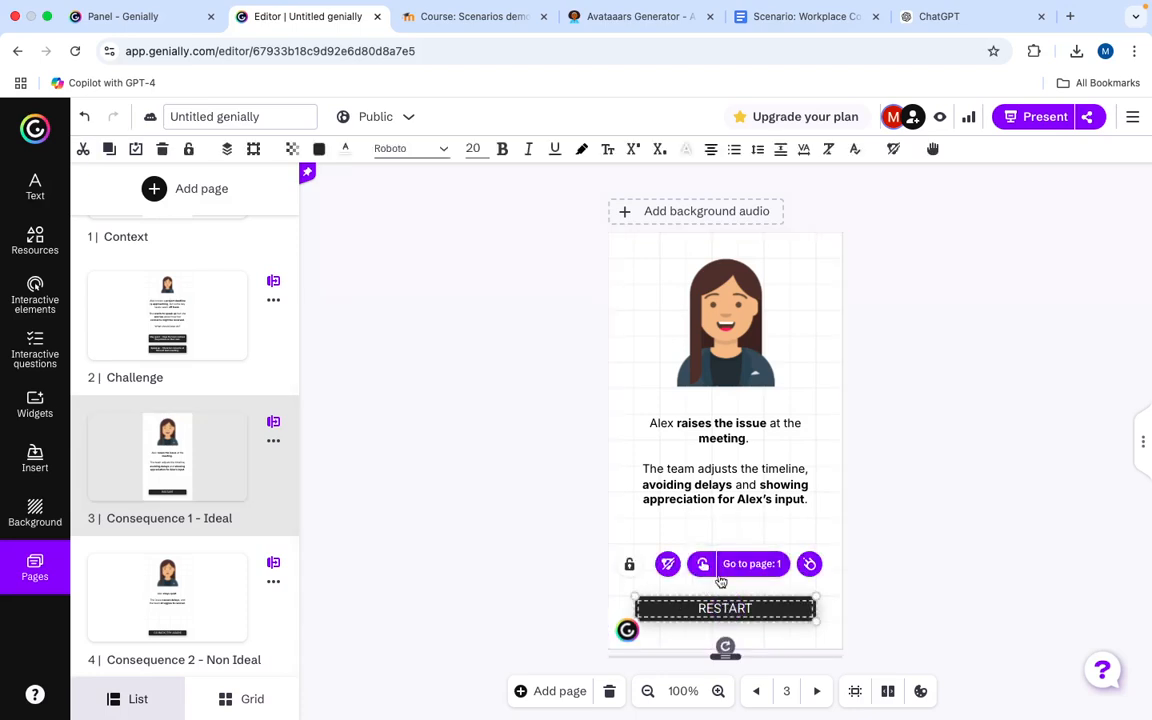
click(170, 598)
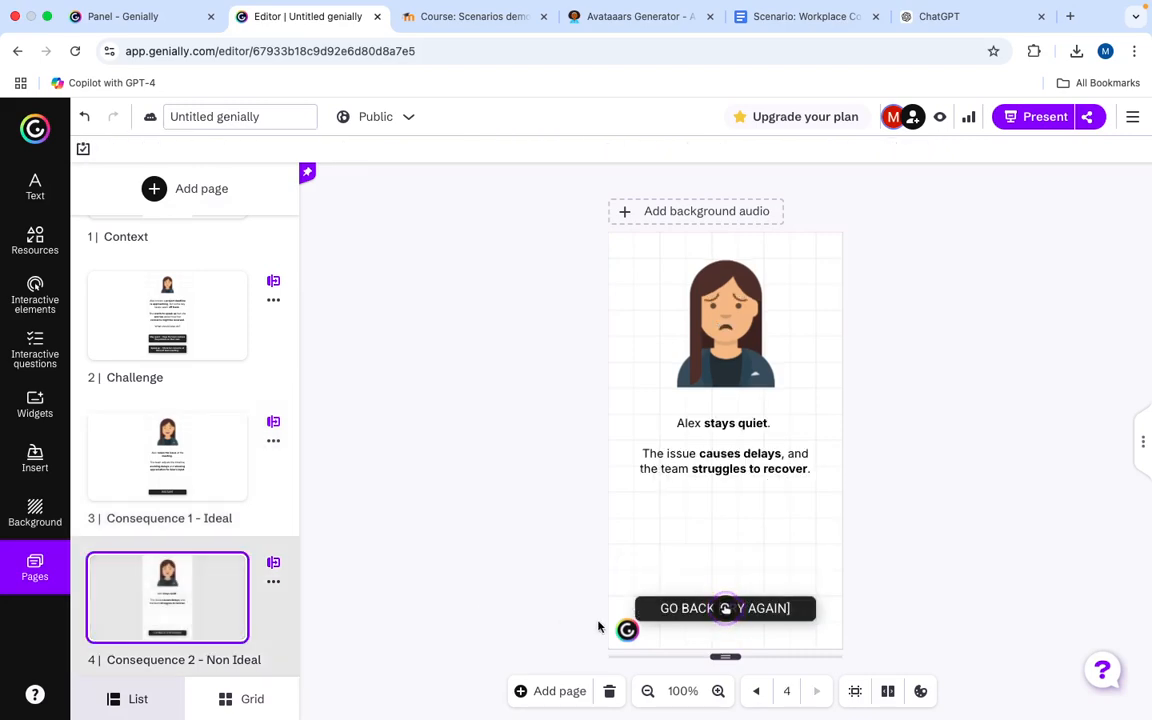
click(725, 608)
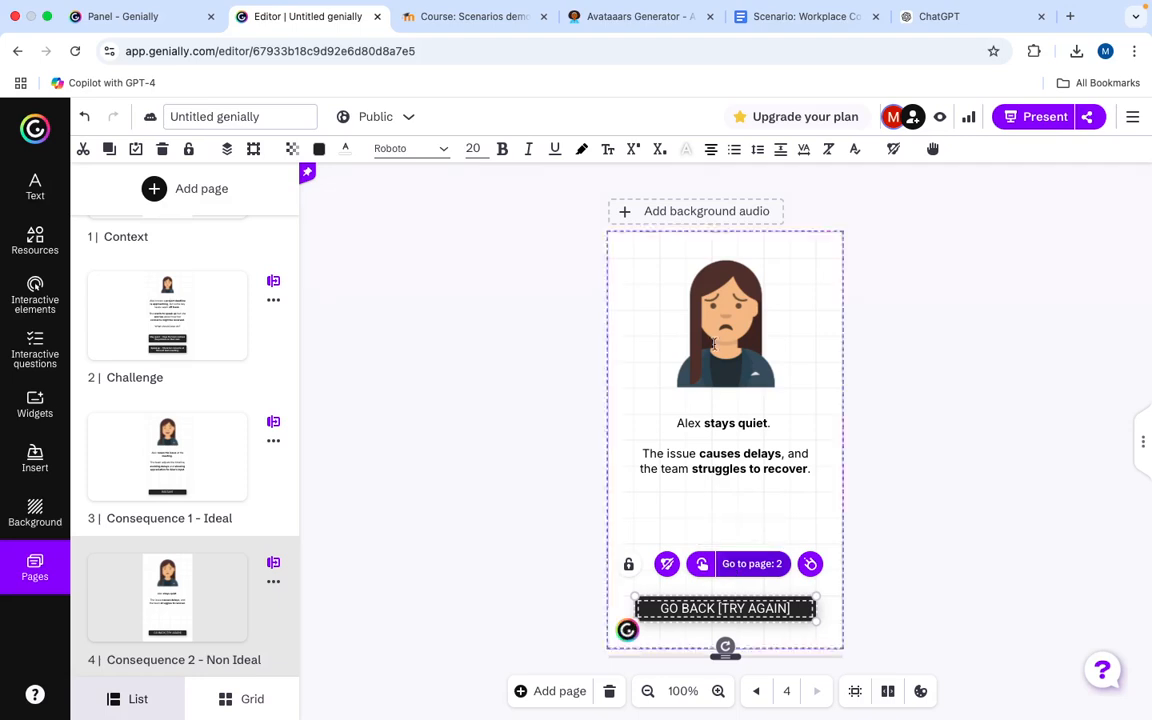
Present the scenario and test both branches: stay quiet and go back to try again, then speak up and restart
click(1033, 118)
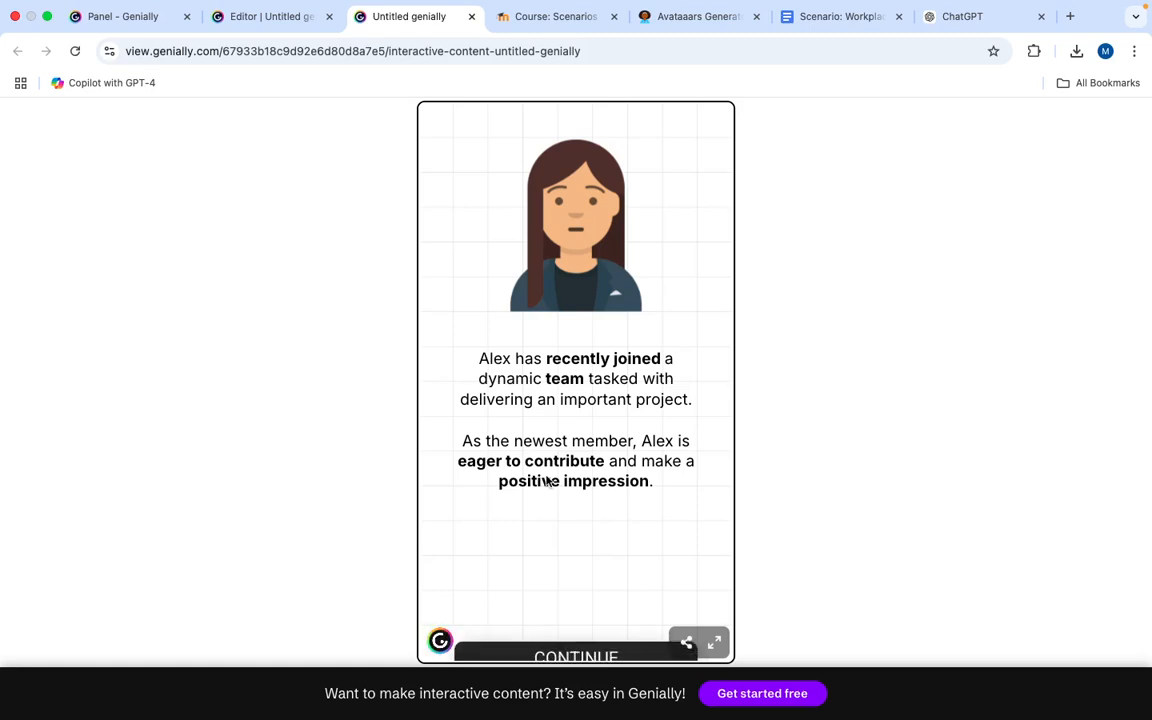
click(578, 606)
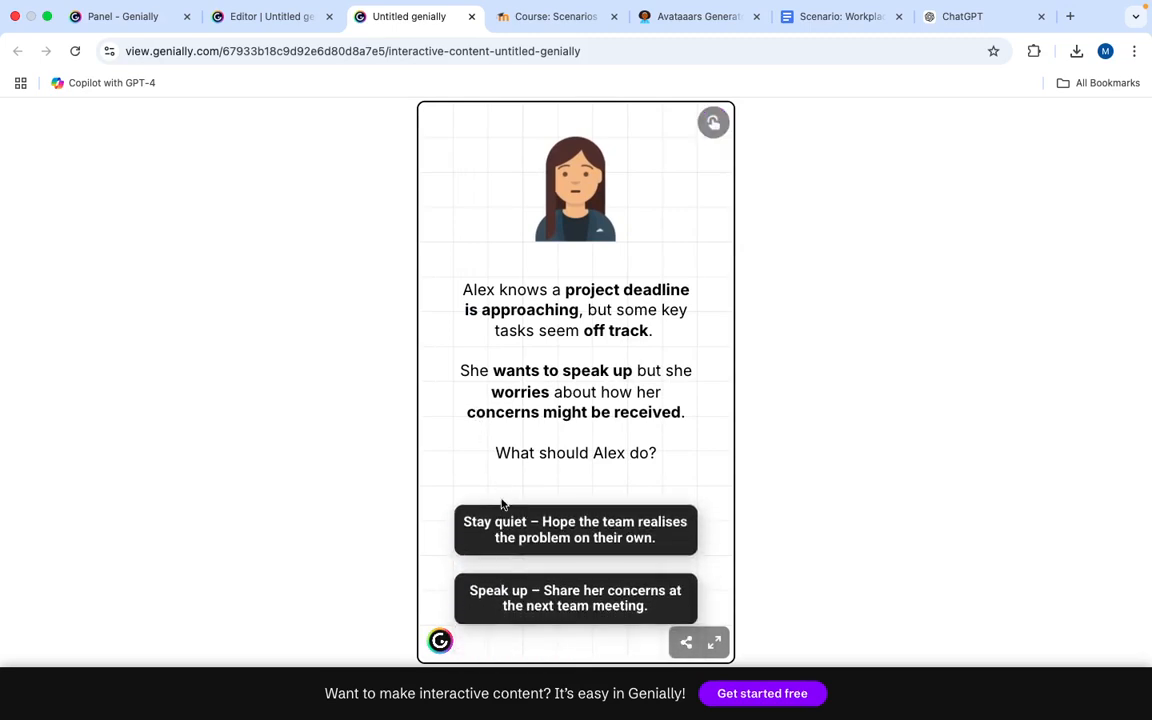
click(551, 533)
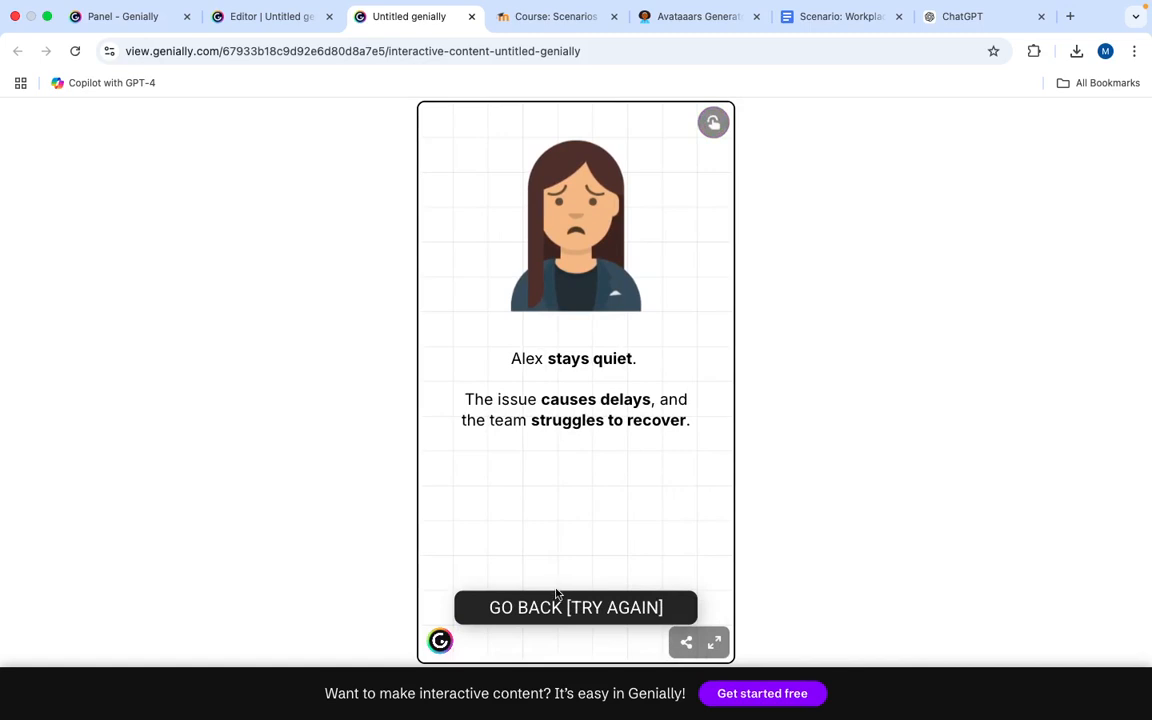
click(555, 608)
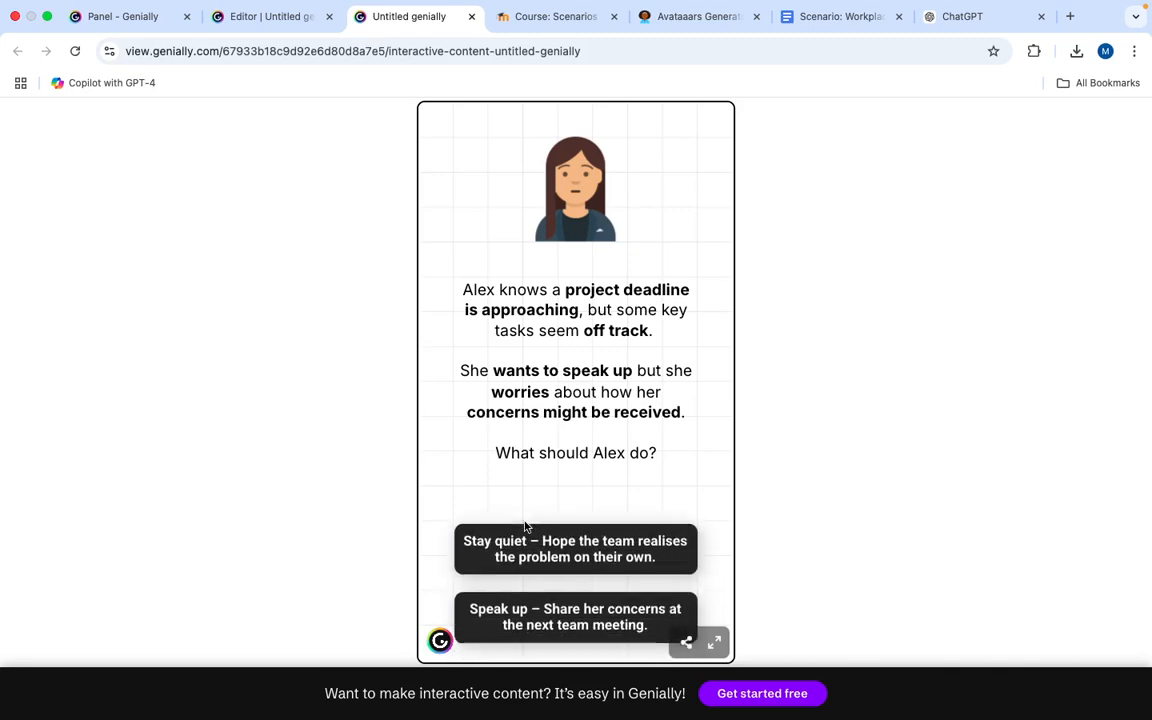
click(547, 607)
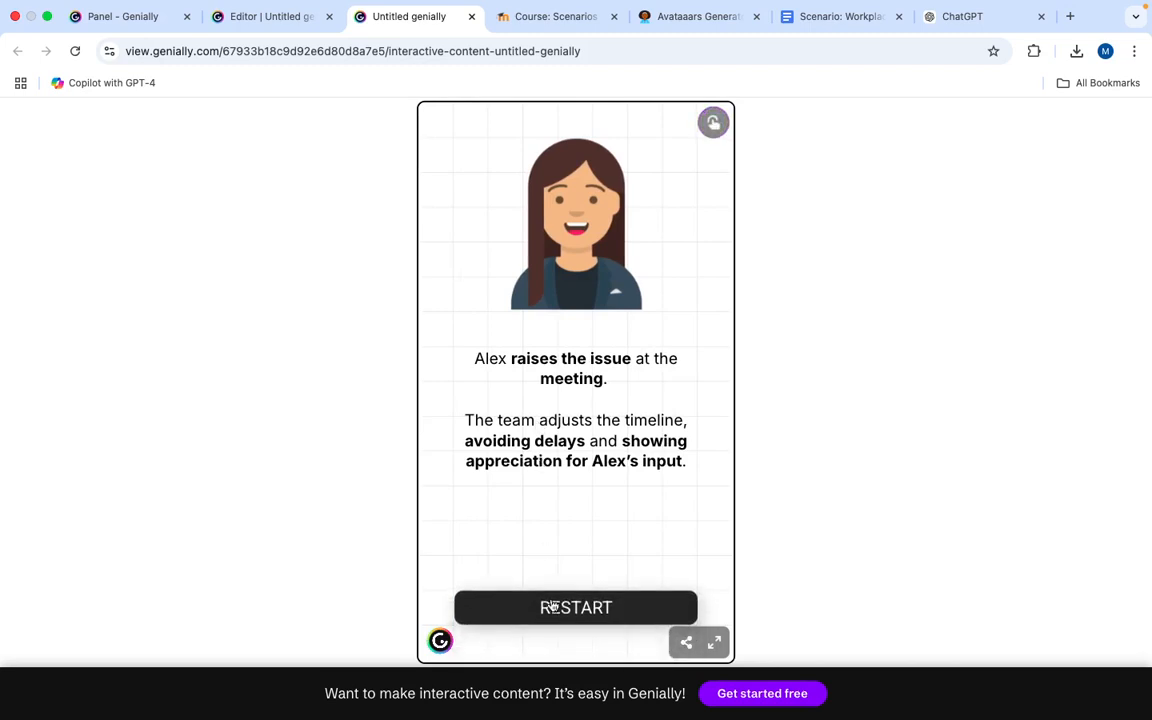
click(552, 610)
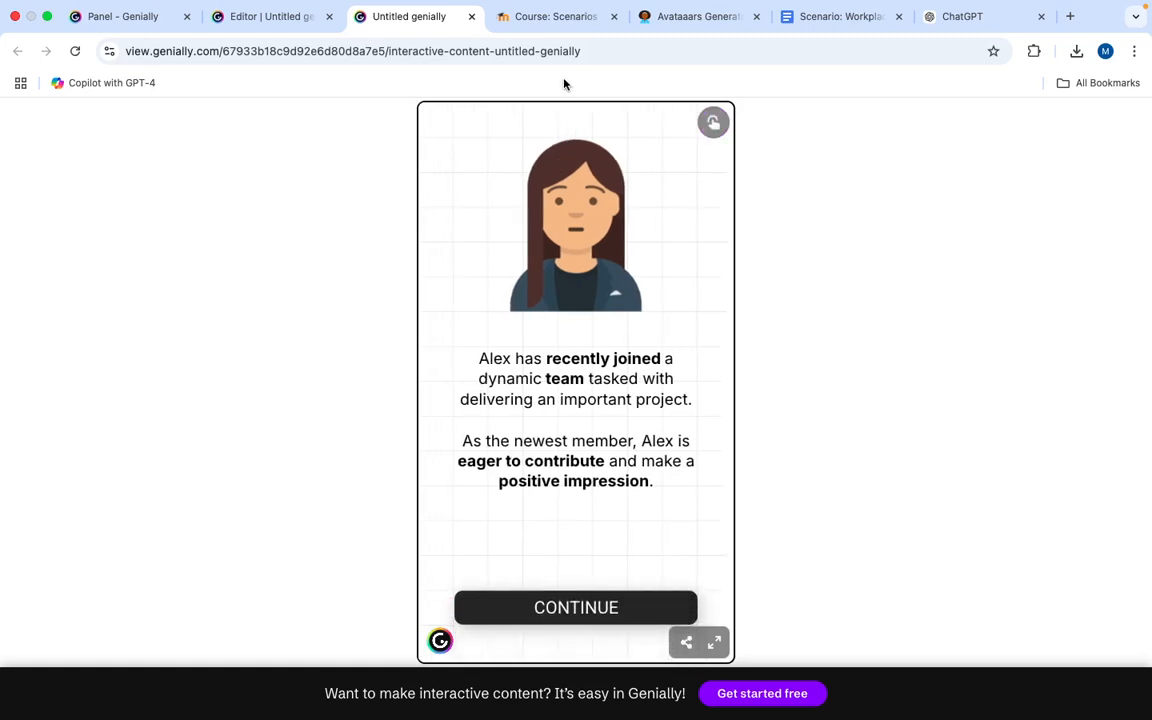
Switch to the Moodle course and compare its embedded Workplace Communication mini-scenario with the presented Genially
click(553, 17)
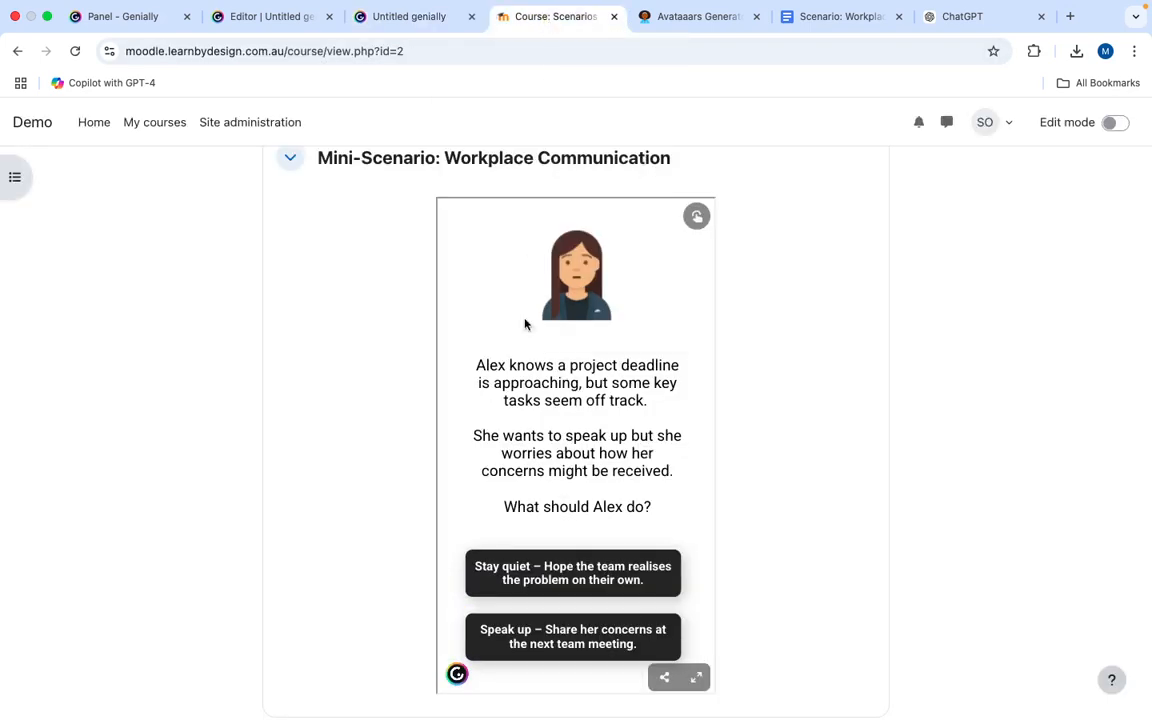
scroll(519, 378, down, 1)
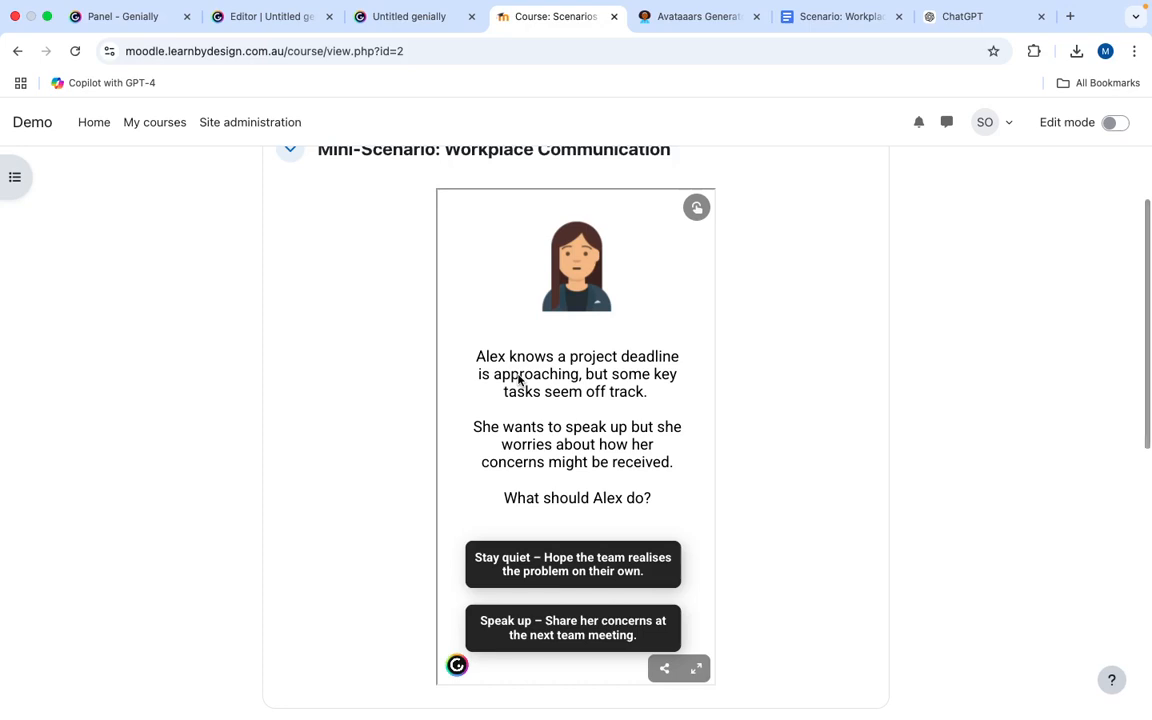
click(405, 22)
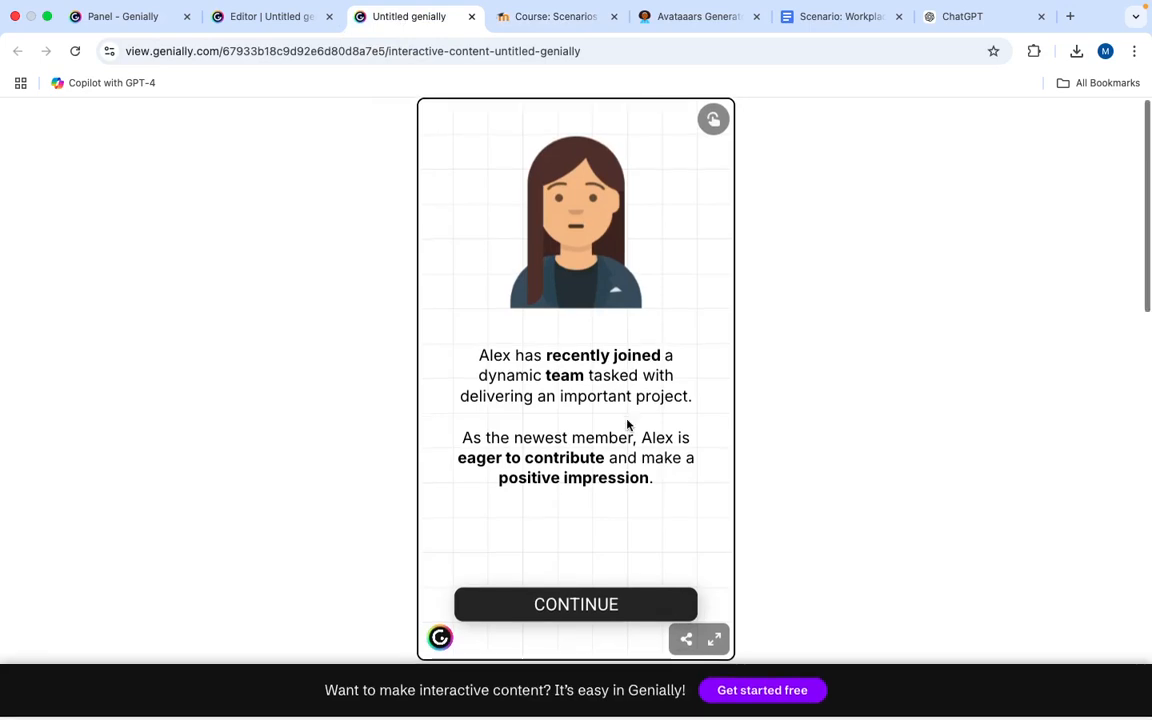
click(548, 17)
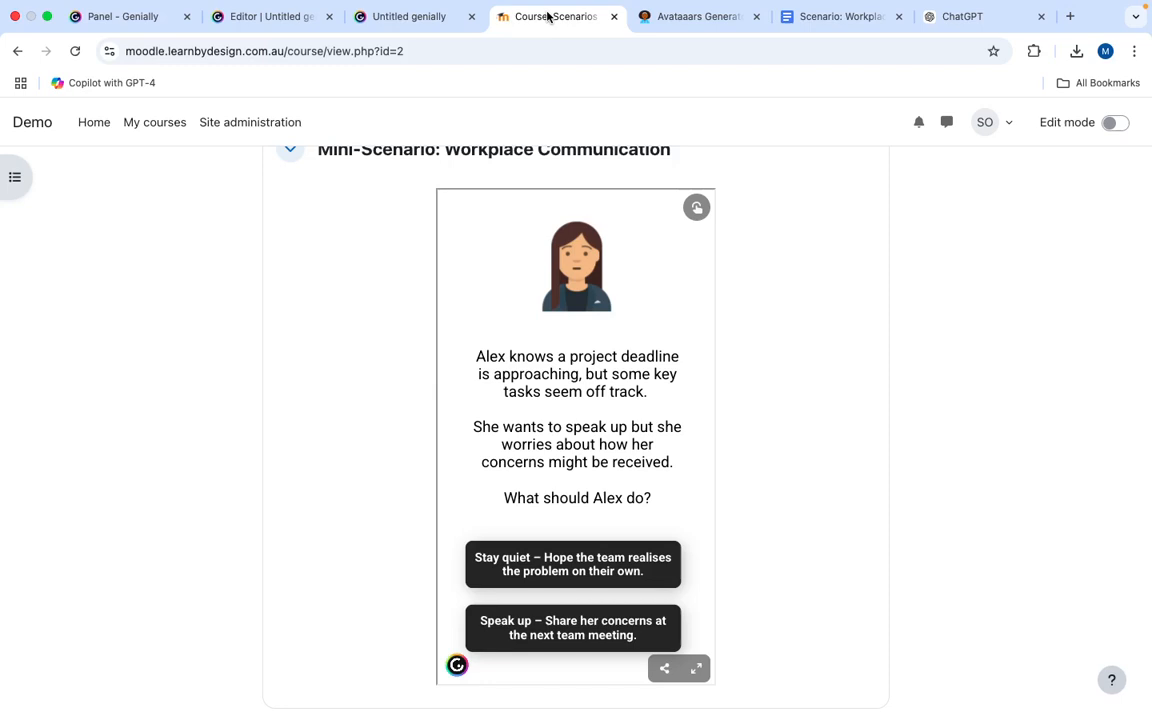
scroll(463, 282, down, 1)
scroll(463, 282, up, 2)
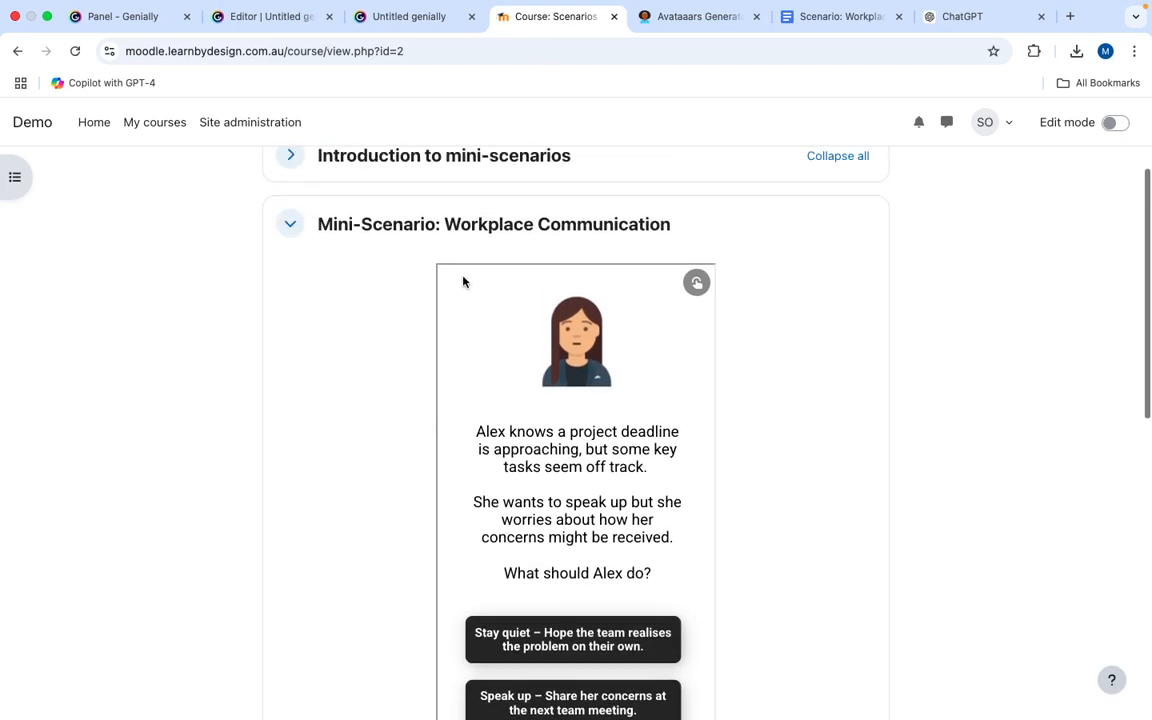
scroll(463, 282, down, 3)
scroll(463, 282, up, 1)
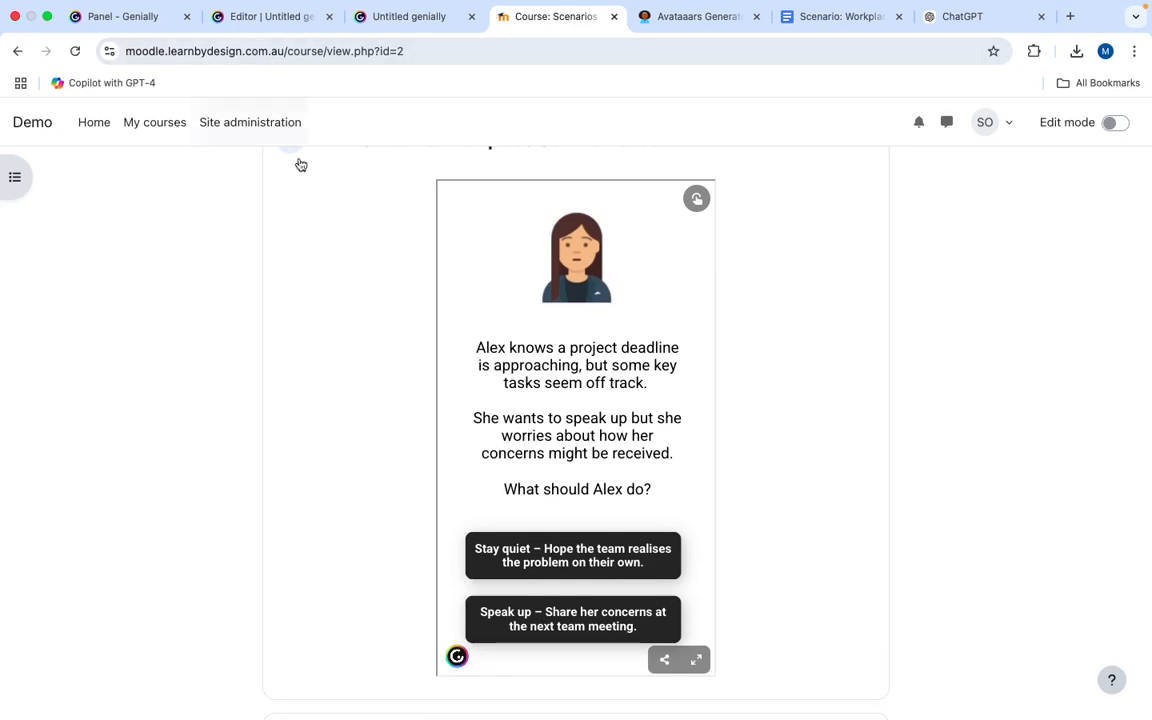
scroll(320, 267, down, 1)
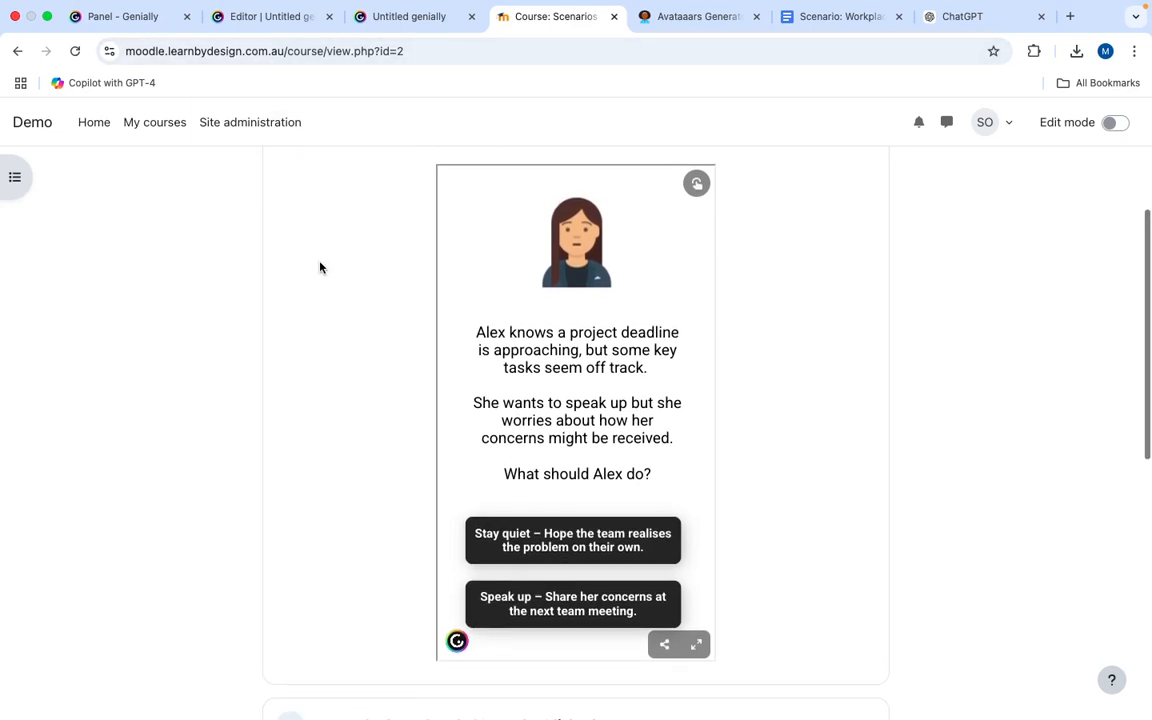
scroll(320, 267, up, 1)
scroll(320, 267, down, 1)
scroll(320, 267, up, 1)
scroll(320, 267, down, 1)
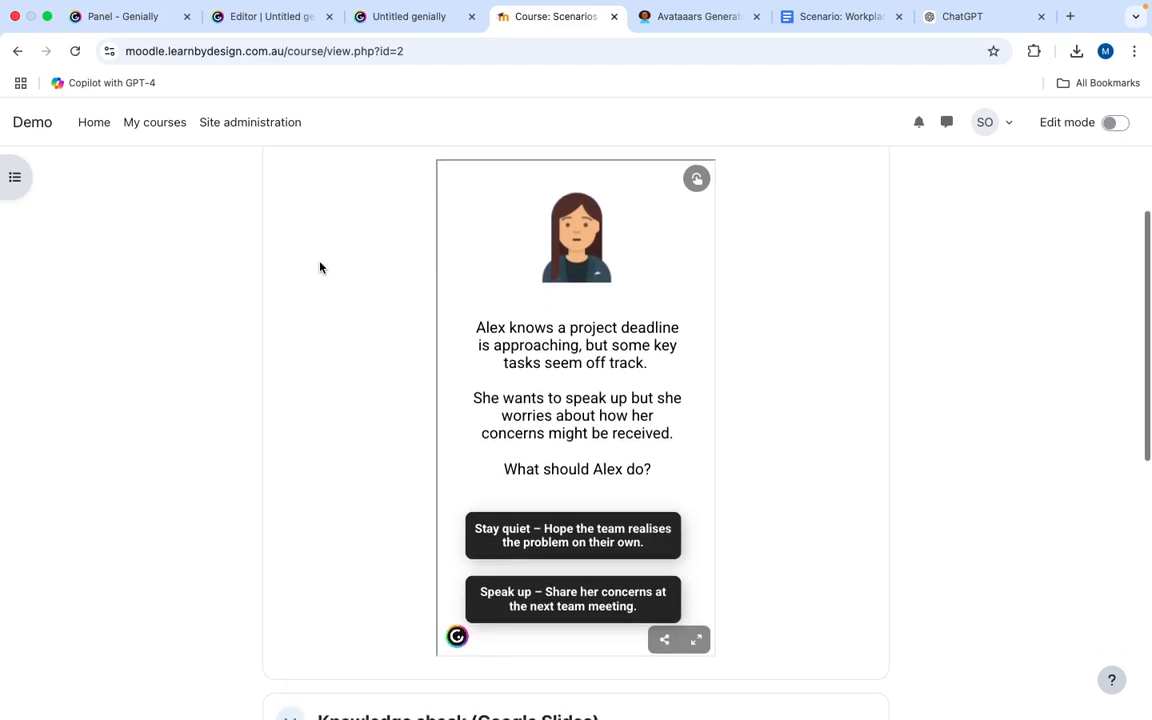
scroll(320, 267, up, 1)
scroll(320, 267, down, 2)
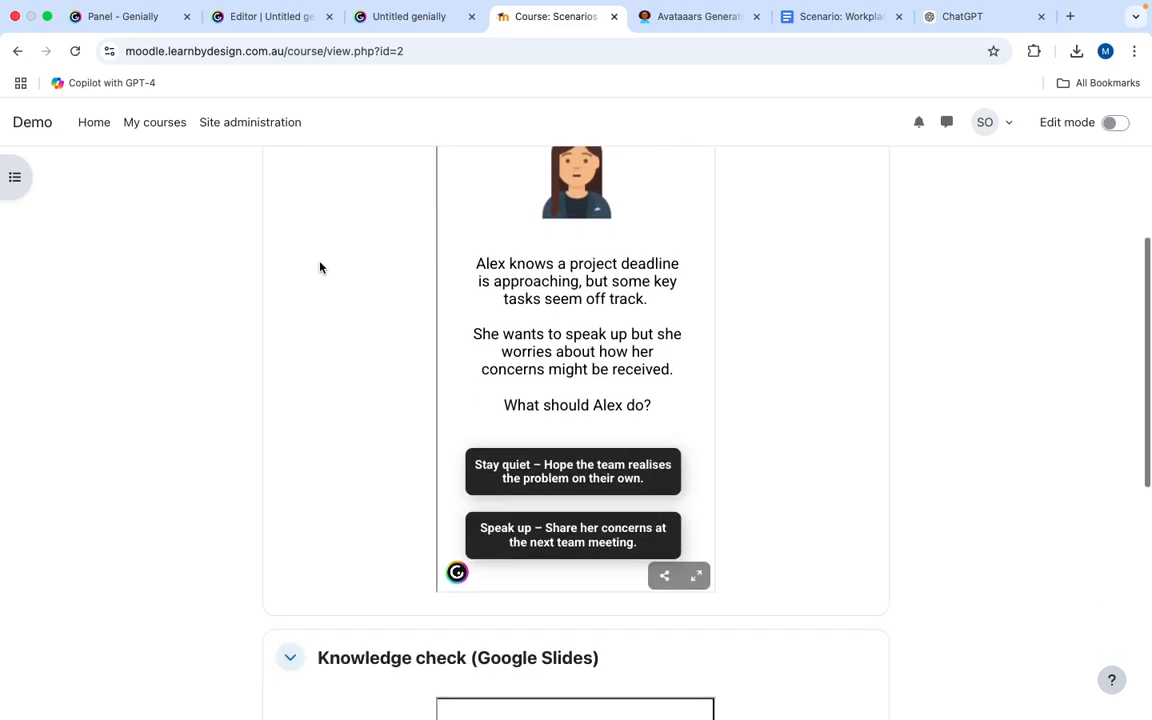
scroll(320, 267, up, 2)
scroll(320, 267, up, 1)
scroll(320, 267, down, 1)
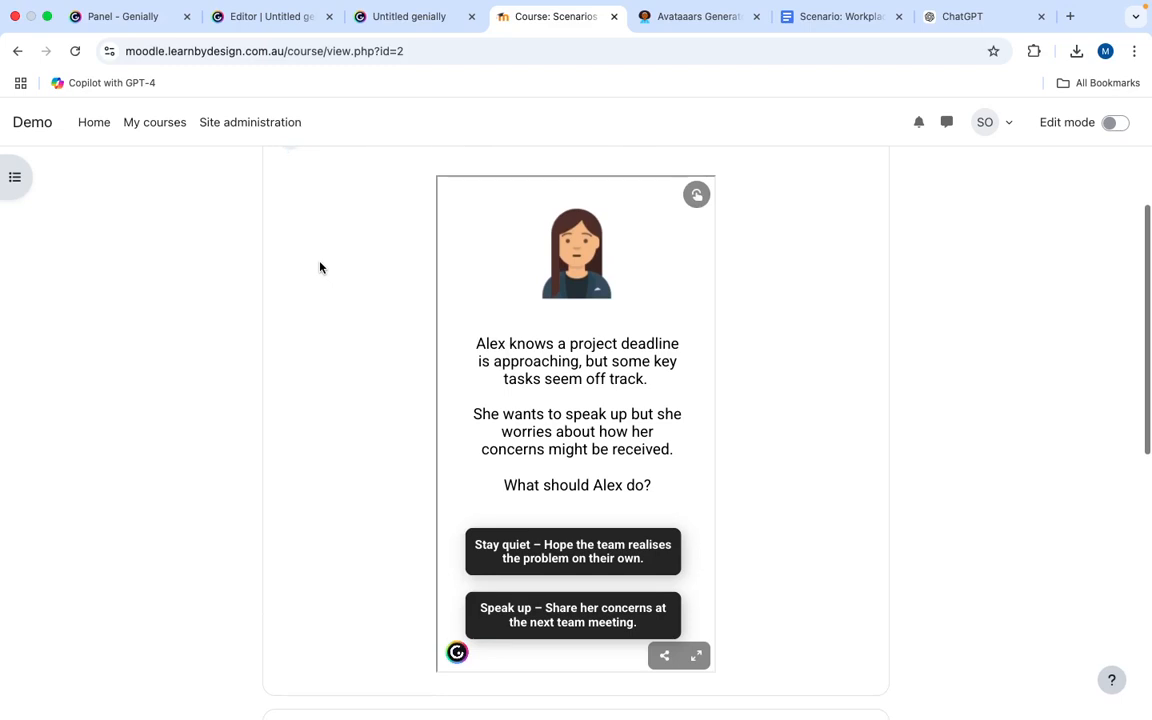
scroll(320, 267, down, 1)
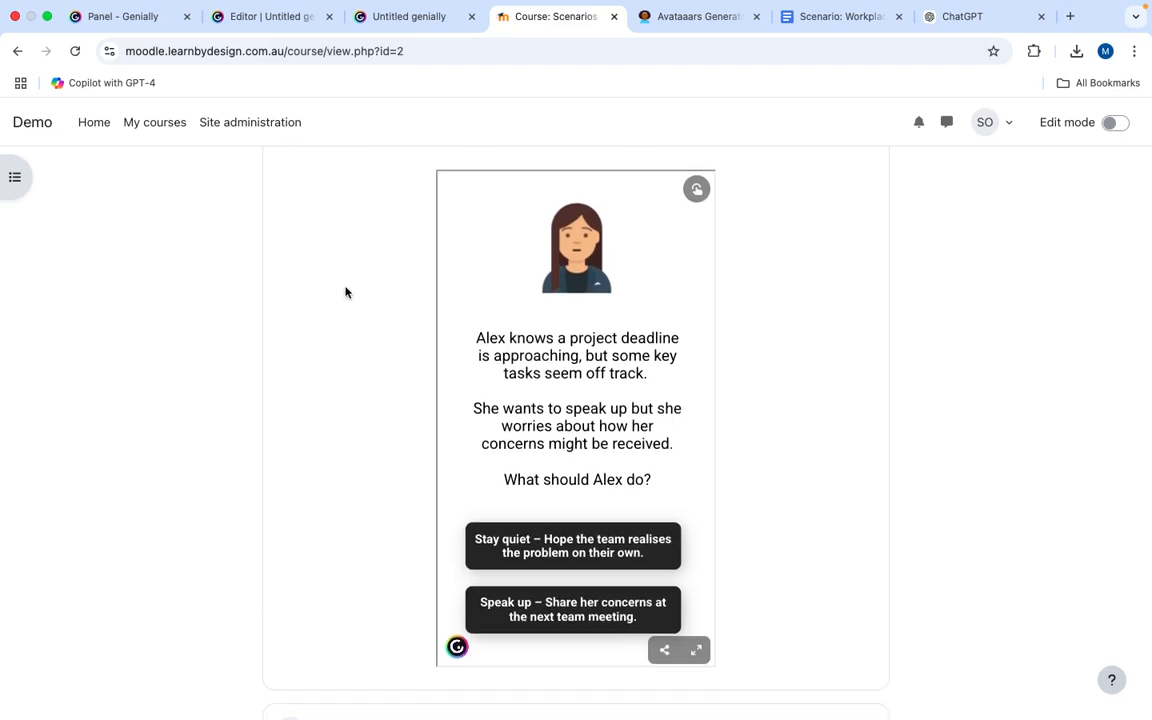
scroll(345, 293, up, 1)
scroll(345, 293, down, 1)
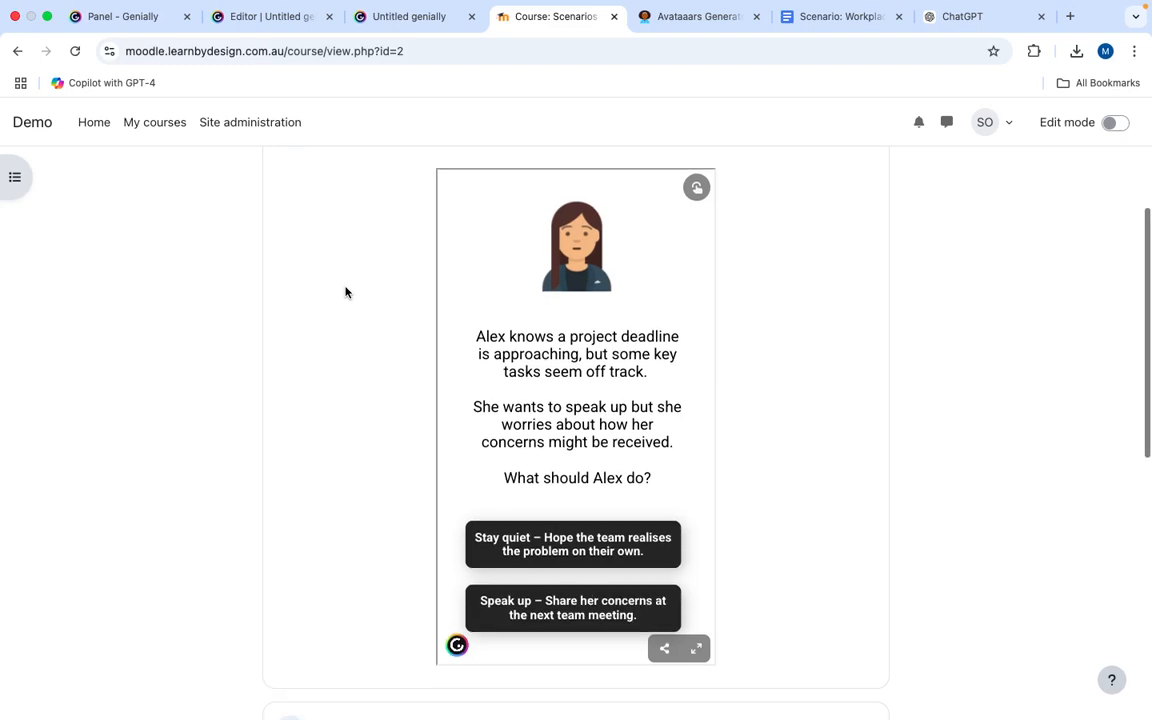
scroll(345, 293, up, 1)
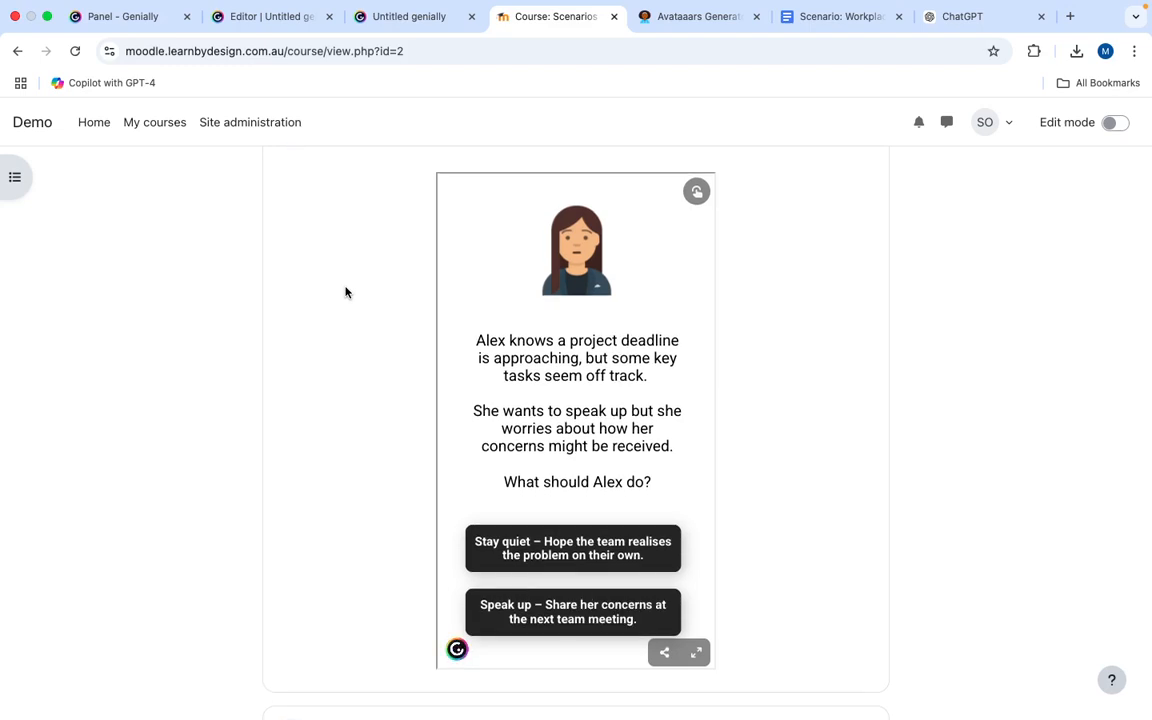
scroll(345, 292, down, 1)
scroll(345, 292, up, 1)
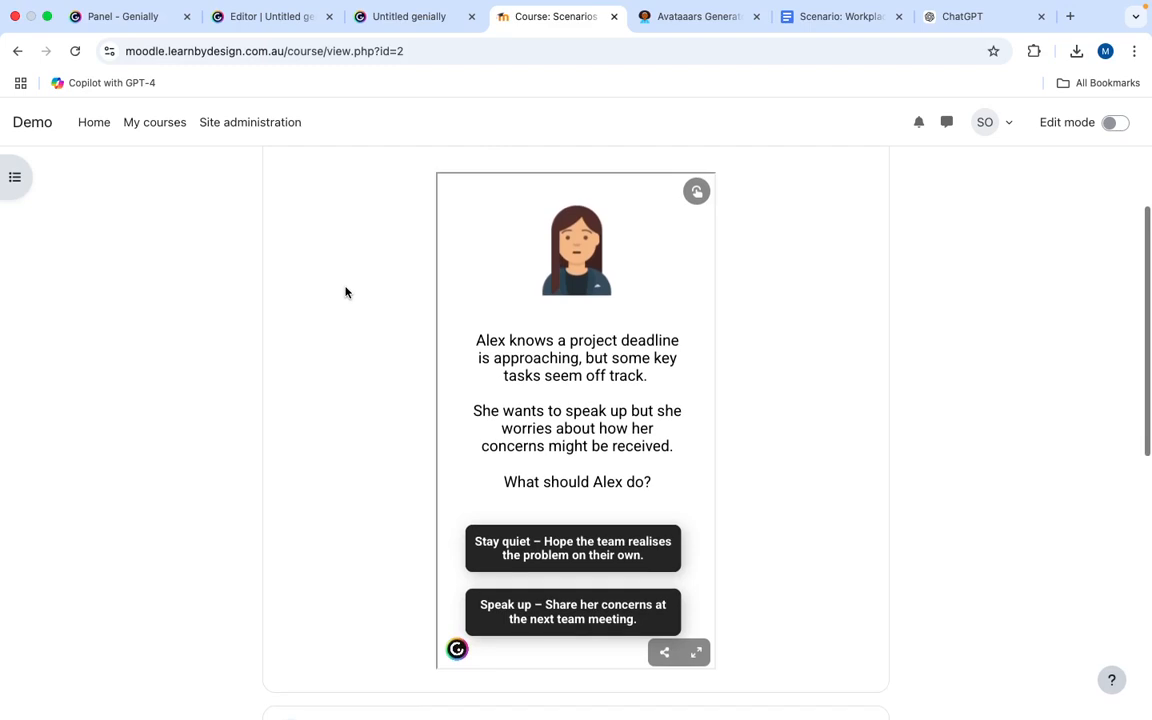
scroll(345, 292, down, 1)
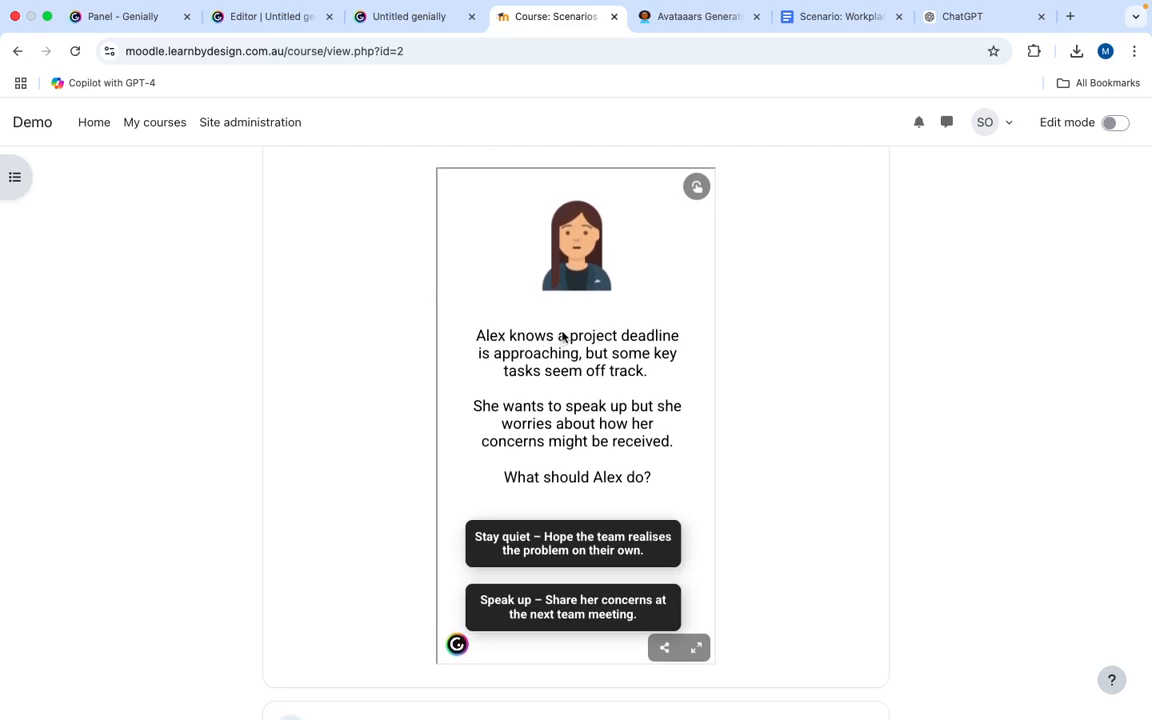
scroll(563, 338, down, 1)
scroll(563, 338, up, 1)
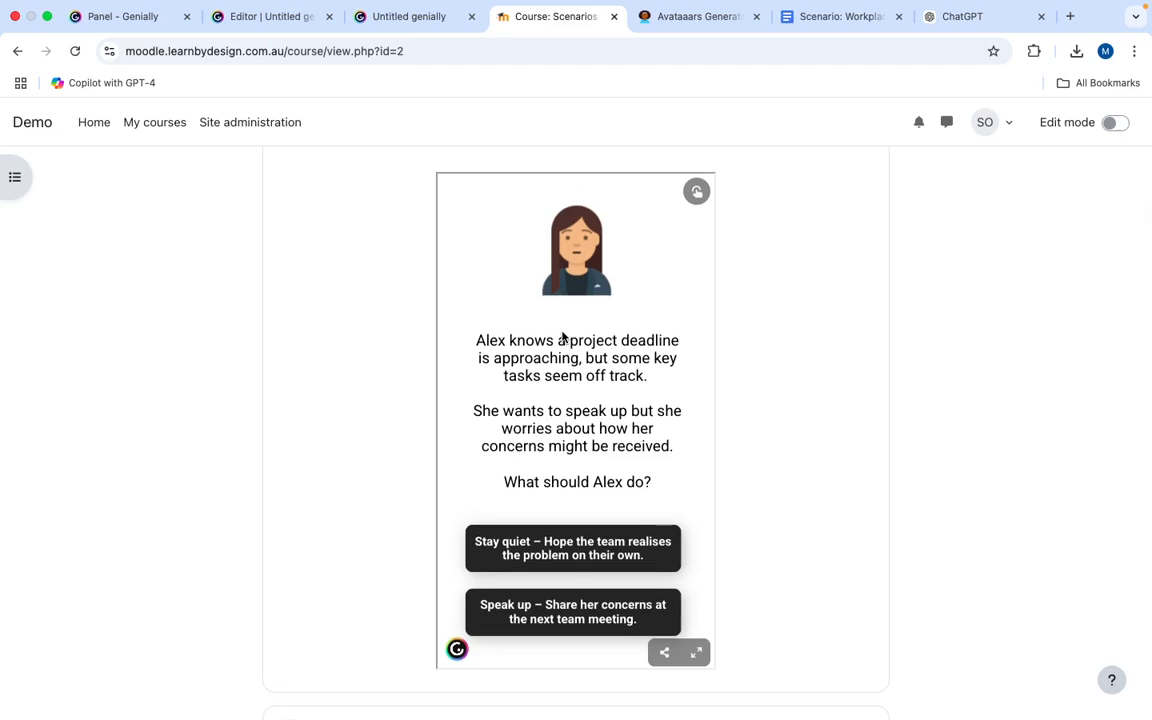
scroll(583, 332, down, 1)
scroll(581, 332, up, 1)
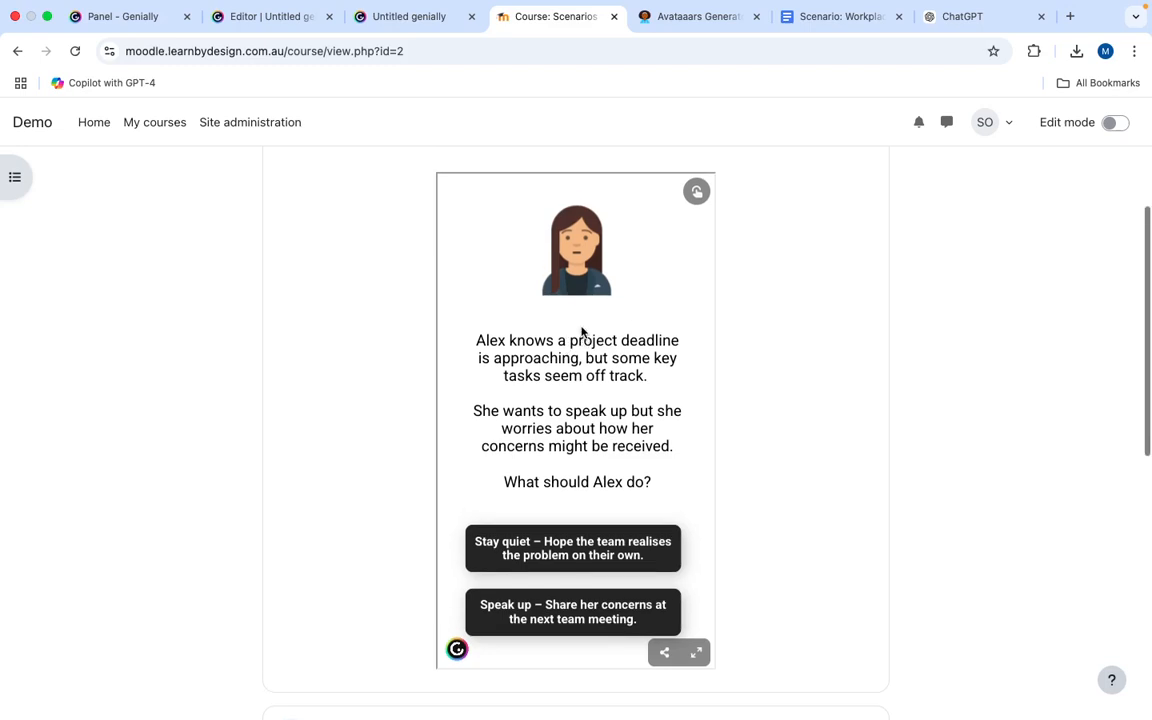
scroll(581, 333, down, 1)
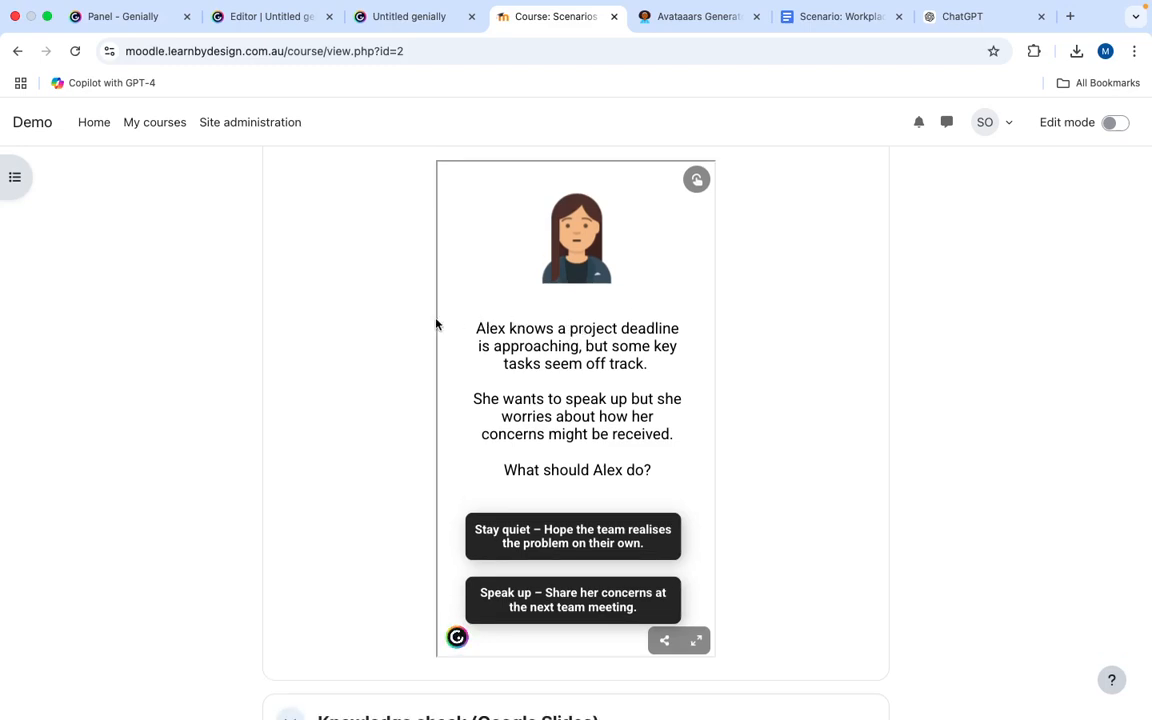
scroll(413, 329, down, 1)
scroll(416, 329, up, 1)
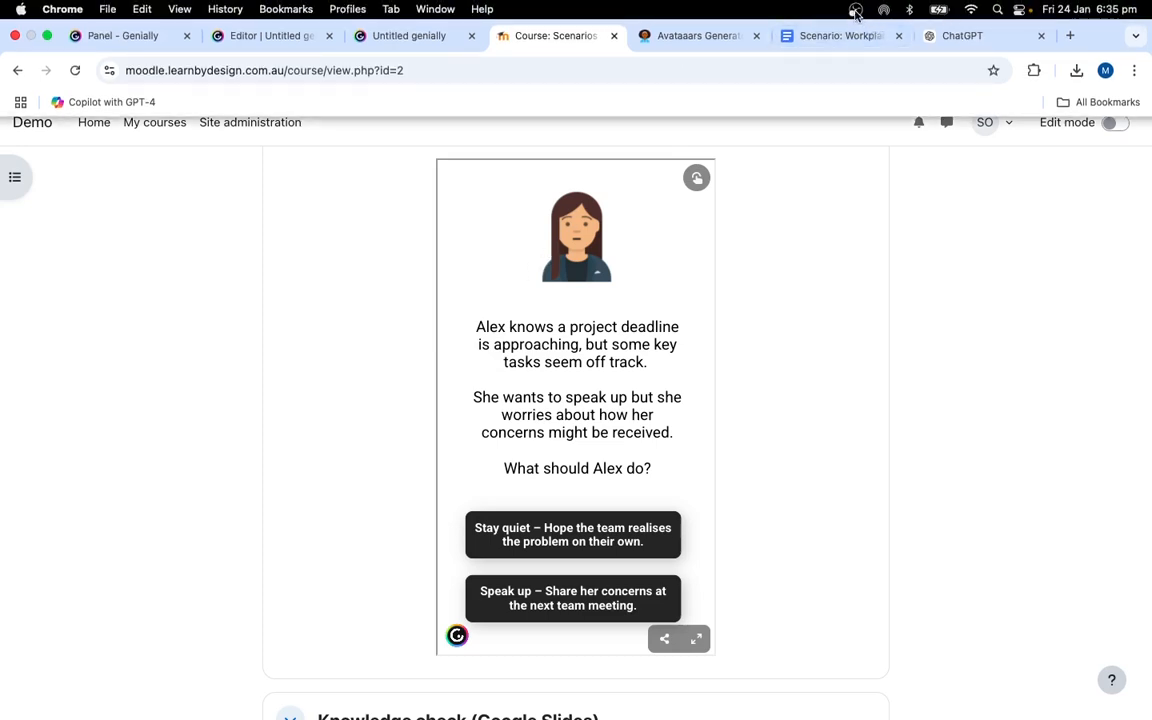
click(855, 11)
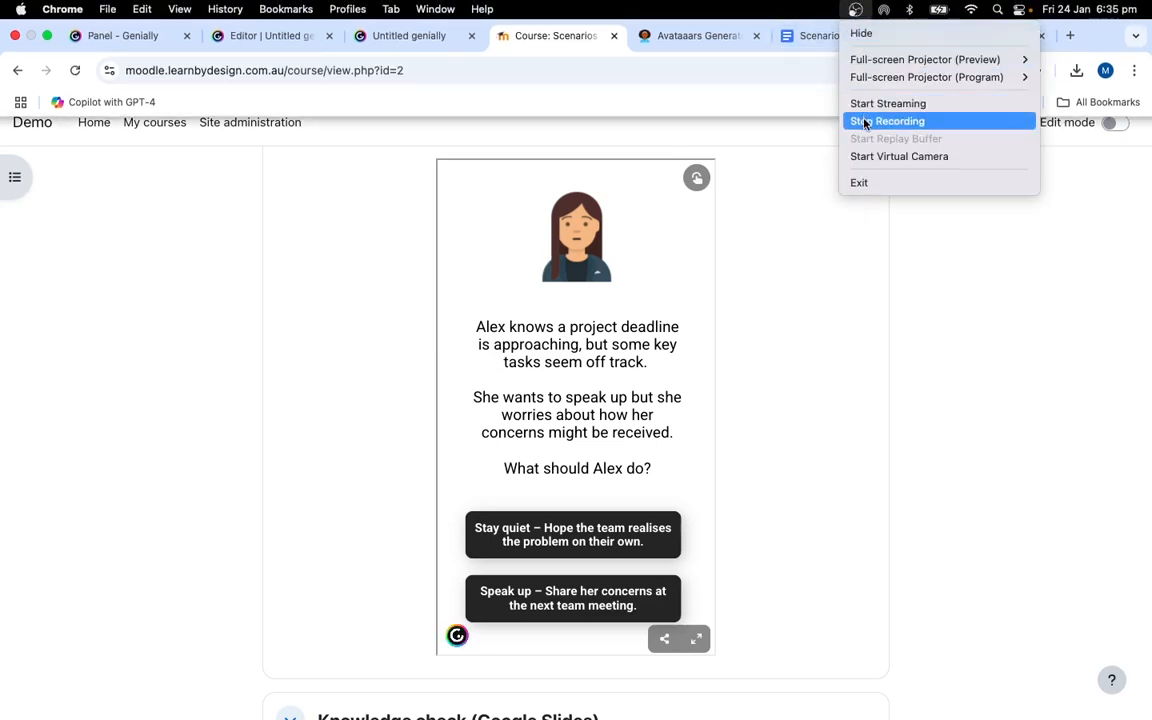